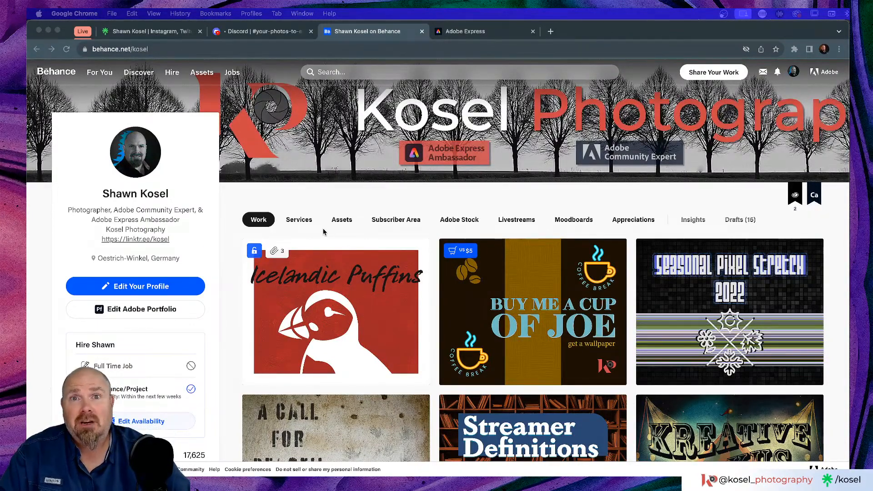
Scroll the Behance profile to bring the linktr.ee link under the bio into view
{"action": "scroll", "coordinate": [134, 248], "scroll_direction": "up", "scroll_amount": 3}
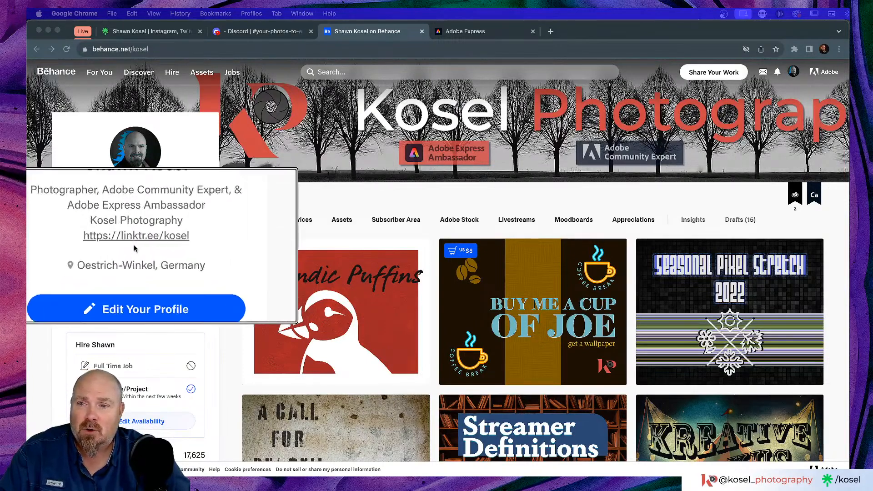
{"action": "scroll", "coordinate": [135, 248], "scroll_direction": "down", "scroll_amount": 3}
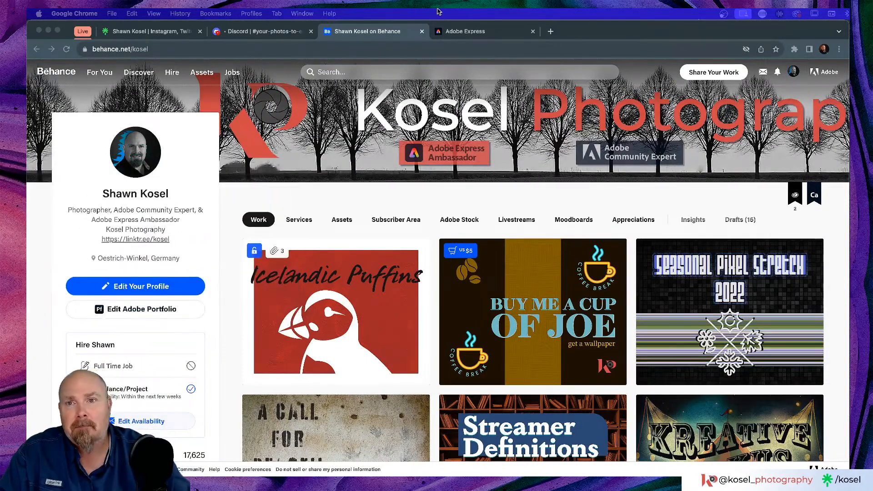
Show the creator's linktr.ee page and scroll through its link buttons, from Website to My Shop
{"action": "left_click", "coordinate": [157, 33]}
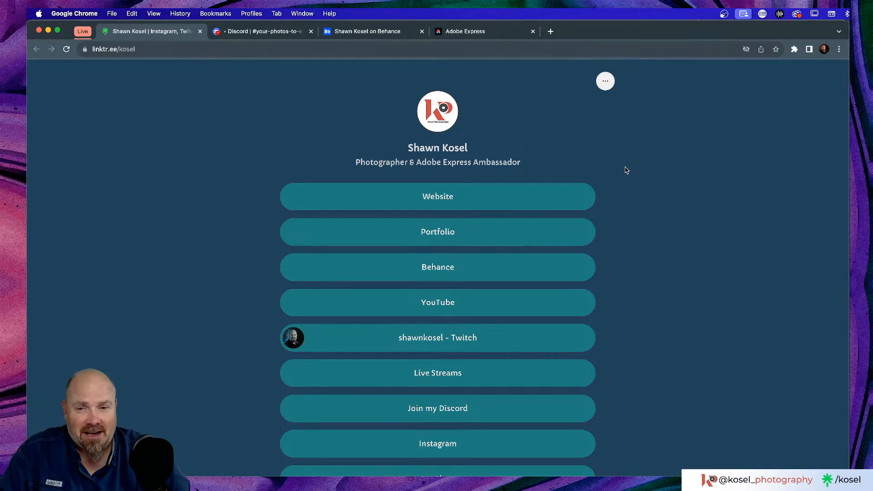
{"action": "scroll", "coordinate": [618, 182], "scroll_direction": "down", "scroll_amount": 2}
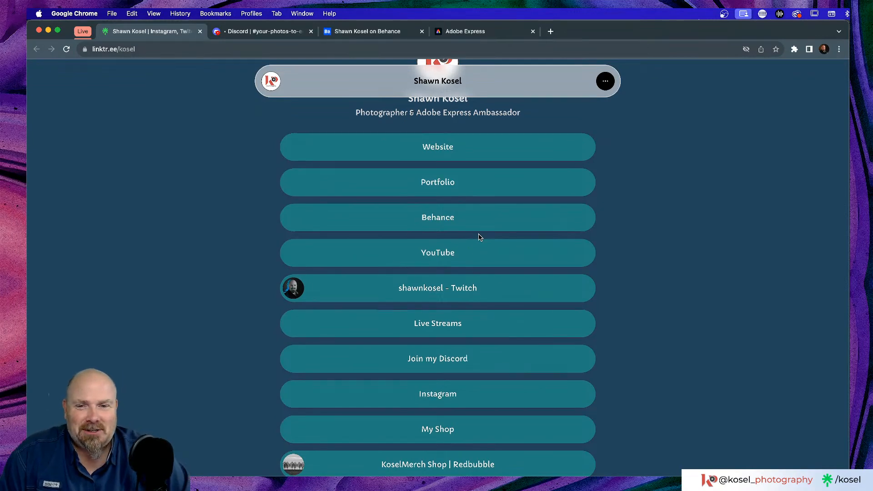
{"action": "scroll", "coordinate": [479, 237], "scroll_direction": "down", "scroll_amount": 2}
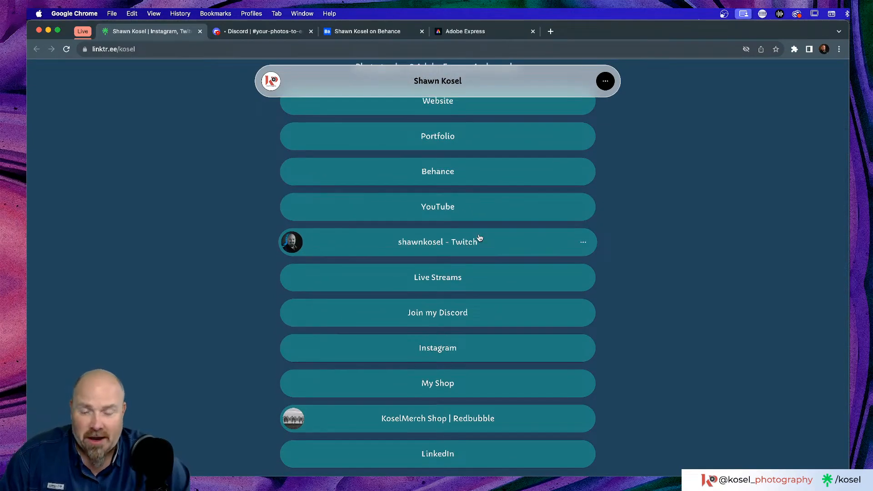
{"action": "scroll", "coordinate": [431, 323], "scroll_direction": "down", "scroll_amount": 3}
{"action": "scroll", "coordinate": [431, 323], "scroll_direction": "up", "scroll_amount": 3}
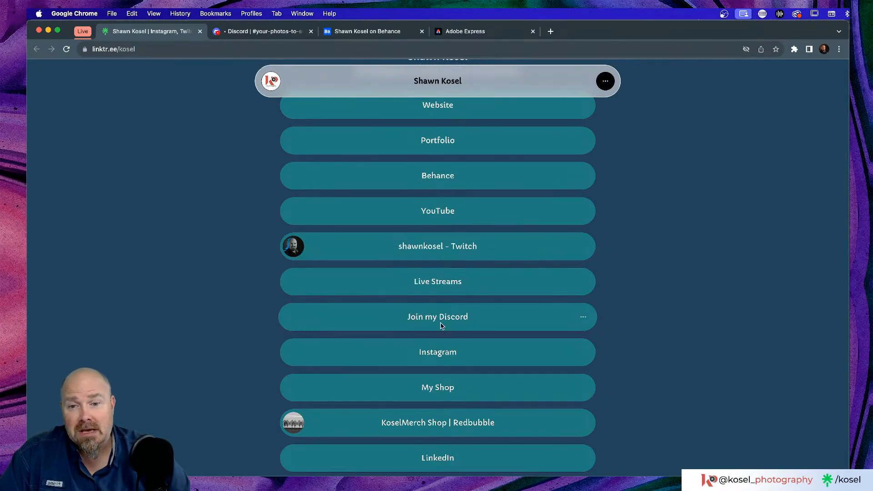
{"action": "scroll", "coordinate": [441, 325], "scroll_direction": "up", "scroll_amount": 3}
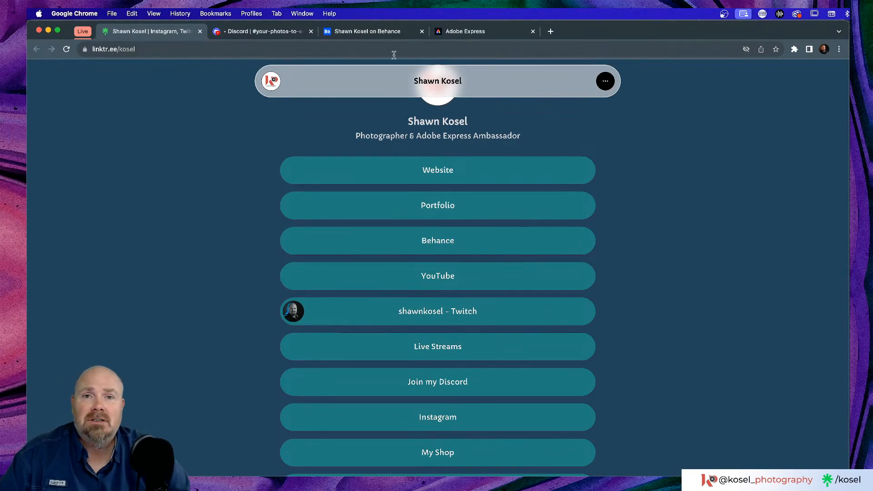
Open the YouTube channel bookmark from the Streaming bookmarks folder in a new tab
{"action": "left_click", "coordinate": [550, 31]}
{"action": "key", "text": "ctrl+Up"}
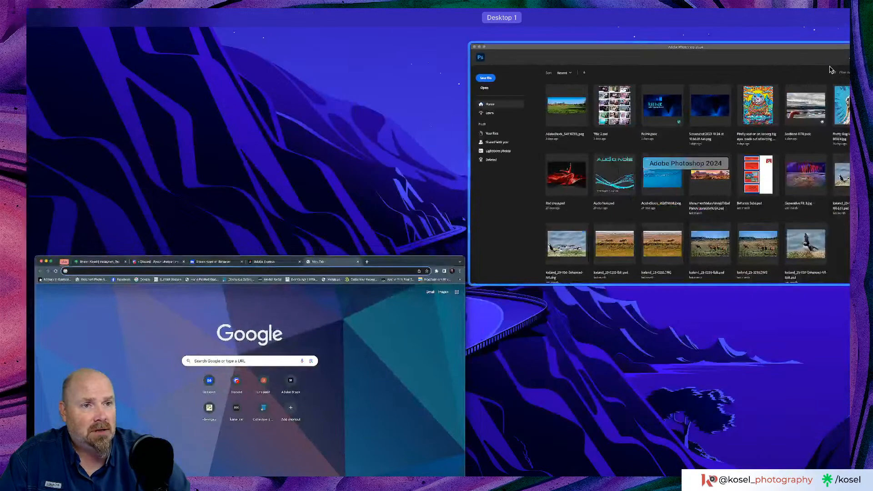
{"action": "left_click", "coordinate": [309, 320]}
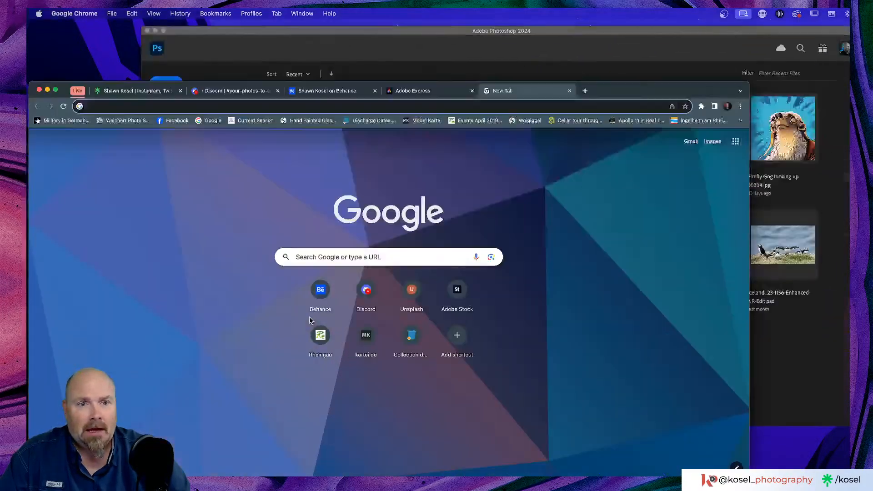
{"action": "left_click", "coordinate": [839, 65]}
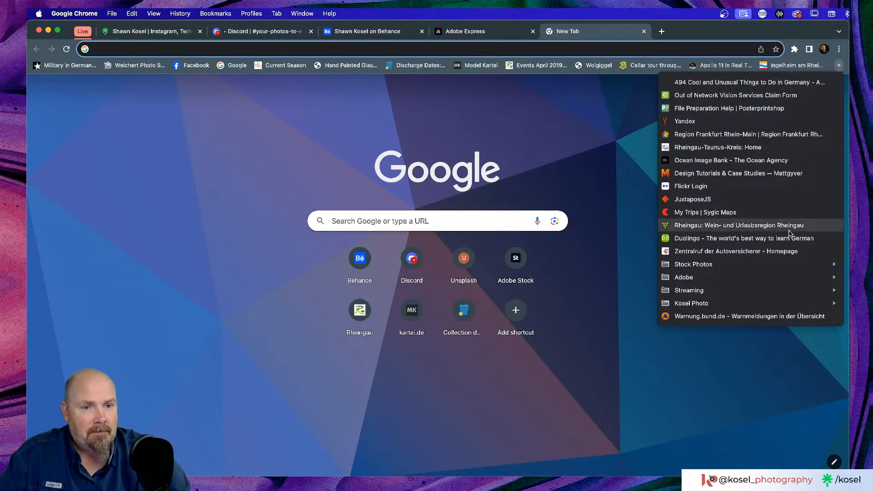
{"action": "mouse_move", "coordinate": [691, 291]}
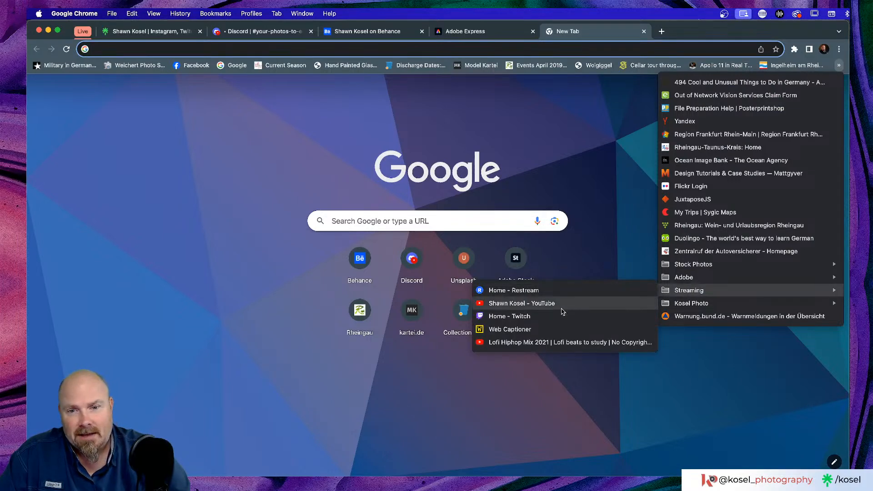
{"action": "left_click", "coordinate": [547, 303]}
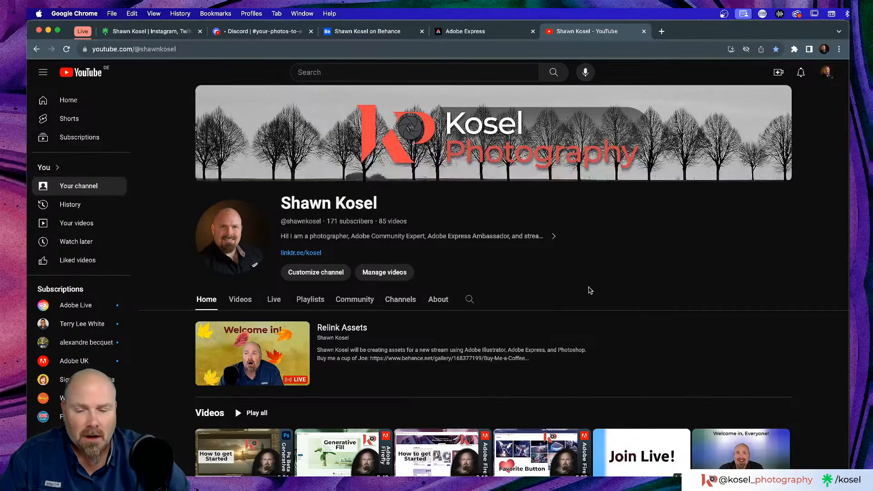
Reveal the YouTube channel's full URL in the address bar, then return to the Behance tab
{"action": "scroll", "coordinate": [599, 286], "scroll_direction": "down", "scroll_amount": 3}
{"action": "scroll", "coordinate": [600, 285], "scroll_direction": "up", "scroll_amount": 3}
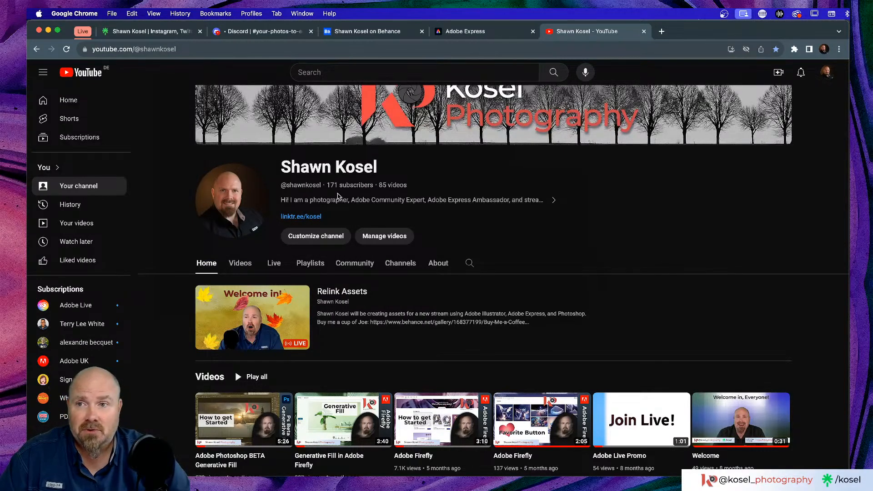
{"action": "left_click", "coordinate": [204, 46]}
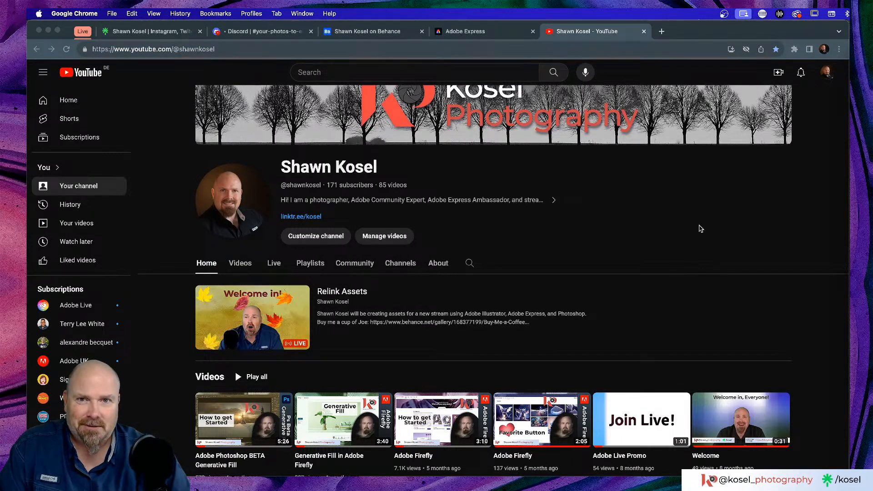
{"action": "left_click", "coordinate": [378, 28]}
Bring the Behance portfolio with 17,625 project views and 15 drafts to the front
{"action": "left_click", "coordinate": [379, 29]}
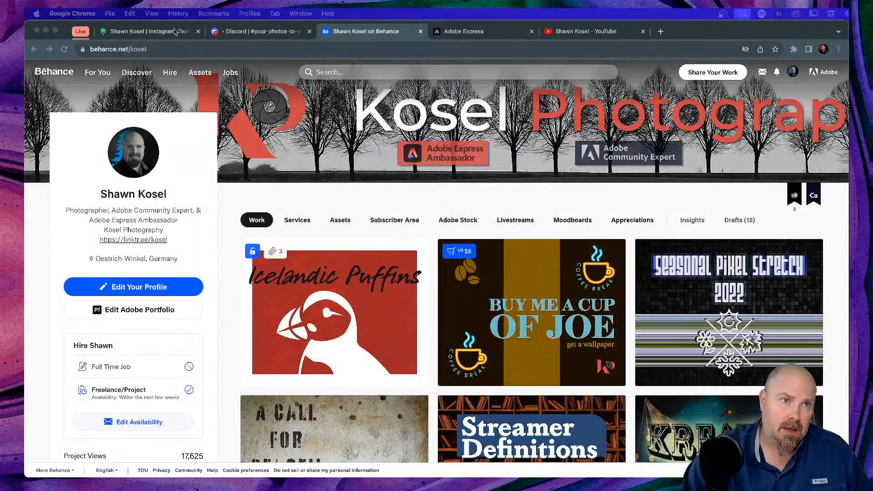
View the Discord #your-photos-to-edit channel, then switch back to the Behance portfolio tab
{"action": "left_click", "coordinate": [264, 33]}
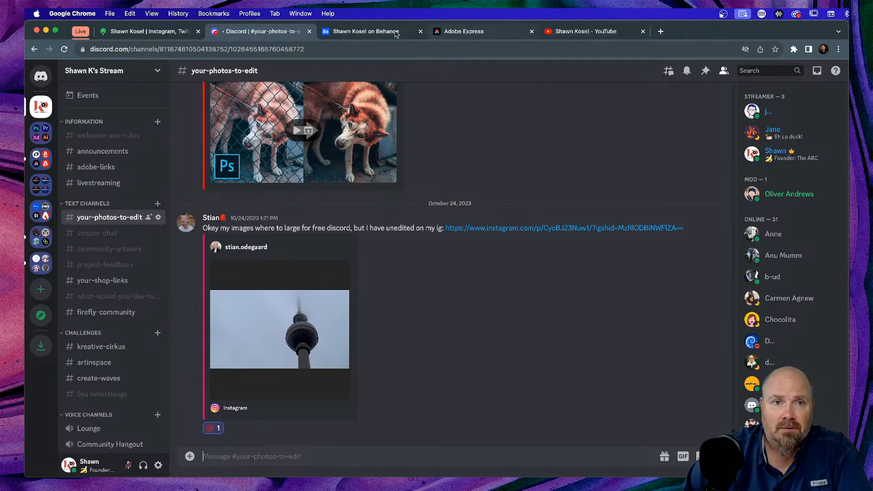
{"action": "left_click", "coordinate": [372, 33]}
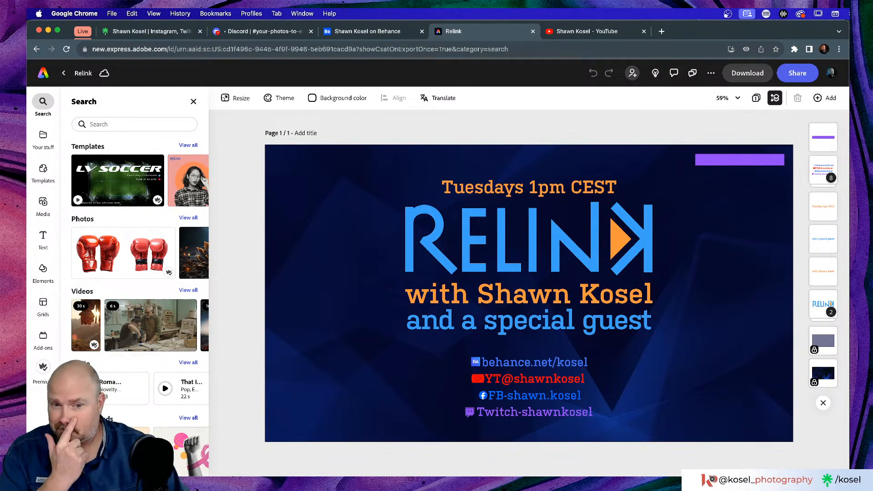
Select the purple top-right bar to show its Rectangle fill, border and opacity settings
{"action": "left_click", "coordinate": [756, 162]}
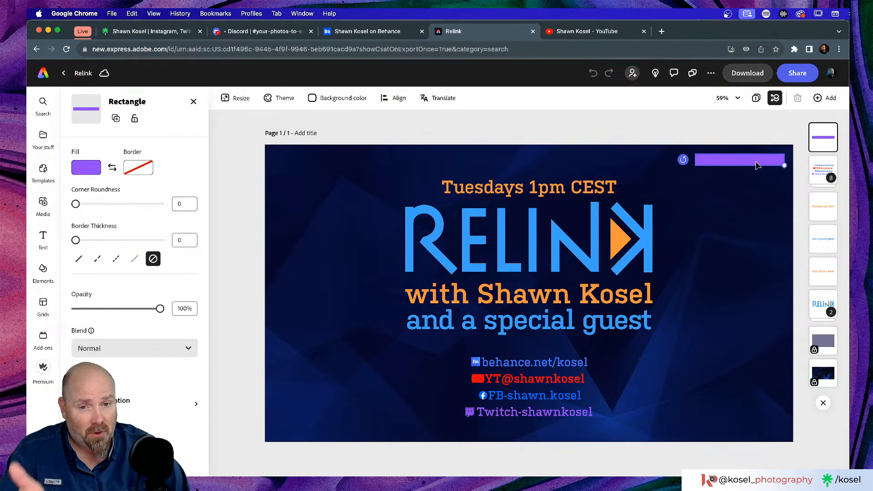
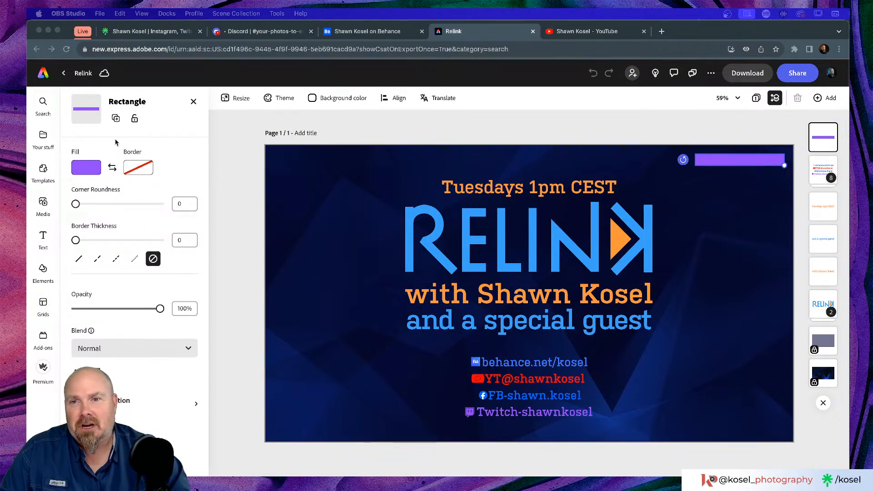
Show the Relink card's download options with PNG (Best for images) selected
{"action": "left_click", "coordinate": [748, 74]}
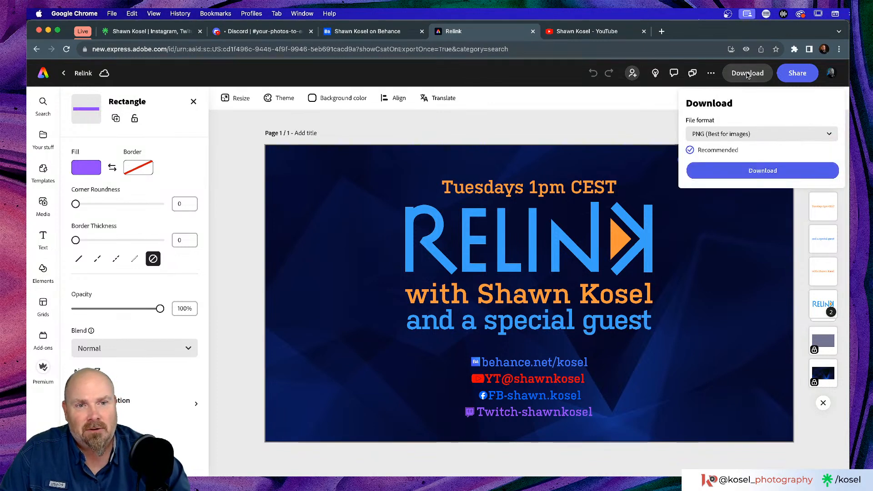
Download the Relink card as a PNG and go back to the Adobe Express home page
{"action": "left_click", "coordinate": [766, 170]}
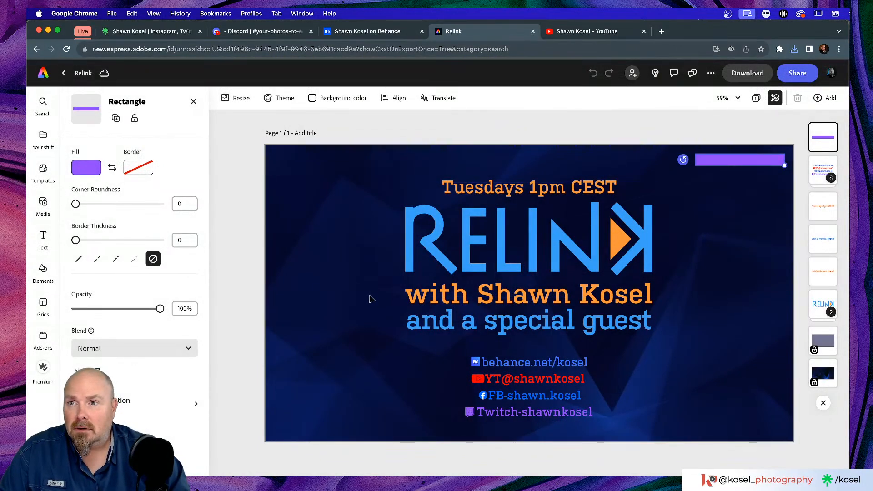
{"action": "left_click", "coordinate": [46, 74]}
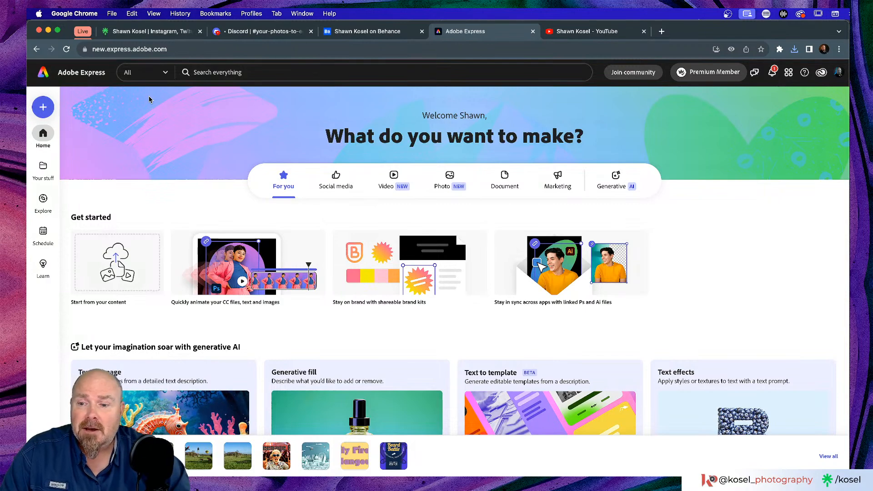
Open the PJ Live cellar-scene project from the recent files on the home page
{"action": "scroll", "coordinate": [163, 93], "scroll_direction": "down", "scroll_amount": 4}
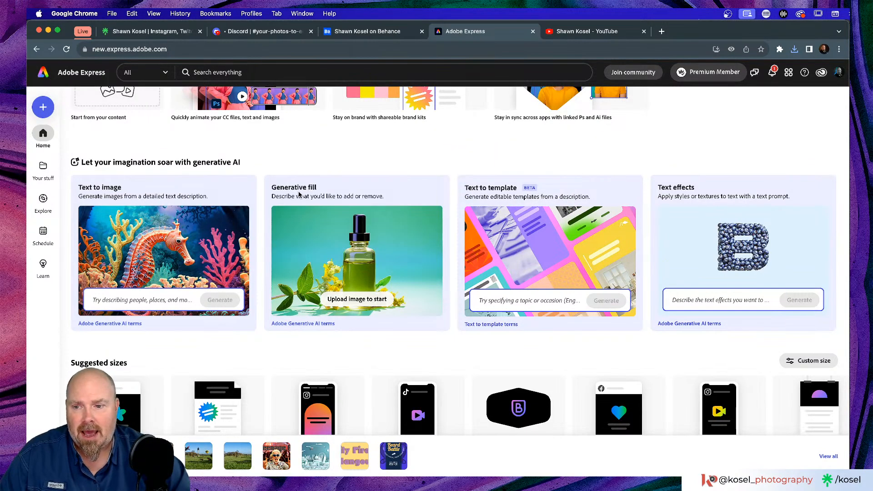
{"action": "left_click", "coordinate": [160, 456]}
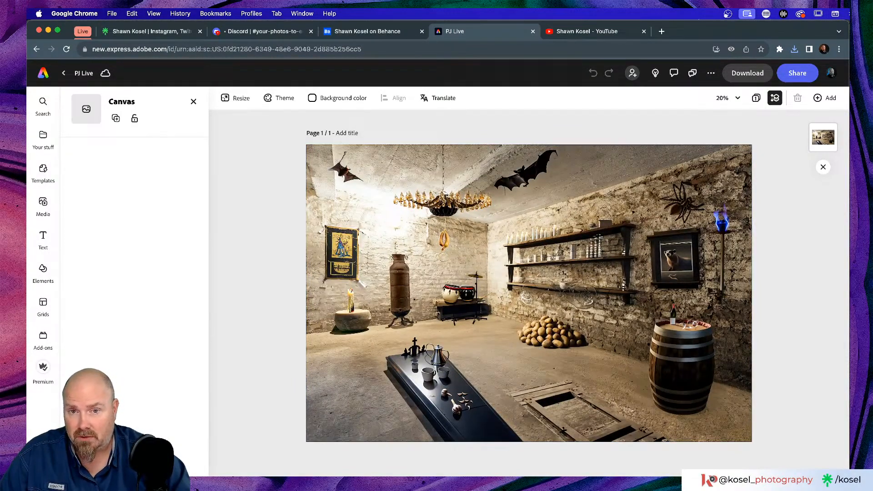
{"action": "key", "text": "super+Tab"}
{"action": "left_click", "coordinate": [492, 294]}
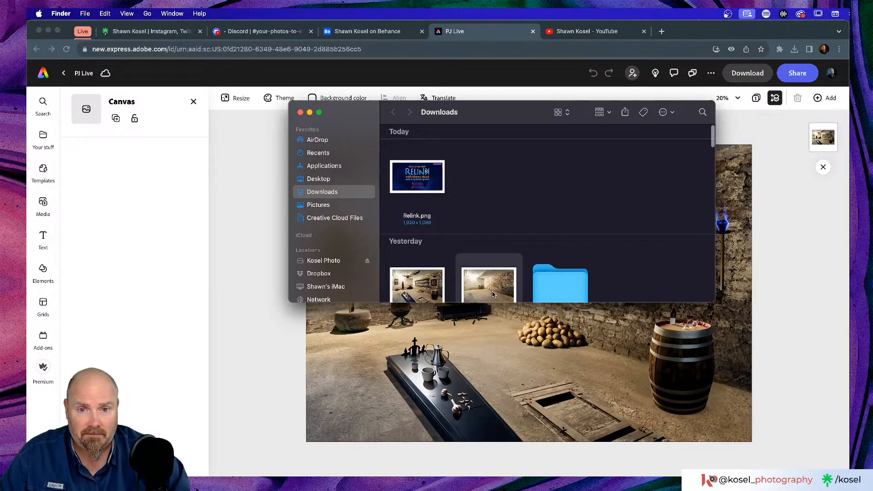
{"action": "key", "text": "space"}
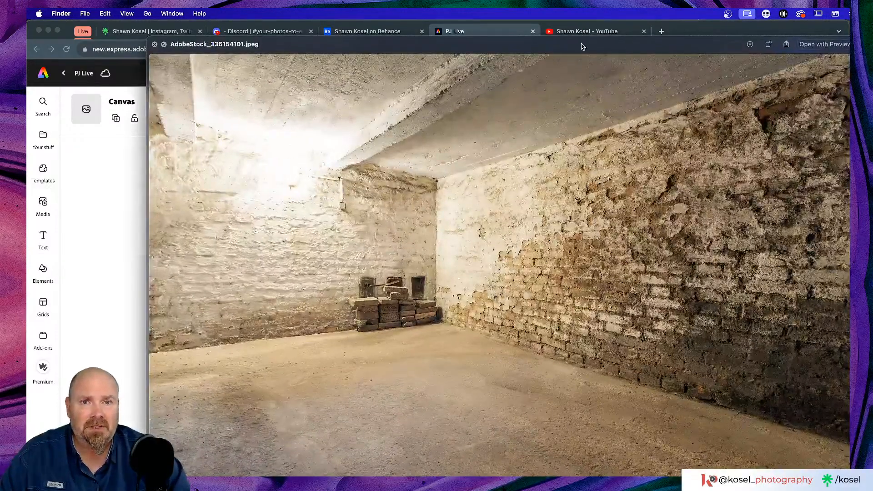
{"action": "left_click_drag", "start_coordinate": [583, 47], "coordinate": [560, 20]}
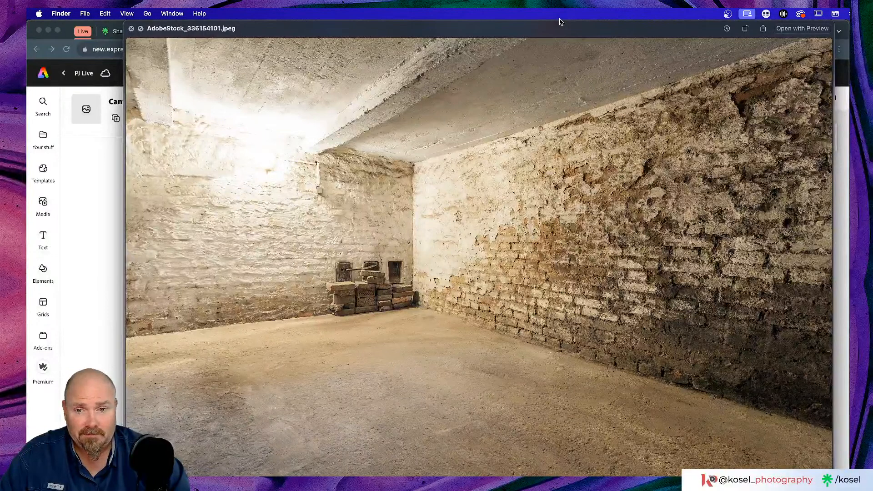
{"action": "key", "text": "space"}
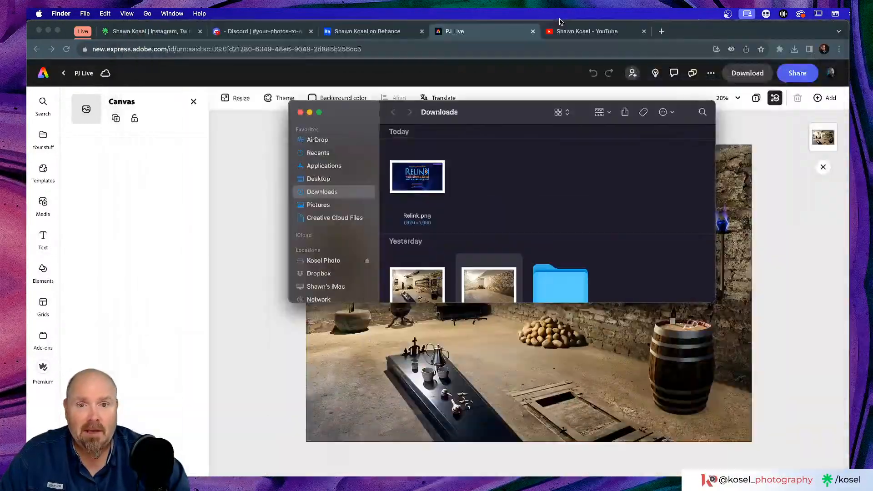
{"action": "left_click", "coordinate": [300, 112]}
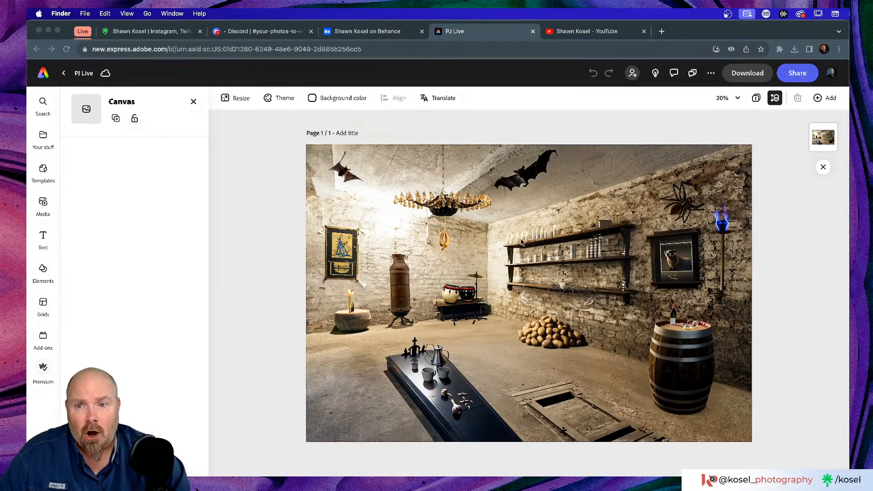
Select the PJ Live cellar photo, check the Search panel, then return to the home page
{"action": "left_click", "coordinate": [373, 215]}
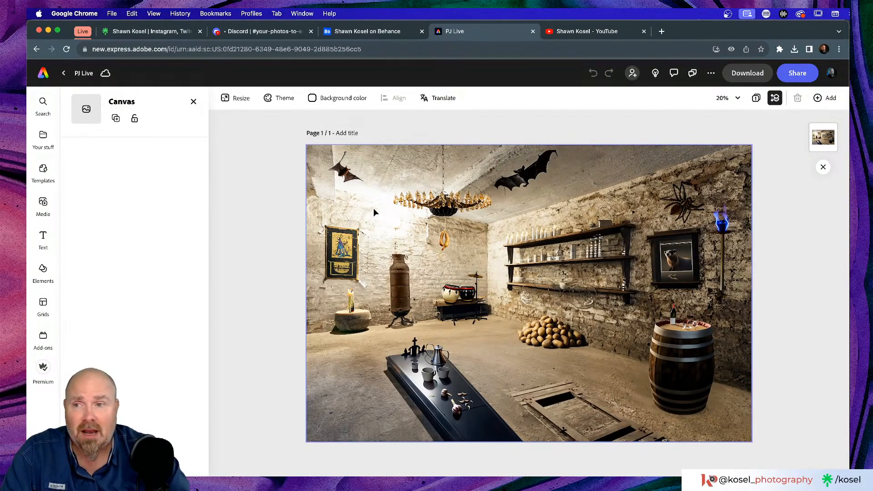
{"action": "left_click", "coordinate": [374, 209]}
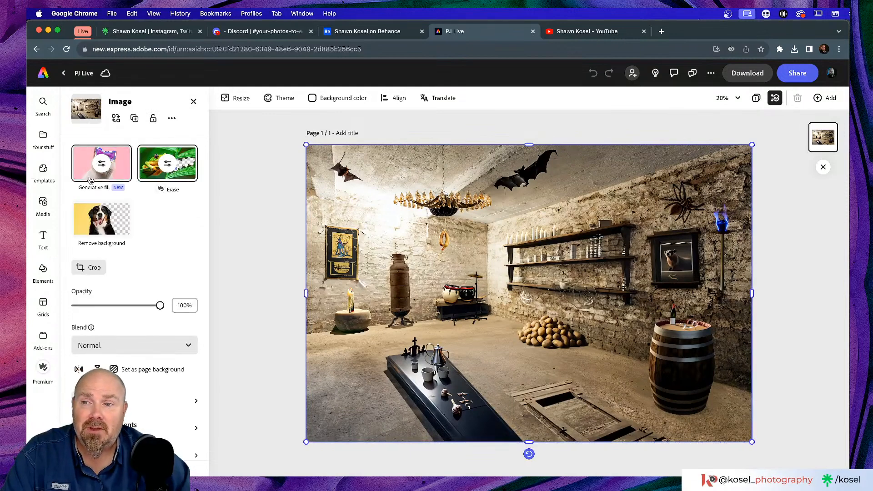
{"action": "mouse_move", "coordinate": [99, 191]}
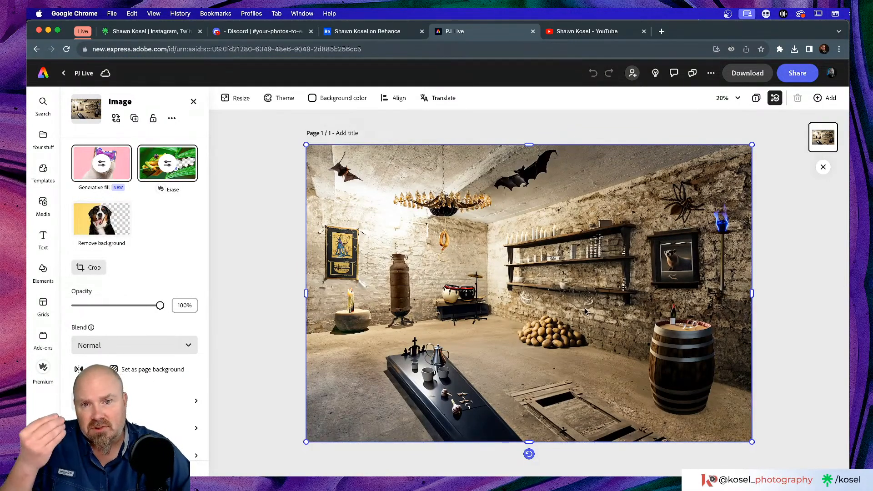
{"action": "left_click", "coordinate": [272, 278]}
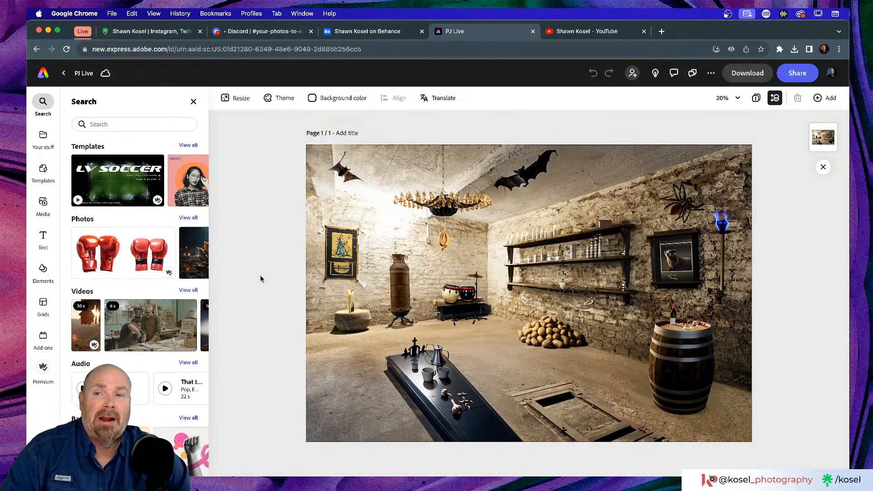
{"action": "left_click", "coordinate": [46, 74]}
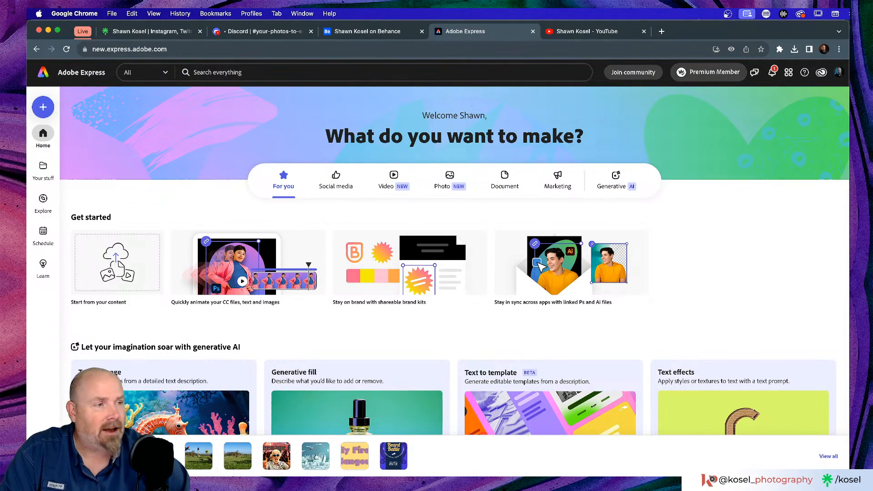
In Photoshop, start a new document sized 1920 × 1080 px
{"action": "key", "text": "super+Tab"}
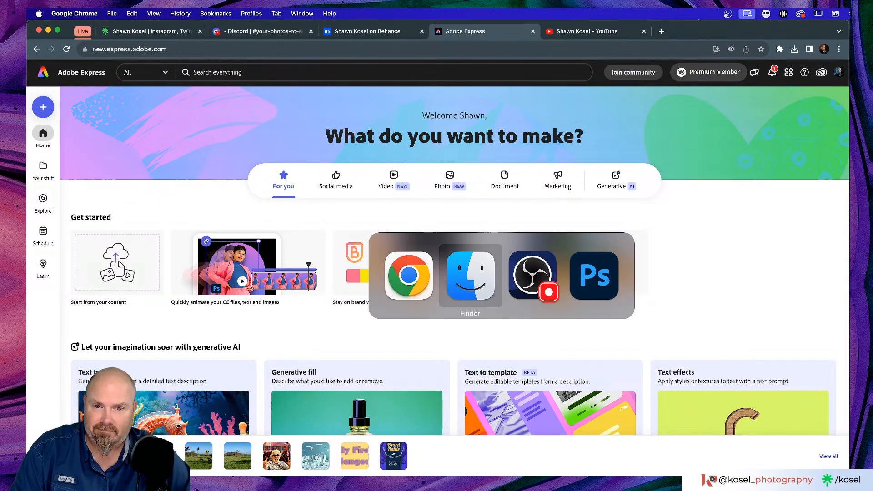
{"action": "key", "text": "super+Tab"}
{"action": "key", "text": "super+Tab"}
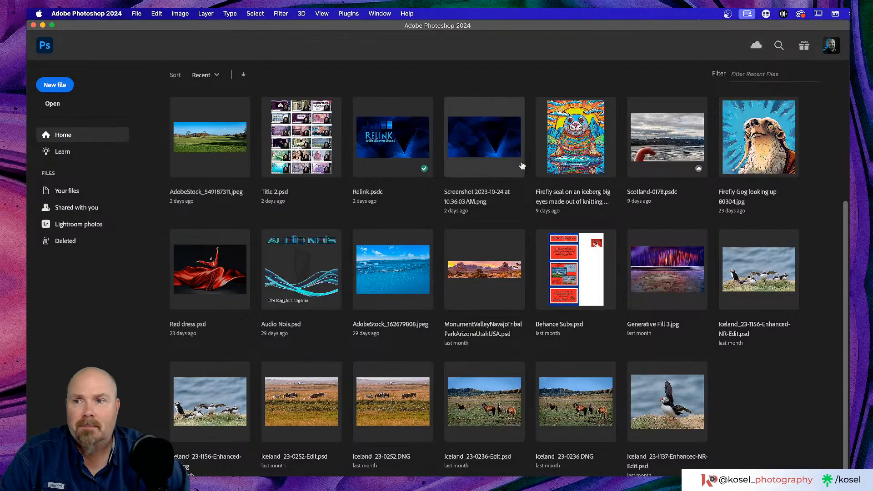
{"action": "left_click", "coordinate": [45, 87]}
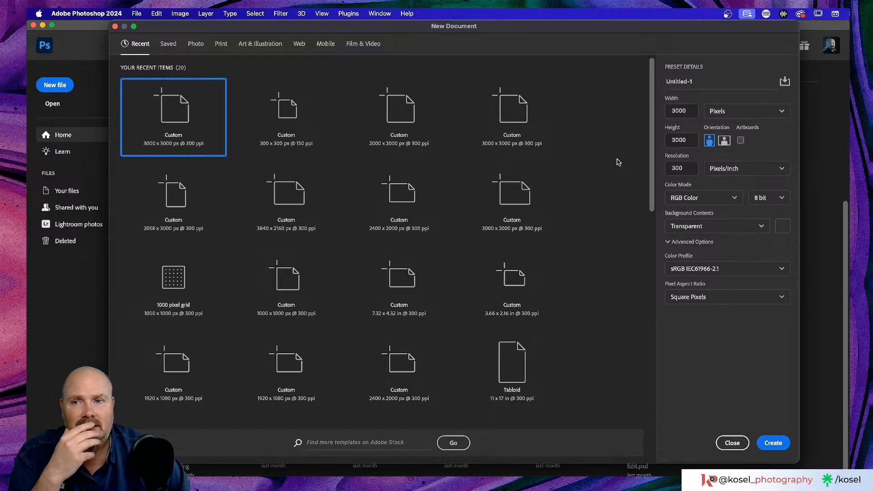
{"action": "left_click", "coordinate": [690, 109]}
{"action": "left_click_drag", "start_coordinate": [690, 109], "coordinate": [659, 112]}
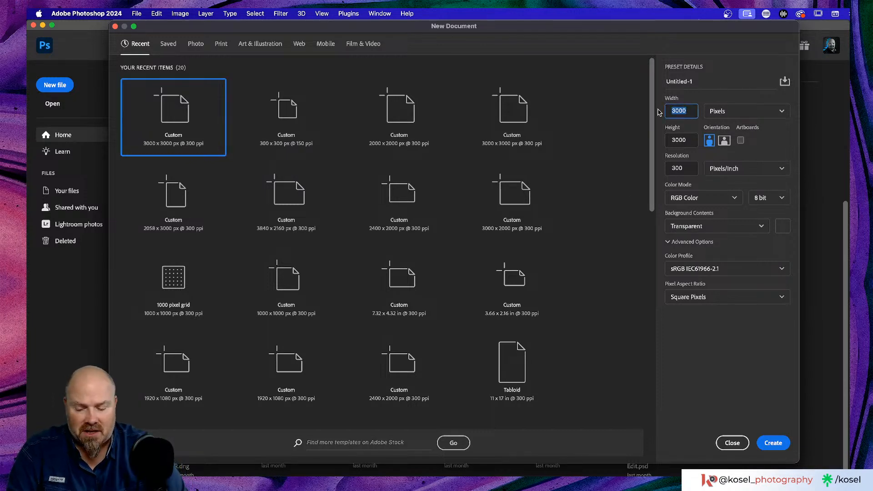
{"action": "type", "text": "1920"}
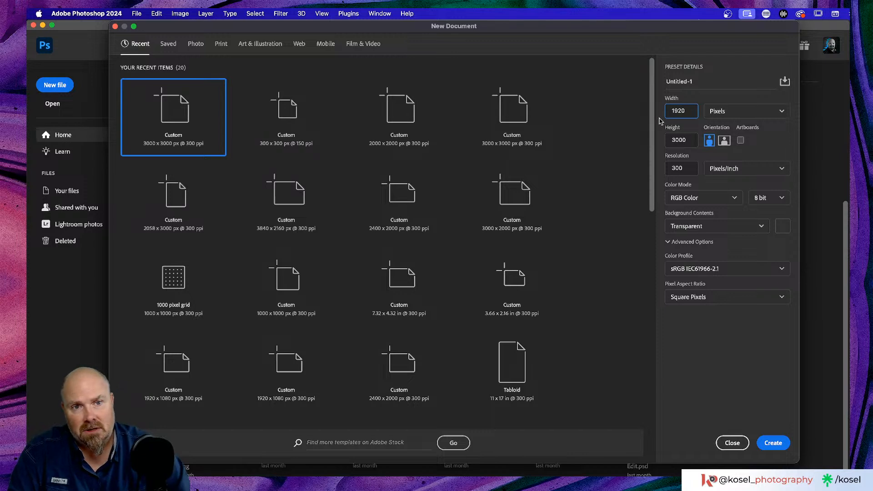
{"action": "key", "text": "Tab"}
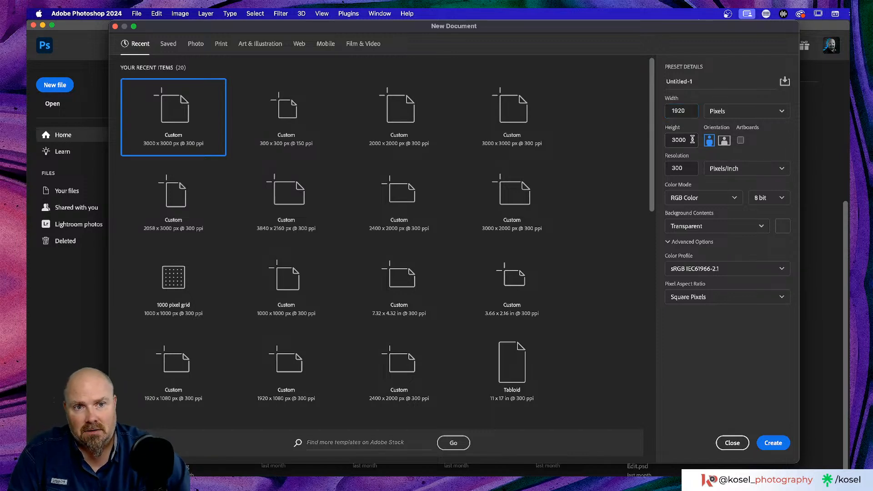
{"action": "mouse_move", "coordinate": [668, 136]}
{"action": "left_mouse_down"}
{"action": "mouse_move", "coordinate": [689, 141]}
{"action": "mouse_move", "coordinate": [657, 141]}
{"action": "left_mouse_up"}
{"action": "type", "text": "1080"}
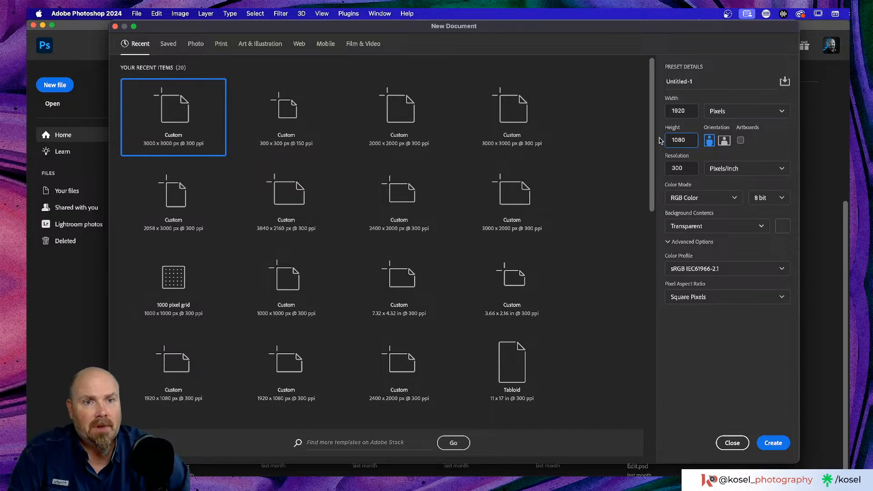
Enable artboards, set resolution to 150 ppi, create the document, then switch back to Chrome
{"action": "left_click", "coordinate": [741, 141]}
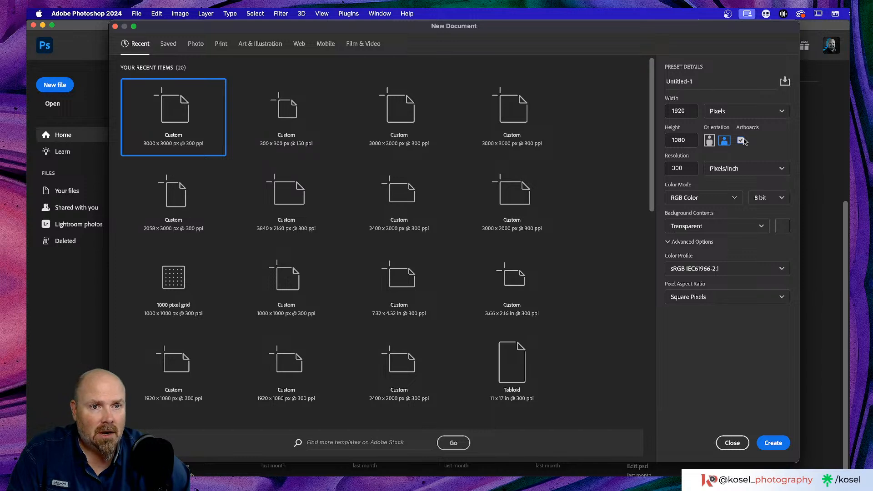
{"action": "double_click", "coordinate": [684, 169]}
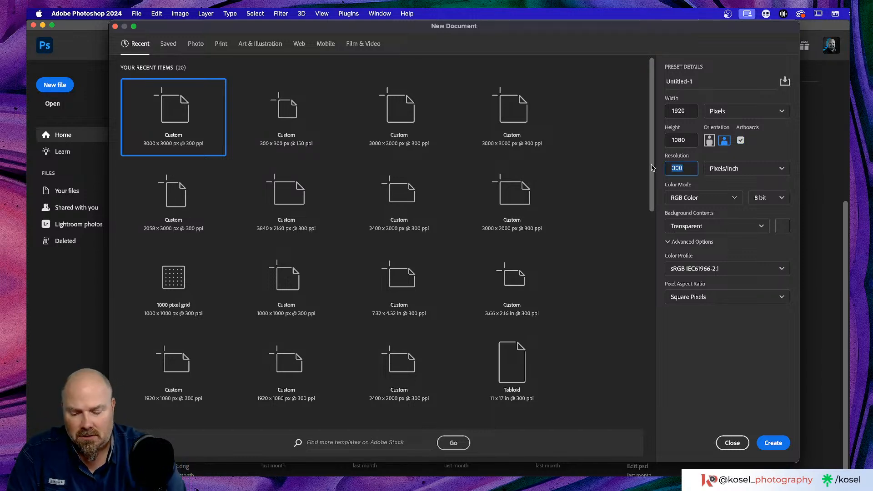
{"action": "type", "text": "150"}
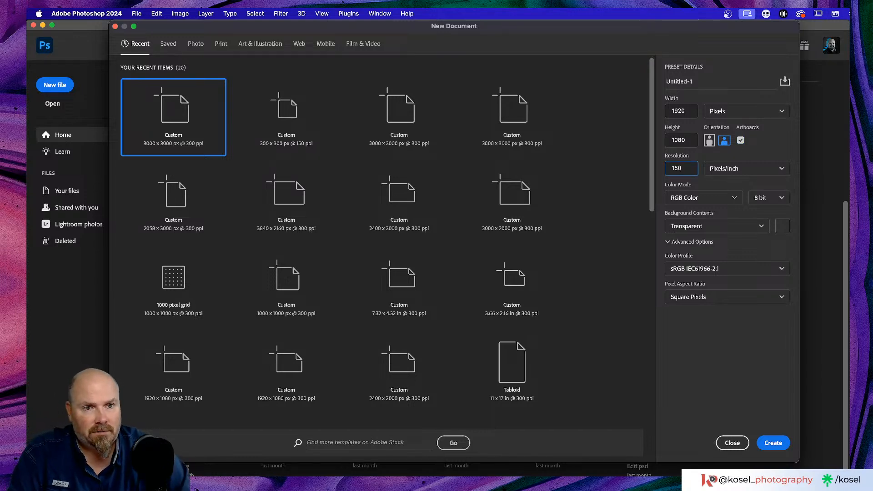
{"action": "left_click", "coordinate": [774, 350]}
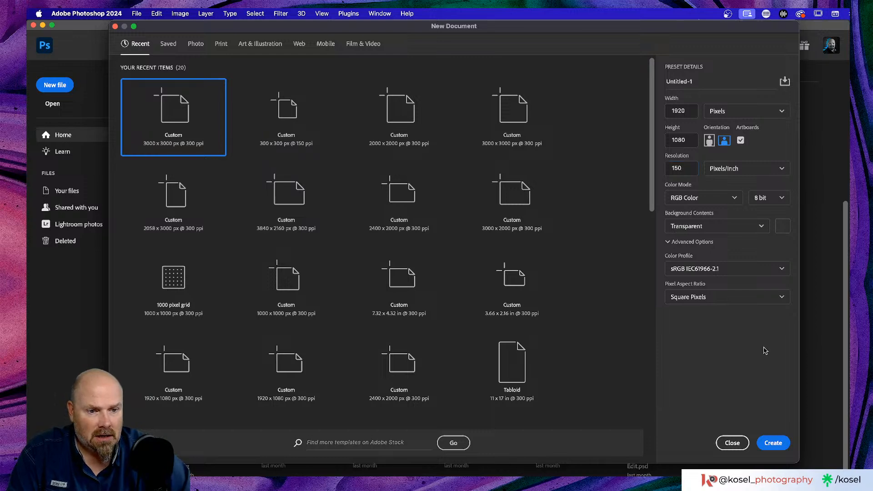
{"action": "left_click", "coordinate": [773, 443]}
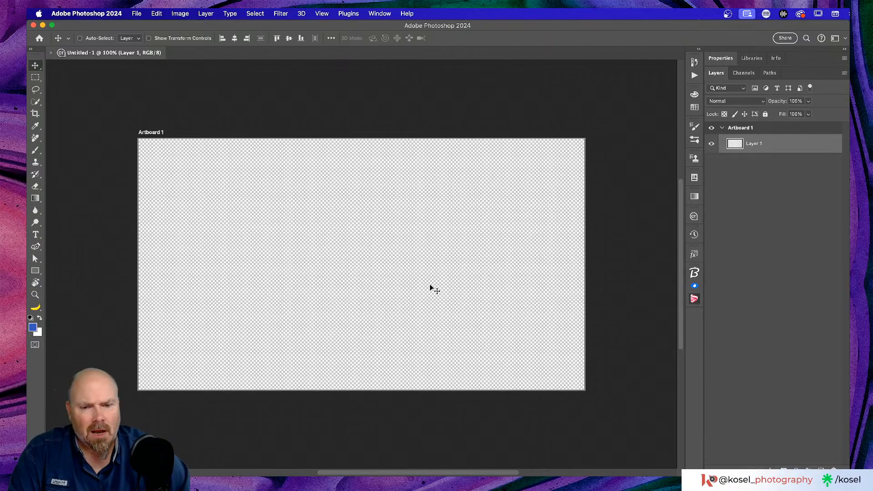
{"action": "key", "text": "super"}
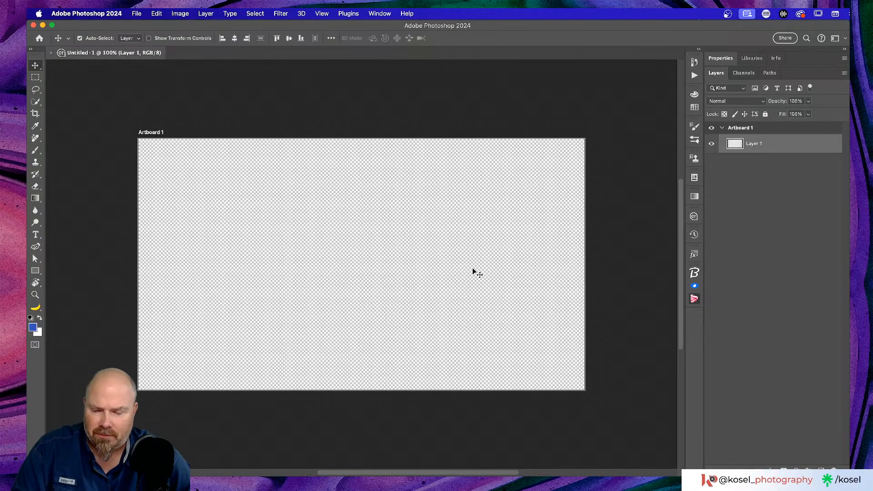
{"action": "key", "text": "super+Tab"}
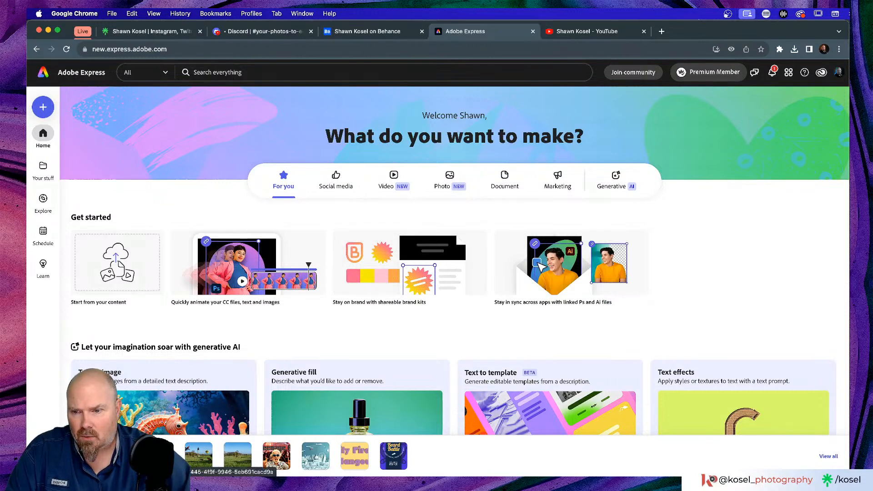
Reopen the Relink design, briefly selecting then deselecting its purple bar
{"action": "left_click", "coordinate": [195, 455]}
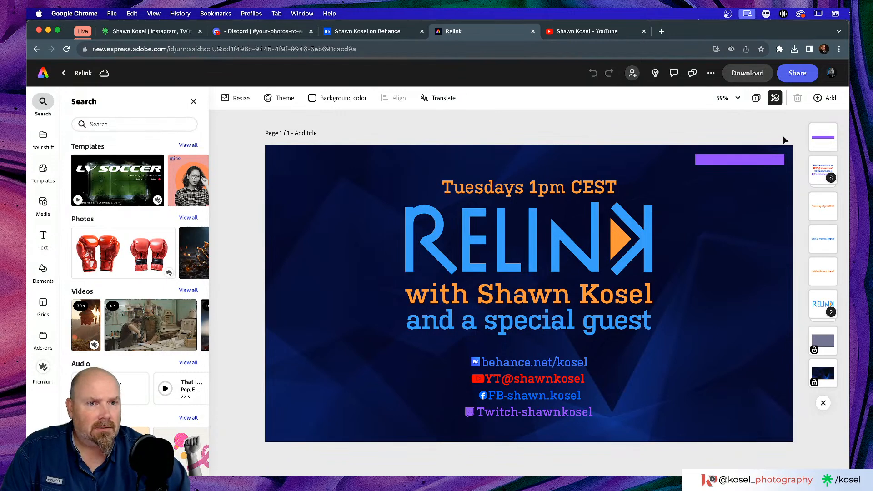
{"action": "left_click", "coordinate": [750, 164]}
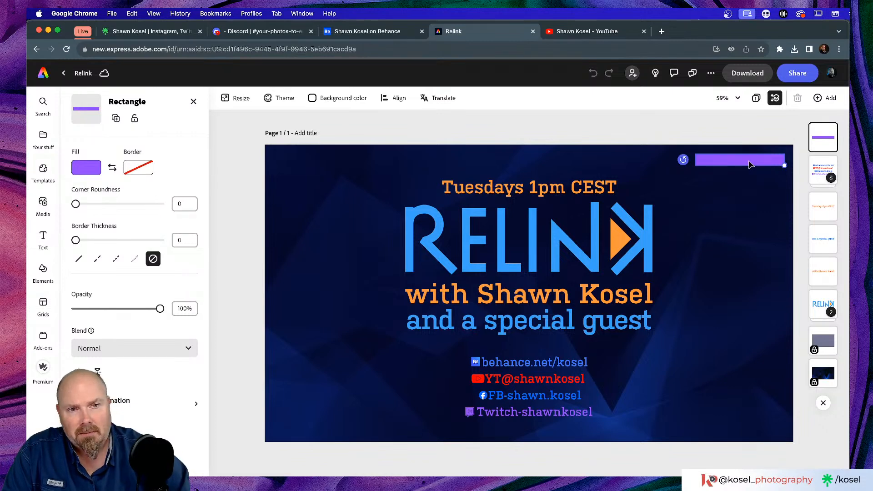
{"action": "left_click", "coordinate": [678, 124]}
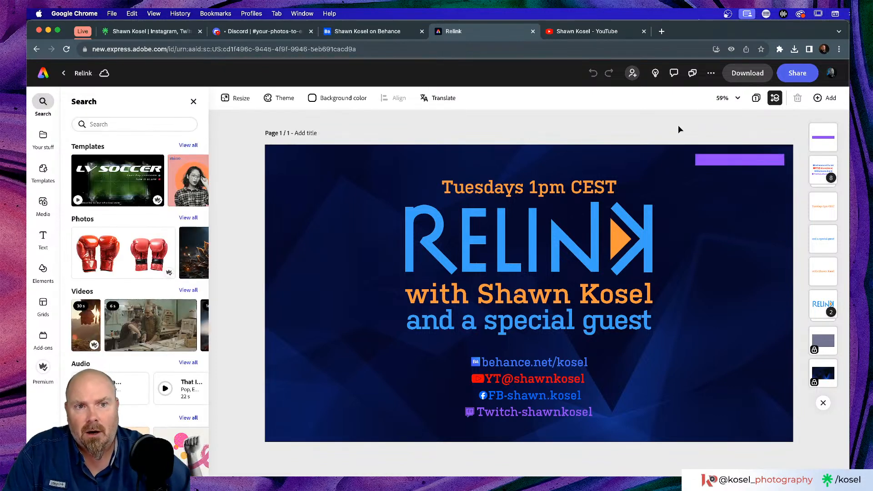
In the Resize panel, tick Instagram square post instead of Instagram story
{"action": "left_click", "coordinate": [240, 100]}
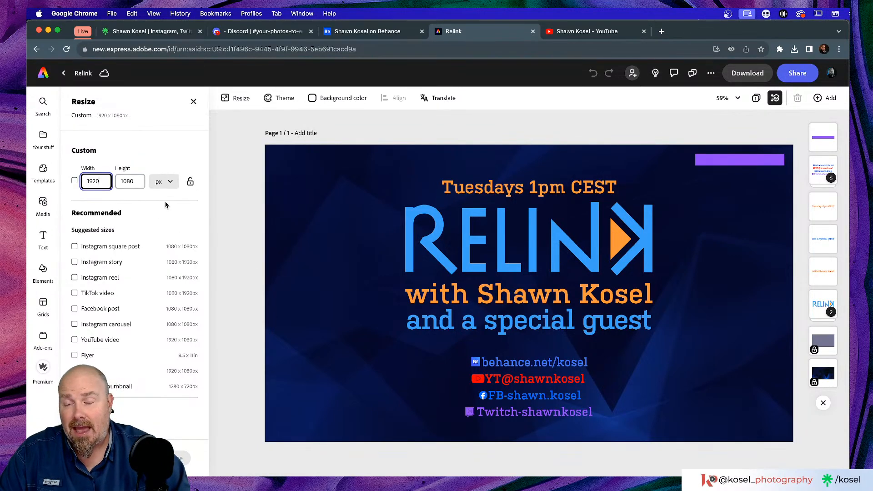
{"action": "scroll", "coordinate": [166, 205], "scroll_direction": "down", "scroll_amount": 2}
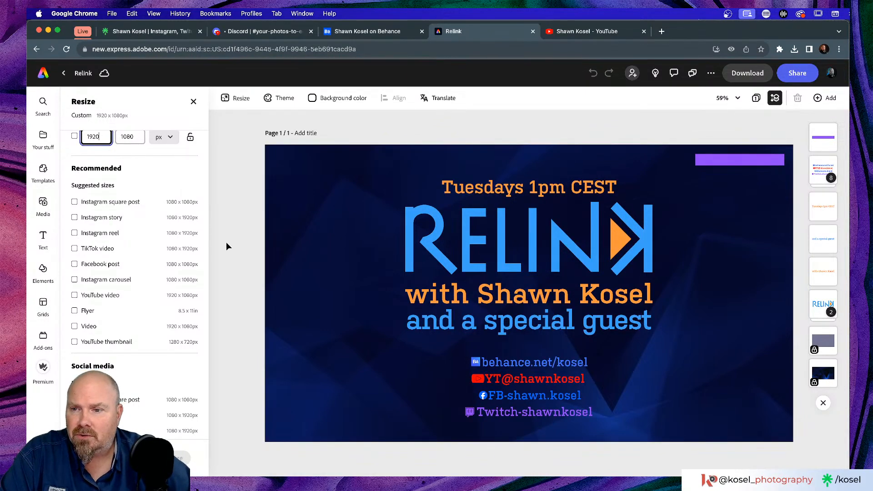
{"action": "left_click", "coordinate": [74, 217]}
{"action": "left_click", "coordinate": [75, 202]}
{"action": "left_click", "coordinate": [74, 217]}
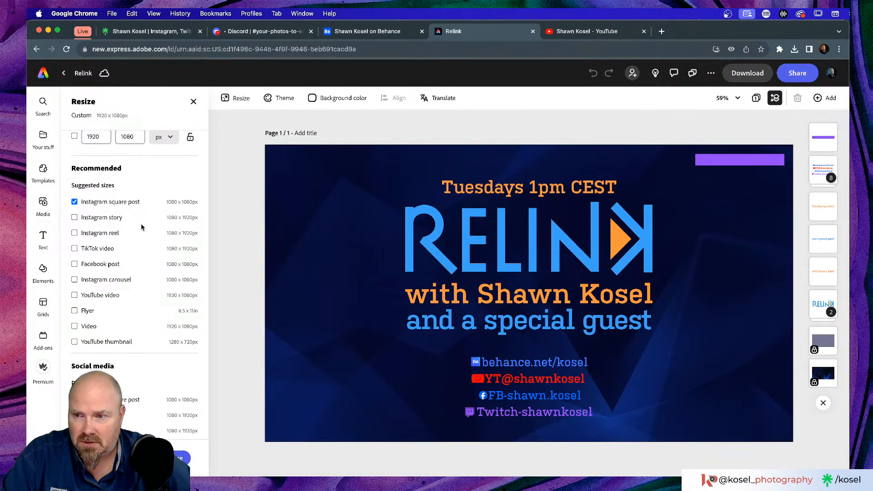
Tick and untick Facebook post, then choose the YouTube thumbnail size
{"action": "scroll", "coordinate": [141, 228], "scroll_direction": "down", "scroll_amount": 2}
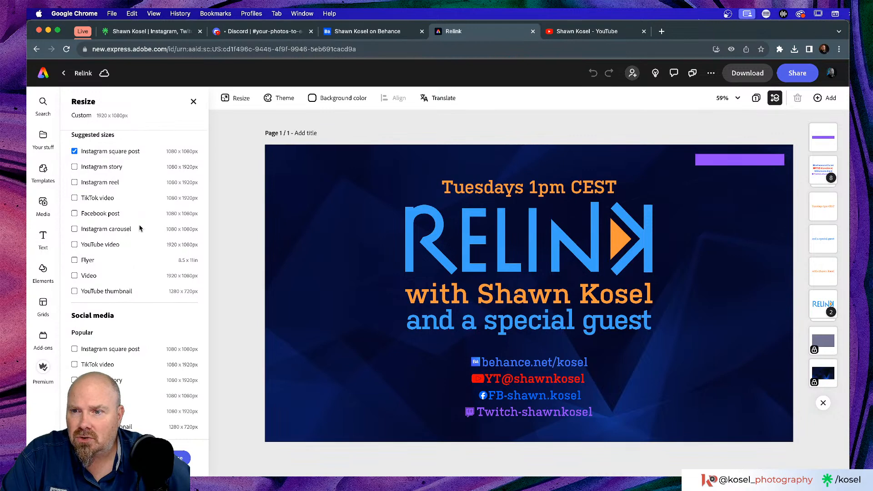
{"action": "left_click", "coordinate": [75, 214]}
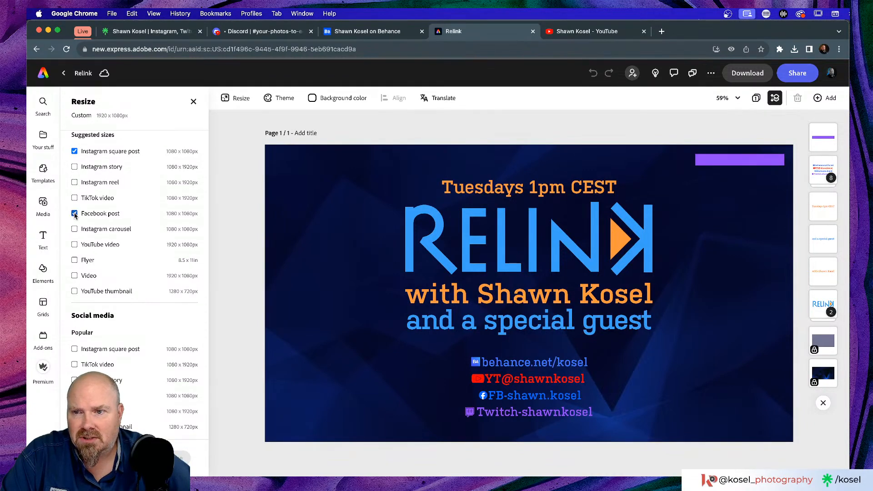
{"action": "left_click", "coordinate": [75, 213]}
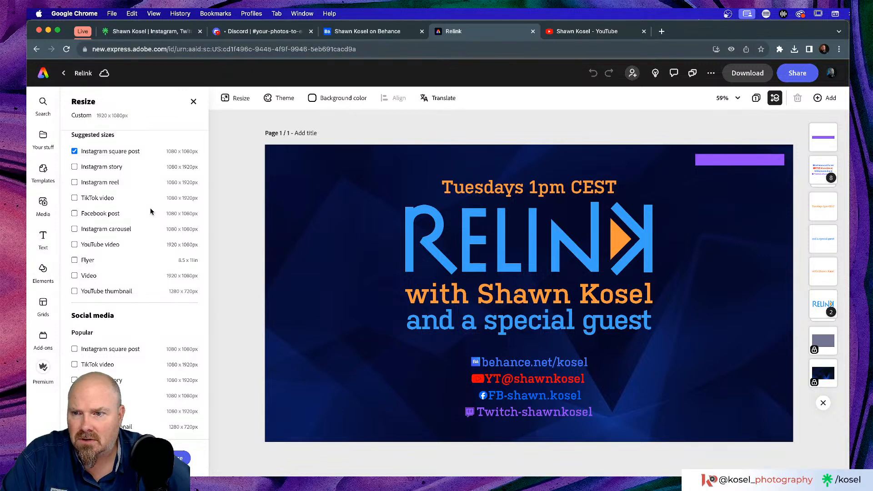
{"action": "scroll", "coordinate": [151, 211], "scroll_direction": "down", "scroll_amount": 2}
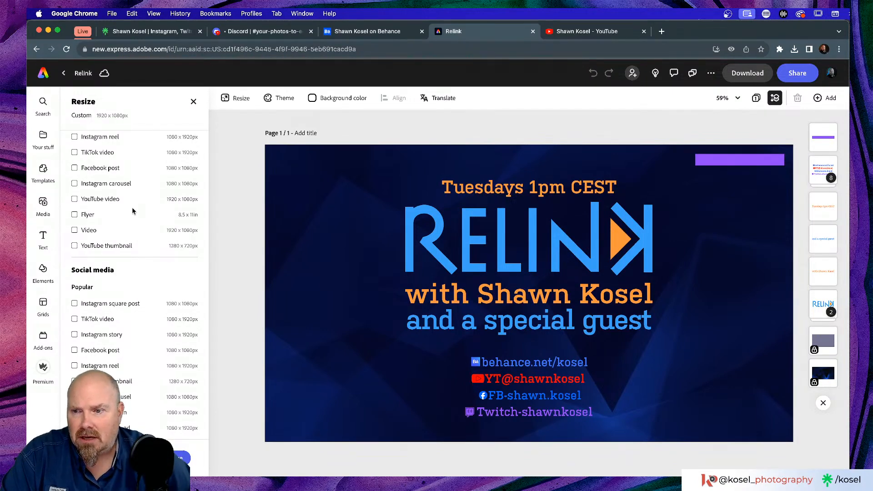
{"action": "scroll", "coordinate": [133, 211], "scroll_direction": "down", "scroll_amount": 6}
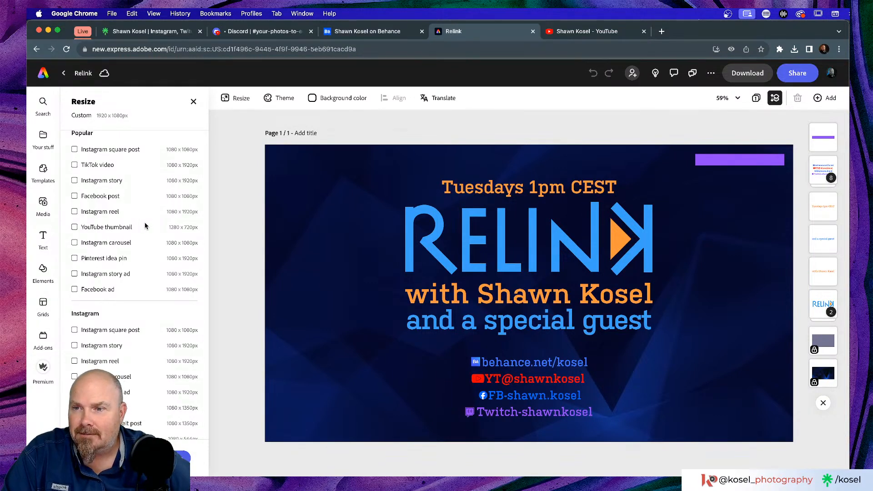
{"action": "scroll", "coordinate": [145, 226], "scroll_direction": "down", "scroll_amount": 2}
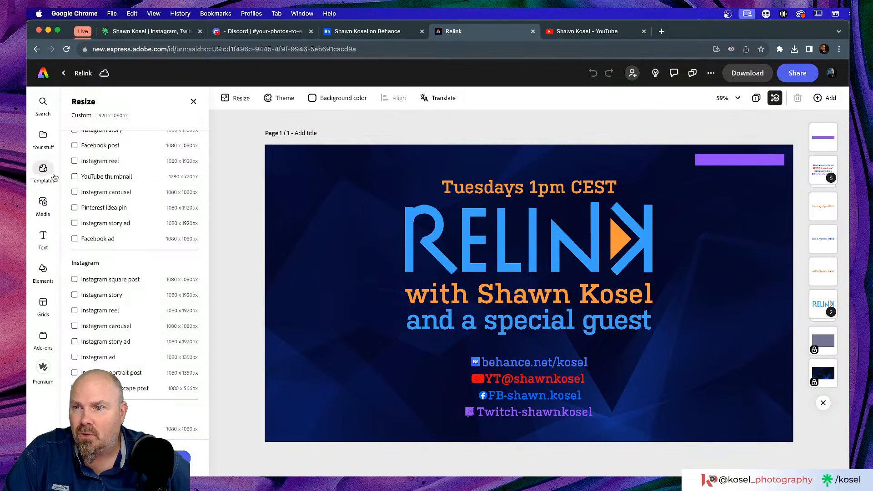
{"action": "left_click", "coordinate": [75, 177]}
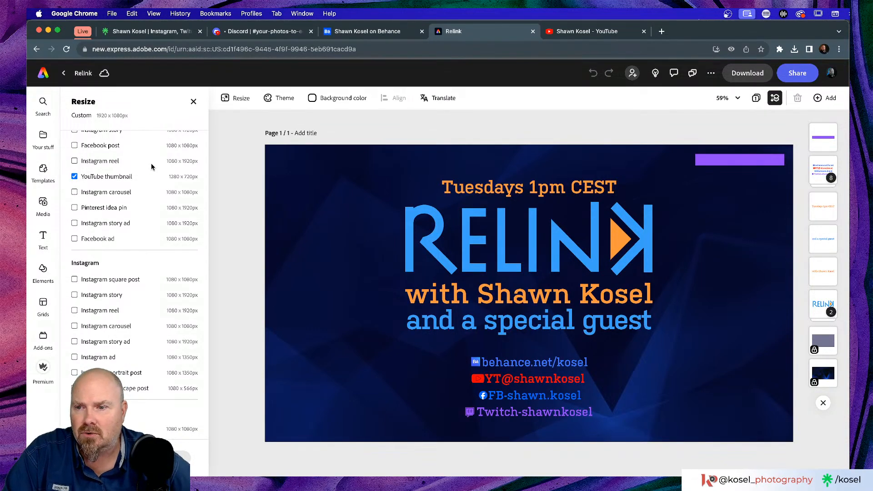
Scroll through the remaining preset size categories in the Resize panel
{"action": "scroll", "coordinate": [146, 231], "scroll_direction": "down", "scroll_amount": 3}
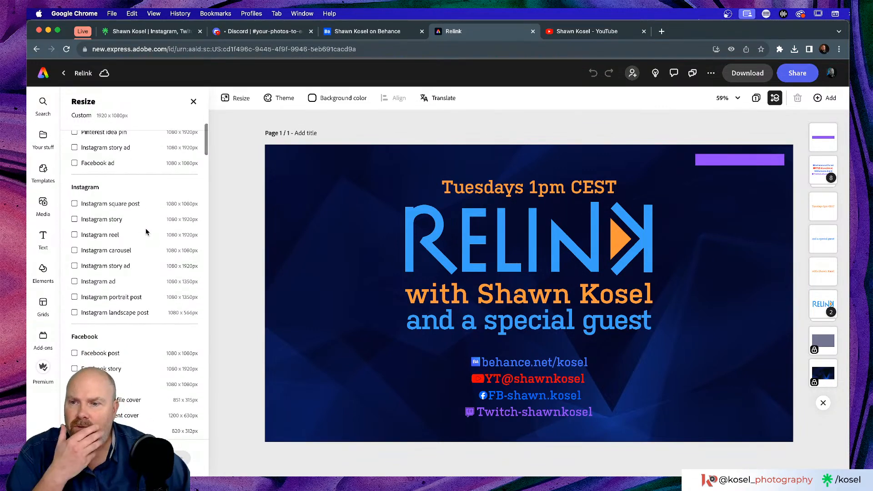
{"action": "scroll", "coordinate": [146, 231], "scroll_direction": "down", "scroll_amount": 4}
{"action": "scroll", "coordinate": [146, 231], "scroll_direction": "down", "scroll_amount": 4}
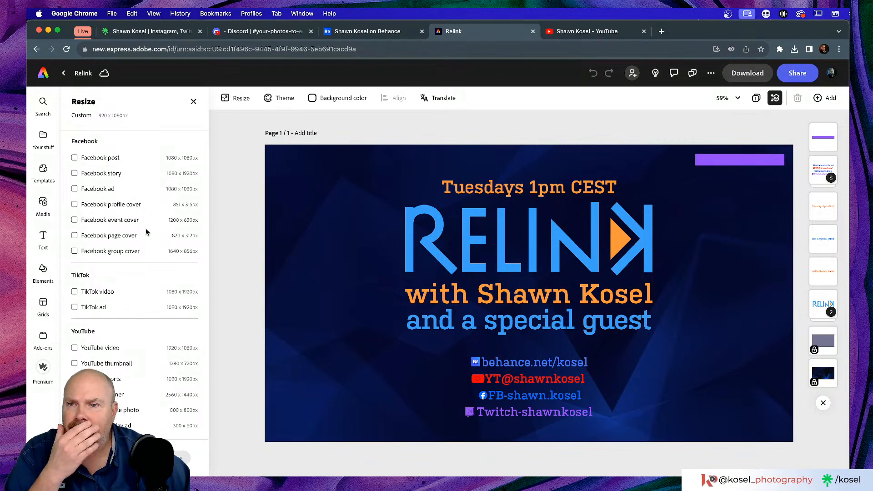
{"action": "scroll", "coordinate": [146, 232], "scroll_direction": "down", "scroll_amount": 6}
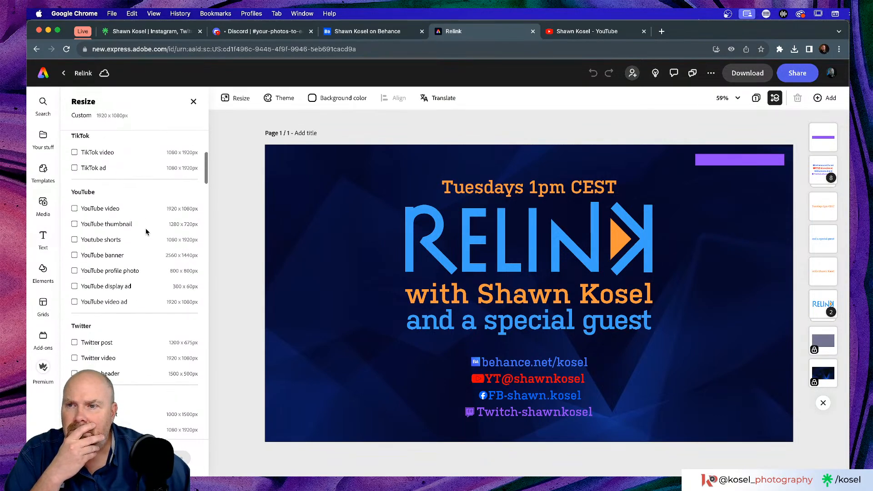
{"action": "scroll", "coordinate": [146, 231], "scroll_direction": "down", "scroll_amount": 2}
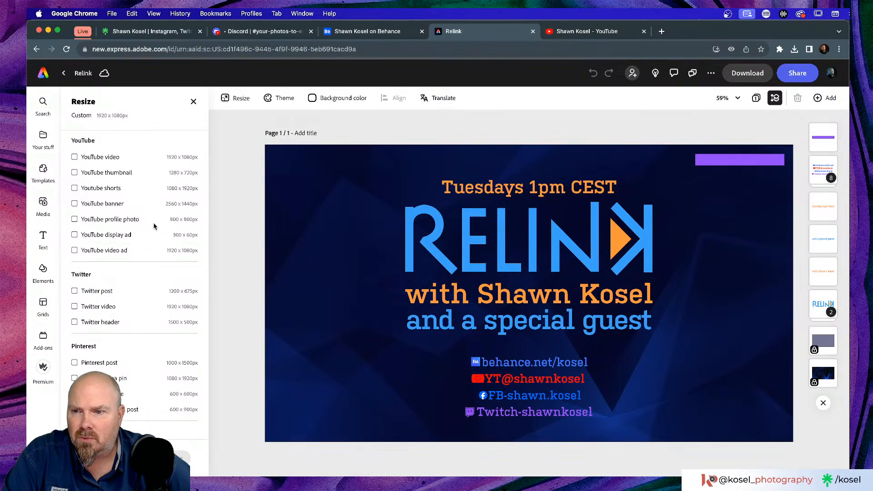
{"action": "scroll", "coordinate": [154, 224], "scroll_direction": "down", "scroll_amount": 7}
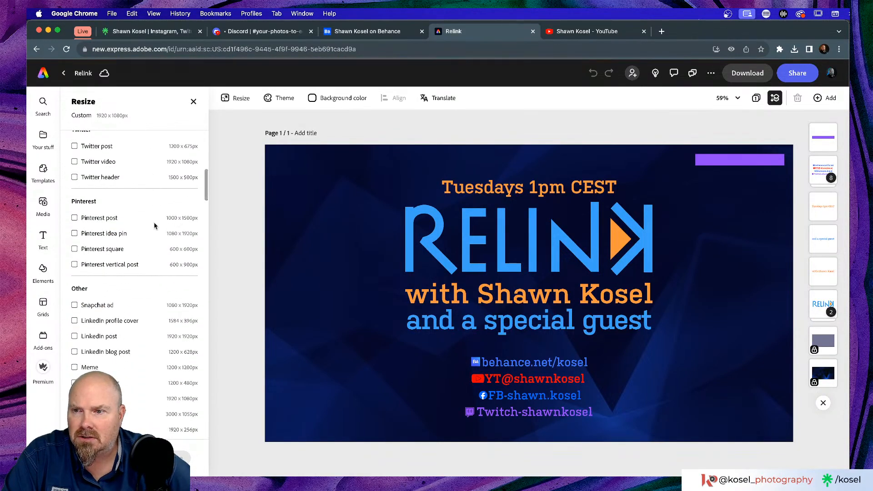
{"action": "scroll", "coordinate": [154, 222], "scroll_direction": "down", "scroll_amount": 5}
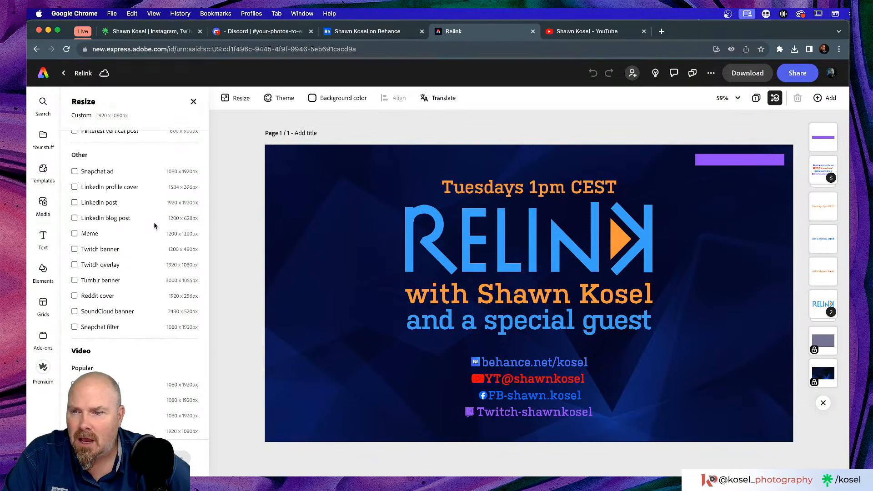
{"action": "scroll", "coordinate": [154, 222], "scroll_direction": "down", "scroll_amount": 4}
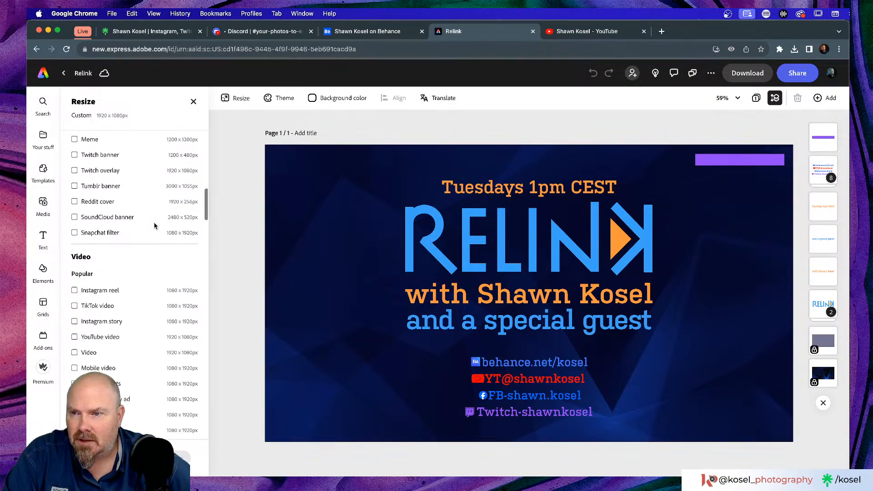
{"action": "scroll", "coordinate": [153, 222], "scroll_direction": "up", "scroll_amount": 3}
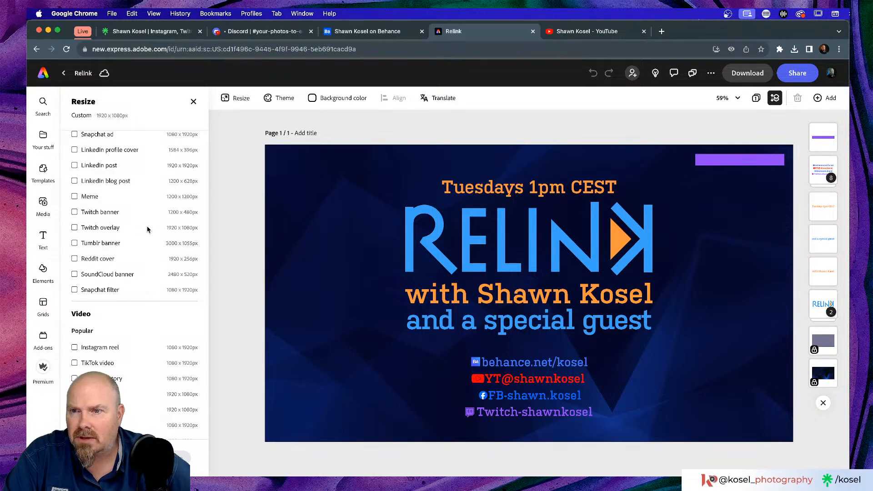
{"action": "scroll", "coordinate": [147, 230], "scroll_direction": "down", "scroll_amount": 9}
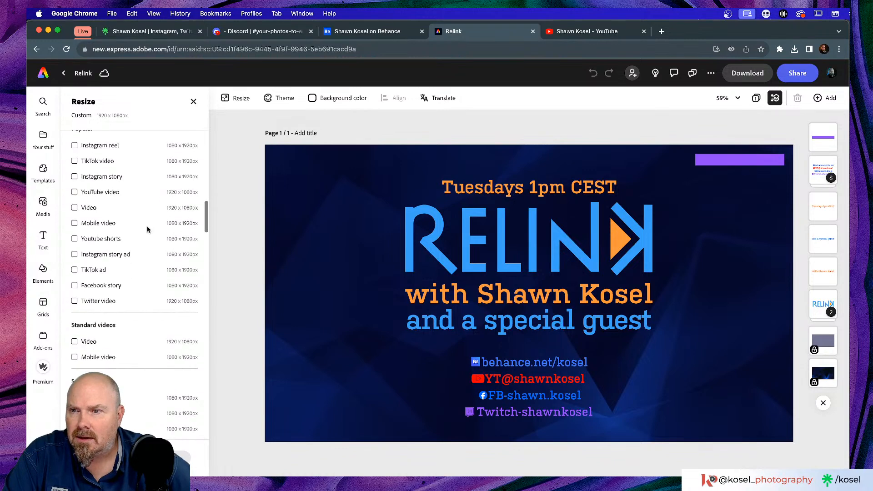
{"action": "scroll", "coordinate": [147, 229], "scroll_direction": "down", "scroll_amount": 8}
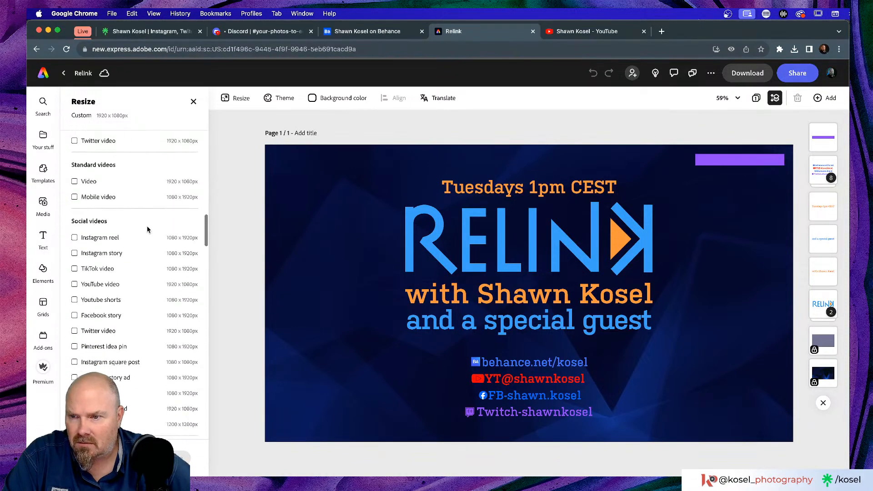
{"action": "scroll", "coordinate": [147, 230], "scroll_direction": "down", "scroll_amount": 11}
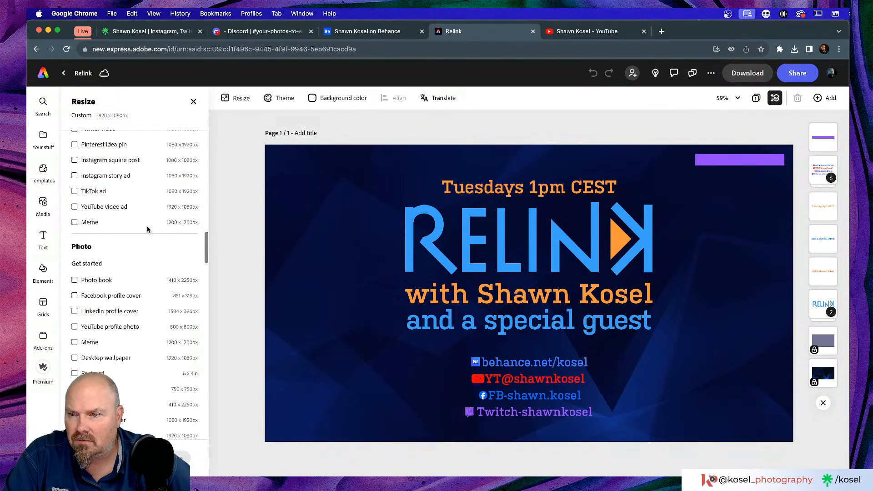
{"action": "scroll", "coordinate": [147, 229], "scroll_direction": "down", "scroll_amount": 6}
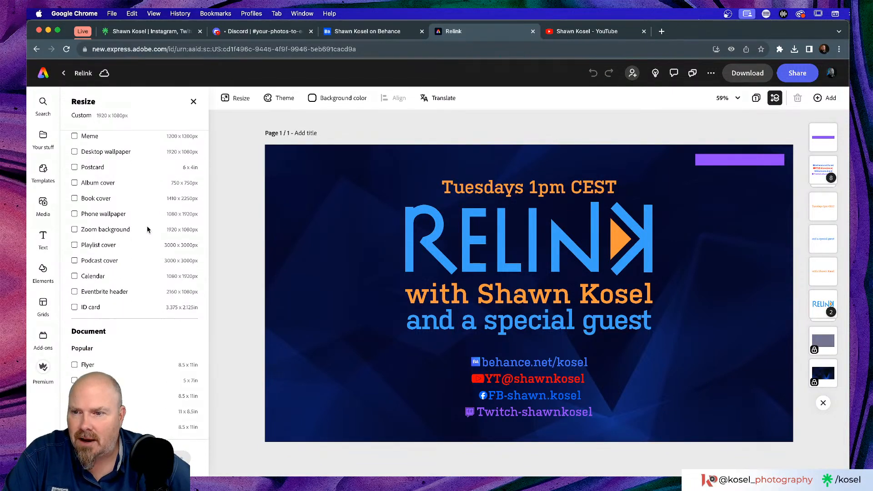
{"action": "scroll", "coordinate": [146, 229], "scroll_direction": "down", "scroll_amount": 7}
{"action": "scroll", "coordinate": [146, 229], "scroll_direction": "down", "scroll_amount": 10}
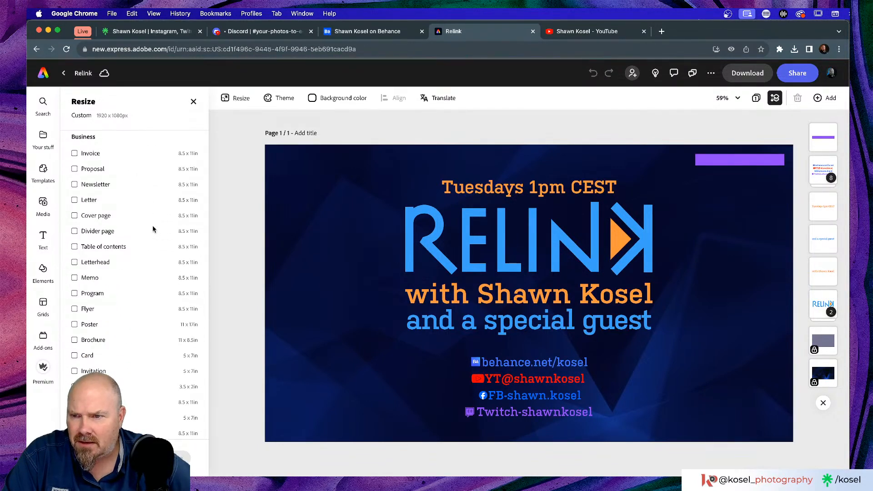
{"action": "scroll", "coordinate": [151, 225], "scroll_direction": "up", "scroll_amount": 20}
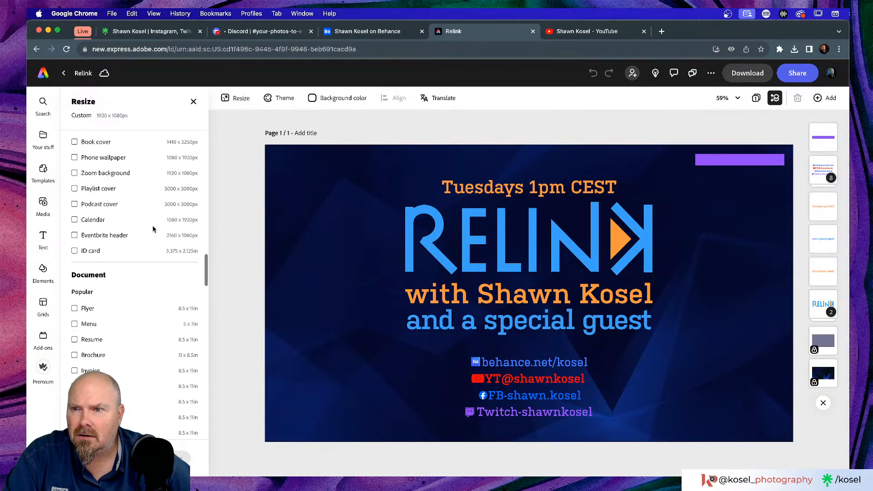
{"action": "scroll", "coordinate": [153, 228], "scroll_direction": "up", "scroll_amount": 20}
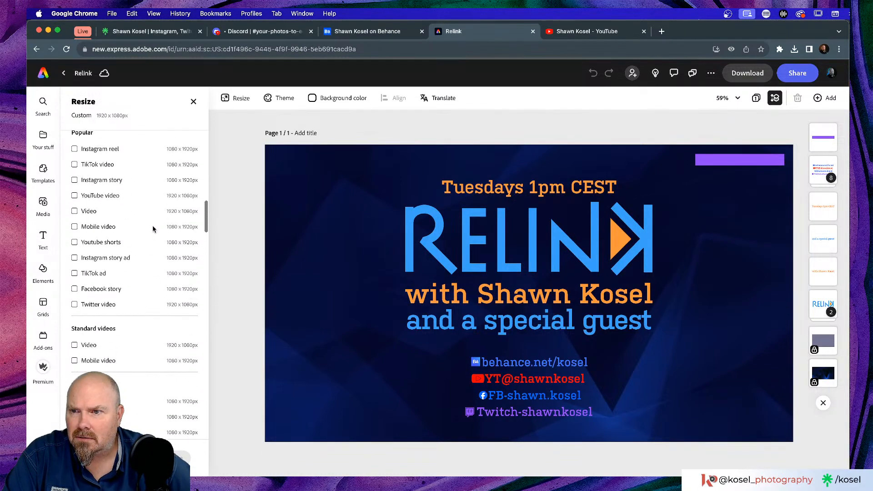
{"action": "scroll", "coordinate": [153, 228], "scroll_direction": "up", "scroll_amount": 10}
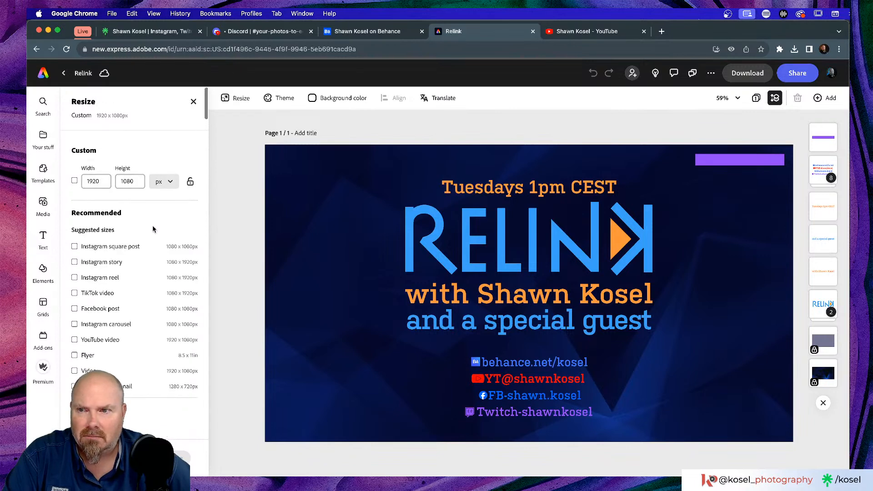
{"action": "scroll", "coordinate": [153, 229], "scroll_direction": "down", "scroll_amount": 5}
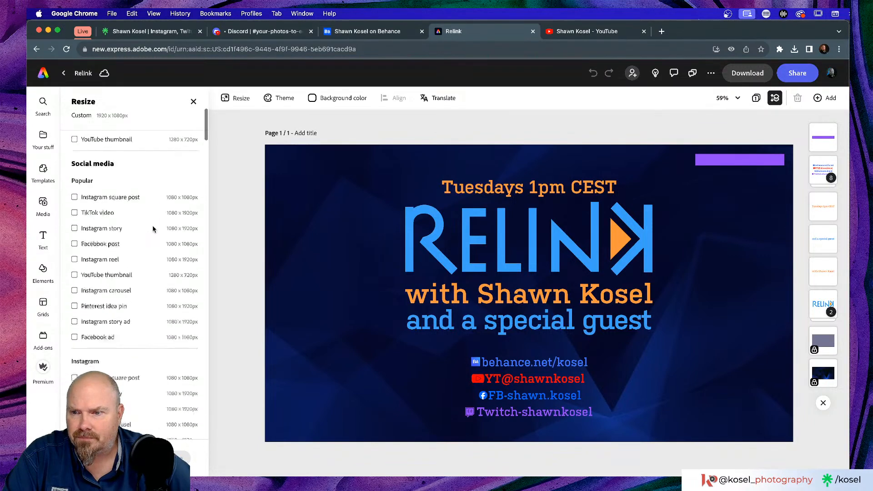
{"action": "scroll", "coordinate": [153, 228], "scroll_direction": "up", "scroll_amount": 5}
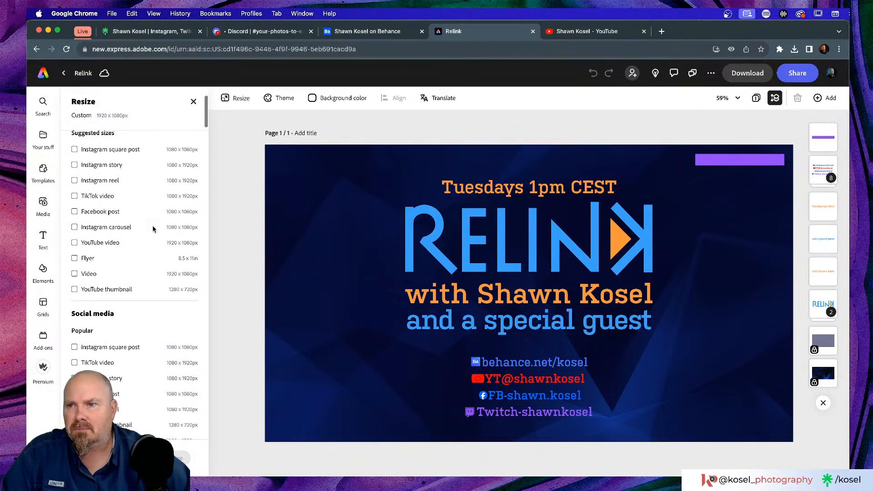
Pick the 1080 × 1080 Instagram square post size and review the other Resize presets
{"action": "left_click", "coordinate": [96, 248]}
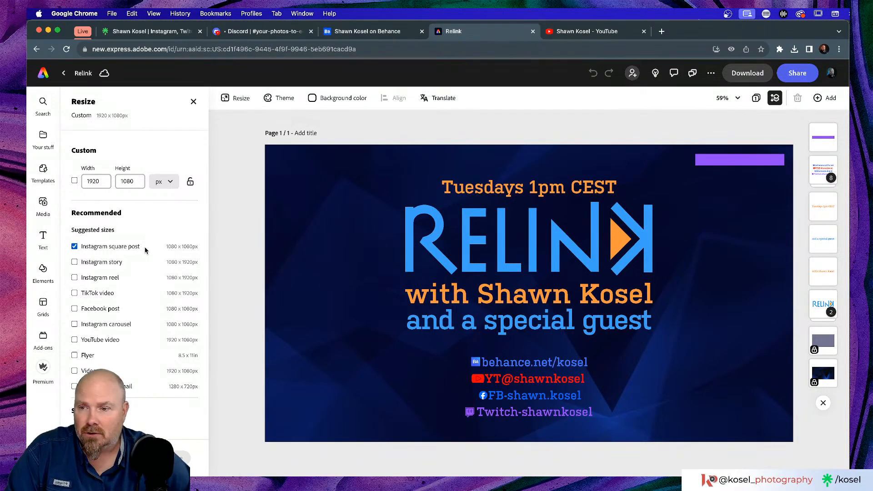
{"action": "scroll", "coordinate": [145, 247], "scroll_direction": "down", "scroll_amount": 3}
{"action": "scroll", "coordinate": [145, 250], "scroll_direction": "up", "scroll_amount": 3}
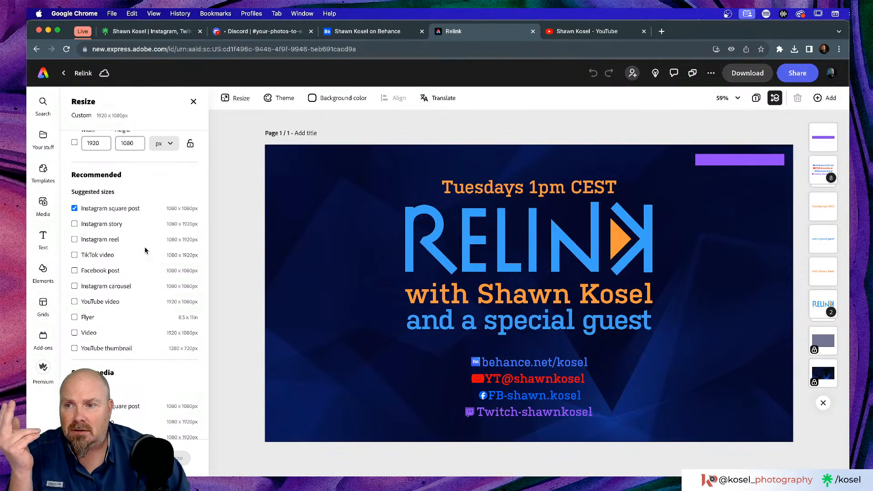
{"action": "scroll", "coordinate": [145, 249], "scroll_direction": "down", "scroll_amount": 4}
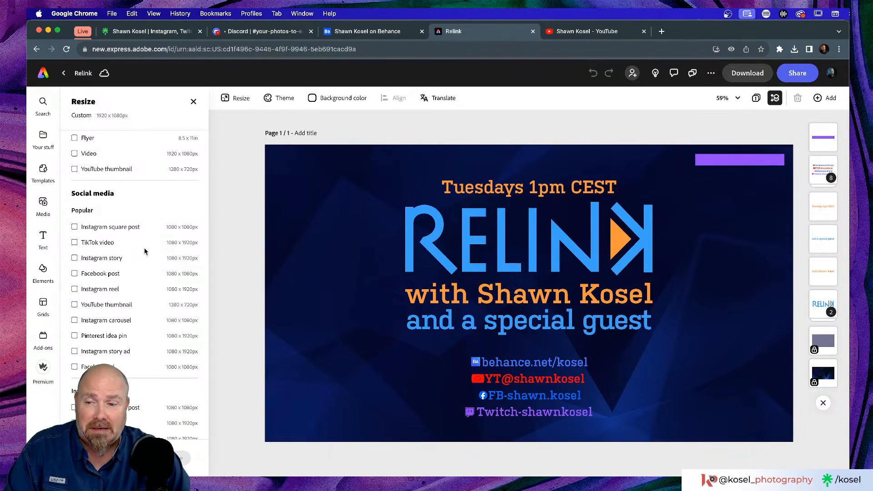
{"action": "scroll", "coordinate": [148, 248], "scroll_direction": "down", "scroll_amount": 5}
{"action": "scroll", "coordinate": [148, 248], "scroll_direction": "down", "scroll_amount": 2}
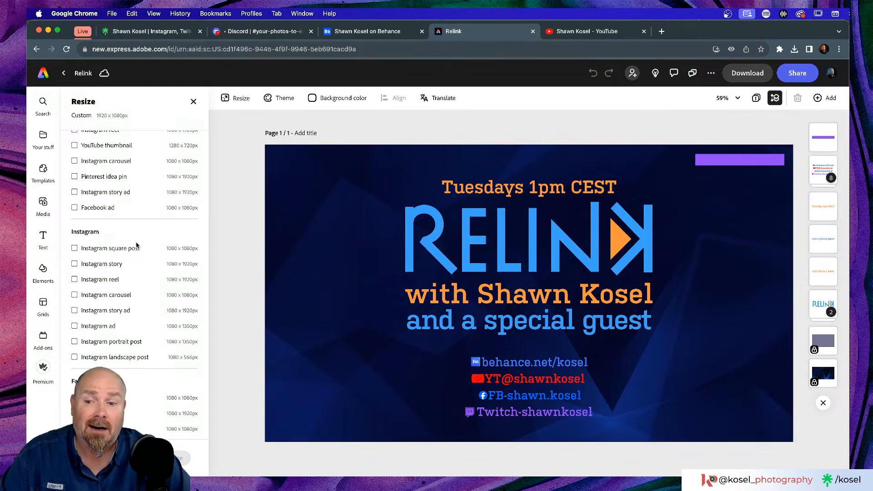
Create the 1080×1080 Instagram square copy, keep only page 3 selected, and open it
{"action": "left_click", "coordinate": [137, 246]}
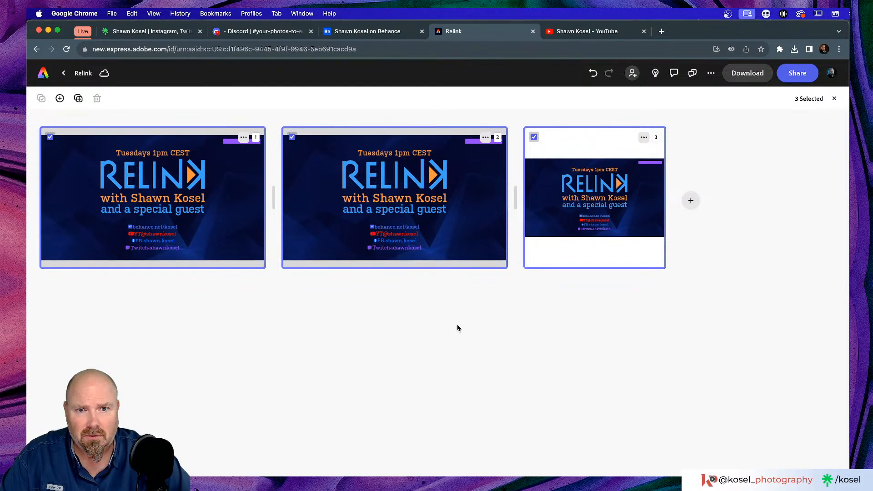
{"action": "left_click", "coordinate": [611, 184]}
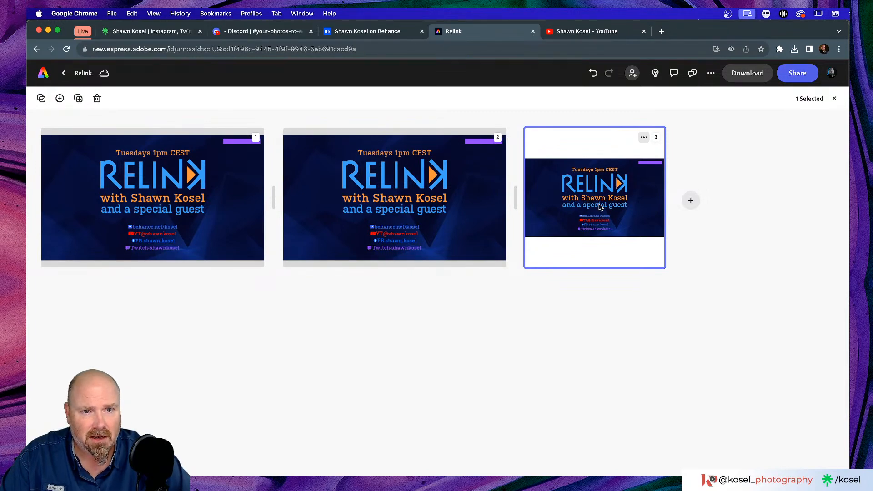
{"action": "double_click", "coordinate": [599, 207]}
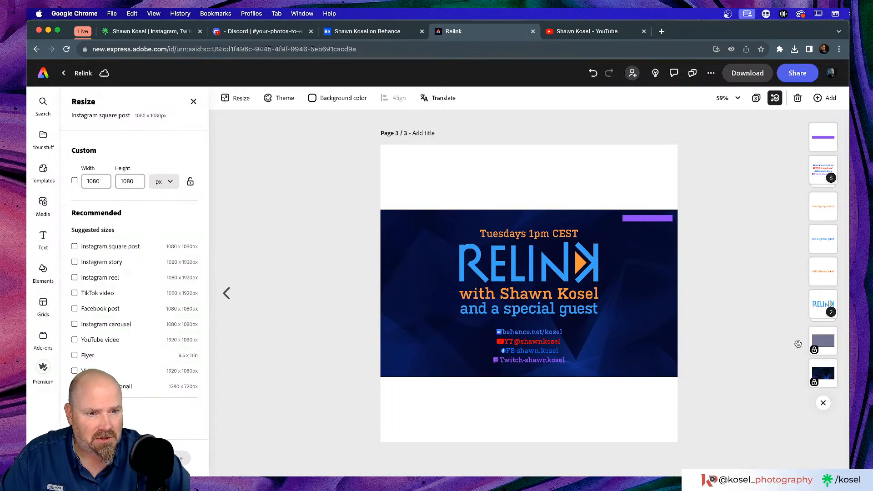
Unlock the translucent Rectangle layer and the Linked Asset background image on page 3
{"action": "left_click", "coordinate": [814, 350]}
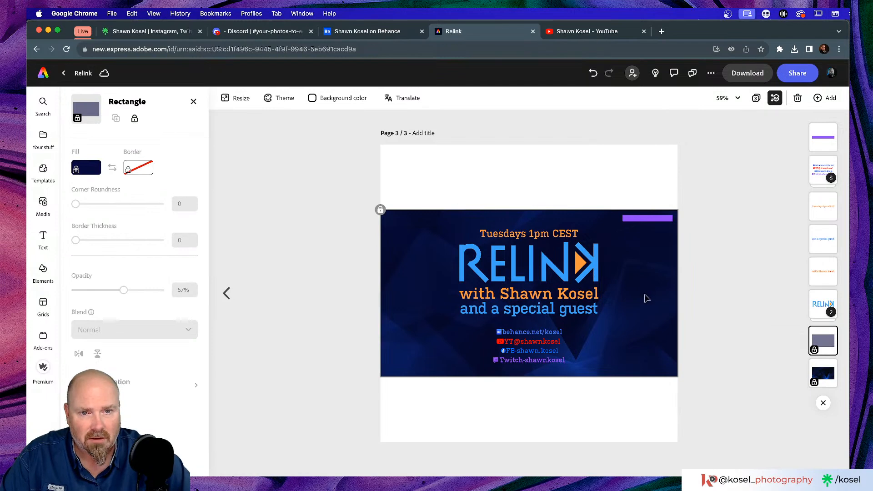
{"action": "left_click", "coordinate": [77, 119]}
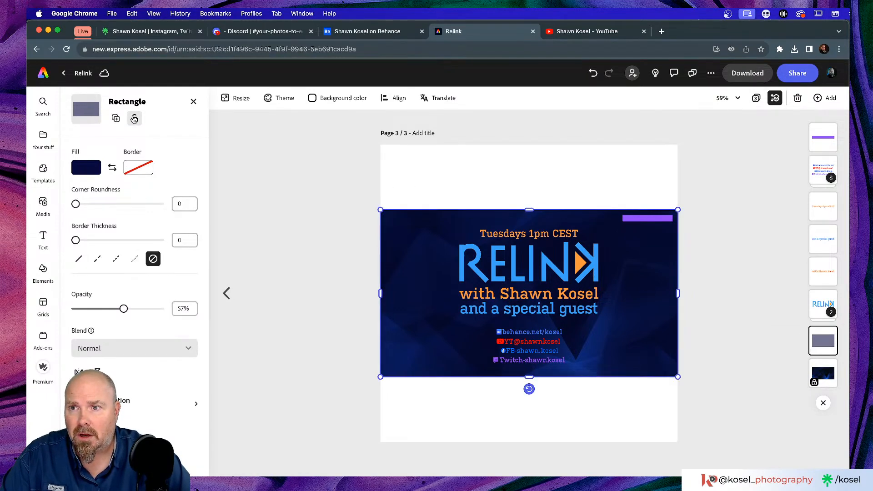
{"action": "left_click", "coordinate": [823, 372]}
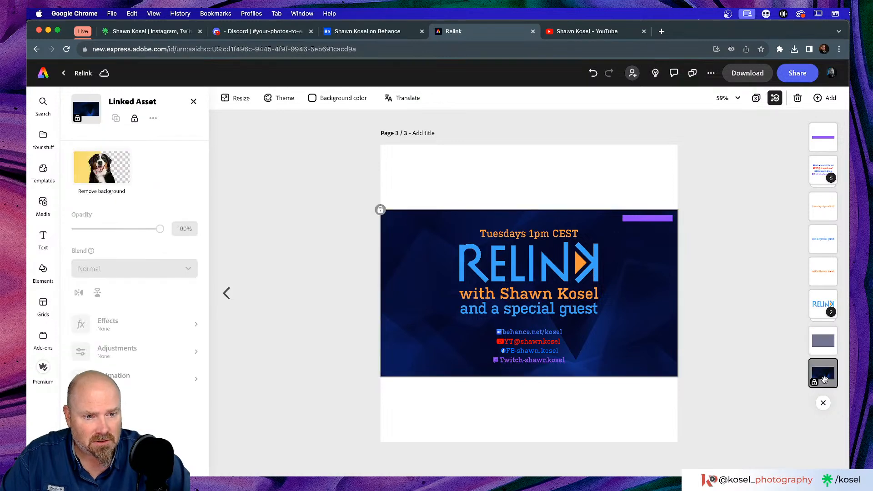
{"action": "left_click", "coordinate": [134, 118]}
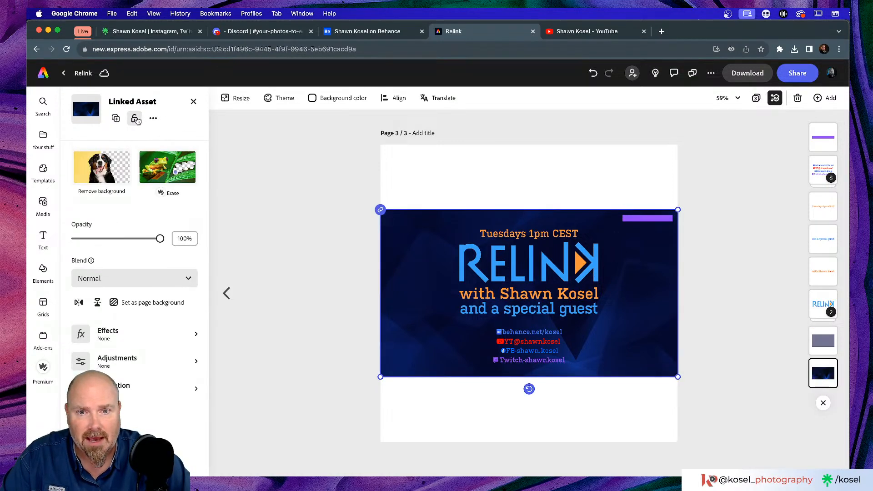
{"action": "left_click", "coordinate": [344, 183]}
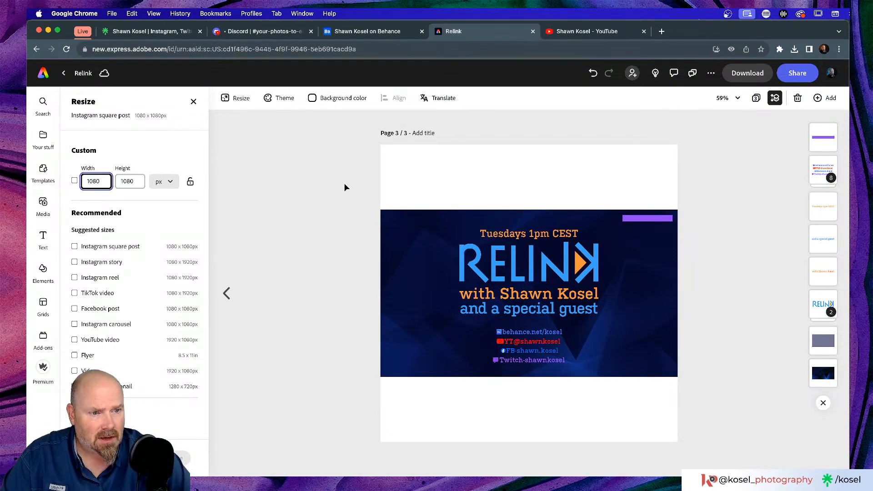
Scale the card's text and artwork up to nearly fill the 1080×1080 square page
{"action": "left_click_drag", "start_coordinate": [330, 190], "coordinate": [803, 402]}
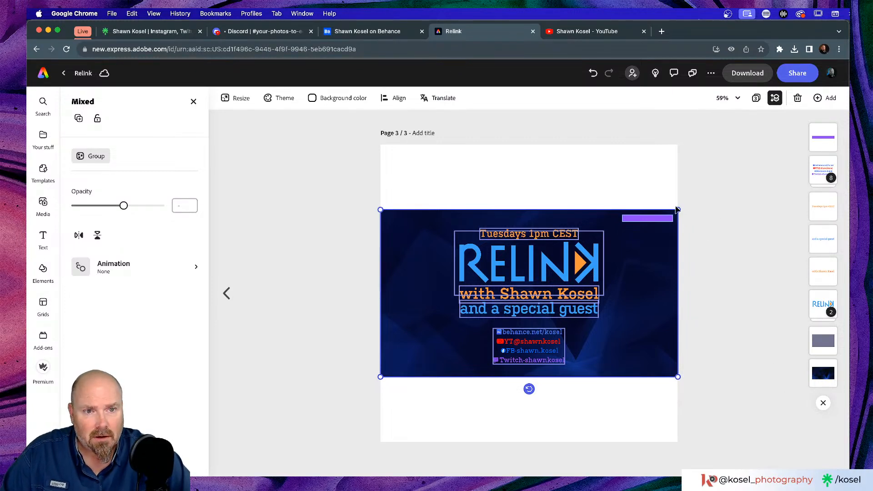
{"action": "left_click_drag", "start_coordinate": [678, 209], "coordinate": [744, 168]}
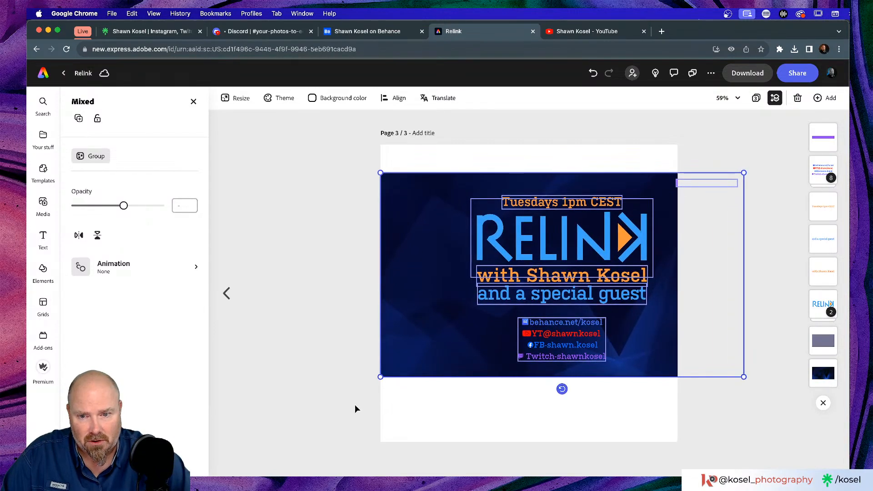
{"action": "left_click_drag", "start_coordinate": [380, 377], "coordinate": [275, 436]}
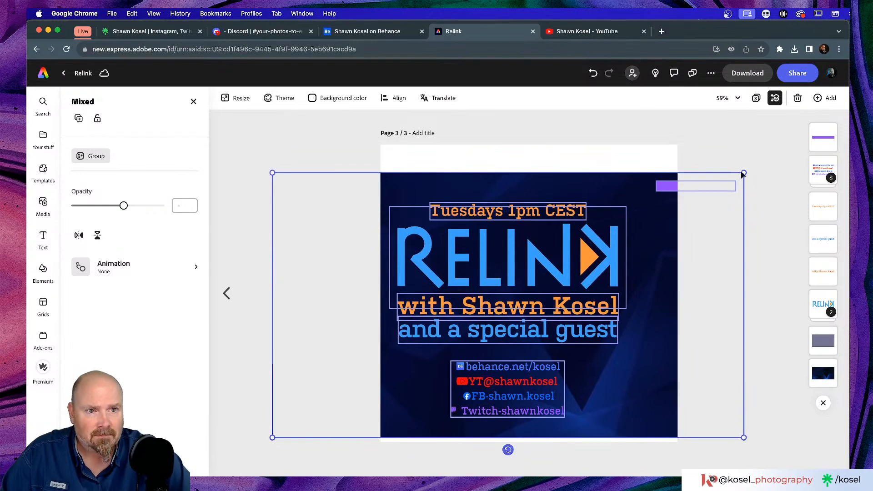
{"action": "left_click_drag", "start_coordinate": [746, 171], "coordinate": [790, 142]}
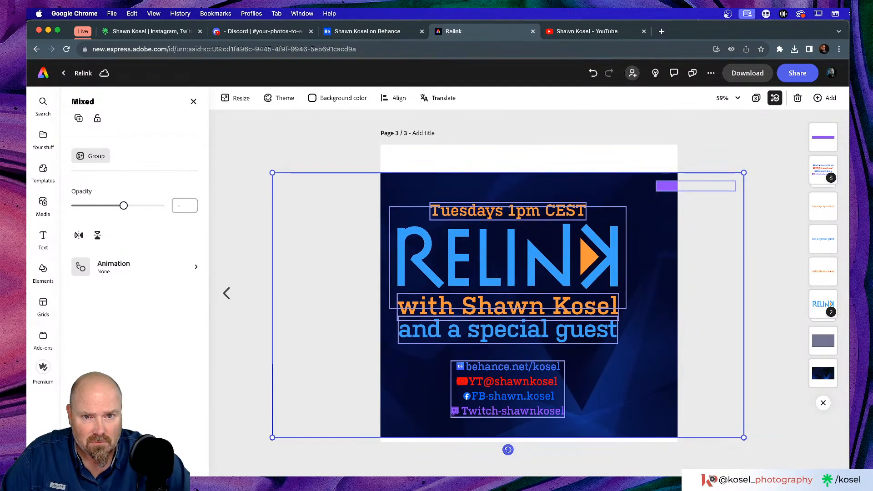
{"action": "key", "text": "super+minus"}
{"action": "key", "text": "super+minus"}
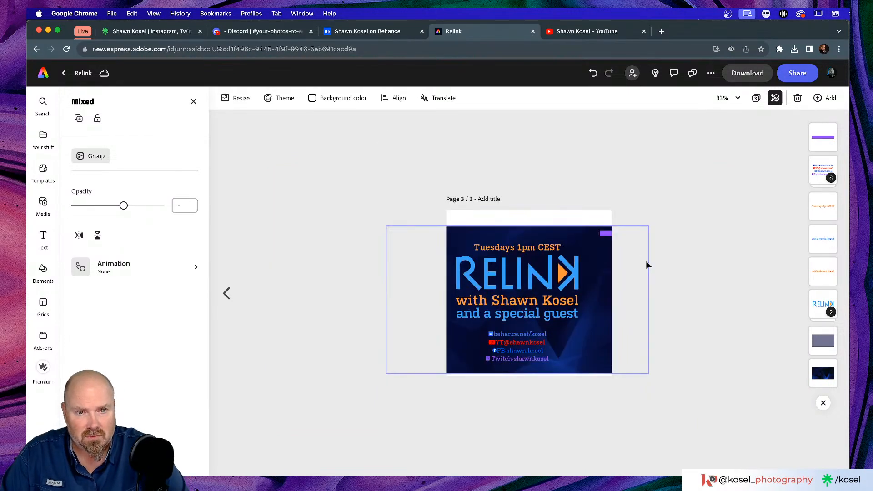
{"action": "left_click_drag", "start_coordinate": [650, 224], "coordinate": [676, 204]}
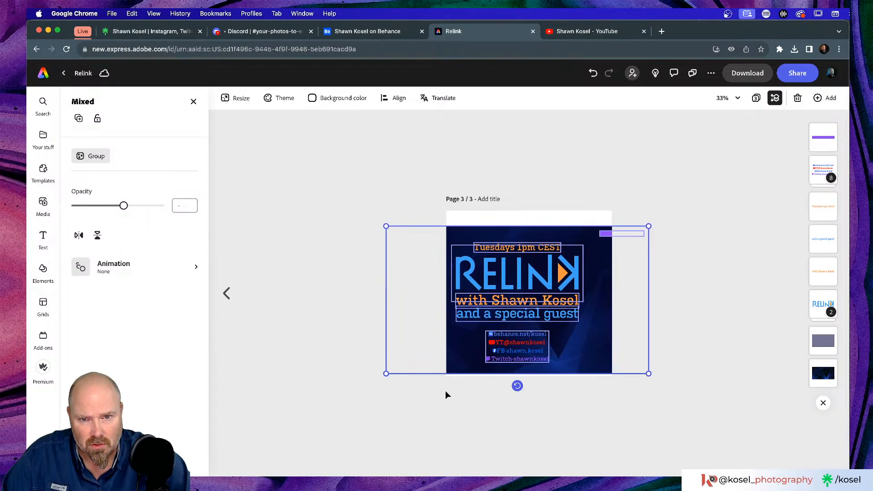
{"action": "left_click", "coordinate": [629, 234]}
{"action": "left_click", "coordinate": [703, 231]}
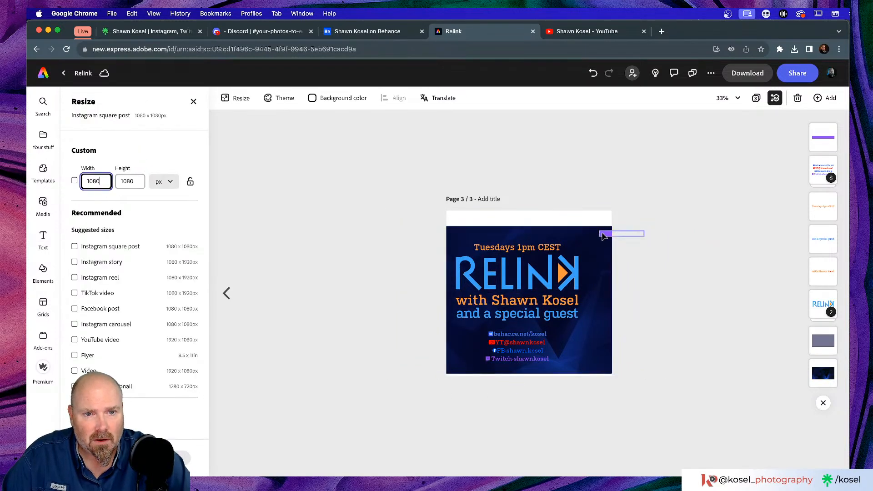
Delete the purple bar, then select all remaining elements and enlarge them
{"action": "left_click", "coordinate": [603, 234]}
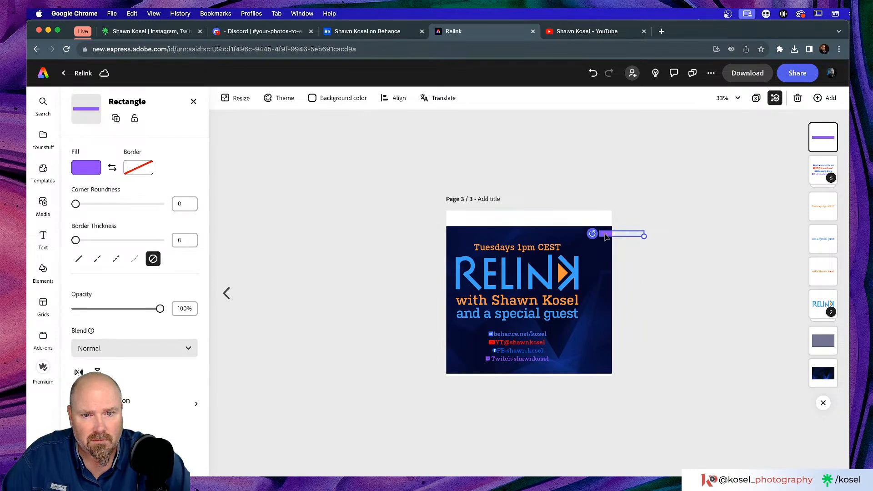
{"action": "key", "text": "Delete"}
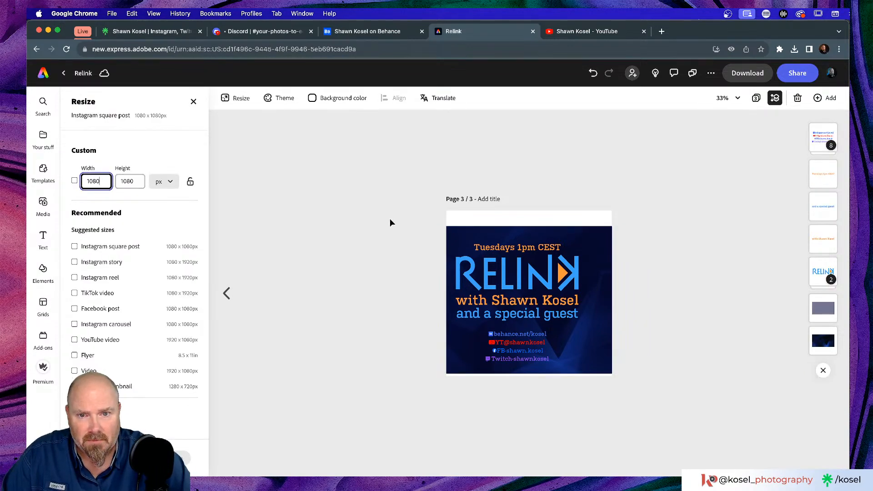
{"action": "left_click_drag", "start_coordinate": [352, 213], "coordinate": [691, 399]}
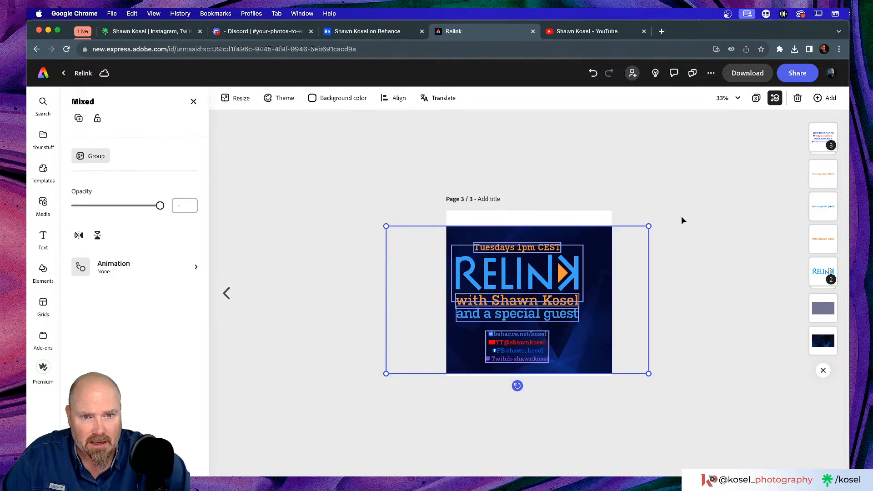
{"action": "left_click_drag", "start_coordinate": [650, 227], "coordinate": [674, 204]}
{"action": "left_click_drag", "start_coordinate": [386, 373], "coordinate": [382, 376]}
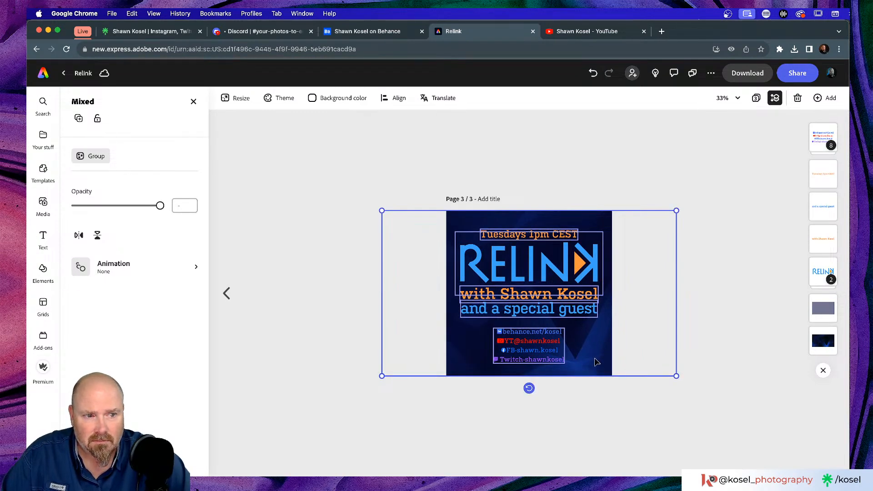
Centre the enlarged group horizontally on the 1080×1080 page and review the layout
{"action": "left_click_drag", "start_coordinate": [597, 362], "coordinate": [588, 353]}
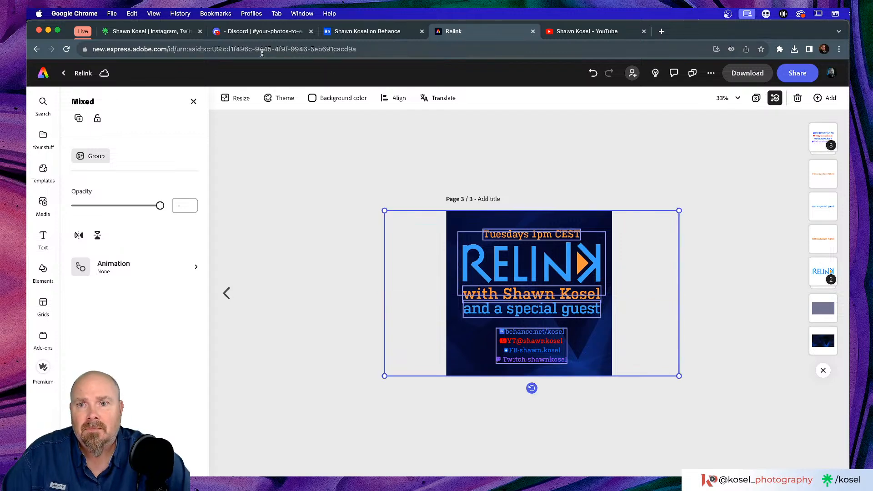
{"action": "left_click", "coordinate": [386, 100]}
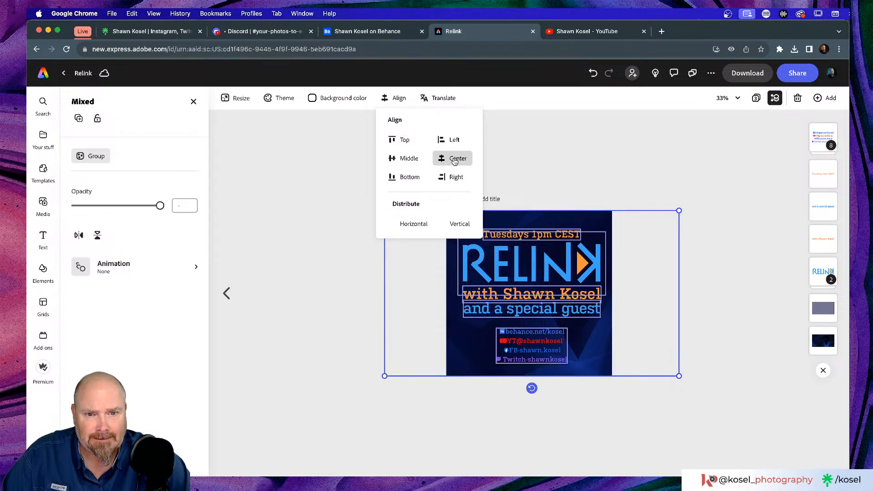
{"action": "left_click", "coordinate": [648, 145]}
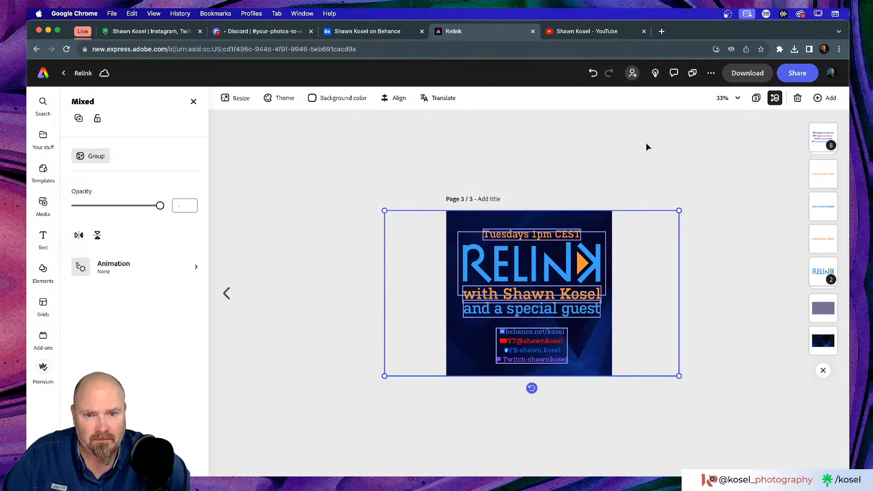
{"action": "left_click", "coordinate": [647, 146]}
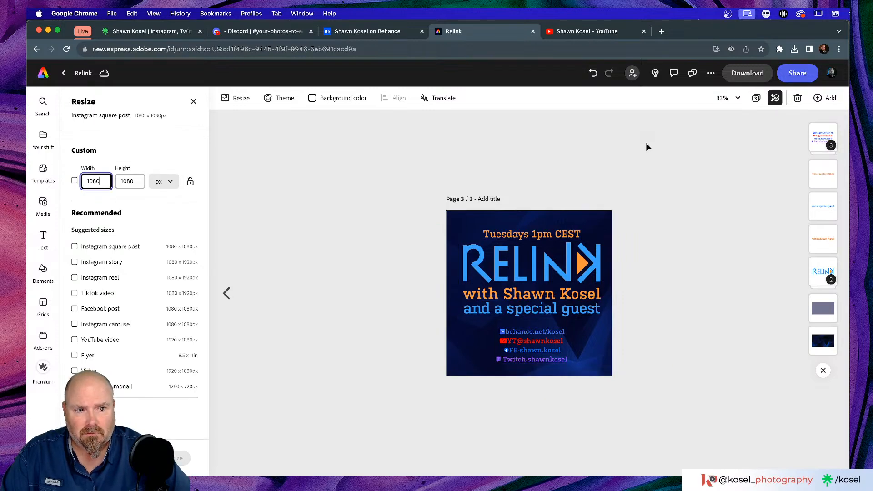
{"action": "key", "text": "super+minus"}
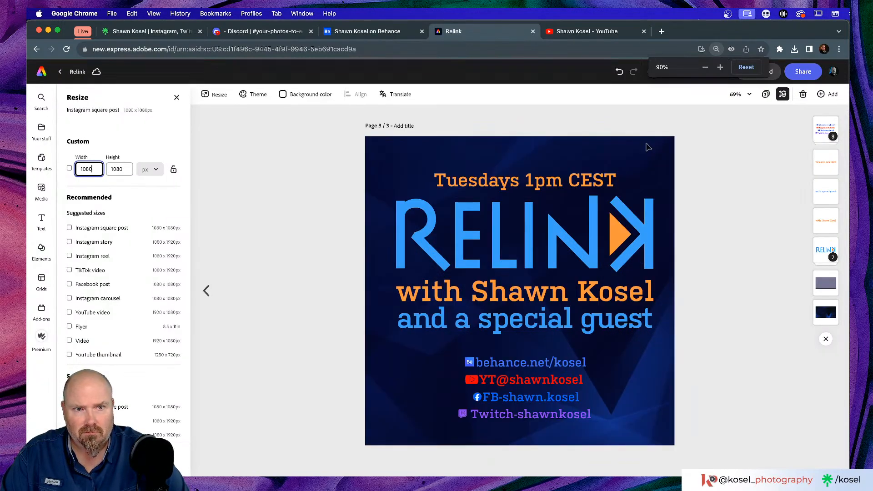
{"action": "key", "text": "super+minus"}
{"action": "key", "text": "super+plus"}
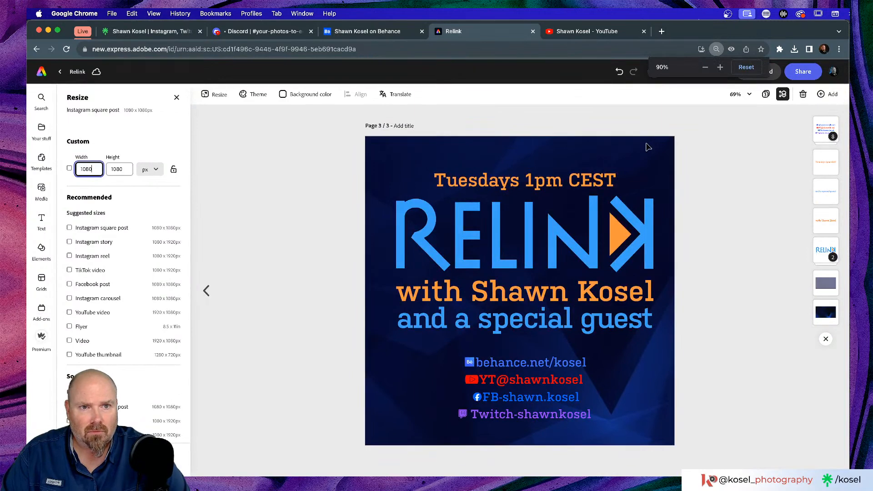
{"action": "key", "text": "super+plus"}
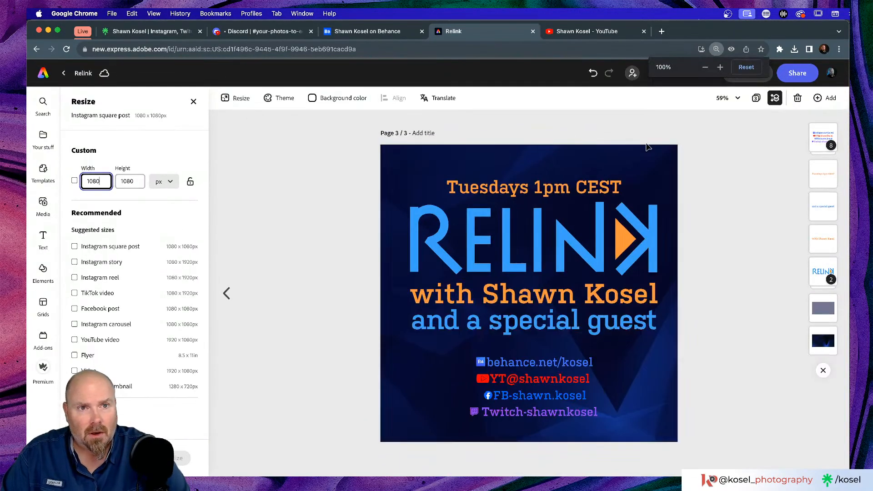
{"action": "left_click", "coordinate": [669, 130]}
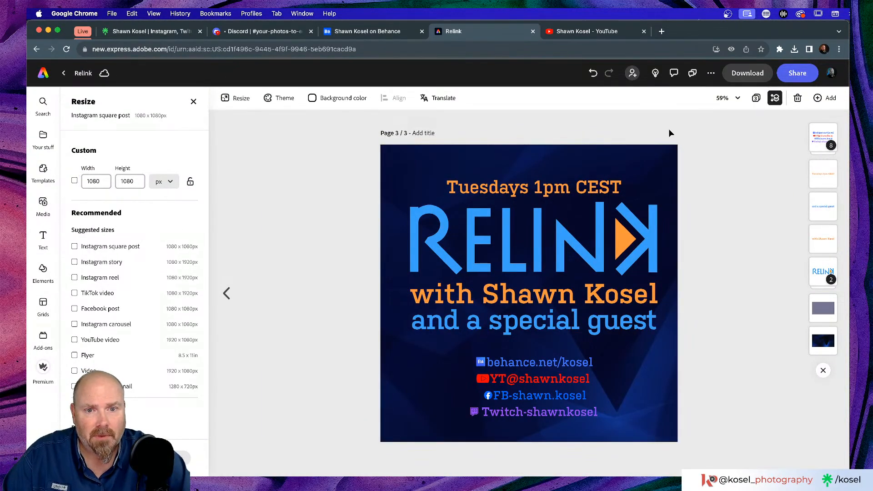
Show the three Relink pages as a grid, then switch to Photoshop
{"action": "left_click", "coordinate": [756, 99]}
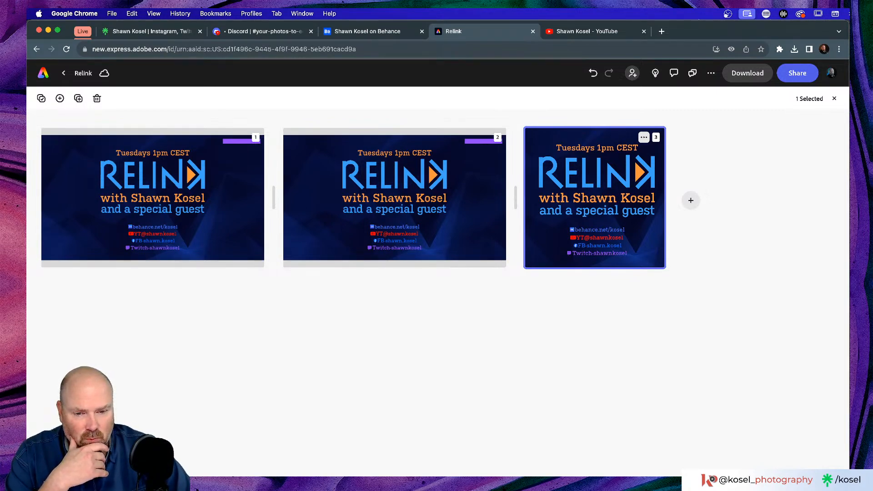
{"action": "key", "text": "super+Tab"}
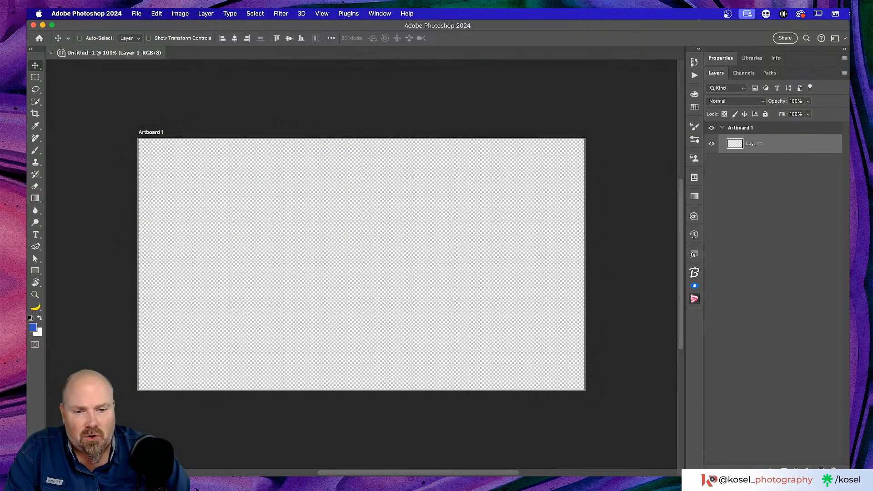
Place Relink.png from Downloads onto Photoshop's Artboard 1, then return to the browser
{"action": "key", "text": "super+Tab"}
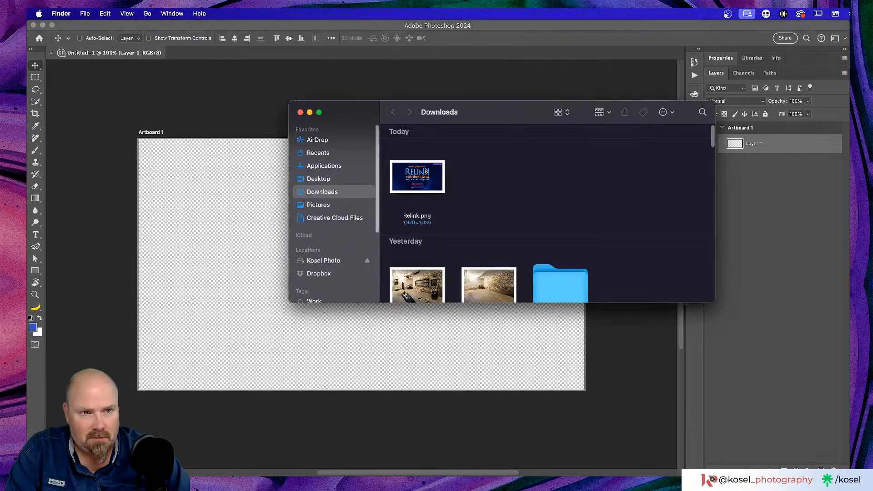
{"action": "left_click", "coordinate": [442, 168]}
{"action": "left_click_drag", "start_coordinate": [501, 117], "coordinate": [432, 249]}
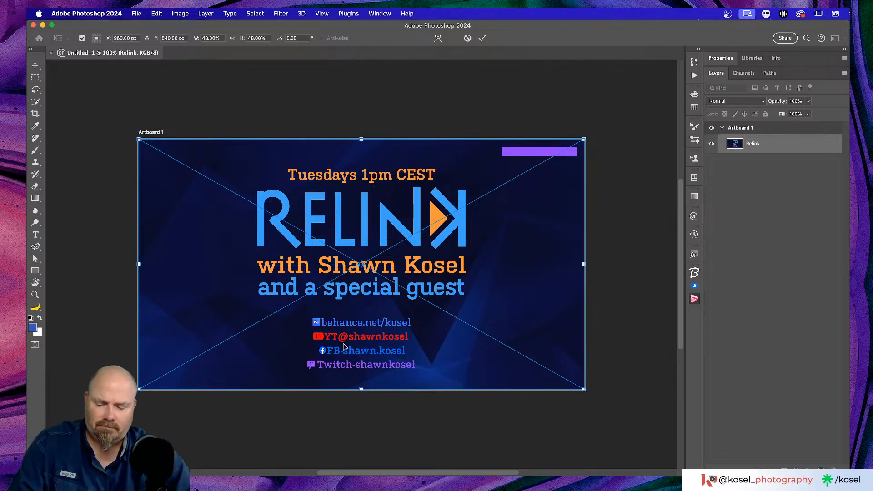
{"action": "key", "text": "super+Tab"}
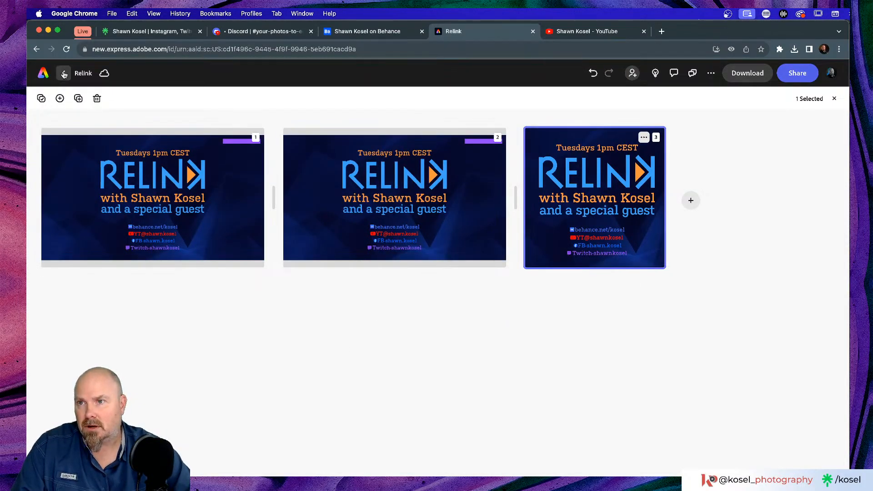
Open page 1, the 1920×1080 landscape card, and select its social links and background
{"action": "left_click", "coordinate": [198, 172]}
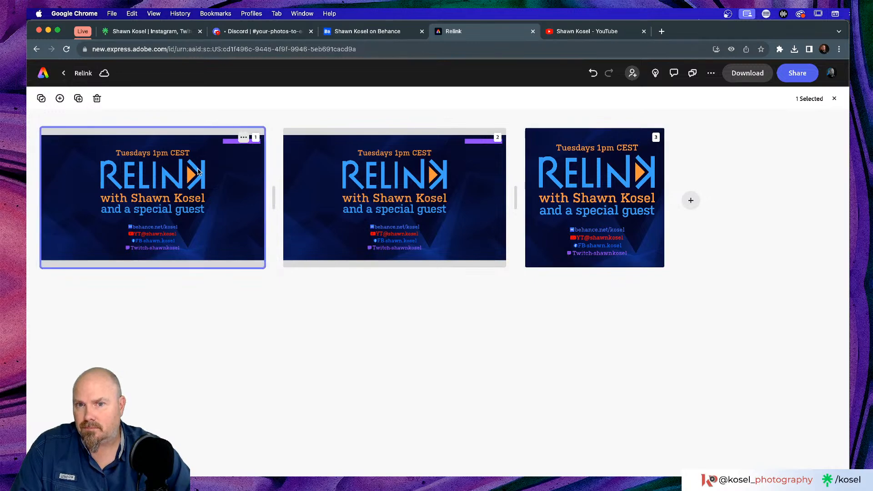
{"action": "double_click", "coordinate": [197, 172]}
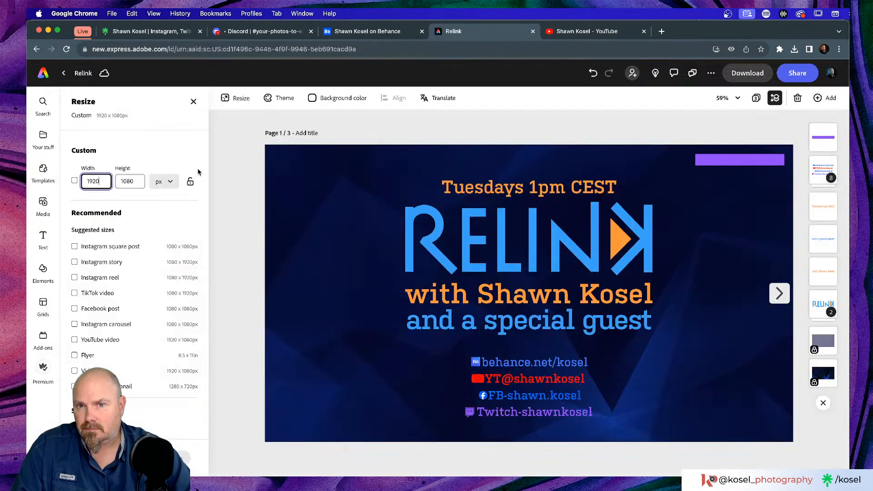
{"action": "left_click", "coordinate": [483, 381]}
{"action": "left_click", "coordinate": [481, 382]}
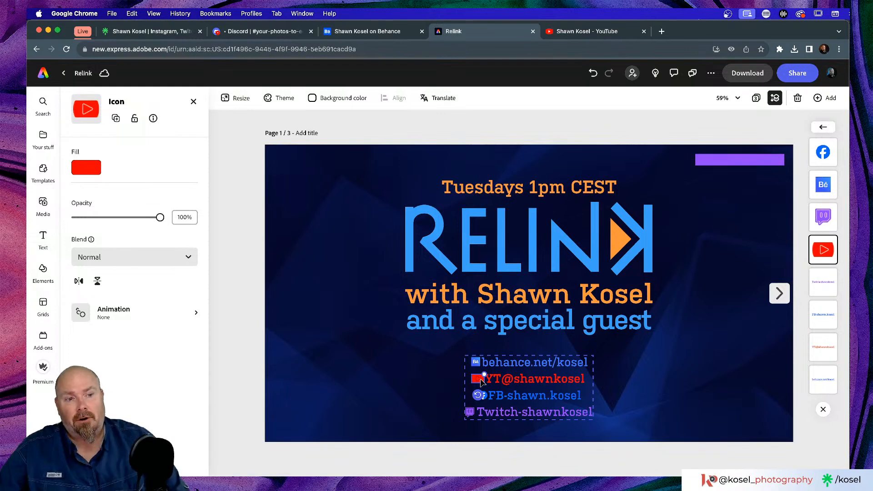
{"action": "left_click", "coordinate": [381, 376]}
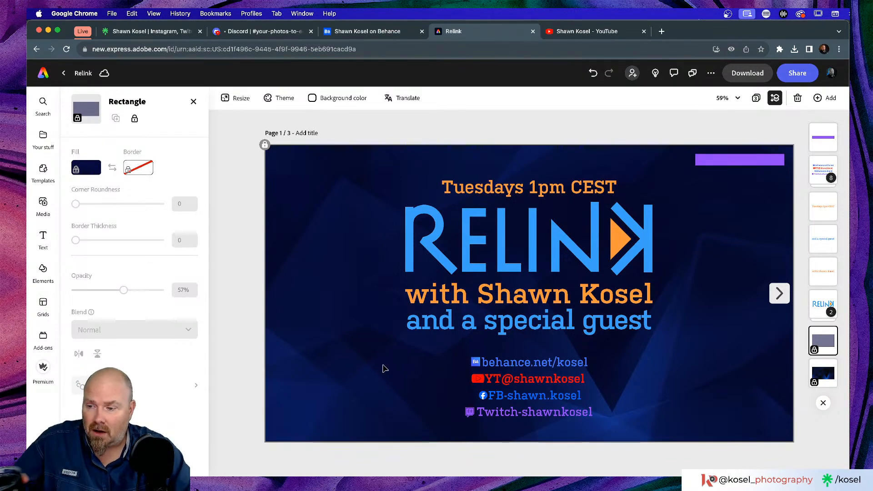
Search the Elements icon library for 'youtube'
{"action": "left_click", "coordinate": [43, 203]}
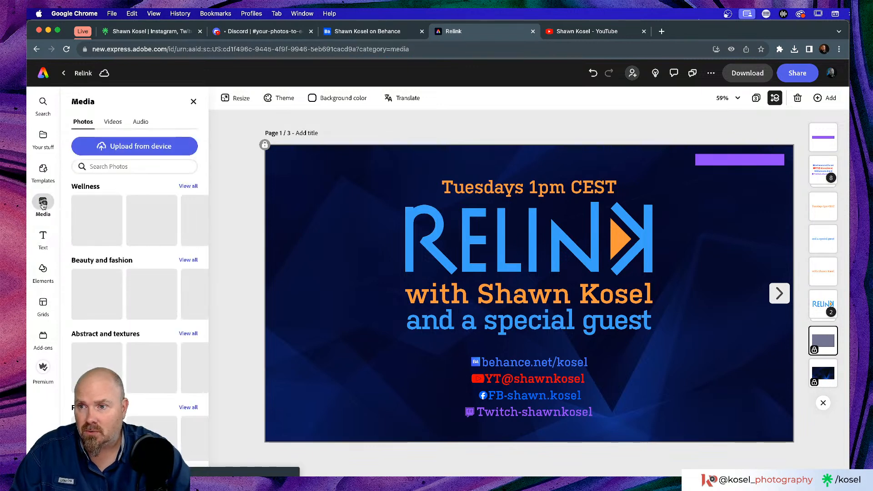
{"action": "left_click", "coordinate": [44, 272]}
{"action": "left_click", "coordinate": [202, 122]}
{"action": "left_click", "coordinate": [185, 121]}
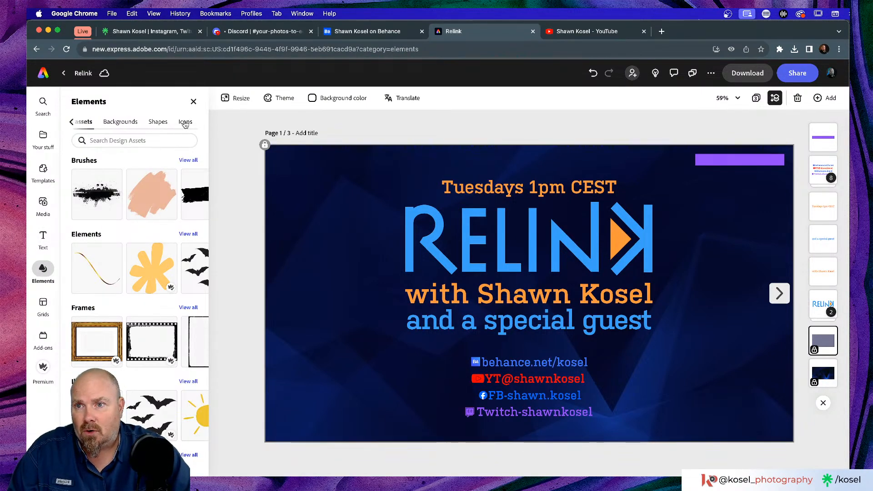
{"action": "left_click", "coordinate": [134, 140]}
{"action": "type", "text": "youtube"}
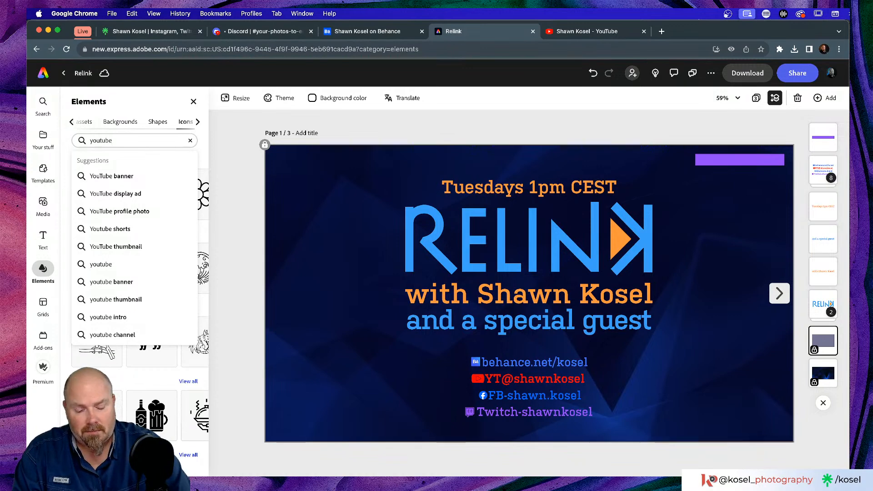
{"action": "key", "text": "Return"}
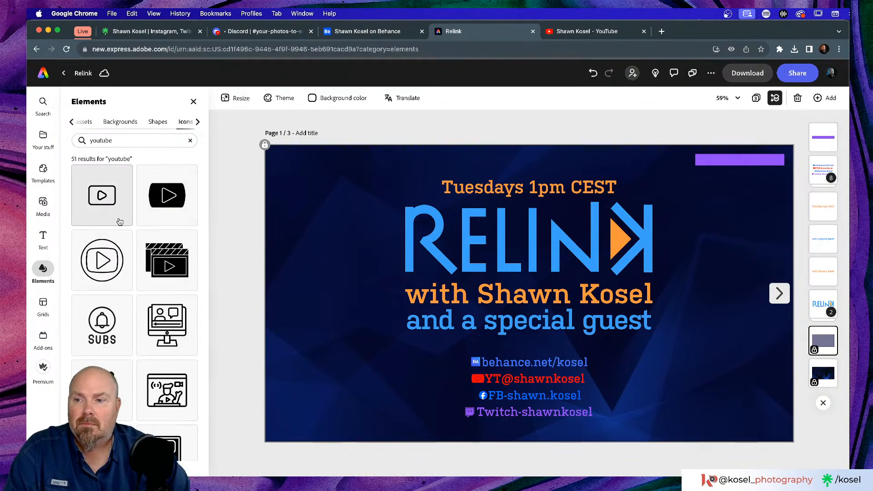
Add the outlined YouTube play icon and move it to the card's upper-left corner
{"action": "left_click", "coordinate": [97, 200]}
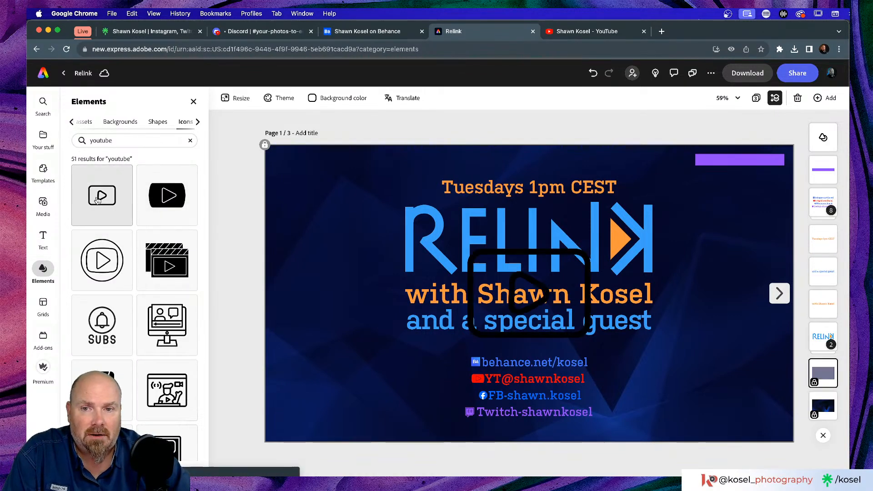
{"action": "left_click", "coordinate": [543, 255]}
{"action": "left_click_drag", "start_coordinate": [513, 256], "coordinate": [330, 175]}
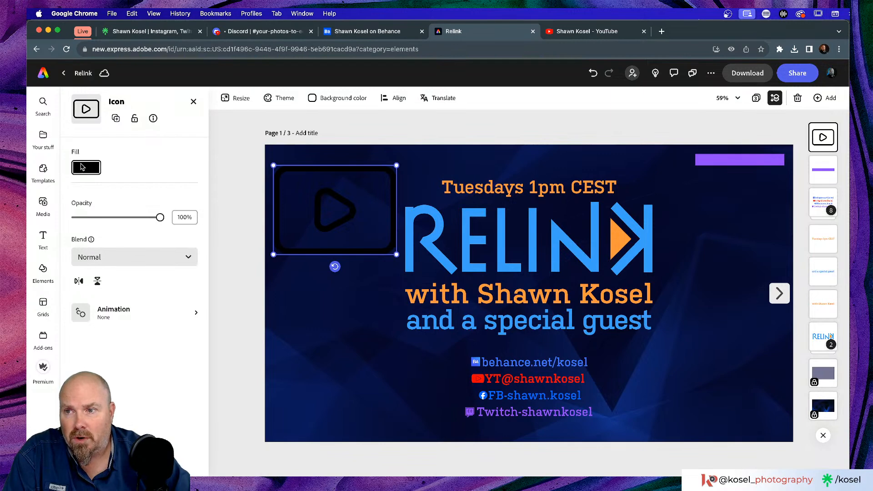
Recolour the outlined play icon red by sampling the YT link icon's colour
{"action": "left_click", "coordinate": [82, 167]}
{"action": "left_click", "coordinate": [194, 81]}
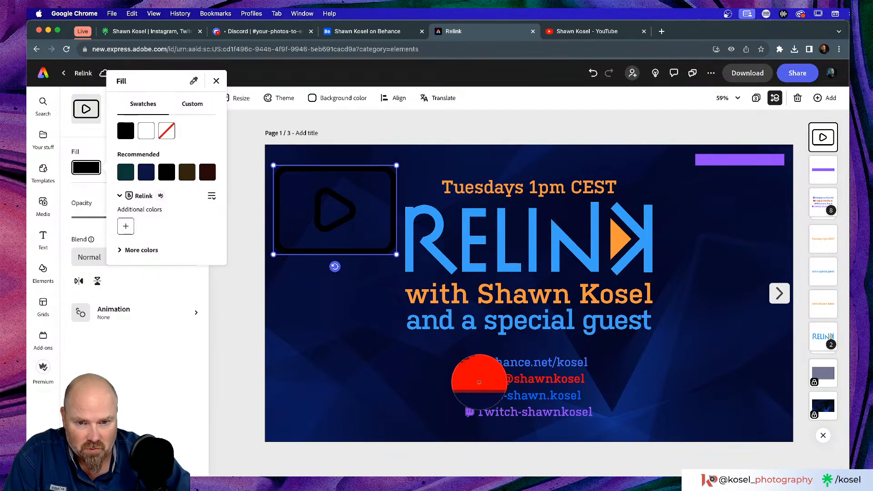
{"action": "left_click", "coordinate": [479, 382]}
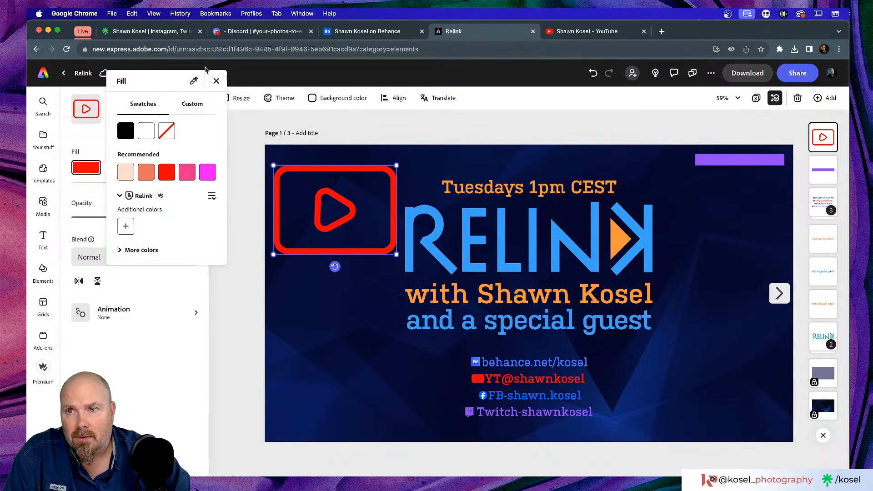
{"action": "left_click", "coordinate": [216, 81]}
{"action": "left_click", "coordinate": [324, 323]}
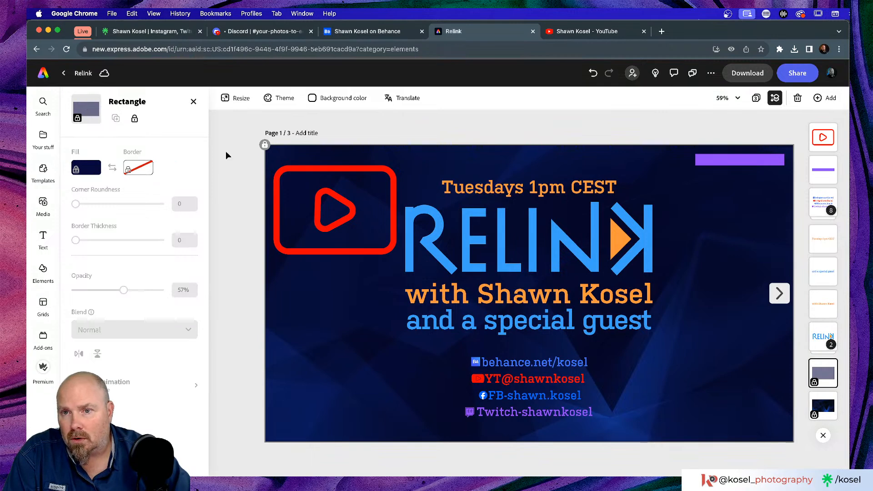
{"action": "left_click", "coordinate": [300, 168]}
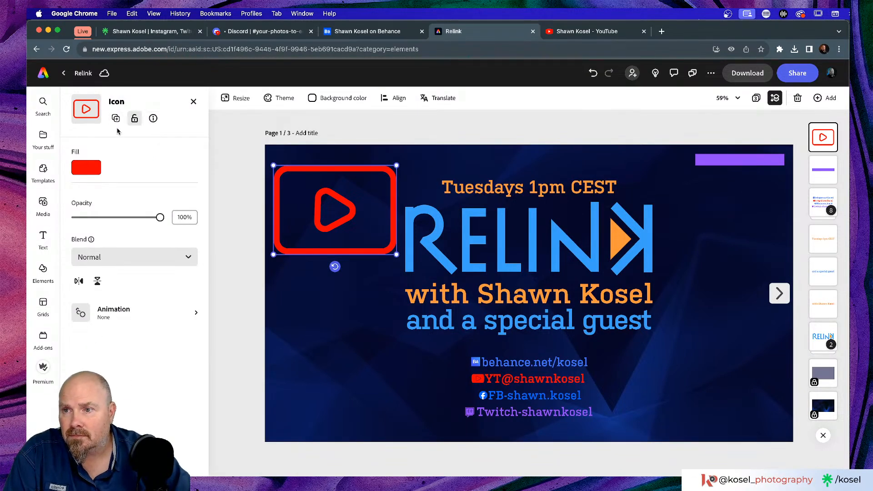
{"action": "left_click", "coordinate": [193, 101]}
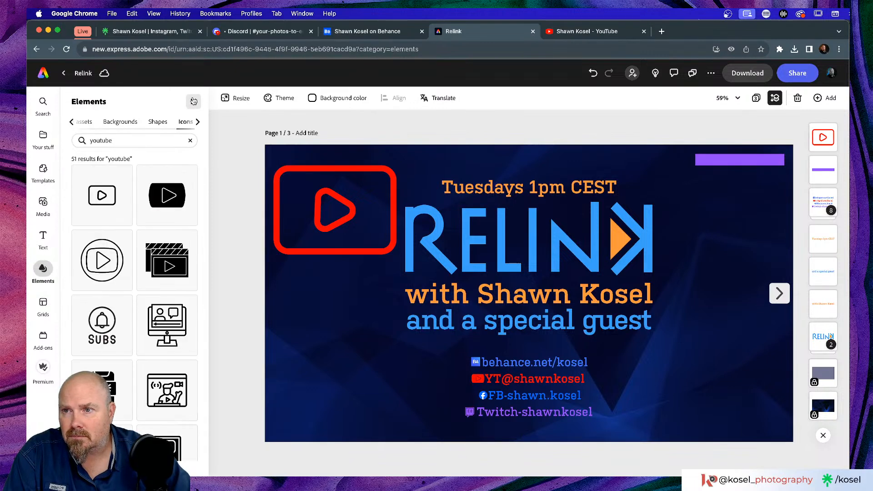
Add a filled YouTube icon at lower left, then delete it and the outlined icon
{"action": "left_click", "coordinate": [174, 195]}
{"action": "left_click_drag", "start_coordinate": [541, 331], "coordinate": [381, 409]}
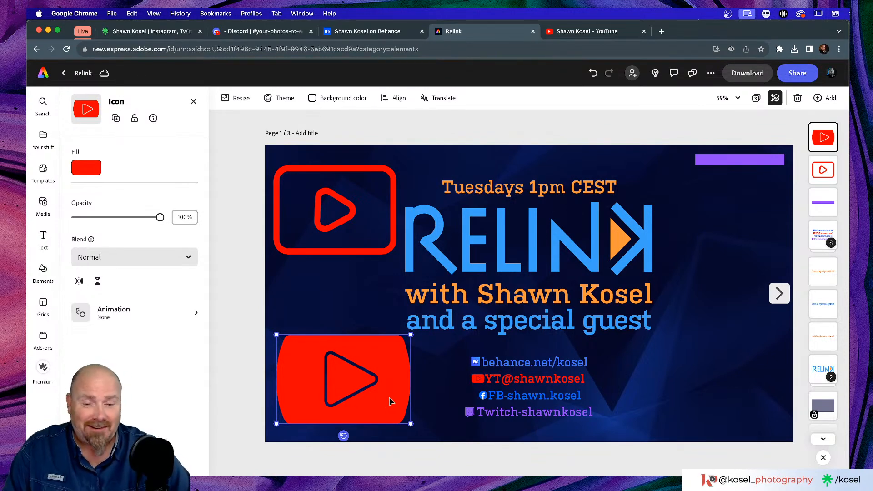
{"action": "key", "text": "Delete"}
{"action": "left_click", "coordinate": [349, 211]}
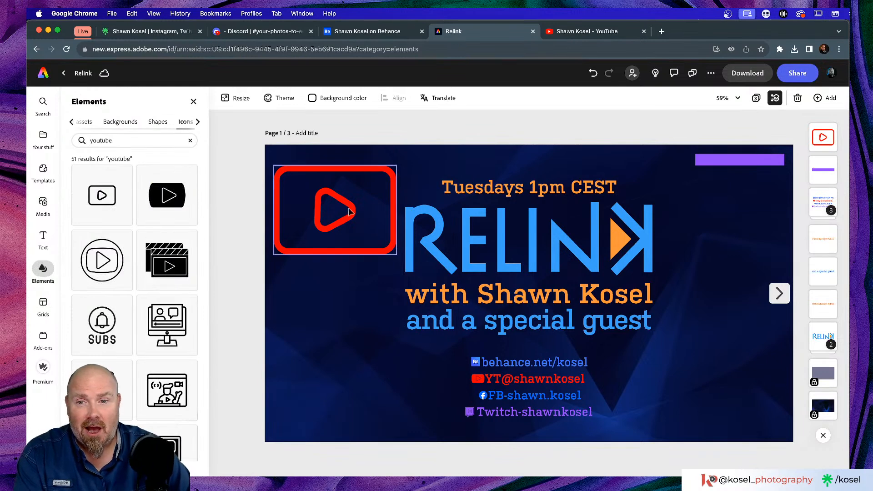
{"action": "key", "text": "Delete"}
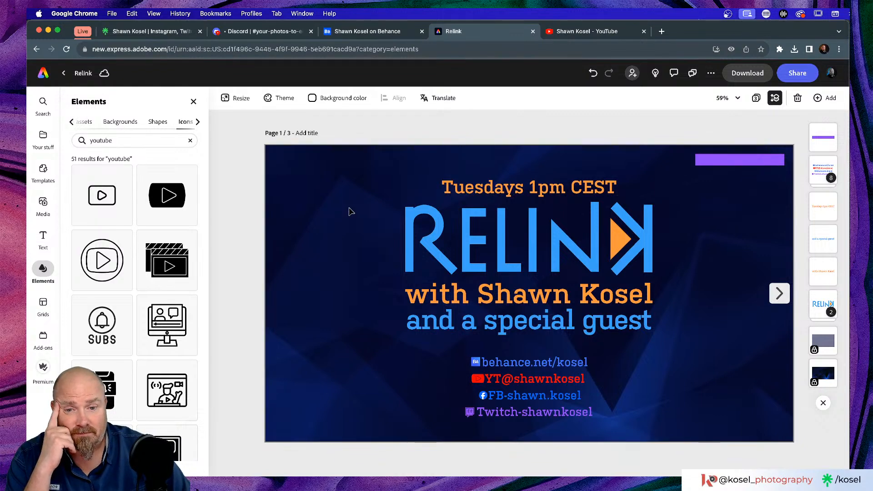
{"action": "scroll", "coordinate": [169, 296], "scroll_direction": "down", "scroll_amount": 5}
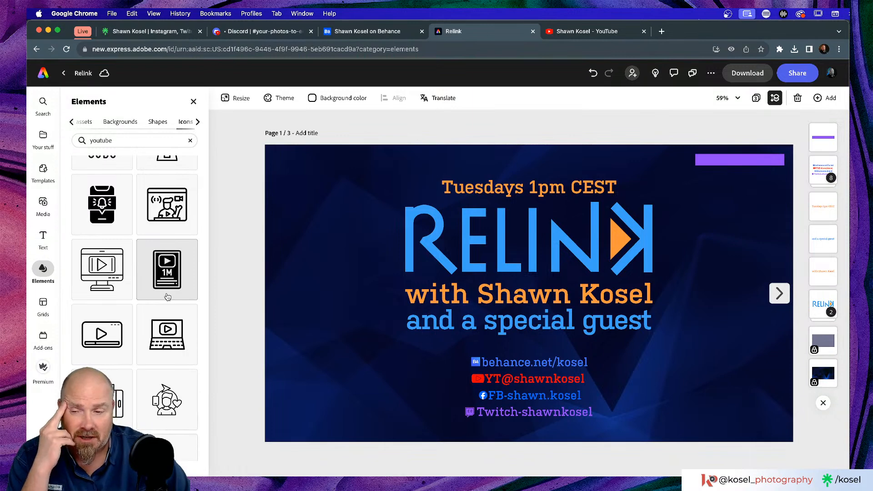
{"action": "scroll", "coordinate": [167, 297], "scroll_direction": "up", "scroll_amount": 5}
{"action": "left_click", "coordinate": [333, 313]}
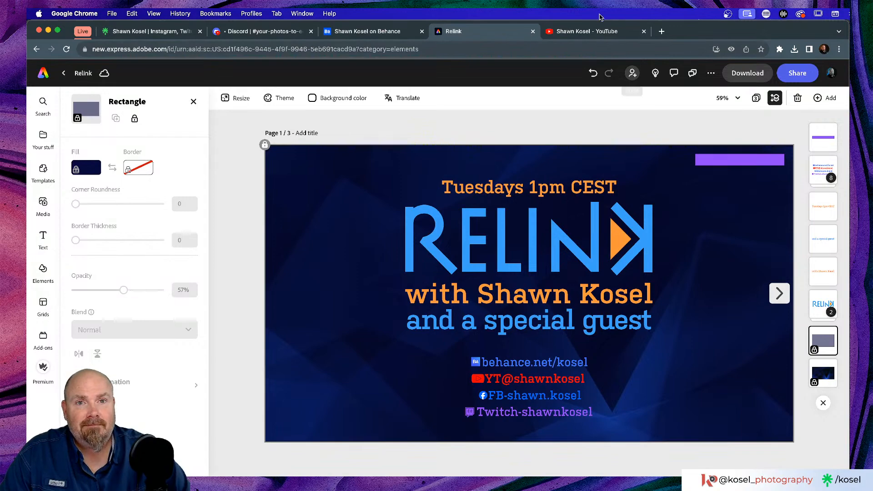
Check the YouTube and Behance tabs, return to the Relink design, then switch to Photoshop
{"action": "left_click", "coordinate": [587, 32]}
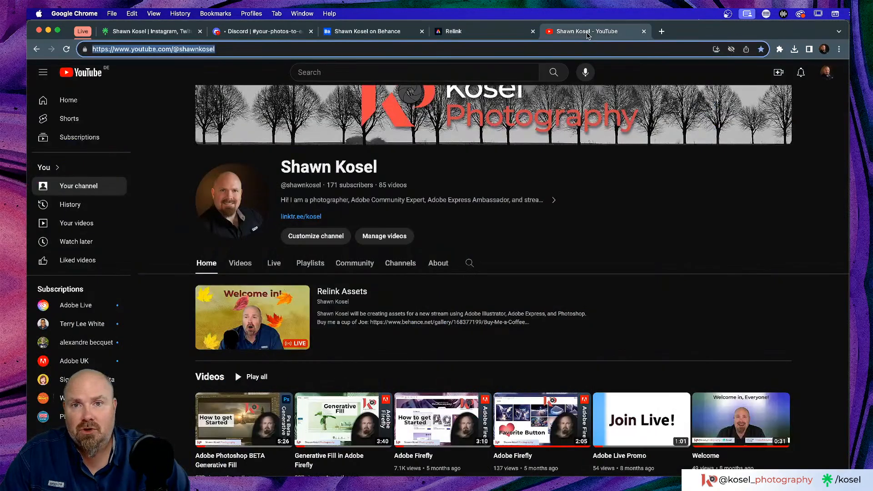
{"action": "left_click", "coordinate": [385, 36]}
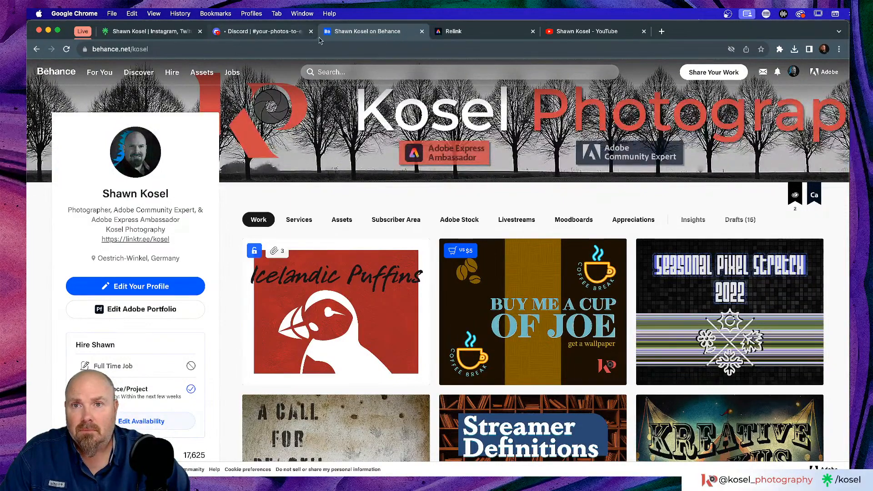
{"action": "left_click", "coordinate": [475, 32]}
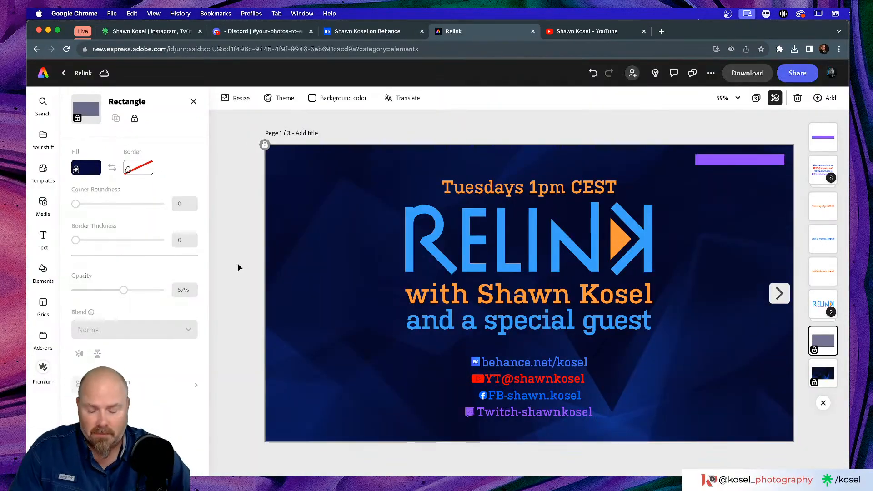
{"action": "key", "text": "super+Tab"}
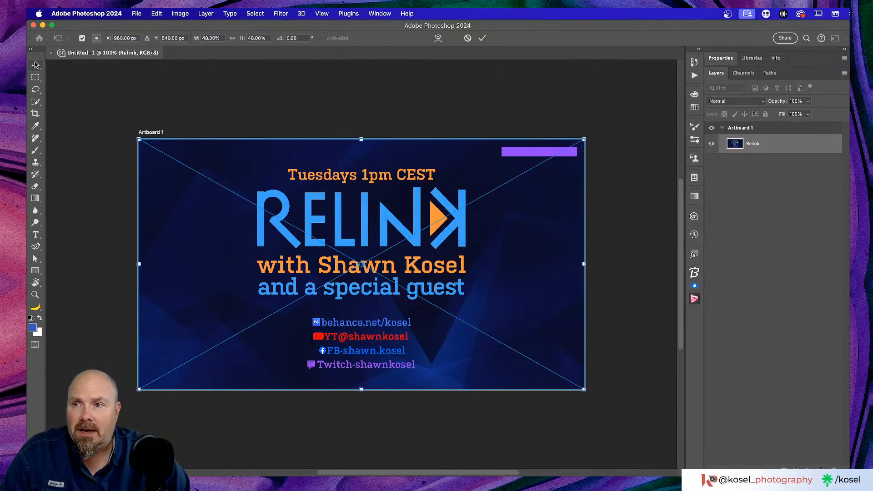
Commit the placed Relink image and zoom the view out to 50%
{"action": "key", "text": "Return"}
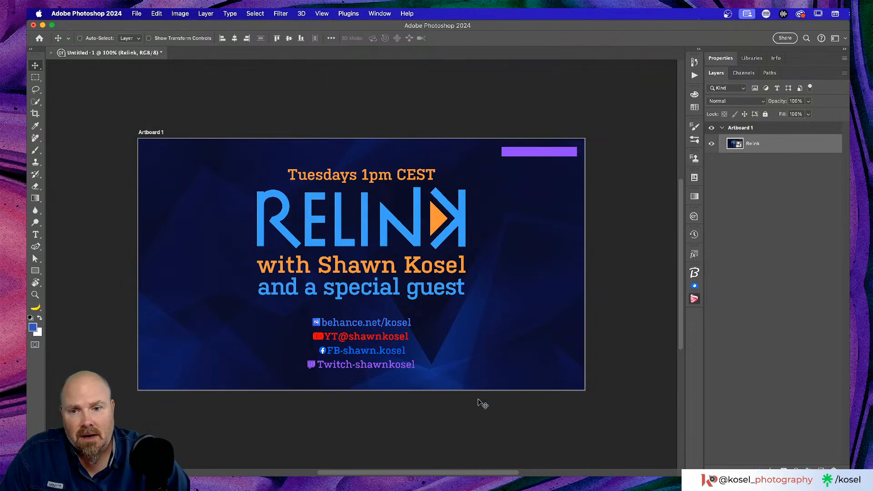
{"action": "scroll", "coordinate": [483, 405], "scroll_direction": "up", "scroll_amount": 2}
{"action": "scroll", "coordinate": [483, 404], "scroll_direction": "down", "scroll_amount": 2}
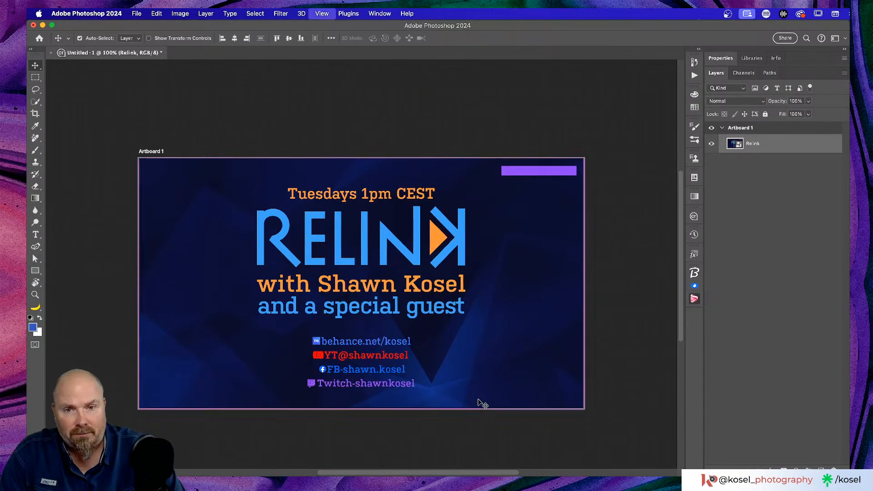
{"action": "key", "text": "super+minus"}
{"action": "scroll", "coordinate": [345, 250], "scroll_direction": "down", "scroll_amount": 3}
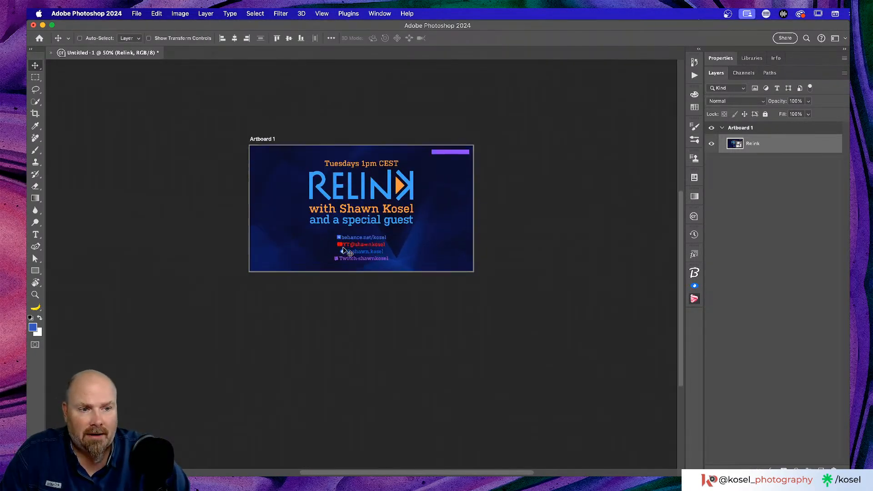
Rename Artboard 1 to 'OG' in the Layers panel
{"action": "left_click", "coordinate": [263, 140]}
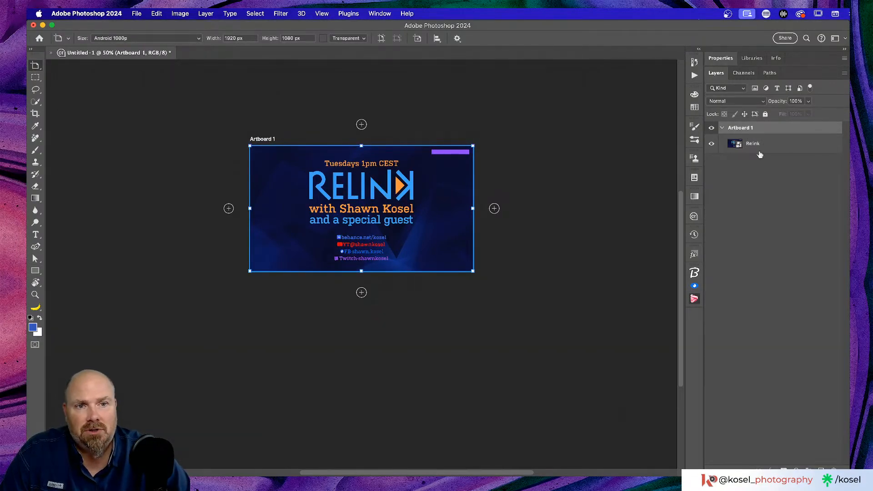
{"action": "double_click", "coordinate": [744, 130]}
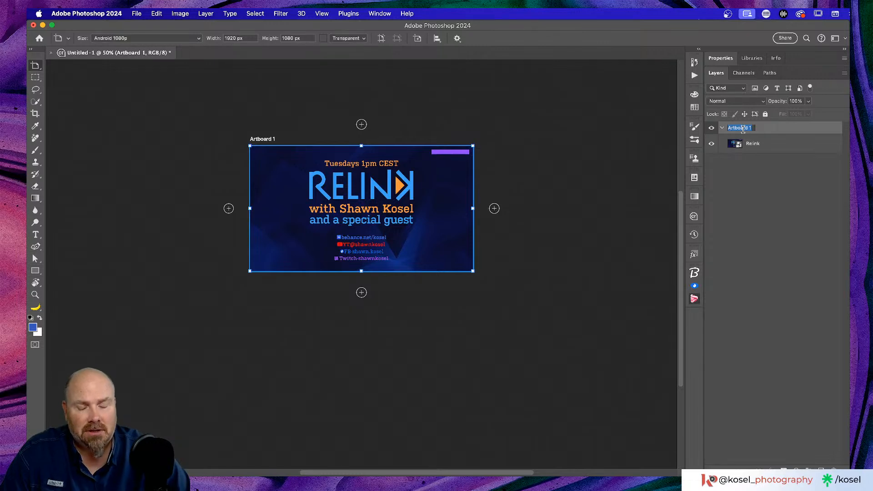
{"action": "type", "text": "OG"}
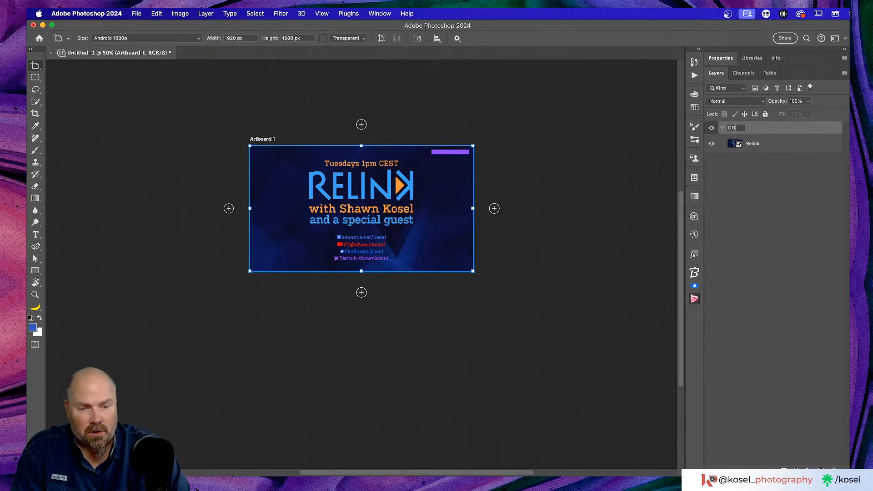
{"action": "key", "text": "Return"}
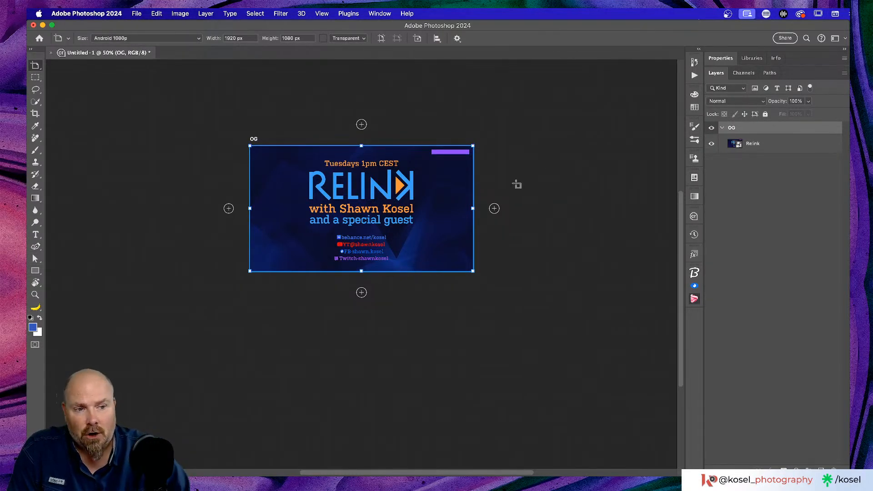
{"action": "scroll", "coordinate": [528, 173], "scroll_direction": "right", "scroll_amount": 5}
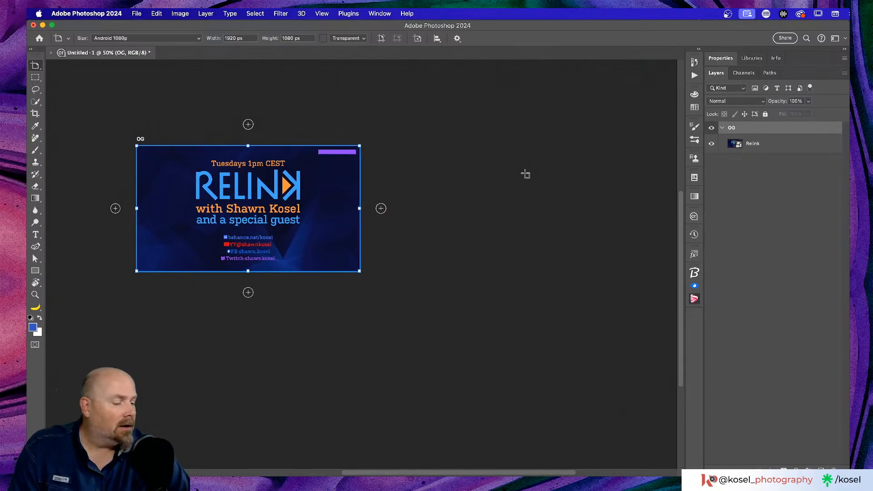
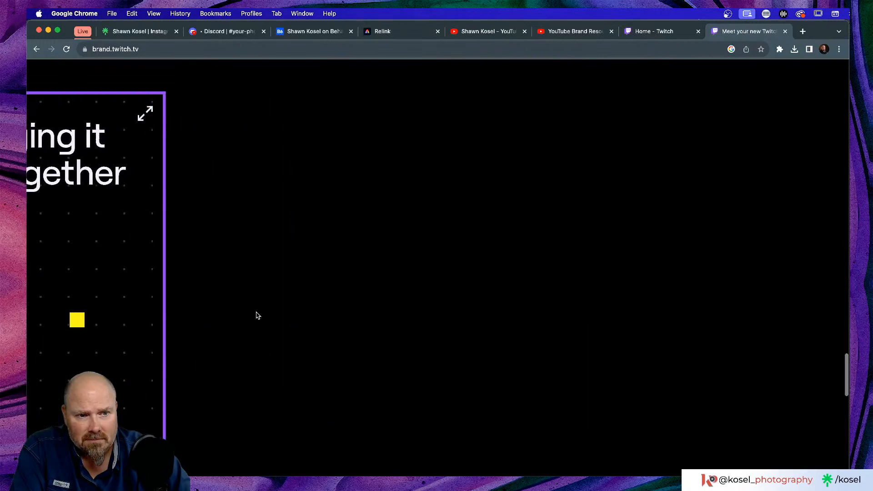
Download twitch-brand-assets.zip (14.7 MB) from the brand.twitch.tv page
{"action": "scroll", "coordinate": [257, 316], "scroll_direction": "down", "scroll_amount": 3}
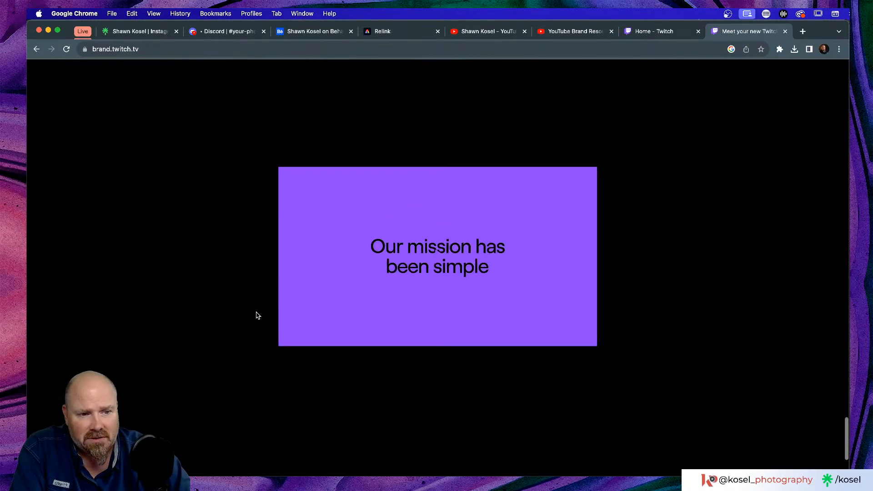
{"action": "scroll", "coordinate": [257, 315], "scroll_direction": "down", "scroll_amount": 3}
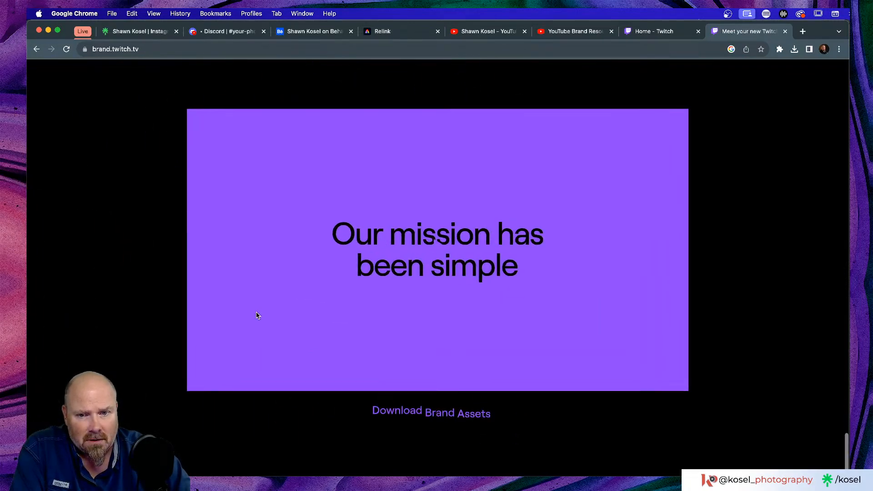
{"action": "scroll", "coordinate": [258, 316], "scroll_direction": "up", "scroll_amount": 3}
{"action": "scroll", "coordinate": [257, 316], "scroll_direction": "down", "scroll_amount": 3}
{"action": "left_click", "coordinate": [438, 400]}
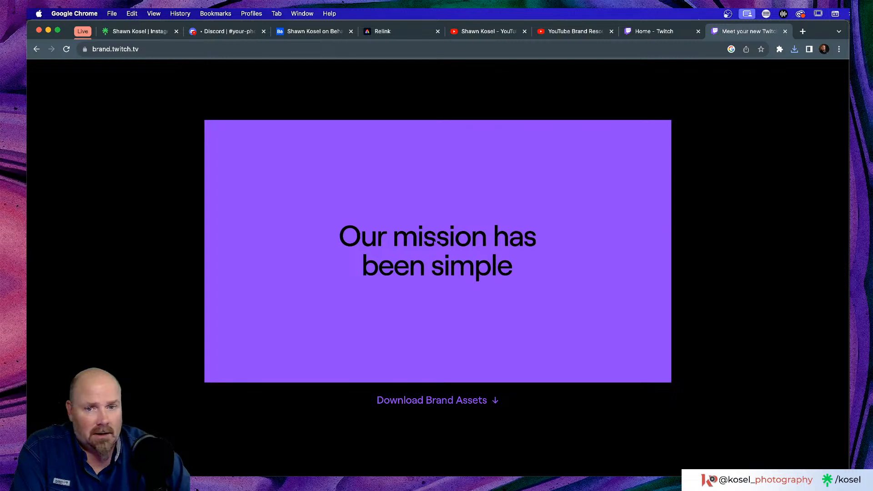
{"action": "key", "text": "super+Tab"}
Unpack twitch-brand-assets.zip and browse the Brand Assets wordmark folders
{"action": "scroll", "coordinate": [474, 211], "scroll_direction": "up", "scroll_amount": 3}
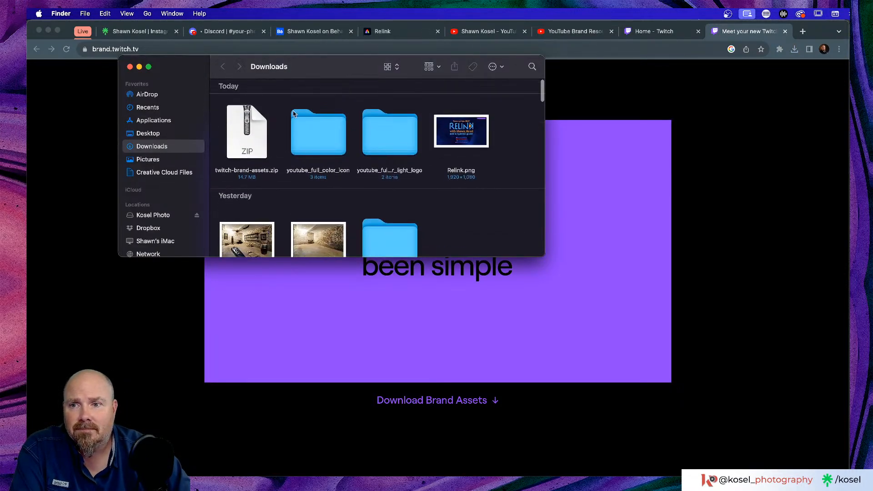
{"action": "double_click", "coordinate": [236, 151]}
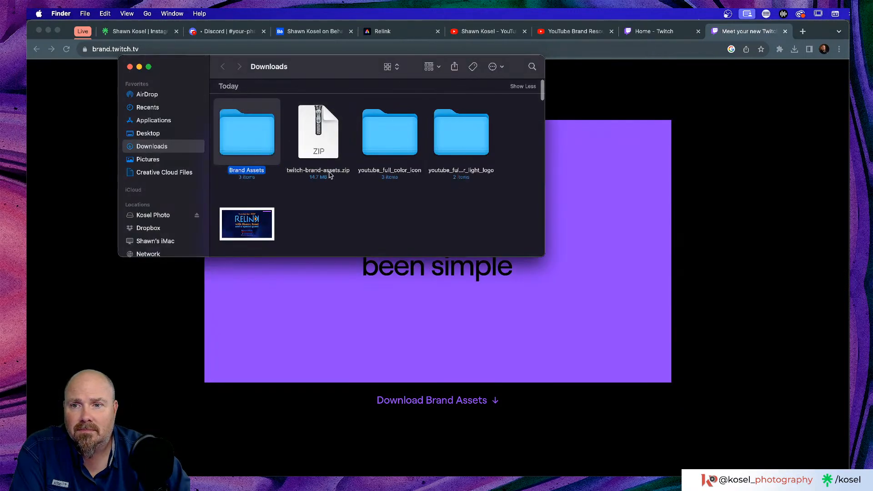
{"action": "double_click", "coordinate": [253, 135]}
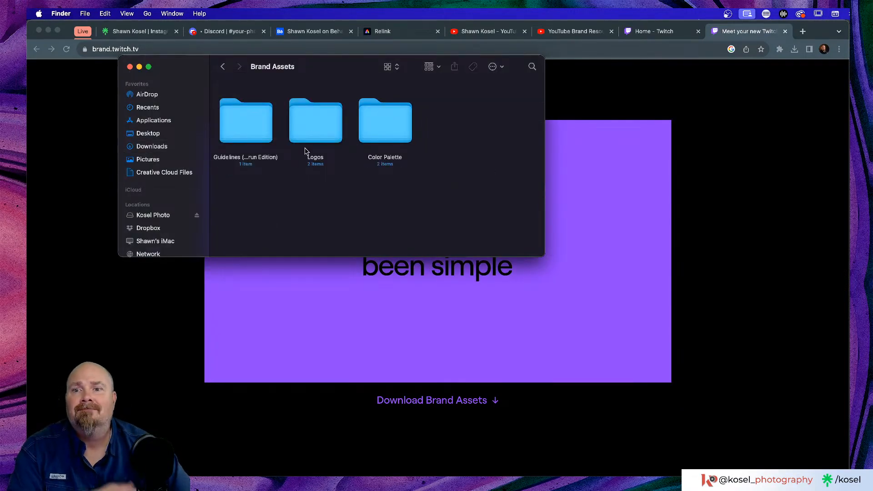
{"action": "double_click", "coordinate": [313, 132]}
{"action": "double_click", "coordinate": [261, 131]}
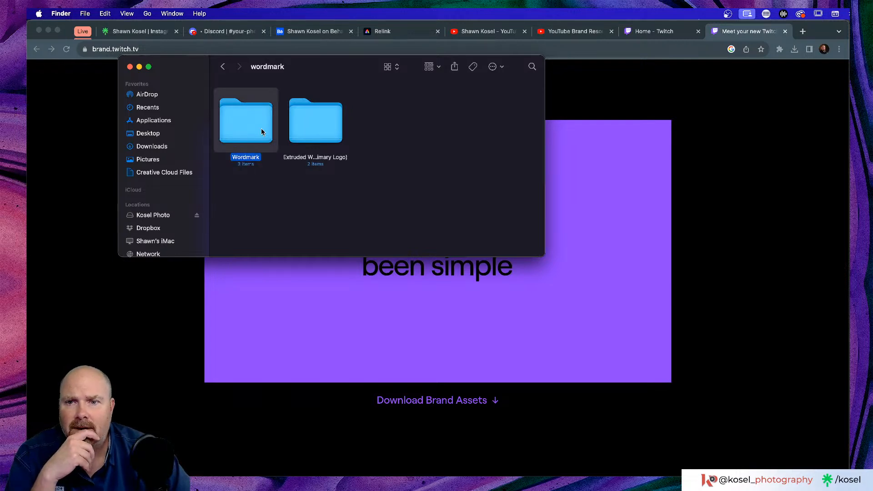
{"action": "double_click", "coordinate": [262, 130]}
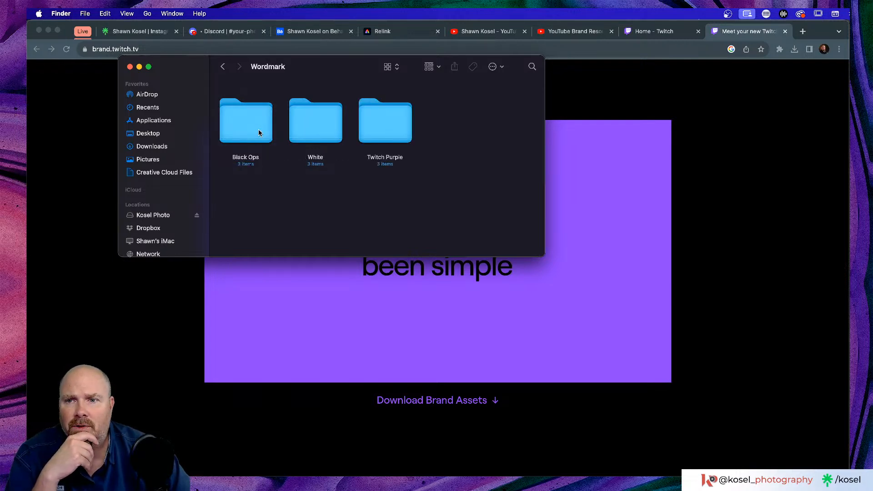
{"action": "left_click", "coordinate": [224, 67]}
{"action": "left_click", "coordinate": [224, 67]}
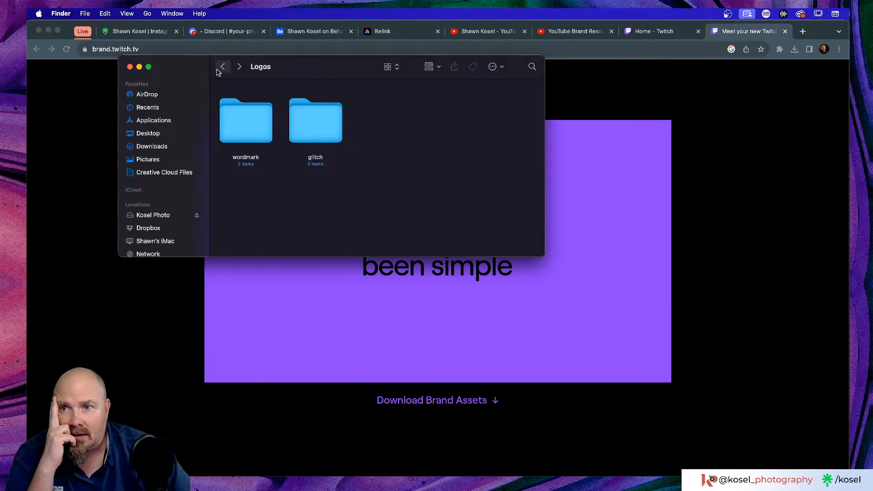
{"action": "left_click", "coordinate": [222, 68]}
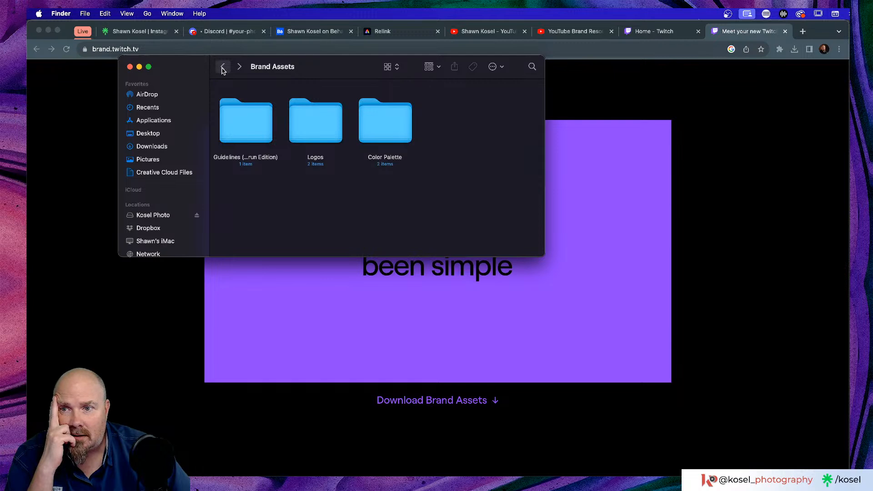
Find the TwitchGlitchPurple files under Logos > glitch > Purple, then close the Finder window
{"action": "double_click", "coordinate": [302, 132]}
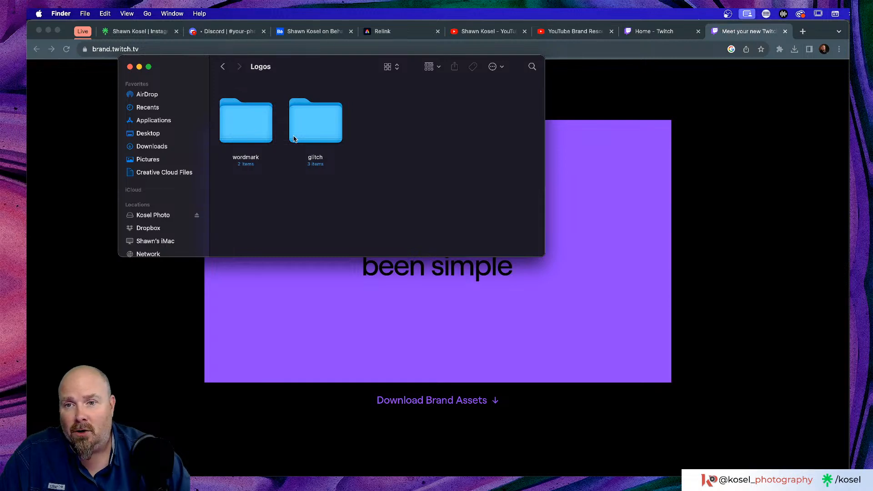
{"action": "double_click", "coordinate": [316, 134]}
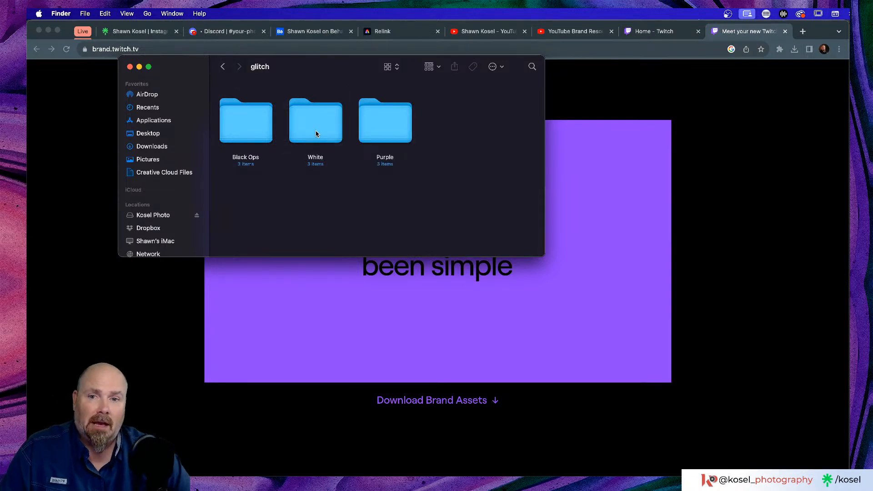
{"action": "double_click", "coordinate": [396, 131]}
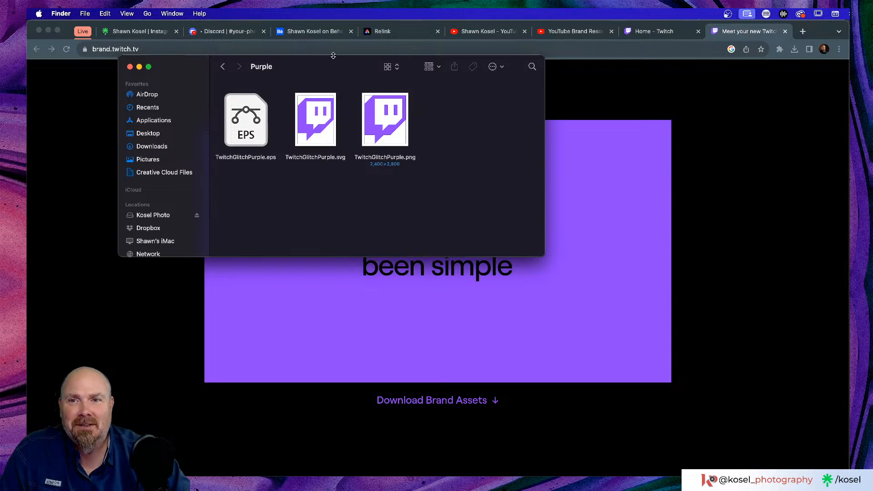
{"action": "key", "text": "cmd+w"}
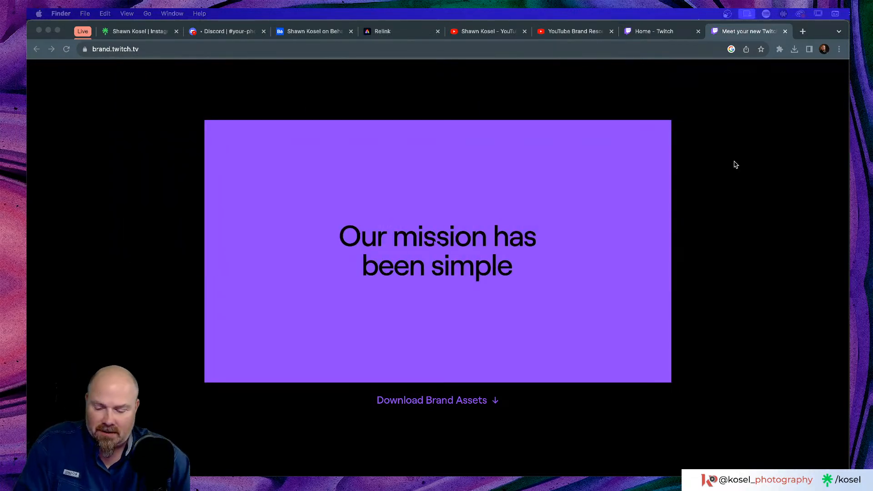
{"action": "key", "text": "super+Tab"}
{"action": "key", "text": "super+Tab"}
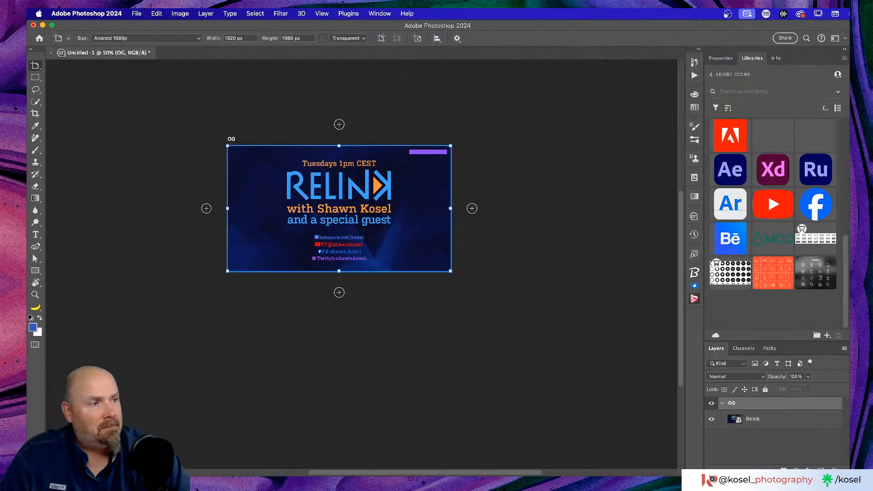
Add TwitchGlitchPurple.png to the library and move it in among the icons
{"action": "left_click_drag", "start_coordinate": [872, 318], "coordinate": [764, 308]}
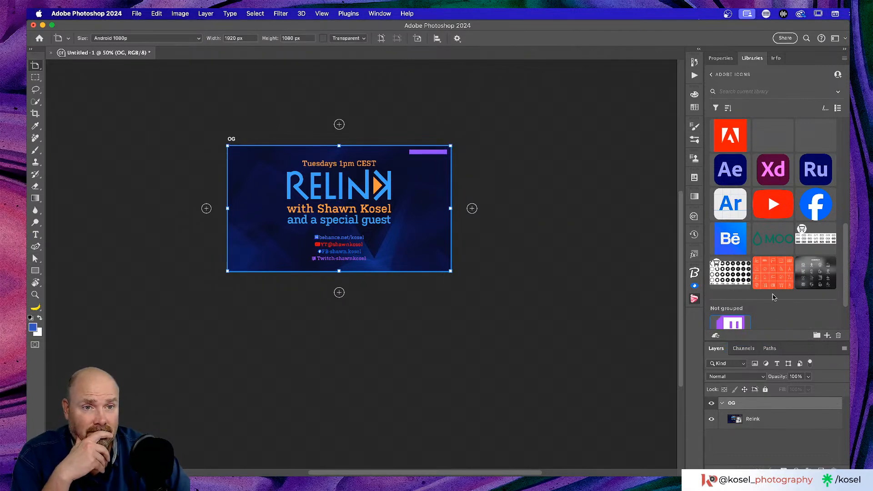
{"action": "scroll", "coordinate": [773, 295], "scroll_direction": "down", "scroll_amount": 3}
{"action": "left_click_drag", "start_coordinate": [726, 279], "coordinate": [733, 248]}
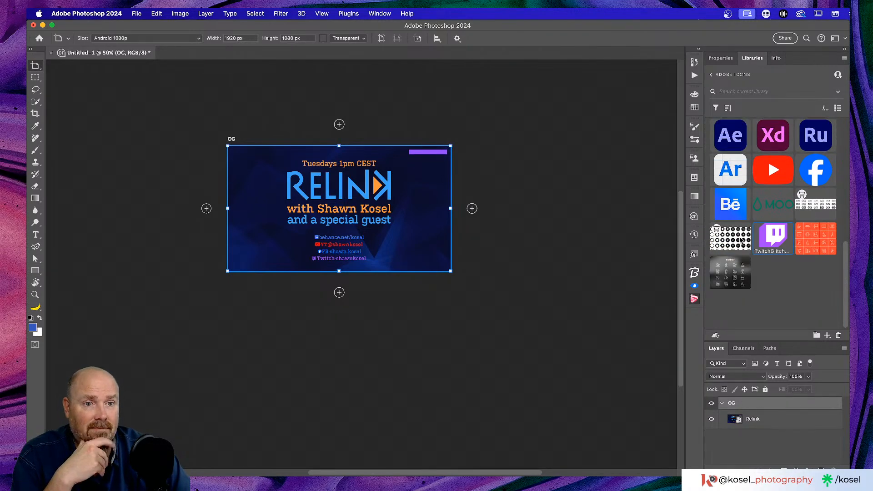
{"action": "scroll", "coordinate": [768, 289], "scroll_direction": "up", "scroll_amount": 1}
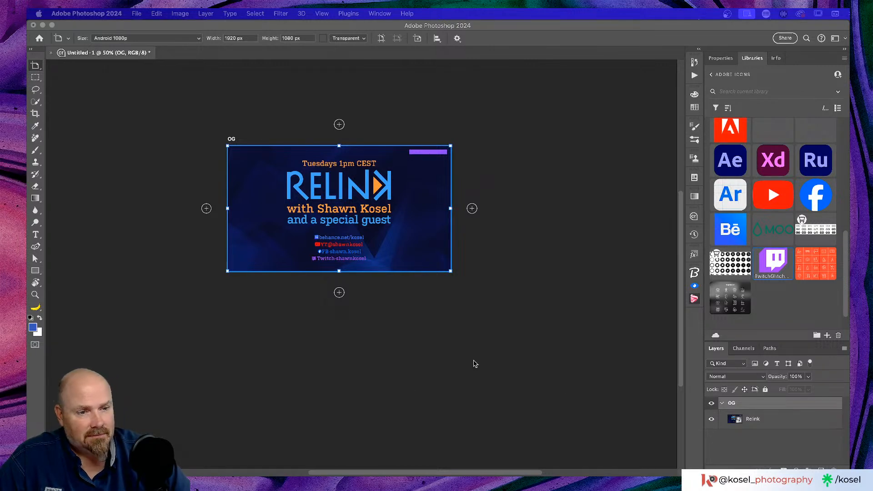
{"action": "scroll", "coordinate": [483, 359], "scroll_direction": "down", "scroll_amount": 2}
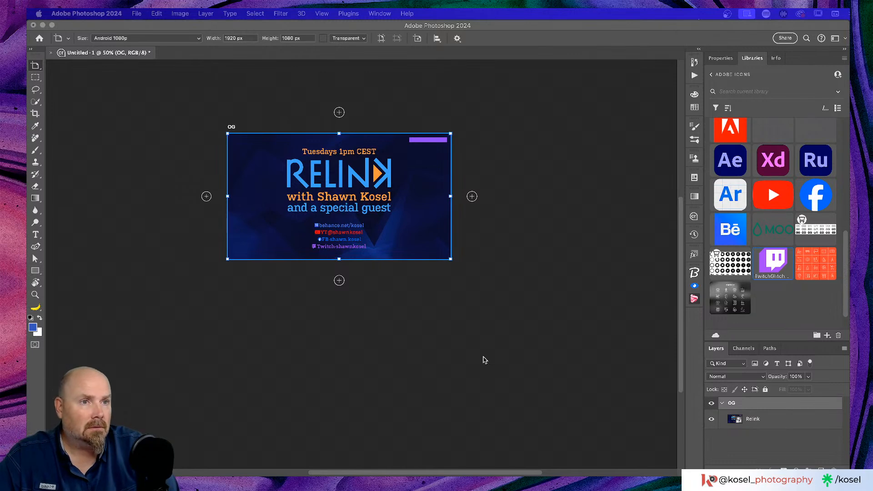
Add a blank 1920 × 1080 Artboard 1 to the right of the OG artboard
{"action": "left_click", "coordinate": [557, 26]}
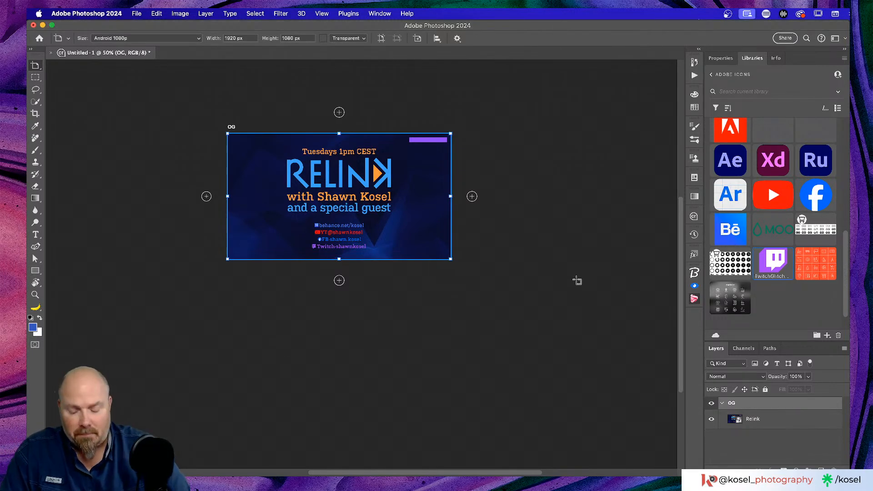
{"action": "key", "text": "super+plus"}
{"action": "key", "text": "super+minus"}
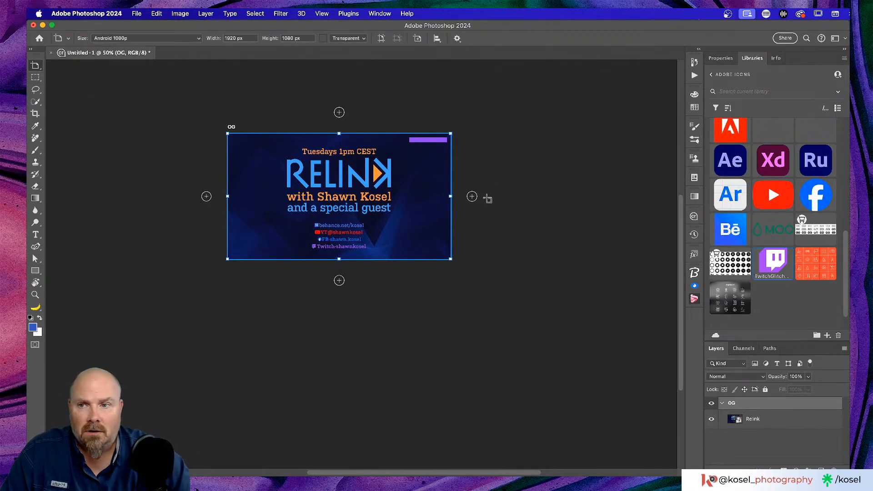
{"action": "left_click", "coordinate": [473, 197]}
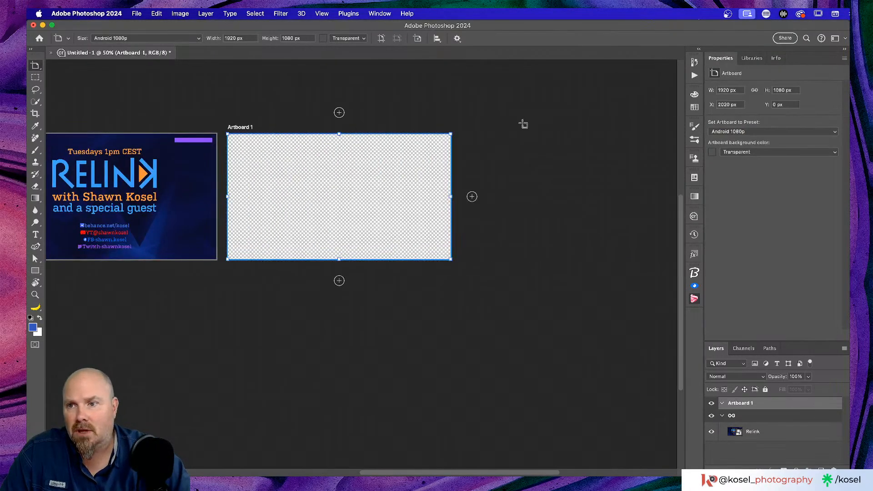
Place the Relink library's Background FULL image on Artboard 1 at 48% to fill it
{"action": "left_click", "coordinate": [758, 58]}
{"action": "scroll", "coordinate": [754, 218], "scroll_direction": "up", "scroll_amount": 10}
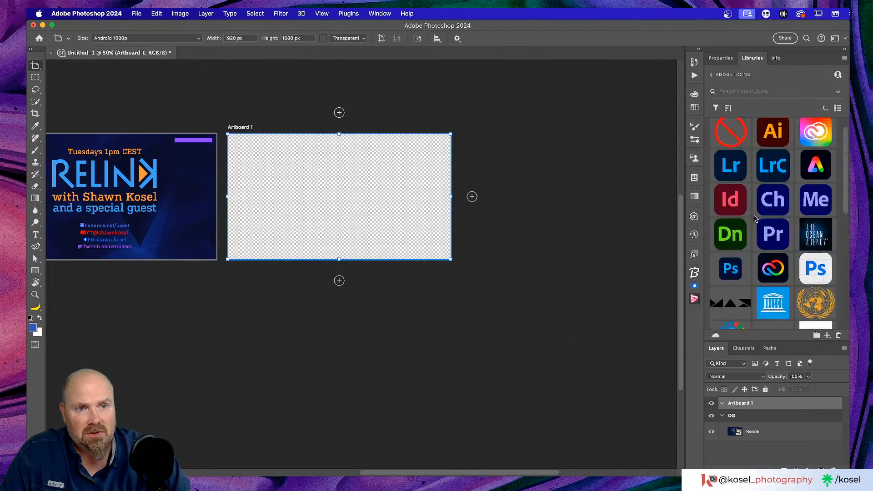
{"action": "scroll", "coordinate": [754, 219], "scroll_direction": "down", "scroll_amount": 3}
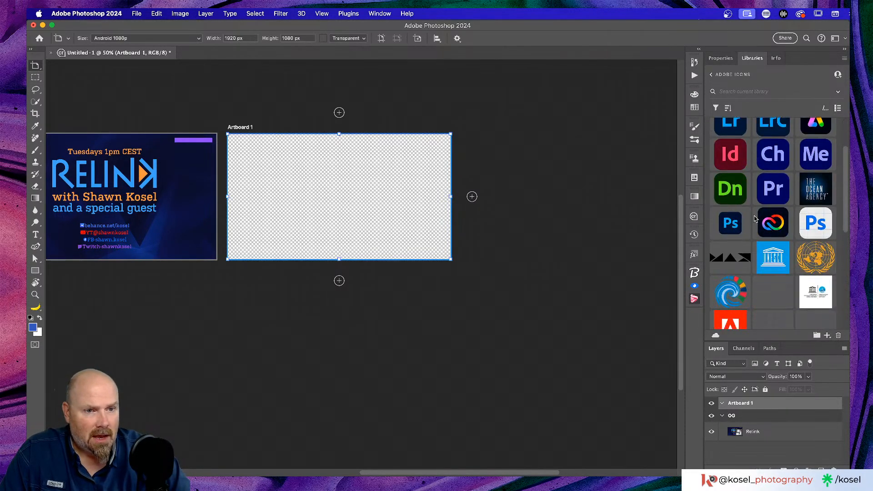
{"action": "scroll", "coordinate": [754, 219], "scroll_direction": "up", "scroll_amount": 3}
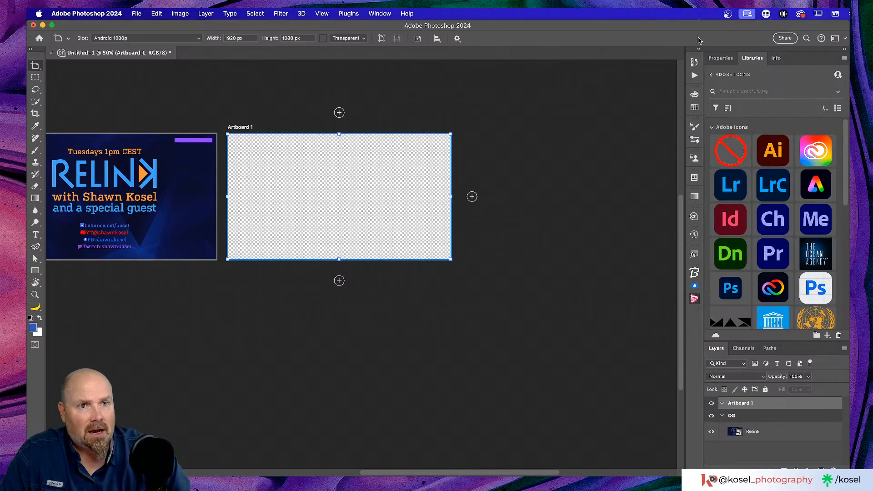
{"action": "left_click", "coordinate": [713, 75]}
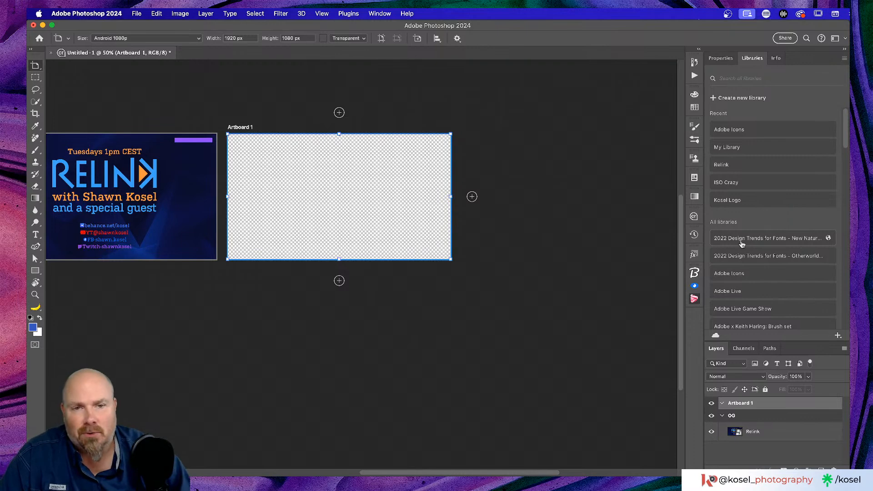
{"action": "left_click", "coordinate": [762, 164]}
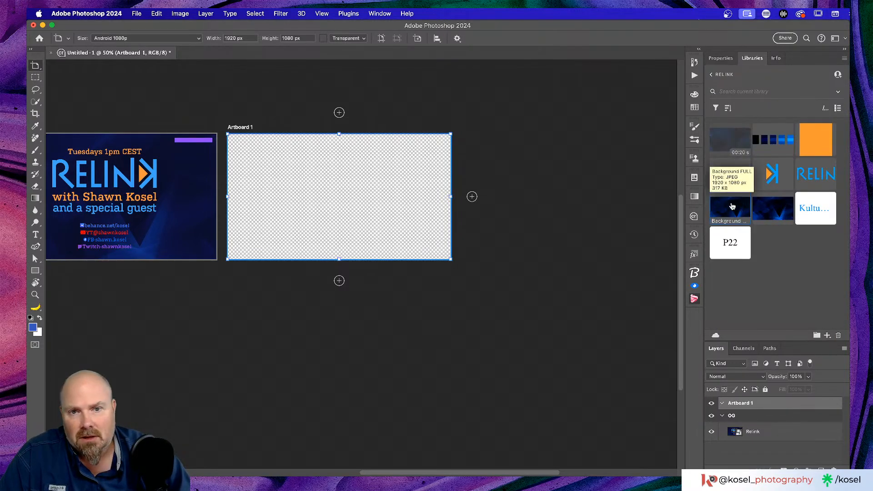
{"action": "left_click_drag", "start_coordinate": [733, 207], "coordinate": [334, 233]}
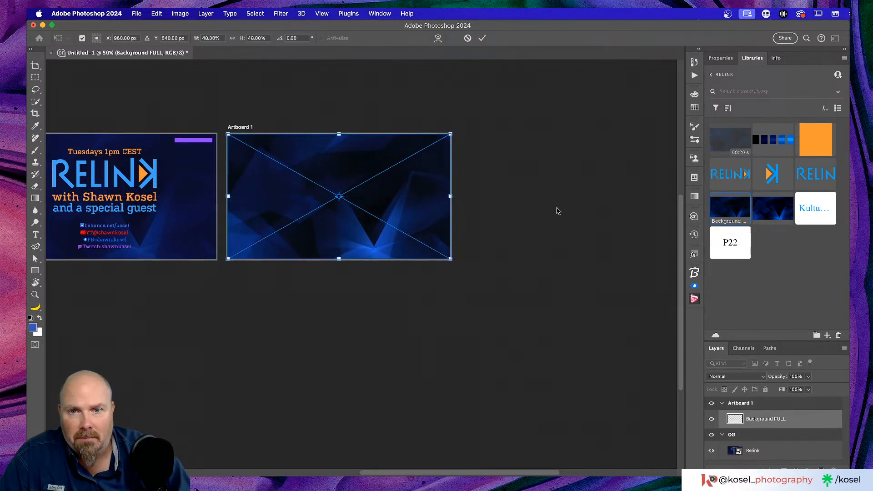
{"action": "left_click", "coordinate": [482, 38]}
{"action": "scroll", "coordinate": [550, 178], "scroll_direction": "left", "scroll_amount": 5}
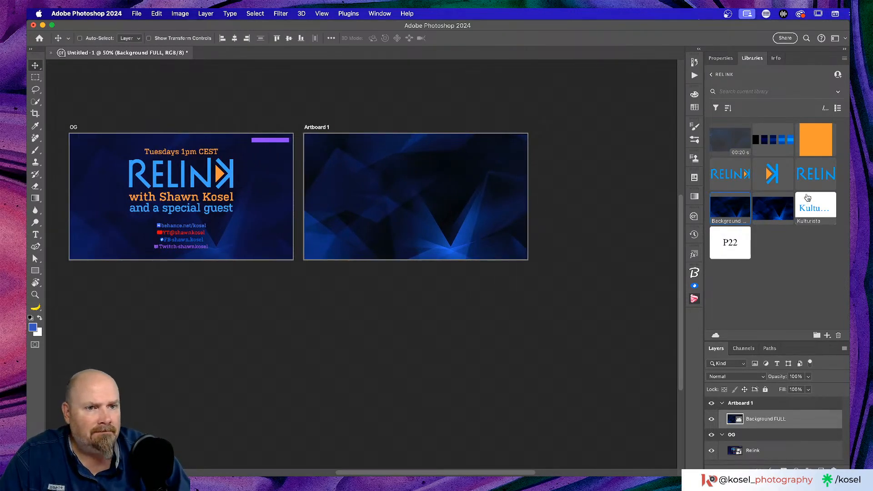
Place the RELINK logo (Artwork 3) on Artboard 1, centred at X 960 and scaled to about 36%
{"action": "mouse_move", "coordinate": [730, 179]}
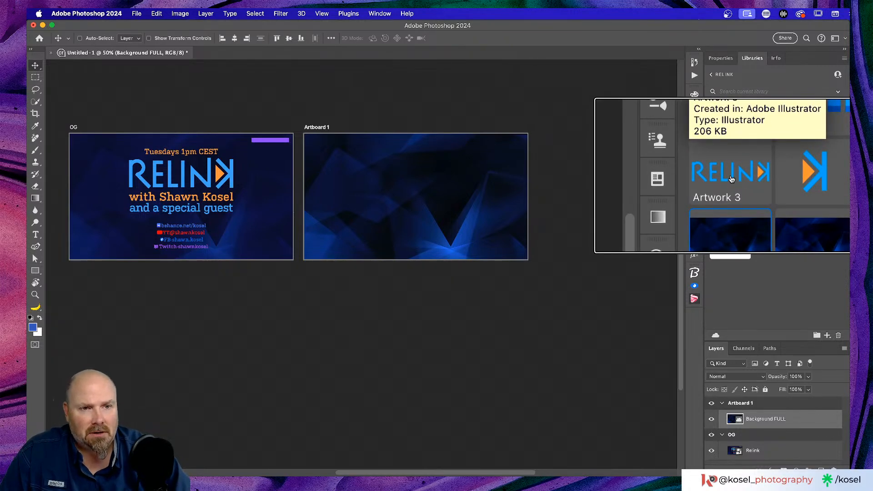
{"action": "left_click_drag", "start_coordinate": [734, 173], "coordinate": [383, 191]}
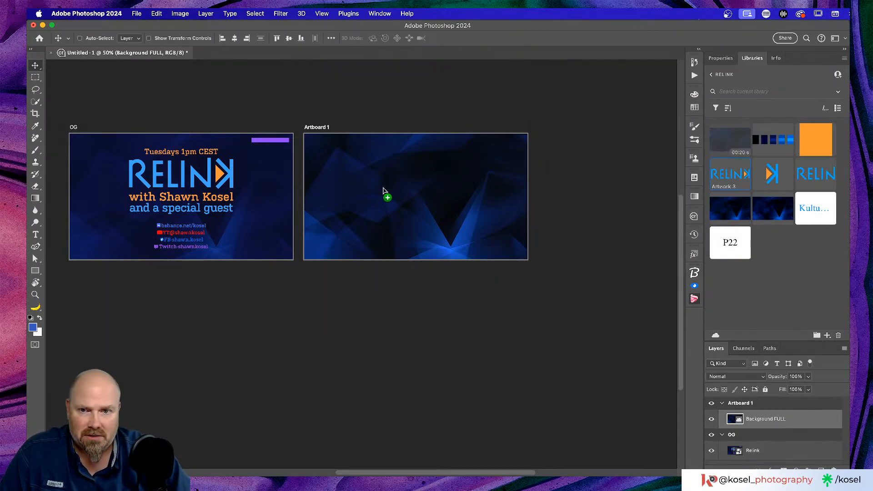
{"action": "left_click_drag", "start_coordinate": [444, 200], "coordinate": [473, 200]}
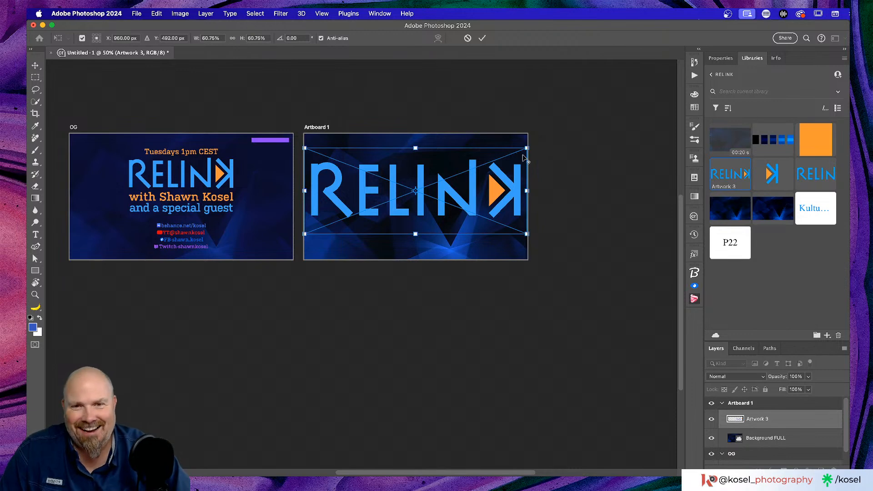
{"action": "left_click_drag", "start_coordinate": [526, 148], "coordinate": [484, 171]}
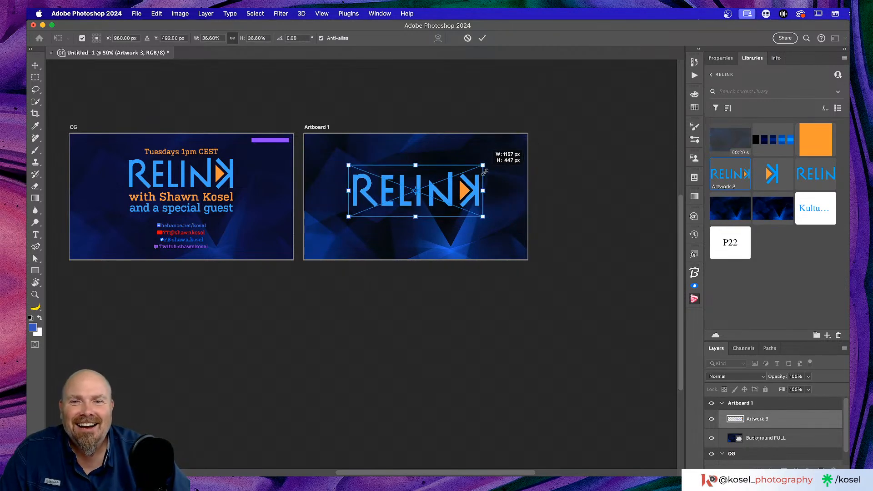
{"action": "key", "text": "Return"}
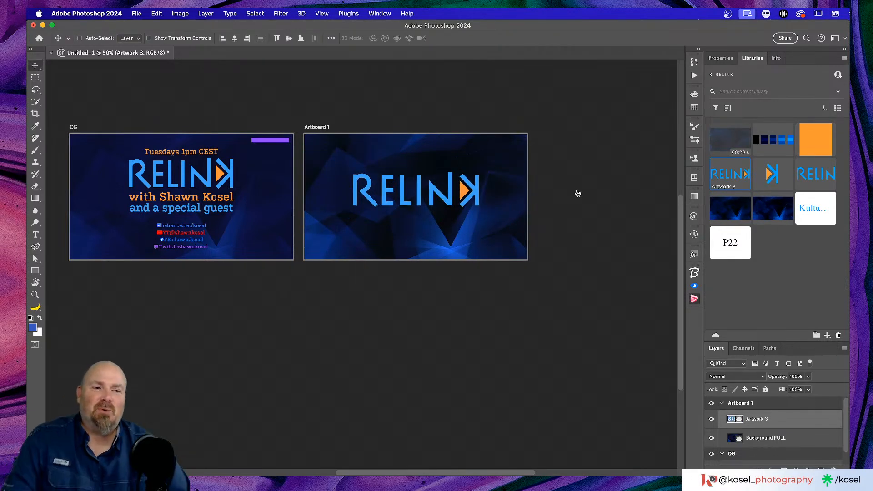
{"action": "scroll", "coordinate": [455, 209], "scroll_direction": "left", "scroll_amount": 10}
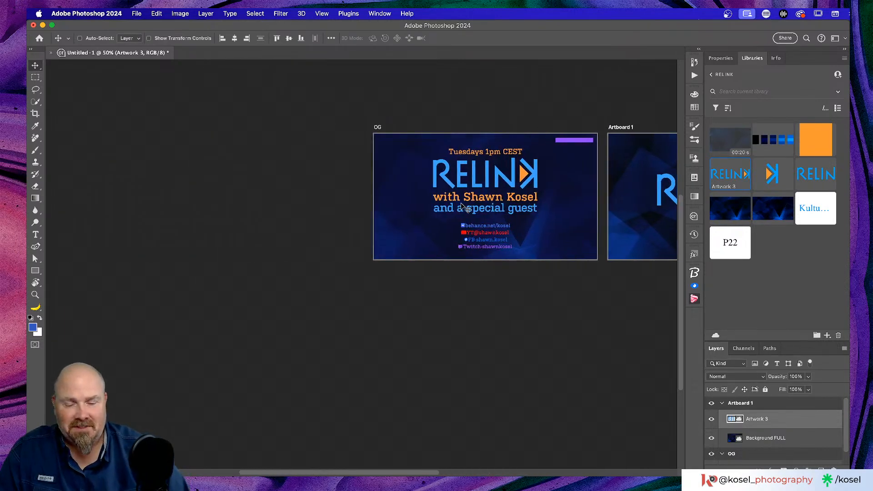
{"action": "scroll", "coordinate": [464, 208], "scroll_direction": "right", "scroll_amount": 4}
{"action": "key", "text": "super+plus"}
{"action": "key", "text": "super+plus"}
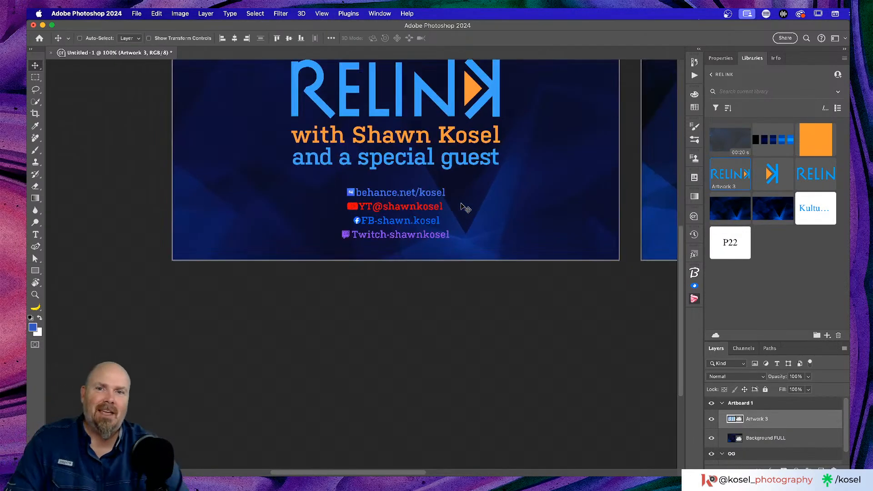
{"action": "scroll", "coordinate": [440, 219], "scroll_direction": "up", "scroll_amount": 5}
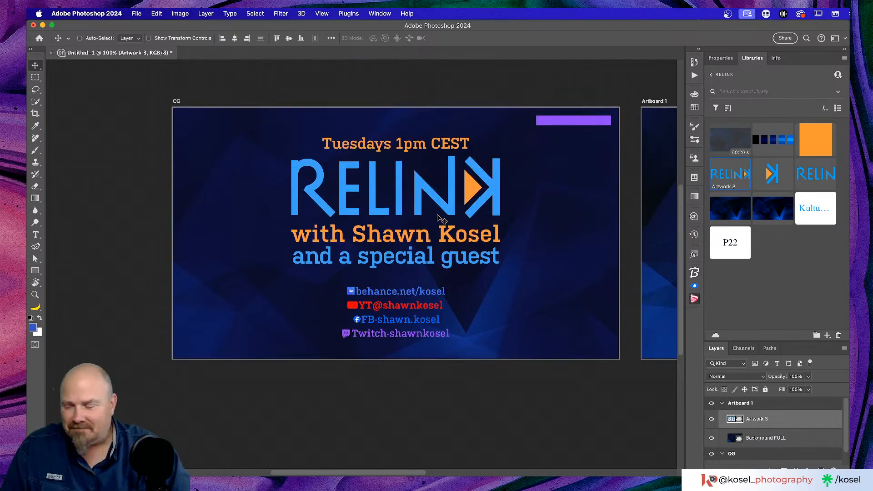
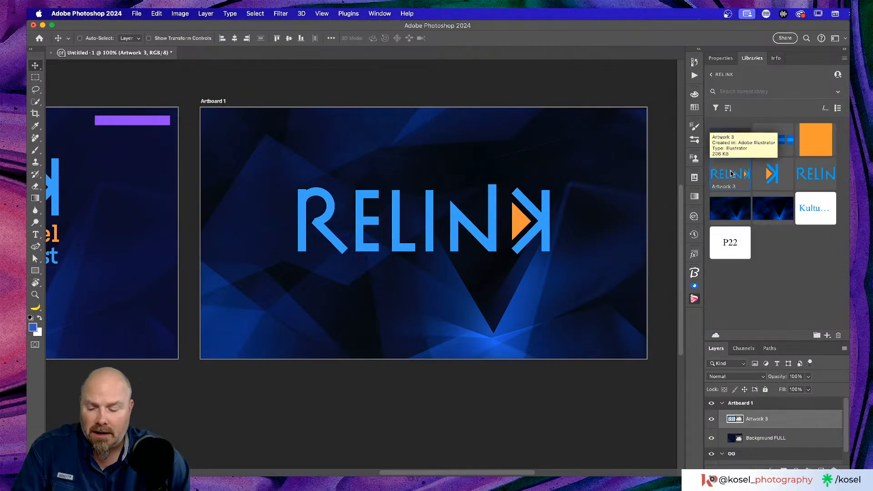
Switch from Photoshop to Google Chrome, where the Relink banner is open in Adobe Express
{"action": "key", "text": "super+Tab"}
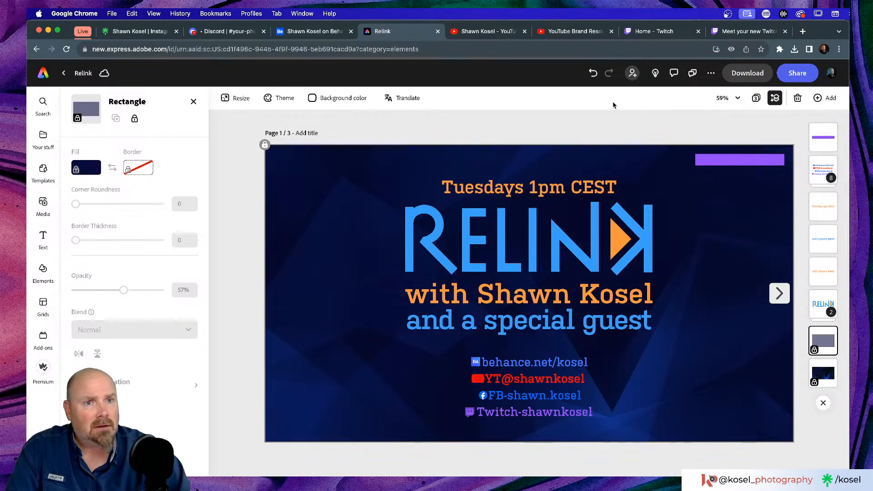
Open page 2 of the Relink design and show the Relink brand library under Your stuff
{"action": "left_click", "coordinate": [756, 97]}
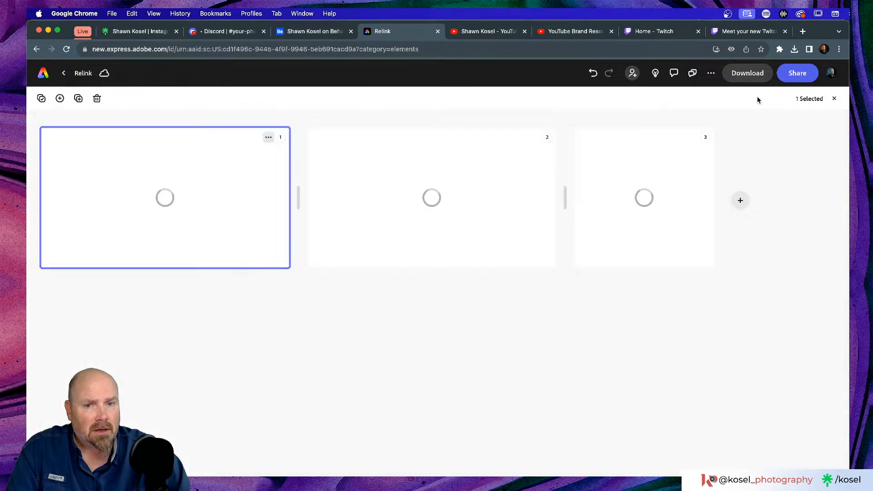
{"action": "double_click", "coordinate": [367, 230]}
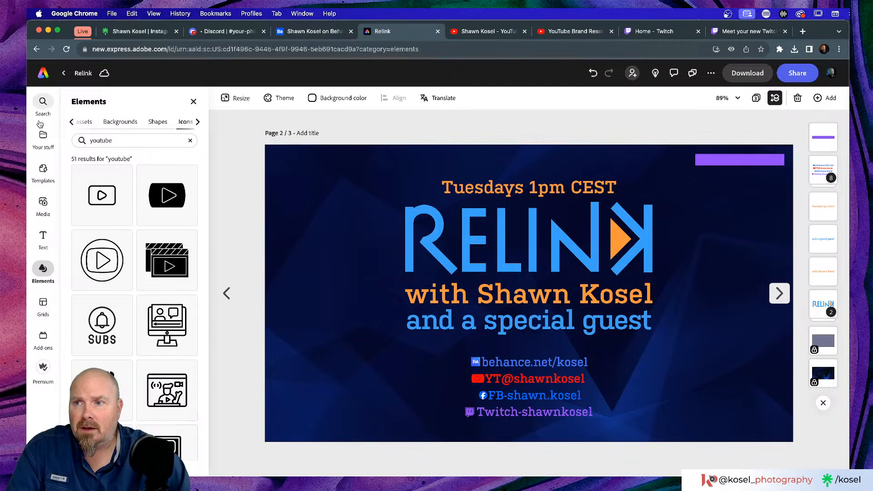
{"action": "mouse_move", "coordinate": [46, 205]}
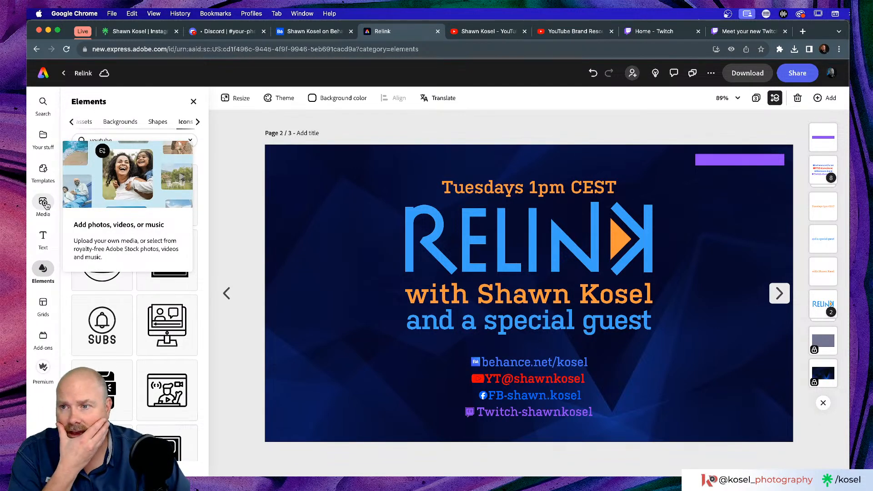
{"action": "left_click", "coordinate": [42, 136]}
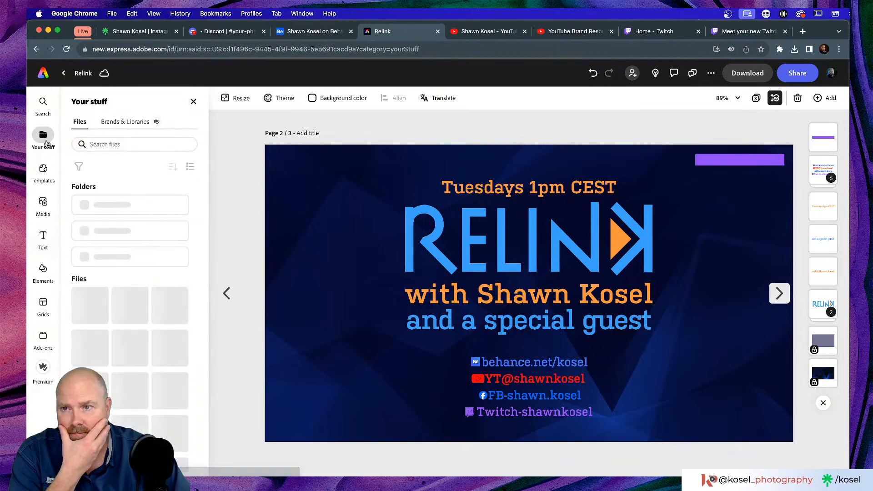
{"action": "left_click", "coordinate": [129, 123]}
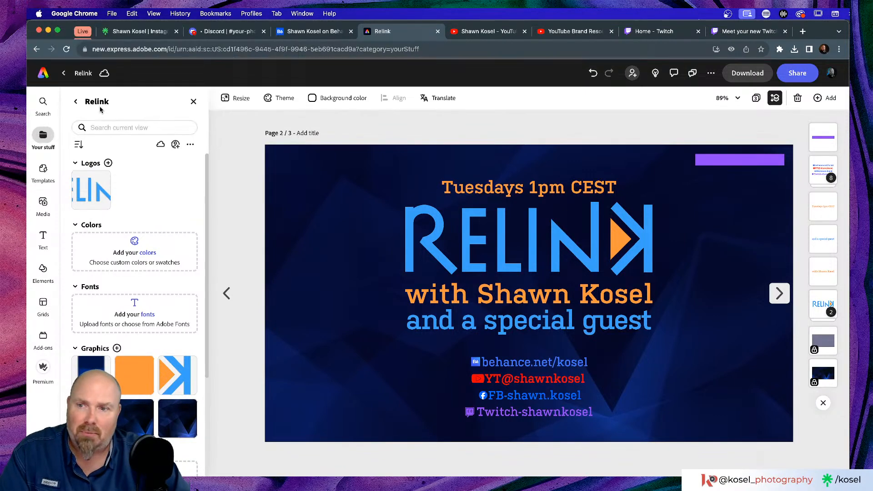
Place the Artwork 3 RELINK logo on page 2, shrink it, and set it left of the social handles
{"action": "left_click_drag", "start_coordinate": [93, 195], "coordinate": [335, 320]}
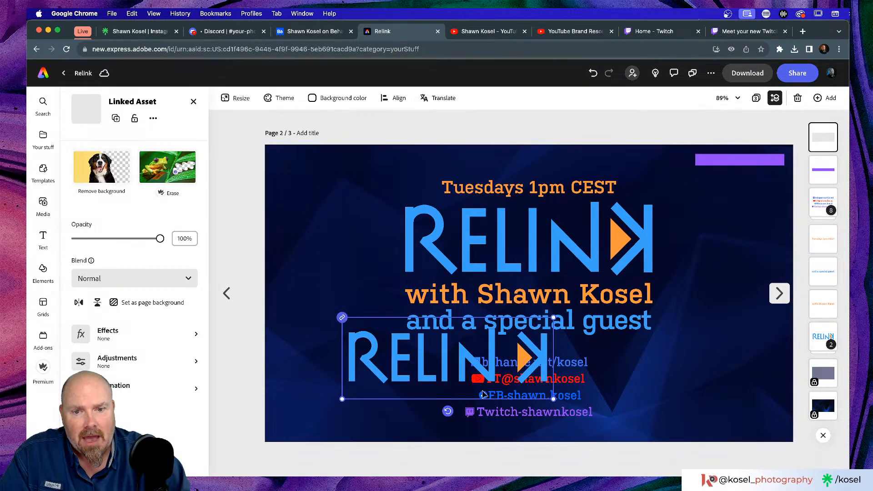
{"action": "left_click_drag", "start_coordinate": [489, 367], "coordinate": [724, 387]}
{"action": "left_click_drag", "start_coordinate": [787, 340], "coordinate": [767, 349]}
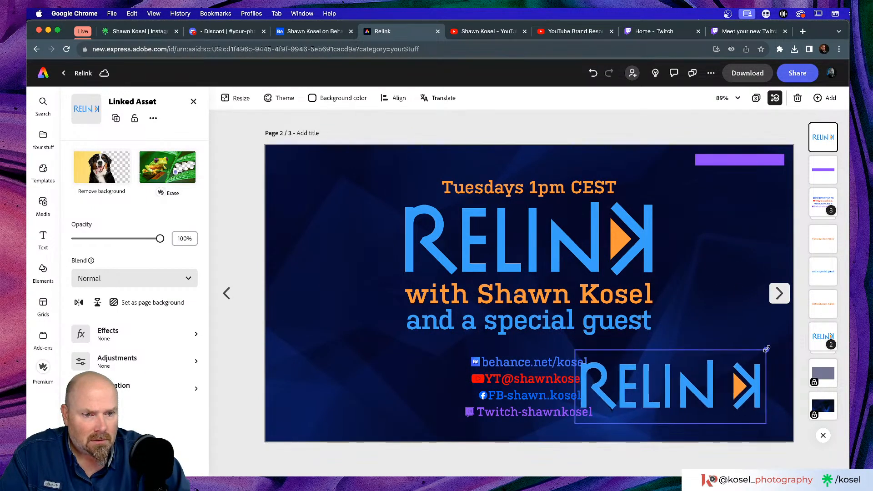
{"action": "left_click_drag", "start_coordinate": [673, 387], "coordinate": [377, 370]}
{"action": "left_click", "coordinate": [248, 348]}
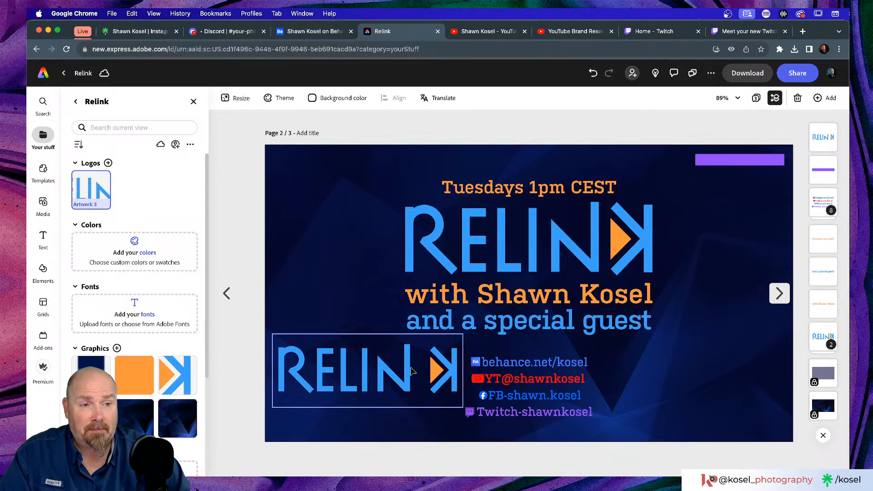
Delete the small RELINK logo from page 2 and return to the Adobe Express home page
{"action": "left_click", "coordinate": [367, 381]}
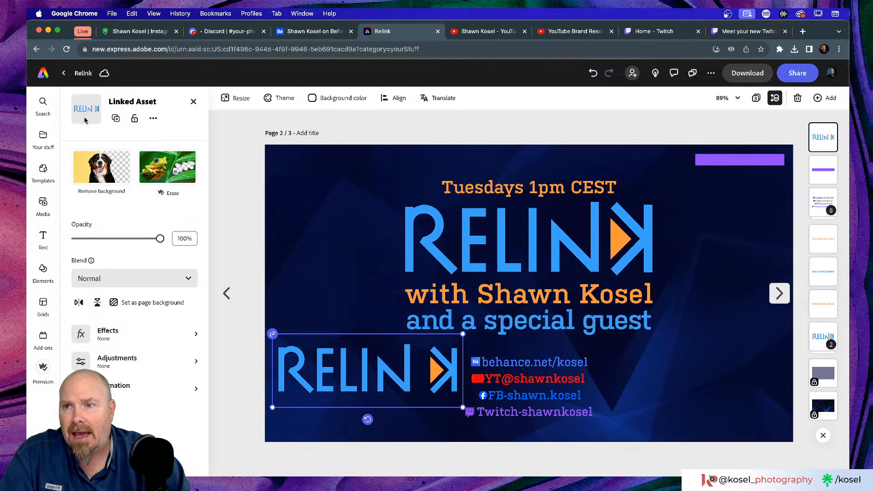
{"action": "left_click", "coordinate": [43, 137]}
{"action": "scroll", "coordinate": [117, 179], "scroll_direction": "down", "scroll_amount": 3}
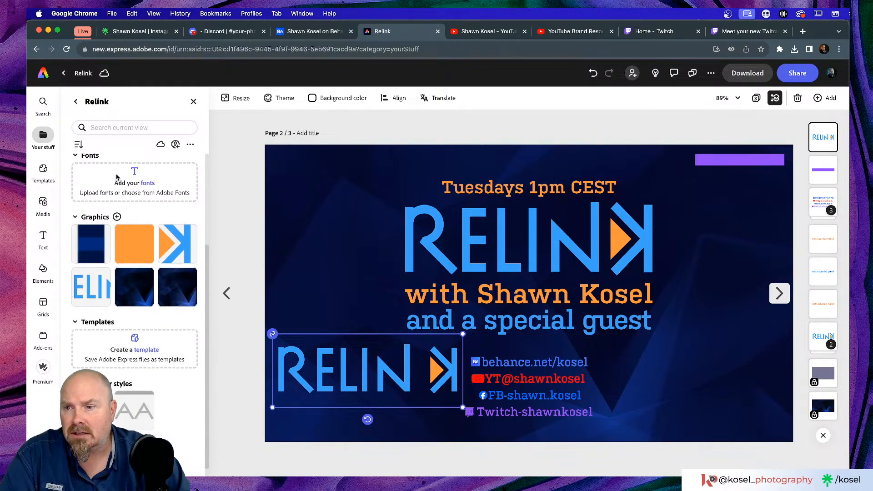
{"action": "scroll", "coordinate": [83, 310], "scroll_direction": "up", "scroll_amount": 3}
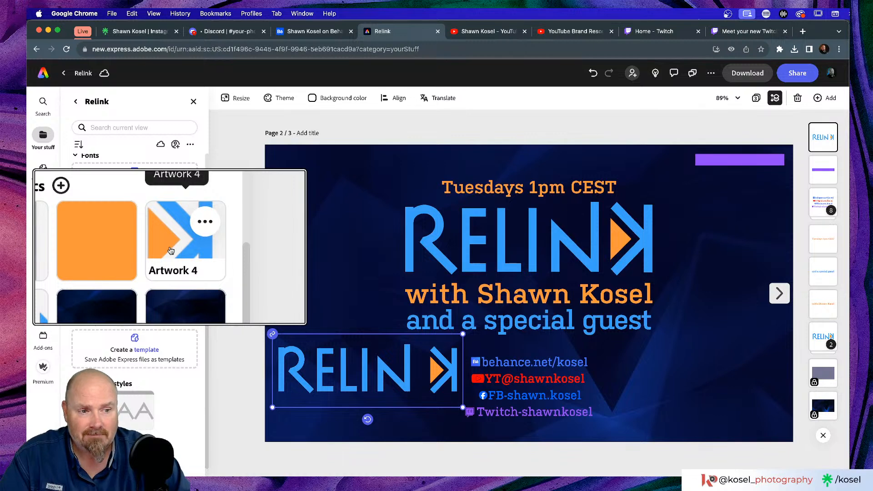
{"action": "scroll", "coordinate": [171, 248], "scroll_direction": "down", "scroll_amount": 3}
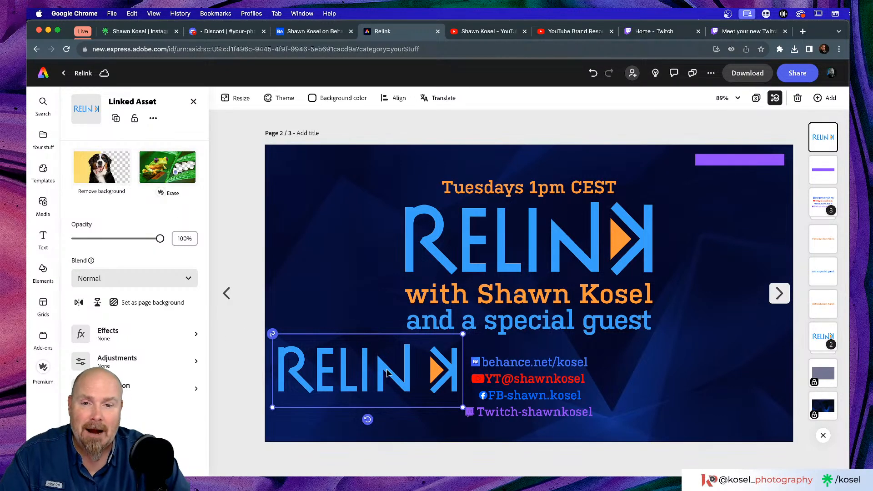
{"action": "key", "text": "Delete"}
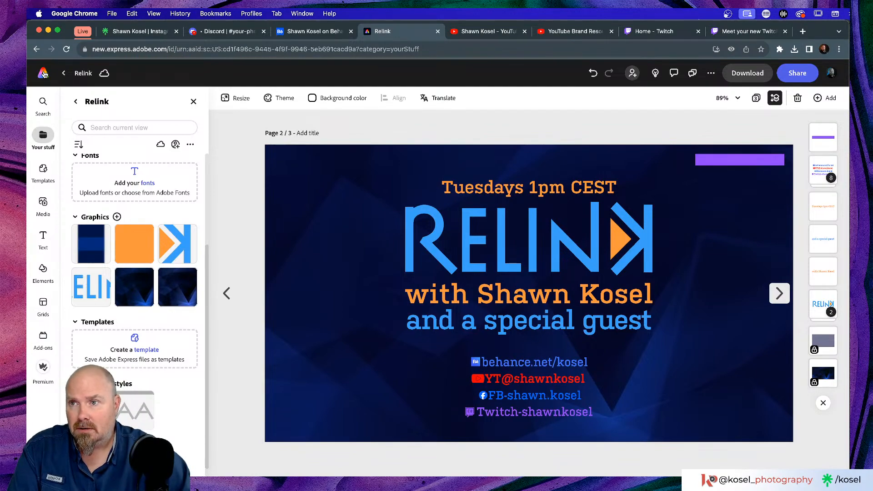
{"action": "left_click", "coordinate": [43, 74]}
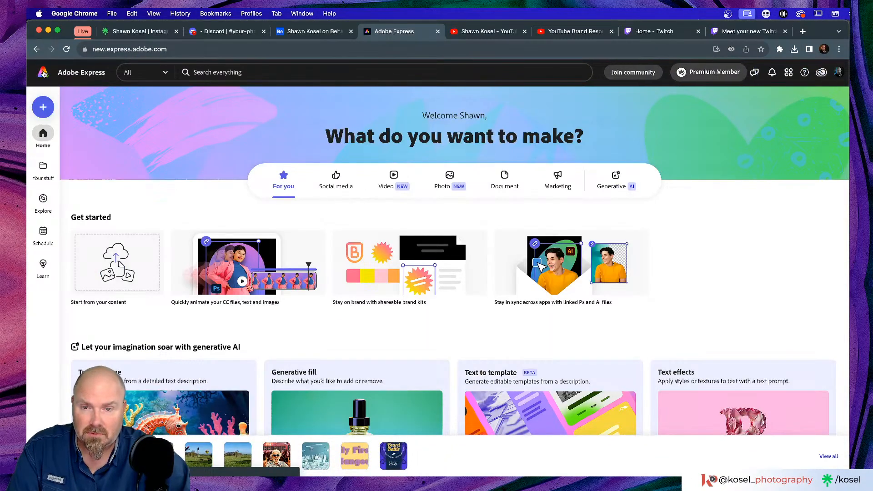
Switch back to Photoshop, where Artboard 1 shows the RELINK logo on its dark blue background
{"action": "key", "text": "super+Tab"}
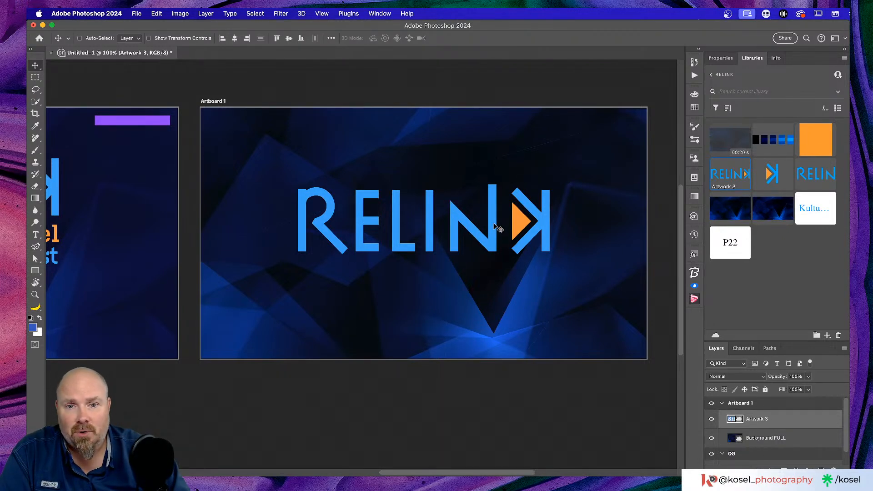
Rename Artboard 1 to '1920x1080'
{"action": "scroll", "coordinate": [497, 228], "scroll_direction": "left", "scroll_amount": 10}
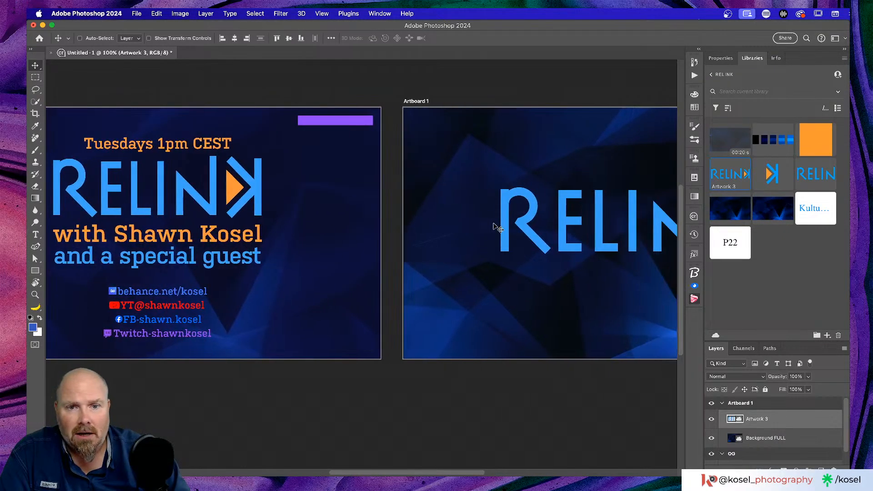
{"action": "scroll", "coordinate": [531, 204], "scroll_direction": "right", "scroll_amount": 15}
{"action": "scroll", "coordinate": [526, 205], "scroll_direction": "left", "scroll_amount": 4}
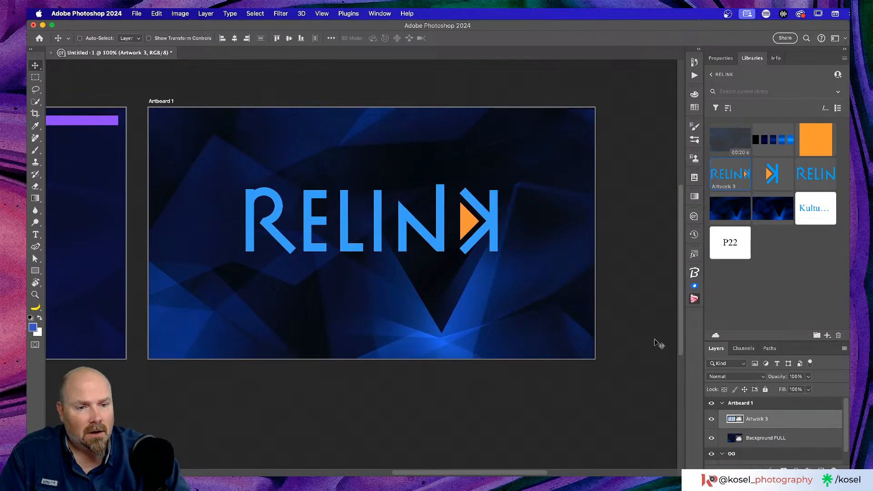
{"action": "scroll", "coordinate": [766, 364], "scroll_direction": "down", "scroll_amount": 6}
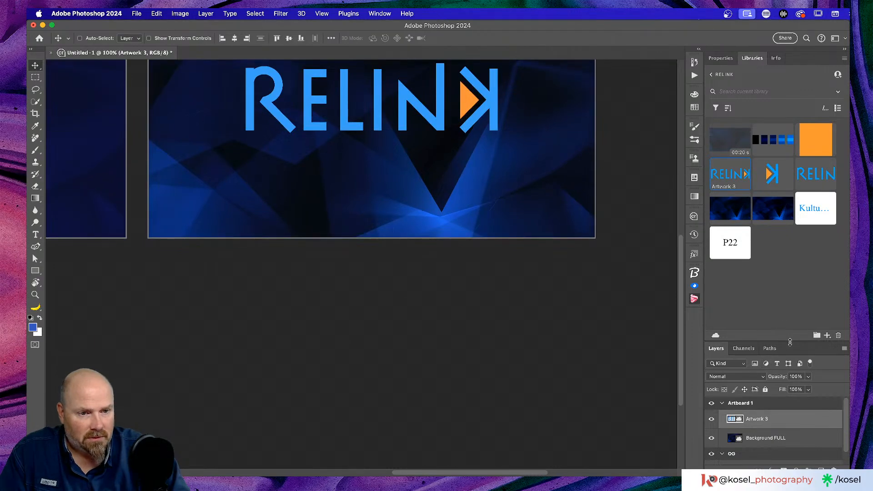
{"action": "left_click_drag", "start_coordinate": [790, 343], "coordinate": [786, 255]}
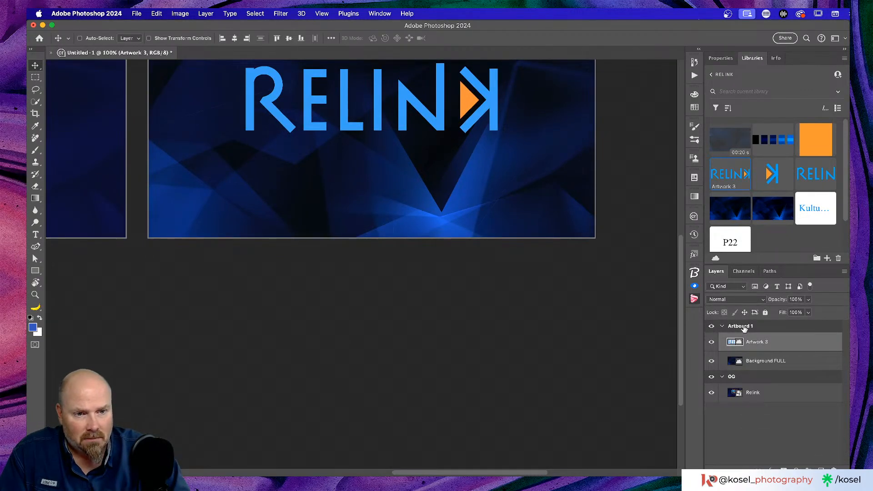
{"action": "double_click", "coordinate": [744, 326]}
{"action": "type", "text": "19"}
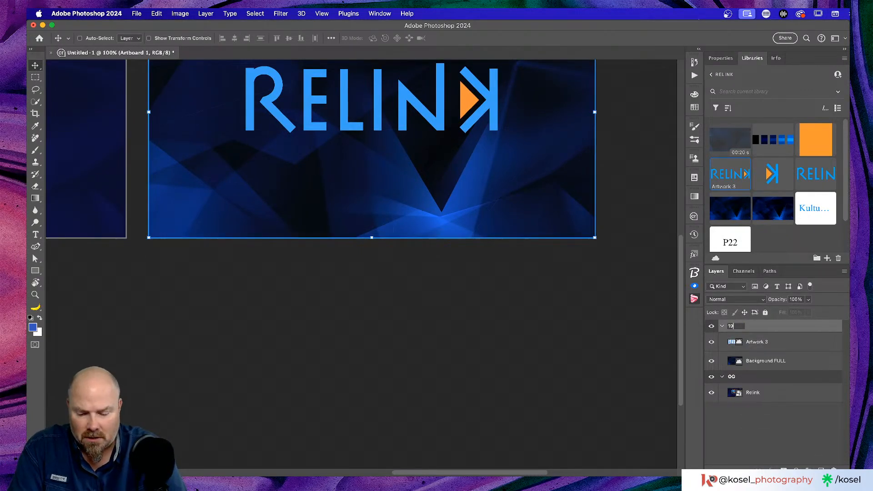
{"action": "type", "text": "20x10"}
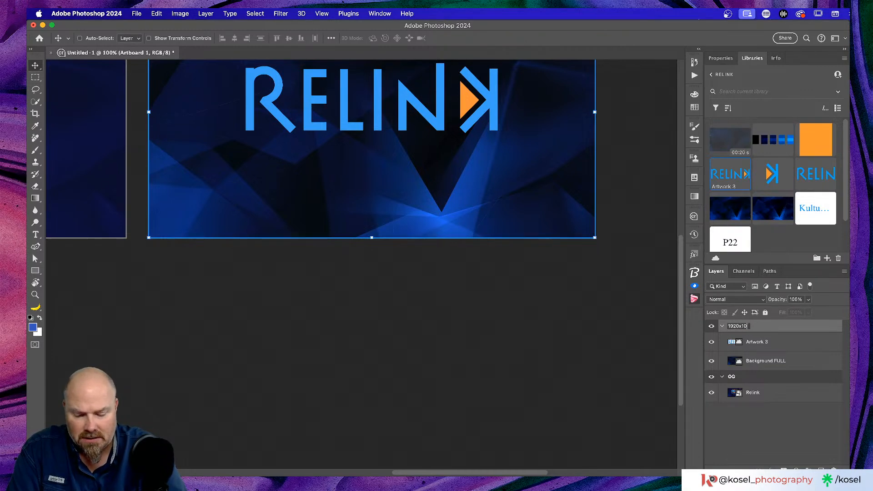
{"action": "type", "text": "80"}
{"action": "key", "text": "Return"}
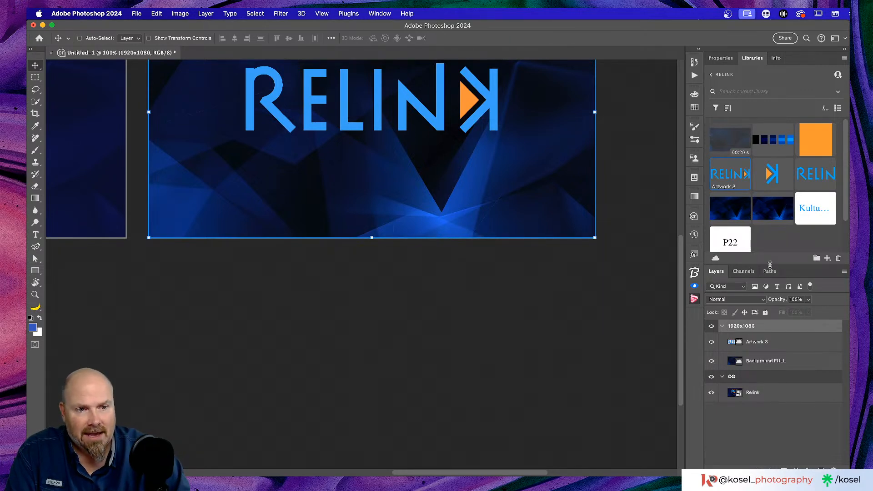
Enlarge the Layers panel and look over the Background FULL and Artwork 3 layers
{"action": "left_click_drag", "start_coordinate": [770, 264], "coordinate": [770, 243]}
{"action": "scroll", "coordinate": [309, 331], "scroll_direction": "up", "scroll_amount": 5}
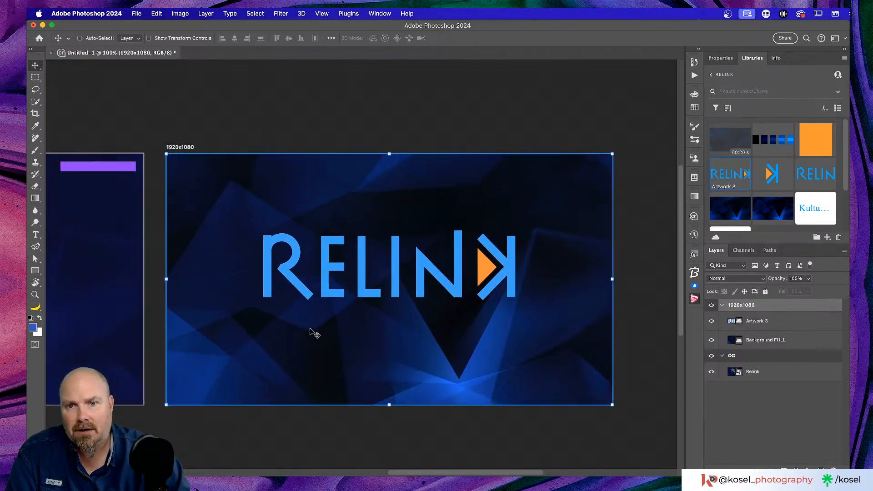
{"action": "scroll", "coordinate": [311, 331], "scroll_direction": "left", "scroll_amount": 5}
{"action": "scroll", "coordinate": [310, 331], "scroll_direction": "down", "scroll_amount": 2}
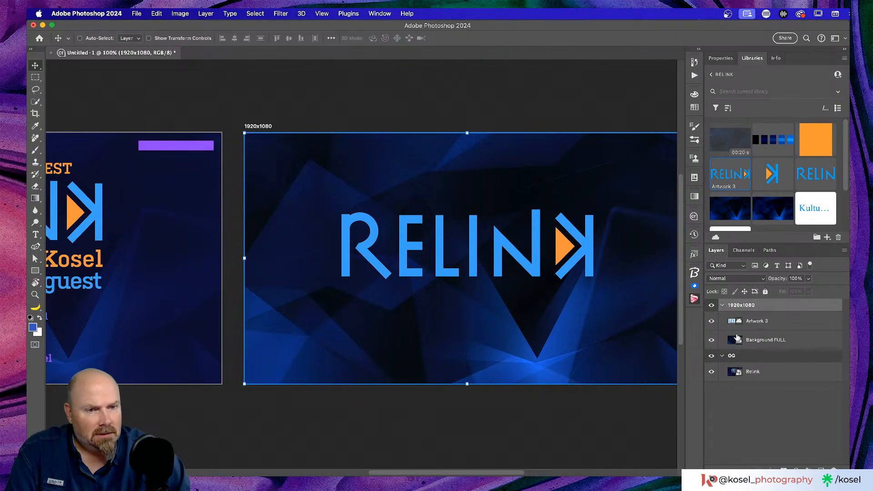
{"action": "left_click", "coordinate": [792, 341]}
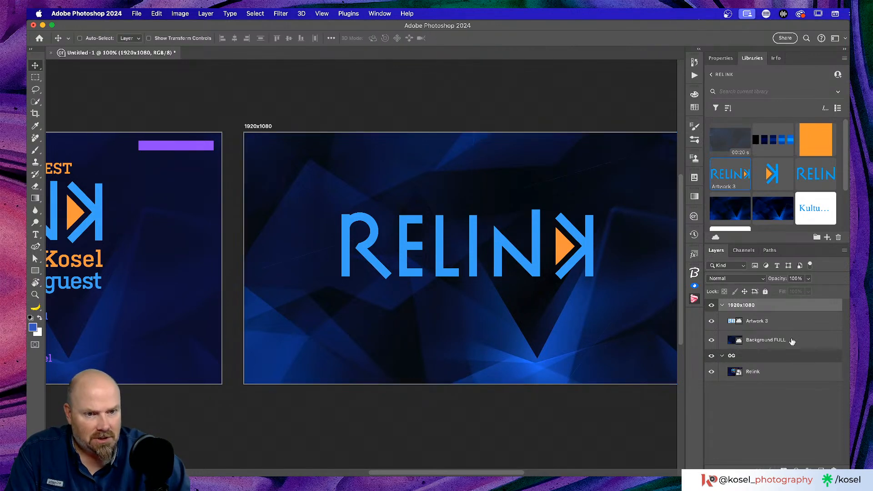
{"action": "left_click", "coordinate": [779, 321]}
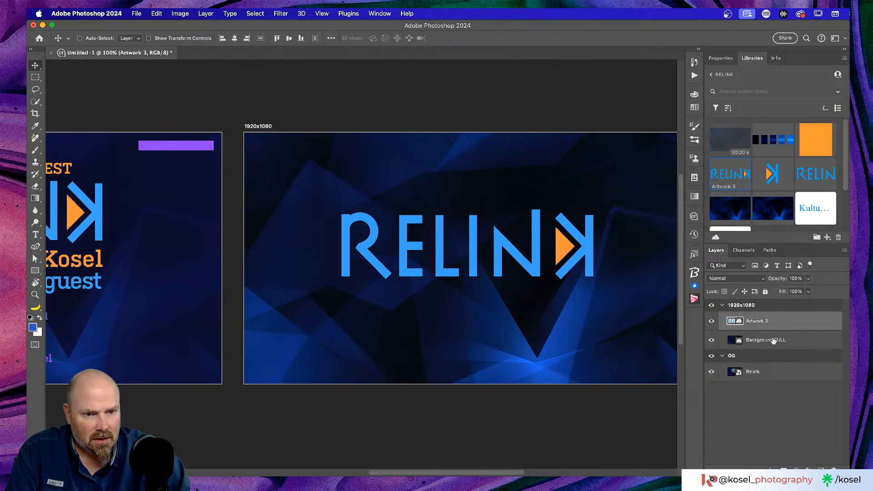
{"action": "left_click", "coordinate": [726, 341]}
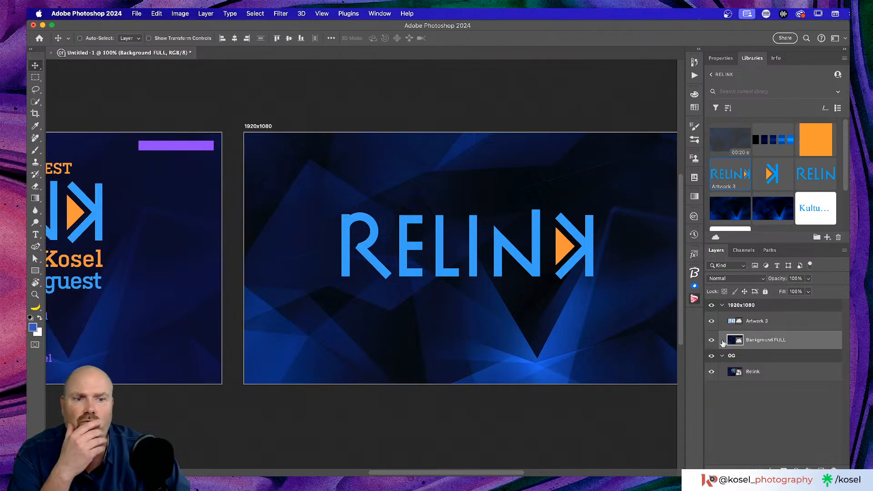
{"action": "left_click", "coordinate": [794, 322]}
{"action": "scroll", "coordinate": [414, 313], "scroll_direction": "left", "scroll_amount": 10}
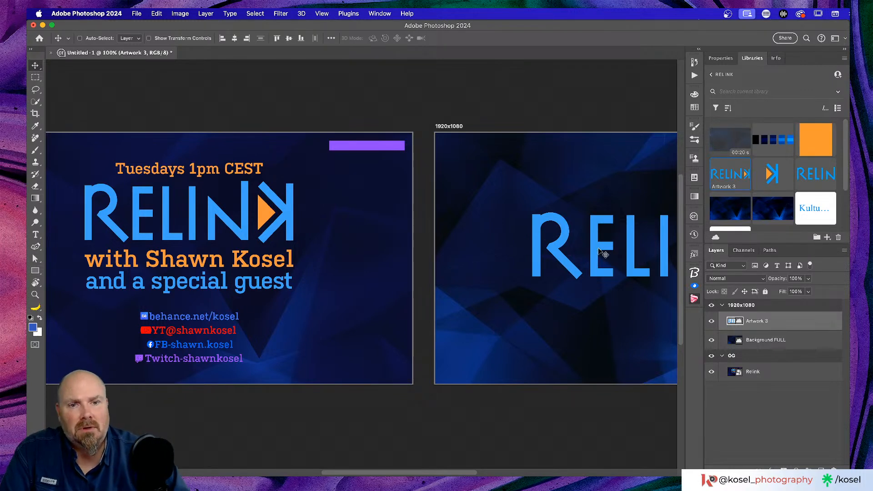
{"action": "scroll", "coordinate": [587, 272], "scroll_direction": "right", "scroll_amount": 5}
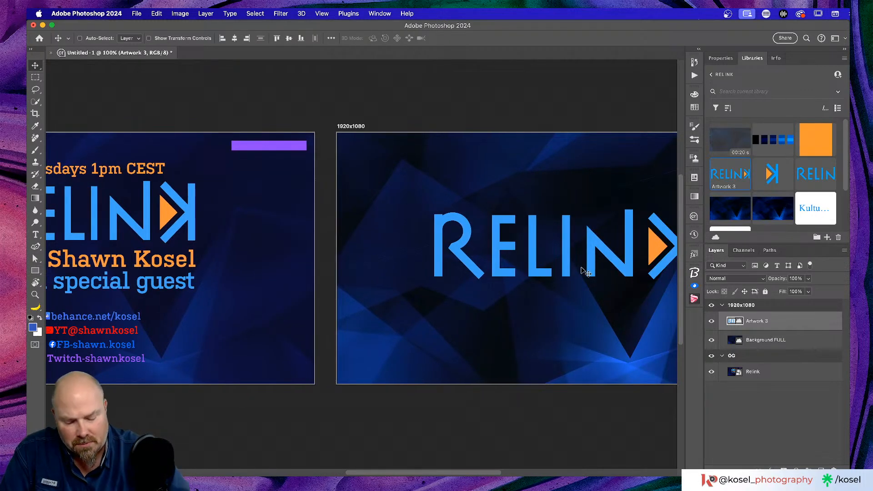
Scale the RELINK logo to about 29%, centre it near the top, then nudge it right and down
{"action": "key", "text": "super"}
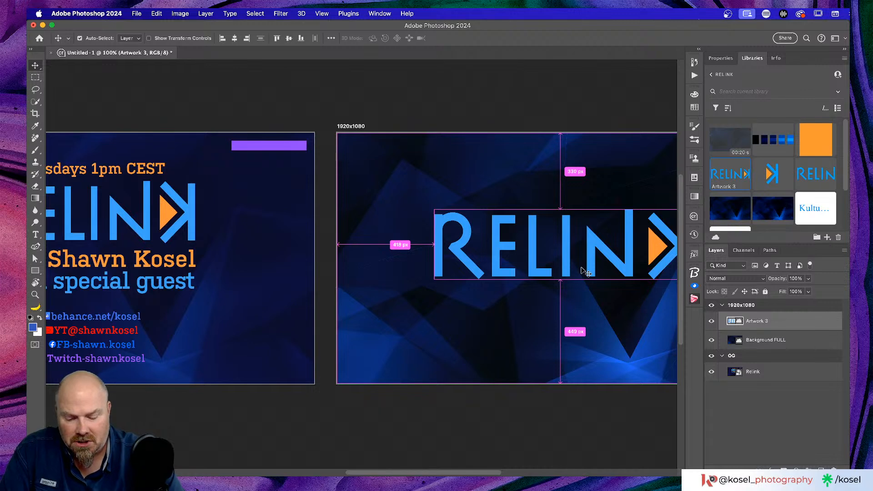
{"action": "key", "text": "super+t"}
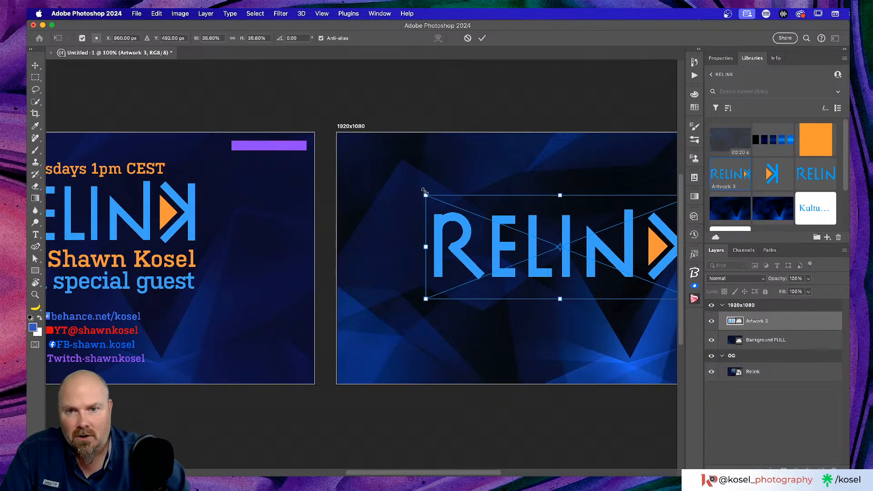
{"action": "left_click_drag", "start_coordinate": [425, 194], "coordinate": [478, 216]}
{"action": "left_click_drag", "start_coordinate": [538, 263], "coordinate": [452, 223]}
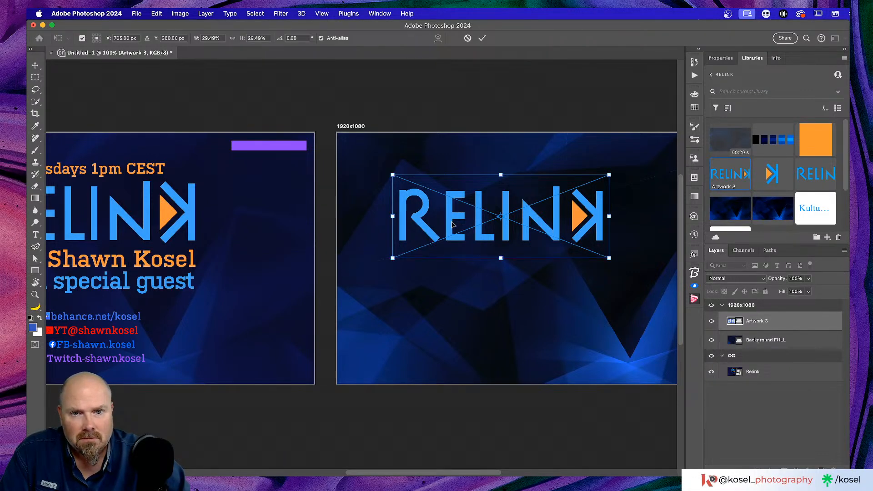
{"action": "scroll", "coordinate": [453, 224], "scroll_direction": "right", "scroll_amount": 3}
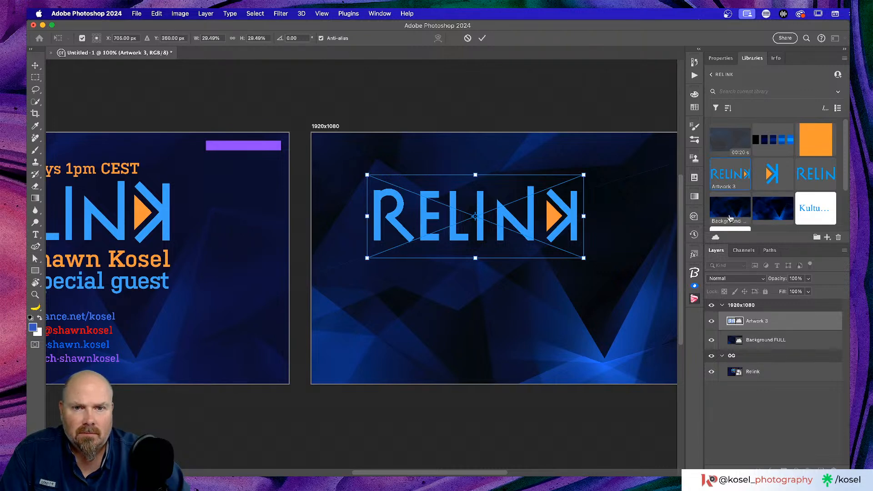
{"action": "left_click", "coordinate": [481, 38]}
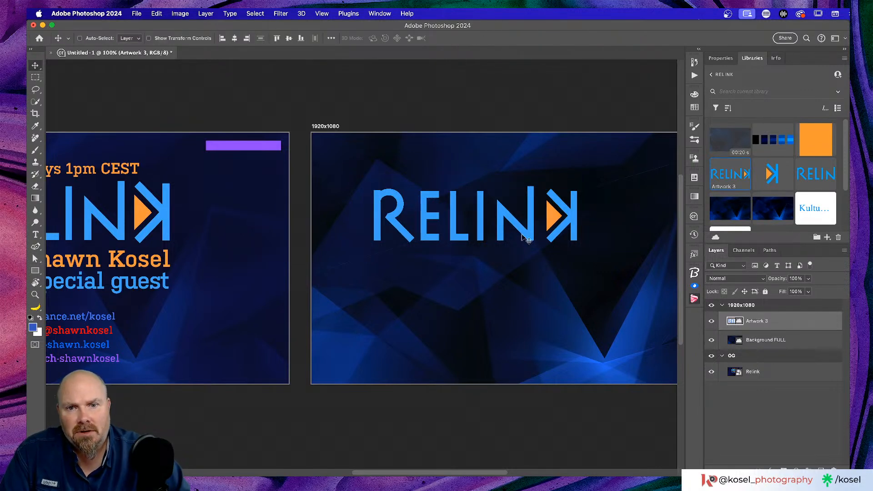
{"action": "left_click_drag", "start_coordinate": [517, 219], "coordinate": [565, 237]}
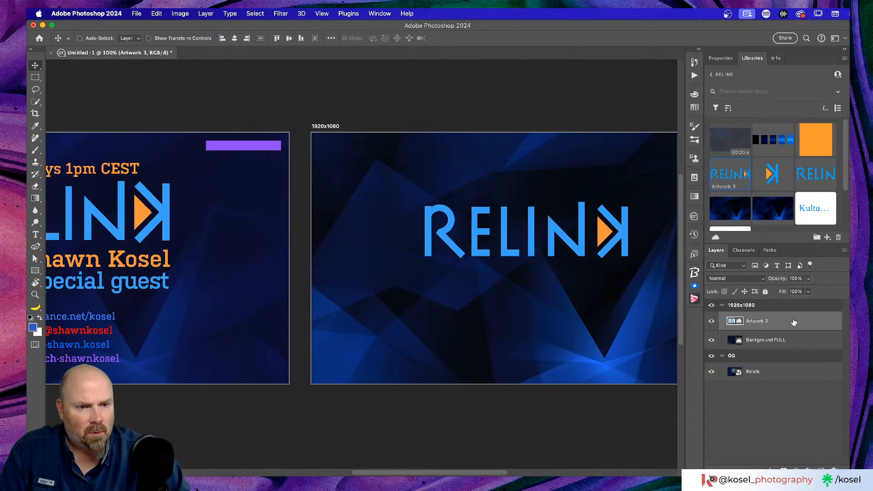
Delete the Artwork 3 layer and copy the full Relink layout into the 1920x1080 artboard
{"action": "left_click", "coordinate": [834, 466]}
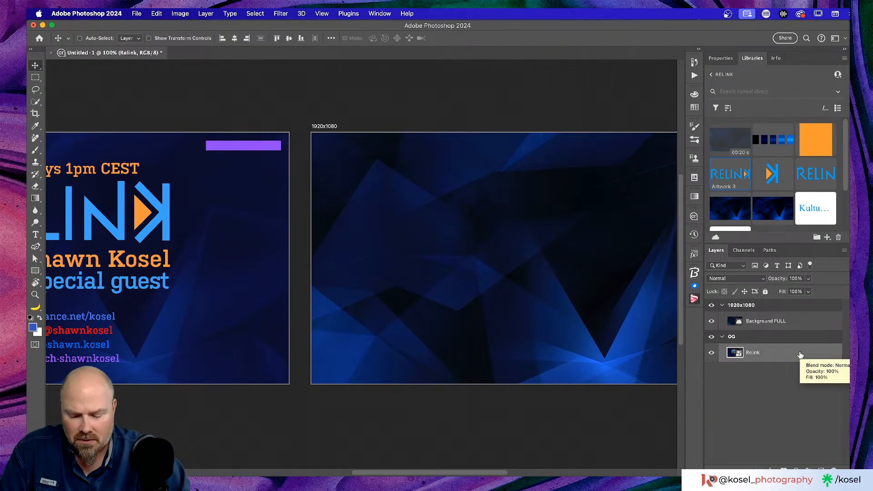
{"action": "left_click_drag", "start_coordinate": [801, 354], "coordinate": [802, 321]}
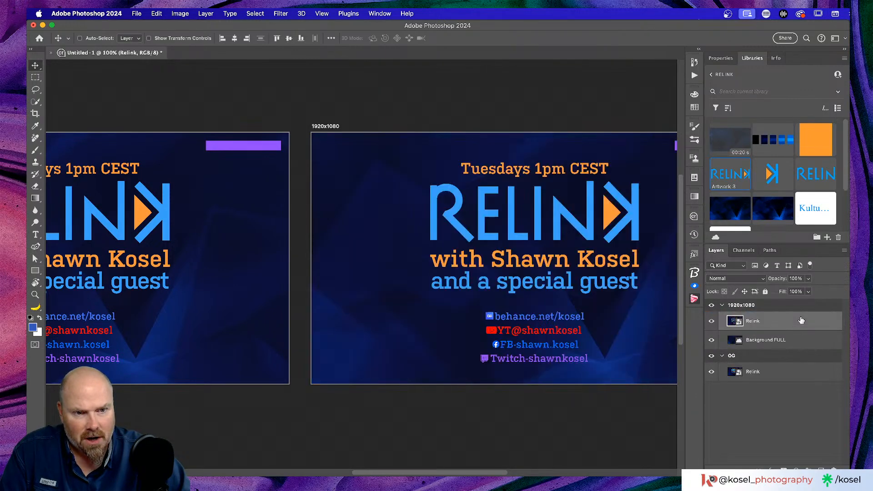
{"action": "scroll", "coordinate": [518, 311], "scroll_direction": "right", "scroll_amount": 5}
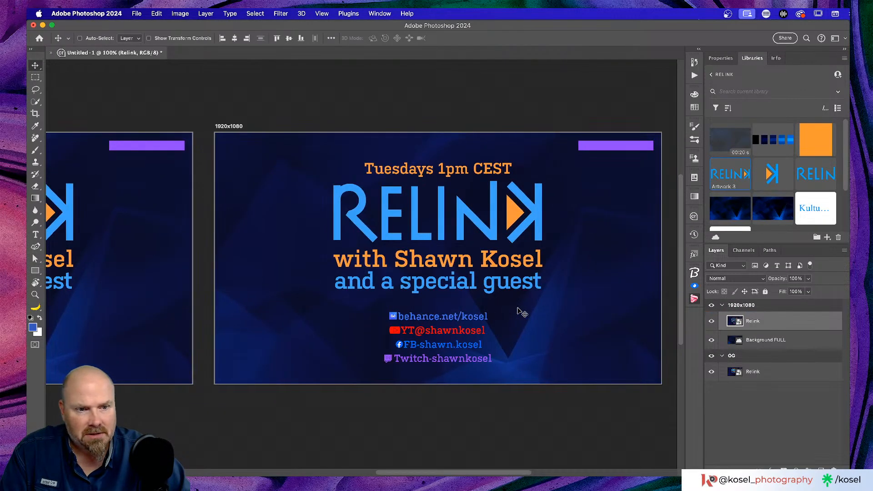
Place Artwork 3 again over the layout's RELINK title, zoom to 300%, and lower its opacity to 56%
{"action": "left_click_drag", "start_coordinate": [726, 172], "coordinate": [389, 212]}
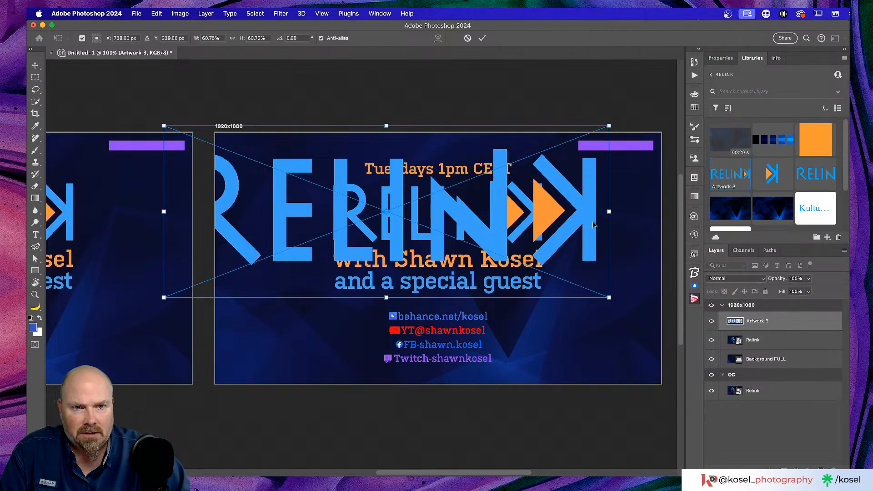
{"action": "left_click_drag", "start_coordinate": [594, 224], "coordinate": [641, 267]}
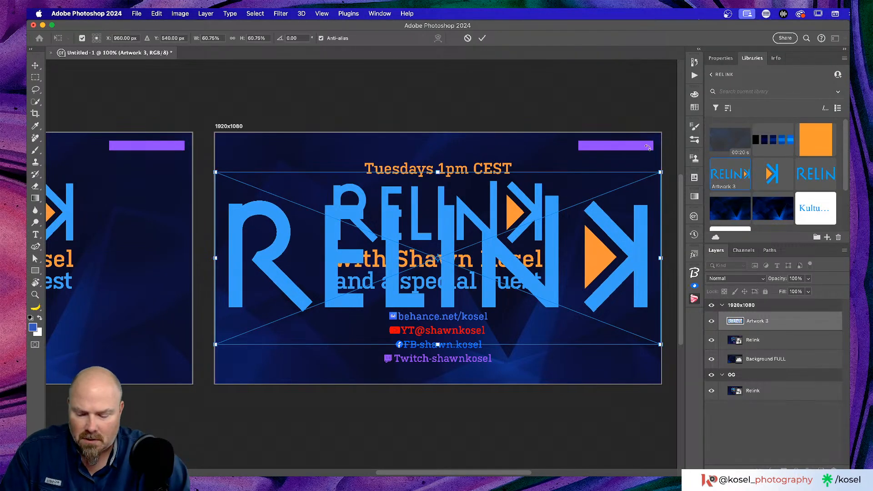
{"action": "left_click_drag", "start_coordinate": [660, 172], "coordinate": [562, 241]}
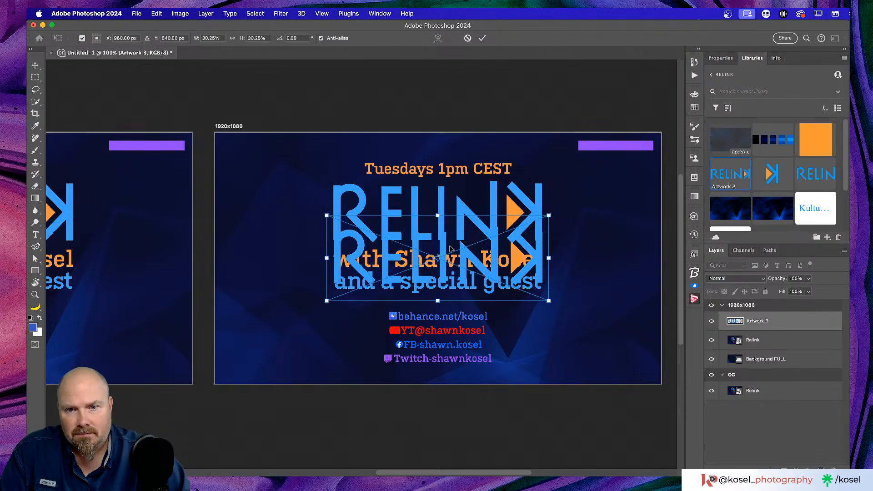
{"action": "left_click_drag", "start_coordinate": [442, 256], "coordinate": [444, 214]}
{"action": "key", "text": "super+equal"}
{"action": "key", "text": "super+equal"}
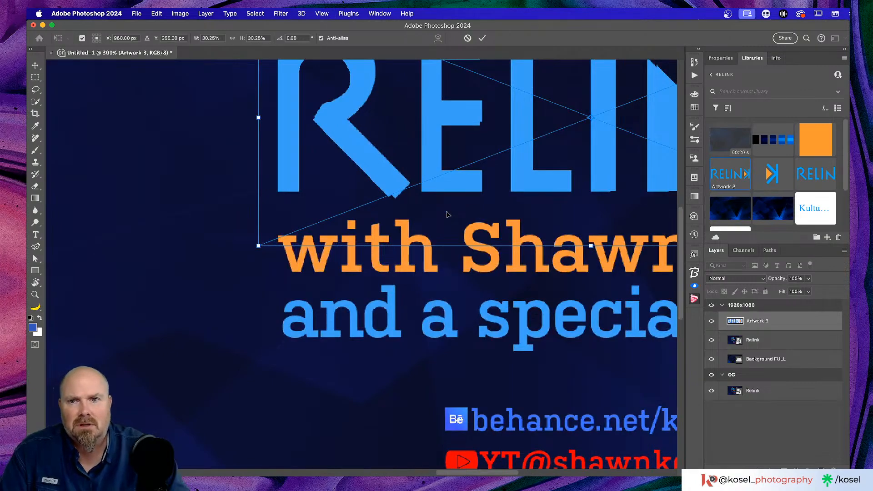
{"action": "scroll", "coordinate": [446, 214], "scroll_direction": "up", "scroll_amount": 10}
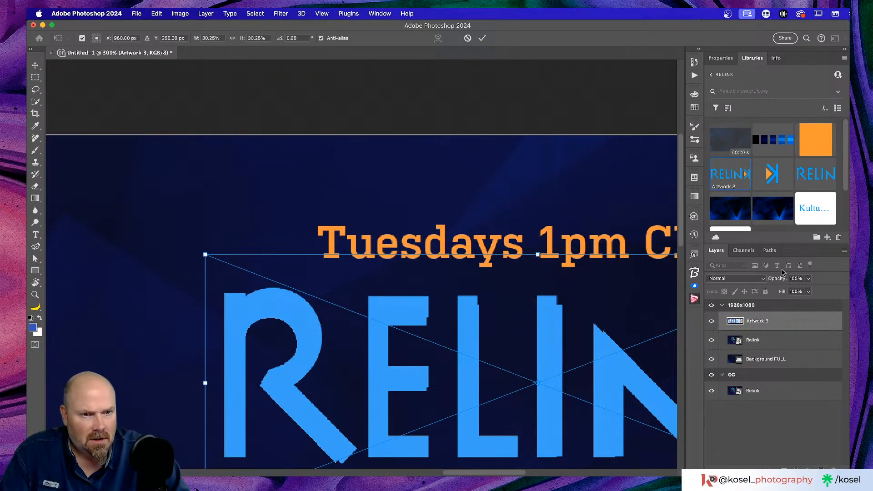
{"action": "left_click_drag", "start_coordinate": [780, 278], "coordinate": [772, 279]}
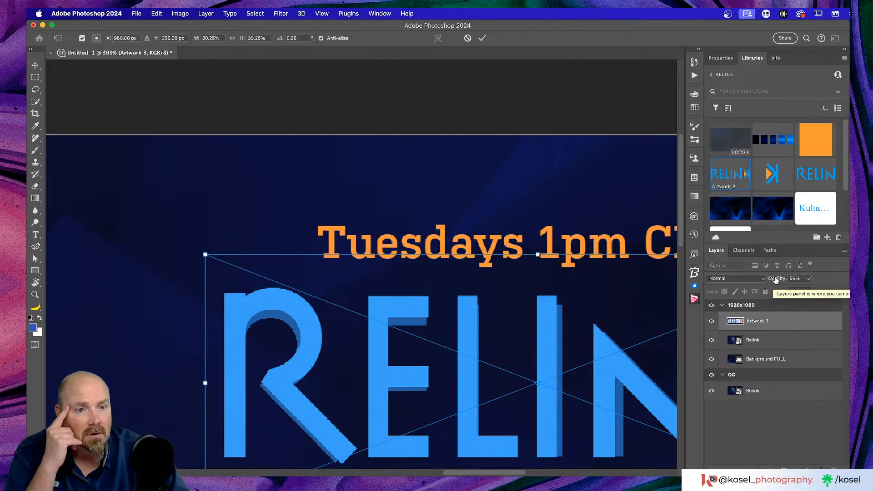
Set the Artwork 3 logo to 100% opacity with Difference blend mode
{"action": "left_click_drag", "start_coordinate": [776, 280], "coordinate": [834, 283]}
{"action": "left_click", "coordinate": [739, 280]}
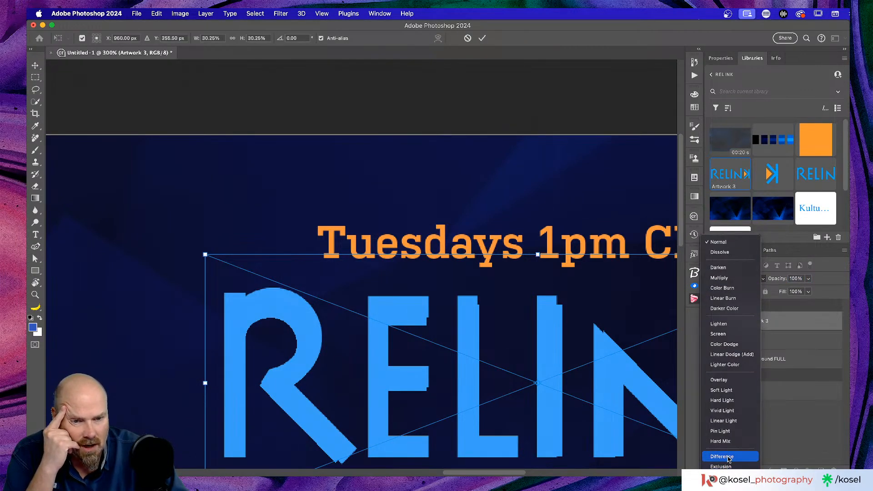
{"action": "left_click", "coordinate": [728, 458]}
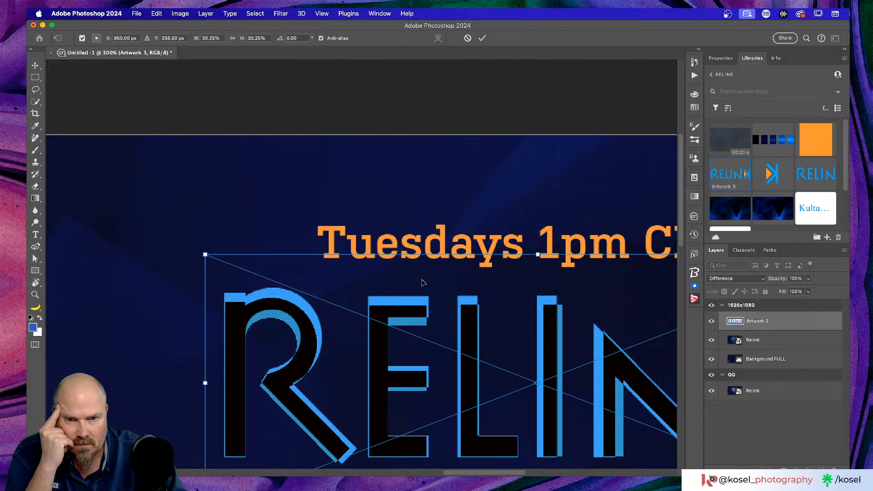
Fine-tune the logo's scale to about 30.24% so it lines up with the layout's logo
{"action": "scroll", "coordinate": [420, 282], "scroll_direction": "down", "scroll_amount": 2}
{"action": "scroll", "coordinate": [422, 284], "scroll_direction": "right", "scroll_amount": 2}
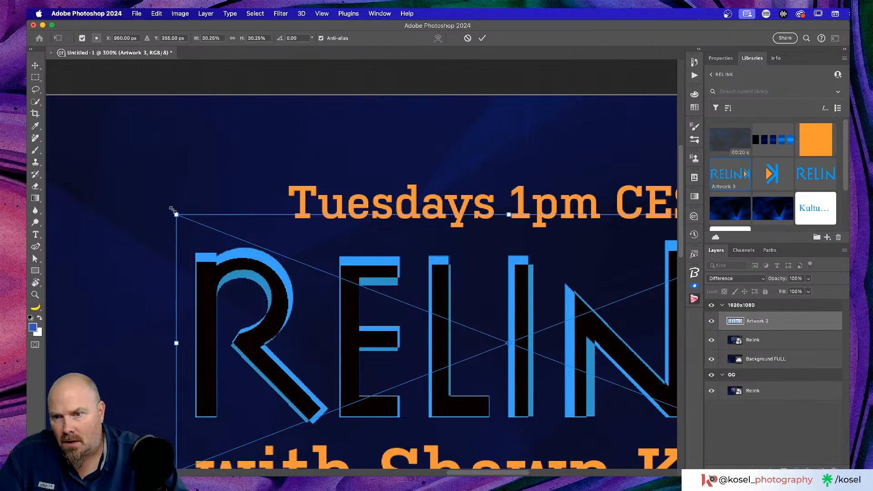
{"action": "left_click_drag", "start_coordinate": [172, 209], "coordinate": [176, 210]}
{"action": "scroll", "coordinate": [543, 224], "scroll_direction": "right", "scroll_amount": 10}
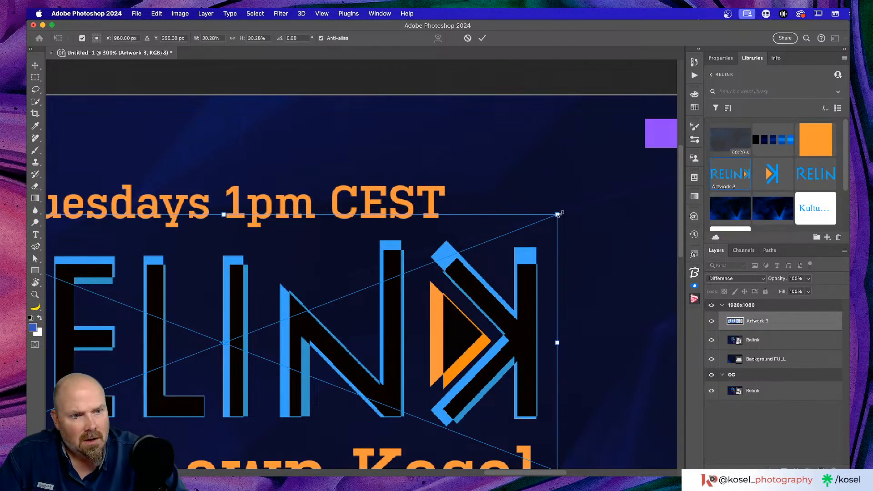
{"action": "scroll", "coordinate": [560, 214], "scroll_direction": "down", "scroll_amount": 1}
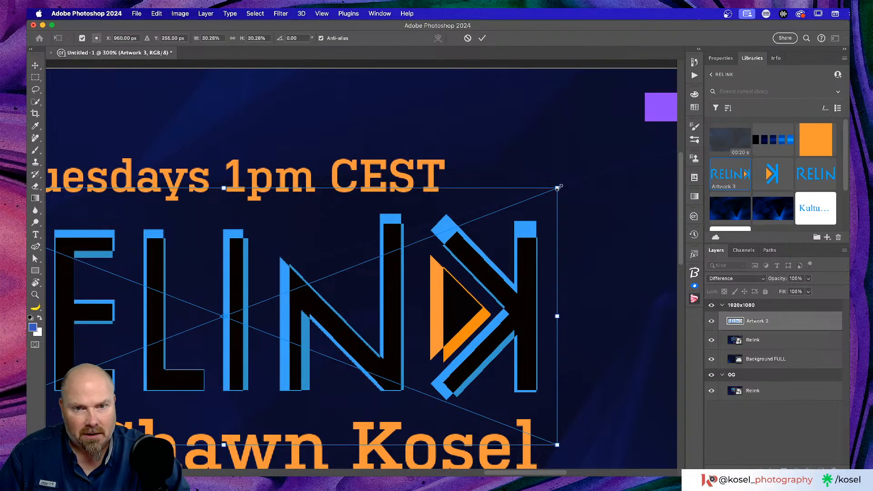
{"action": "left_click_drag", "start_coordinate": [559, 187], "coordinate": [557, 188]}
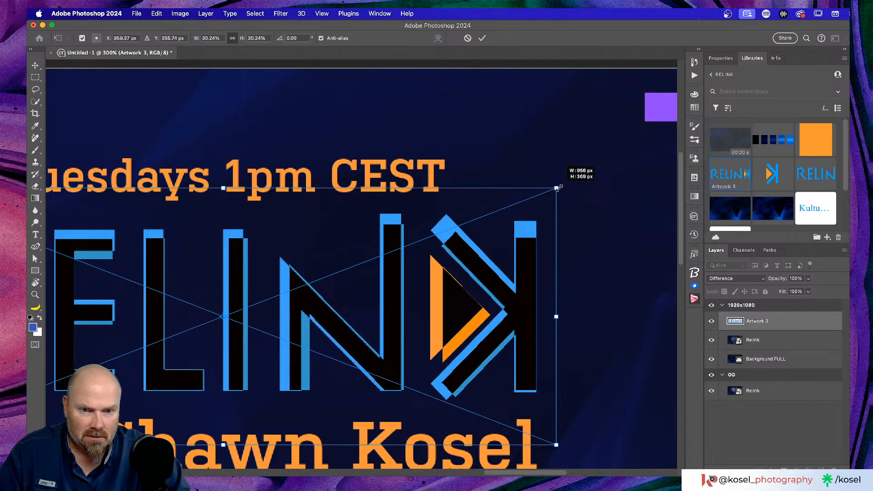
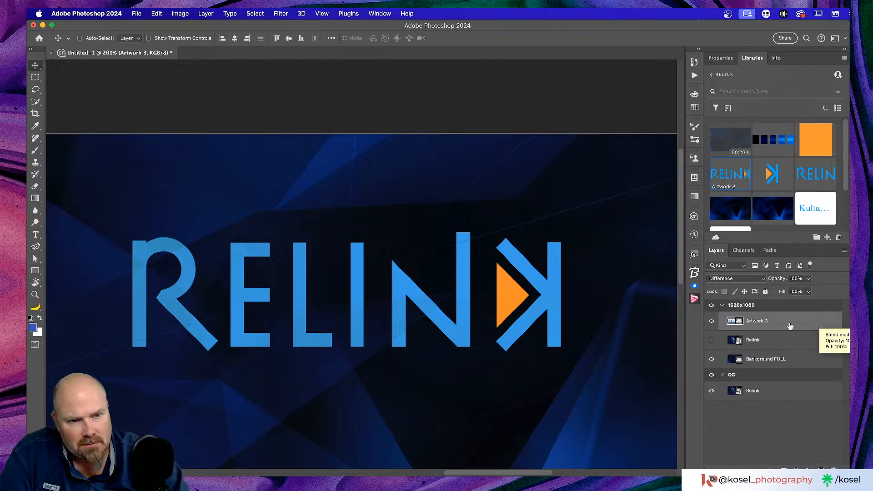
Make the original Relink title card layer visible again
{"action": "left_click", "coordinate": [710, 341]}
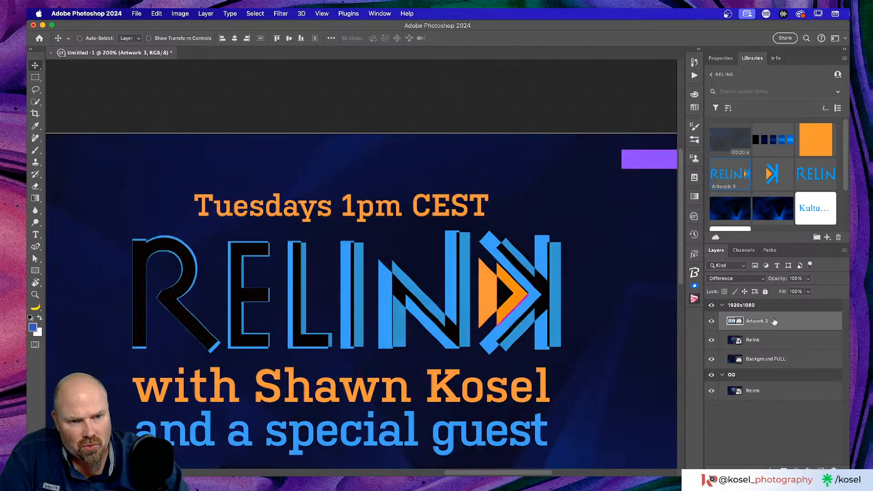
Delete the Artwork 3 logo layer and hide the Relink title card layer
{"action": "key", "text": "Delete"}
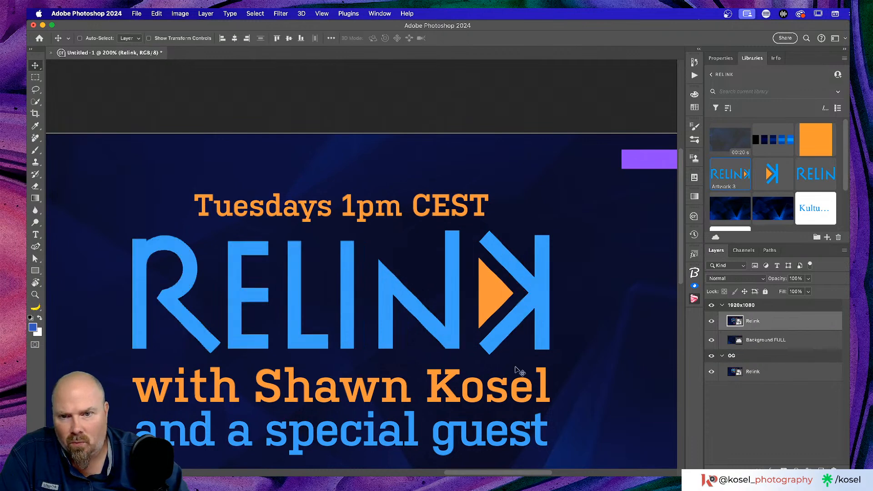
{"action": "scroll", "coordinate": [497, 362], "scroll_direction": "left", "scroll_amount": 2}
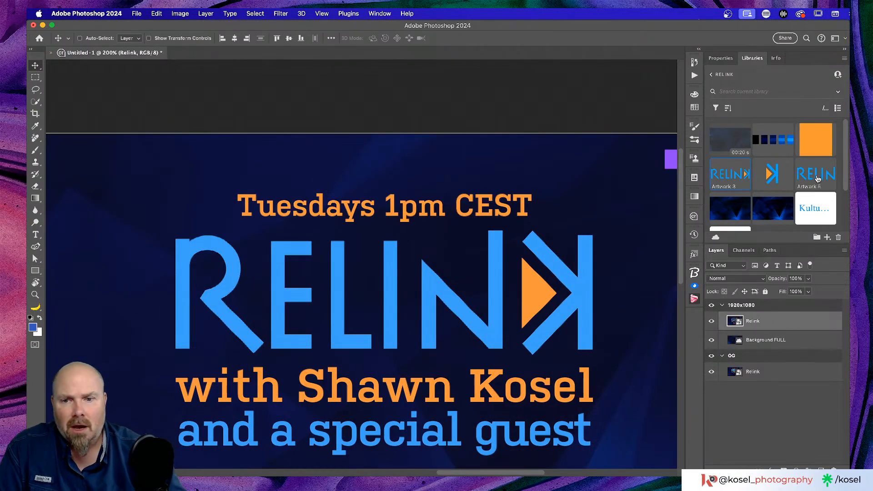
{"action": "key", "text": "super+minus"}
{"action": "key", "text": "super+minus"}
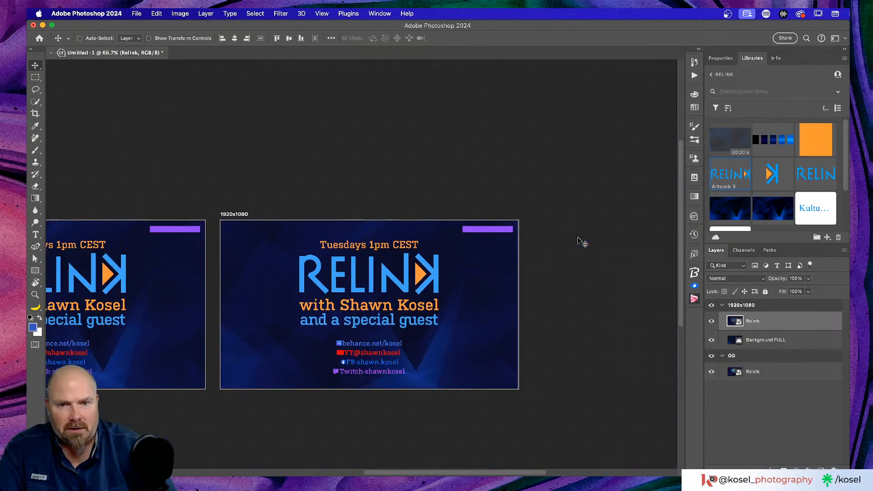
{"action": "left_click", "coordinate": [711, 321]}
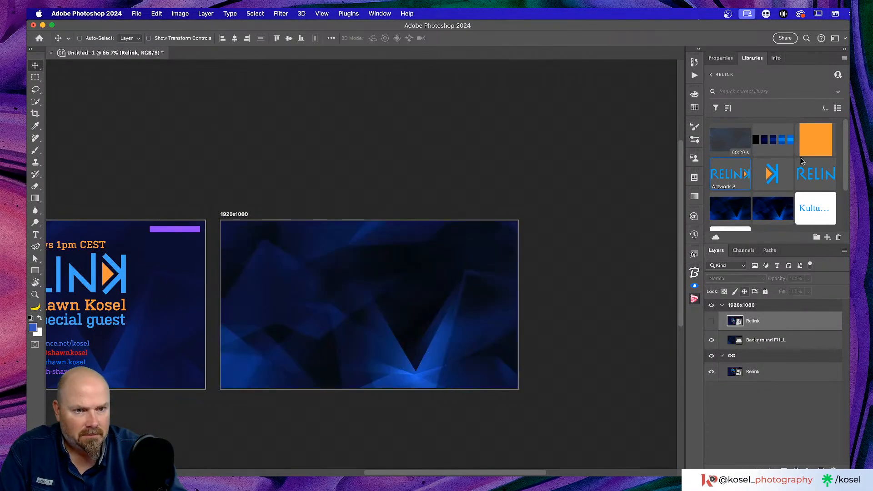
Place Artwork 3 from Libraries, undo it, then place the Artwork 5 RELIN letters instead
{"action": "left_click_drag", "start_coordinate": [729, 174], "coordinate": [278, 307]}
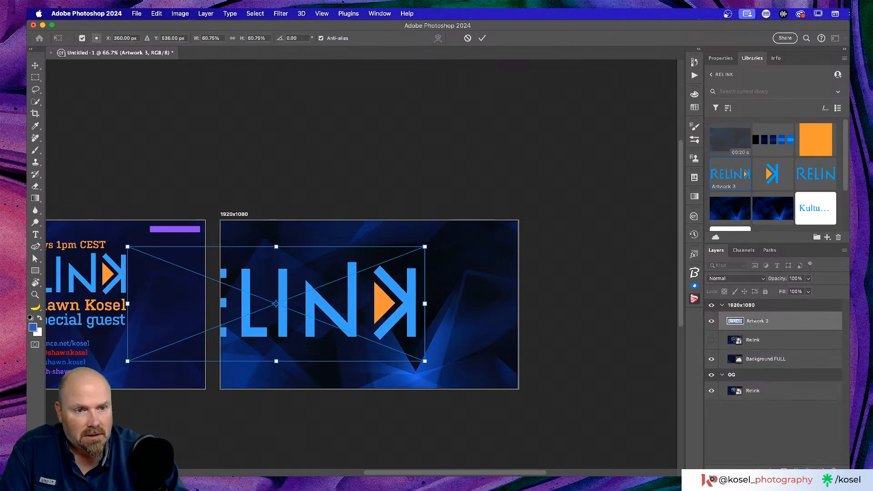
{"action": "key", "text": "Return"}
{"action": "key", "text": "BackSpace"}
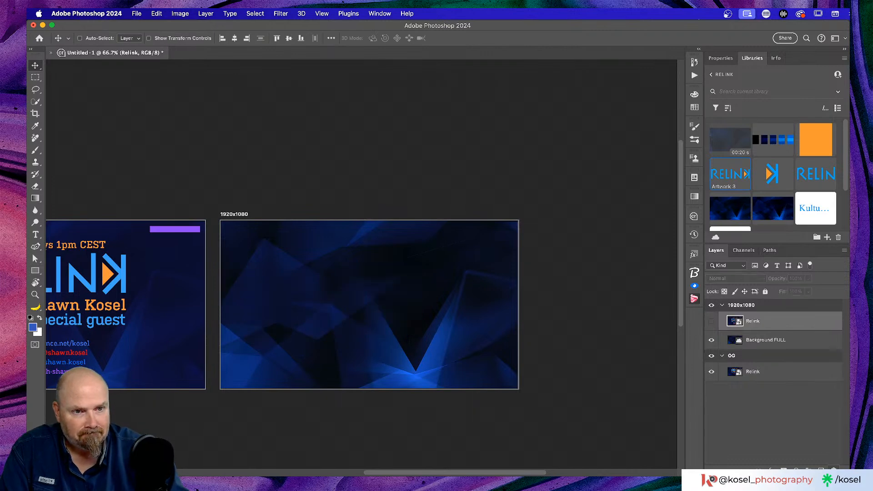
{"action": "left_click_drag", "start_coordinate": [815, 175], "coordinate": [284, 287]}
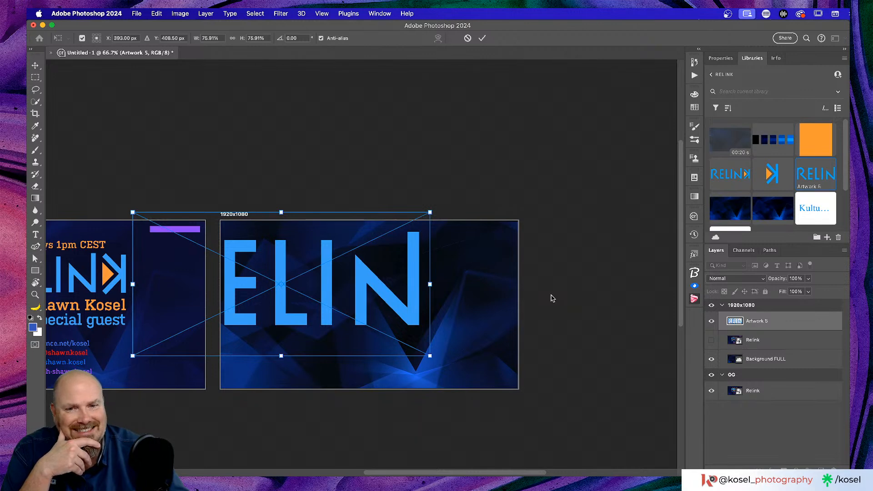
Commit RELIN, place the upright Artwork 4 arrow K, and shift RELIN right so the R shows
{"action": "left_click", "coordinate": [482, 38]}
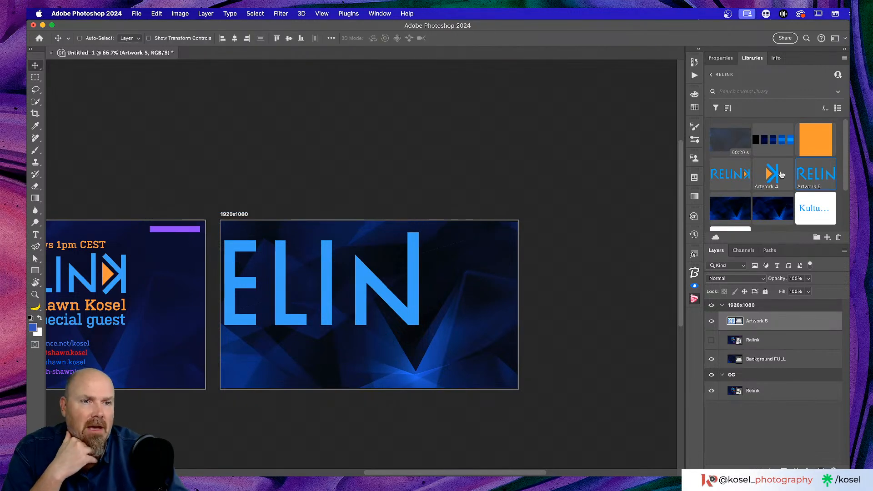
{"action": "left_click_drag", "start_coordinate": [782, 174], "coordinate": [486, 305]}
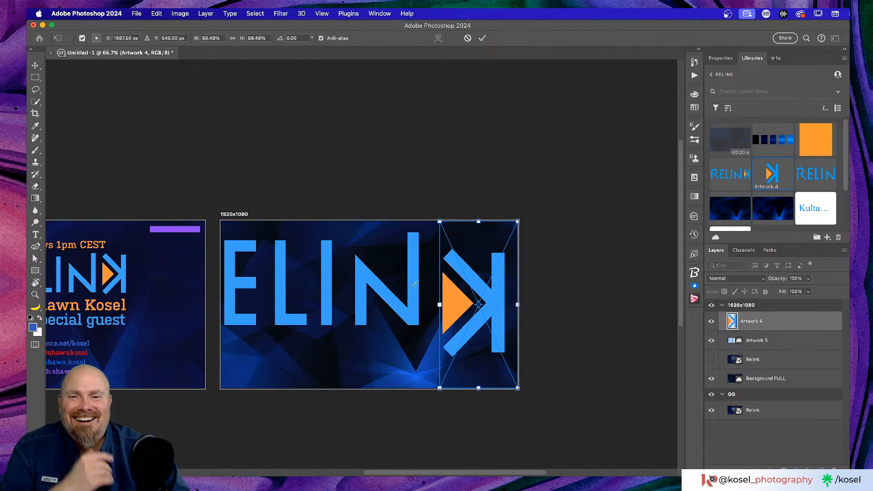
{"action": "left_click_drag", "start_coordinate": [362, 296], "coordinate": [448, 410]}
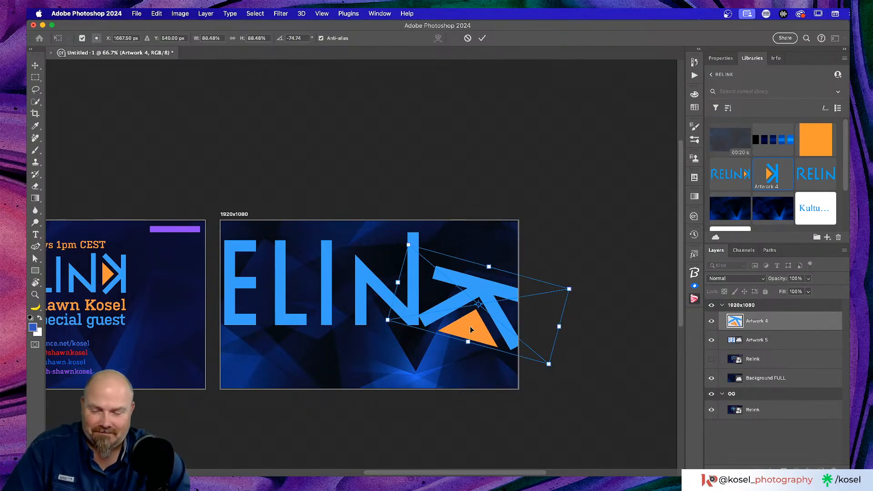
{"action": "key", "text": "ctrl+z"}
{"action": "left_click", "coordinate": [481, 39]}
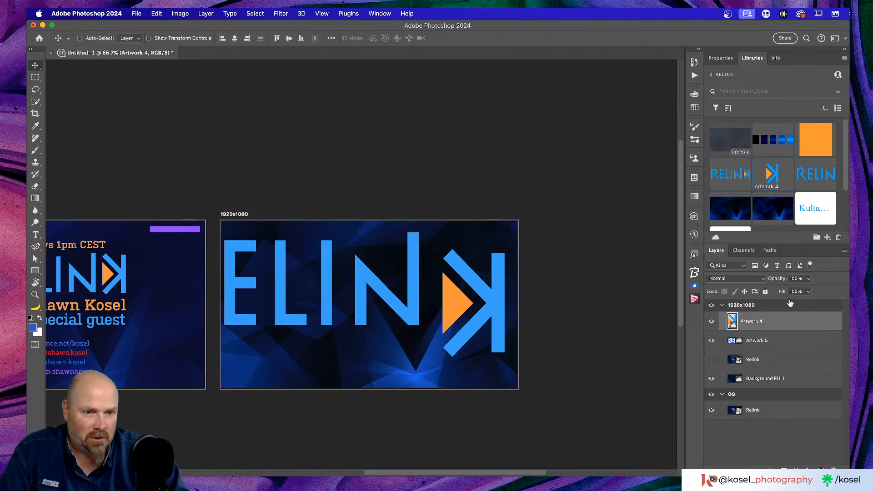
{"action": "left_click", "coordinate": [791, 341]}
{"action": "left_click_drag", "start_coordinate": [371, 283], "coordinate": [439, 304]}
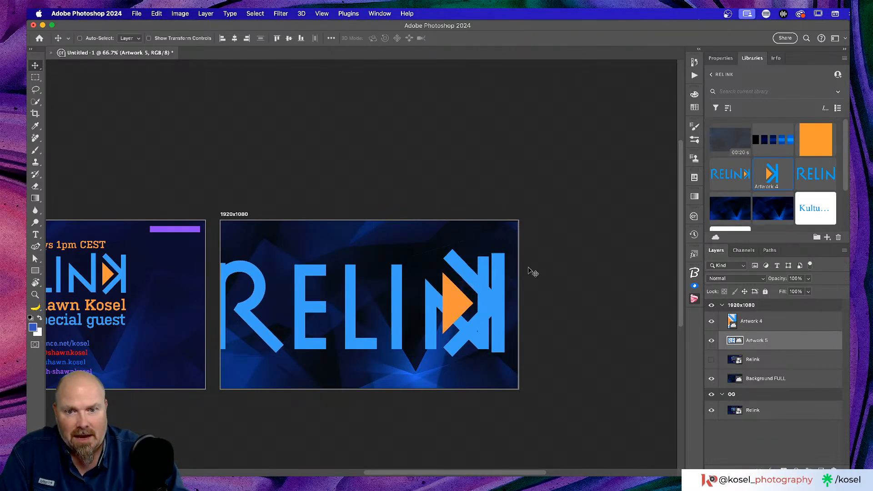
Select the RELIN letters and arrow K together, scale them to about 75% and move them toward centre
{"action": "key", "text": "super+equal"}
{"action": "key", "text": "super+equal"}
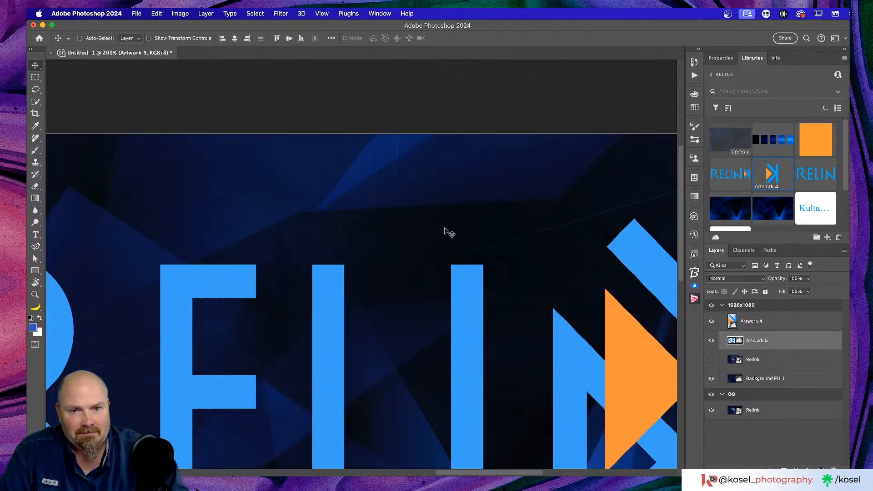
{"action": "scroll", "coordinate": [460, 234], "scroll_direction": "down", "scroll_amount": 10}
{"action": "scroll", "coordinate": [439, 223], "scroll_direction": "up", "scroll_amount": 7}
{"action": "scroll", "coordinate": [438, 223], "scroll_direction": "right", "scroll_amount": 5}
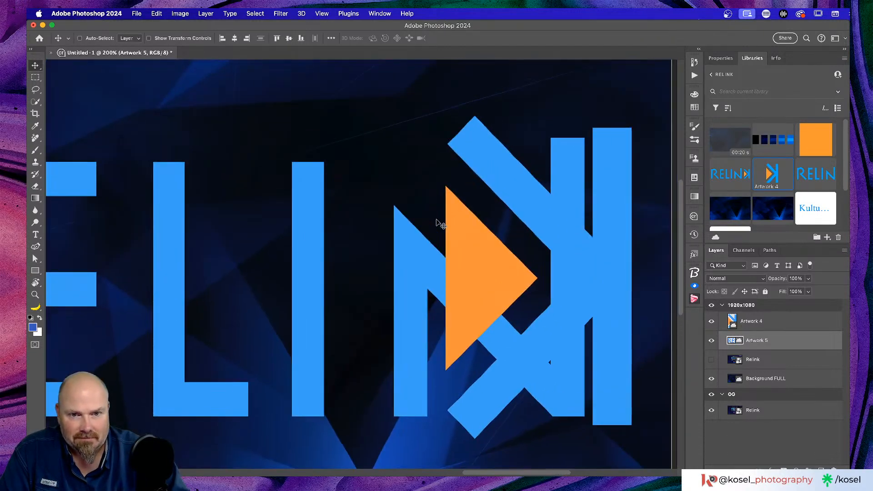
{"action": "left_click", "coordinate": [789, 322], "text": "shift"}
{"action": "key", "text": "super+0"}
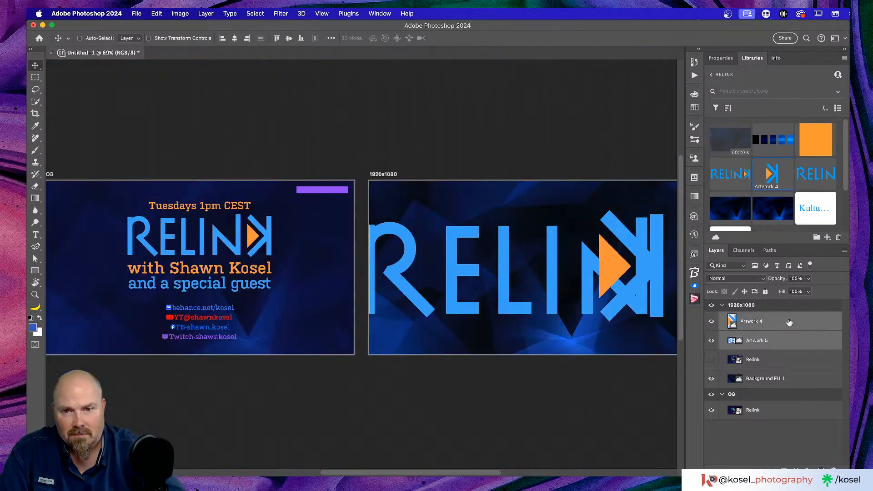
{"action": "scroll", "coordinate": [541, 286], "scroll_direction": "right", "scroll_amount": 5}
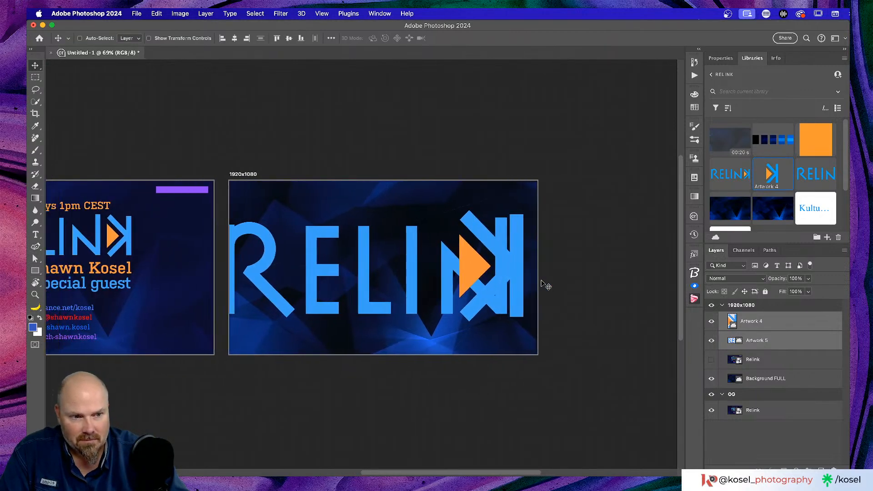
{"action": "key", "text": "super+t"}
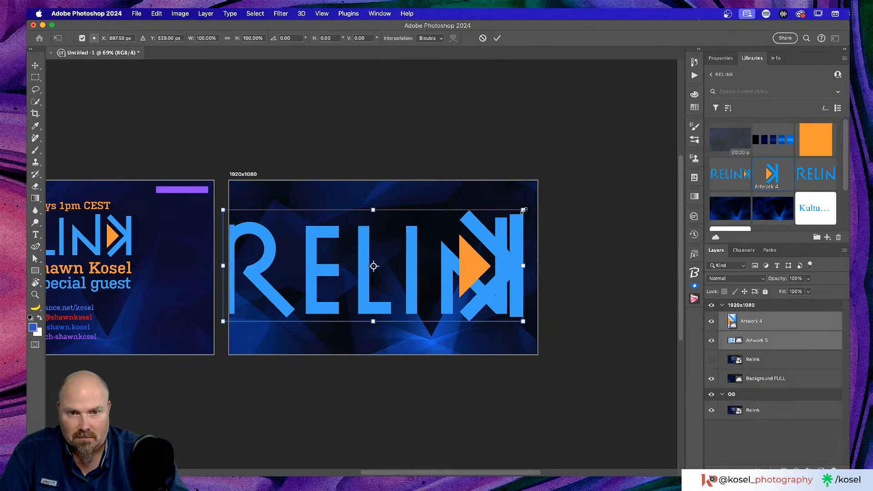
{"action": "left_click_drag", "start_coordinate": [524, 210], "coordinate": [452, 244]}
{"action": "left_click_drag", "start_coordinate": [332, 267], "coordinate": [350, 249]}
{"action": "left_click", "coordinate": [789, 349]}
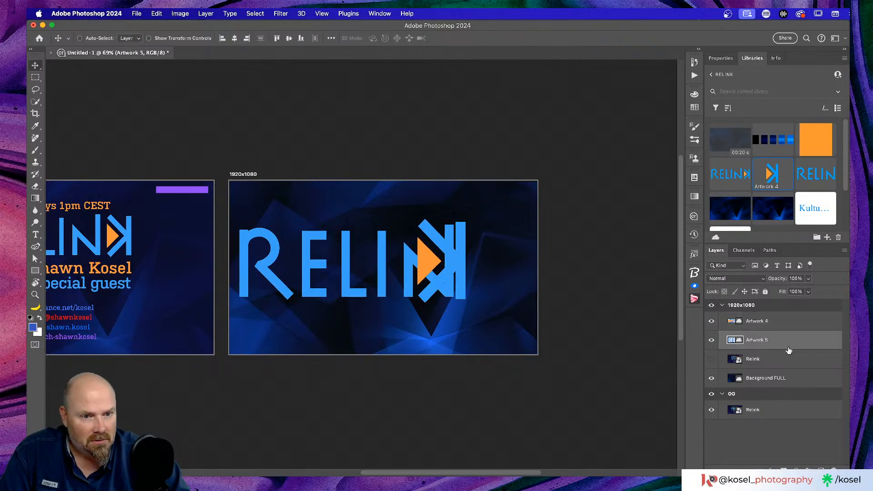
Move the arrow K right, away from the N, and check spacing at 100%
{"action": "left_click", "coordinate": [793, 326]}
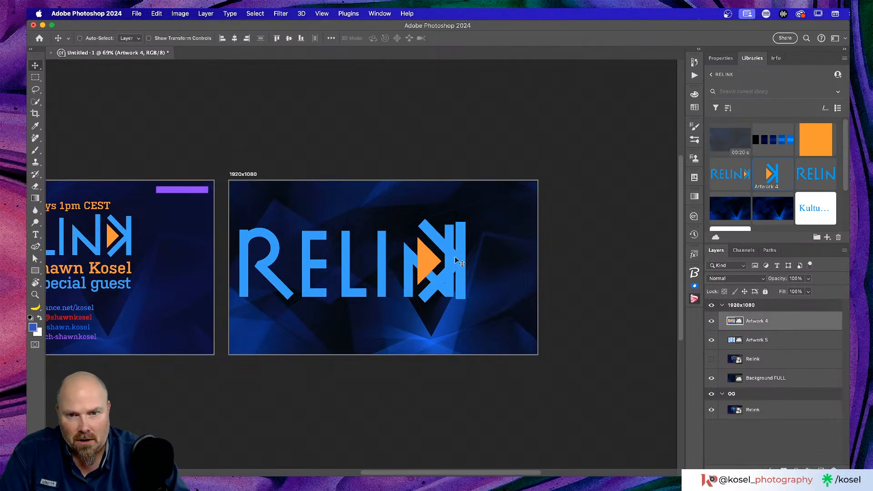
{"action": "left_click_drag", "start_coordinate": [459, 258], "coordinate": [503, 258]}
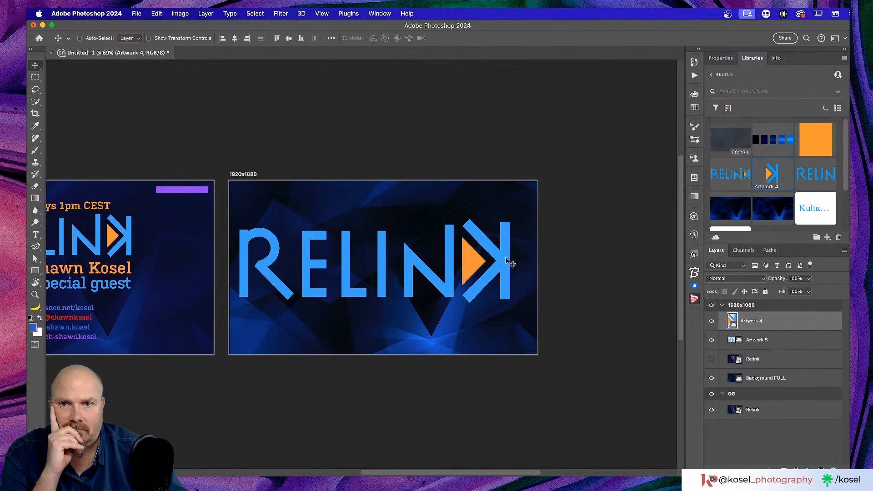
{"action": "key", "text": "super+equal"}
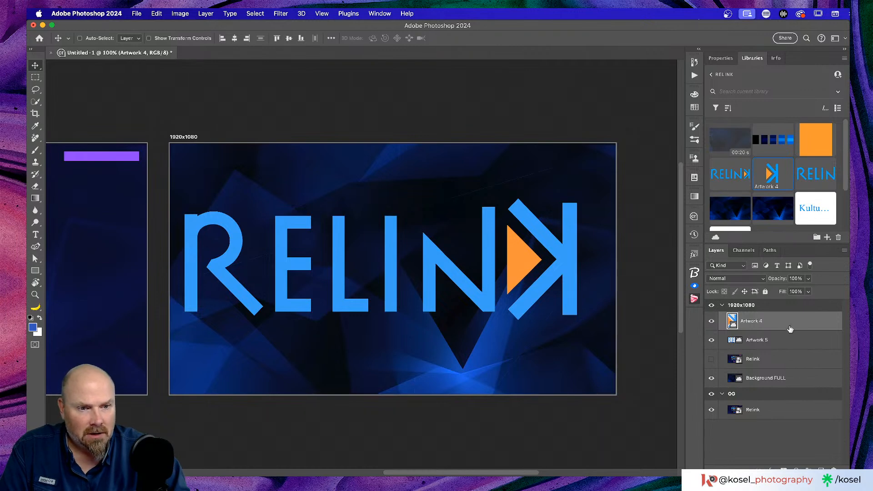
Move the arrow K left toward the N and shrink it slightly
{"action": "key", "text": "super+t"}
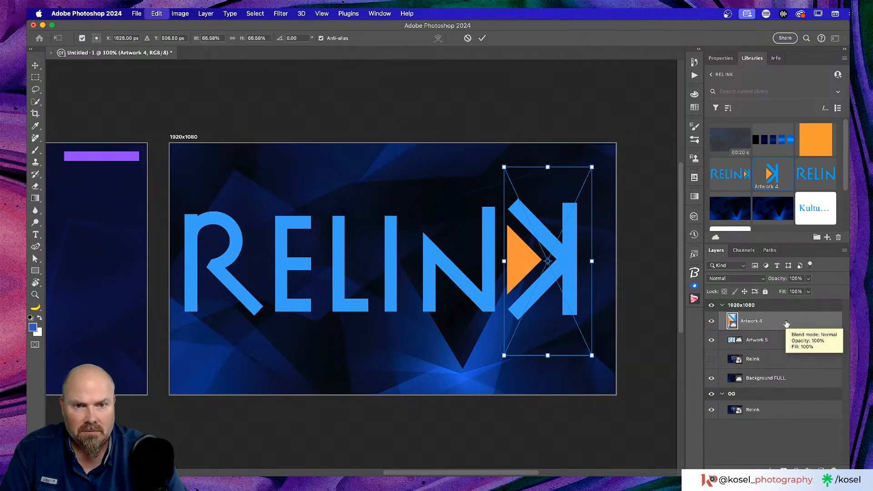
{"action": "left_click_drag", "start_coordinate": [564, 238], "coordinate": [465, 241]}
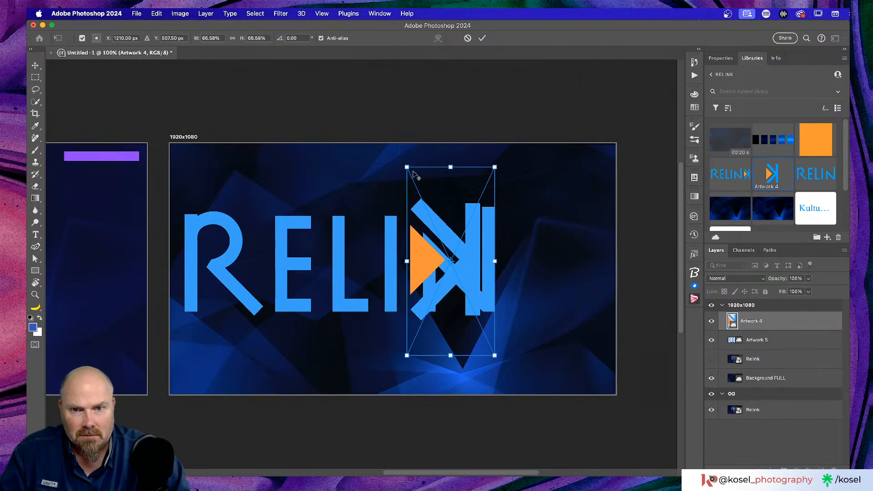
{"action": "left_click_drag", "start_coordinate": [407, 168], "coordinate": [410, 172]}
{"action": "key", "text": "super+equal"}
{"action": "key", "text": "super+equal"}
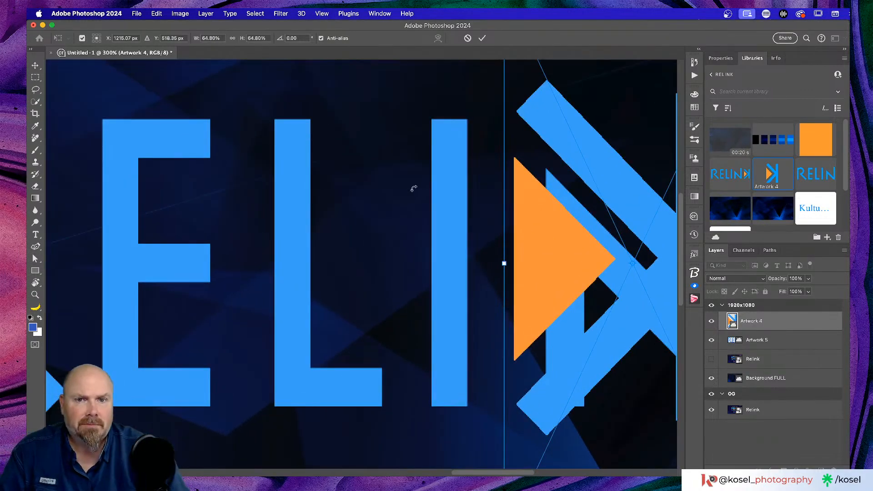
{"action": "scroll", "coordinate": [413, 188], "scroll_direction": "right", "scroll_amount": 10}
{"action": "scroll", "coordinate": [414, 188], "scroll_direction": "down", "scroll_amount": 3}
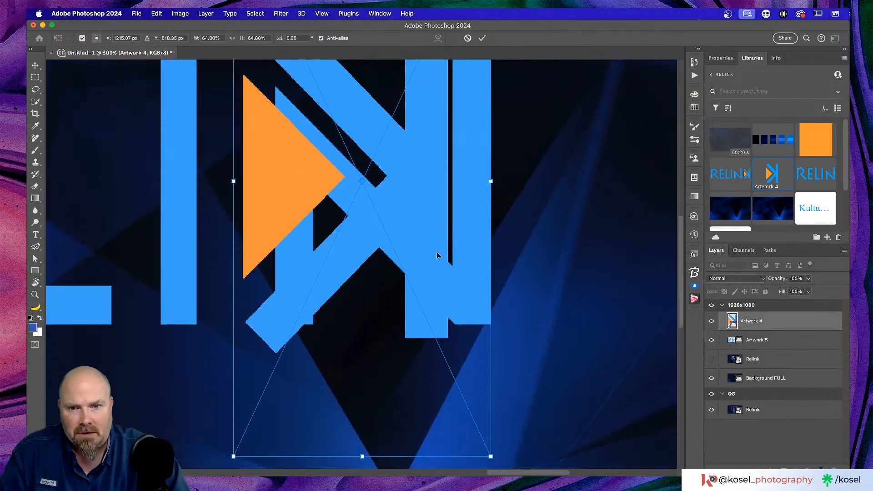
Scale the K to about 62.7%, set it right after RELIN, commit, and show the rulers
{"action": "left_click_drag", "start_coordinate": [231, 456], "coordinate": [241, 440]}
{"action": "scroll", "coordinate": [618, 362], "scroll_direction": "up", "scroll_amount": 3}
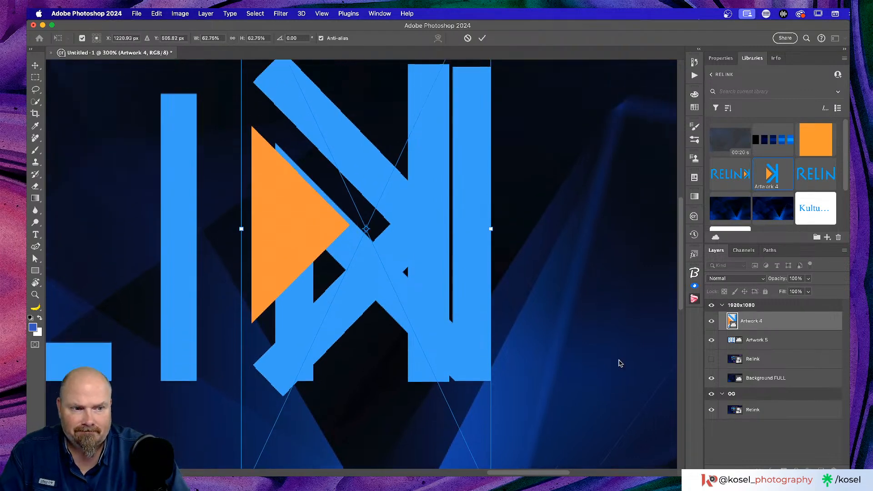
{"action": "key", "text": "super+minus"}
{"action": "key", "text": "super+minus"}
{"action": "key", "text": "super+minus"}
{"action": "key", "text": "super+minus"}
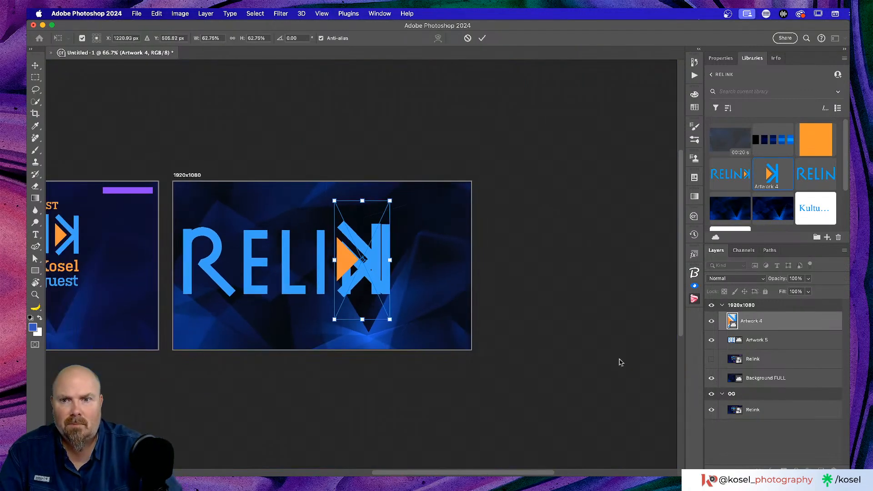
{"action": "left_click_drag", "start_coordinate": [379, 252], "coordinate": [440, 247]}
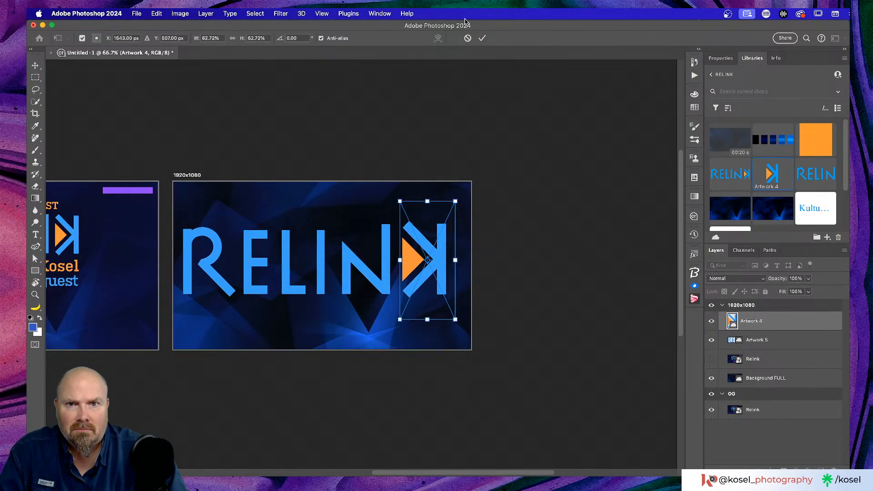
{"action": "left_click", "coordinate": [483, 38]}
{"action": "key", "text": "super+r"}
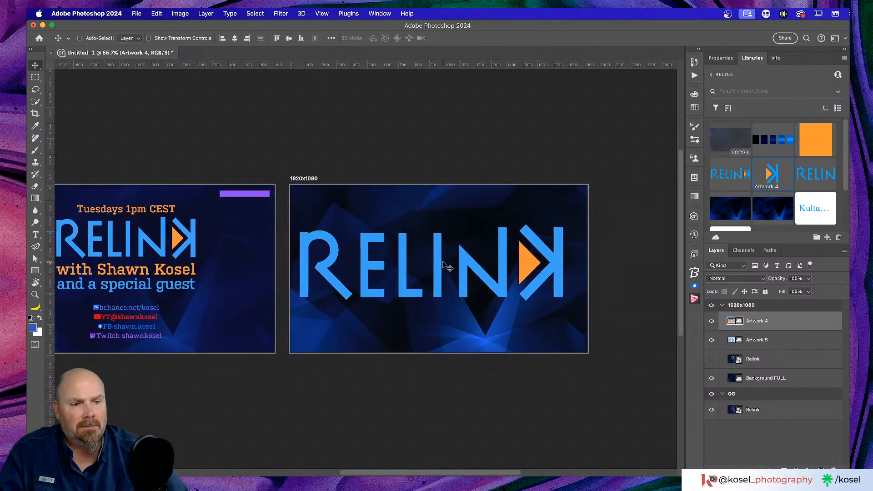
Add a horizontal guide at Y 319 px along the top of the letters
{"action": "key", "text": "super+1"}
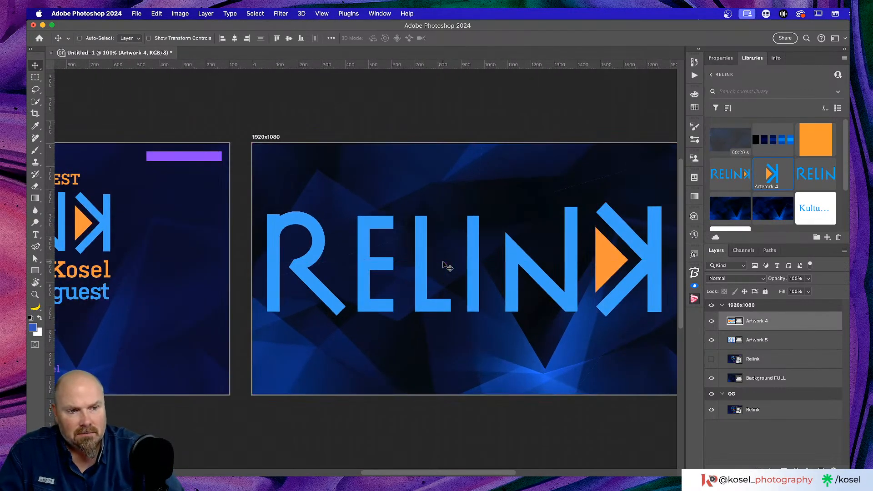
{"action": "scroll", "coordinate": [425, 263], "scroll_direction": "right", "scroll_amount": 2}
{"action": "left_click_drag", "start_coordinate": [436, 65], "coordinate": [401, 216]}
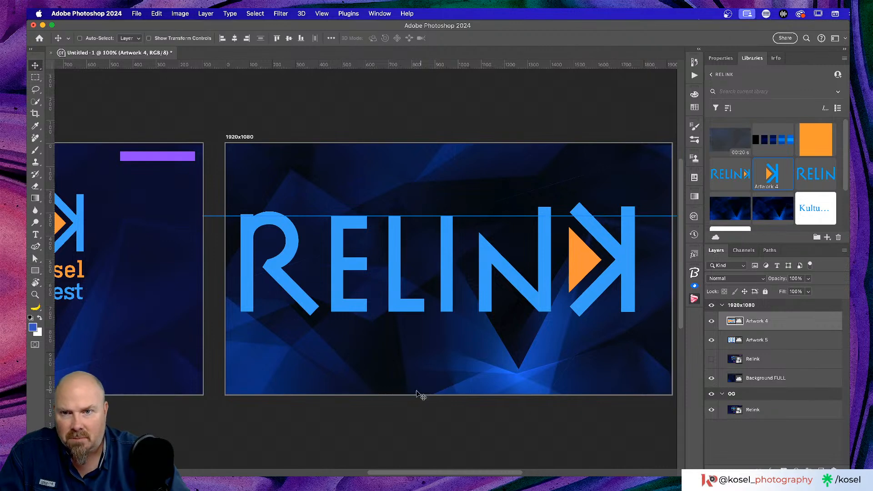
Add a second guide at about Y 724 px along the letters' bottom edge, then free-transform the arrow K
{"action": "left_click_drag", "start_coordinate": [465, 65], "coordinate": [429, 312]}
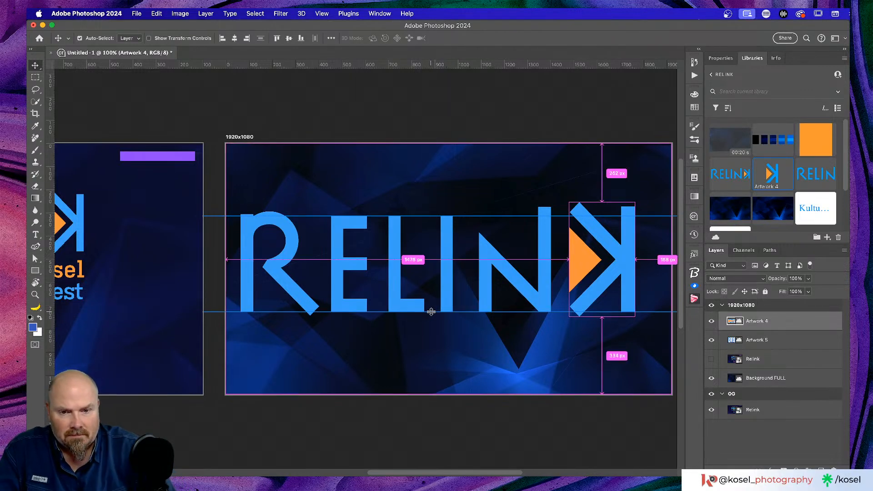
{"action": "key", "text": "super+equal"}
{"action": "key", "text": "super+equal"}
{"action": "scroll", "coordinate": [432, 315], "scroll_direction": "down", "scroll_amount": 3}
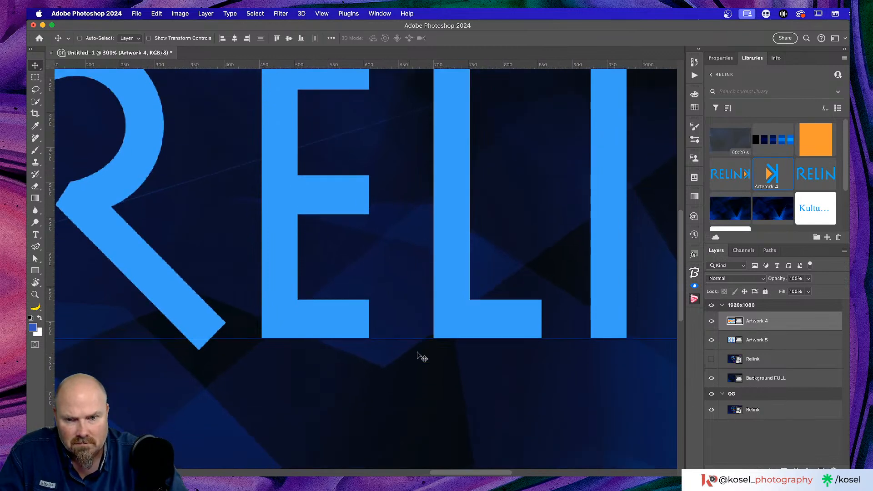
{"action": "left_click_drag", "start_coordinate": [409, 339], "coordinate": [410, 338]}
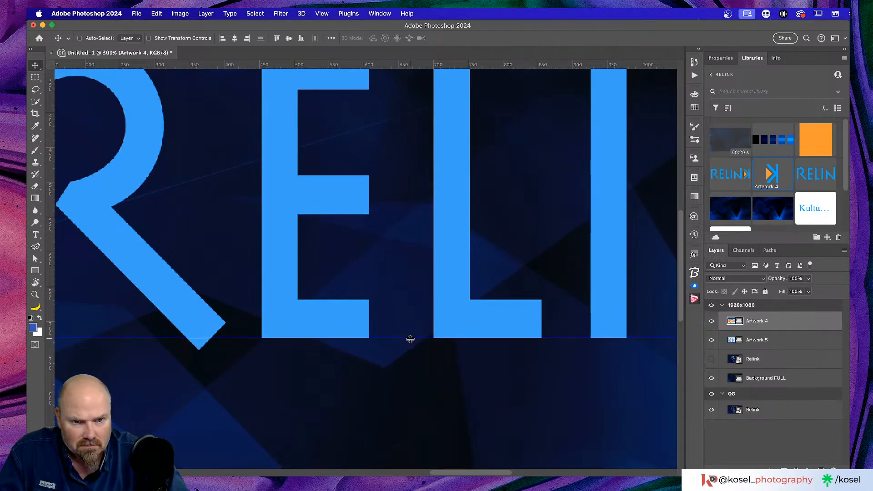
{"action": "scroll", "coordinate": [433, 367], "scroll_direction": "right", "scroll_amount": 3}
{"action": "scroll", "coordinate": [433, 367], "scroll_direction": "up", "scroll_amount": 1}
{"action": "scroll", "coordinate": [433, 362], "scroll_direction": "up", "scroll_amount": 5}
{"action": "scroll", "coordinate": [433, 363], "scroll_direction": "right", "scroll_amount": 1}
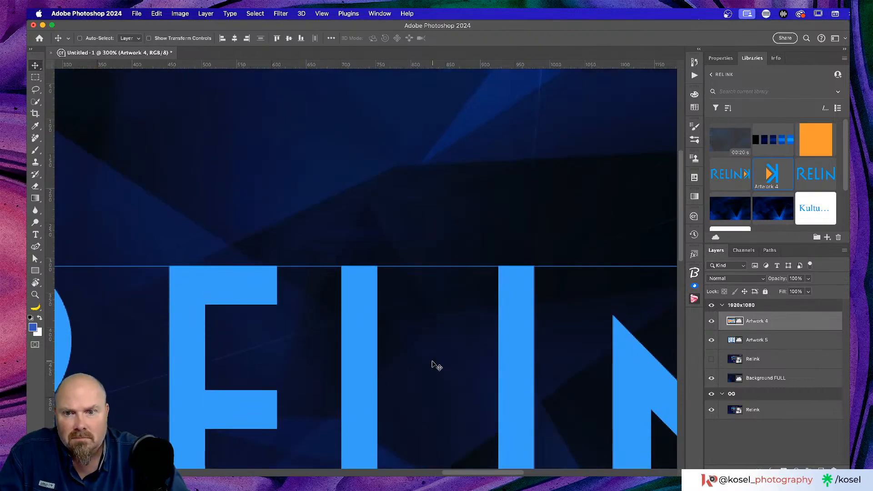
{"action": "scroll", "coordinate": [436, 365], "scroll_direction": "right", "scroll_amount": 10}
{"action": "scroll", "coordinate": [436, 366], "scroll_direction": "down", "scroll_amount": 2}
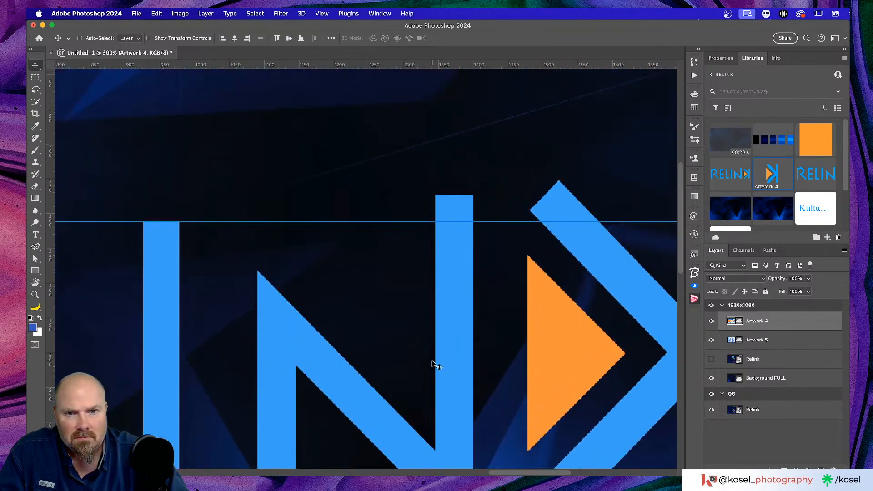
{"action": "scroll", "coordinate": [436, 366], "scroll_direction": "right", "scroll_amount": 4}
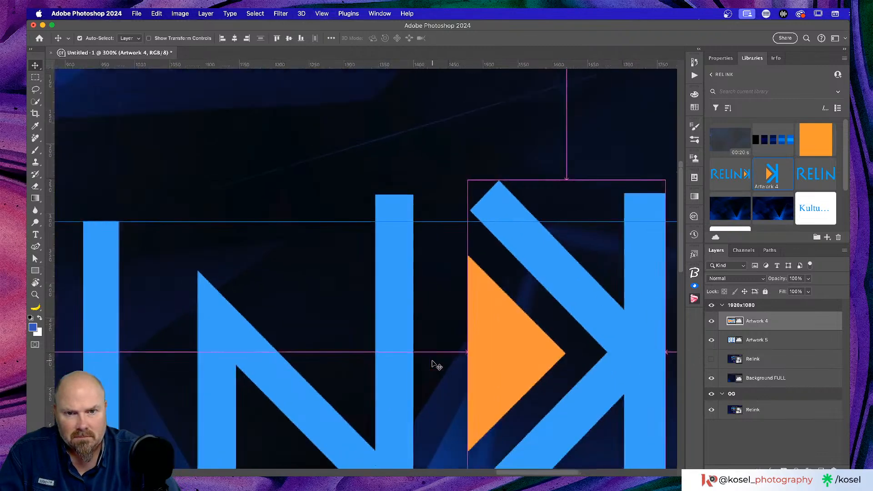
{"action": "key", "text": "super+1"}
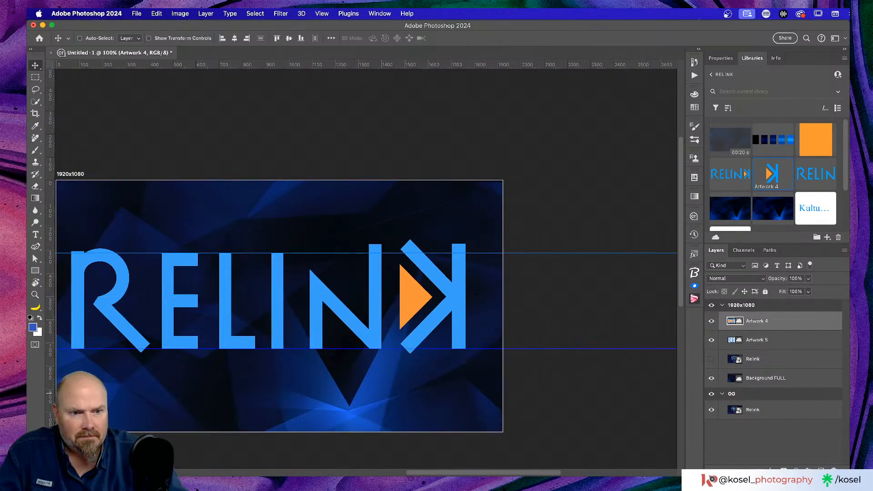
{"action": "key", "text": "super+t"}
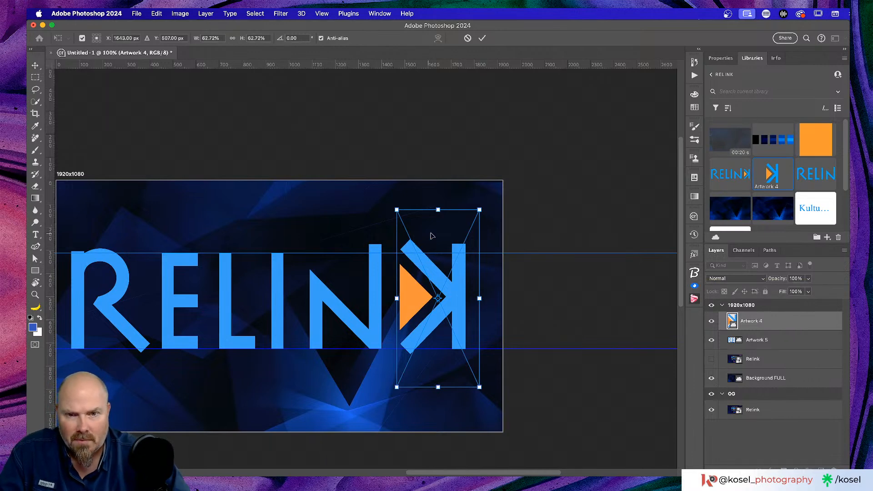
Move the arrow K up and left and shrink it to about 59%
{"action": "left_click_drag", "start_coordinate": [457, 321], "coordinate": [455, 318]}
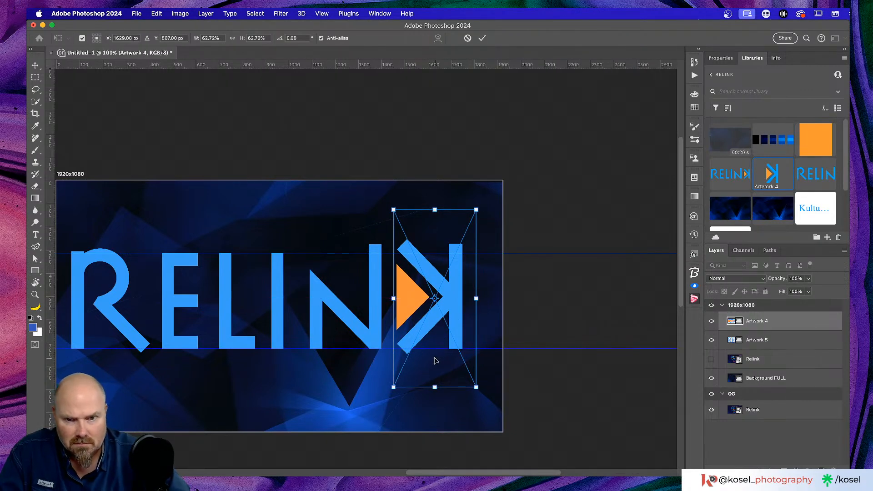
{"action": "key", "text": "Up"}
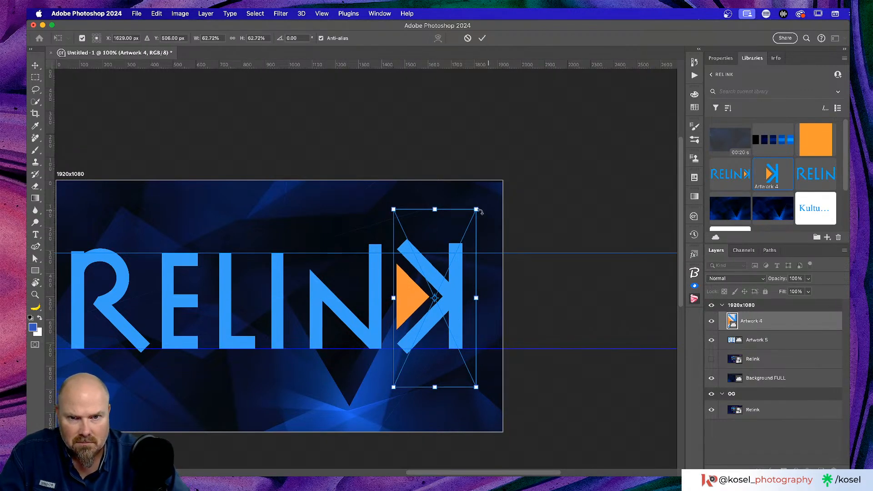
{"action": "left_click_drag", "start_coordinate": [476, 209], "coordinate": [471, 219]}
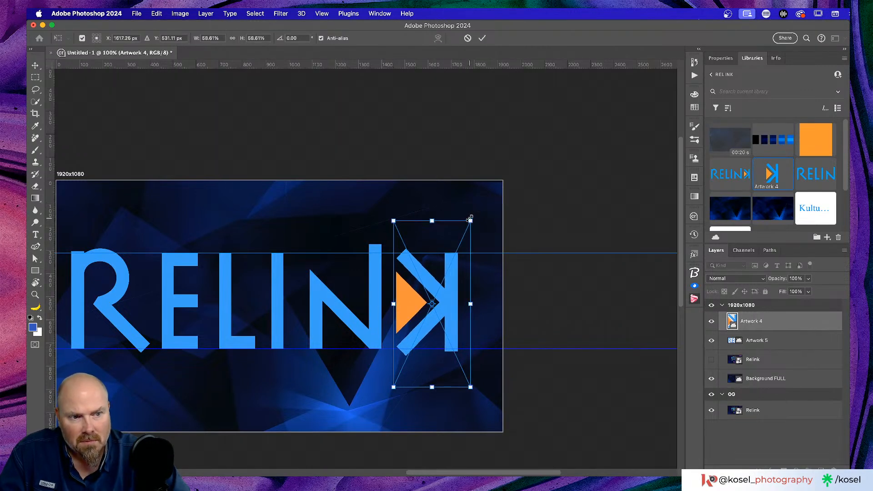
{"action": "left_click_drag", "start_coordinate": [394, 387], "coordinate": [395, 384]}
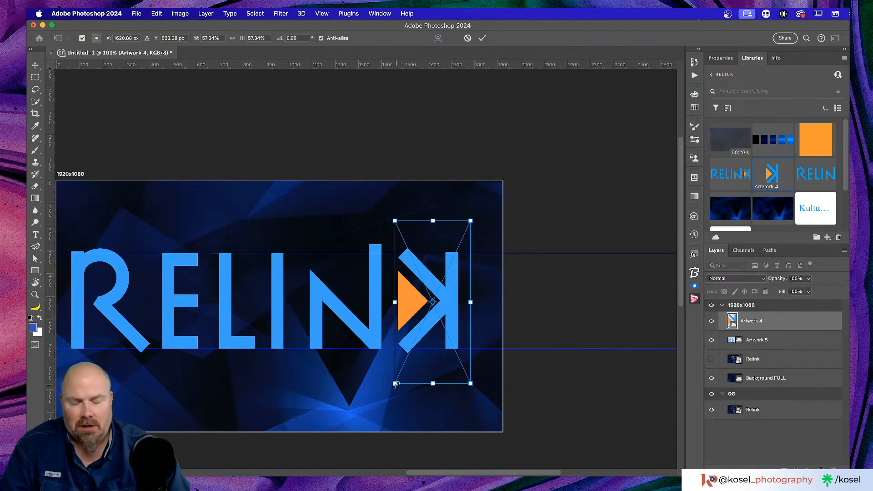
{"action": "scroll", "coordinate": [735, 175], "scroll_direction": "up", "scroll_amount": 3}
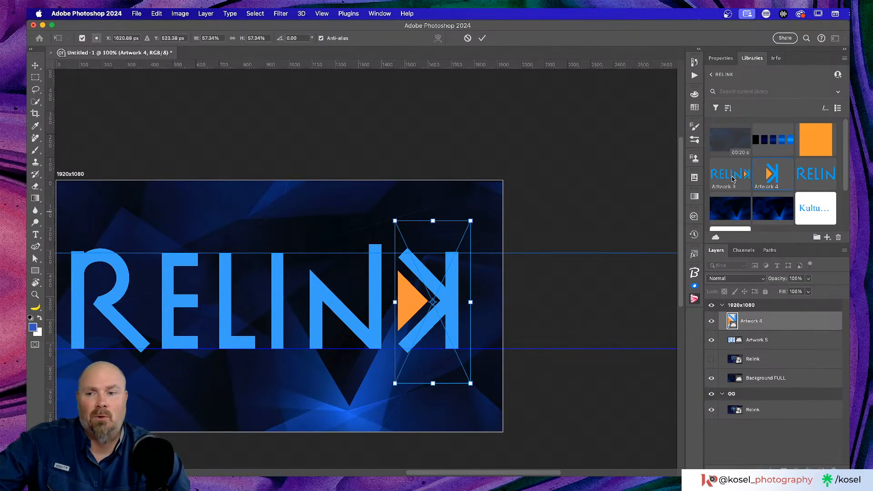
{"action": "scroll", "coordinate": [530, 270], "scroll_direction": "left", "scroll_amount": 3}
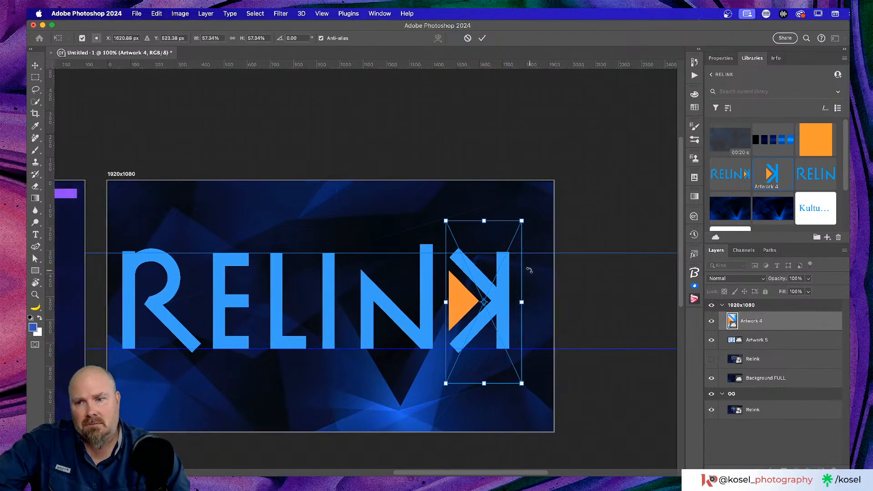
{"action": "scroll", "coordinate": [530, 271], "scroll_direction": "left", "scroll_amount": 3}
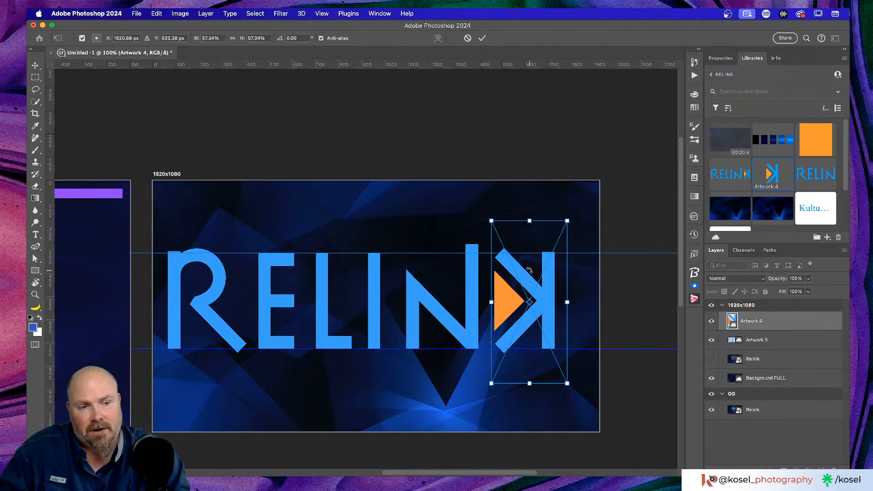
{"action": "scroll", "coordinate": [517, 270], "scroll_direction": "right", "scroll_amount": 3}
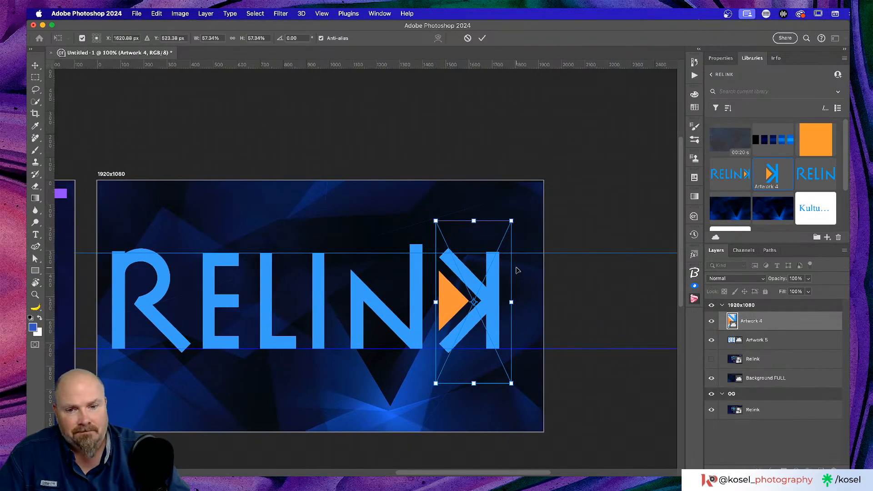
Scale the arrow K to about 56.4%, nudge it level with the letters, and commit
{"action": "key", "text": "super+equal"}
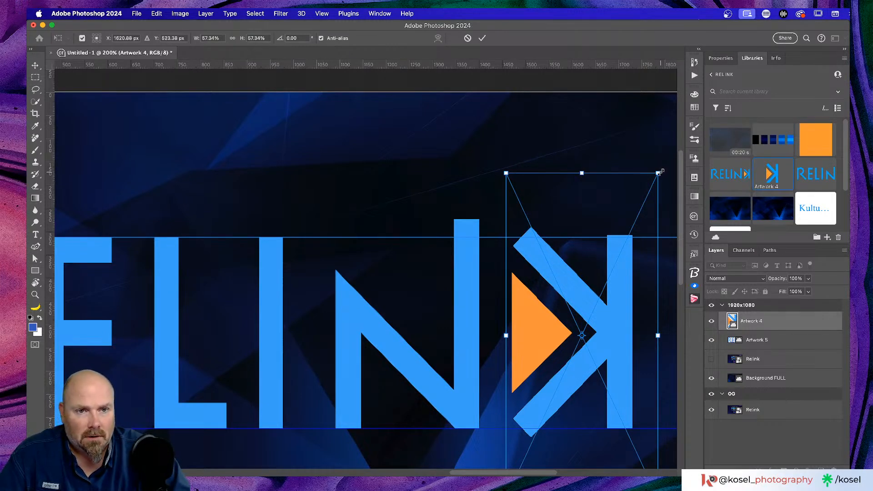
{"action": "left_click_drag", "start_coordinate": [661, 172], "coordinate": [655, 178]}
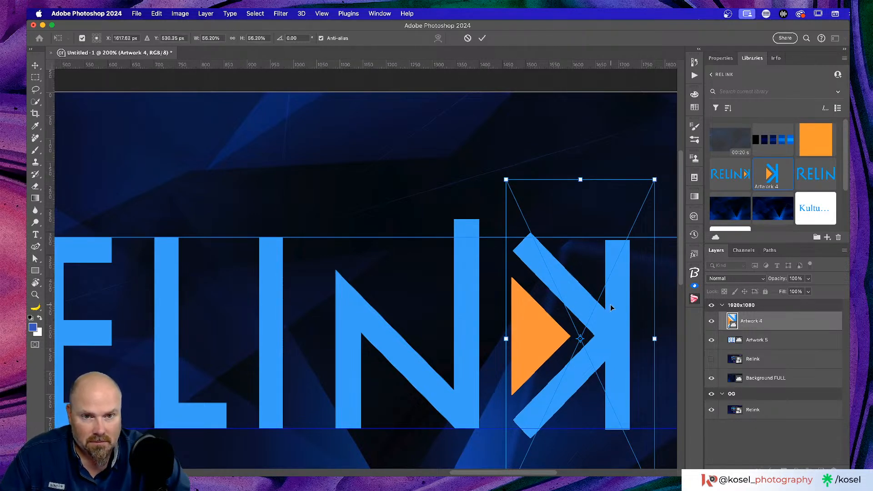
{"action": "key", "text": "Up"}
{"action": "key", "text": "Up"}
{"action": "key", "text": "Up"}
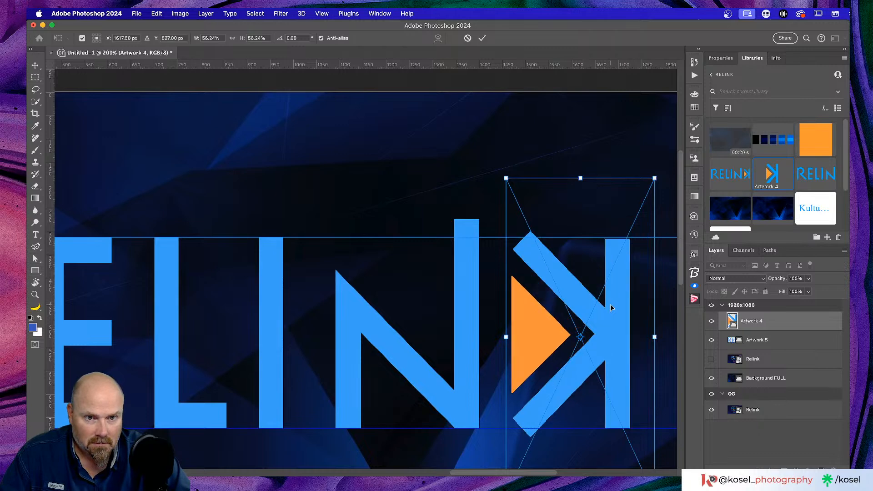
{"action": "key", "text": "Up"}
{"action": "key", "text": "Up"}
{"action": "key", "text": "Up"}
{"action": "key", "text": "Up"}
{"action": "key", "text": "Left"}
{"action": "key", "text": "Down"}
{"action": "key", "text": "Down"}
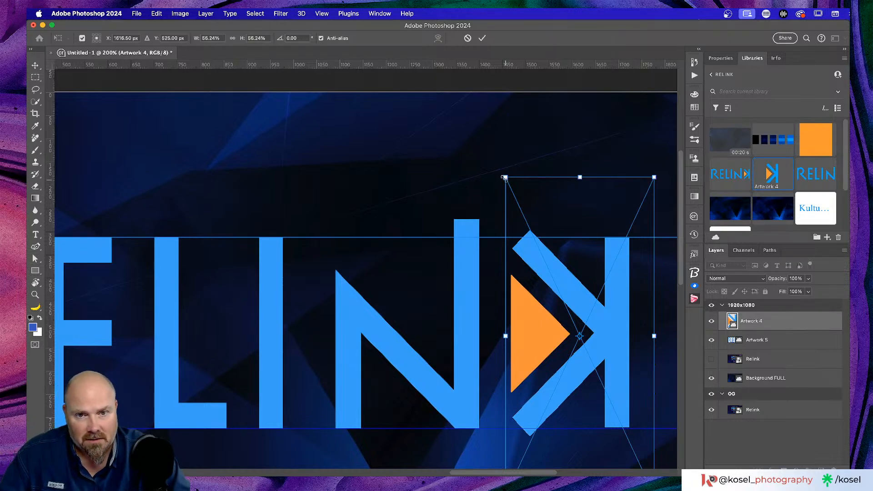
{"action": "left_click_drag", "start_coordinate": [505, 176], "coordinate": [506, 177]}
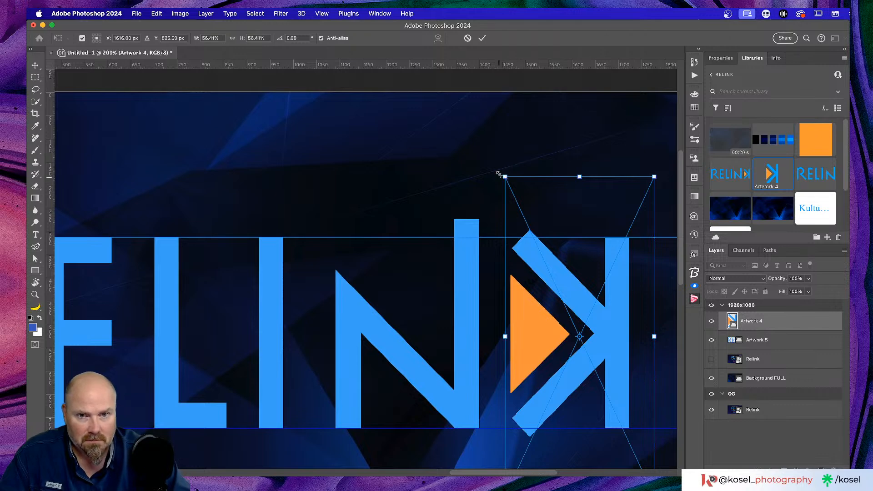
{"action": "left_click", "coordinate": [482, 38]}
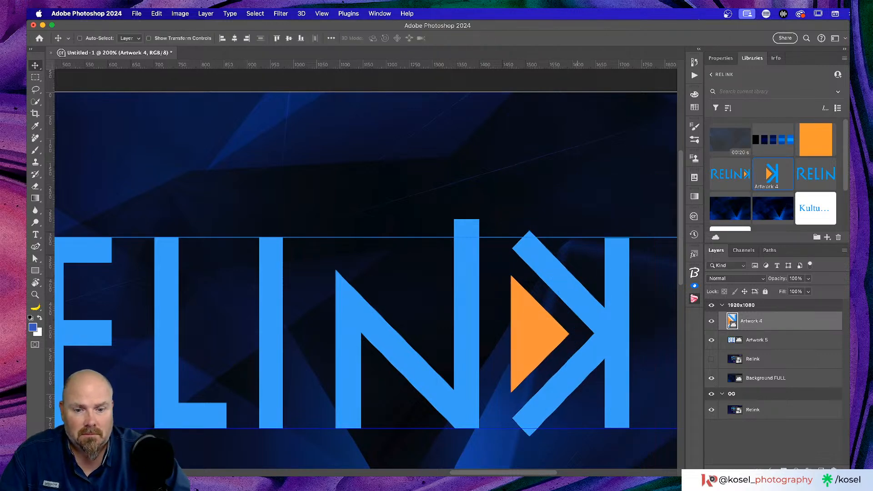
Launch Illustrator from the Creative Cloud menu-bar app and close the Creative Cloud window
{"action": "left_click", "coordinate": [800, 14]}
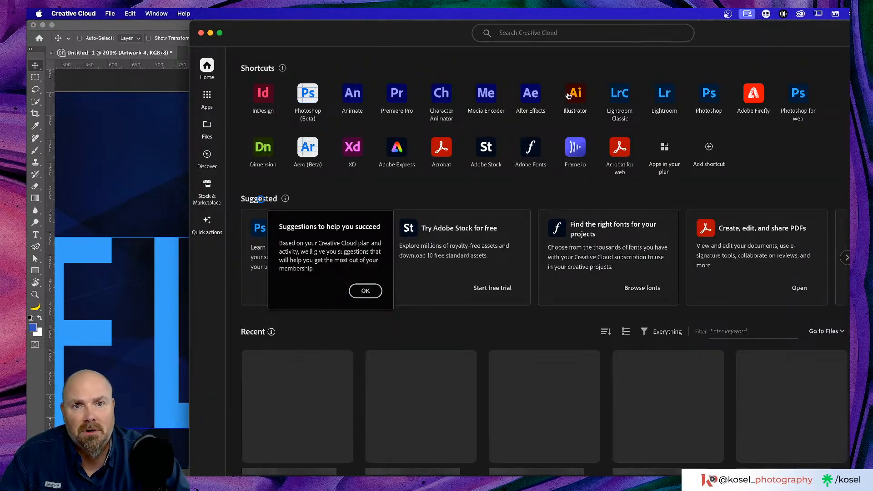
{"action": "left_click", "coordinate": [200, 33]}
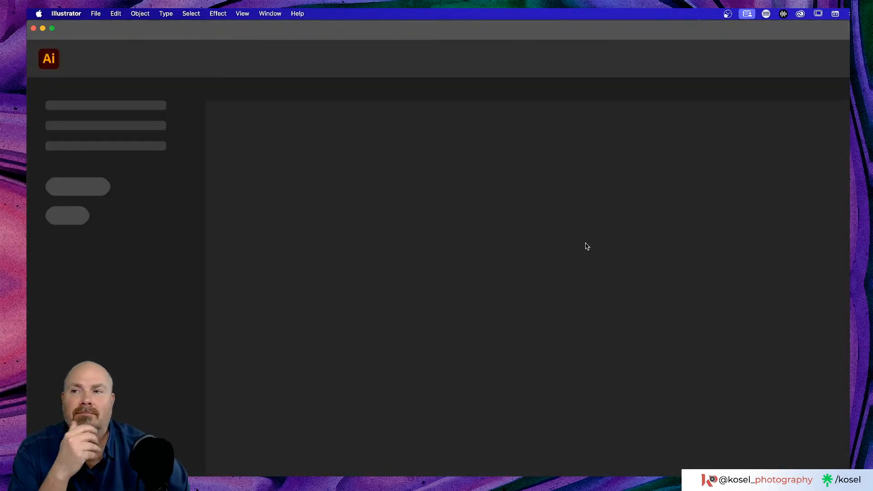
Enlarge the Illustrator Home window to fill the screen and open Relink moodboard.aic from Recent
{"action": "left_click_drag", "start_coordinate": [29, 22], "coordinate": [189, 15]}
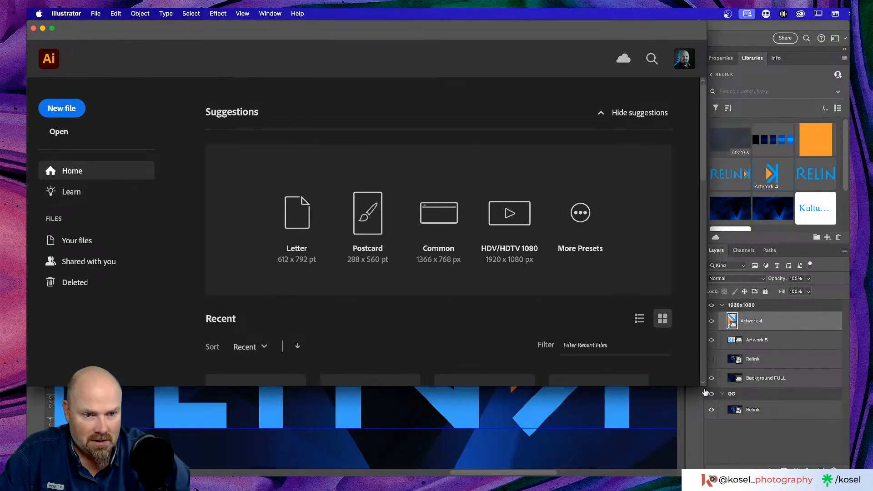
{"action": "left_click_drag", "start_coordinate": [706, 387], "coordinate": [850, 477]}
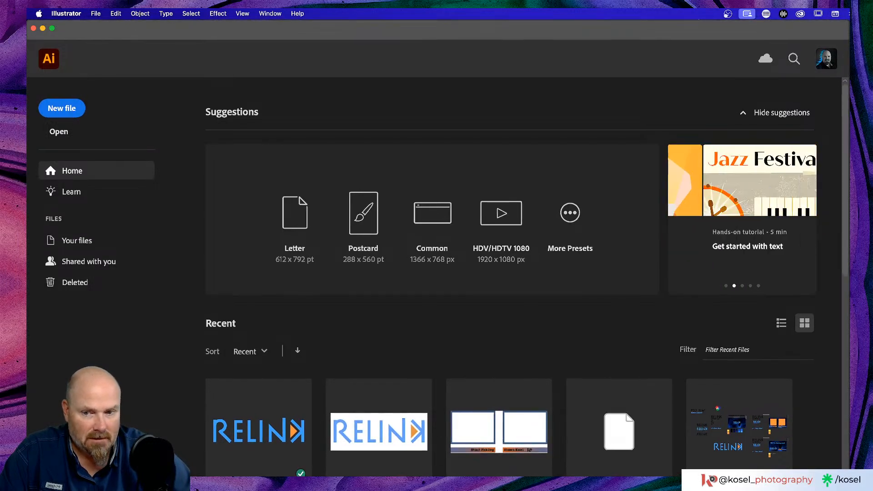
{"action": "scroll", "coordinate": [453, 377], "scroll_direction": "down", "scroll_amount": 10}
{"action": "scroll", "coordinate": [451, 376], "scroll_direction": "up", "scroll_amount": 10}
{"action": "scroll", "coordinate": [453, 374], "scroll_direction": "down", "scroll_amount": 5}
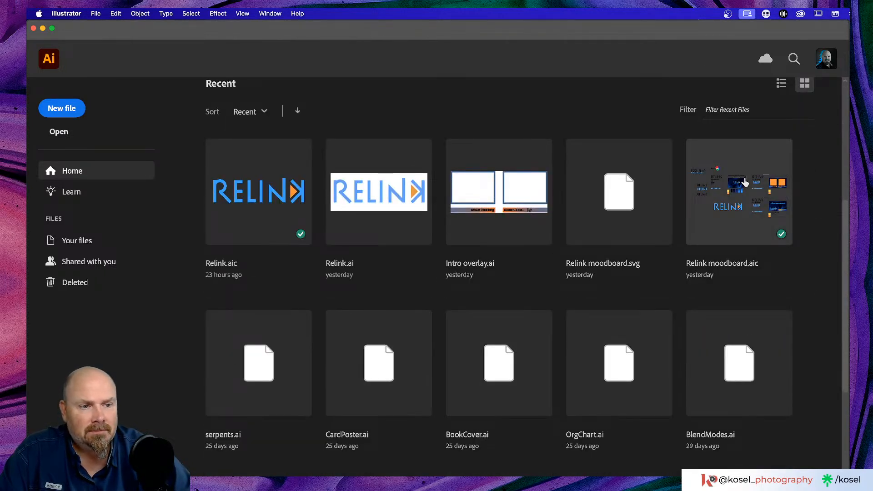
{"action": "left_click", "coordinate": [745, 182]}
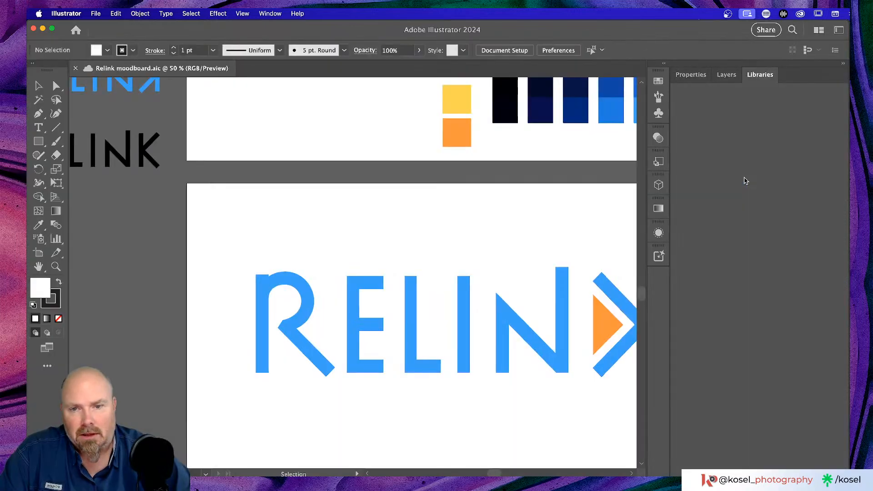
Zoom into the moodboard and pan to the P22 FLW and Kulturista font samples
{"action": "key", "text": "super+minus"}
{"action": "key", "text": "super+minus"}
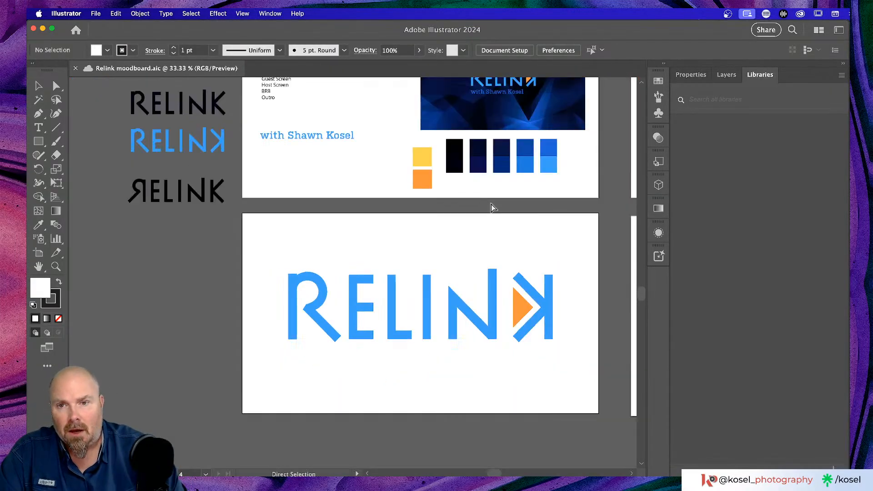
{"action": "scroll", "coordinate": [491, 209], "scroll_direction": "up", "scroll_amount": 5}
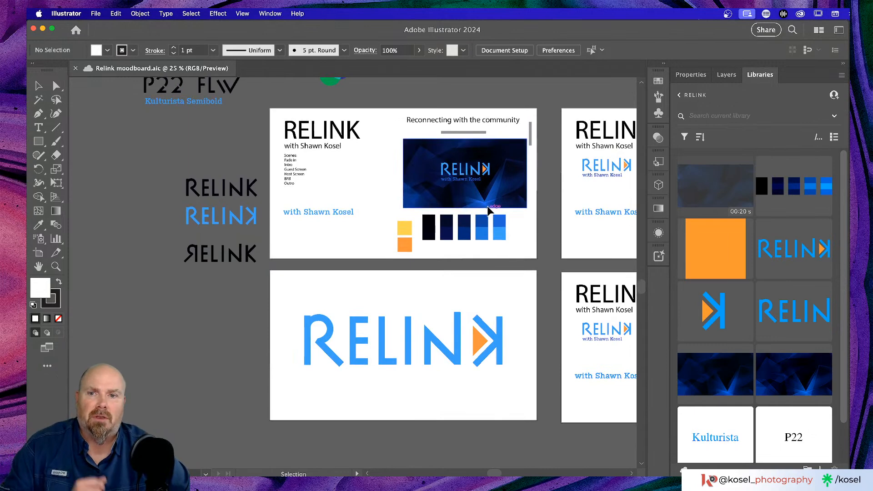
{"action": "key", "text": "super+plus"}
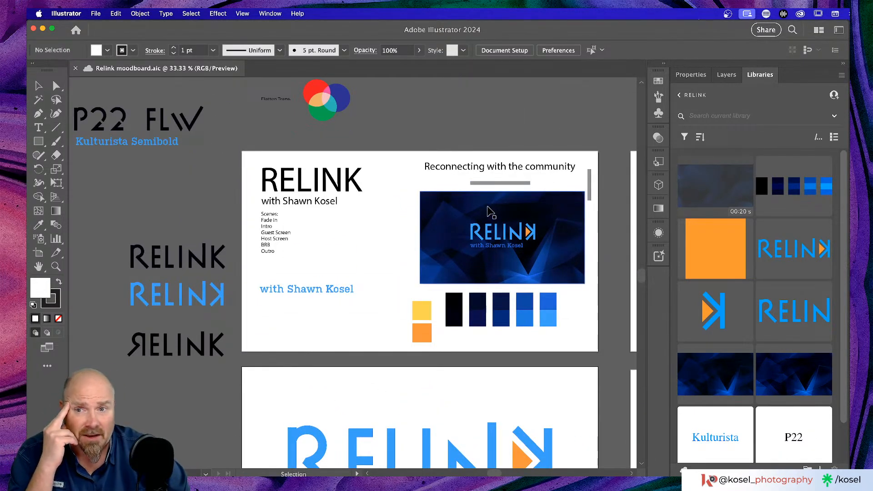
{"action": "scroll", "coordinate": [373, 219], "scroll_direction": "left", "scroll_amount": 2}
{"action": "key", "text": "super+plus"}
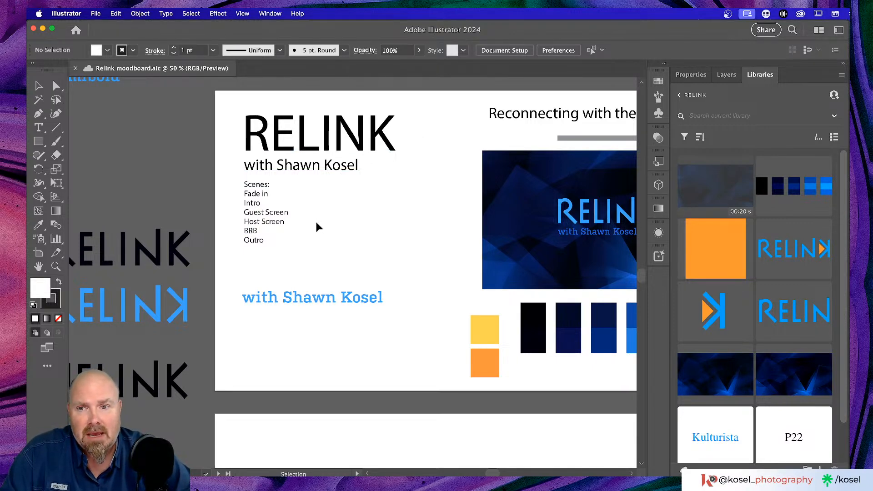
{"action": "key", "text": "h"}
{"action": "left_click_drag", "start_coordinate": [342, 243], "coordinate": [499, 267]}
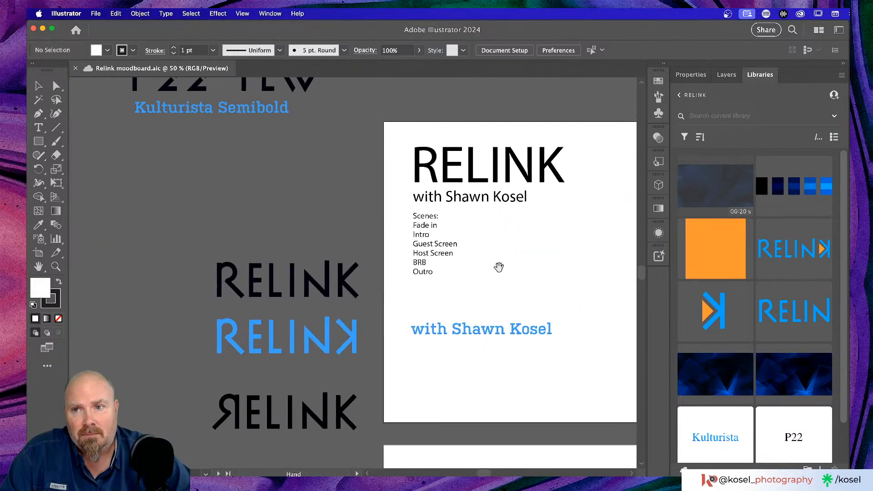
{"action": "left_click_drag", "start_coordinate": [214, 179], "coordinate": [347, 318]}
{"action": "key", "text": "v"}
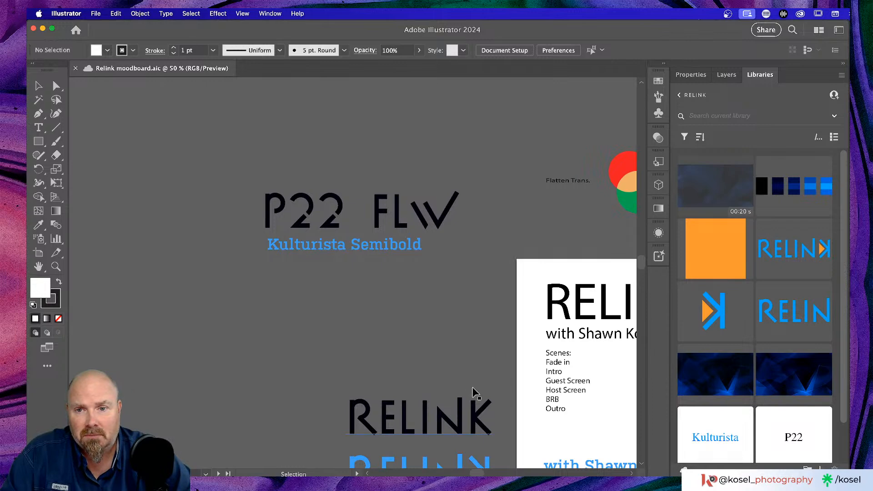
Pan past the RELINK variations, banners and lower-thirds to the large RELINK logo artboard
{"action": "key", "text": "h"}
{"action": "left_click_drag", "start_coordinate": [588, 400], "coordinate": [110, 288]}
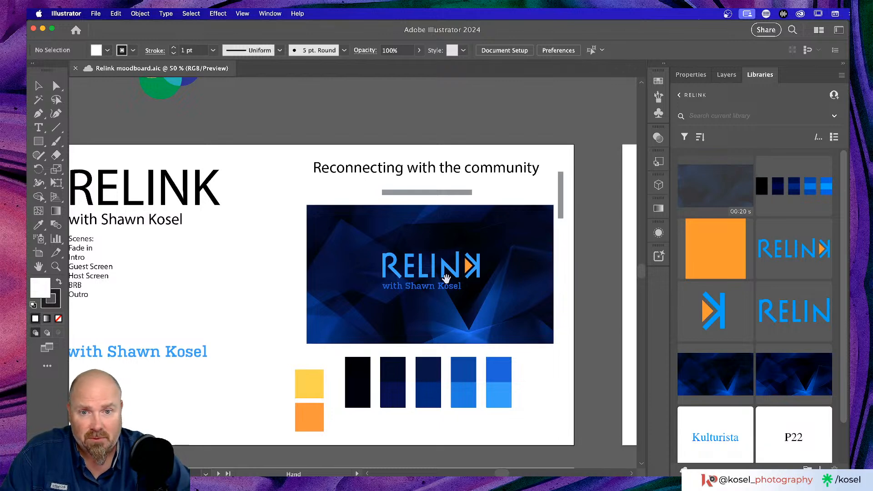
{"action": "left_click_drag", "start_coordinate": [201, 359], "coordinate": [524, 198]}
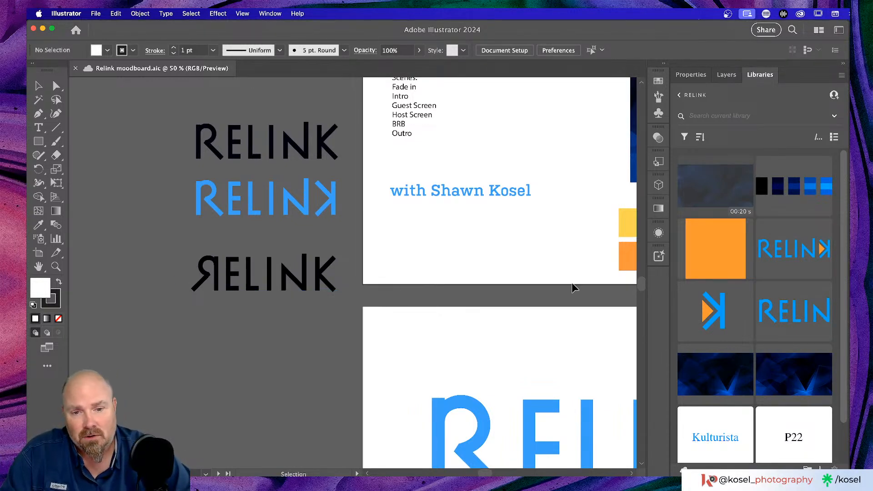
{"action": "left_click_drag", "start_coordinate": [594, 238], "coordinate": [315, 242]}
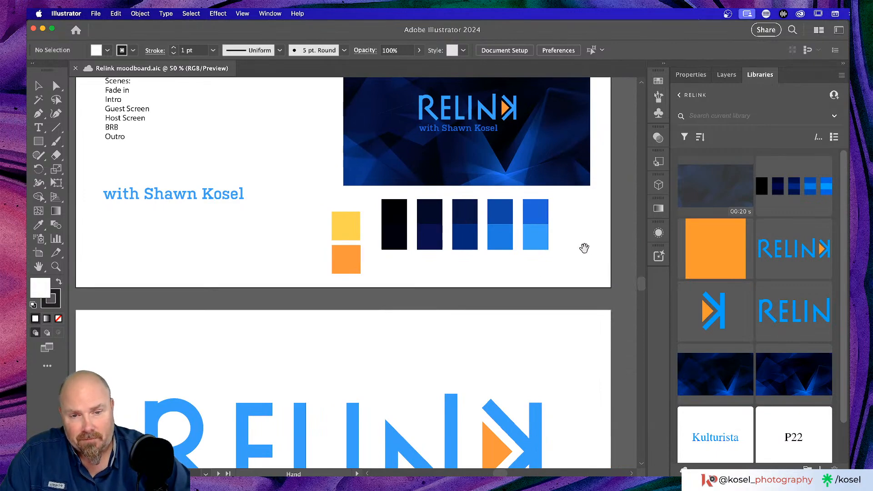
{"action": "left_click_drag", "start_coordinate": [582, 248], "coordinate": [156, 312]}
{"action": "left_click_drag", "start_coordinate": [488, 265], "coordinate": [355, 312]}
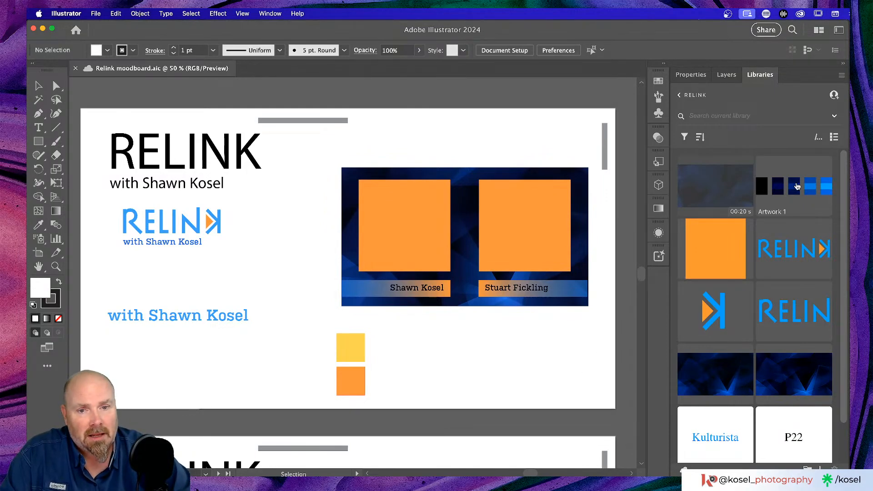
{"action": "left_click_drag", "start_coordinate": [204, 276], "coordinate": [671, 203]}
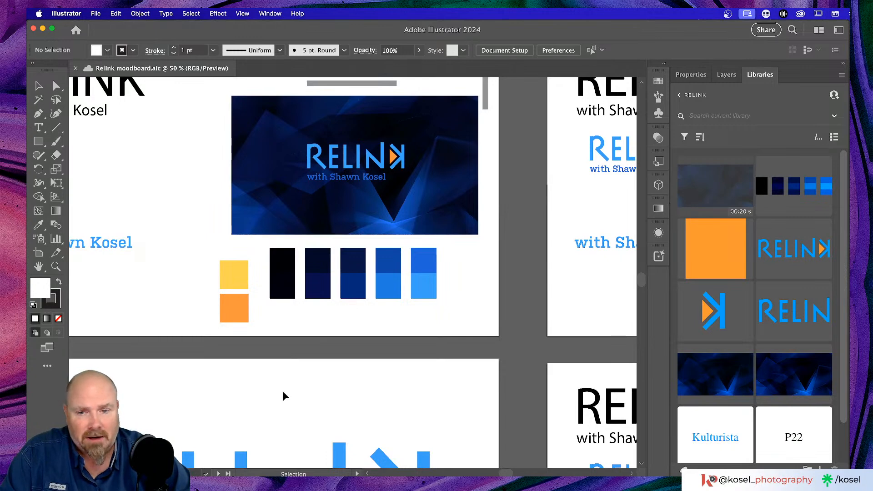
{"action": "left_click_drag", "start_coordinate": [298, 394], "coordinate": [298, 285]}
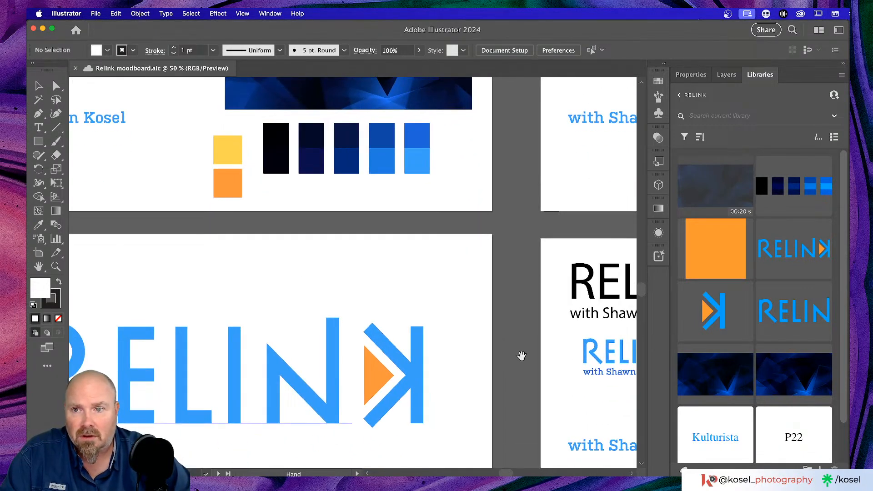
Zoom out and pan to the large RELINK logo artboard, select the logo, and pick the Rectangle tool
{"action": "left_click", "coordinate": [225, 146]}
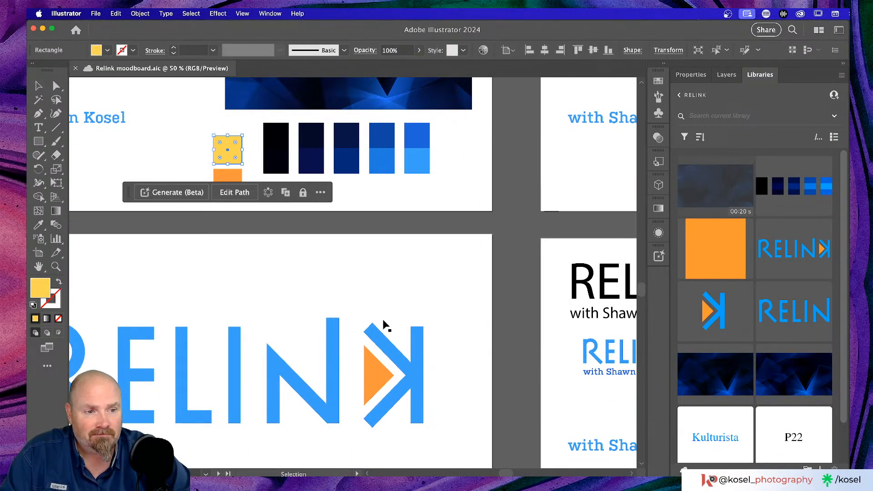
{"action": "left_click", "coordinate": [400, 318]}
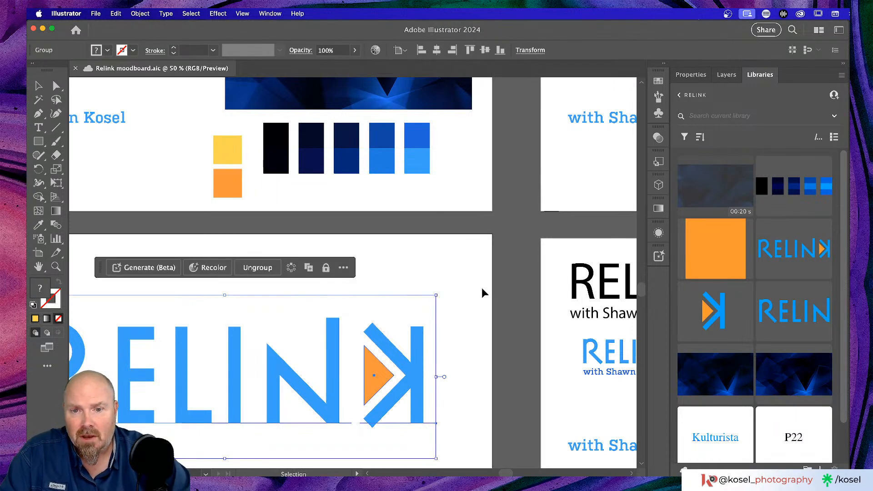
{"action": "left_click", "coordinate": [473, 298]}
{"action": "left_click_drag", "start_coordinate": [494, 304], "coordinate": [83, 204]}
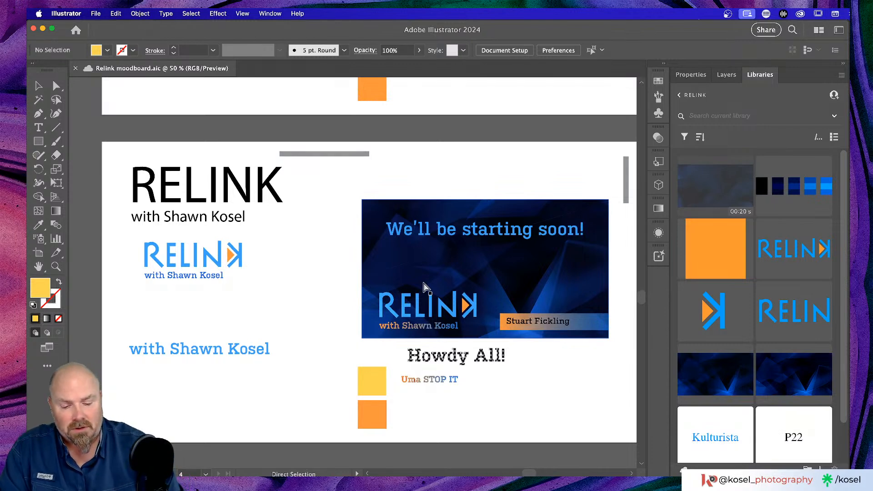
{"action": "key", "text": "super+minus"}
{"action": "left_click_drag", "start_coordinate": [224, 296], "coordinate": [590, 283]}
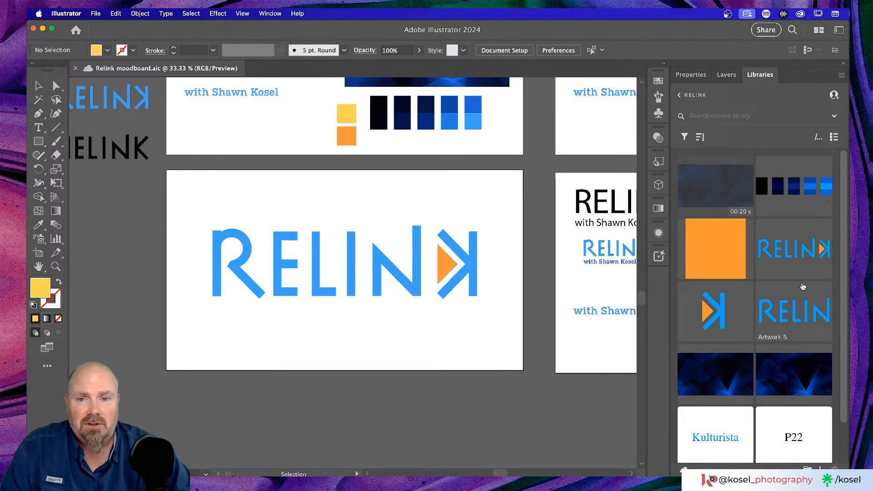
{"action": "left_click", "coordinate": [357, 273]}
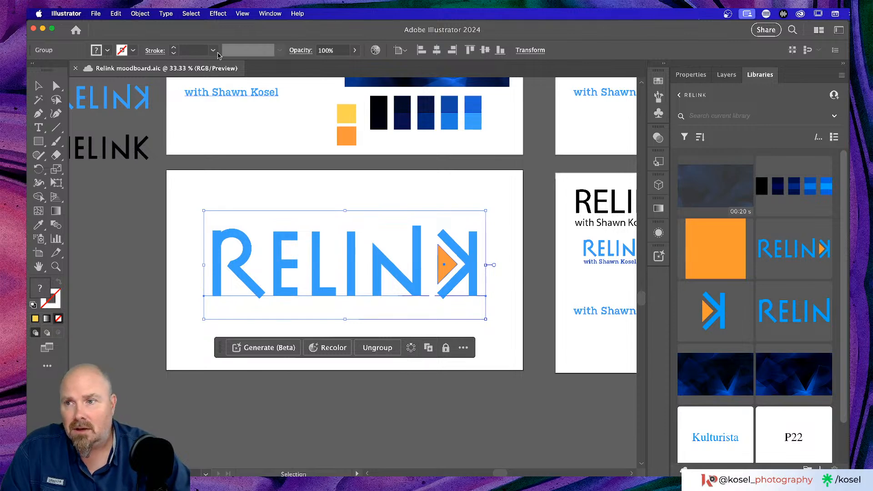
{"action": "left_click", "coordinate": [39, 146]}
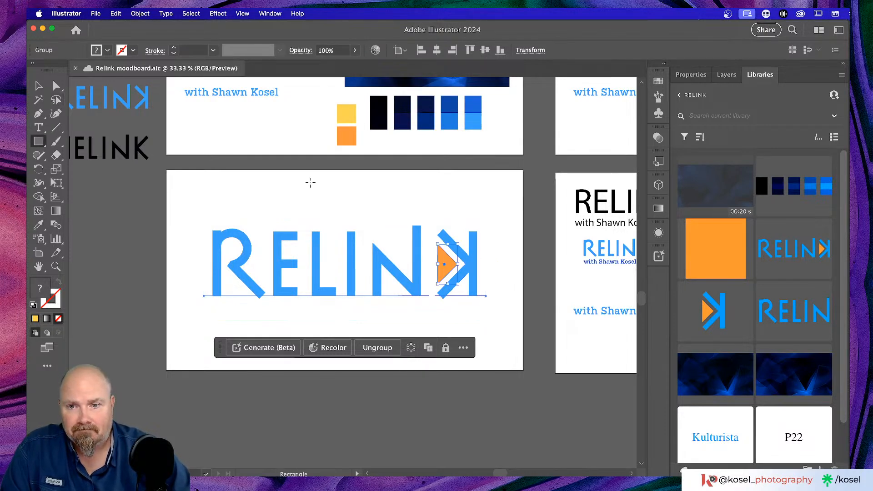
Draw a tall yellow bar over the E and push it against the E's stem
{"action": "left_click_drag", "start_coordinate": [295, 197], "coordinate": [309, 284]}
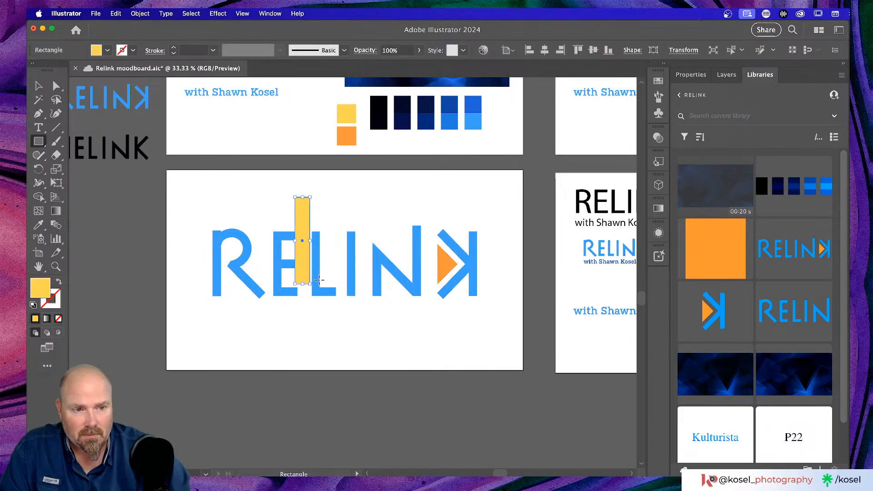
{"action": "key", "text": "super+equal"}
{"action": "key", "text": "super+equal"}
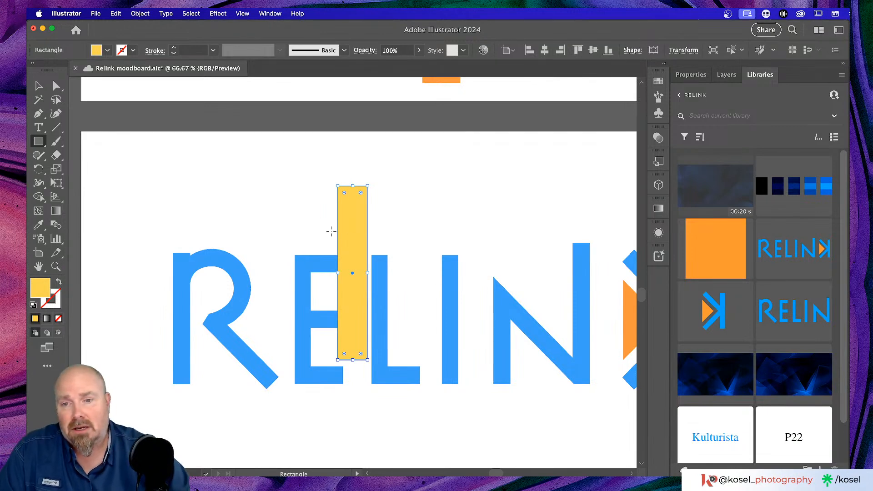
{"action": "key", "text": "v"}
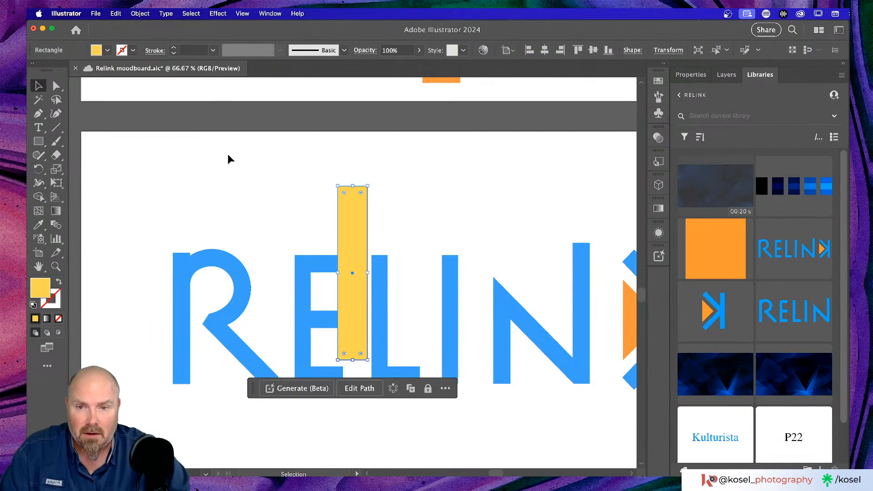
{"action": "left_click_drag", "start_coordinate": [367, 223], "coordinate": [370, 223]}
Adjust the yellow bar's width to exactly fill the E–L gap, then view the whole logo
{"action": "key", "text": "super+equal"}
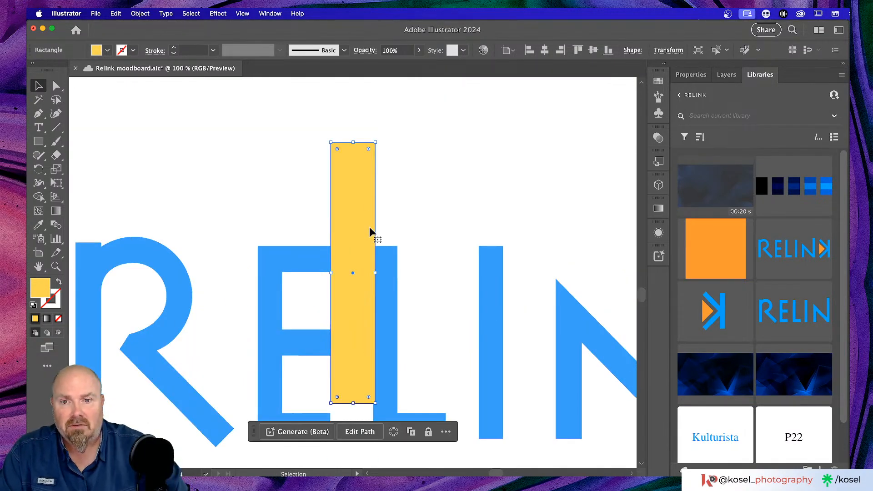
{"action": "left_click_drag", "start_coordinate": [377, 273], "coordinate": [332, 272]}
{"action": "left_click", "coordinate": [427, 258]}
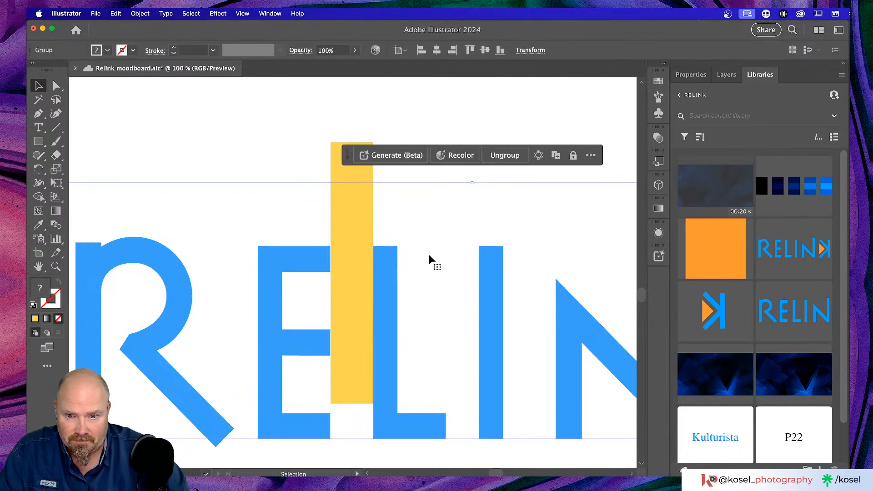
{"action": "left_click", "coordinate": [362, 266]}
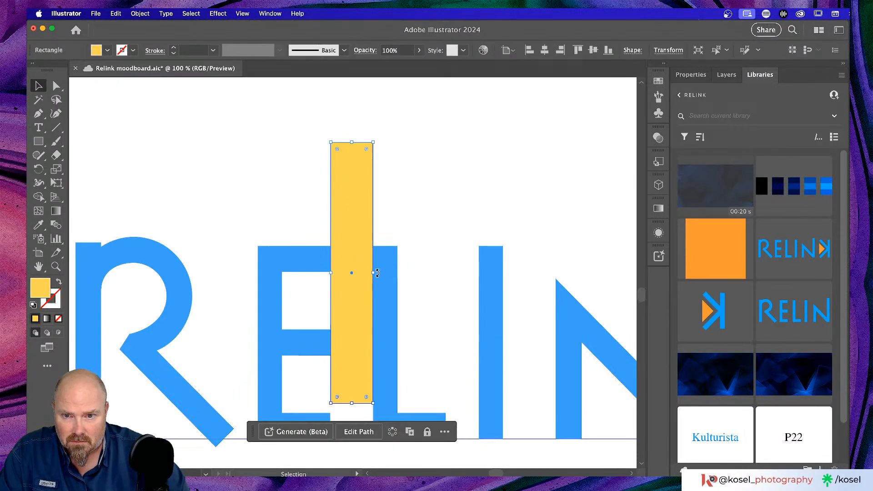
{"action": "left_click_drag", "start_coordinate": [374, 273], "coordinate": [376, 274]}
{"action": "left_click", "coordinate": [466, 212]}
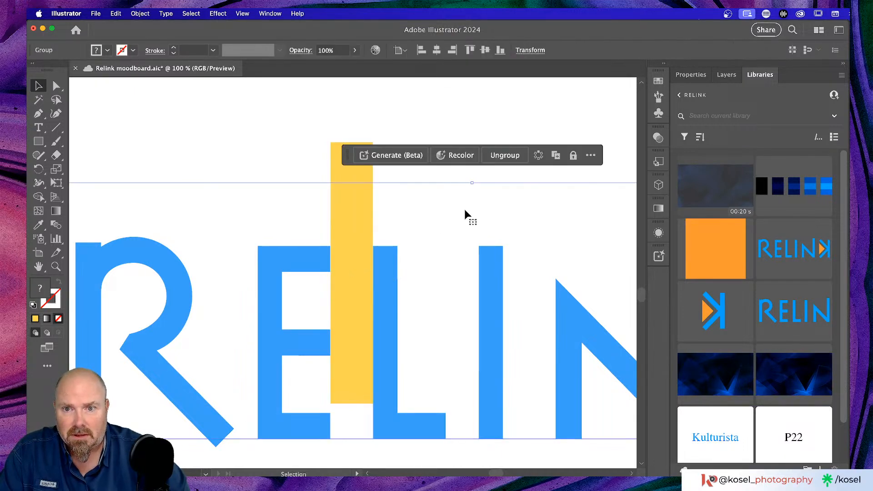
{"action": "scroll", "coordinate": [462, 211], "scroll_direction": "right", "scroll_amount": 1}
{"action": "key", "text": "super+minus"}
{"action": "key", "text": "super+minus"}
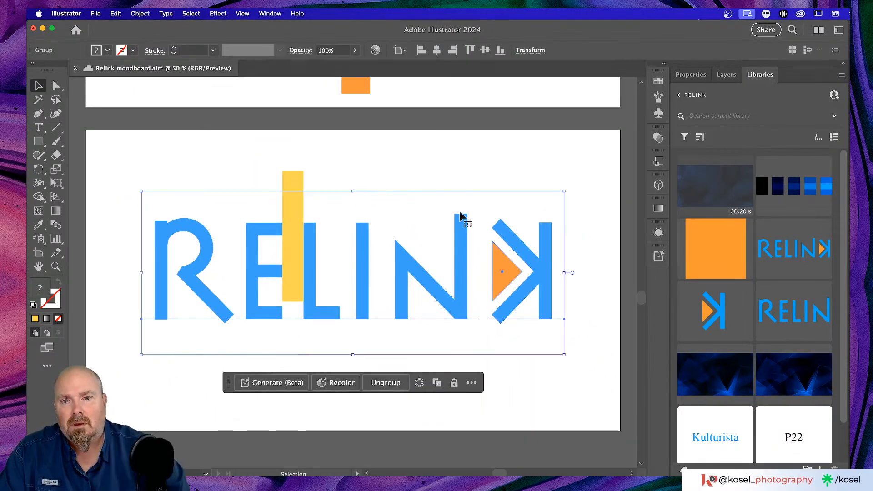
Move the yellow spacer into the N–K gap and compare it against the K and triangle
{"action": "left_click", "coordinate": [291, 218]}
{"action": "left_click_drag", "start_coordinate": [298, 196], "coordinate": [475, 217]}
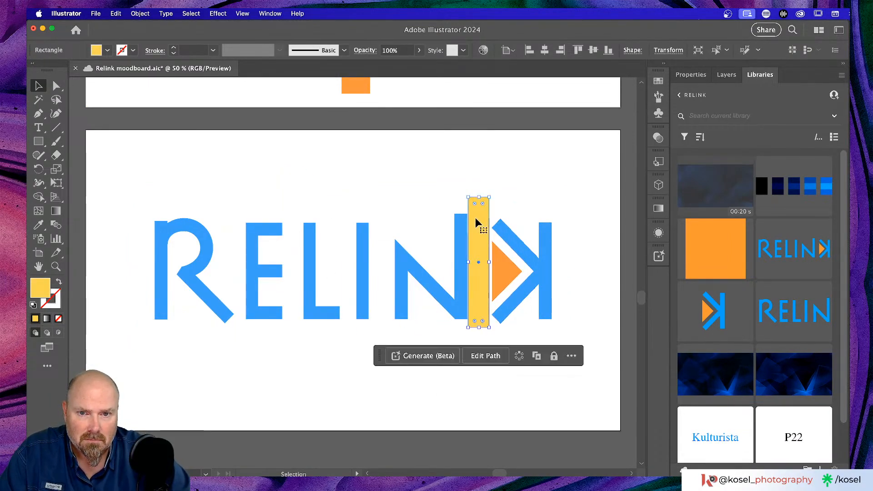
{"action": "key", "text": "super+equal"}
{"action": "key", "text": "super+equal"}
{"action": "key", "text": "super+equal"}
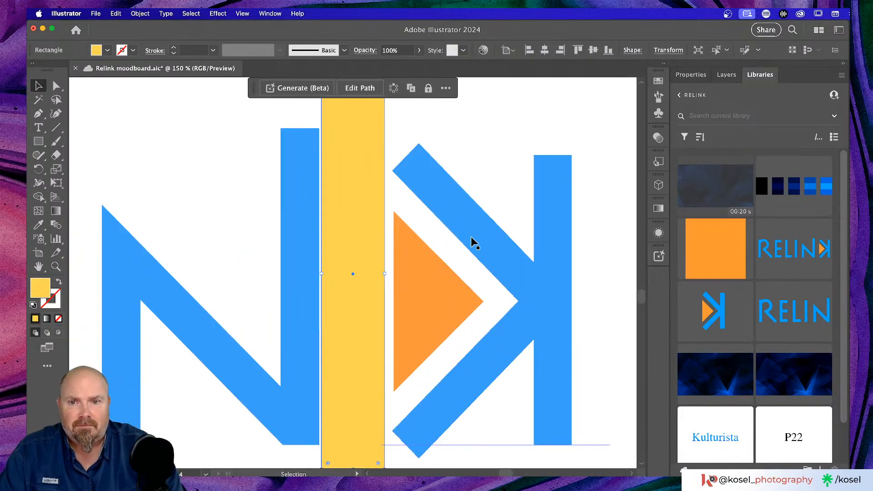
{"action": "left_click_drag", "start_coordinate": [342, 220], "coordinate": [342, 219]}
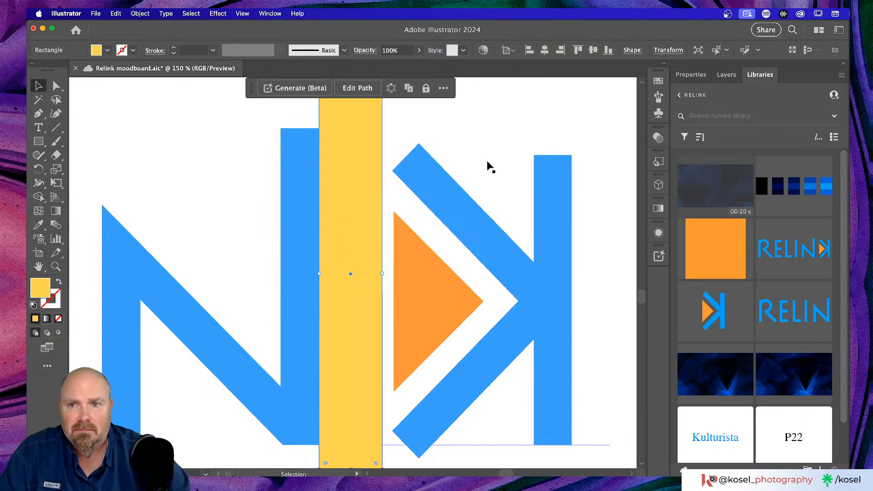
{"action": "left_click", "coordinate": [489, 165]}
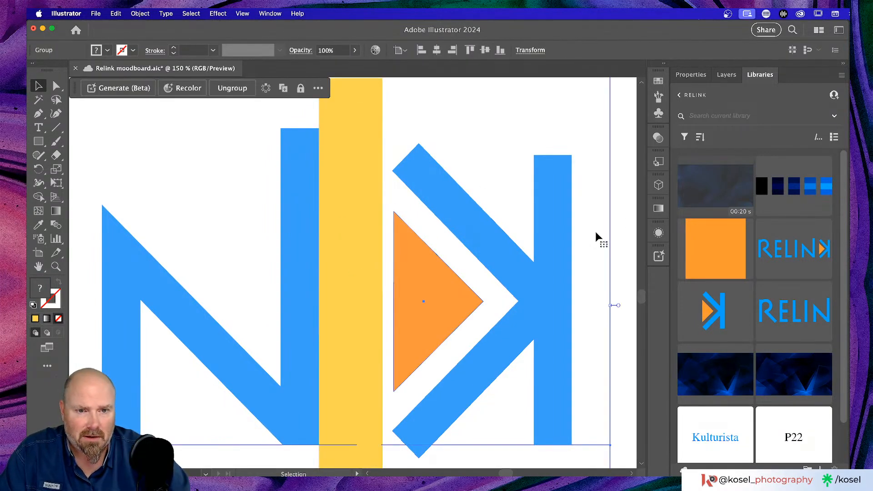
{"action": "key", "text": "a"}
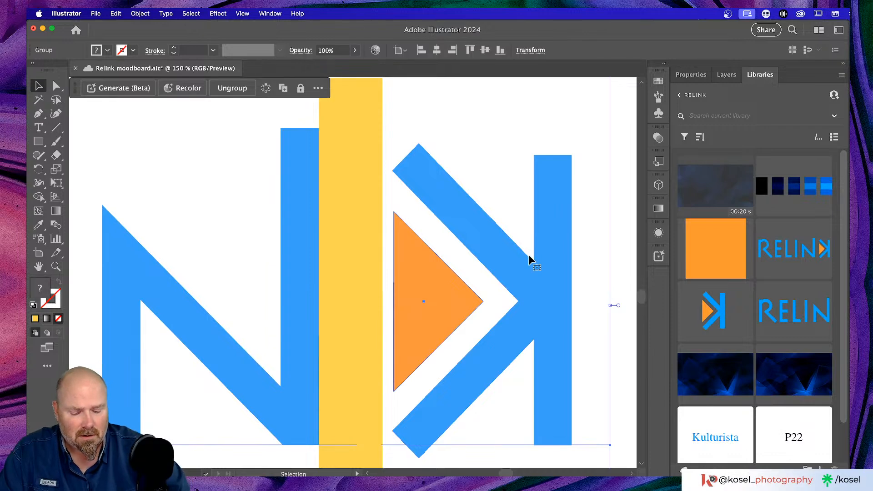
{"action": "scroll", "coordinate": [531, 259], "scroll_direction": "down", "scroll_amount": 3}
{"action": "key", "text": "v"}
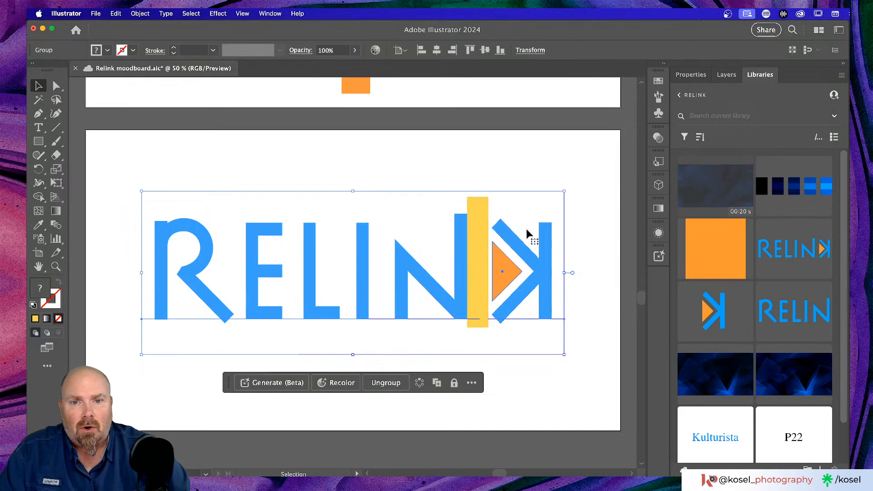
Park the yellow spacer left of the artboard and delete the RELINK logo group
{"action": "left_click", "coordinate": [479, 256]}
{"action": "left_click_drag", "start_coordinate": [477, 273], "coordinate": [134, 368]}
{"action": "scroll", "coordinate": [341, 326], "scroll_direction": "left", "scroll_amount": 3}
{"action": "left_click_drag", "start_coordinate": [187, 328], "coordinate": [100, 283]}
{"action": "left_click", "coordinate": [309, 253]}
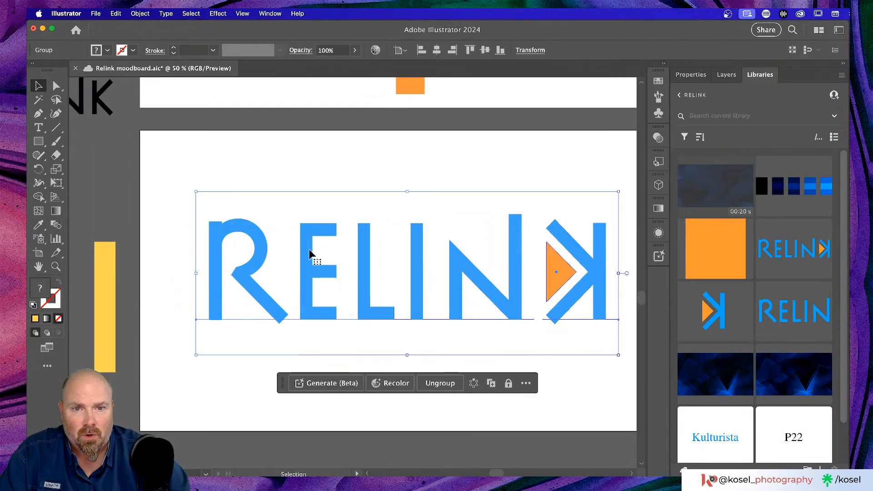
{"action": "key", "text": "Delete"}
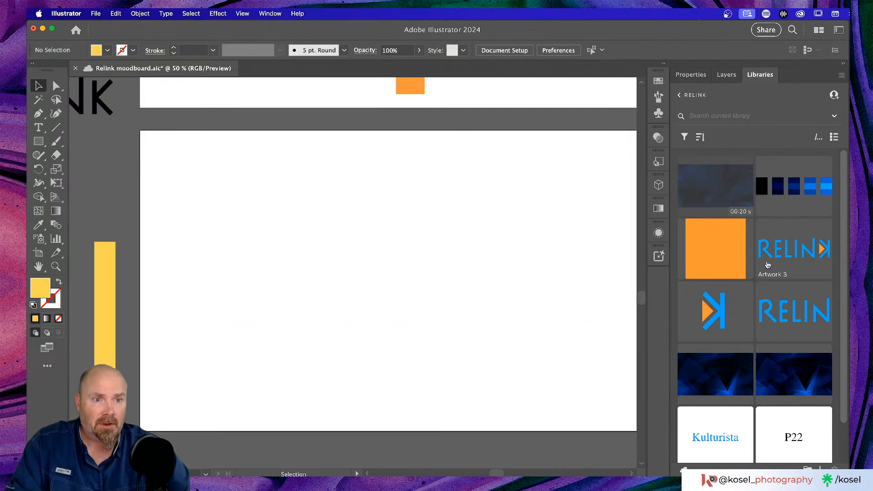
Place the saved RELINK library artwork on the blank artboard and size it across
{"action": "left_click_drag", "start_coordinate": [768, 265], "coordinate": [395, 276]}
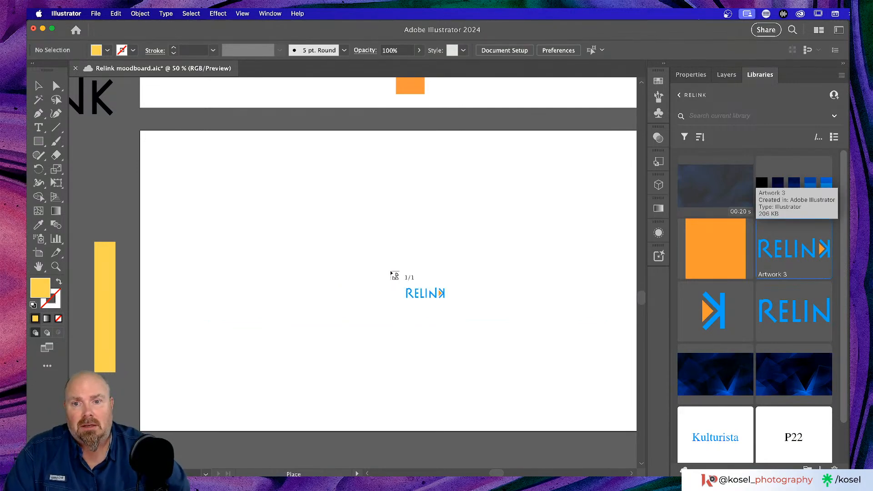
{"action": "mouse_move", "coordinate": [152, 149]}
{"action": "left_mouse_down"}
{"action": "mouse_move", "coordinate": [247, 240]}
{"action": "mouse_move", "coordinate": [498, 416]}
{"action": "mouse_move", "coordinate": [612, 423]}
{"action": "mouse_move", "coordinate": [568, 408]}
{"action": "mouse_move", "coordinate": [583, 411]}
{"action": "left_mouse_up"}
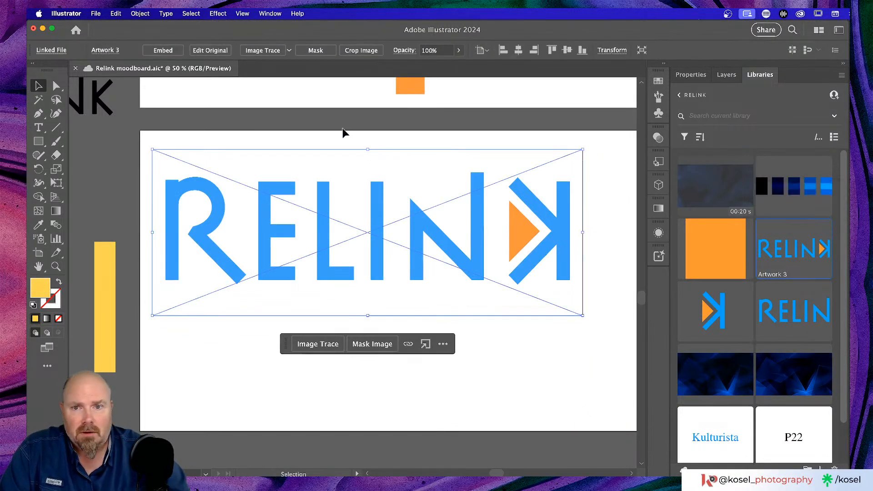
{"action": "left_click_drag", "start_coordinate": [376, 211], "coordinate": [405, 240]}
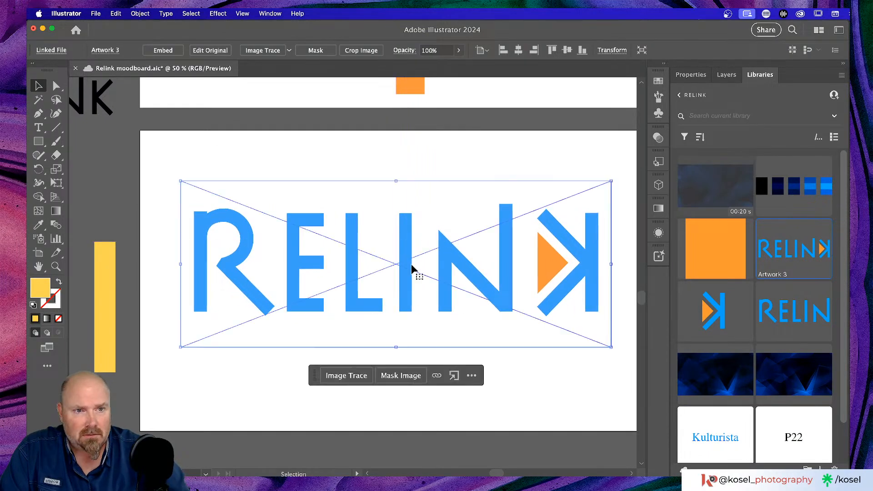
Centre the linked RELINK image horizontally and vertically on the artboard
{"action": "left_click", "coordinate": [692, 76]}
{"action": "scroll", "coordinate": [750, 337], "scroll_direction": "down", "scroll_amount": 5}
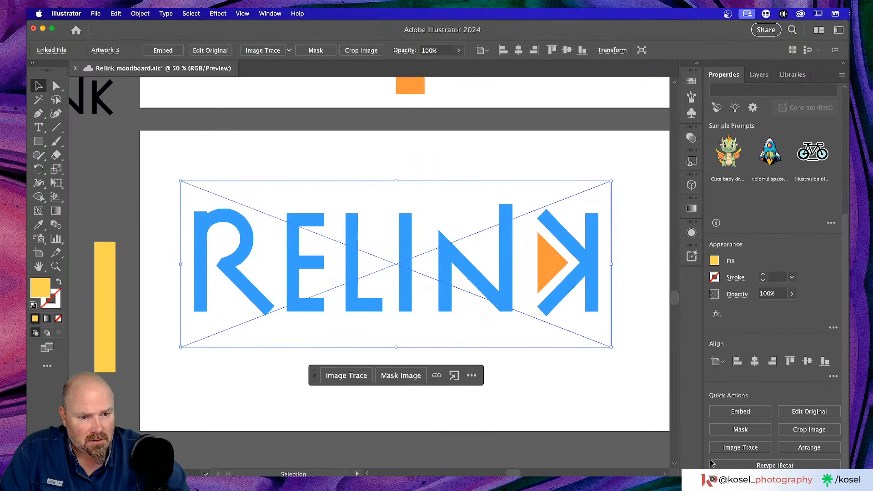
{"action": "left_click", "coordinate": [754, 362]}
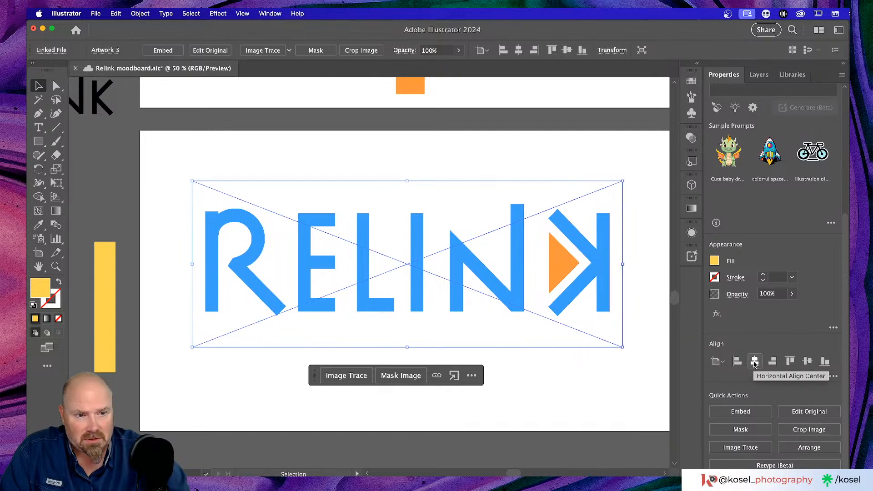
{"action": "left_click", "coordinate": [808, 362]}
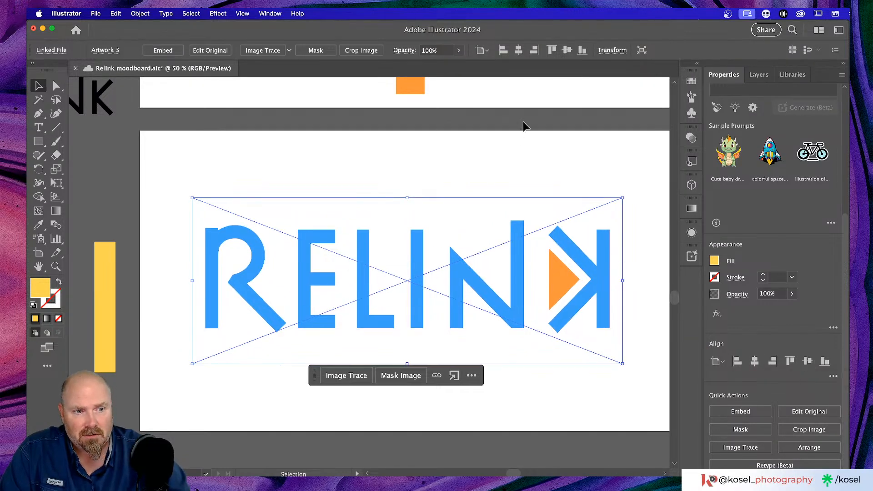
{"action": "left_click", "coordinate": [491, 156]}
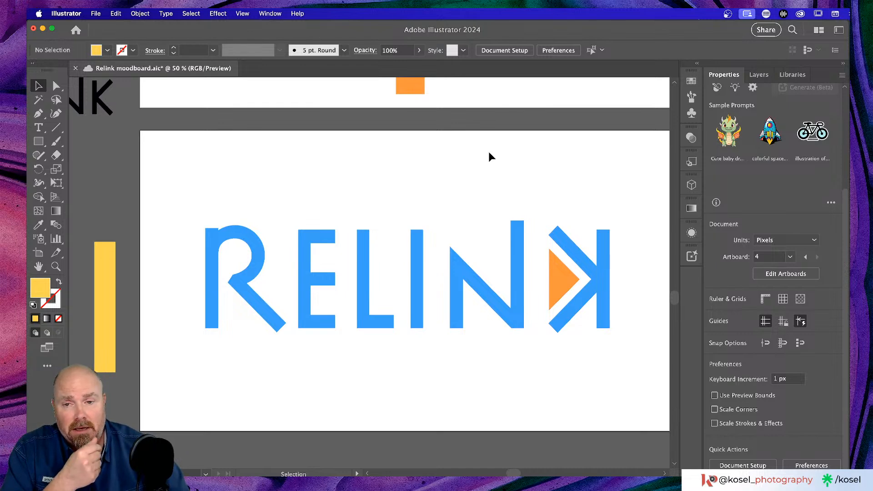
Zoom out over the whole moodboard and check the RELINK library assets and image properties
{"action": "left_click", "coordinate": [326, 274]}
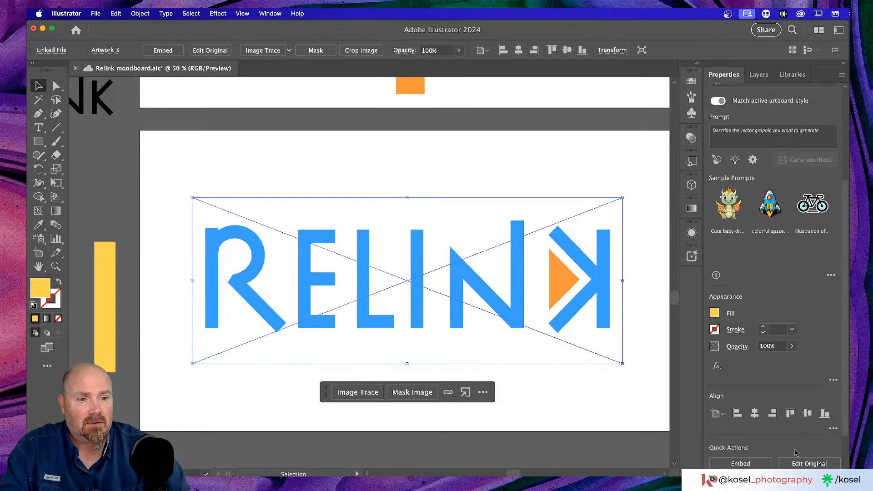
{"action": "scroll", "coordinate": [820, 383], "scroll_direction": "down", "scroll_amount": 3}
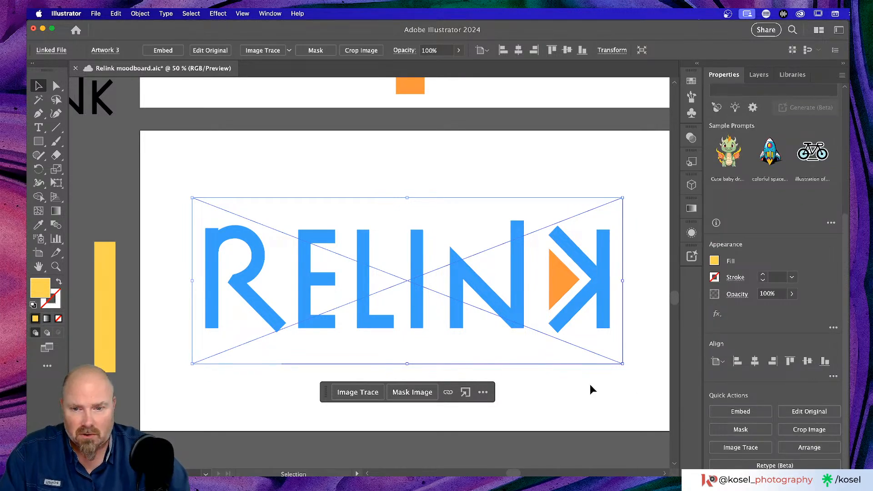
{"action": "left_click", "coordinate": [562, 397]}
{"action": "left_click", "coordinate": [578, 249]}
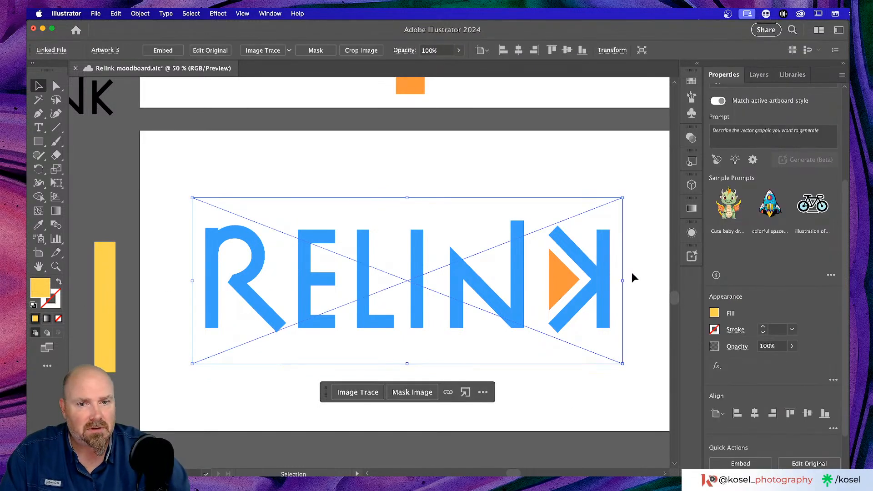
{"action": "scroll", "coordinate": [767, 302], "scroll_direction": "down", "scroll_amount": 3}
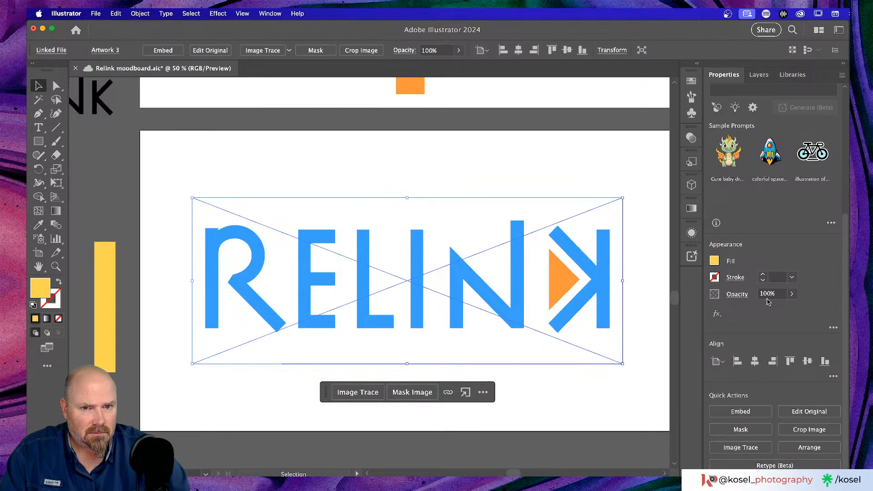
{"action": "key", "text": "super+minus"}
{"action": "key", "text": "super+minus"}
{"action": "key", "text": "super+minus"}
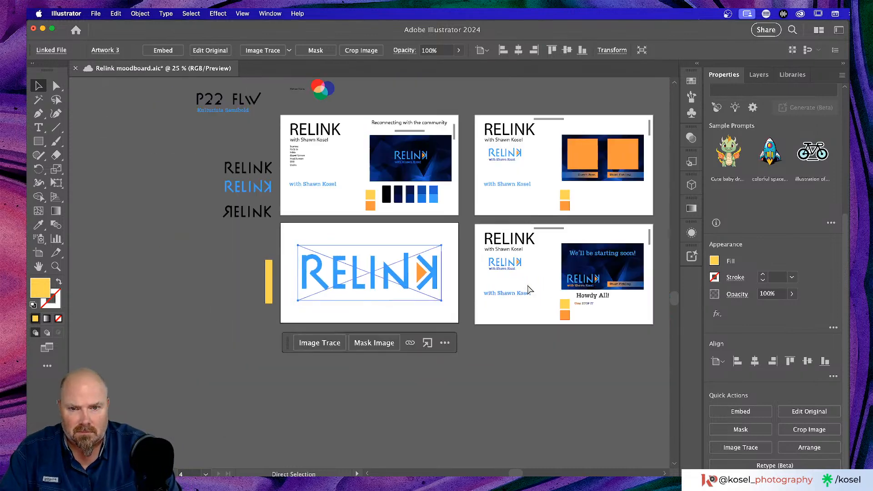
{"action": "scroll", "coordinate": [514, 274], "scroll_direction": "up", "scroll_amount": 2}
{"action": "scroll", "coordinate": [515, 276], "scroll_direction": "down", "scroll_amount": 3}
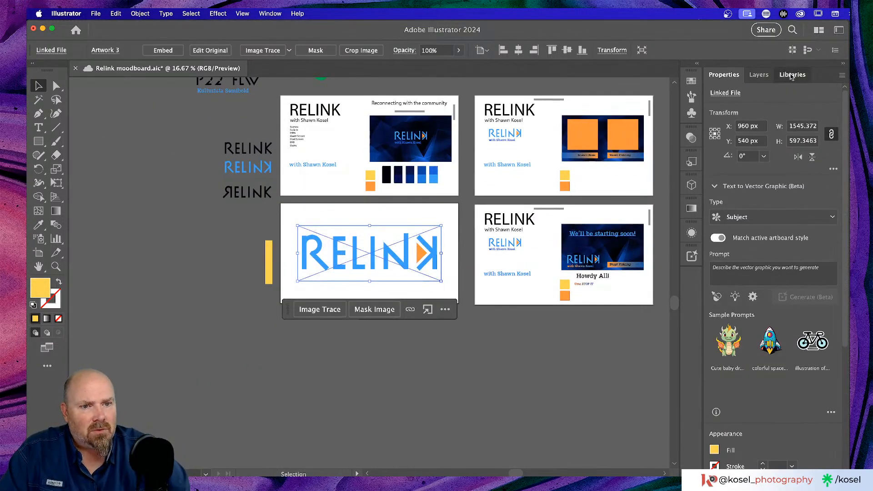
{"action": "left_click", "coordinate": [792, 75]}
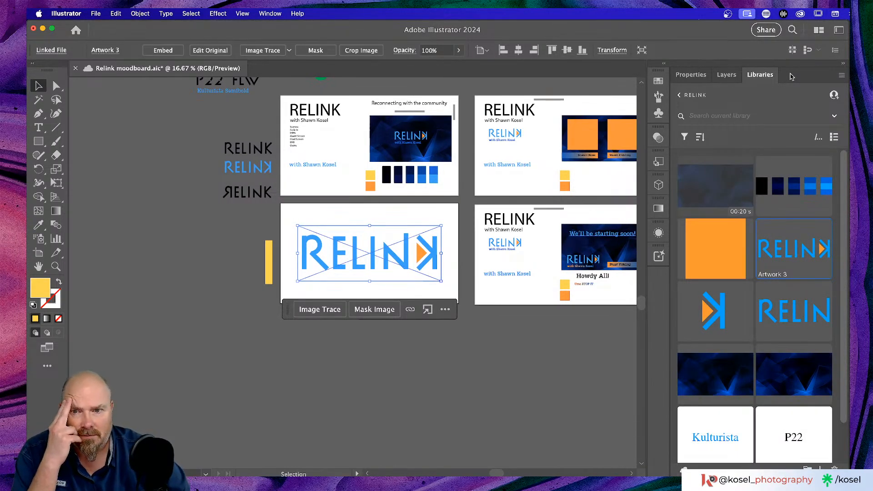
{"action": "left_click", "coordinate": [690, 74]}
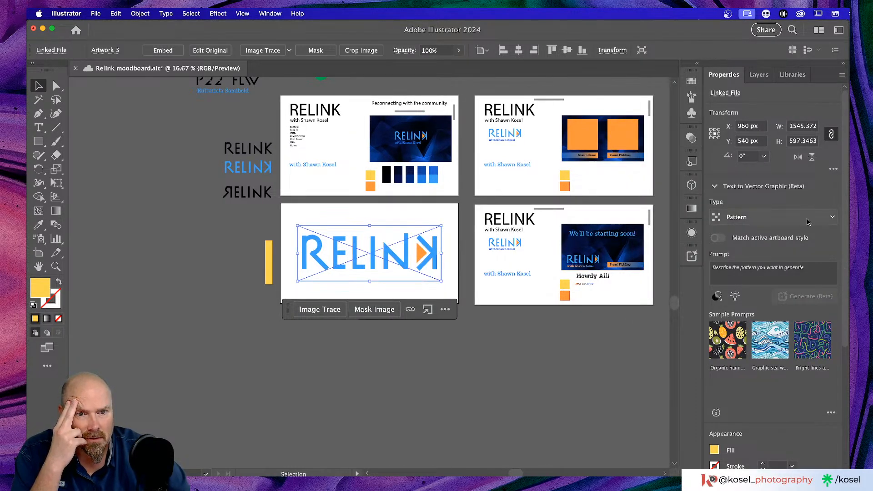
Switch the vector type to Subject, then enter Isolation Mode on the linked RELINK image
{"action": "left_click", "coordinate": [760, 212]}
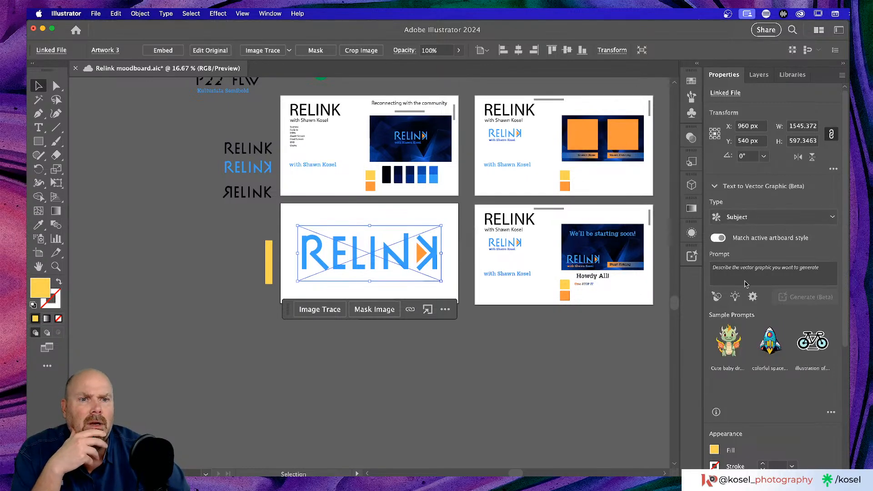
{"action": "scroll", "coordinate": [766, 387], "scroll_direction": "down", "scroll_amount": 5}
{"action": "scroll", "coordinate": [767, 387], "scroll_direction": "down", "scroll_amount": 3}
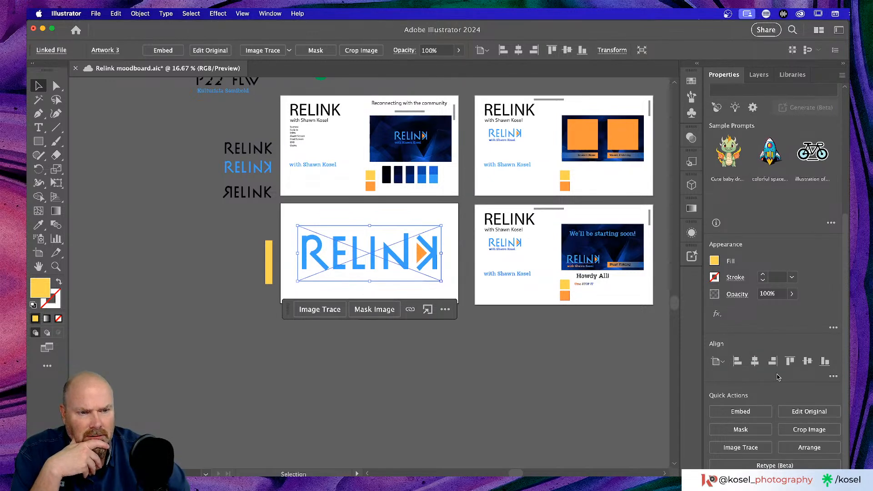
{"action": "left_click", "coordinate": [503, 244]}
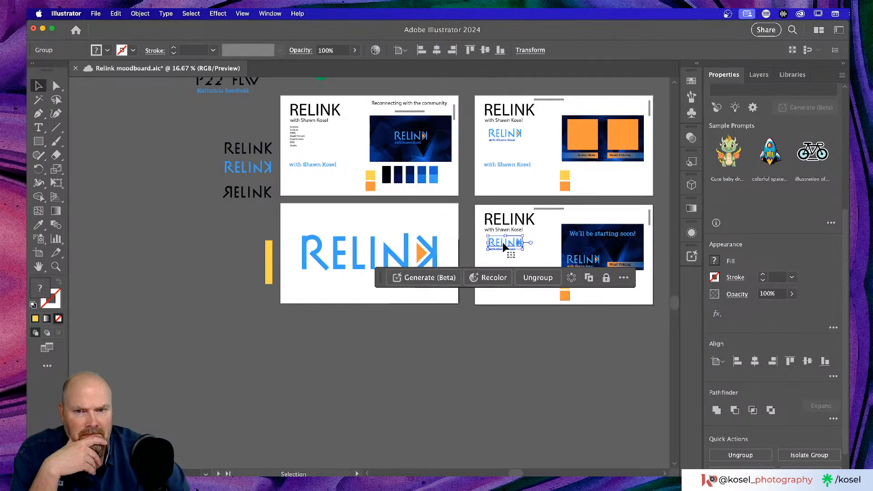
{"action": "left_click", "coordinate": [411, 251]}
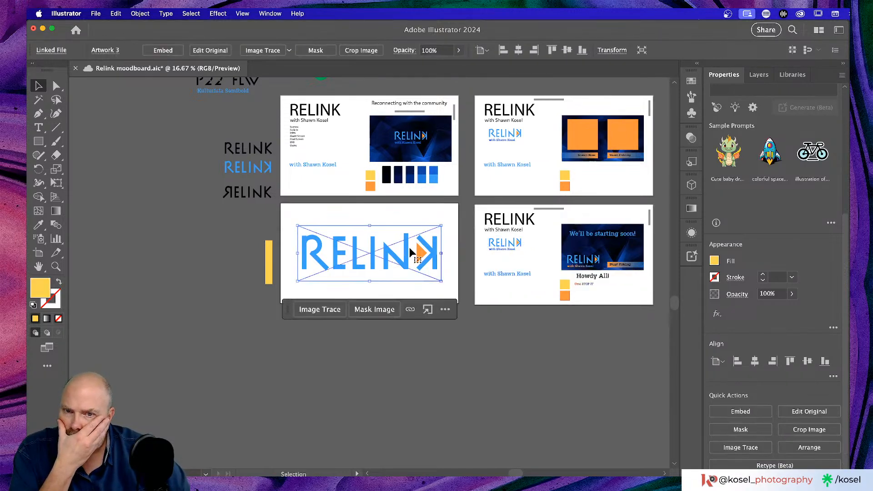
{"action": "double_click", "coordinate": [411, 251]}
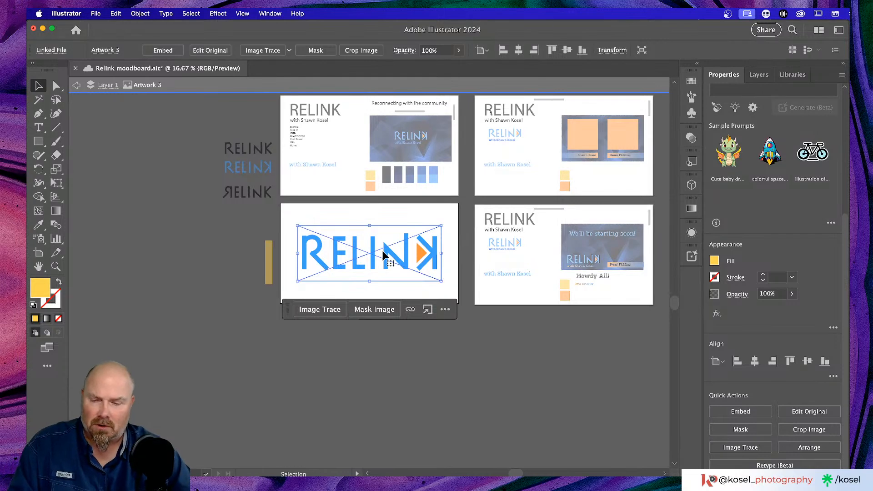
Delete the linked RELINK image inside the isolated view
{"action": "left_click", "coordinate": [392, 211]}
{"action": "left_click", "coordinate": [433, 257]}
{"action": "key", "text": "Delete"}
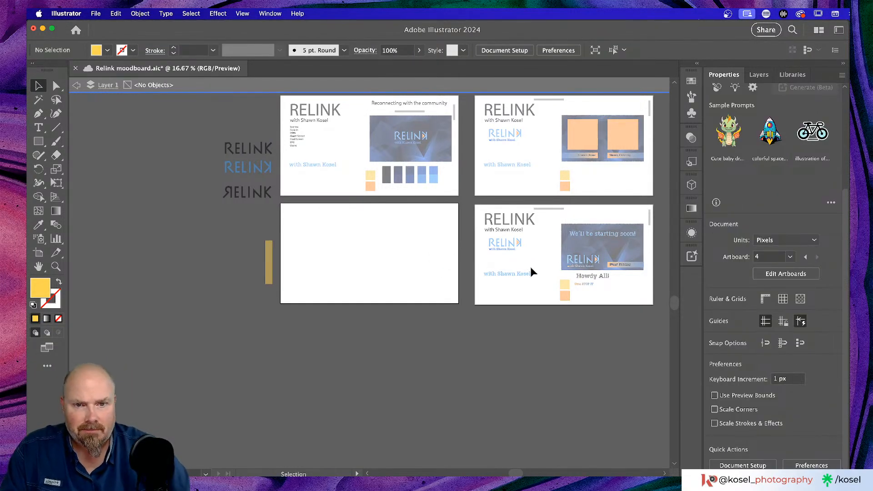
Copy the blue RELINK group from artboard 4 to artboard 3, enlarge it, and centre it vertically
{"action": "left_click", "coordinate": [509, 241]}
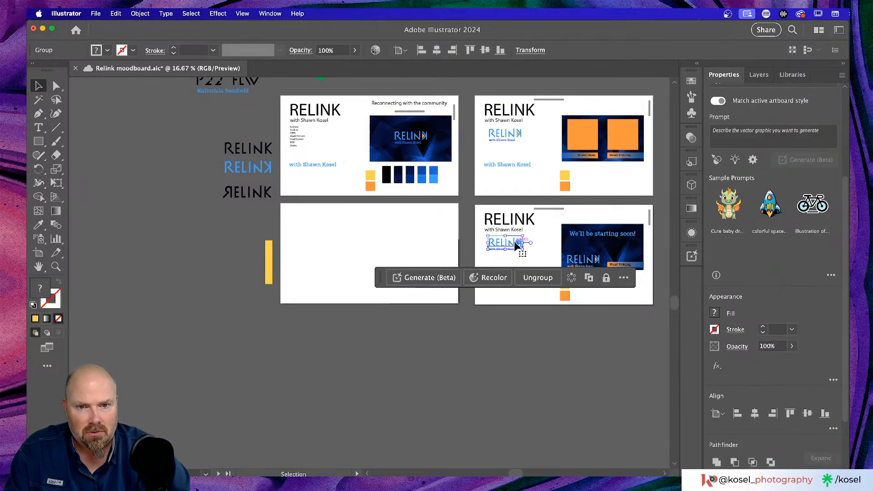
{"action": "left_click_drag", "start_coordinate": [514, 246], "coordinate": [428, 204]}
{"action": "left_click_drag", "start_coordinate": [430, 254], "coordinate": [440, 272]}
{"action": "scroll", "coordinate": [799, 301], "scroll_direction": "down", "scroll_amount": 3}
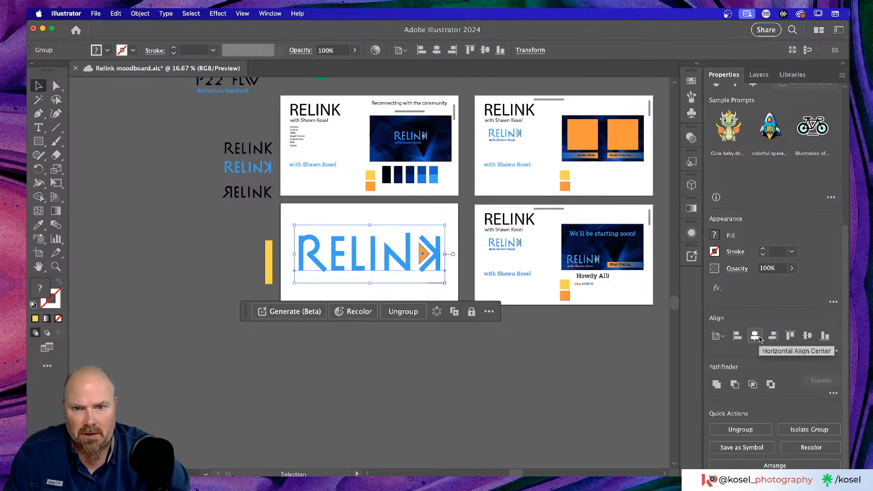
{"action": "left_click", "coordinate": [807, 337]}
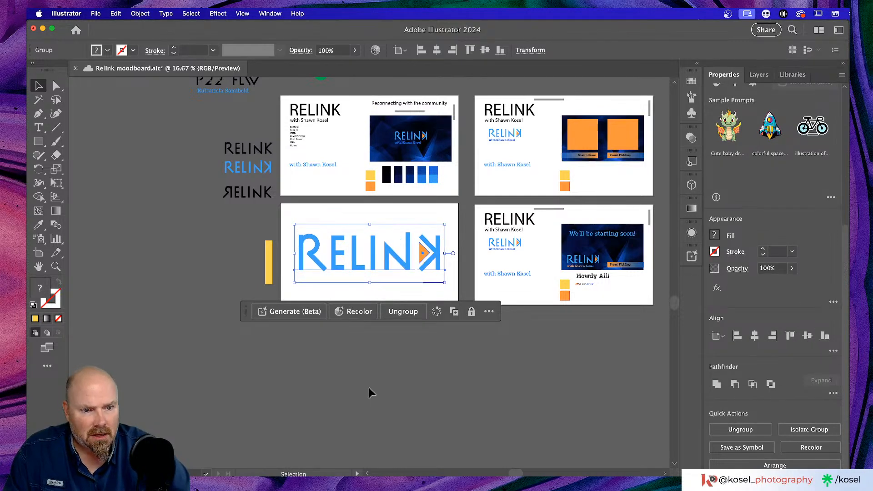
{"action": "left_click", "coordinate": [395, 217]}
Zoom in to inspect the enlarged RELINK logo and select its group
{"action": "key", "text": "a"}
{"action": "key", "text": "super+equal"}
{"action": "key", "text": "super+equal"}
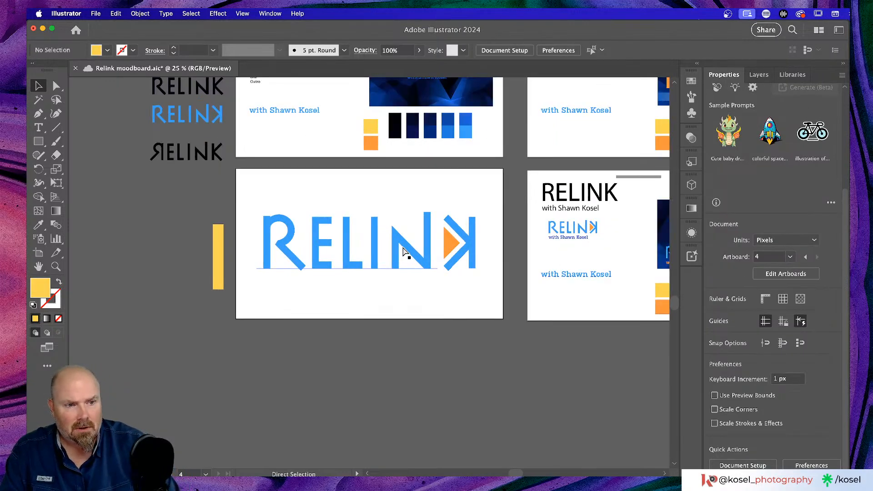
{"action": "key", "text": "v"}
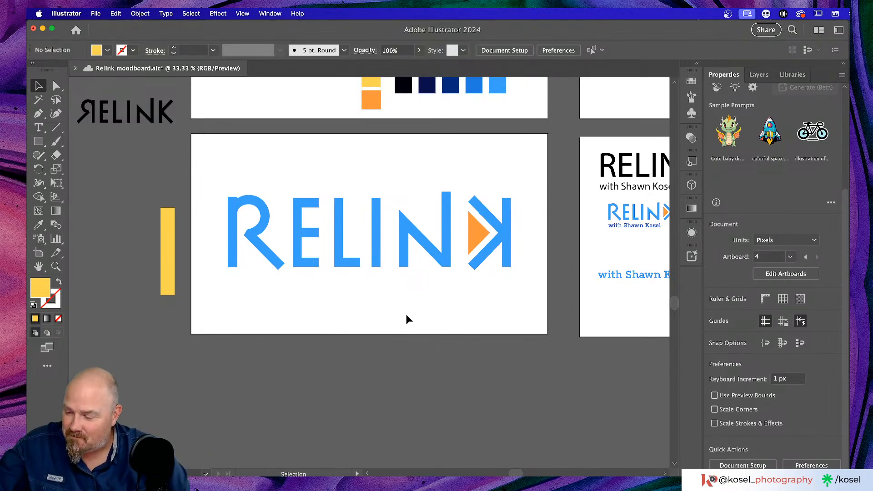
{"action": "scroll", "coordinate": [373, 282], "scroll_direction": "left", "scroll_amount": 2}
{"action": "scroll", "coordinate": [373, 282], "scroll_direction": "up", "scroll_amount": 1}
{"action": "scroll", "coordinate": [373, 277], "scroll_direction": "down", "scroll_amount": 1}
{"action": "key", "text": "super+="}
{"action": "key", "text": "super+-"}
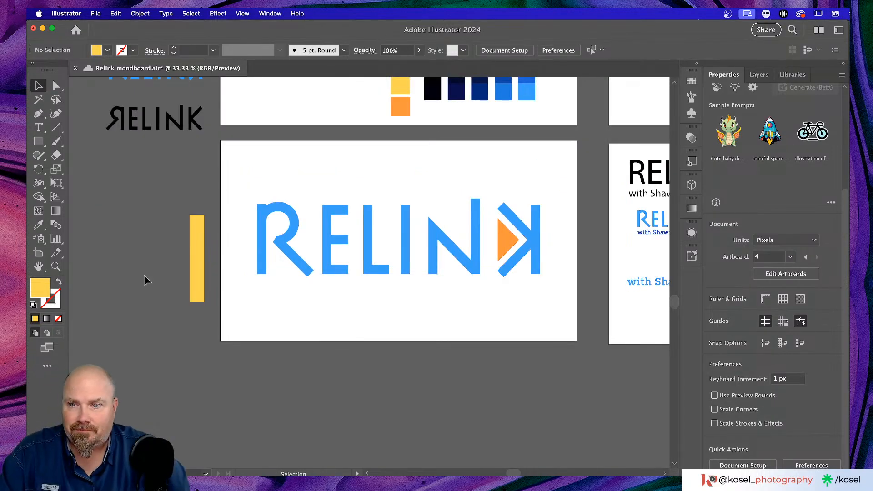
{"action": "left_click", "coordinate": [373, 249]}
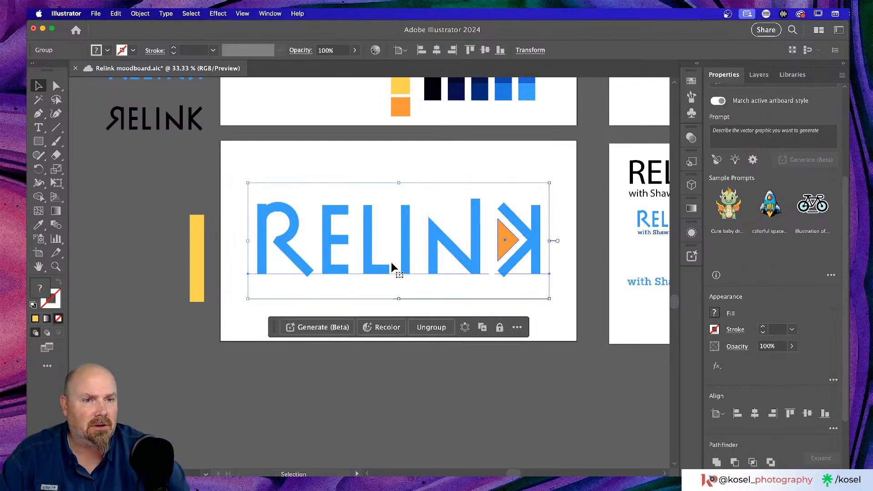
Drill into the logo group to inspect the RELINK text, then exit isolation and save the moodboard
{"action": "double_click", "coordinate": [365, 237]}
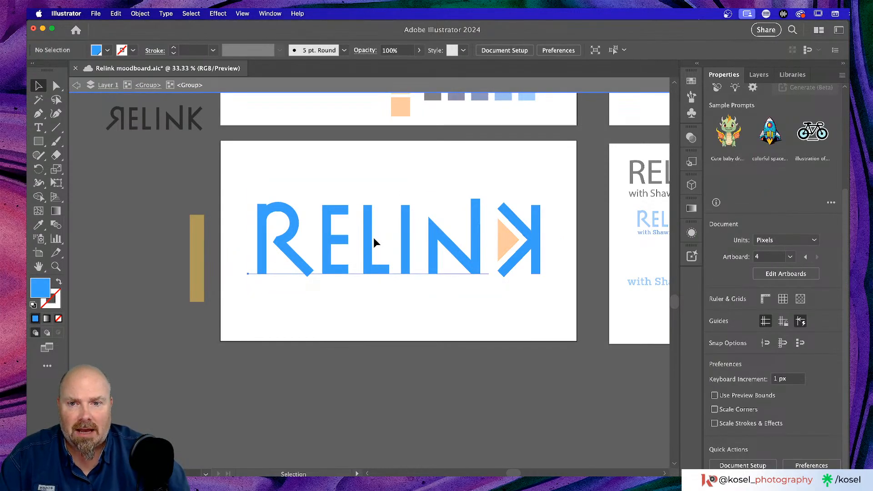
{"action": "double_click", "coordinate": [373, 237]}
{"action": "double_click", "coordinate": [372, 237]}
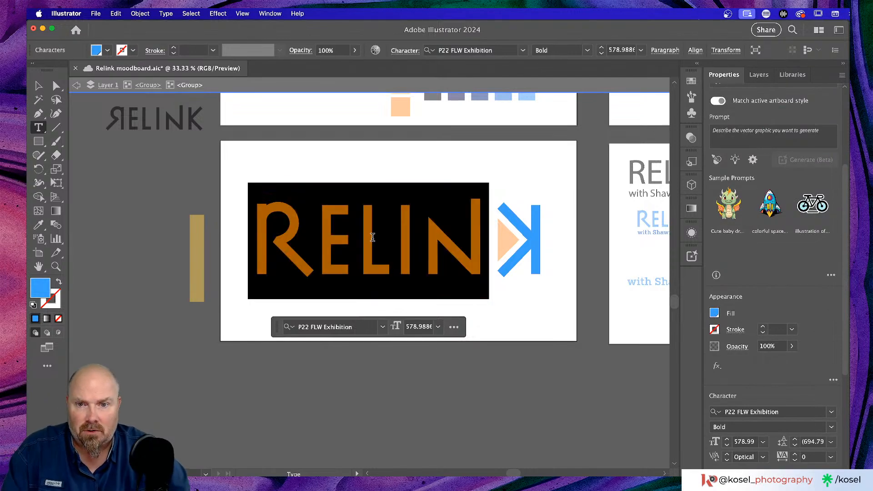
{"action": "left_click", "coordinate": [77, 85]}
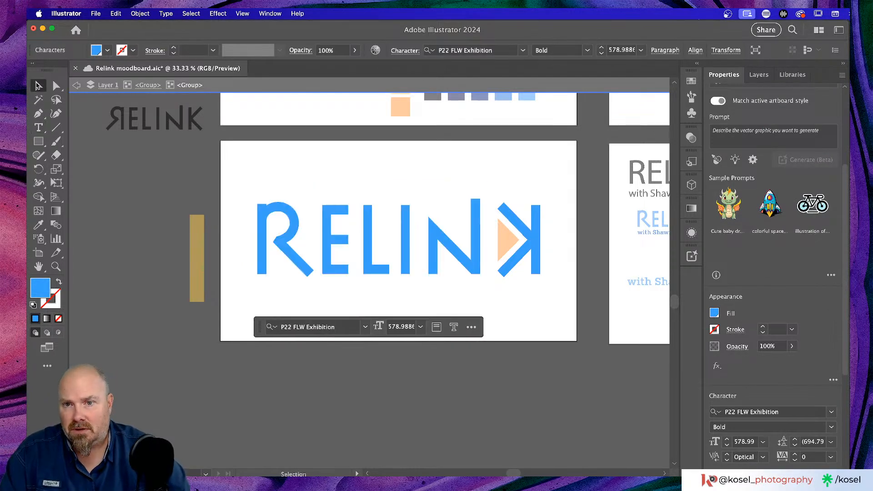
{"action": "left_click", "coordinate": [405, 160]}
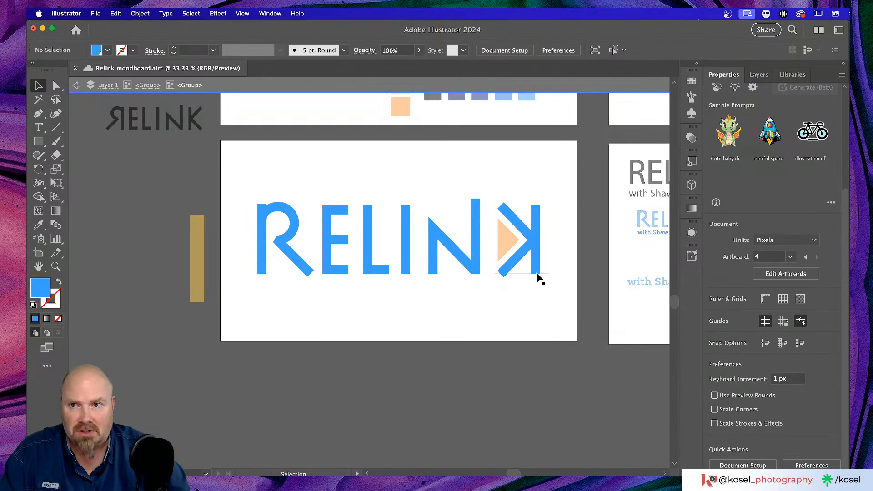
{"action": "key", "text": "Escape"}
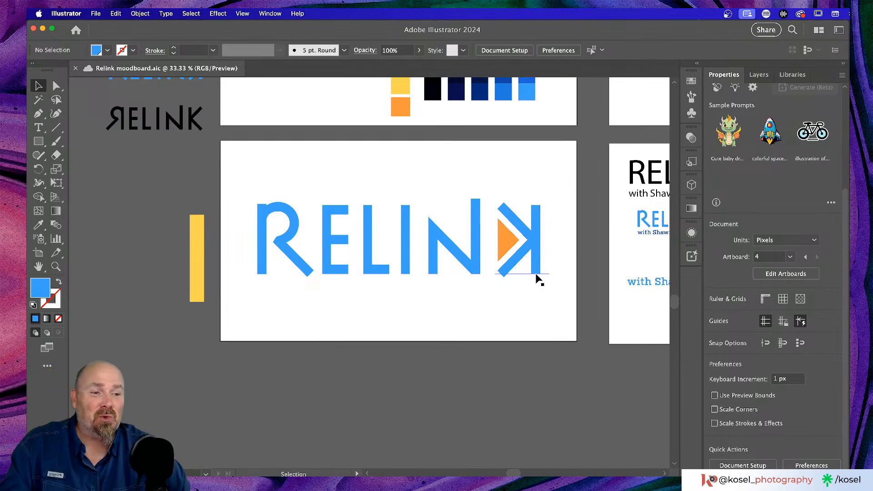
Move the yellow bar between E and L and widen it to fill that gap
{"action": "left_click", "coordinate": [198, 281]}
{"action": "left_click_drag", "start_coordinate": [198, 280], "coordinate": [353, 255]}
{"action": "key", "text": "super+equal"}
{"action": "key", "text": "super+equal"}
{"action": "key", "text": "super+equal"}
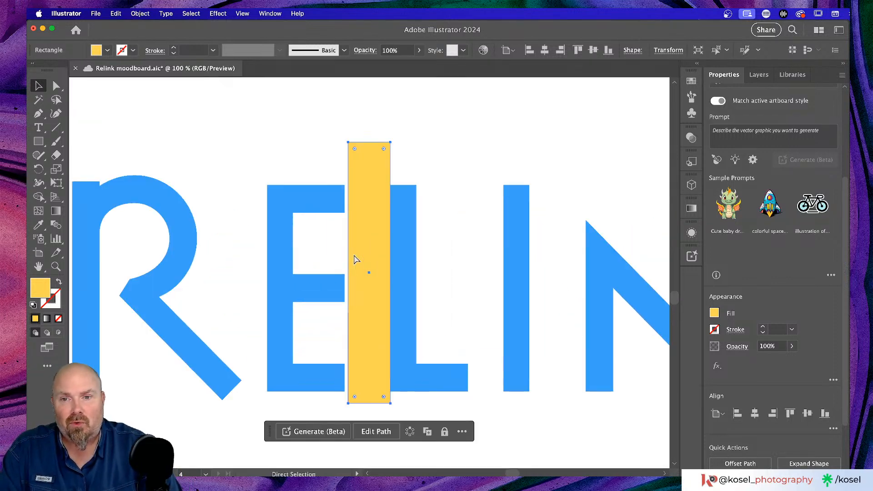
{"action": "left_click_drag", "start_coordinate": [372, 239], "coordinate": [370, 244]}
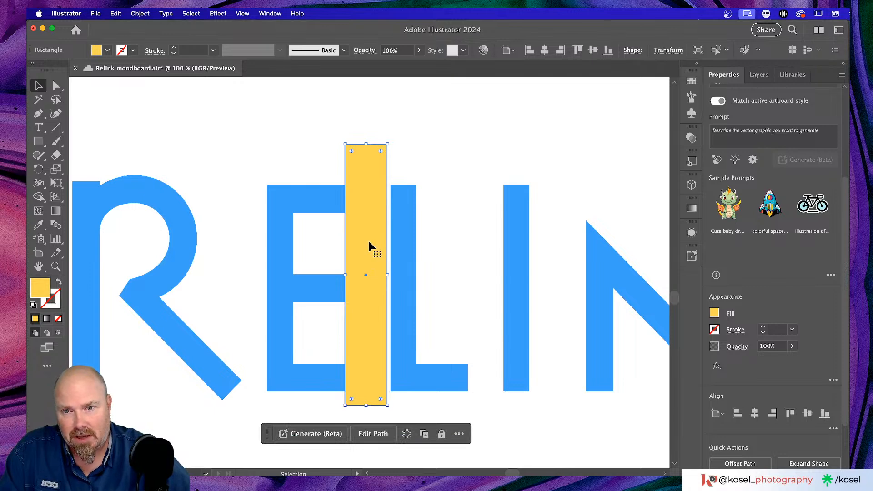
{"action": "left_click_drag", "start_coordinate": [389, 275], "coordinate": [390, 275]}
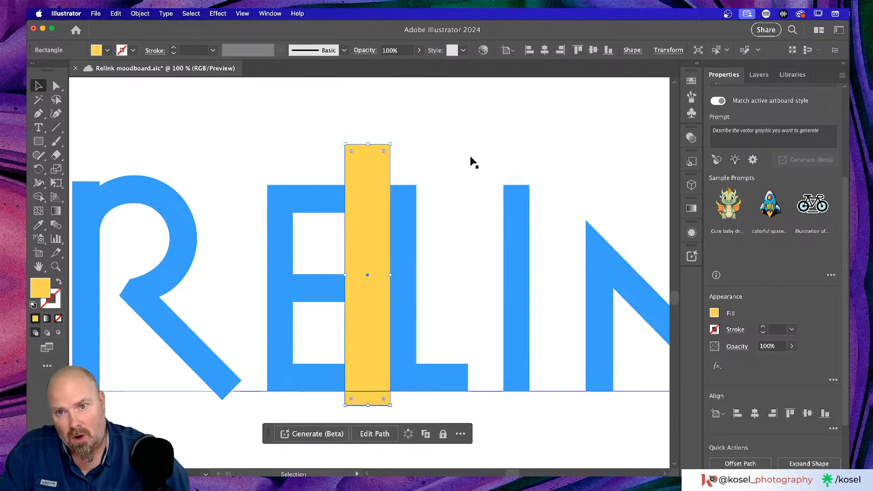
{"action": "left_click", "coordinate": [478, 131]}
{"action": "left_click", "coordinate": [364, 273]}
Move the yellow bar into the gap after the N
{"action": "scroll", "coordinate": [384, 311], "scroll_direction": "down", "scroll_amount": 2}
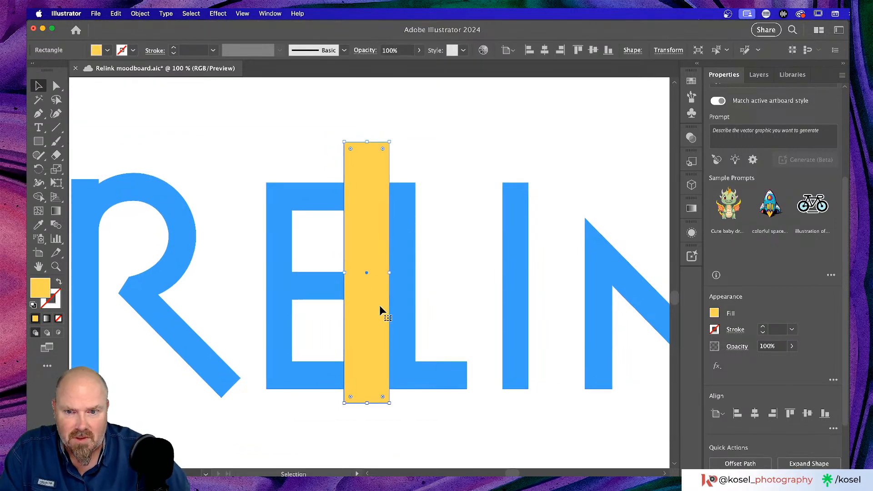
{"action": "key", "text": "super+minus"}
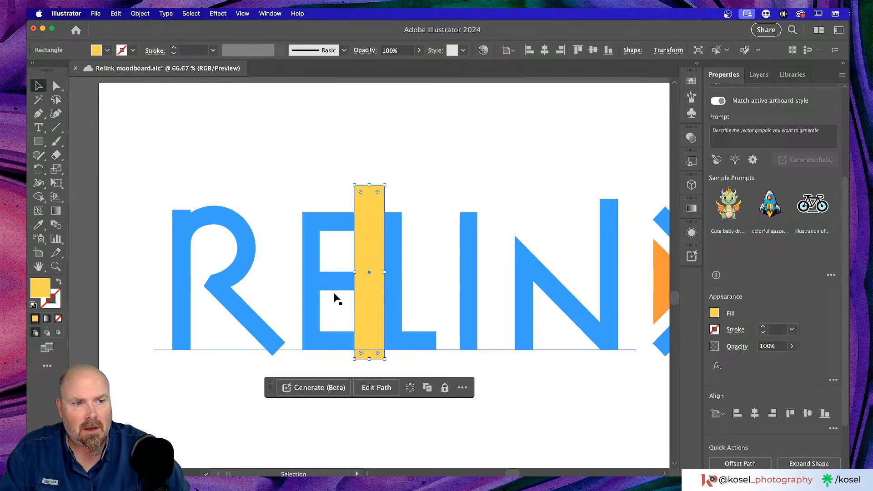
{"action": "scroll", "coordinate": [335, 298], "scroll_direction": "right", "scroll_amount": 2}
{"action": "left_click_drag", "start_coordinate": [334, 295], "coordinate": [593, 291]}
{"action": "left_click", "coordinate": [514, 107]}
{"action": "scroll", "coordinate": [582, 179], "scroll_direction": "right", "scroll_amount": 2}
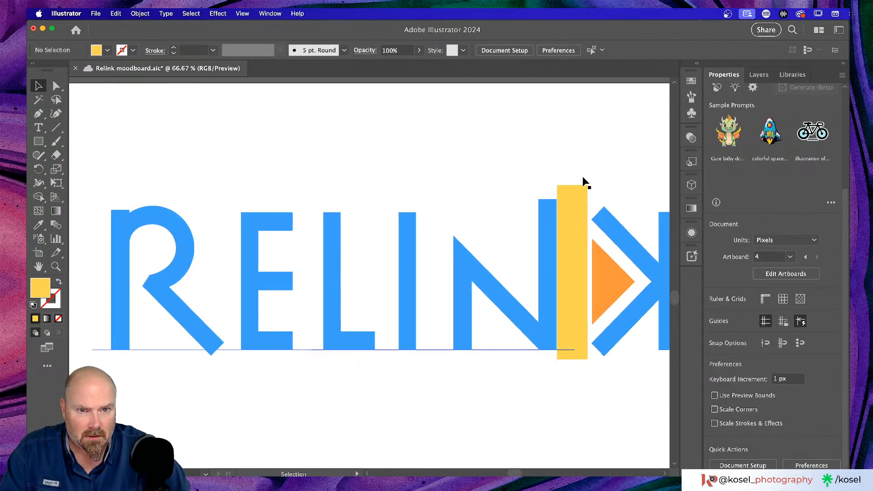
{"action": "left_click", "coordinate": [570, 197]}
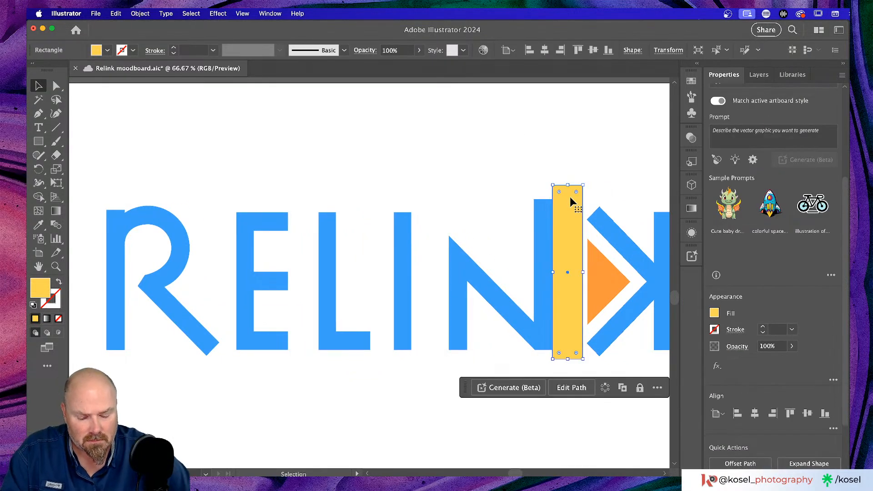
{"action": "key", "text": "super+equal"}
{"action": "key", "text": "super+equal"}
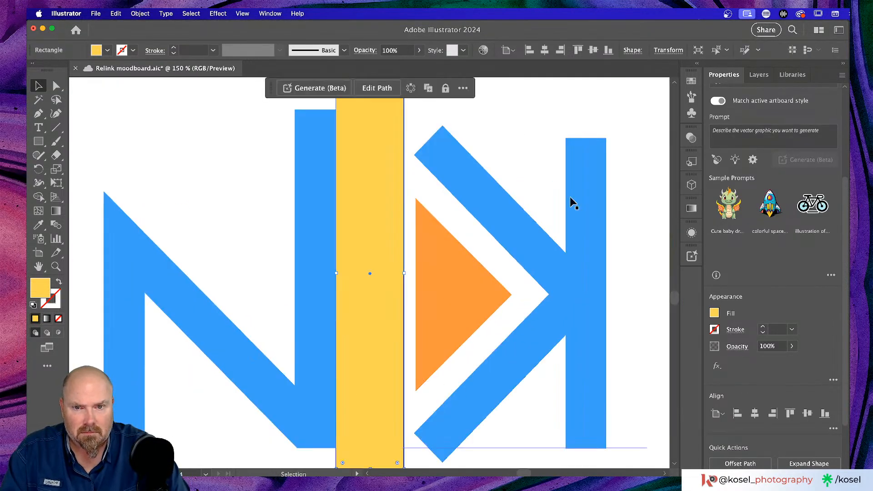
Drill into the nested groups to inspect the K text, then exit the isolated group
{"action": "left_click", "coordinate": [520, 122]}
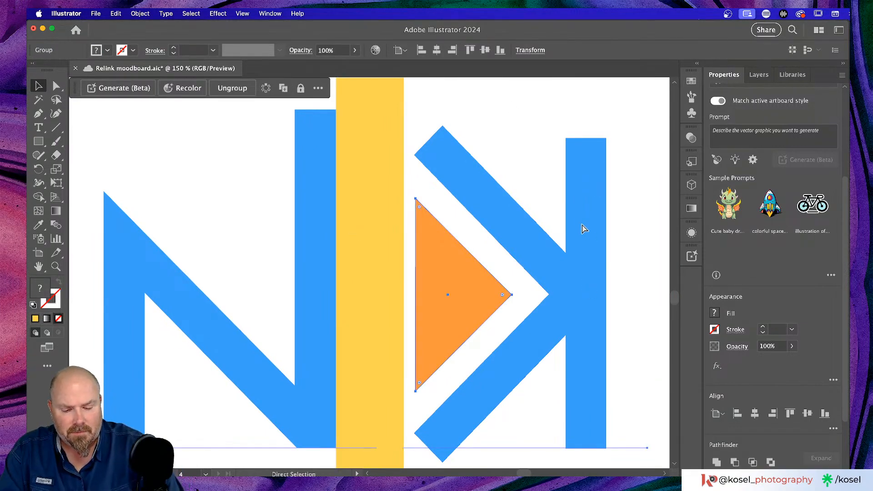
{"action": "key", "text": "super+minus"}
{"action": "key", "text": "super+minus"}
{"action": "key", "text": "super+minus"}
{"action": "key", "text": "v"}
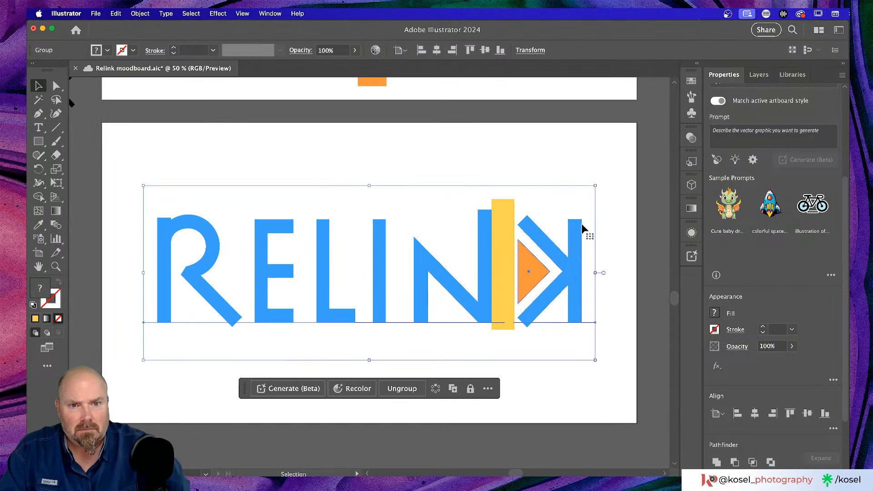
{"action": "double_click", "coordinate": [574, 257]}
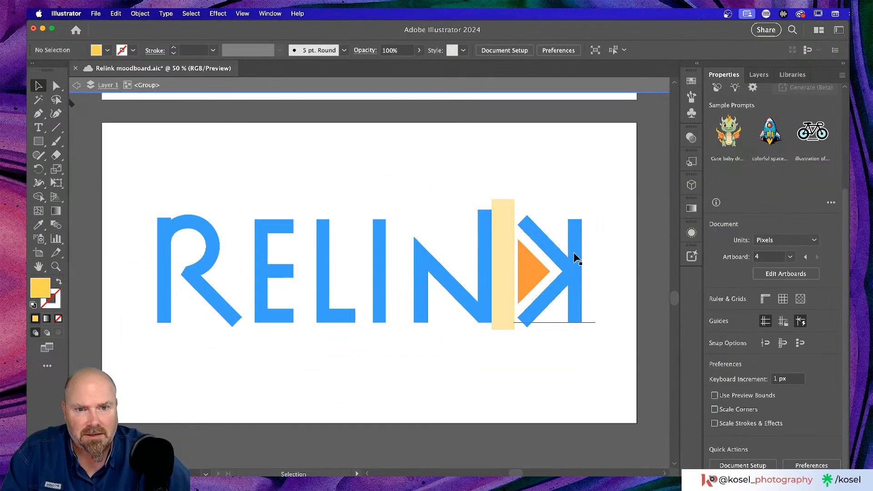
{"action": "double_click", "coordinate": [574, 257]}
{"action": "left_click", "coordinate": [574, 257]}
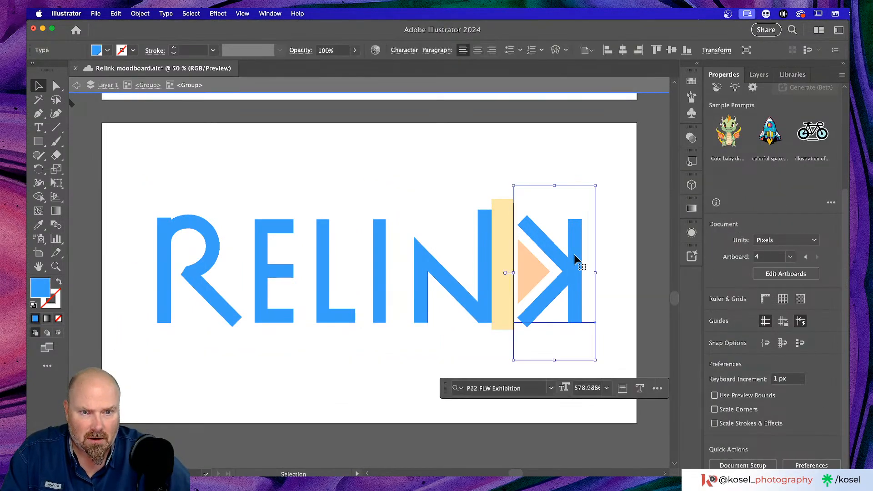
{"action": "double_click", "coordinate": [574, 256]}
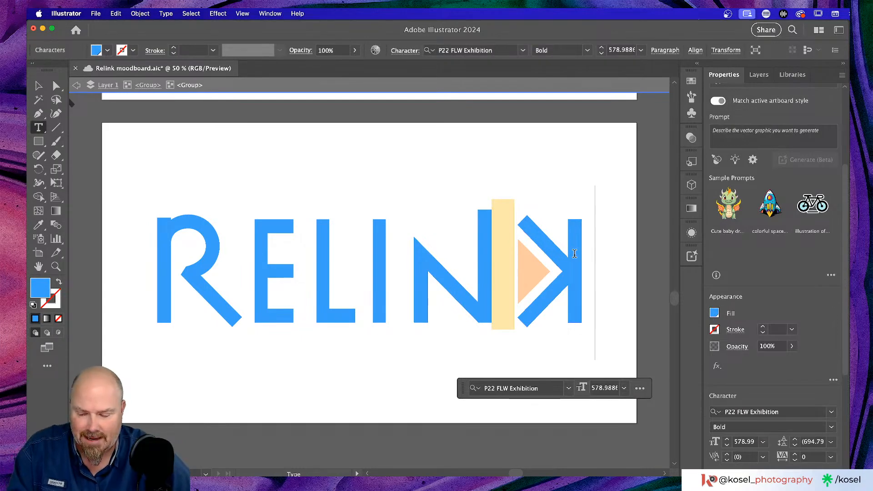
{"action": "key", "text": "Escape"}
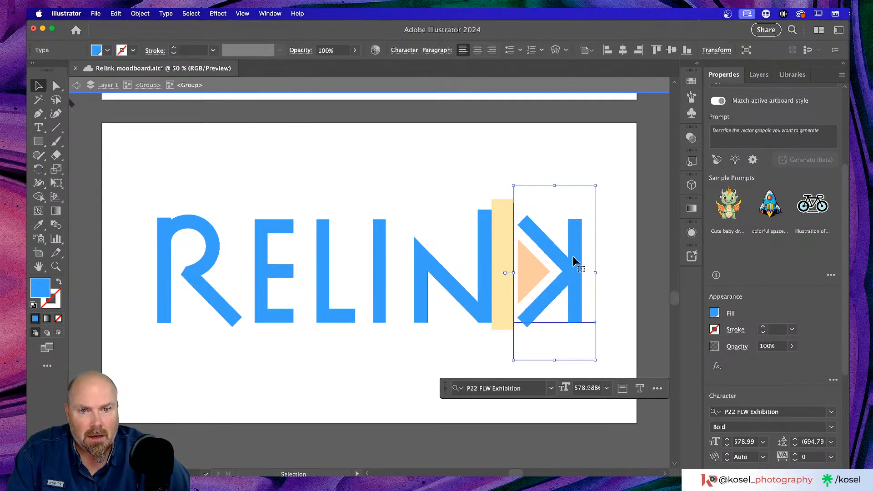
{"action": "left_click", "coordinate": [537, 267]}
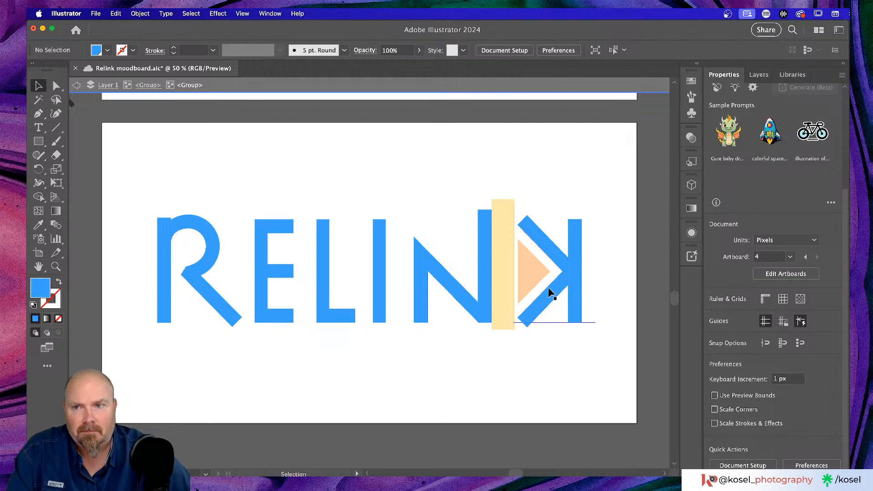
{"action": "key", "text": "Escape"}
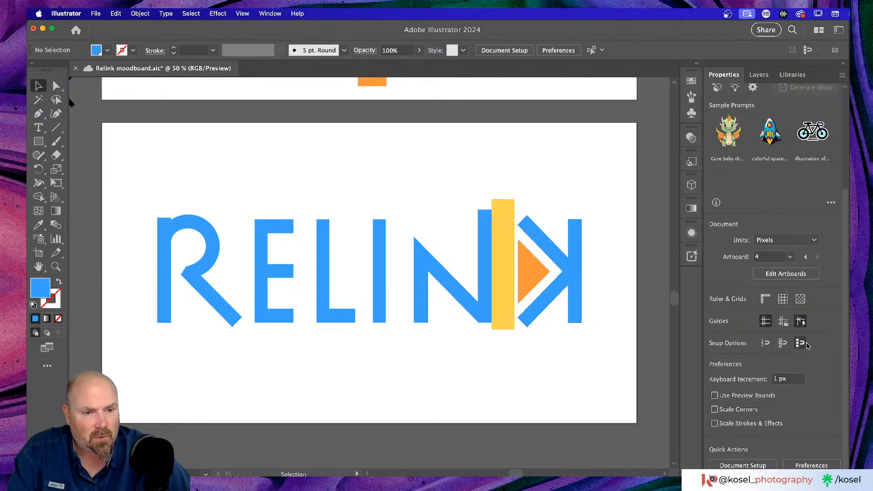
Ungroup the RELINK lettering and separate the K from the orange triangle via Quick Actions
{"action": "left_click", "coordinate": [578, 283]}
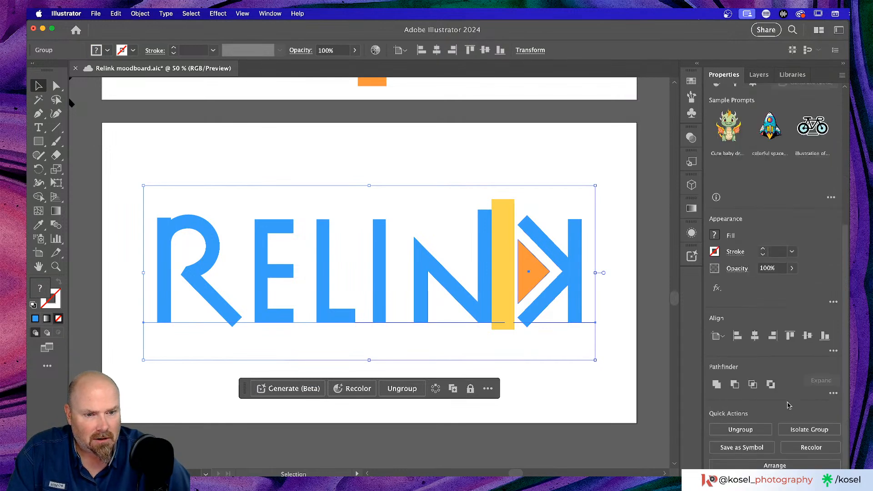
{"action": "left_click", "coordinate": [740, 430]}
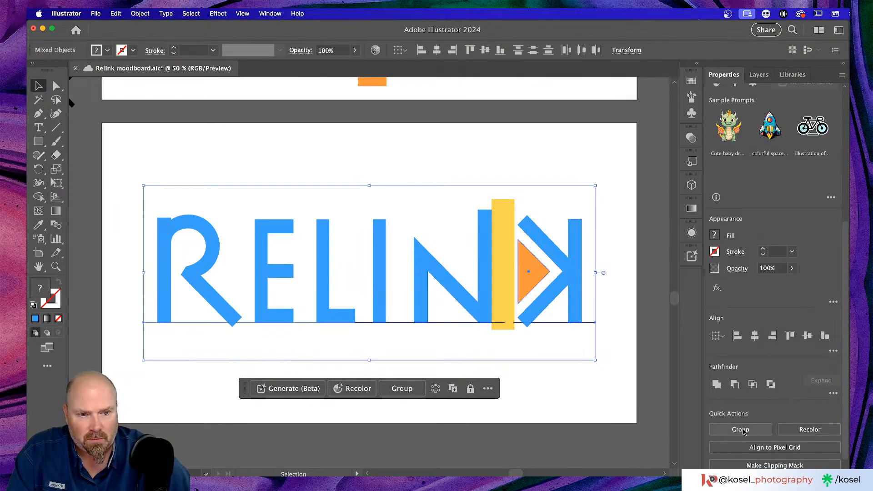
{"action": "left_click", "coordinate": [591, 391]}
{"action": "left_click", "coordinate": [574, 272]}
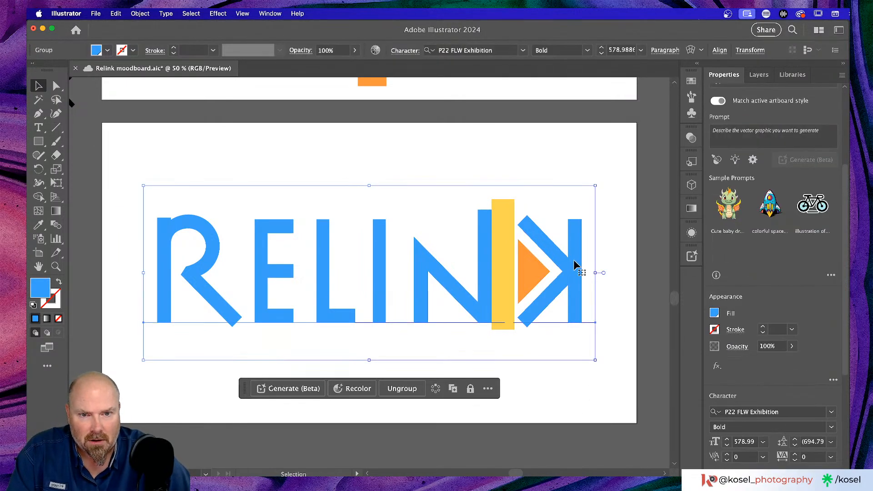
{"action": "scroll", "coordinate": [756, 415], "scroll_direction": "down", "scroll_amount": 5}
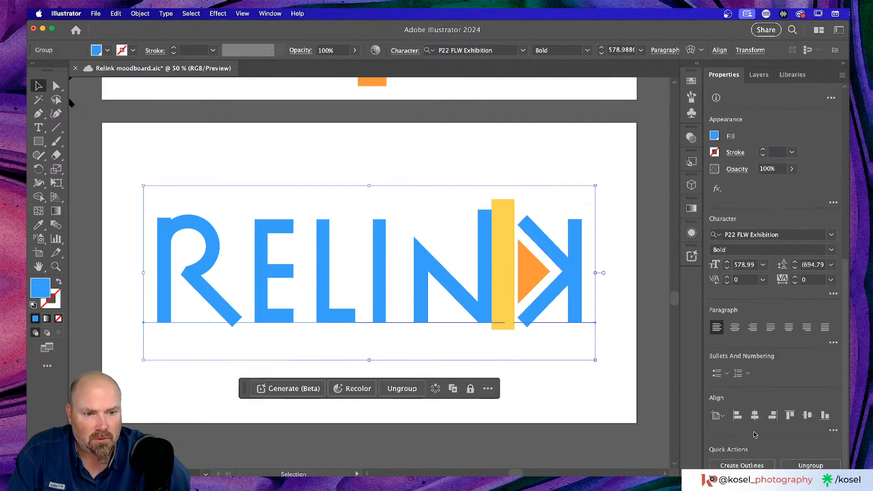
{"action": "left_click", "coordinate": [811, 465]}
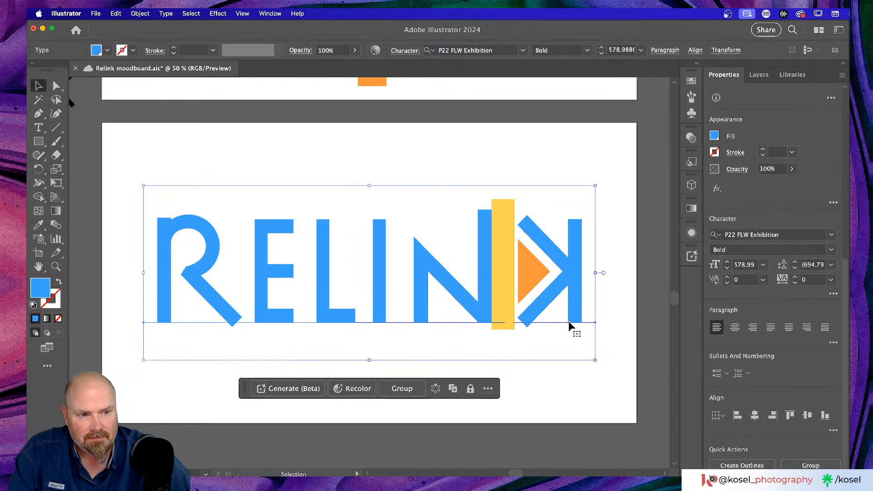
{"action": "left_click", "coordinate": [560, 390]}
Nudge the K and orange triangle left four times to close the gap to the bar's width
{"action": "left_click", "coordinate": [567, 272]}
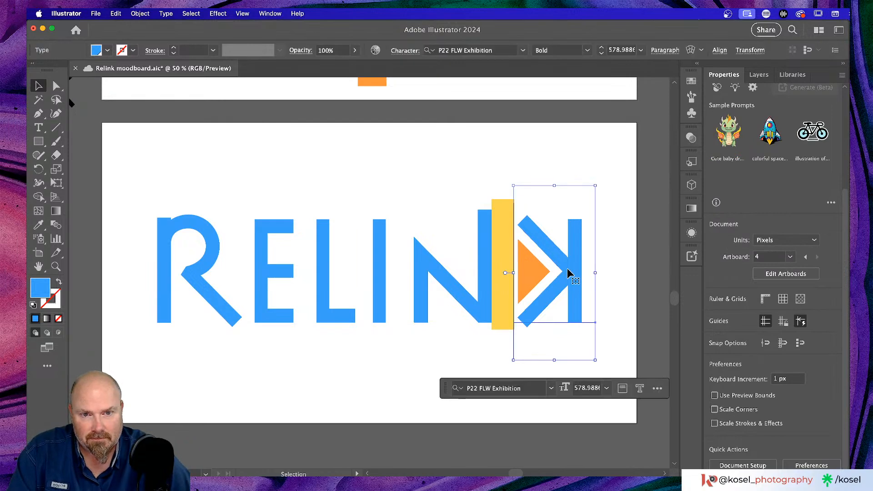
{"action": "left_click", "coordinate": [535, 271], "text": "shift"}
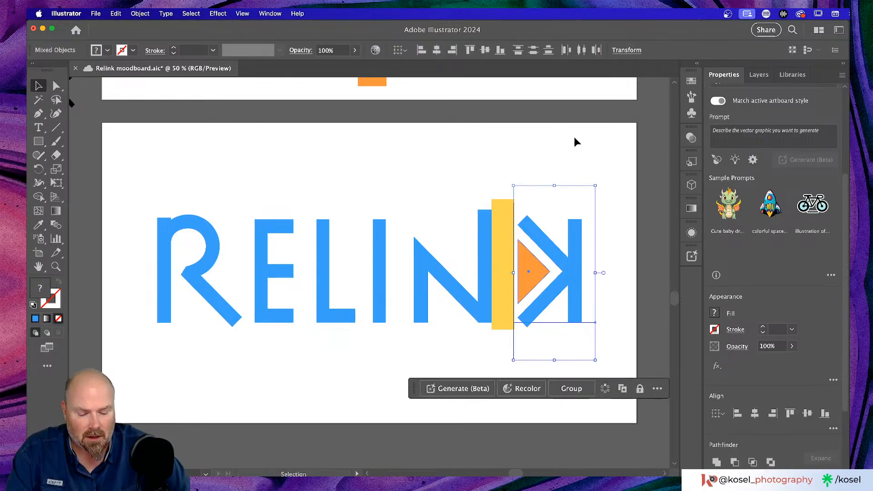
{"action": "key", "text": "Left"}
{"action": "key", "text": "Left"}
{"action": "key", "text": "Left"}
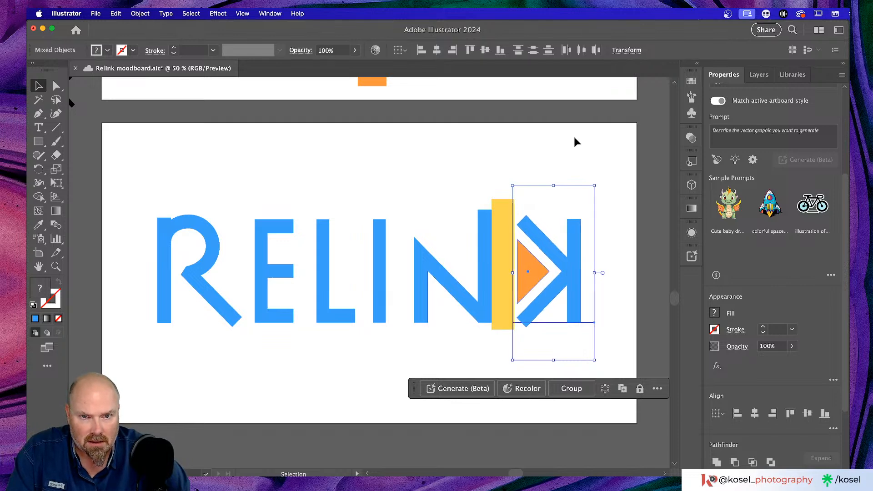
{"action": "key", "text": "Left"}
{"action": "key", "text": "Left"}
{"action": "key", "text": "Left"}
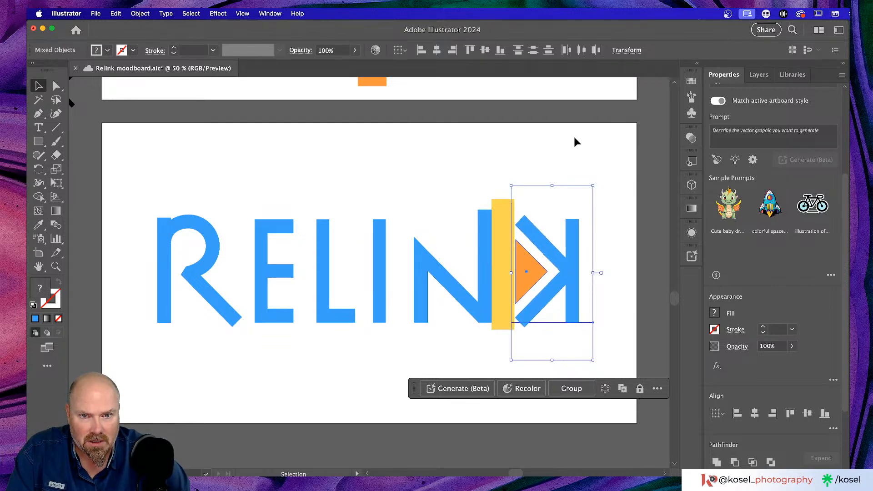
{"action": "key", "text": "Left"}
{"action": "key", "text": "Left"}
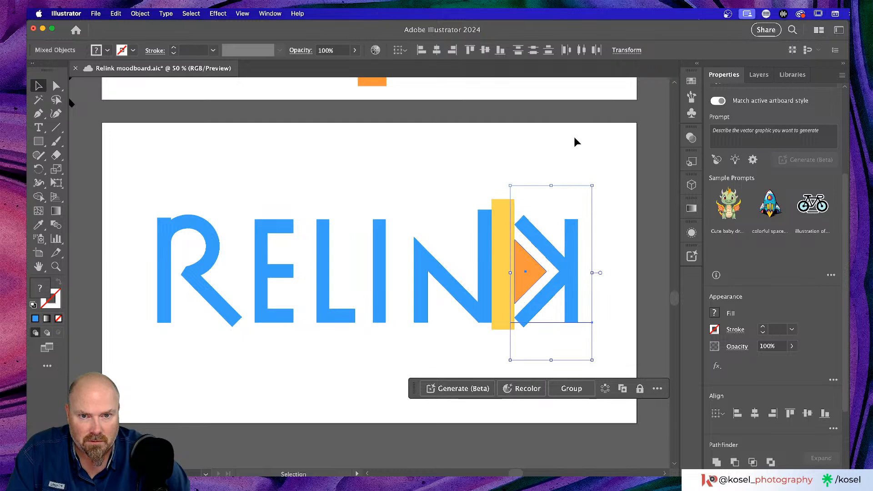
{"action": "key", "text": "Left"}
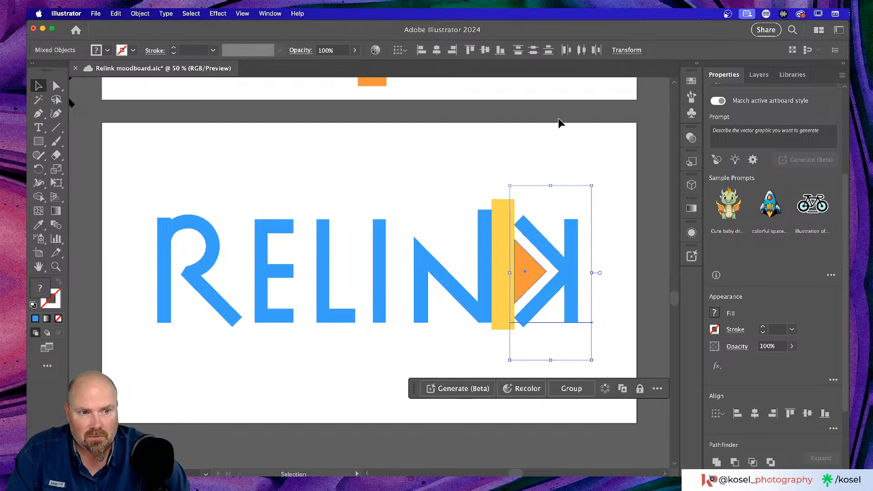
{"action": "left_click", "coordinate": [561, 125]}
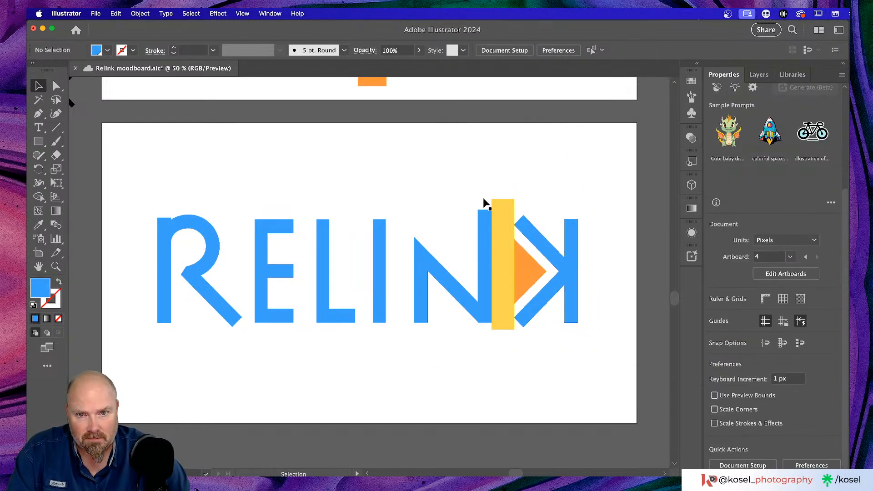
{"action": "left_click", "coordinate": [498, 216]}
Delete the yellow spacer bar and zoom back in on the finished RELINK artboard
{"action": "key", "text": "Delete"}
{"action": "key", "text": "super+minus"}
{"action": "key", "text": "super+minus"}
{"action": "key", "text": "super+minus"}
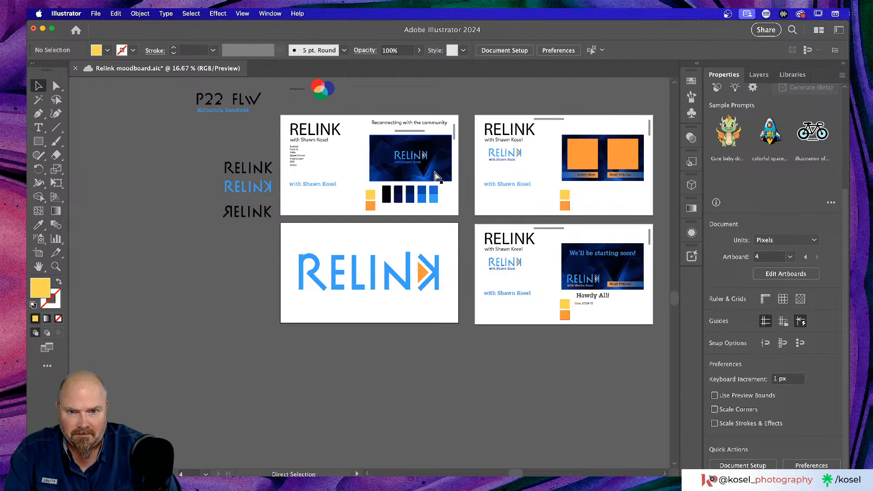
{"action": "key", "text": "super+equal"}
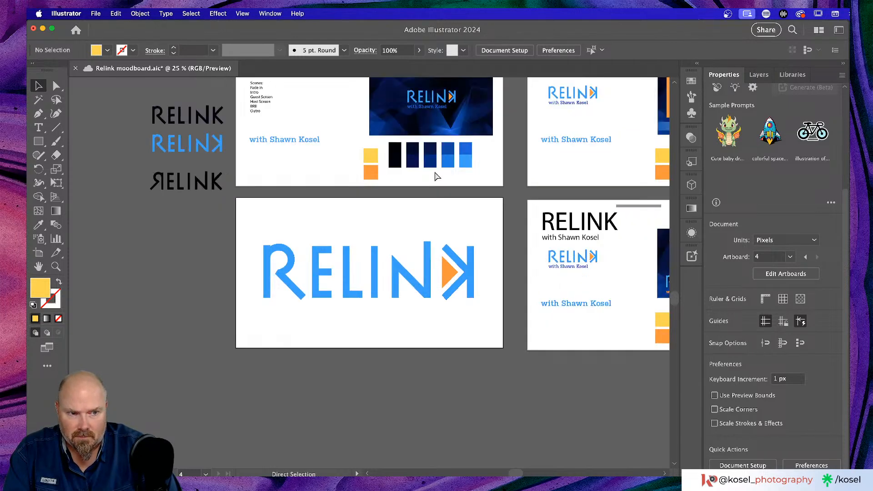
{"action": "key", "text": "super+equal"}
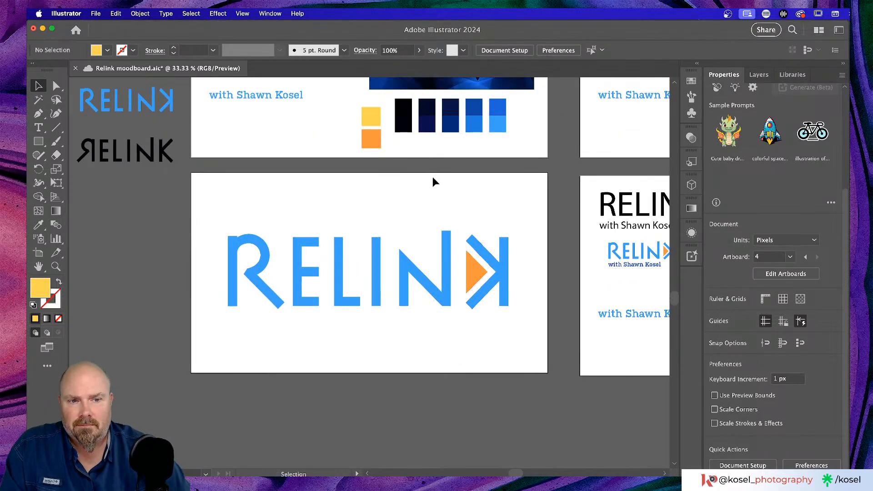
{"action": "scroll", "coordinate": [433, 178], "scroll_direction": "down", "scroll_amount": 2}
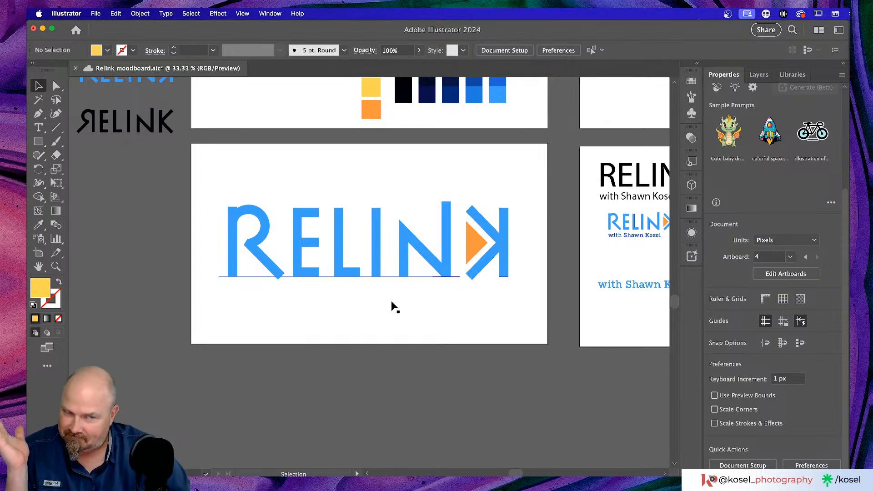
Delete Artwork 3 from the RELINK library and group the logo pieces
{"action": "left_click", "coordinate": [792, 76]}
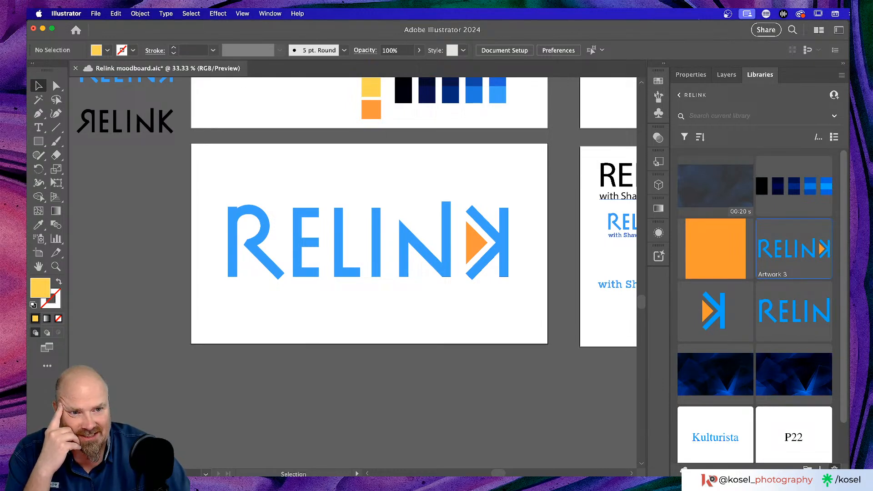
{"action": "key", "text": "Delete"}
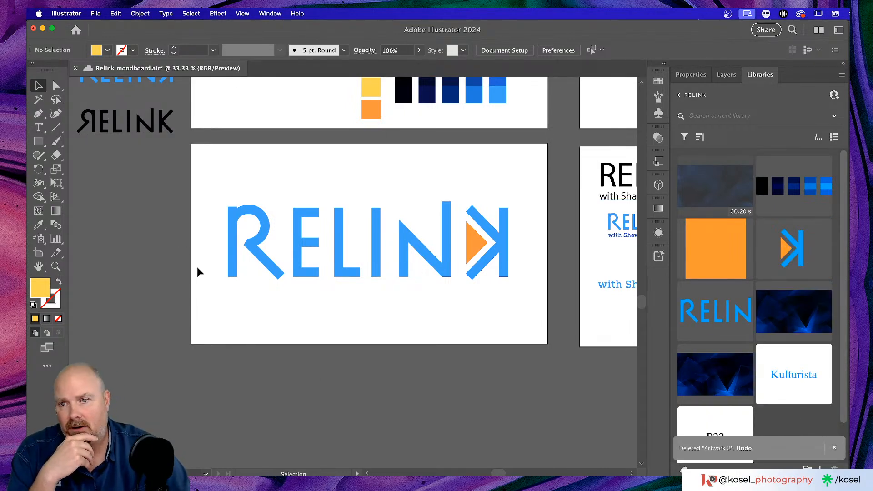
{"action": "left_click_drag", "start_coordinate": [196, 222], "coordinate": [527, 304]}
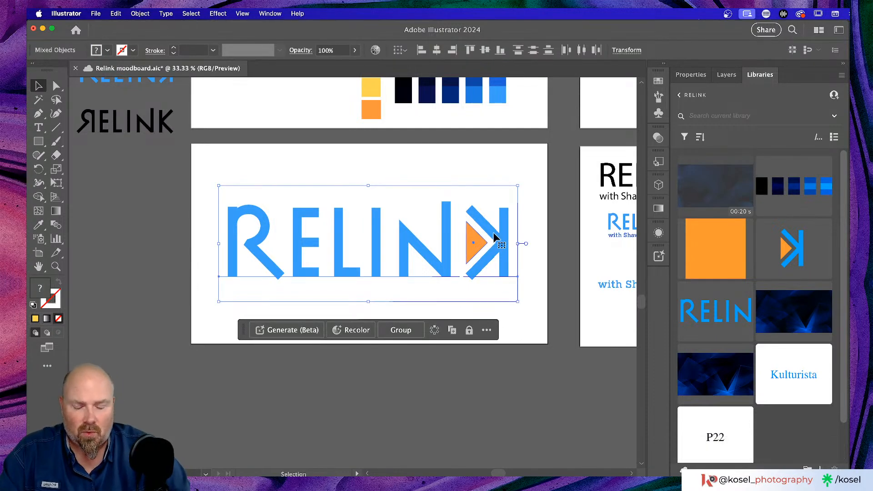
{"action": "key", "text": "super+g"}
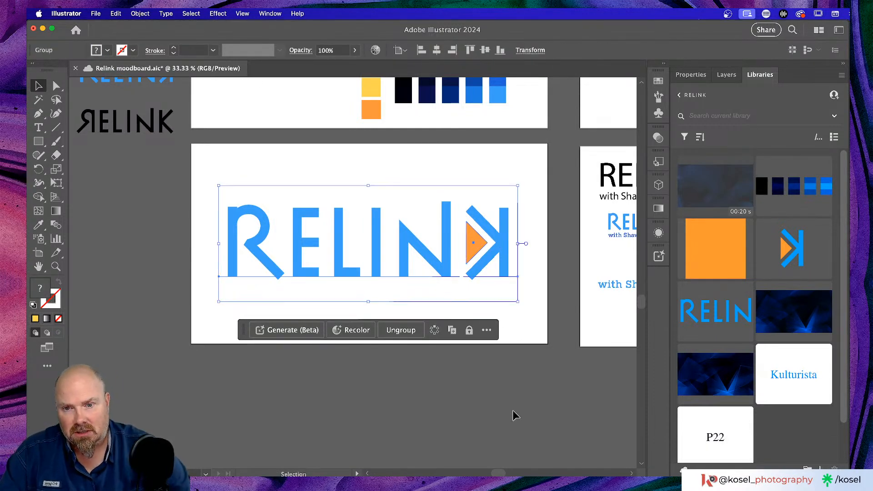
Add the grouped RELINK logo to the RELINK library as Artwork 6
{"action": "left_click", "coordinate": [508, 410]}
{"action": "left_click", "coordinate": [488, 241]}
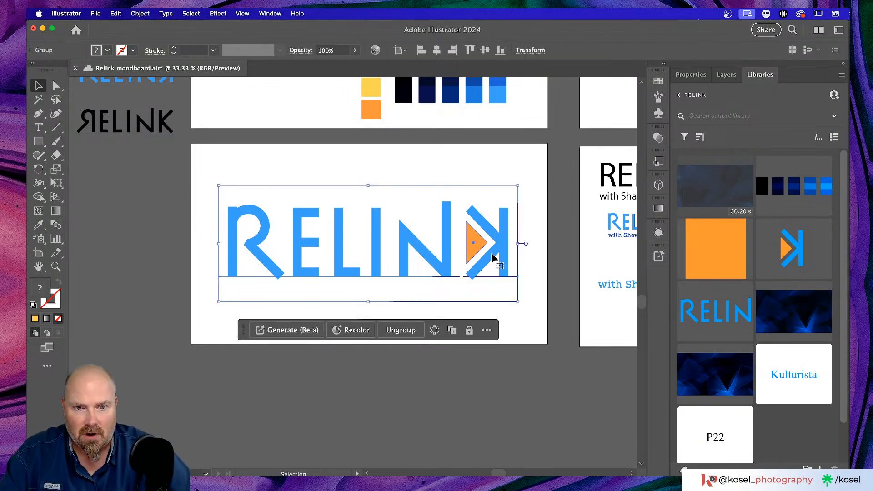
{"action": "left_click_drag", "start_coordinate": [449, 241], "coordinate": [796, 429]}
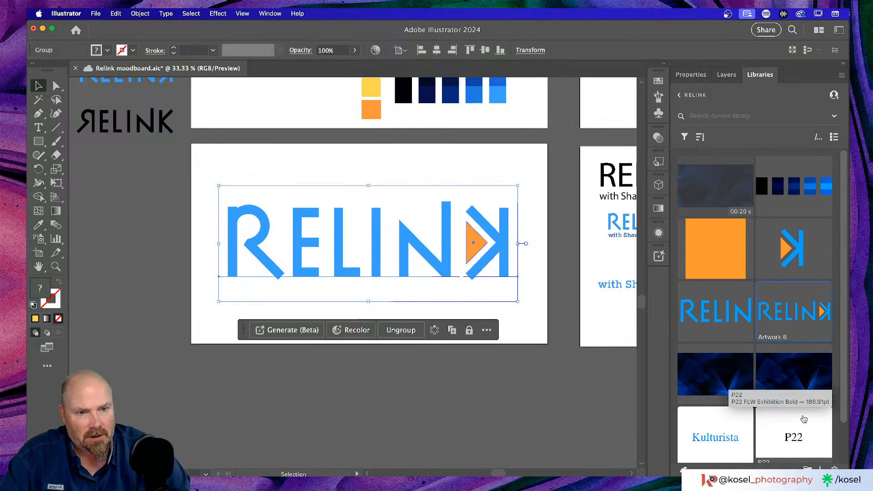
{"action": "left_click", "coordinate": [468, 385]}
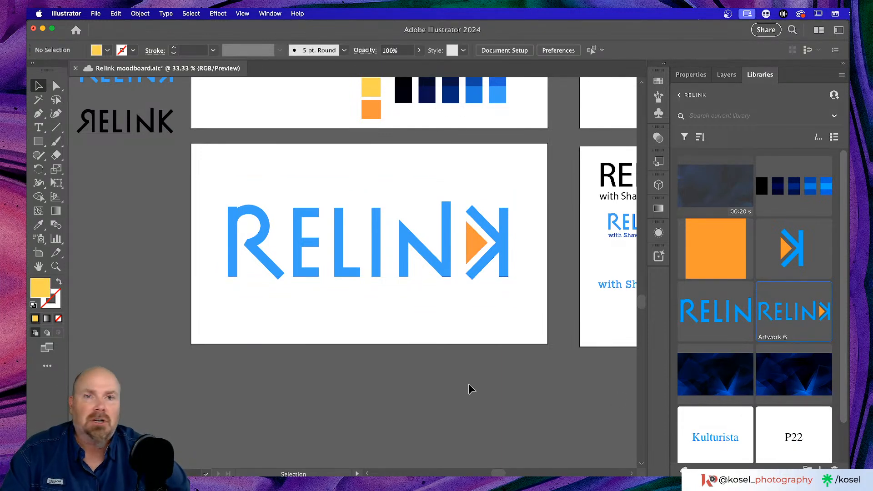
{"action": "key", "text": "a"}
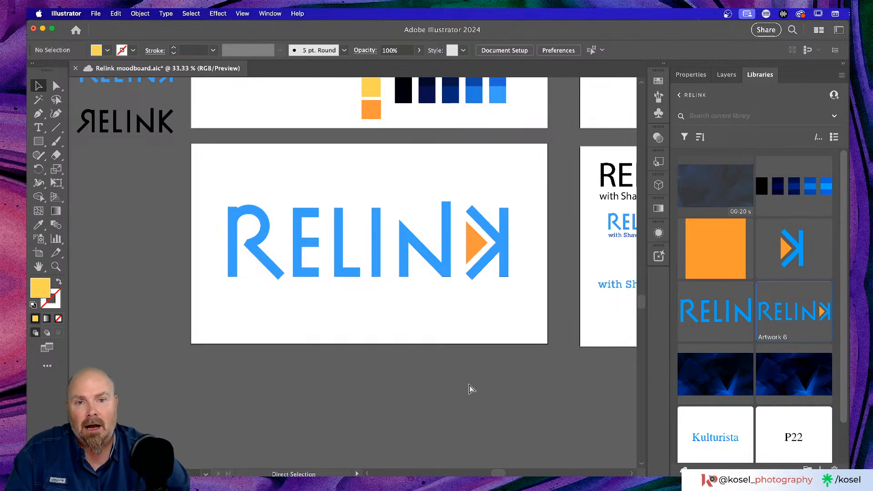
{"action": "key", "text": "super+minus"}
{"action": "key", "text": "super+minus"}
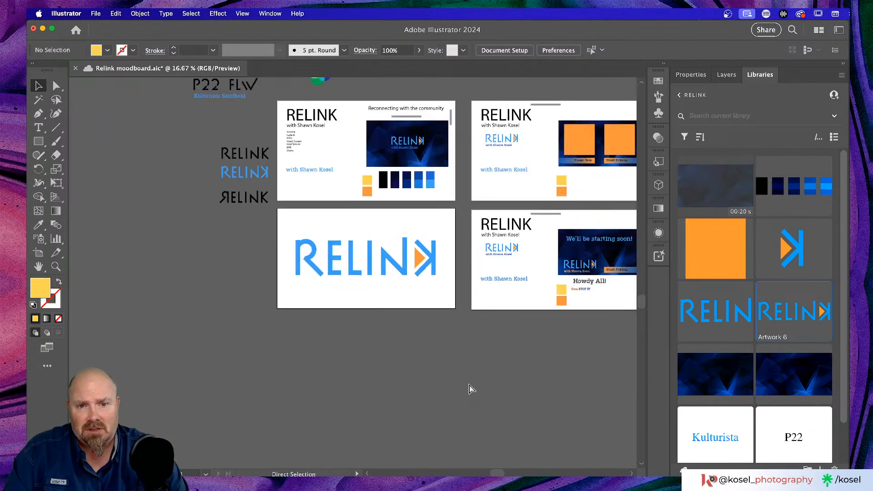
{"action": "scroll", "coordinate": [380, 349], "scroll_direction": "right", "scroll_amount": 3}
{"action": "scroll", "coordinate": [379, 349], "scroll_direction": "up", "scroll_amount": 1}
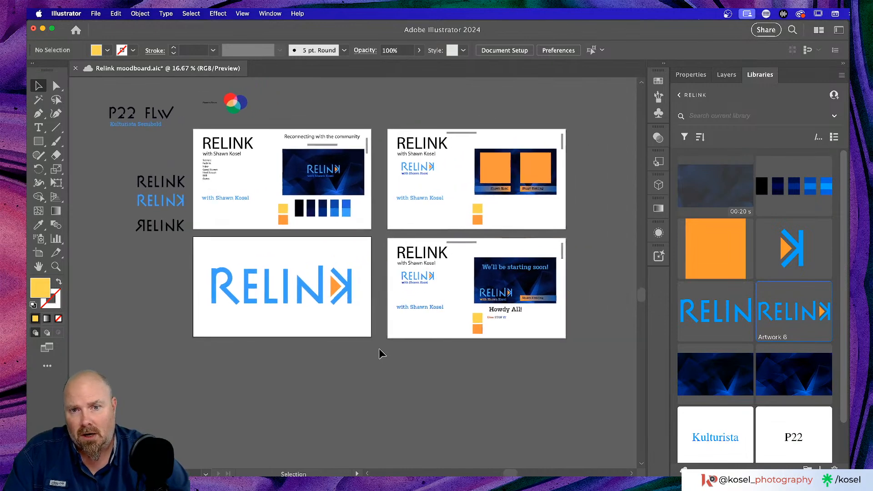
{"action": "key", "text": "super+plus"}
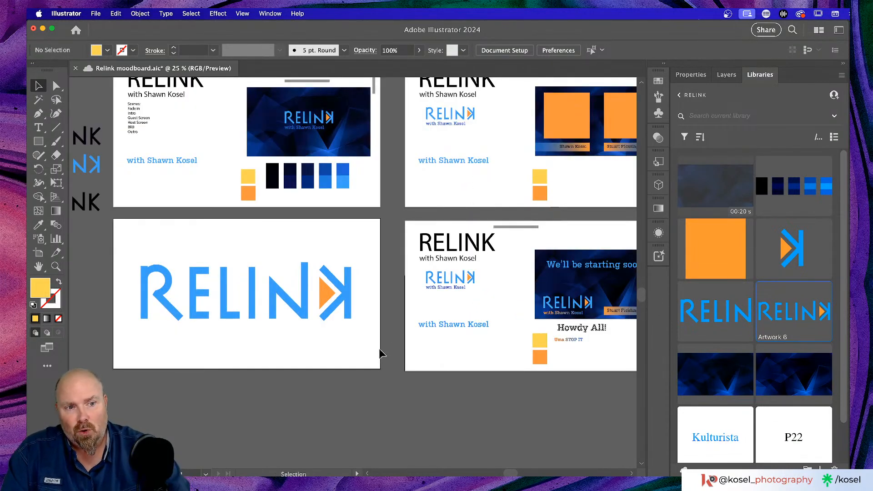
{"action": "scroll", "coordinate": [395, 304], "scroll_direction": "up", "scroll_amount": 1}
{"action": "scroll", "coordinate": [394, 304], "scroll_direction": "right", "scroll_amount": 1}
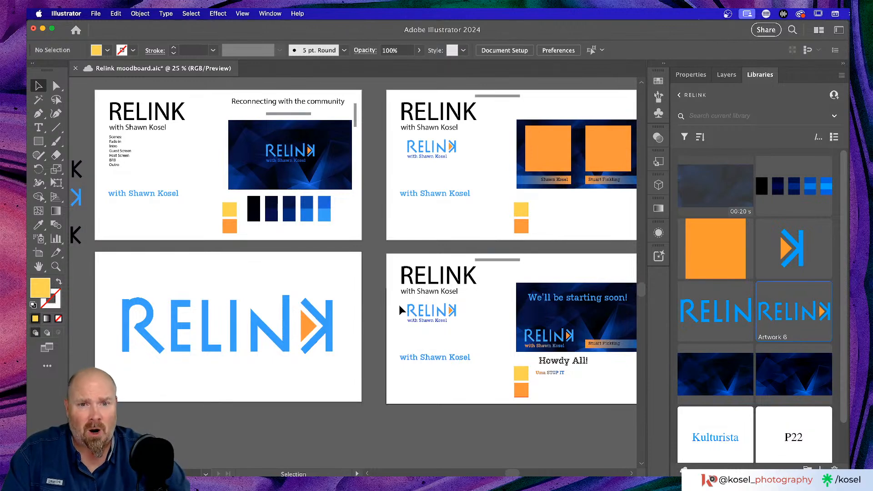
{"action": "scroll", "coordinate": [400, 305], "scroll_direction": "right", "scroll_amount": 1}
Switch to Photoshop, zoom out to both artboards, and hide the guides
{"action": "key", "text": "a"}
{"action": "key", "text": "super+Tab"}
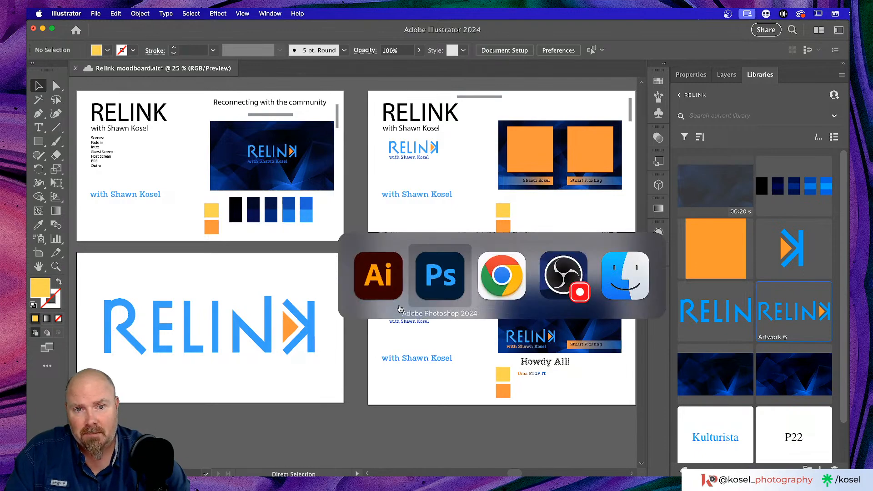
{"action": "key", "text": "super"}
{"action": "key", "text": "super+minus"}
{"action": "key", "text": "super+minus"}
{"action": "key", "text": "super+minus"}
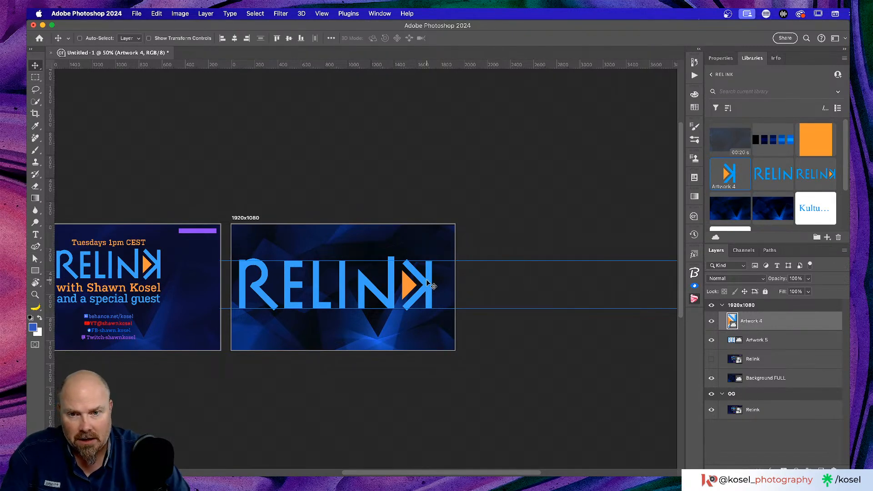
{"action": "key", "text": "super+semicolon"}
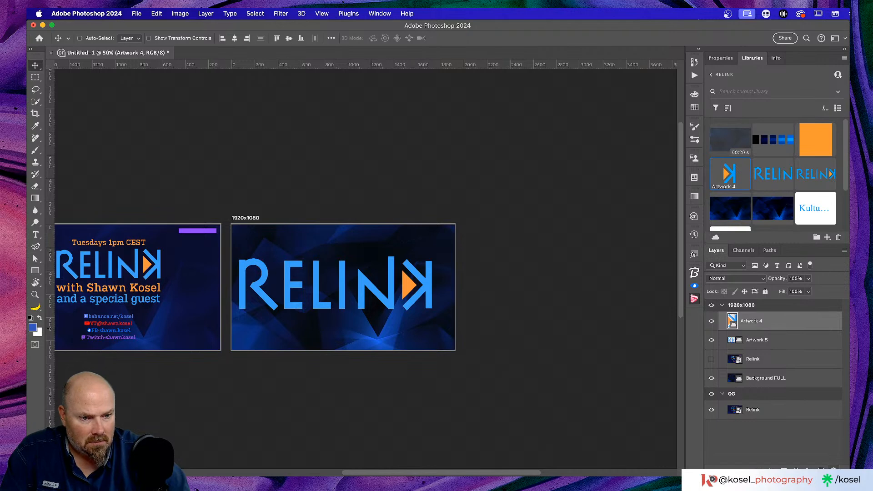
Delete the old K and RELIN layers (Artwork 4 and 5) and view at 100%
{"action": "key", "text": "BackSpace"}
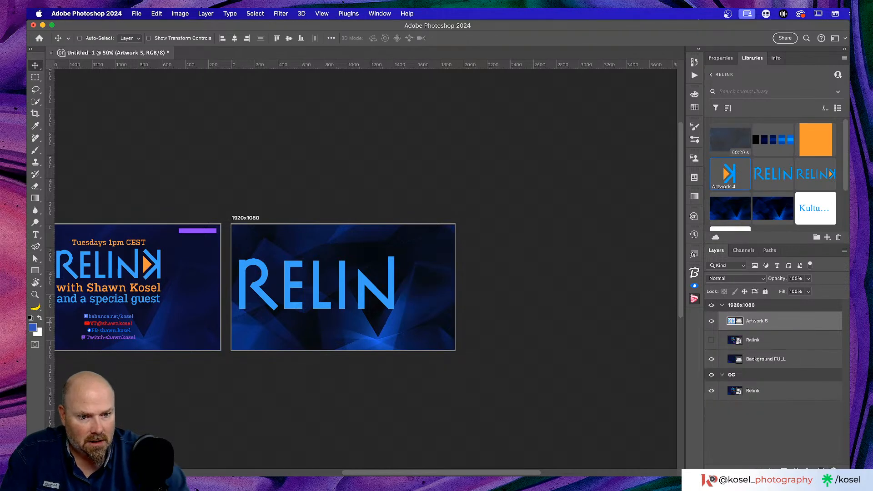
{"action": "key", "text": "BackSpace"}
{"action": "scroll", "coordinate": [457, 323], "scroll_direction": "left", "scroll_amount": 3}
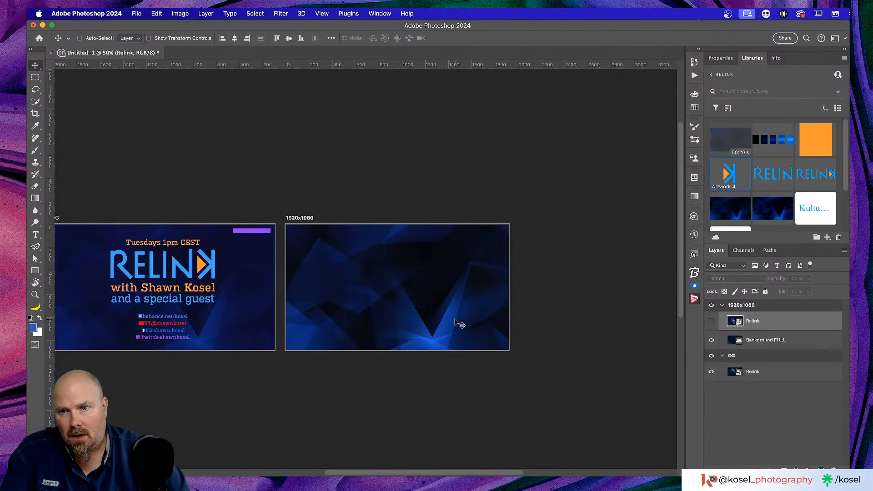
{"action": "key", "text": "super+1"}
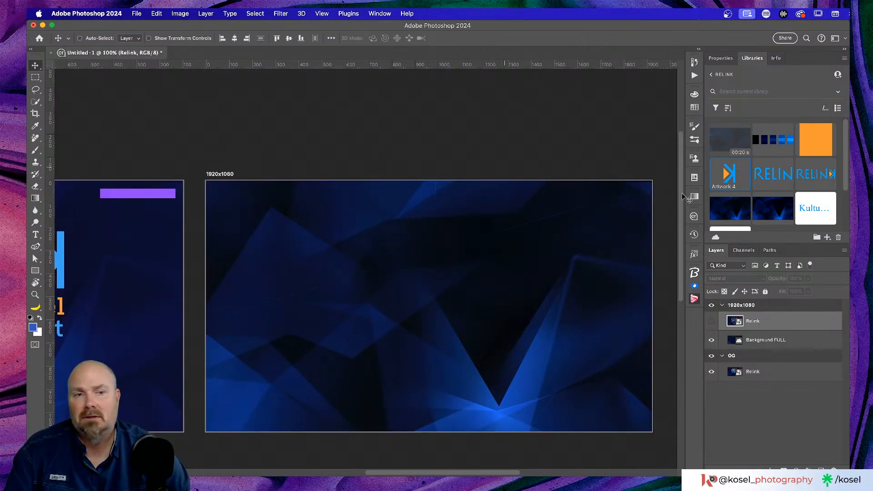
{"action": "scroll", "coordinate": [820, 219], "scroll_direction": "down", "scroll_amount": 2}
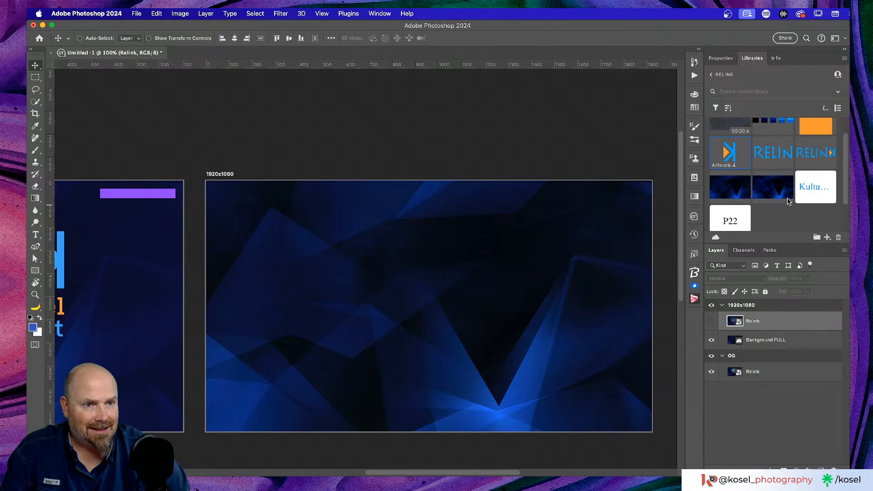
Place Artwork 6 from the library, show the Relink text layer, and scale the logo to about 28.5%
{"action": "left_click_drag", "start_coordinate": [823, 150], "coordinate": [442, 327]}
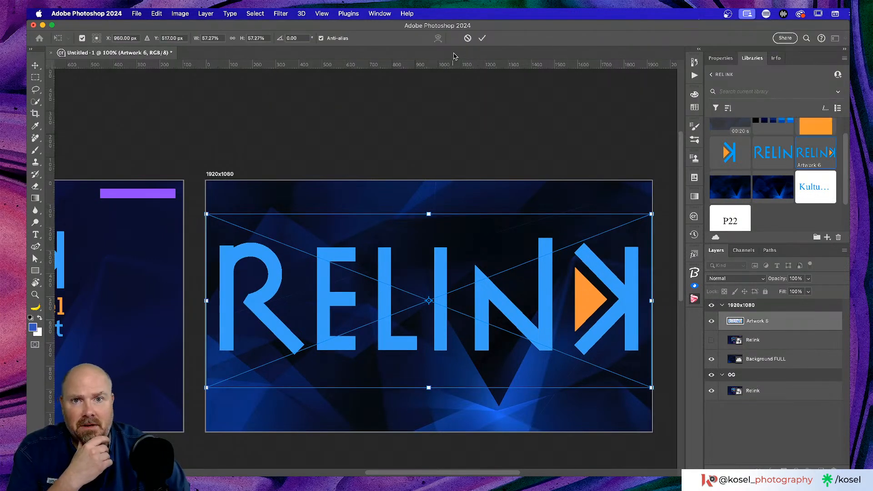
{"action": "left_click", "coordinate": [482, 38]}
{"action": "left_click", "coordinate": [712, 340]}
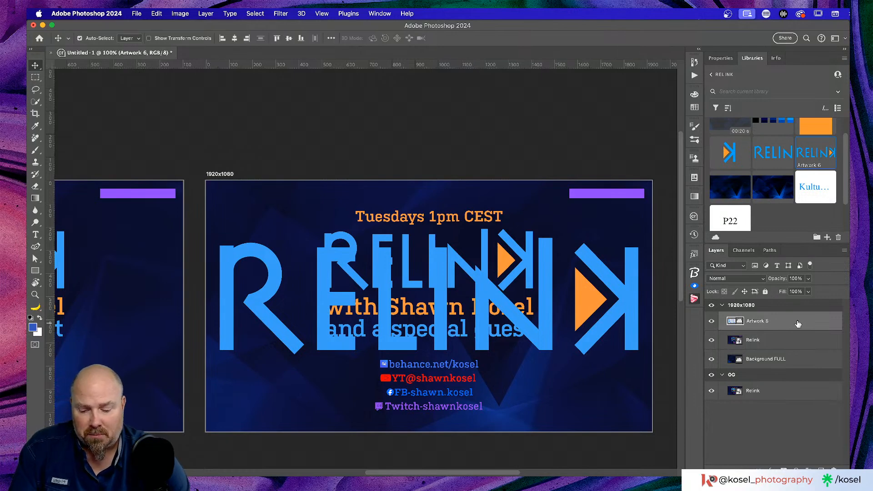
{"action": "key", "text": "super+t"}
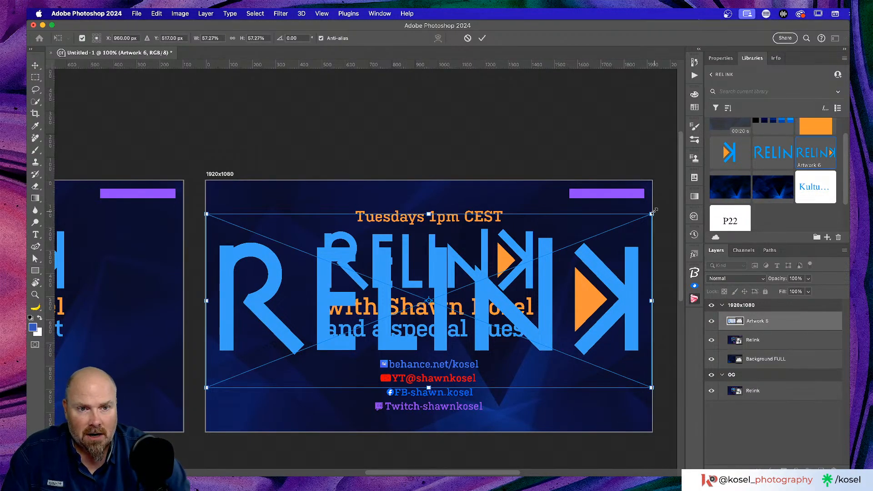
{"action": "left_click_drag", "start_coordinate": [652, 214], "coordinate": [550, 271]}
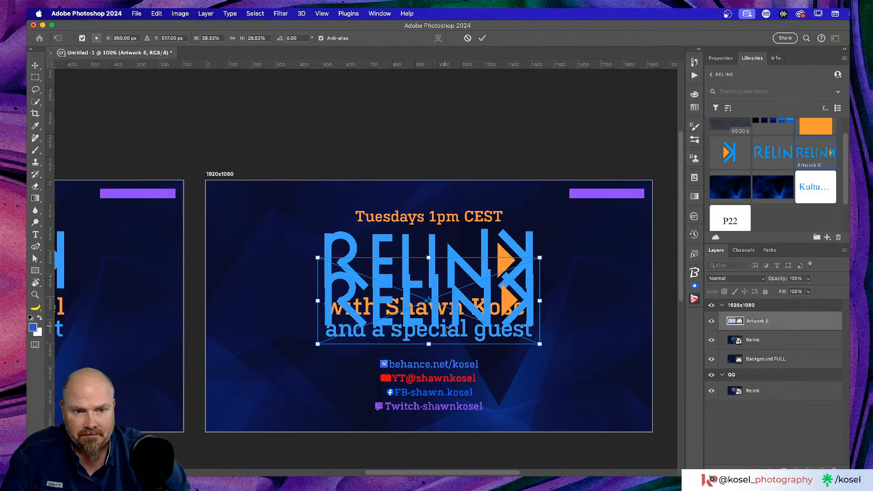
Move the logo up below the Tuesdays 1pm CEST line and set its blending to Difference
{"action": "left_click_drag", "start_coordinate": [486, 304], "coordinate": [489, 269]}
{"action": "left_click", "coordinate": [735, 279]}
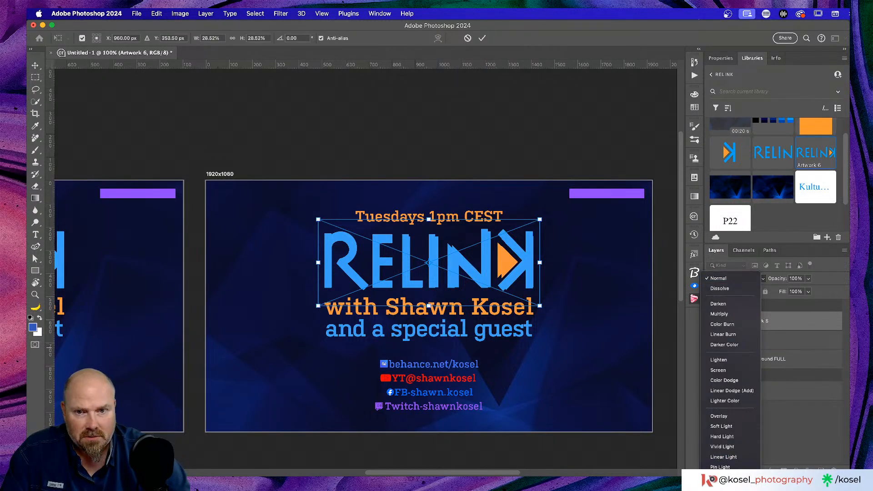
{"action": "left_click", "coordinate": [722, 490]}
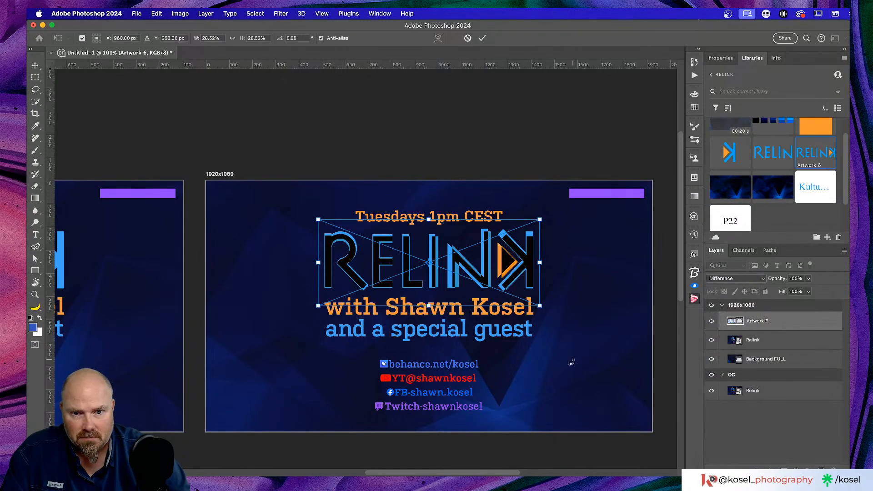
At 200% zoom, enlarge the logo slightly to about 30.3%
{"action": "key", "text": "super+plus"}
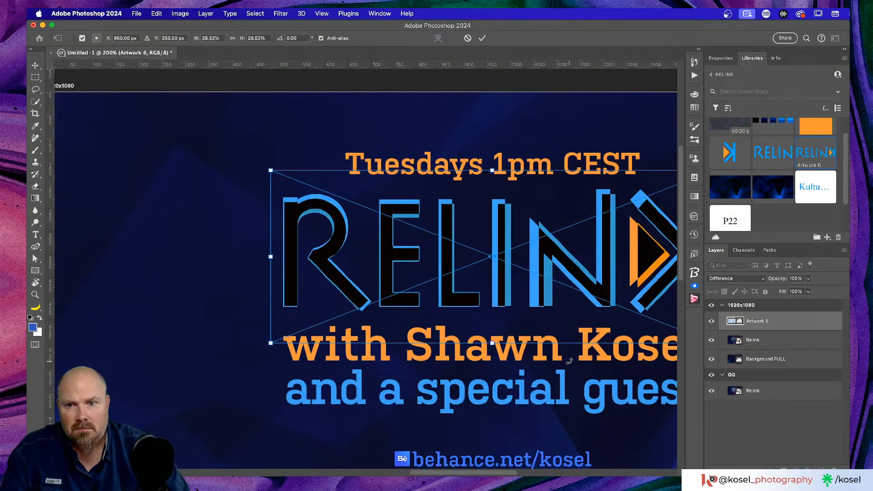
{"action": "scroll", "coordinate": [527, 345], "scroll_direction": "right", "scroll_amount": 5}
{"action": "scroll", "coordinate": [526, 345], "scroll_direction": "left", "scroll_amount": 2}
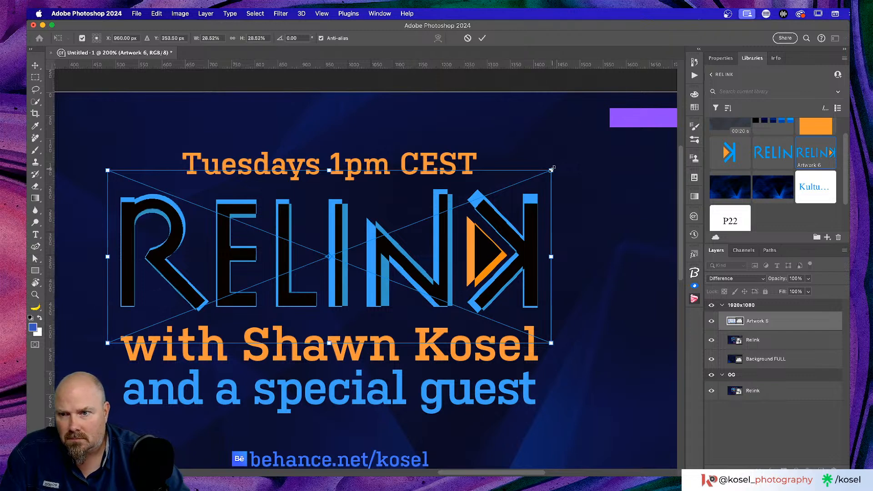
{"action": "left_click_drag", "start_coordinate": [552, 169], "coordinate": [580, 157]}
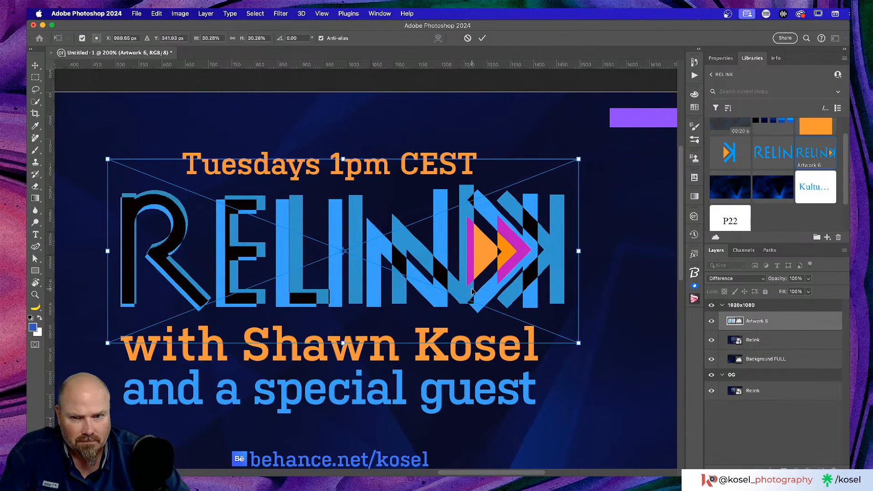
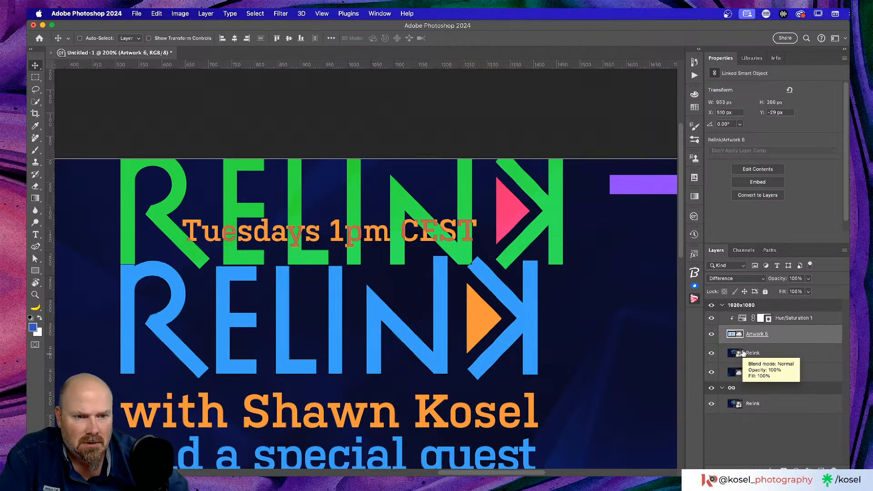
Position the green RELINK artwork over the blue RELINK logo at X 484, Y 208
{"action": "left_click_drag", "start_coordinate": [612, 199], "coordinate": [575, 200]}
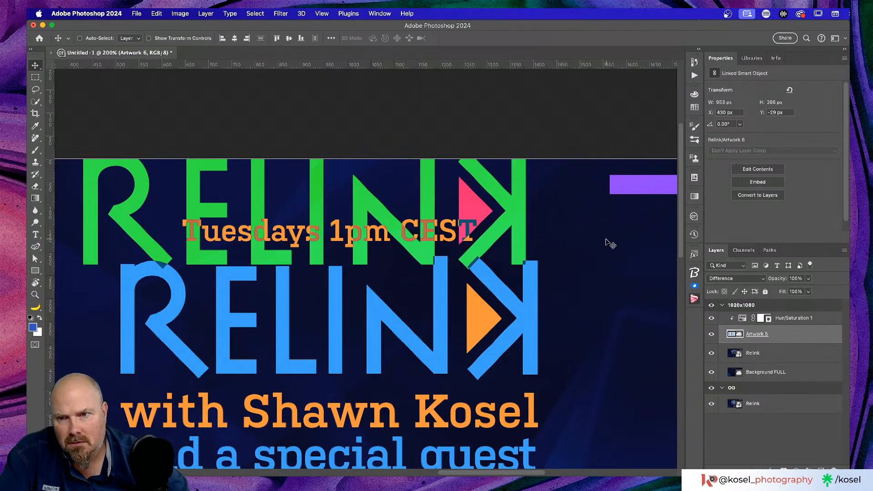
{"action": "scroll", "coordinate": [609, 245], "scroll_direction": "left", "scroll_amount": 3}
{"action": "scroll", "coordinate": [610, 244], "scroll_direction": "up", "scroll_amount": 2}
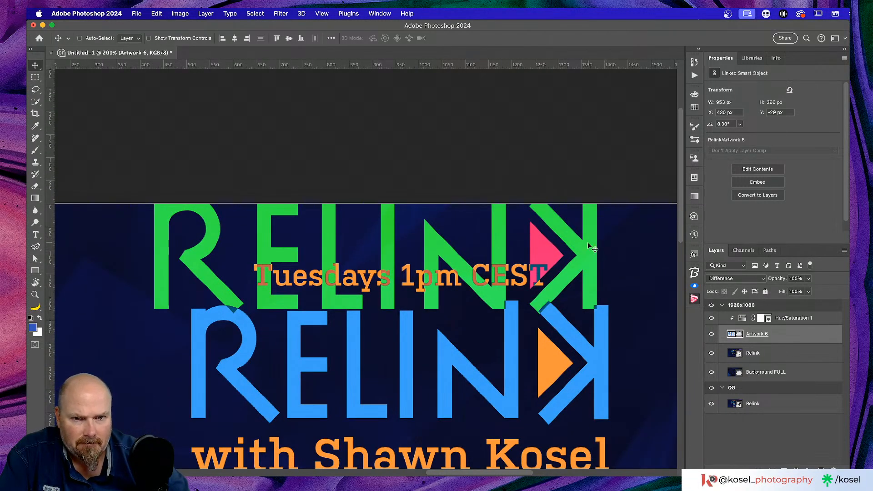
{"action": "left_click_drag", "start_coordinate": [587, 242], "coordinate": [611, 356]}
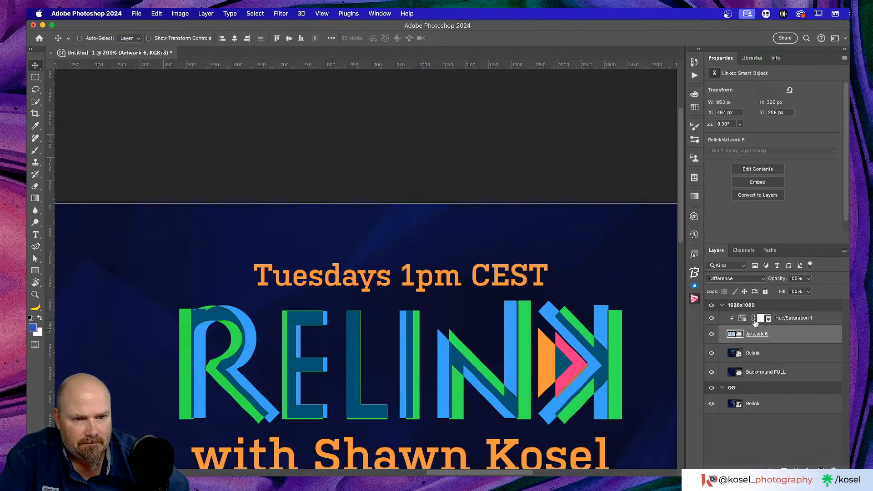
Delete the Hue/Saturation 1 adjustment layer along with its mask
{"action": "left_click", "coordinate": [814, 323]}
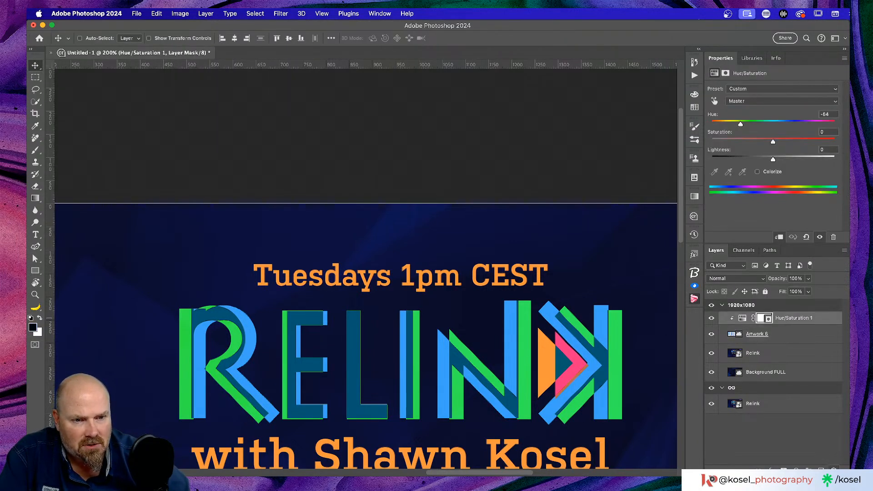
{"action": "key", "text": "BackSpace"}
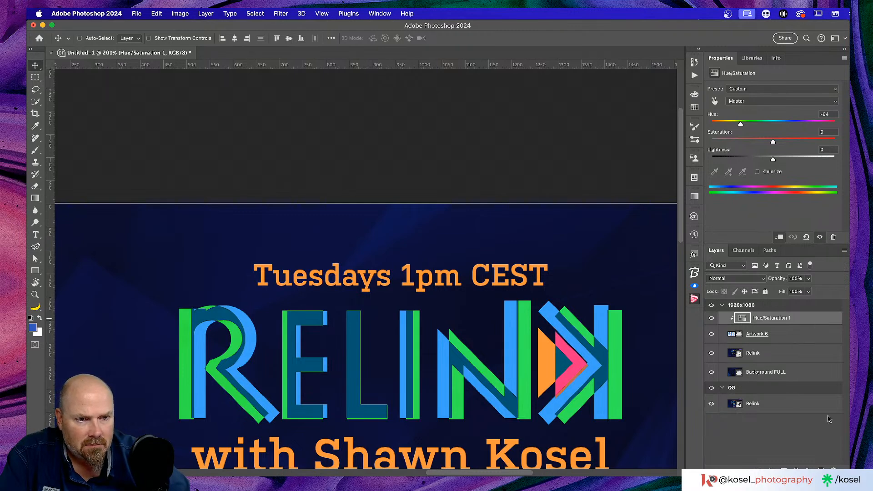
{"action": "key", "text": "BackSpace"}
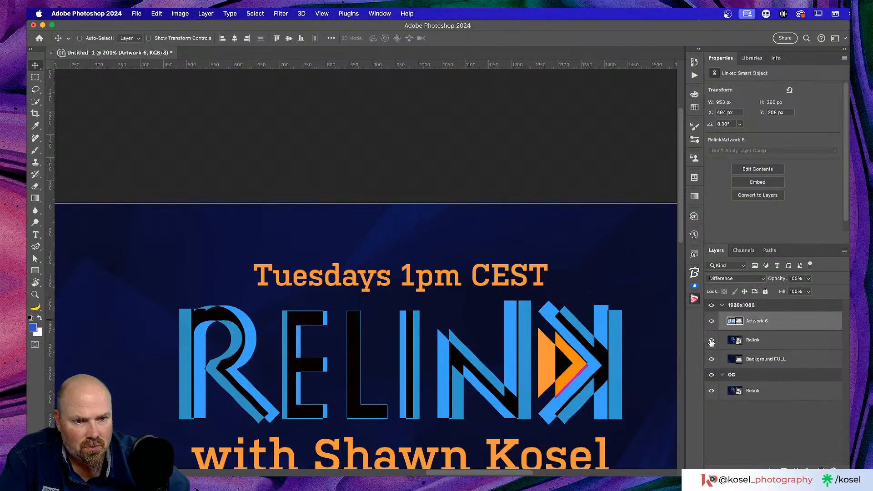
Lower the Relink layer's opacity to about 32% and zoom out to the whole artboard
{"action": "left_click", "coordinate": [794, 341]}
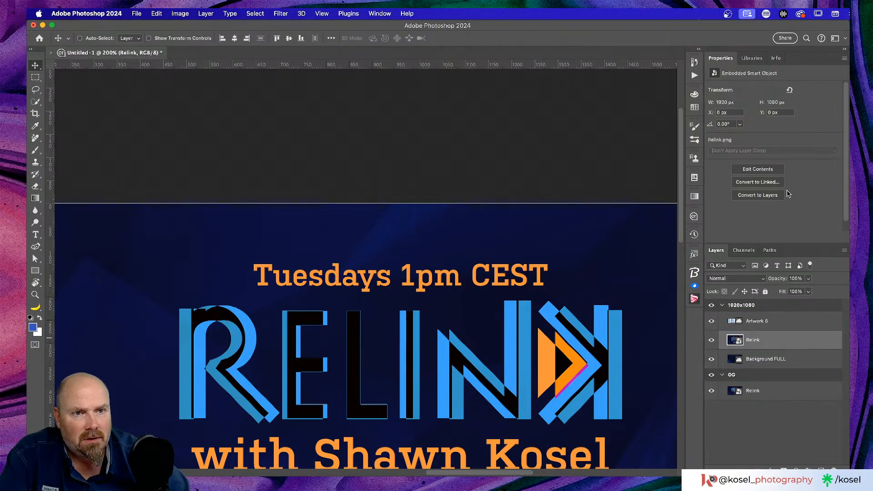
{"action": "mouse_move", "coordinate": [781, 279]}
{"action": "left_mouse_down"}
{"action": "mouse_move", "coordinate": [756, 278]}
{"action": "mouse_move", "coordinate": [782, 279]}
{"action": "left_mouse_up"}
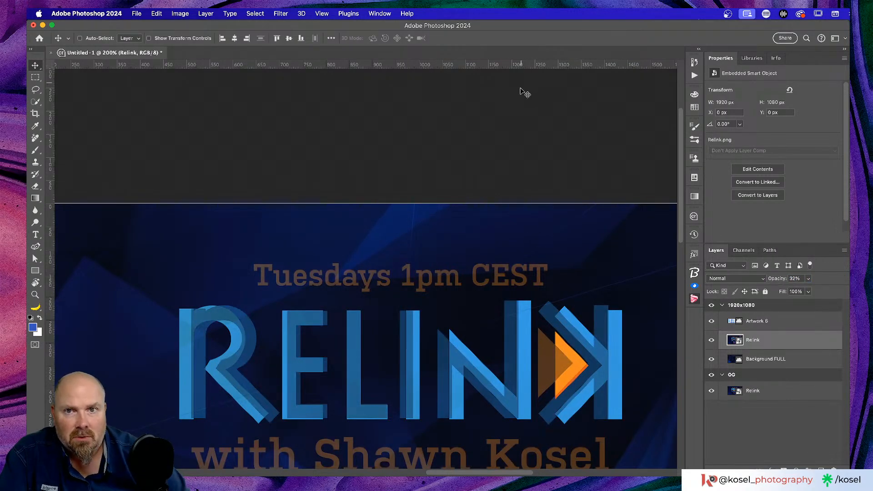
{"action": "scroll", "coordinate": [528, 324], "scroll_direction": "down", "scroll_amount": 3}
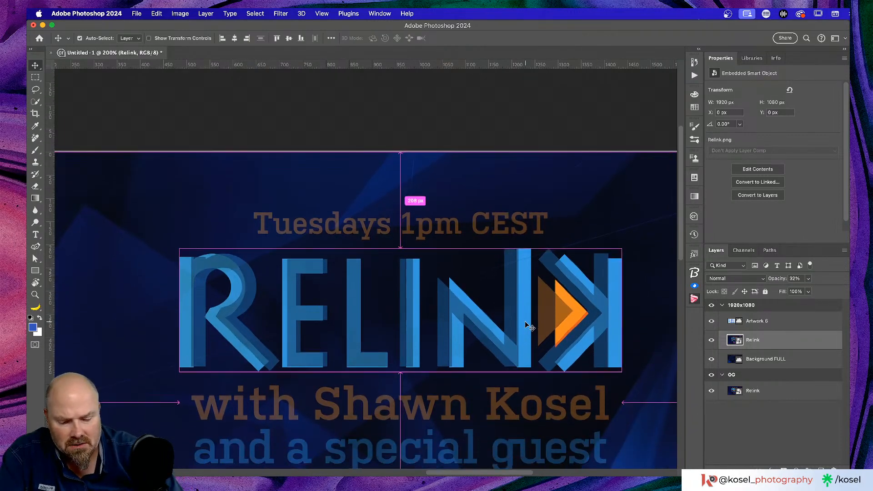
{"action": "key", "text": "super+minus"}
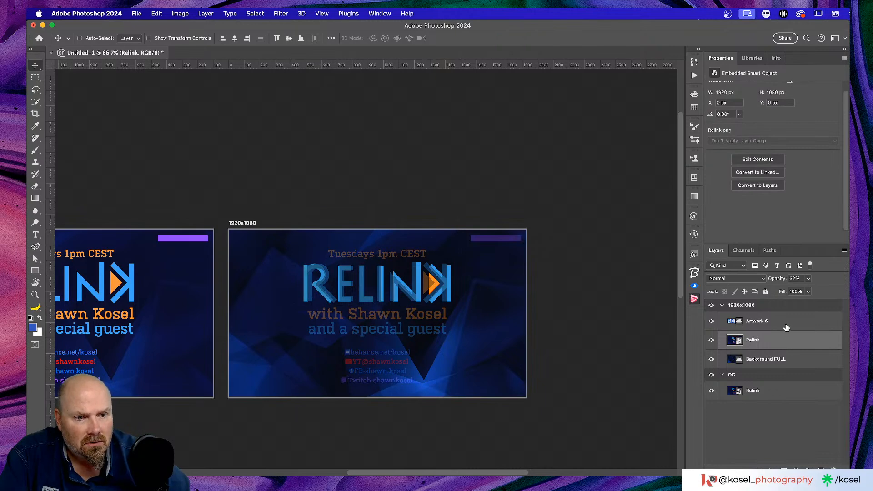
{"action": "left_click", "coordinate": [784, 322]}
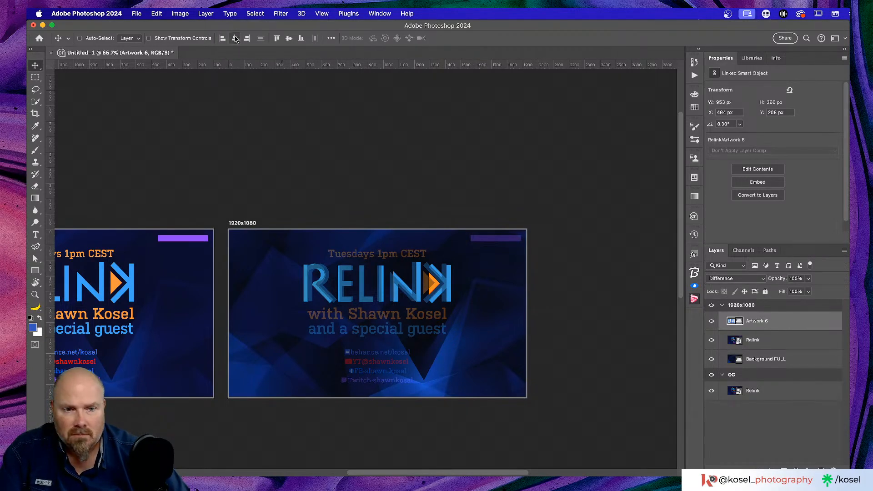
{"action": "left_click", "coordinate": [331, 39]}
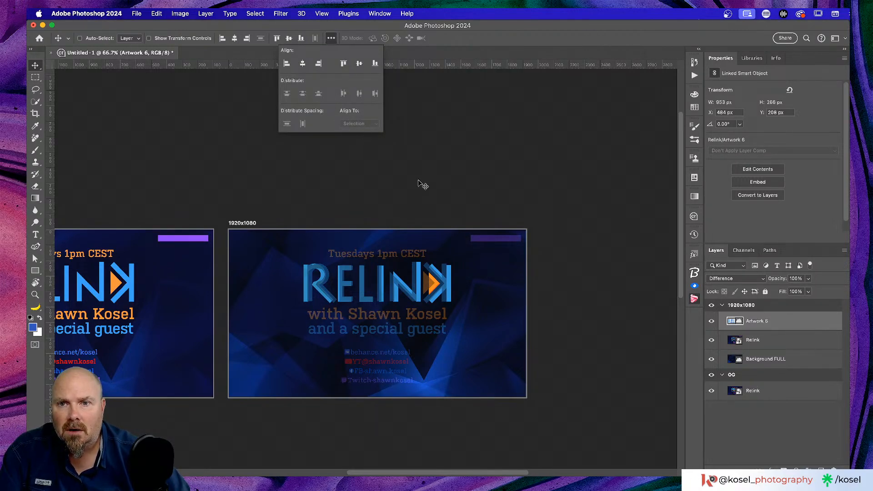
{"action": "left_click", "coordinate": [561, 184]}
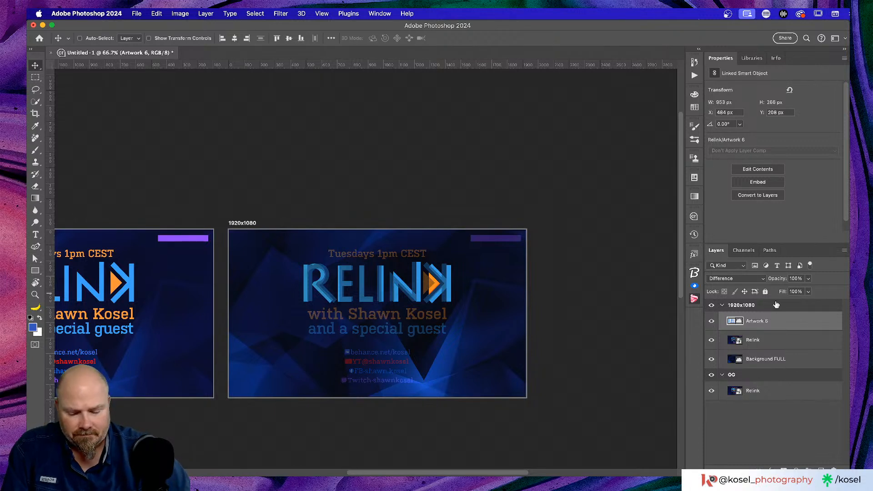
{"action": "key", "text": "super+a"}
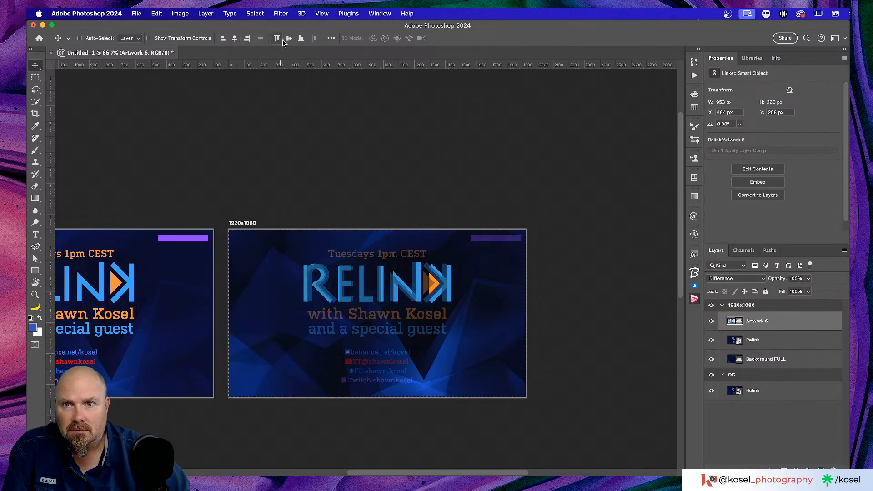
{"action": "left_click", "coordinate": [331, 39]}
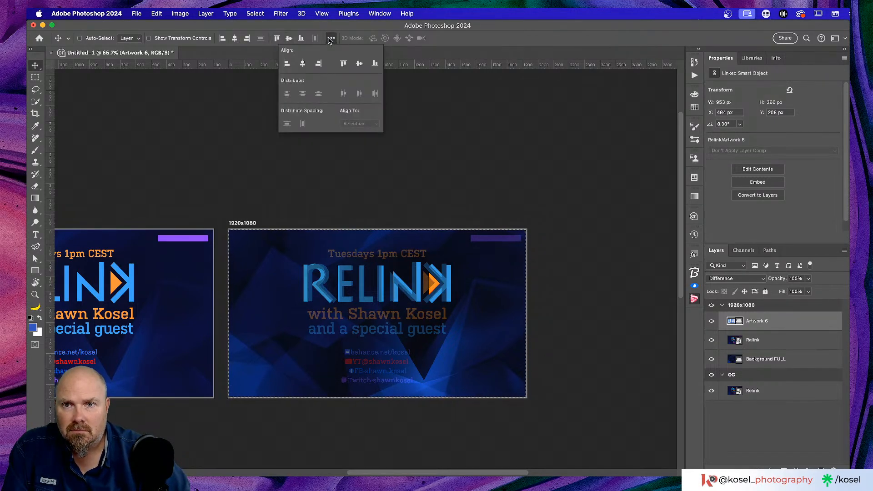
{"action": "left_click", "coordinate": [331, 40]}
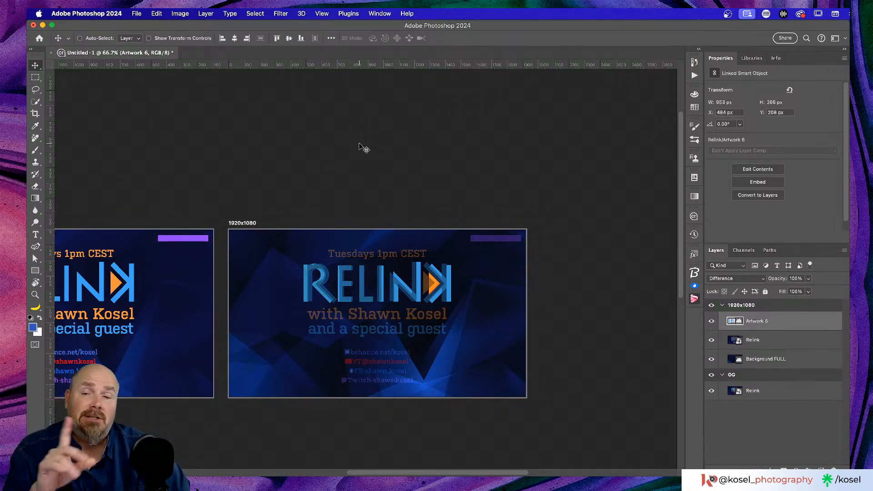
{"action": "scroll", "coordinate": [360, 145], "scroll_direction": "left", "scroll_amount": 5}
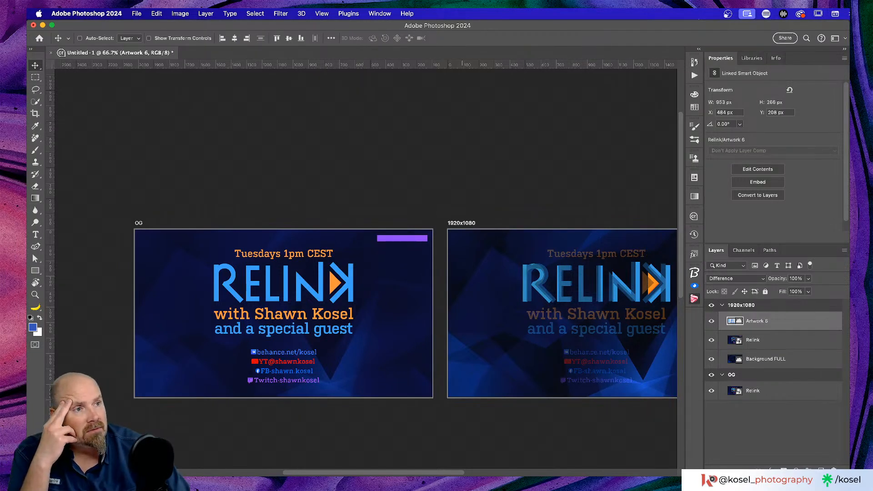
Back in Photoshop, select the OG artboard group and pick the Curvature Pen tool
{"action": "scroll", "coordinate": [253, 186], "scroll_direction": "right", "scroll_amount": 10}
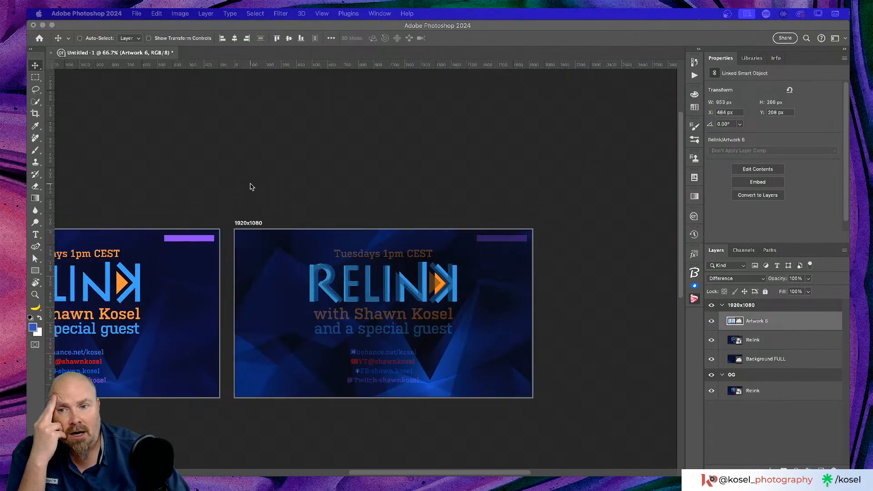
{"action": "scroll", "coordinate": [254, 186], "scroll_direction": "left", "scroll_amount": 8}
{"action": "scroll", "coordinate": [253, 186], "scroll_direction": "down", "scroll_amount": 2}
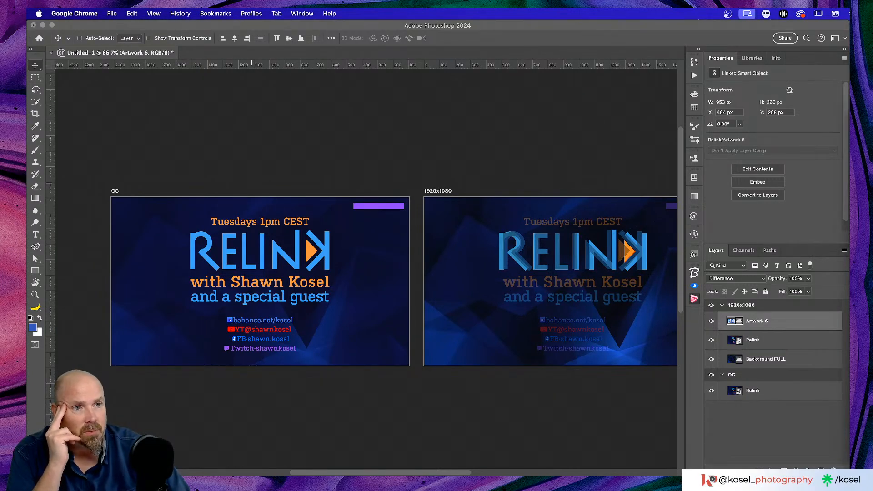
{"action": "left_click", "coordinate": [357, 287]}
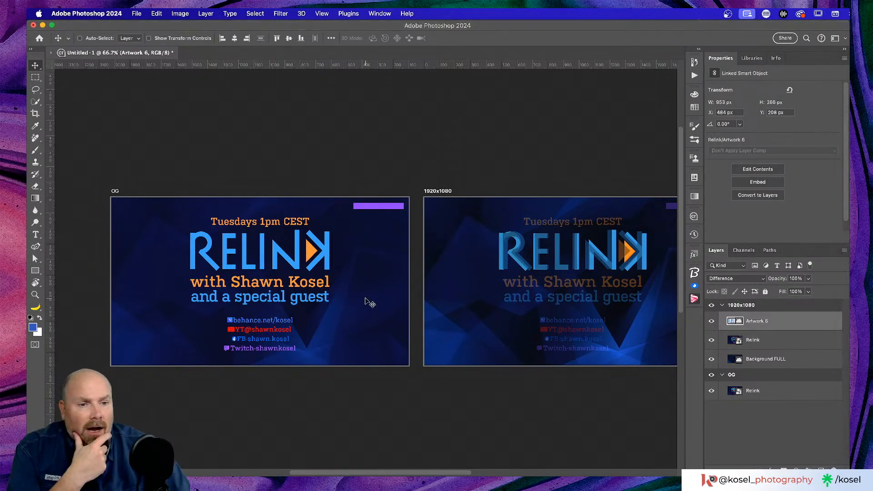
{"action": "left_click", "coordinate": [825, 374]}
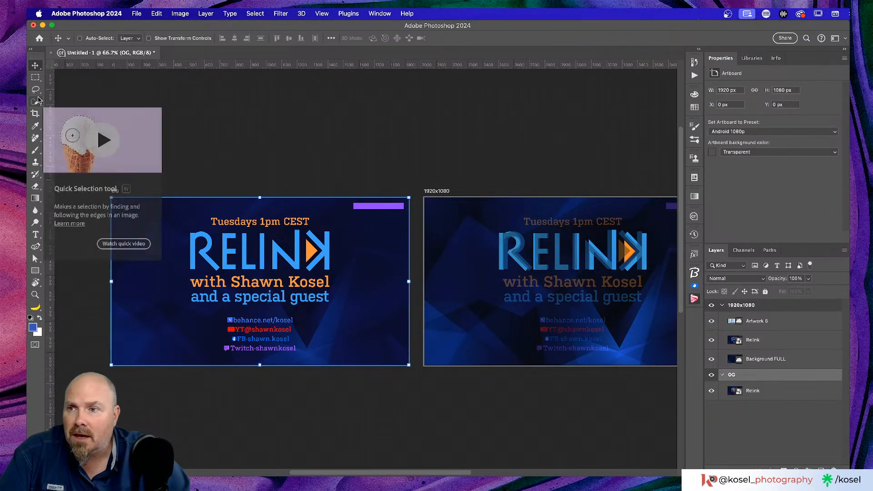
{"action": "left_click", "coordinate": [35, 246]}
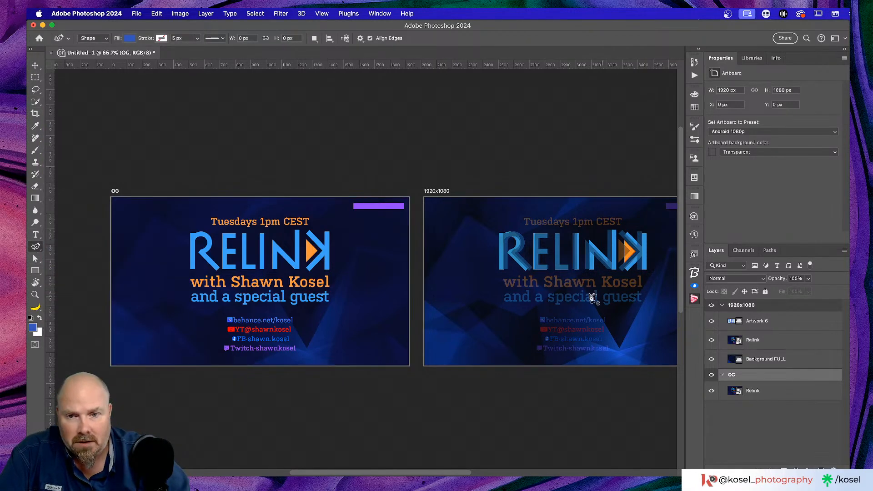
Draw a closed curved arch shape down the right side of the OG artboard
{"action": "left_click", "coordinate": [414, 241]}
{"action": "left_click", "coordinate": [386, 250]}
{"action": "left_click", "coordinate": [352, 268]}
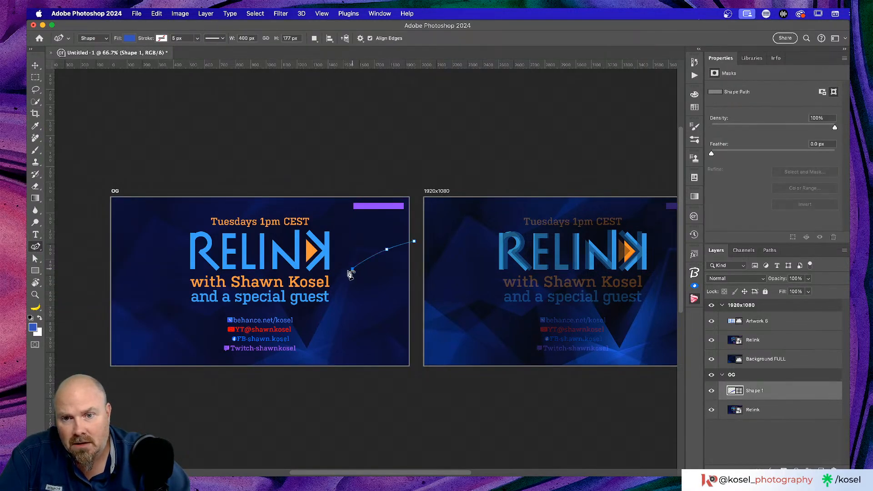
{"action": "left_click", "coordinate": [359, 310]}
{"action": "left_click", "coordinate": [330, 351]}
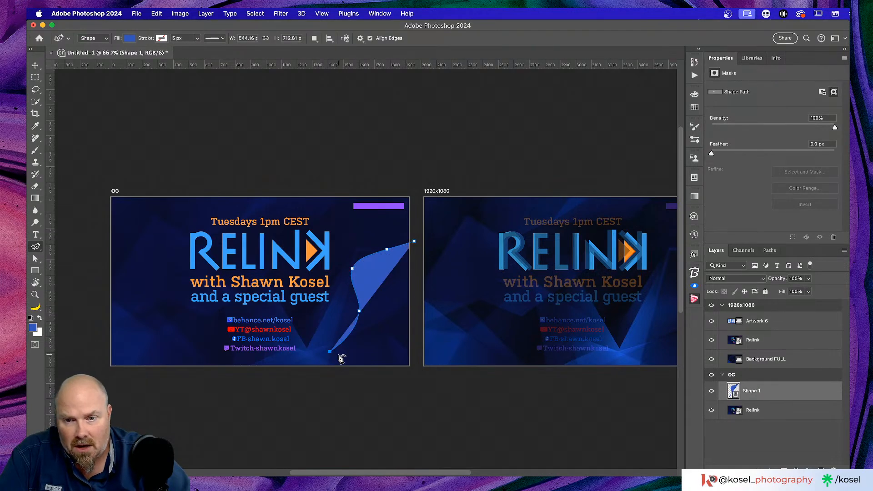
{"action": "left_click", "coordinate": [328, 375]}
{"action": "left_click", "coordinate": [375, 392]}
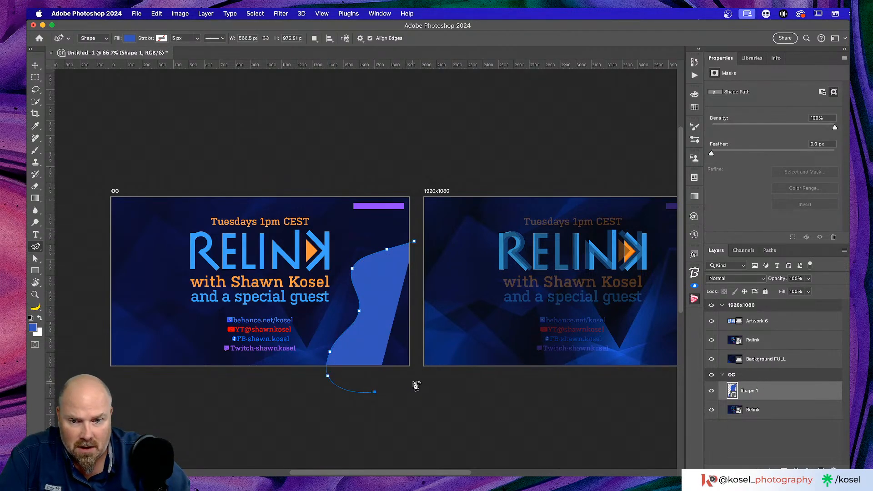
{"action": "left_click", "coordinate": [416, 382]}
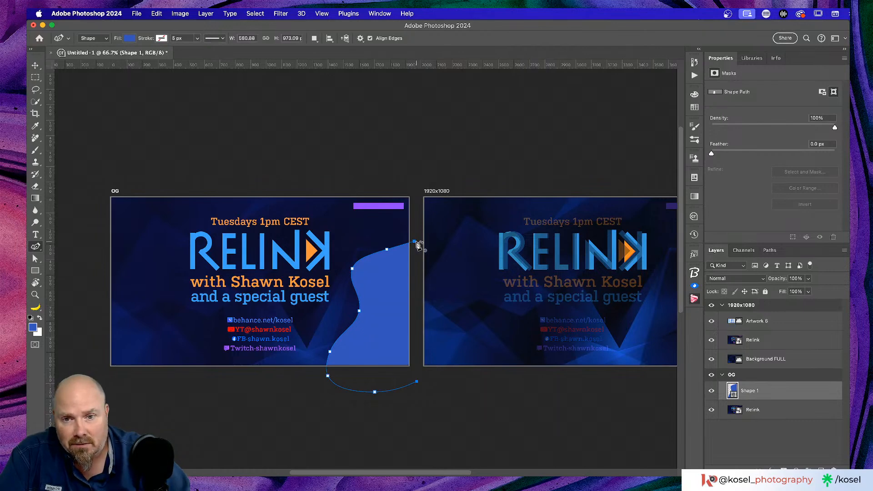
{"action": "left_click", "coordinate": [415, 242]}
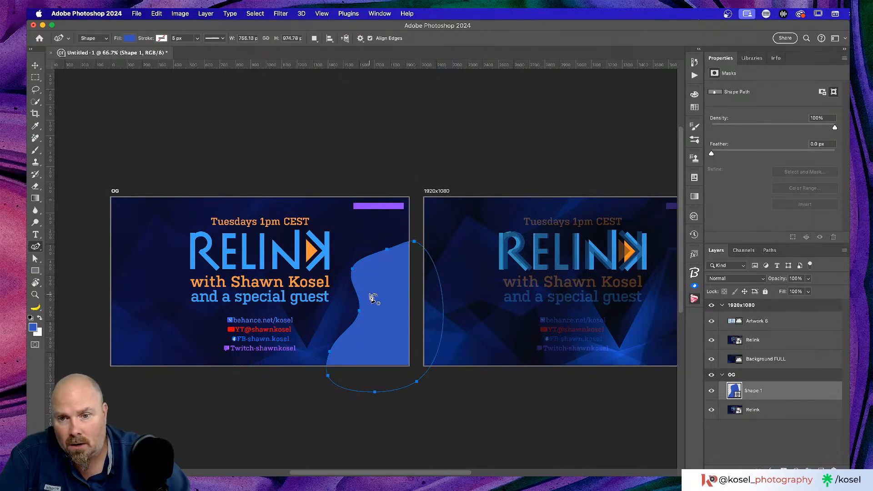
Smooth the arch's left edge by adjusting and removing points, and undo a stray extra shape
{"action": "left_click_drag", "start_coordinate": [359, 311], "coordinate": [347, 311]}
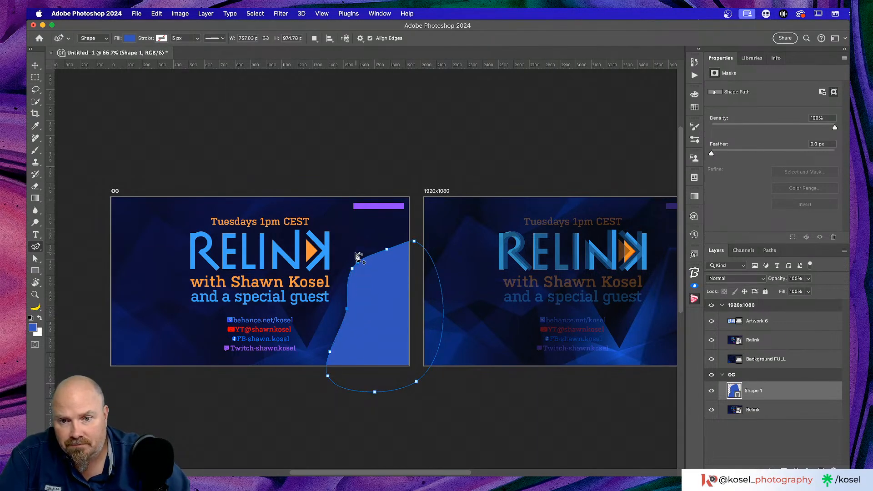
{"action": "mouse_move", "coordinate": [352, 269]}
{"action": "left_mouse_down"}
{"action": "mouse_move", "coordinate": [391, 237]}
{"action": "mouse_move", "coordinate": [365, 267]}
{"action": "mouse_move", "coordinate": [356, 261]}
{"action": "left_mouse_up"}
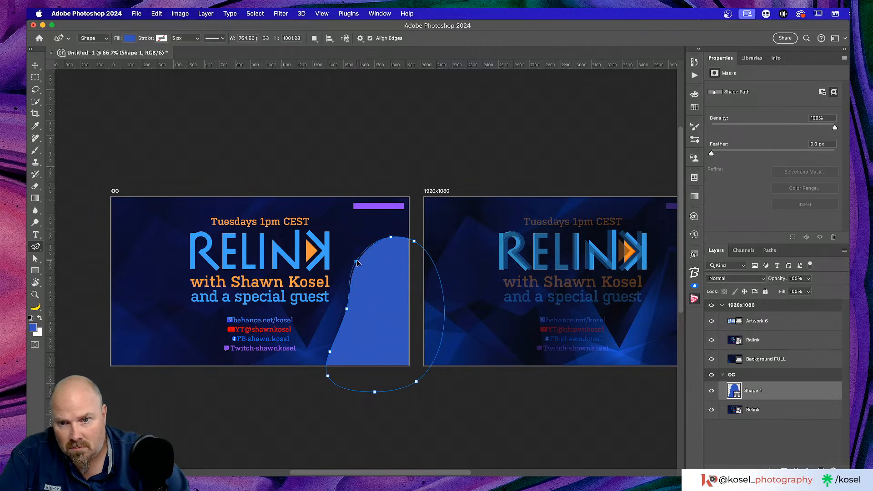
{"action": "left_click_drag", "start_coordinate": [346, 309], "coordinate": [358, 300]}
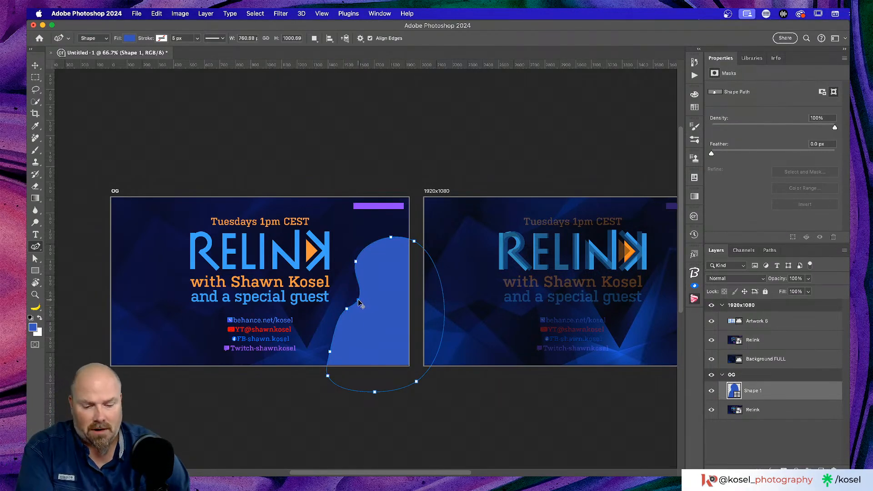
{"action": "left_click", "coordinate": [360, 302]}
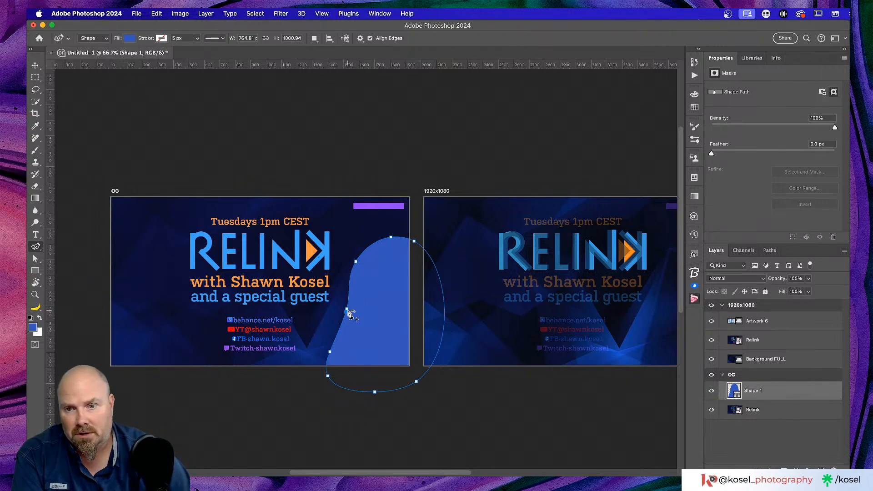
{"action": "left_click", "coordinate": [346, 309]}
{"action": "left_click_drag", "start_coordinate": [338, 310], "coordinate": [338, 310]}
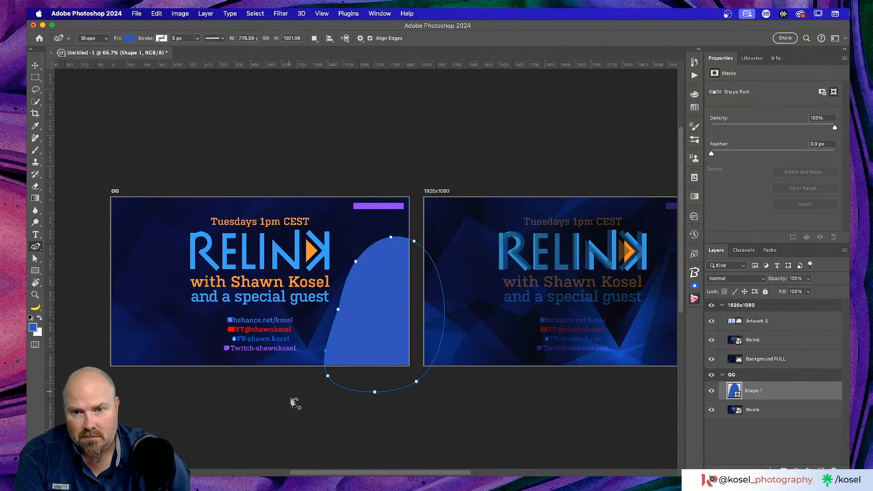
{"action": "left_click", "coordinate": [289, 407]}
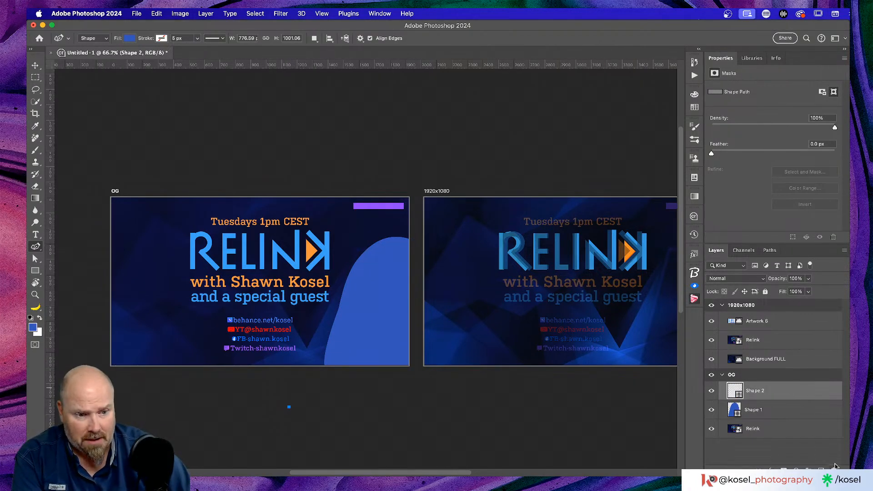
{"action": "key", "text": "super+z"}
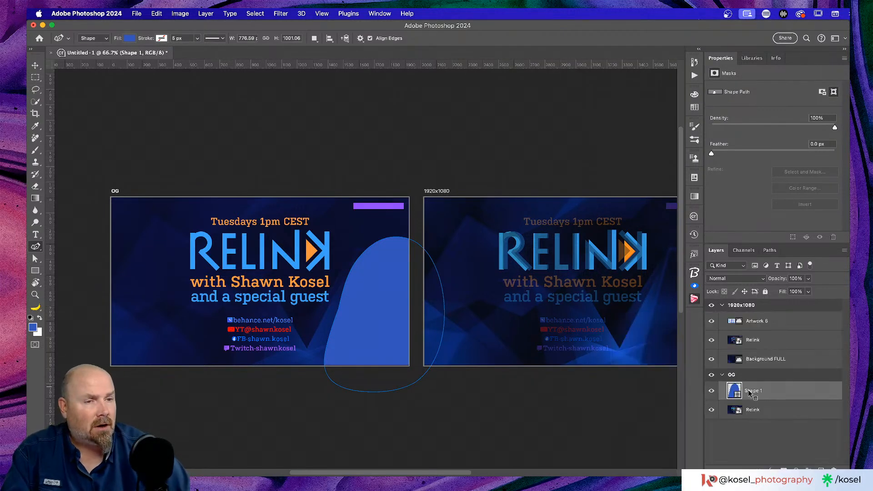
From Finder, drag the IMG_0692 photo onto the OG artboard
{"action": "key", "text": "super+Tab"}
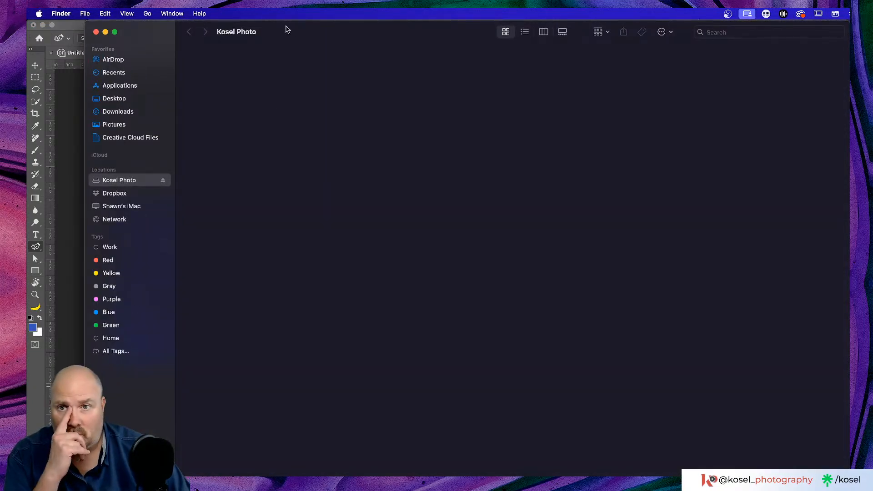
{"action": "left_click_drag", "start_coordinate": [294, 28], "coordinate": [872, 91]}
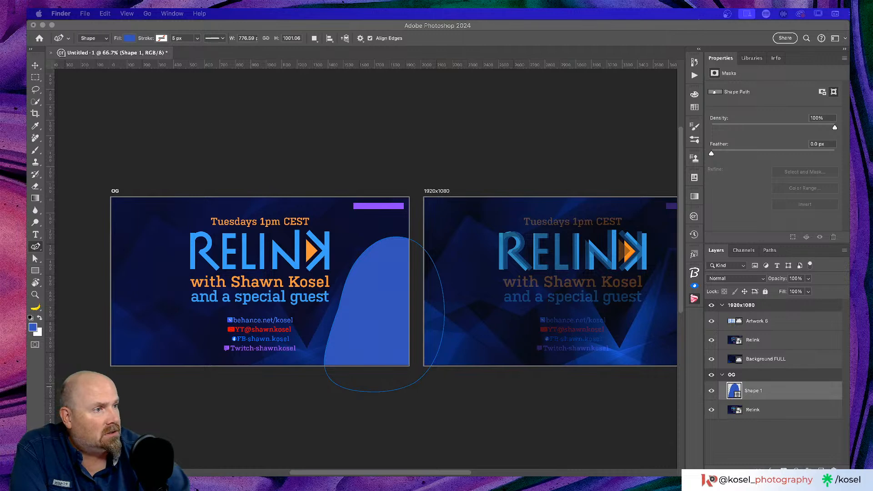
{"action": "left_click_drag", "start_coordinate": [361, 366], "coordinate": [395, 295]}
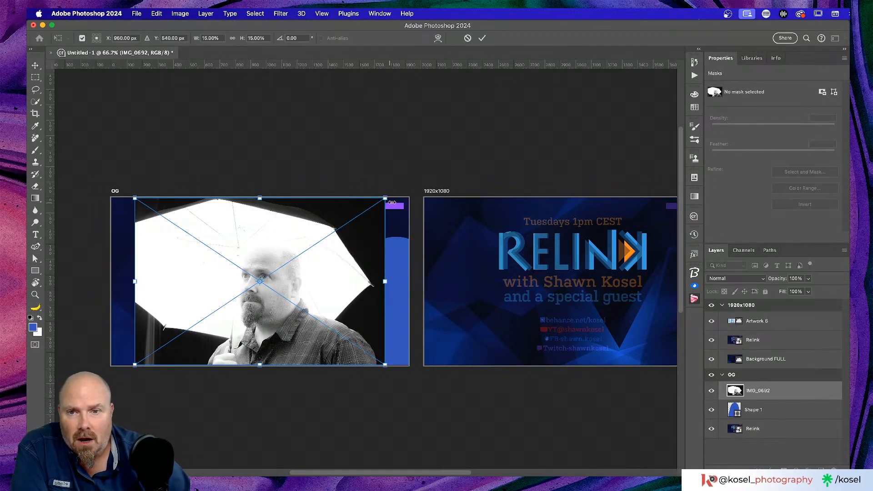
Scale IMG_0692 down toward the right side, commit, and clip it into Shape 1's arch
{"action": "left_click_drag", "start_coordinate": [385, 197], "coordinate": [313, 235]}
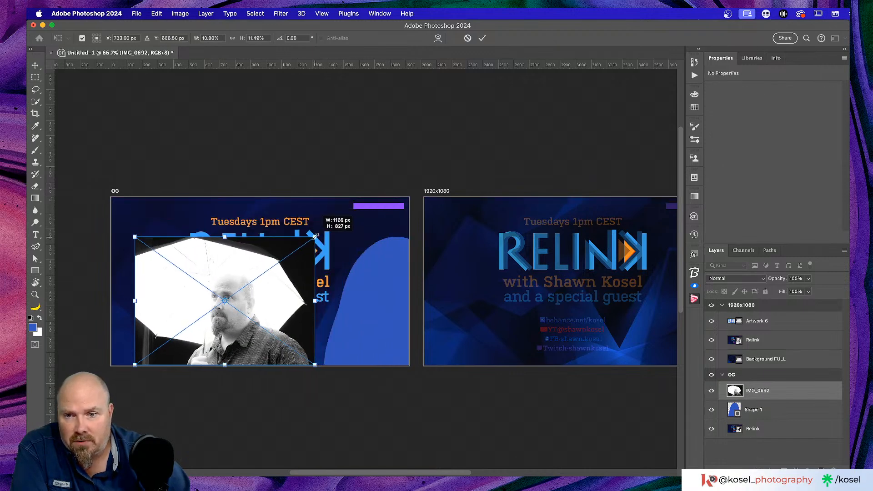
{"action": "left_click_drag", "start_coordinate": [261, 302], "coordinate": [410, 308]}
{"action": "left_click_drag", "start_coordinate": [372, 237], "coordinate": [373, 230]}
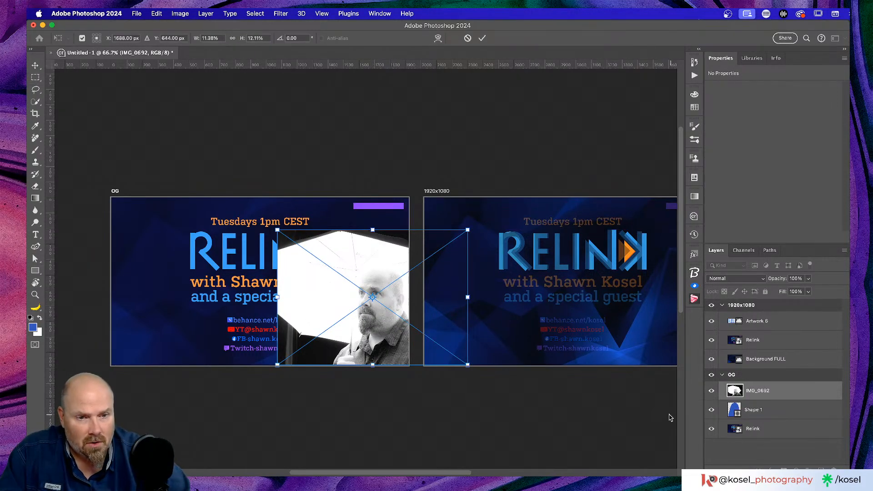
{"action": "left_click", "coordinate": [482, 38]}
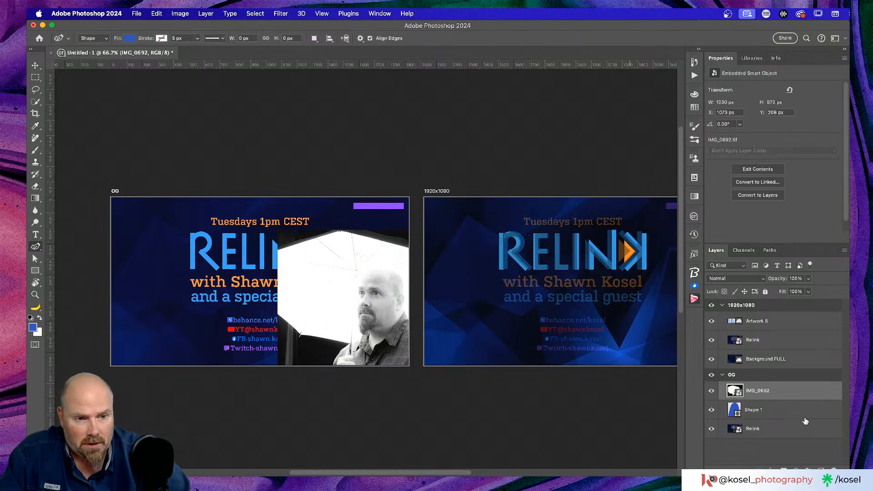
{"action": "left_click", "coordinate": [791, 400], "text": "alt"}
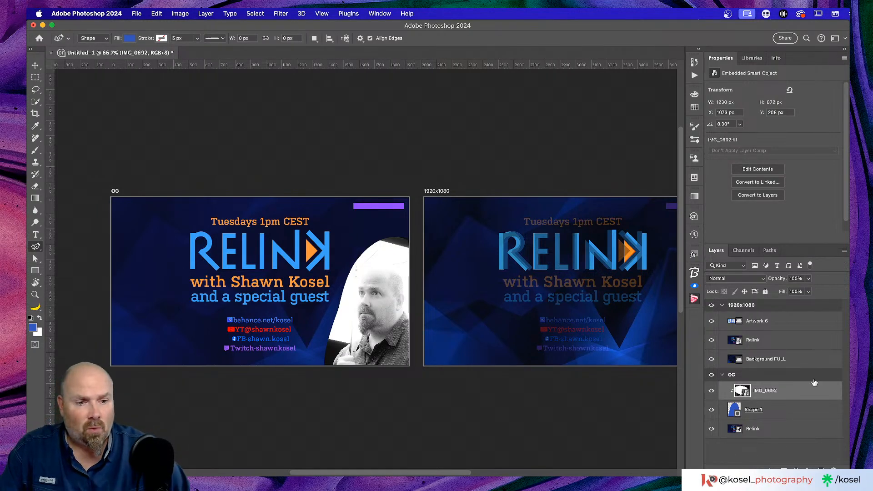
{"action": "left_click", "coordinate": [785, 411], "text": "shift"}
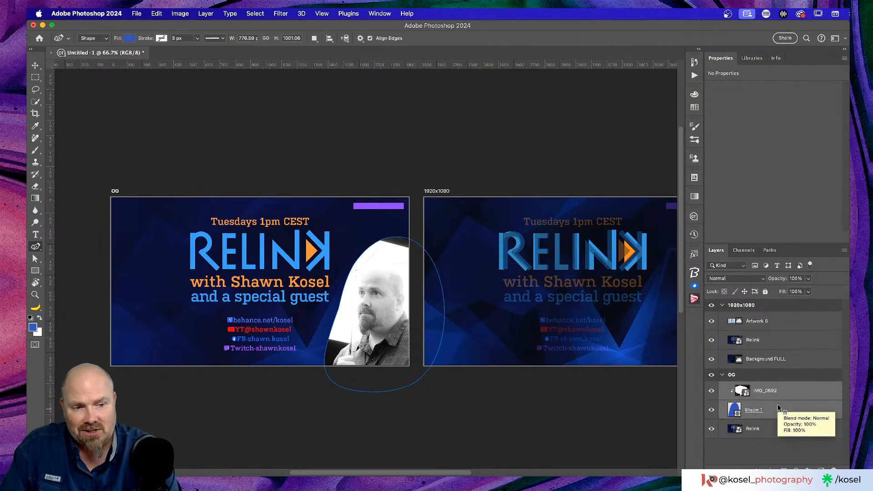
Convert Shape 1 and the clipped IMG_0692 into one 777 × 1001 px IMG_0692 smart object
{"action": "key", "text": "super+alt+shift+o"}
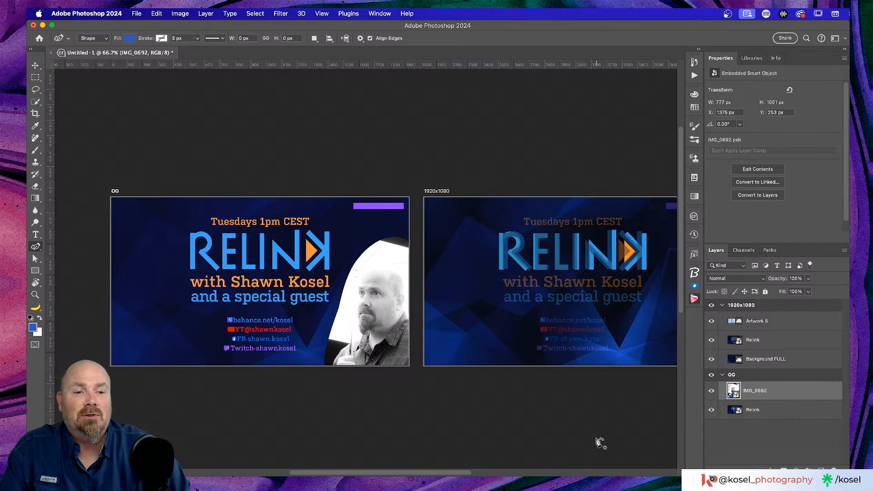
{"action": "scroll", "coordinate": [454, 294], "scroll_direction": "right", "scroll_amount": 5}
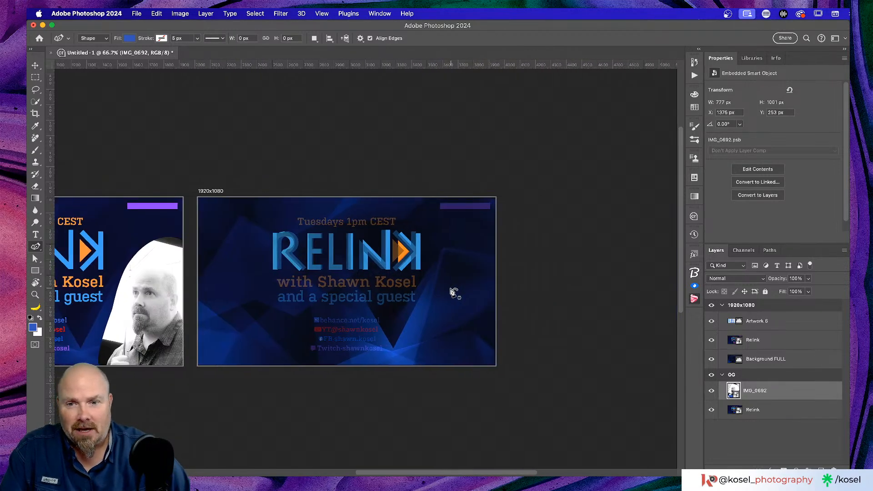
{"action": "scroll", "coordinate": [455, 293], "scroll_direction": "left", "scroll_amount": 2}
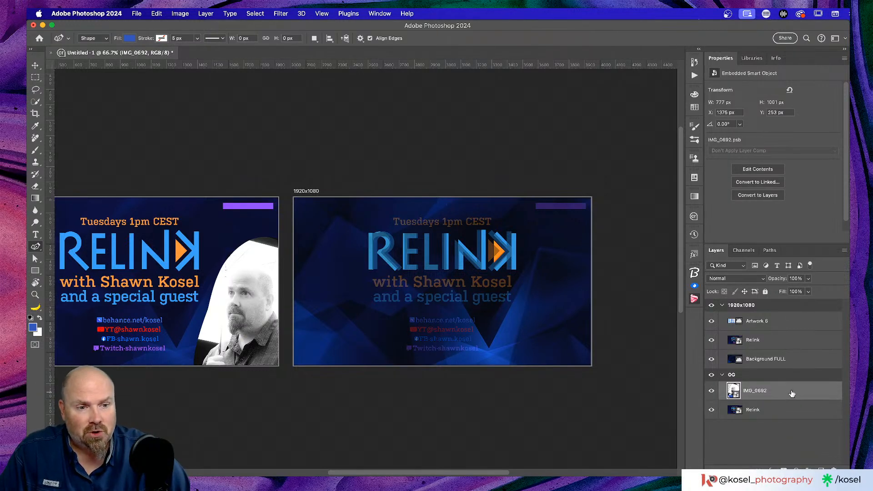
Alt-drag a copy of the IMG_0692 layer into the 1920x1080 artboard, landing at X 1376, Y 253
{"action": "left_click_drag", "start_coordinate": [809, 391], "coordinate": [807, 315]}
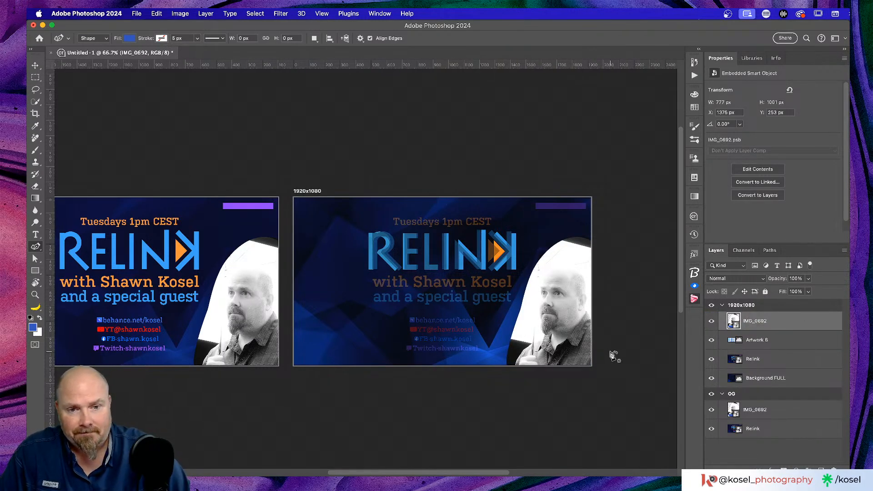
{"action": "scroll", "coordinate": [610, 352], "scroll_direction": "left", "scroll_amount": 3}
{"action": "scroll", "coordinate": [611, 352], "scroll_direction": "right", "scroll_amount": 2}
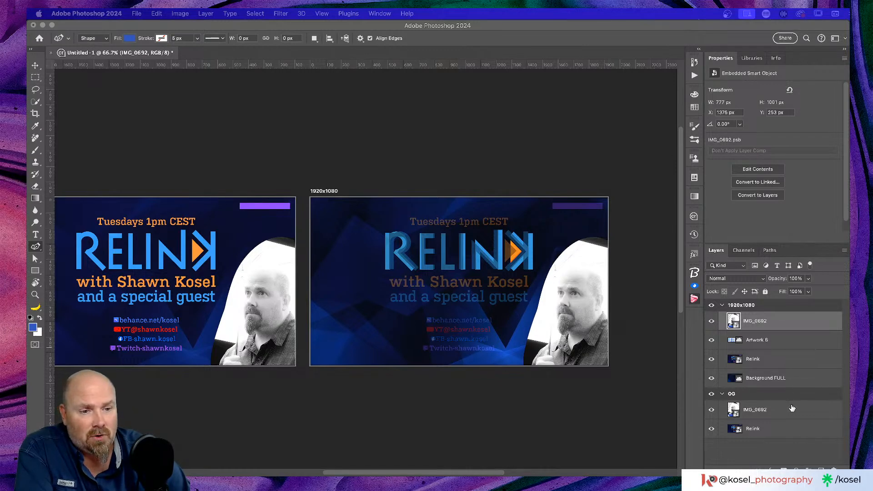
Open the IMG_0692 smart object and place the passport portrait JPG inside it
{"action": "double_click", "coordinate": [736, 409]}
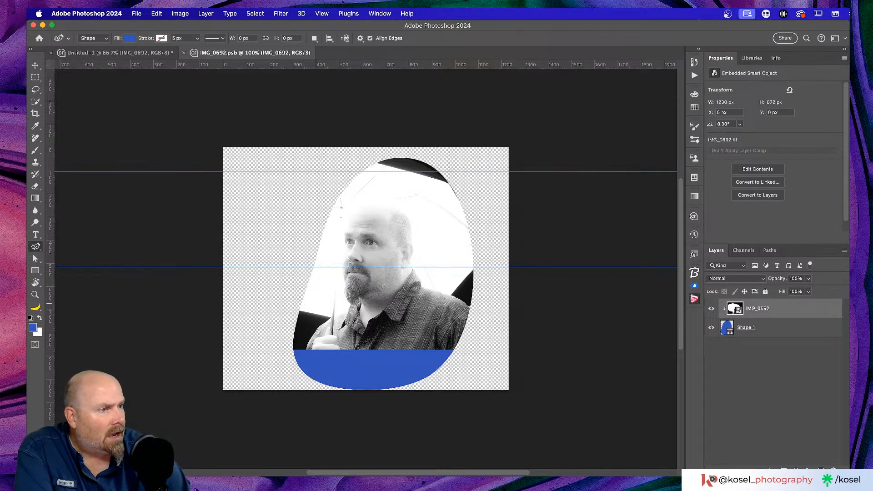
{"action": "left_click_drag", "start_coordinate": [872, 346], "coordinate": [382, 245]}
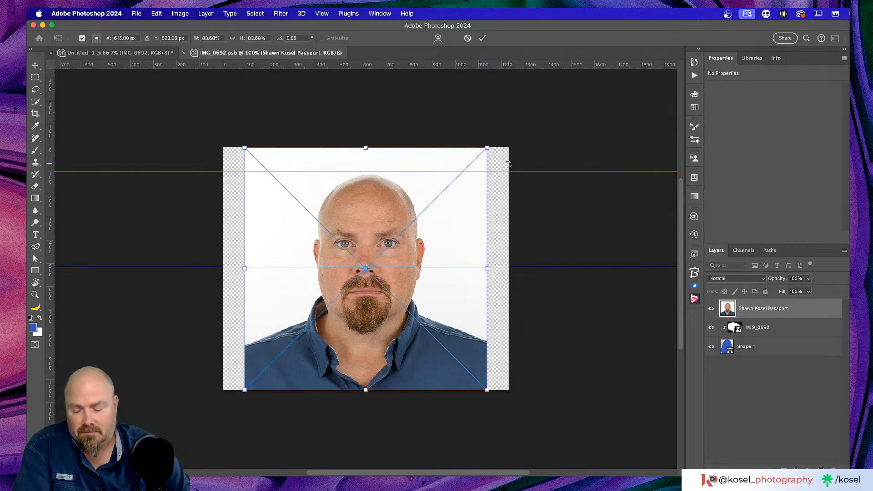
{"action": "left_click", "coordinate": [482, 38]}
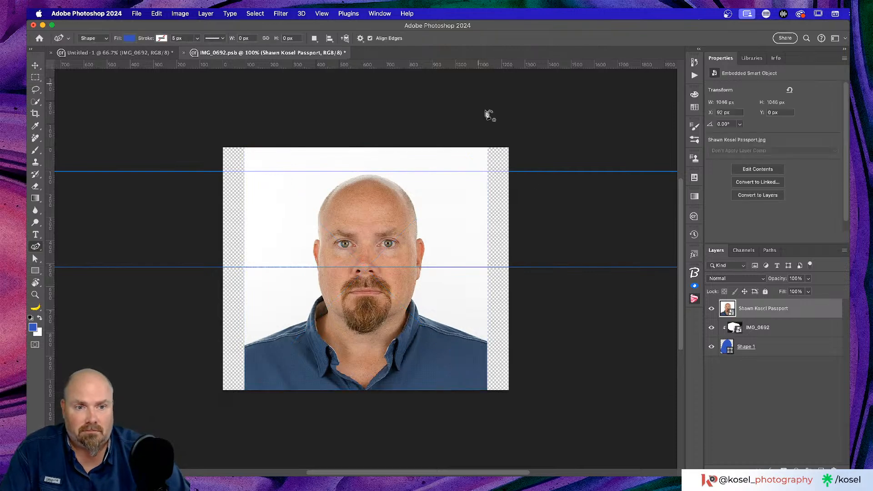
Delete the old photo, clip the passport portrait to the arch, shift it right, and save
{"action": "left_click", "coordinate": [769, 327]}
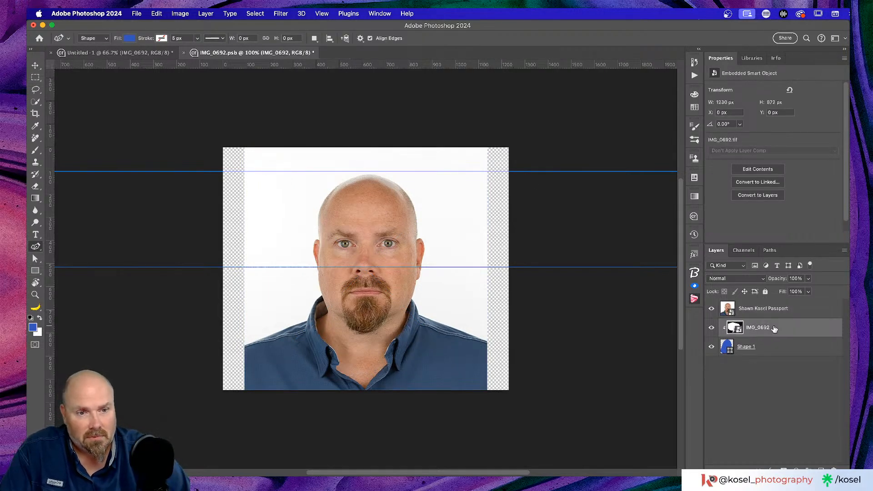
{"action": "left_click", "coordinate": [778, 314]}
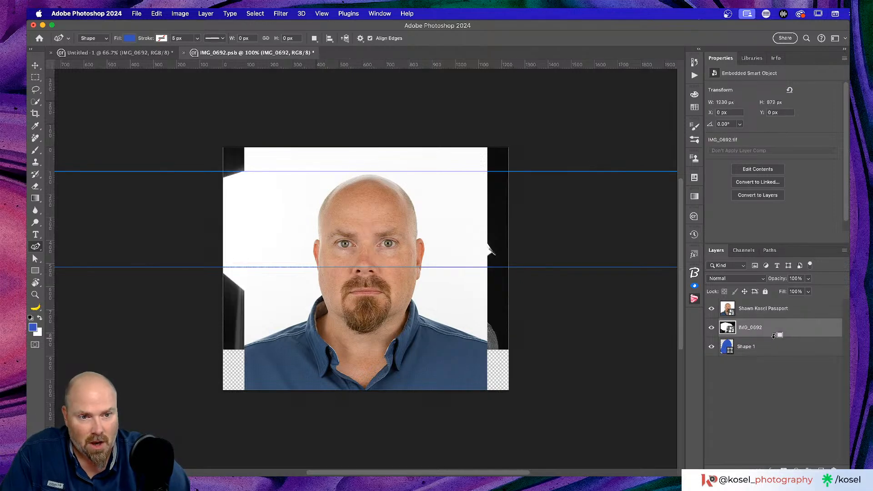
{"action": "left_click", "coordinate": [776, 335], "text": "alt"}
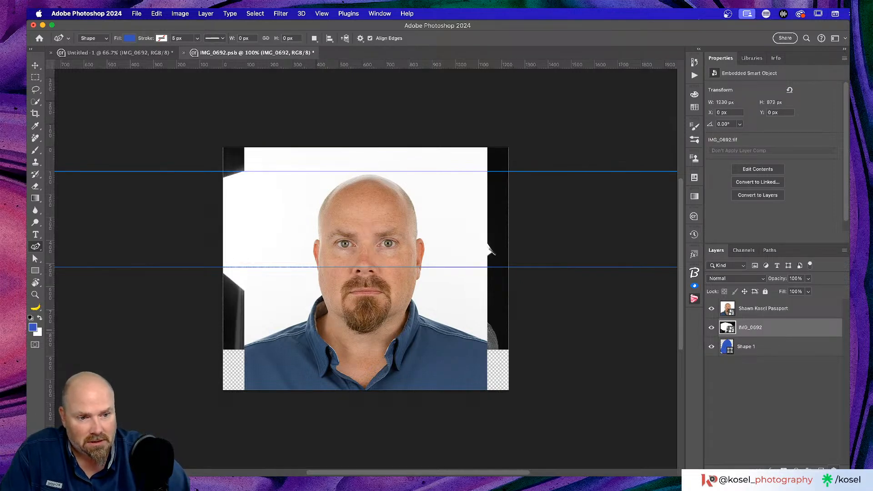
{"action": "key", "text": "Delete"}
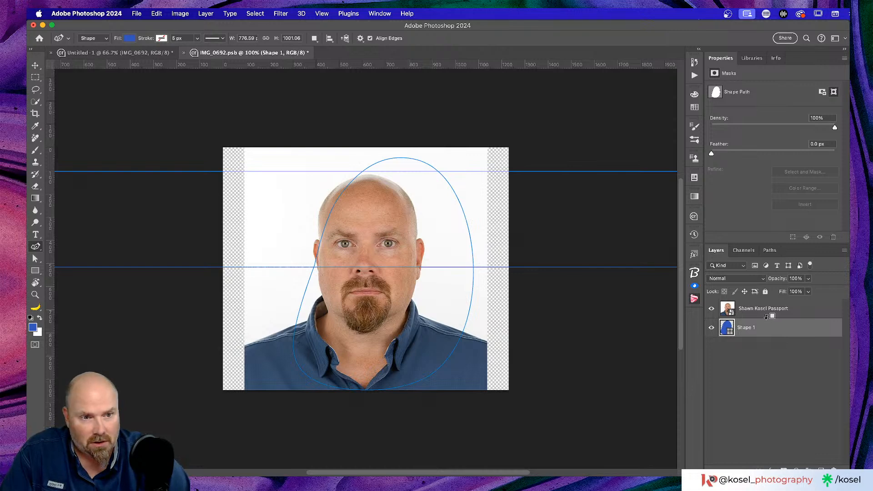
{"action": "left_click", "coordinate": [770, 313], "text": "alt"}
{"action": "left_click", "coordinate": [790, 314]}
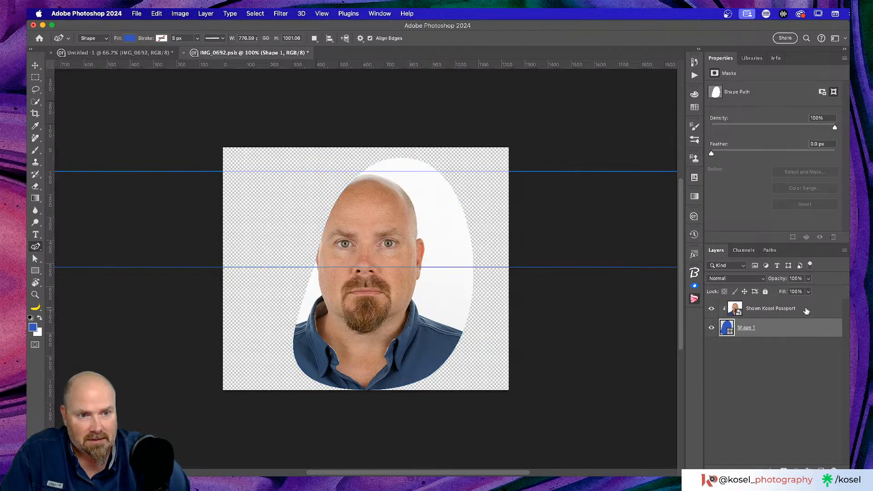
{"action": "key", "text": "v"}
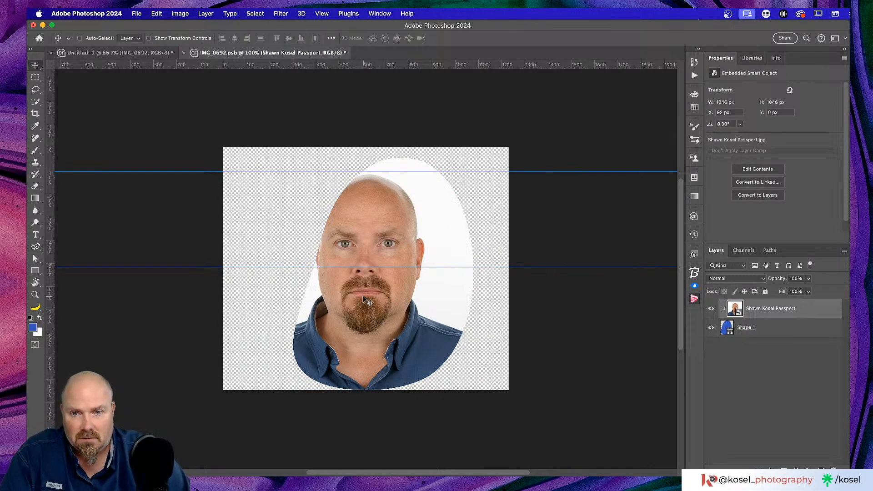
{"action": "left_click_drag", "start_coordinate": [363, 296], "coordinate": [379, 298]}
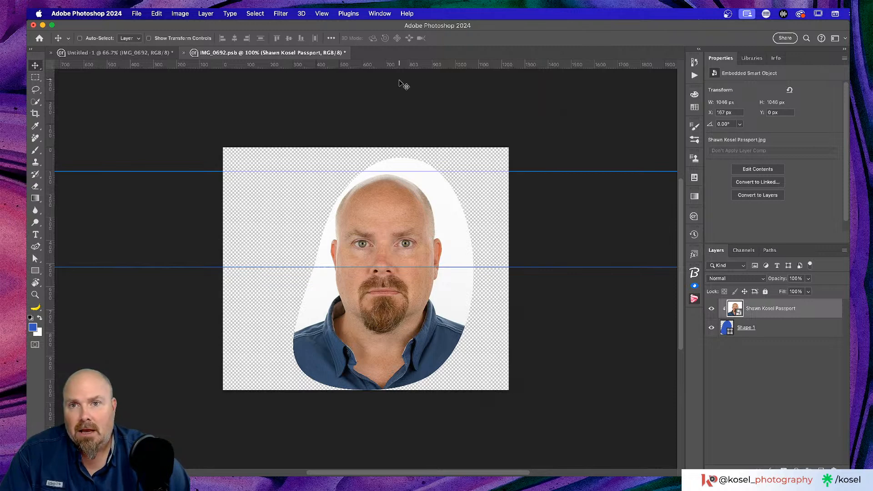
{"action": "key", "text": "super+s"}
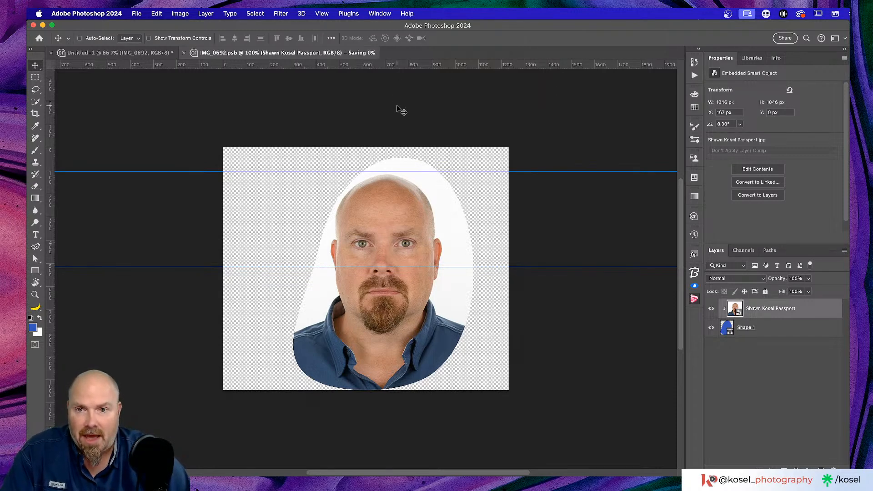
Switch to the Untitled-1 document and zoom out to 25% to see both title cards
{"action": "left_click", "coordinate": [136, 53]}
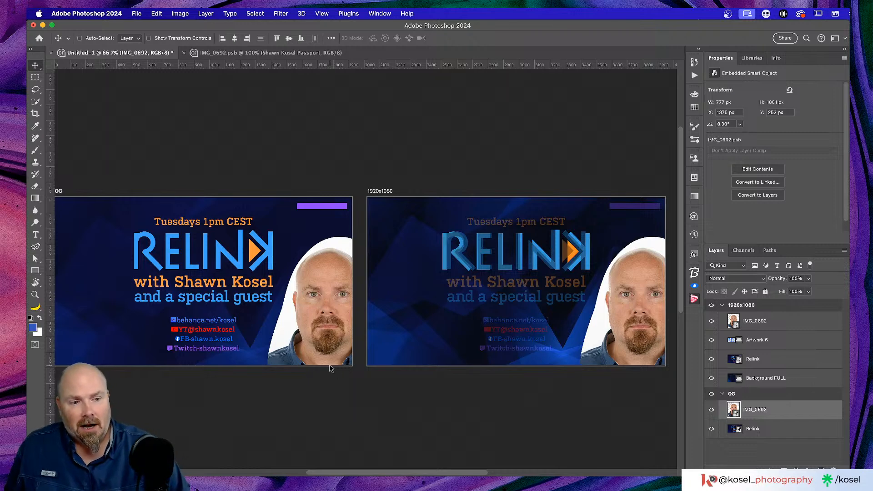
{"action": "scroll", "coordinate": [330, 369], "scroll_direction": "down", "scroll_amount": 3}
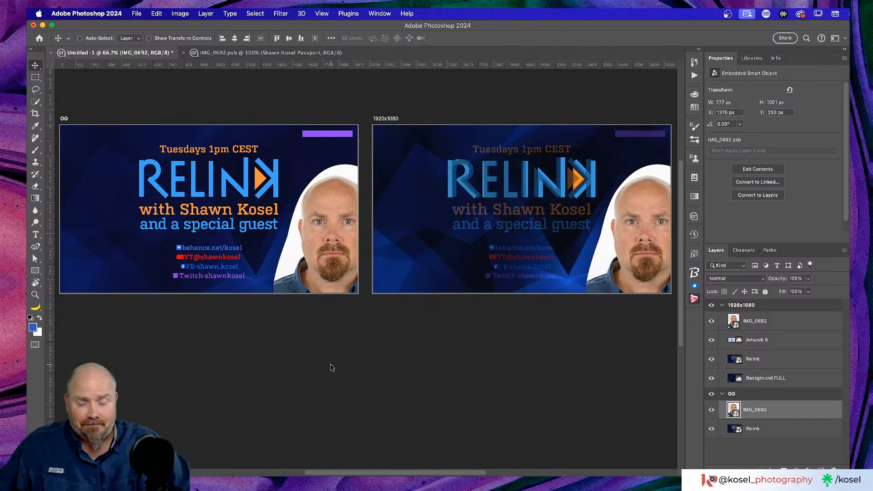
{"action": "key", "text": "super+minus"}
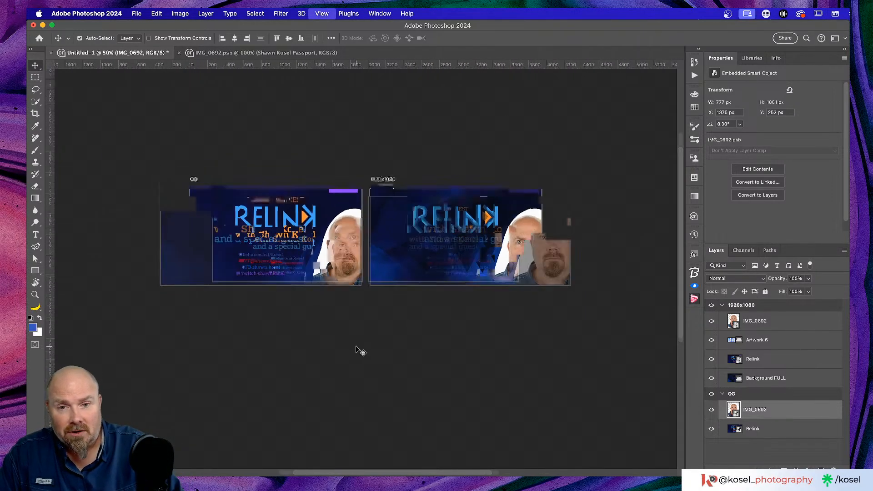
{"action": "key", "text": "super+minus"}
{"action": "key", "text": "super+minus"}
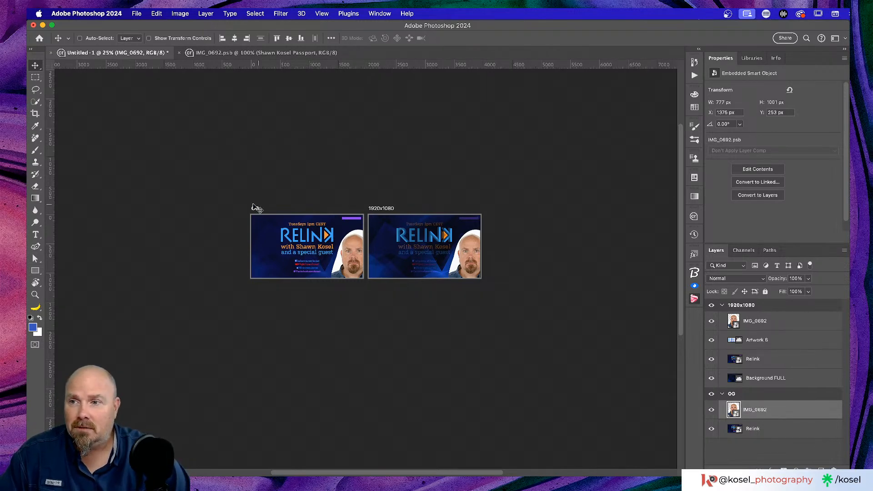
Duplicate the OG artboard with the Artboard tool, then reselect the left OG artboard with Move
{"action": "right_click", "coordinate": [35, 66]}
{"action": "left_click", "coordinate": [68, 74]}
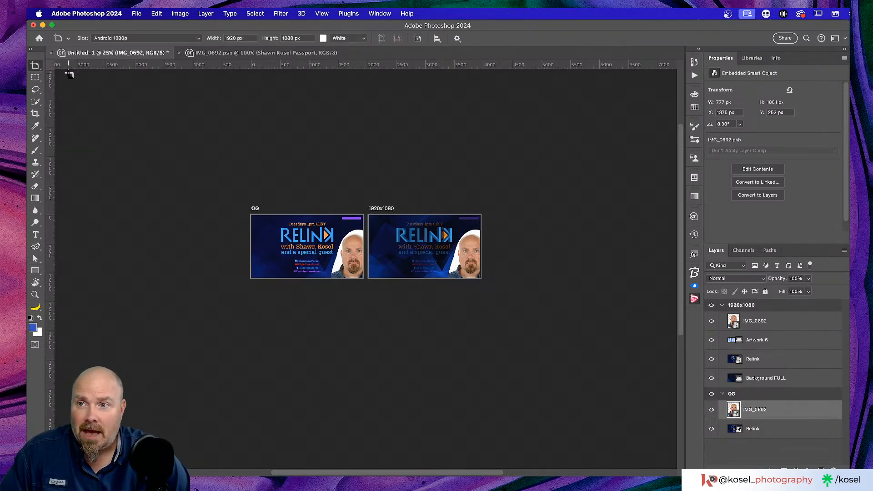
{"action": "left_click", "coordinate": [256, 209]}
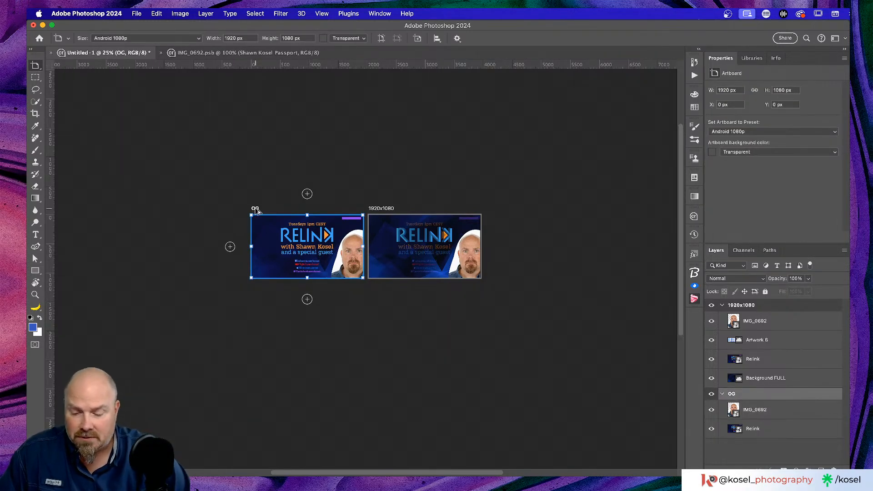
{"action": "left_click_drag", "start_coordinate": [256, 210], "coordinate": [380, 359]}
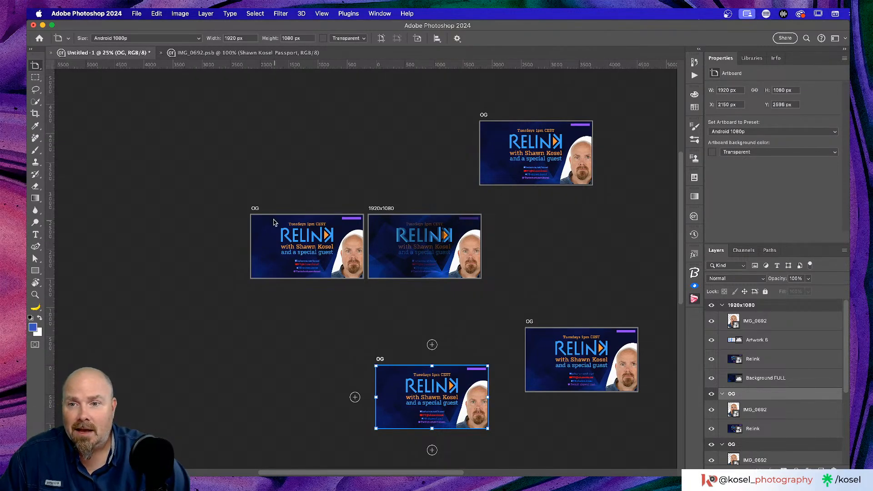
{"action": "left_click_drag", "start_coordinate": [36, 67], "coordinate": [63, 69]}
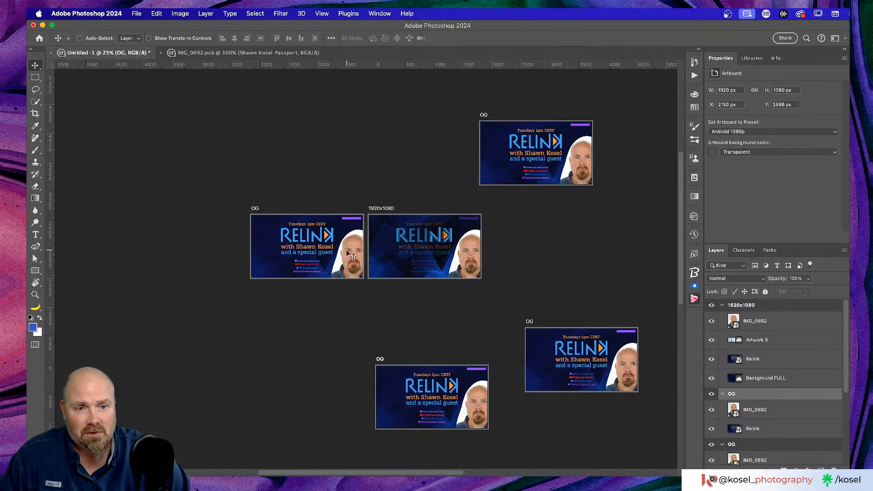
{"action": "scroll", "coordinate": [780, 351], "scroll_direction": "down", "scroll_amount": 5}
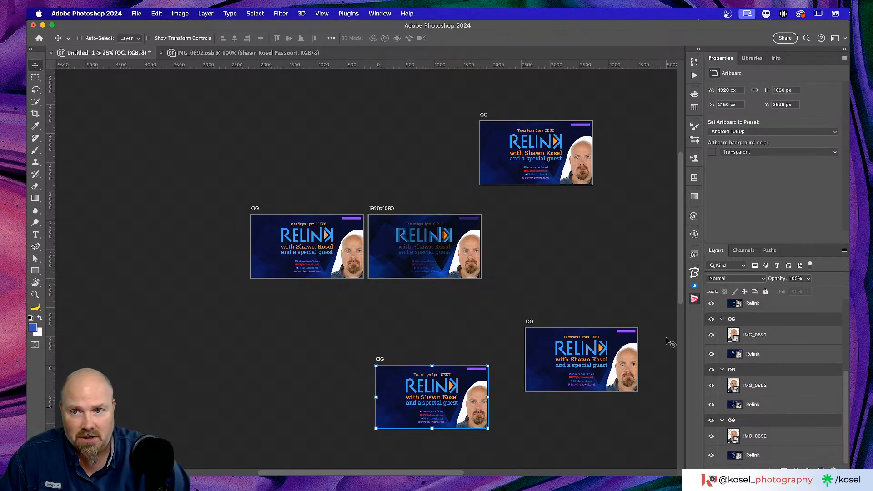
{"action": "left_click", "coordinate": [256, 211]}
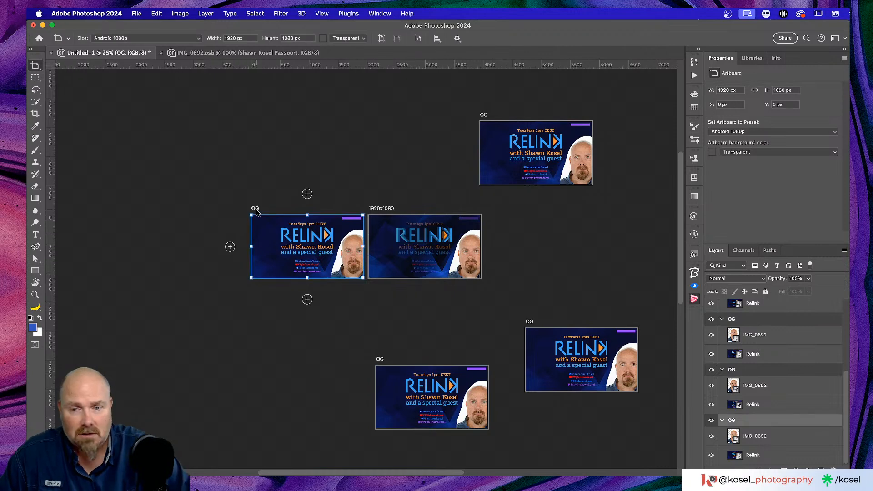
Open the IMG_0692 photo smart object and delete the old passport photo
{"action": "left_click", "coordinate": [786, 441]}
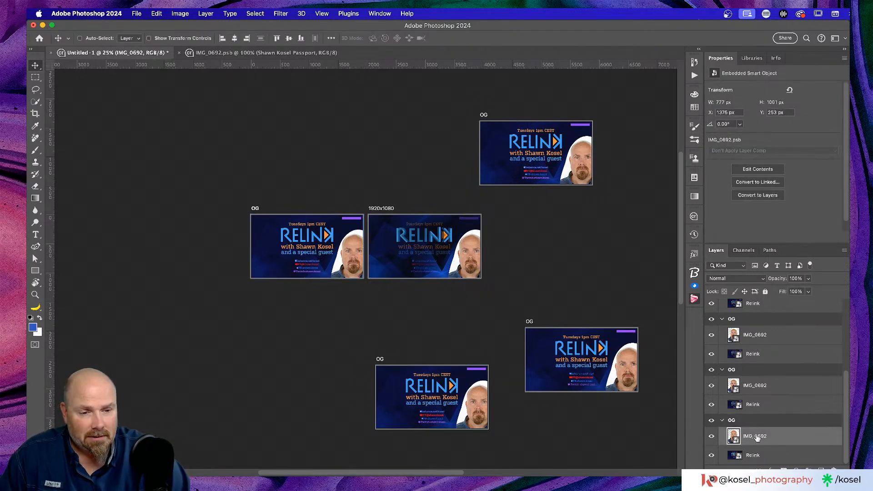
{"action": "double_click", "coordinate": [734, 437]}
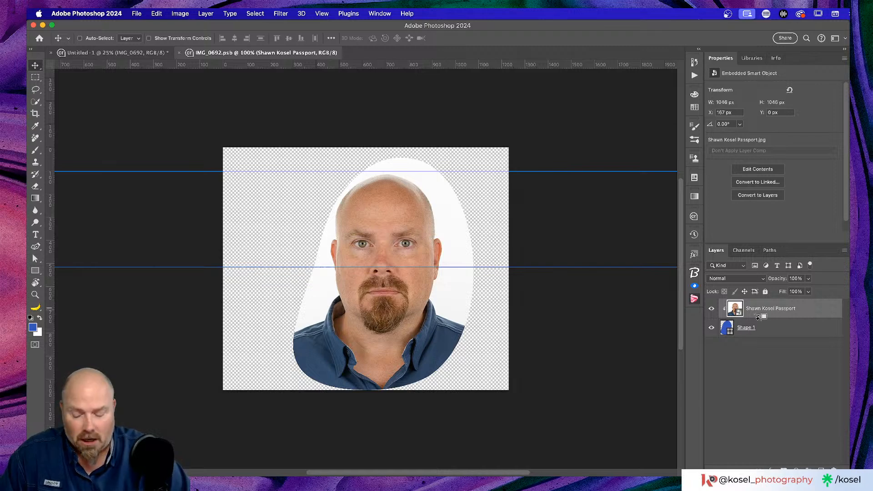
{"action": "left_click", "coordinate": [776, 318], "text": "alt"}
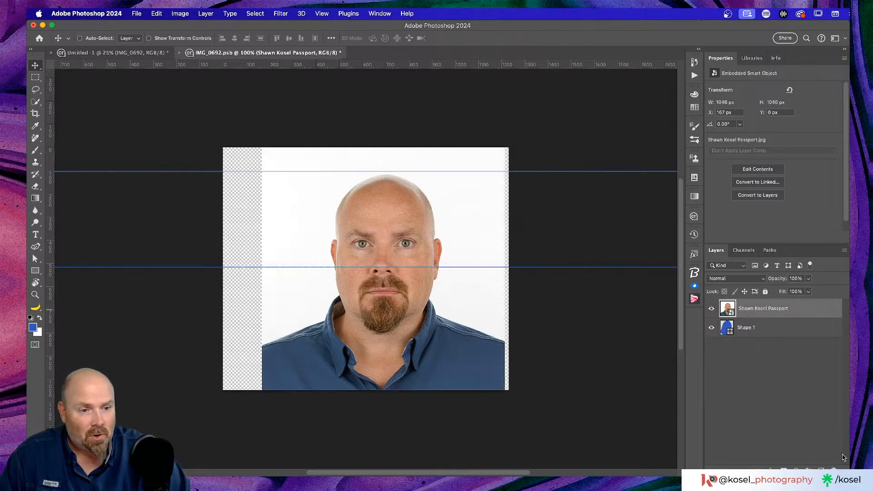
{"action": "left_click", "coordinate": [834, 467]}
Place Passport-2-Edit-2, enlarge it to about 1207 px, clip it to the blob, and save
{"action": "left_click_drag", "start_coordinate": [872, 273], "coordinate": [414, 281]}
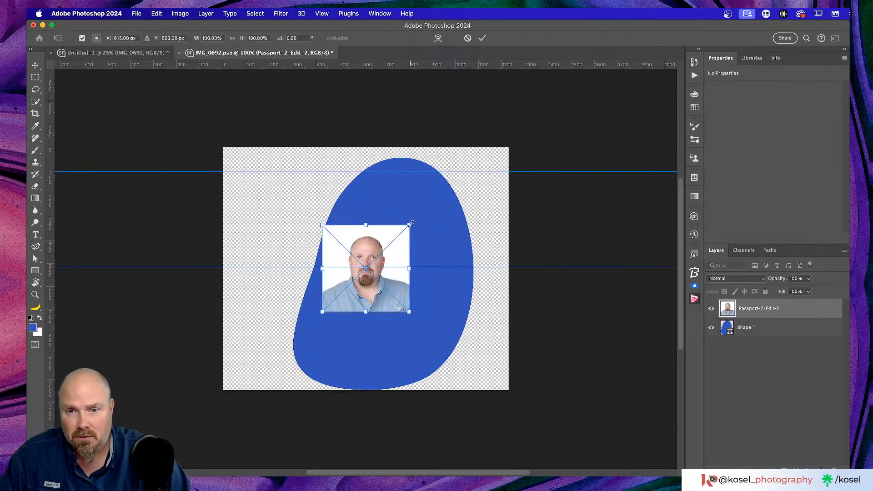
{"action": "left_click_drag", "start_coordinate": [407, 225], "coordinate": [520, 146]}
{"action": "left_click_drag", "start_coordinate": [397, 310], "coordinate": [434, 314]}
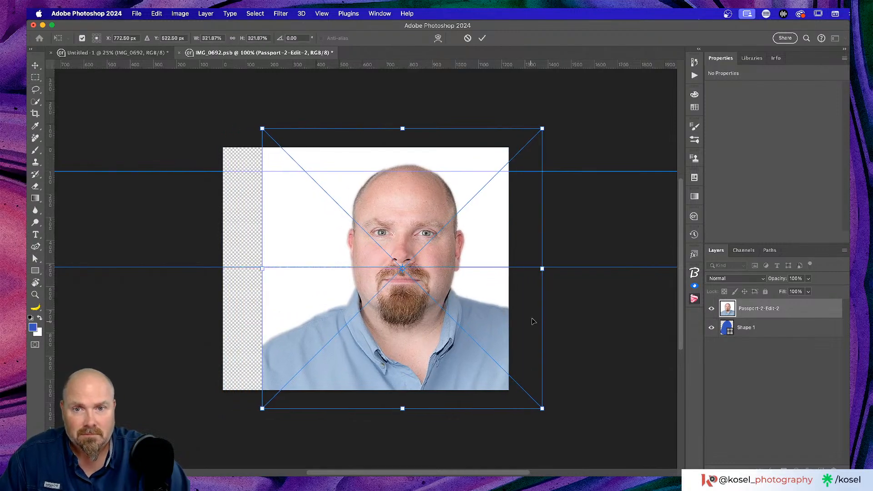
{"action": "left_click", "coordinate": [483, 38]}
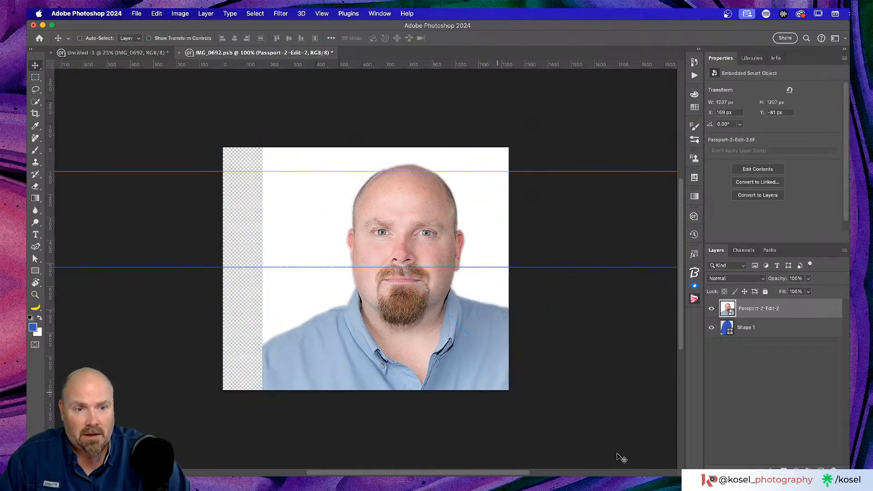
{"action": "left_click", "coordinate": [772, 315], "text": "alt"}
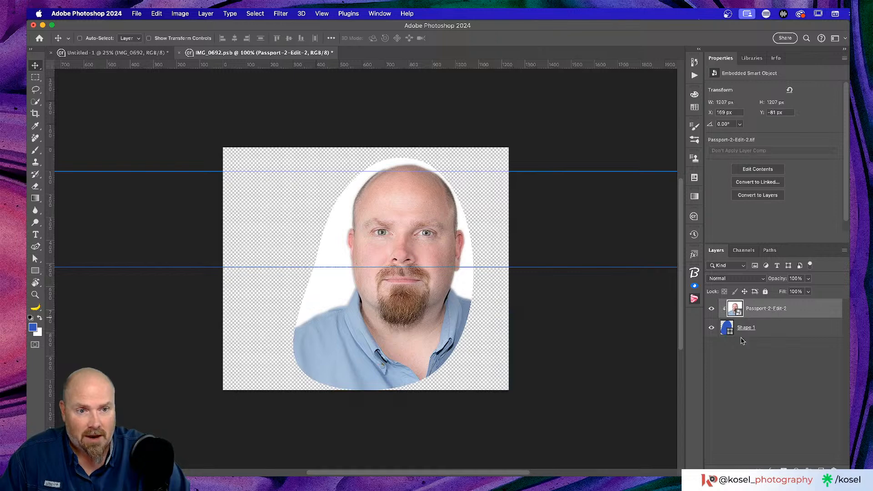
{"action": "key", "text": "super+s"}
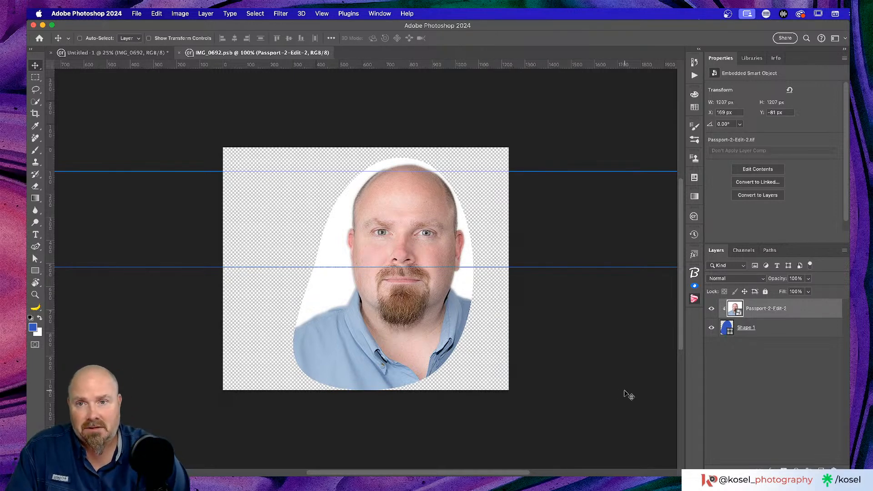
Switch back to the Untitled-1 document, where all the title cards now show the updated portrait
{"action": "left_click", "coordinate": [108, 53]}
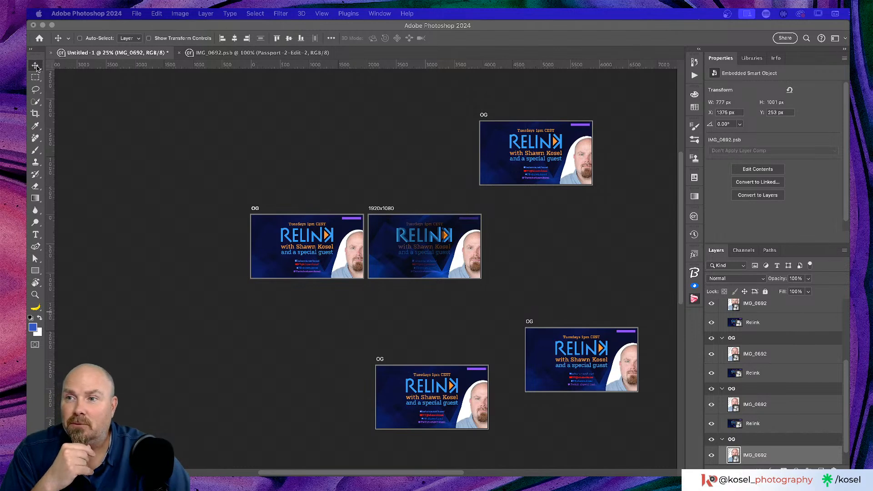
Delete the three extra OG artboard copies with the Artboard tool
{"action": "right_click", "coordinate": [36, 67]}
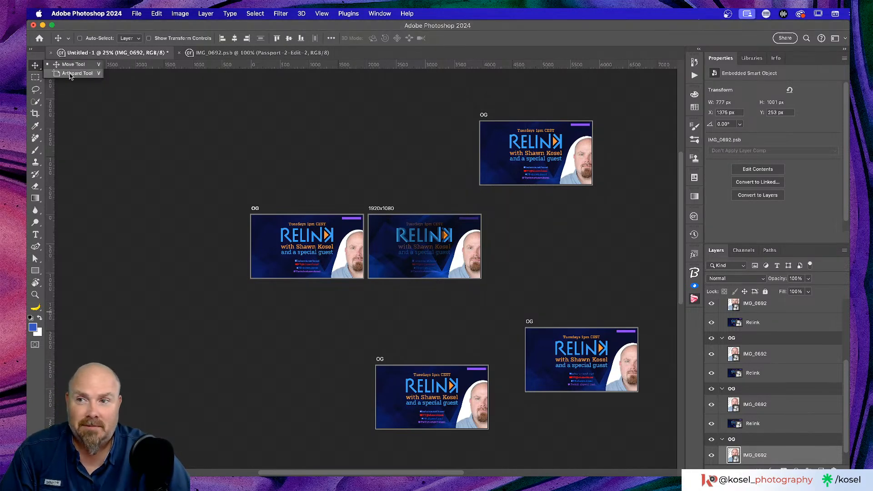
{"action": "left_click", "coordinate": [70, 73]}
{"action": "left_click", "coordinate": [491, 119]}
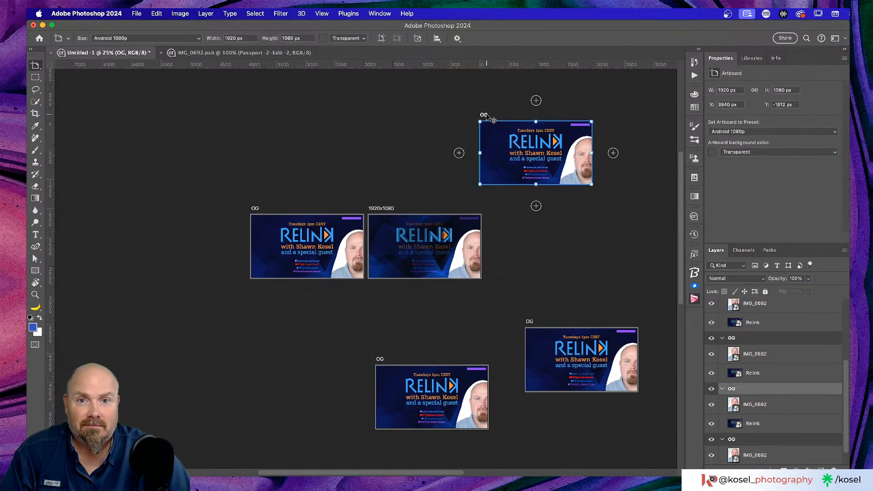
{"action": "key", "text": "Delete"}
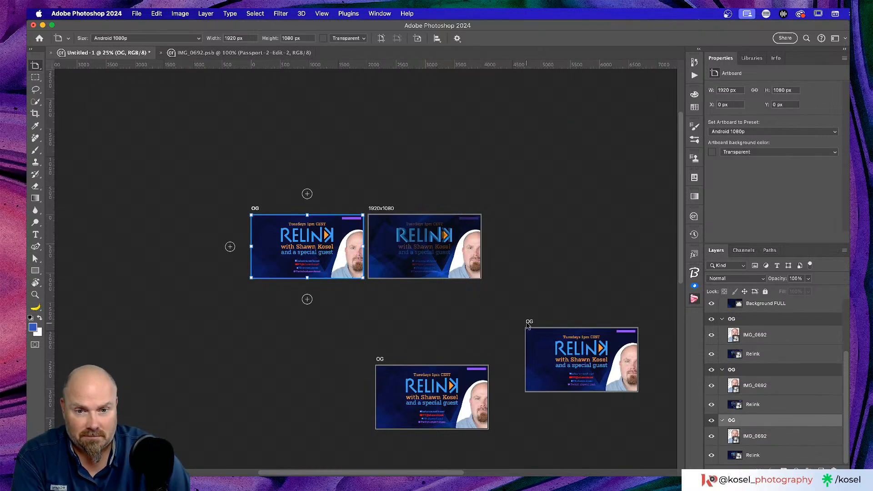
{"action": "key", "text": "Delete"}
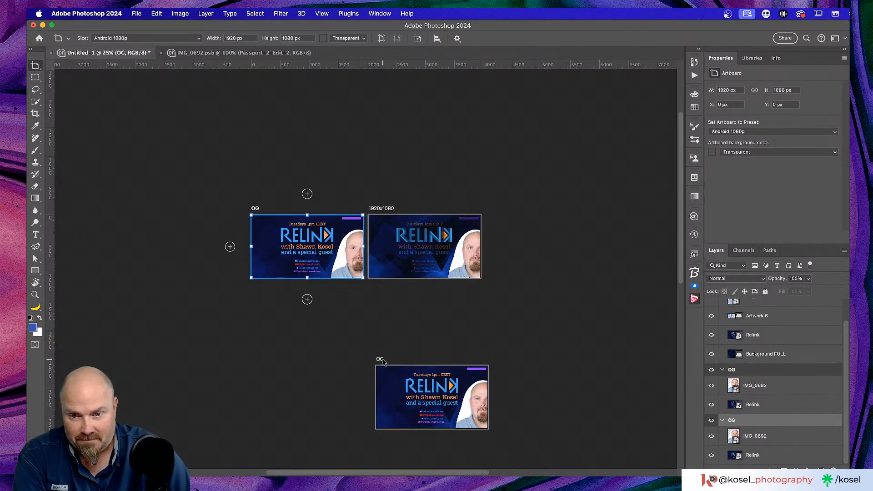
{"action": "left_click", "coordinate": [382, 361]}
{"action": "key", "text": "Delete"}
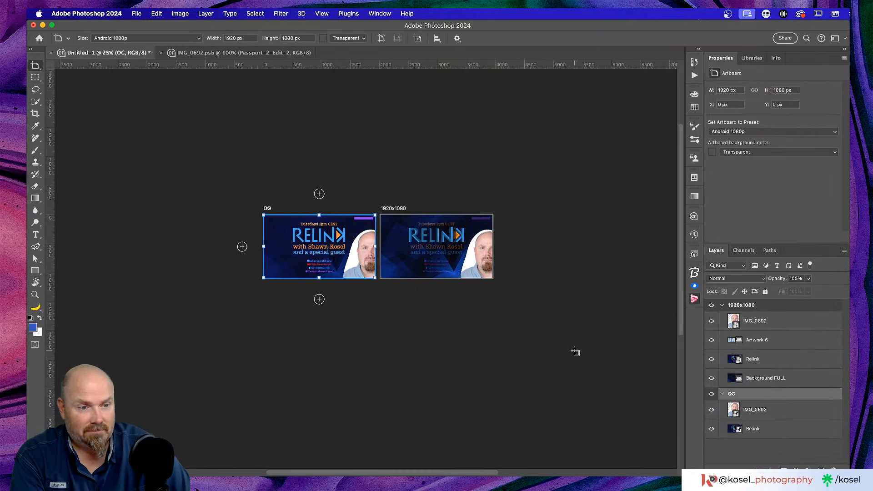
Zoom in on the remaining artboards and select the 1920x1080 artboard with the Move tool
{"action": "key", "text": "super+equal"}
{"action": "key", "text": "super+equal"}
{"action": "key", "text": "super+equal"}
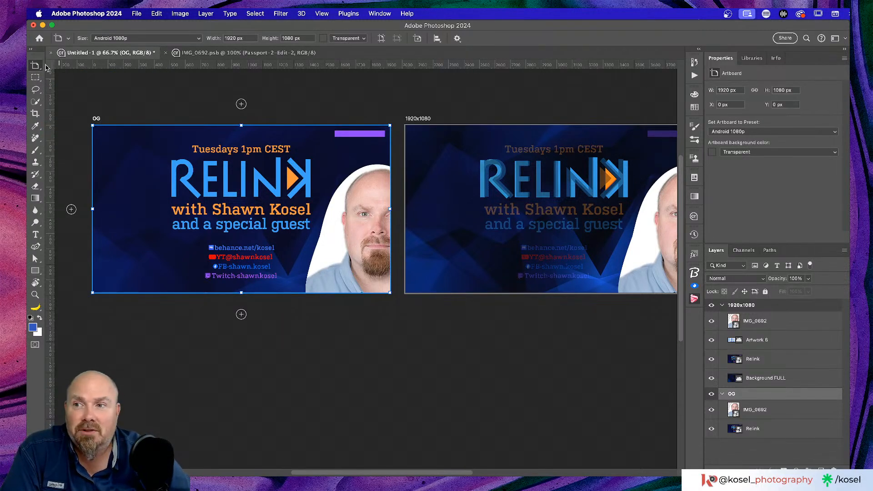
{"action": "key", "text": "v"}
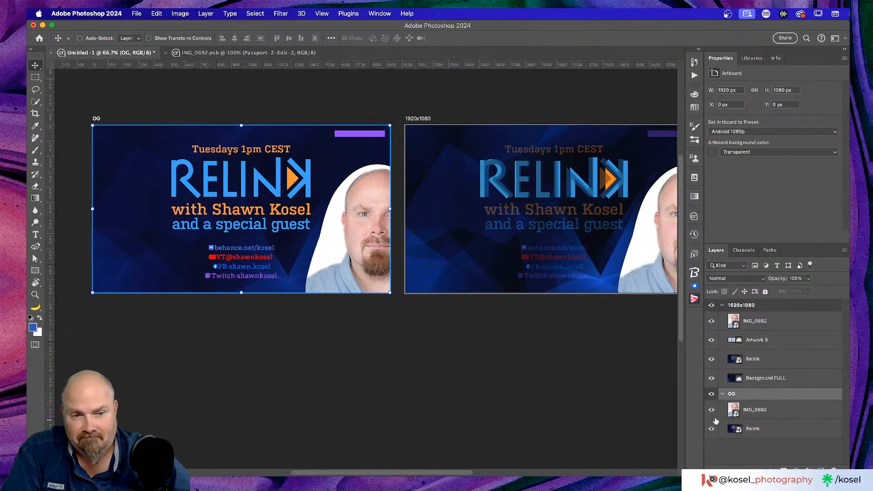
{"action": "left_click", "coordinate": [755, 306]}
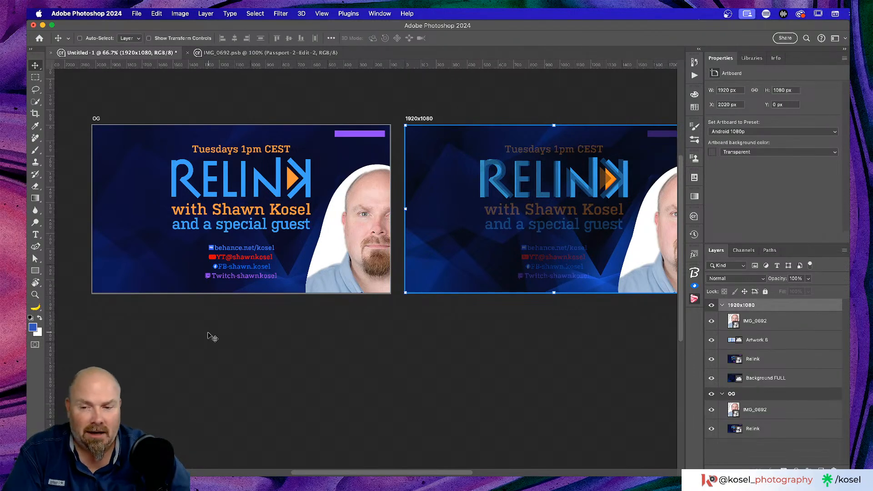
{"action": "key", "text": "super+Tab"}
{"action": "key", "text": "super+Tab"}
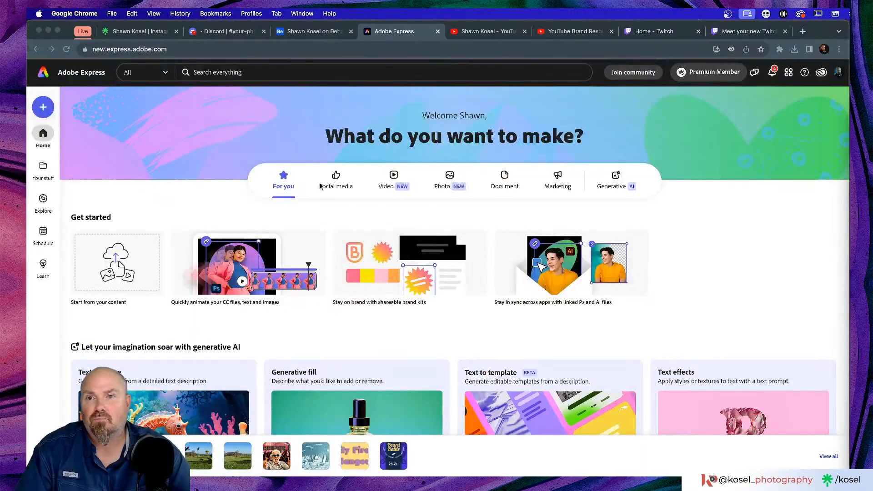
On Behance, play the Assets for Relink livestream from about 1:12:44
{"action": "left_click", "coordinate": [296, 32]}
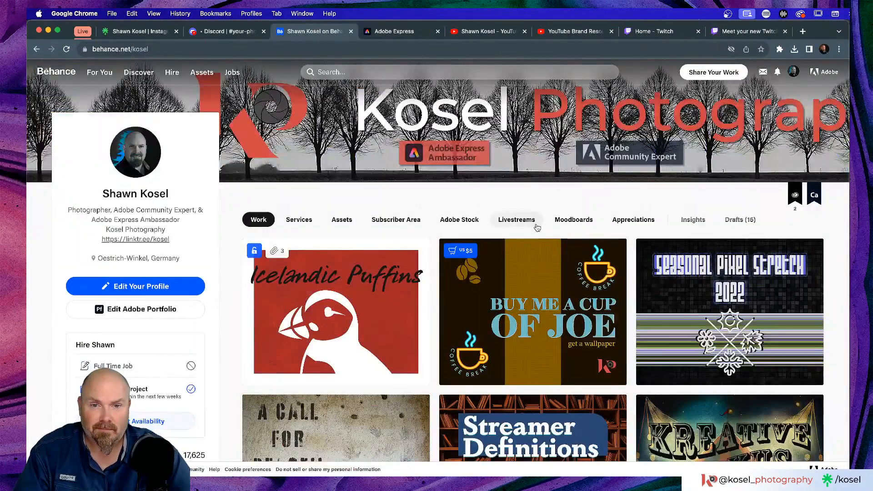
{"action": "left_click", "coordinate": [517, 220]}
{"action": "scroll", "coordinate": [683, 223], "scroll_direction": "down", "scroll_amount": 3}
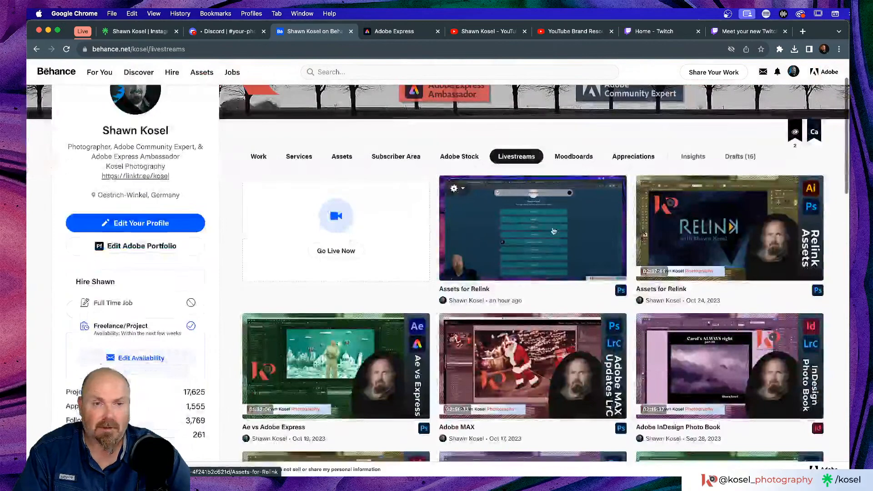
{"action": "left_click", "coordinate": [753, 224]}
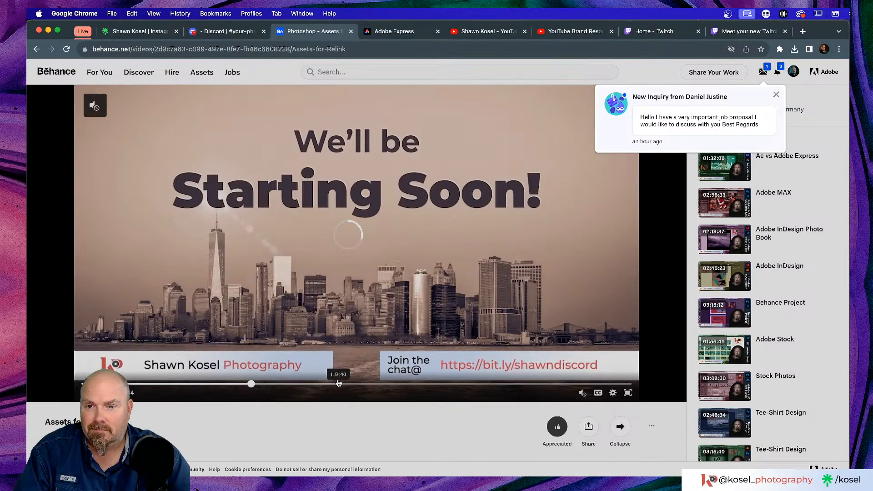
{"action": "left_click", "coordinate": [335, 383]}
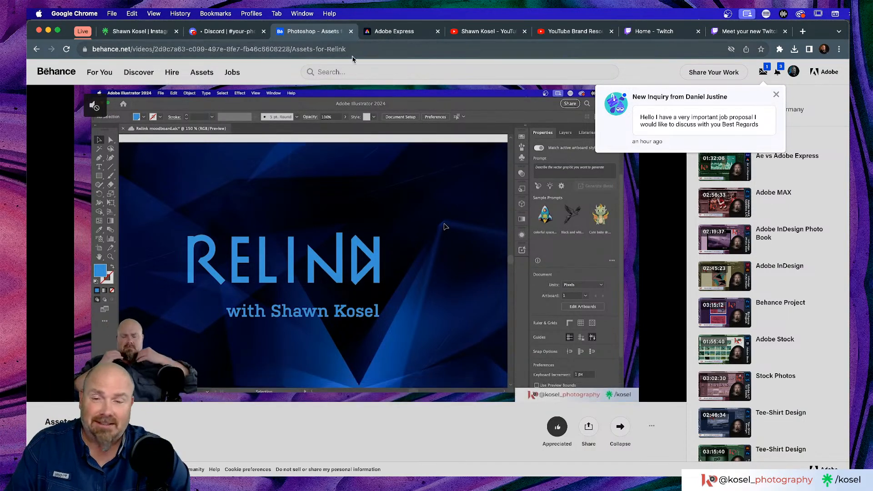
Return to the livestreams page and switch over to Illustrator
{"action": "left_click", "coordinate": [794, 73]}
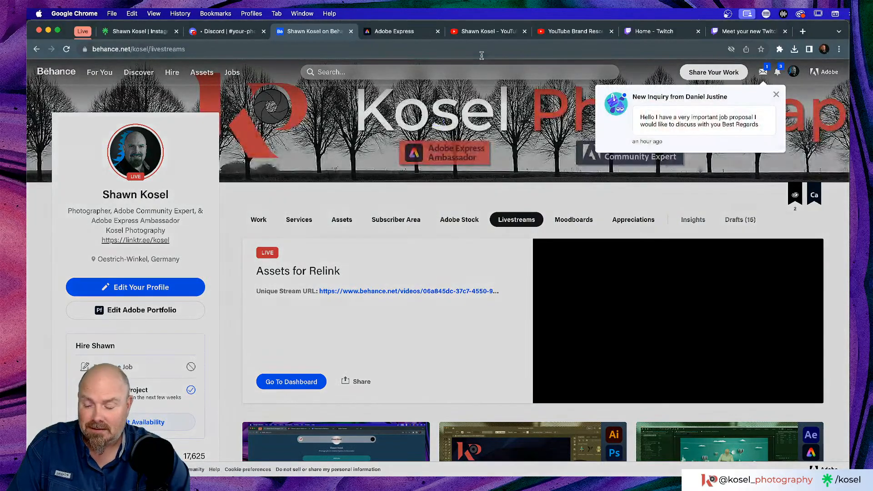
{"action": "key", "text": "super+Tab"}
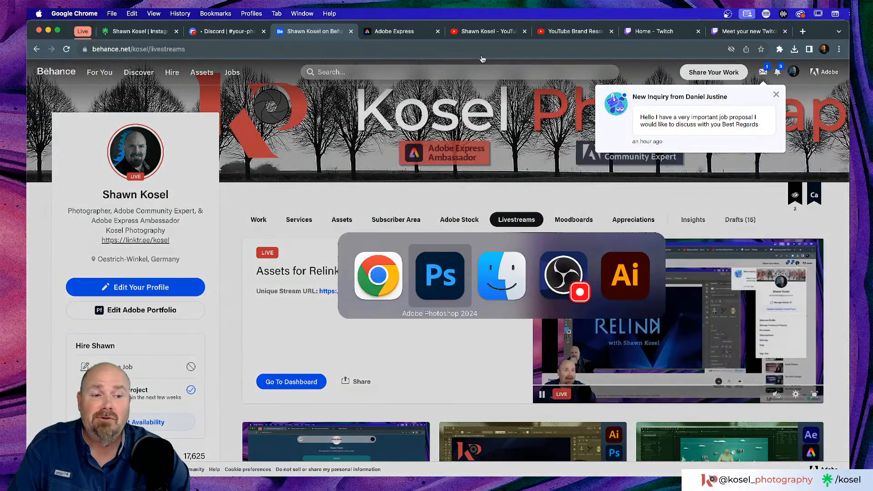
{"action": "key", "text": "super+Tab"}
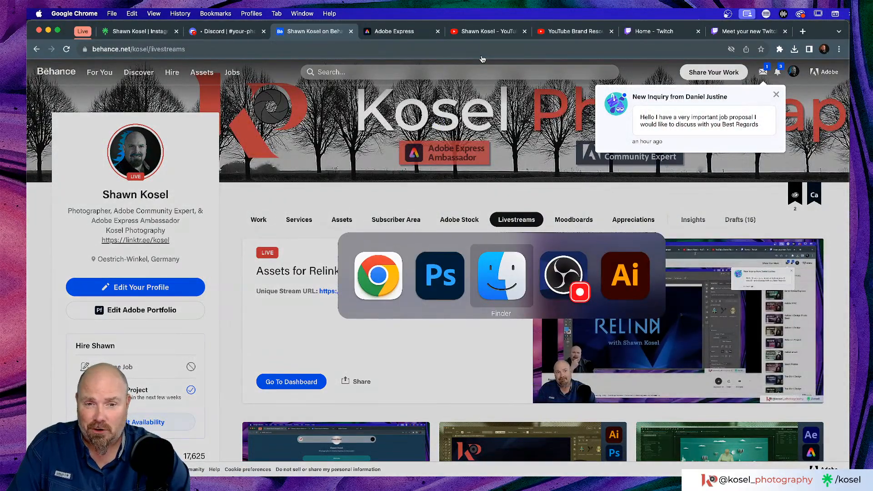
{"action": "key", "text": "super+Tab"}
{"action": "key", "text": "super+Tab"}
{"action": "key", "text": "super+Tab"}
{"action": "key", "text": "super+Tab"}
{"action": "key", "text": "super+Tab"}
{"action": "key", "text": "super+Tab"}
{"action": "key", "text": "super+Tab"}
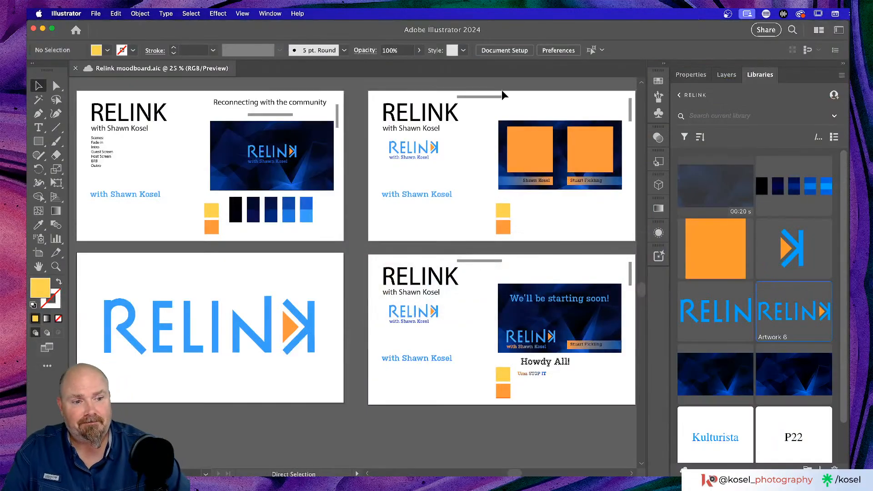
Scroll around the Relink moodboard's four RELINK artboards, then bring Finder forward
{"action": "scroll", "coordinate": [546, 123], "scroll_direction": "up", "scroll_amount": 2}
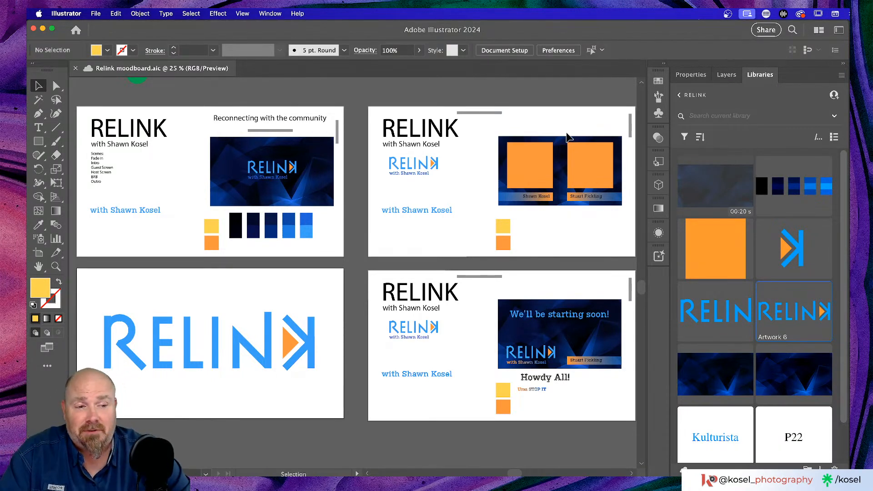
{"action": "scroll", "coordinate": [353, 156], "scroll_direction": "left", "scroll_amount": 3}
{"action": "scroll", "coordinate": [354, 156], "scroll_direction": "up", "scroll_amount": 2}
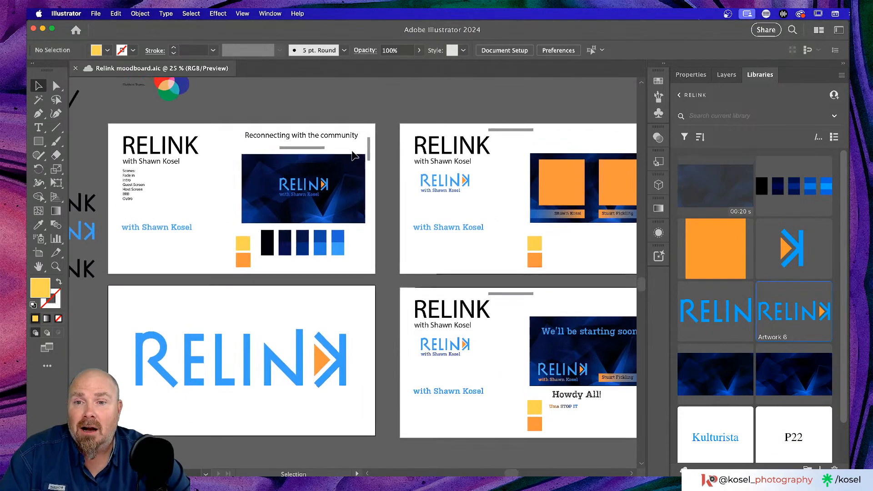
{"action": "scroll", "coordinate": [353, 156], "scroll_direction": "left", "scroll_amount": 5}
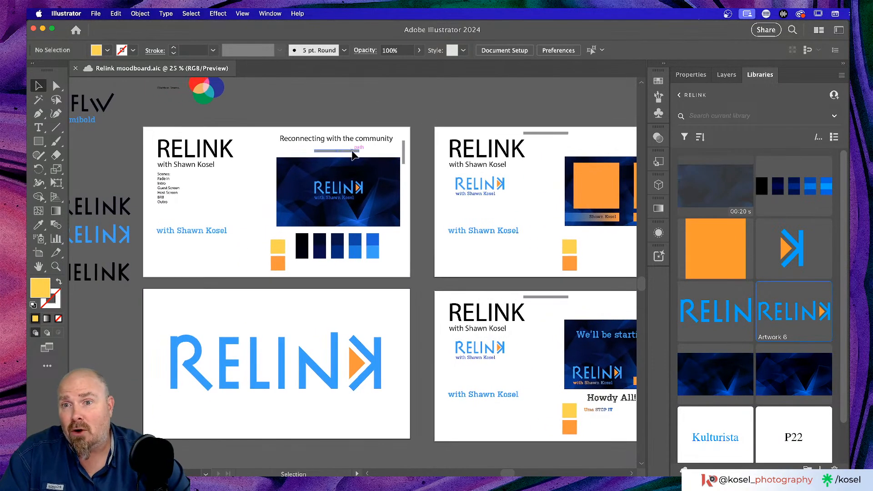
{"action": "scroll", "coordinate": [353, 156], "scroll_direction": "left", "scroll_amount": 2}
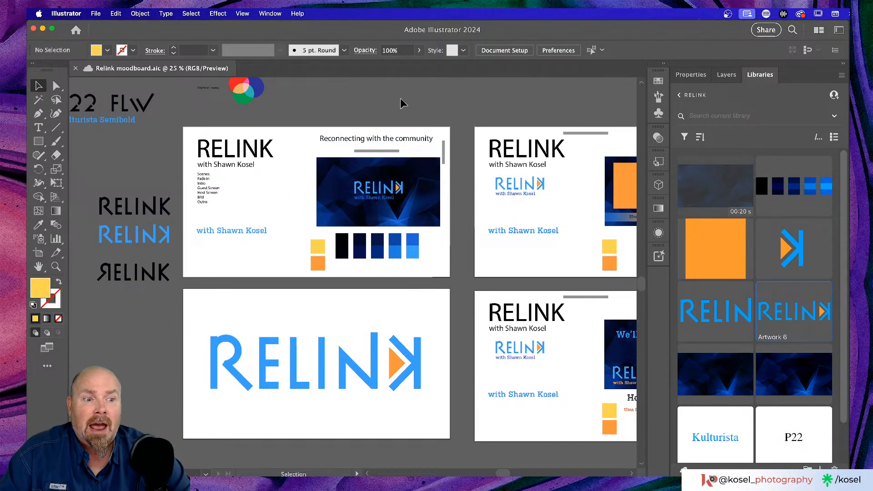
{"action": "scroll", "coordinate": [400, 106], "scroll_direction": "right", "scroll_amount": 6}
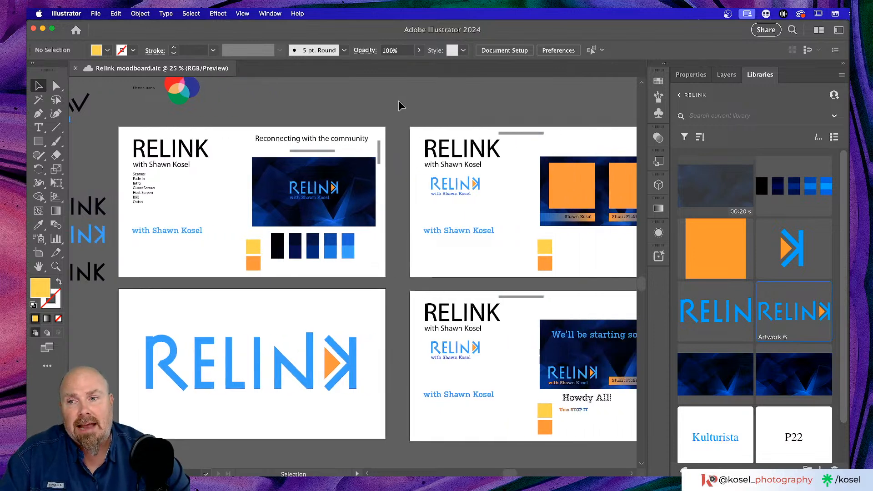
{"action": "scroll", "coordinate": [400, 105], "scroll_direction": "right", "scroll_amount": 1}
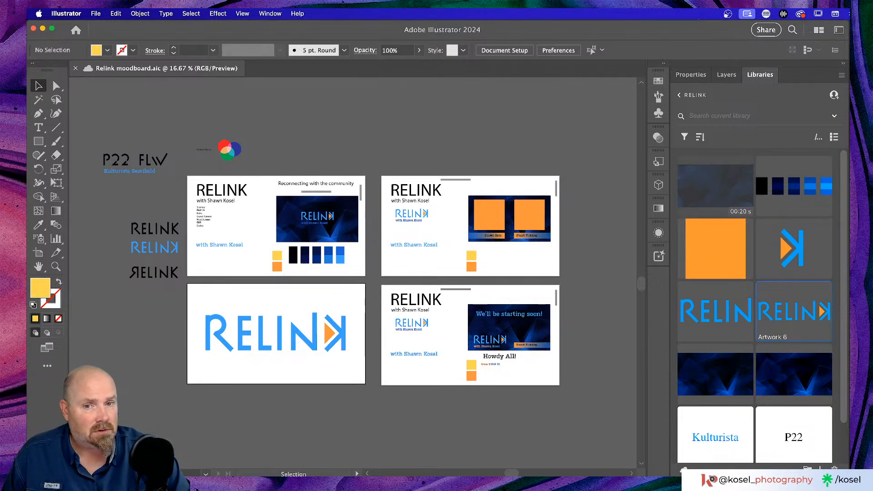
{"action": "key", "text": "super+Tab"}
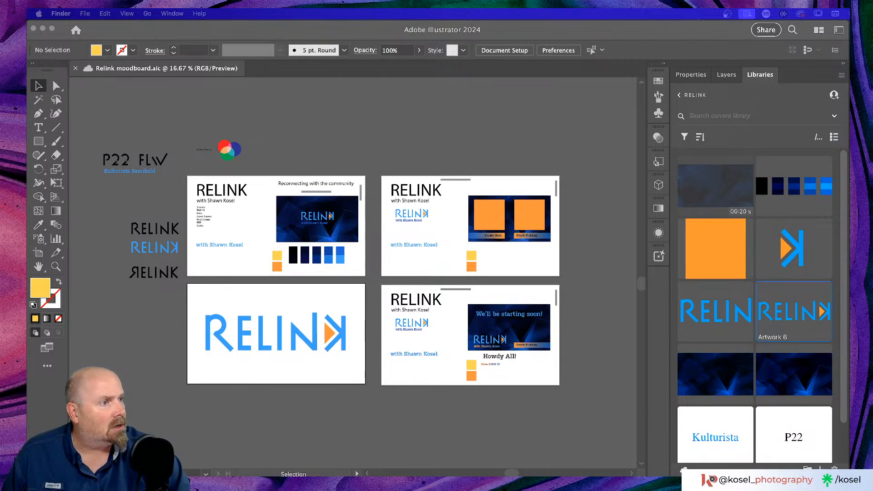
{"action": "left_click_drag", "start_coordinate": [850, 137], "coordinate": [337, 53]}
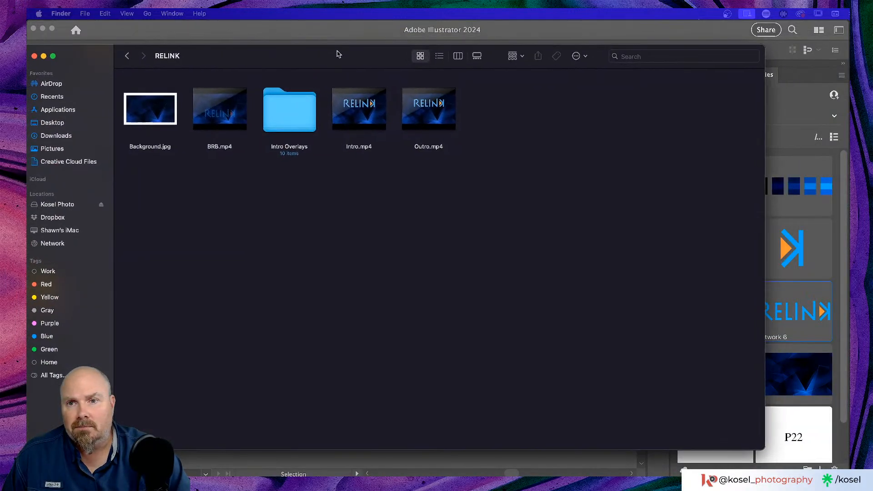
{"action": "left_click", "coordinate": [245, 126]}
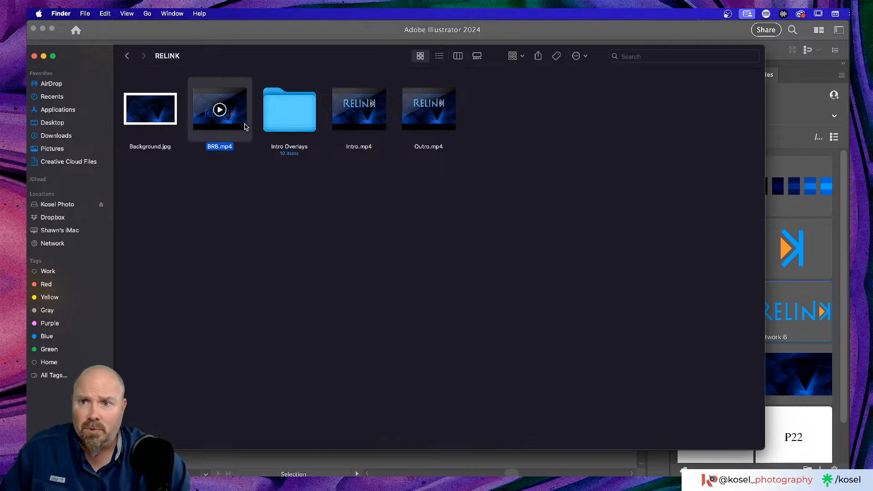
{"action": "key", "text": "space"}
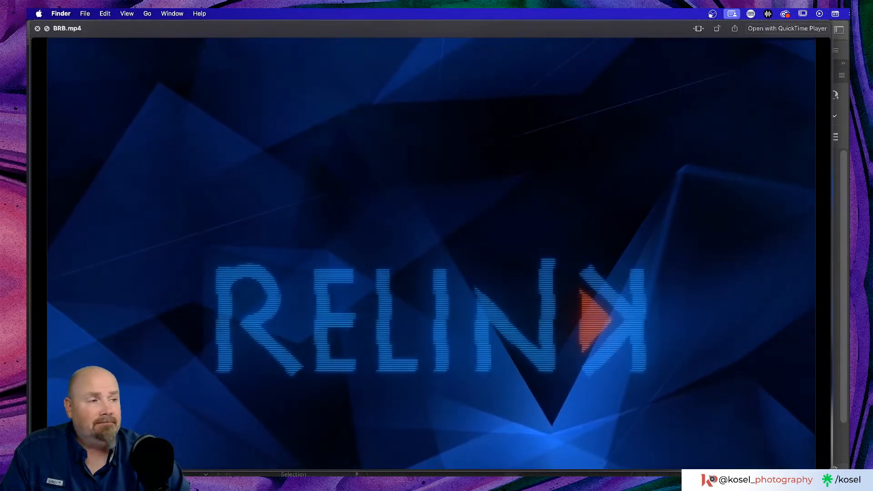
{"action": "key", "text": "space"}
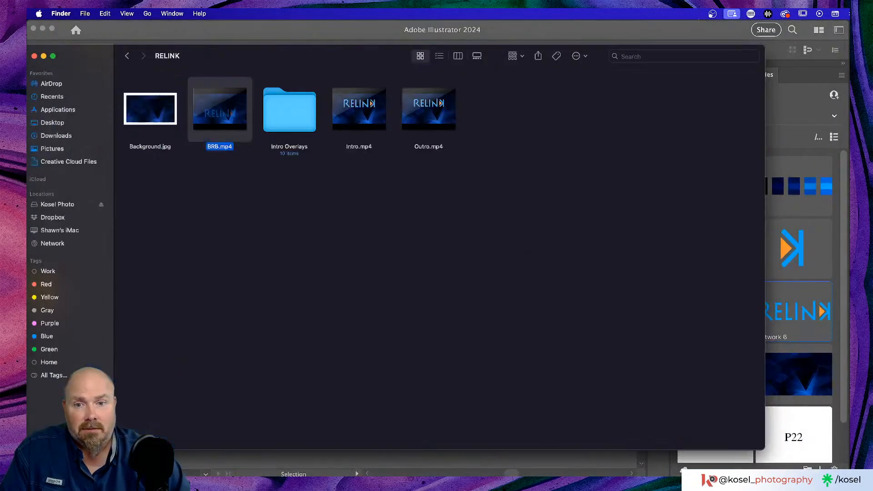
{"action": "left_click", "coordinate": [438, 256]}
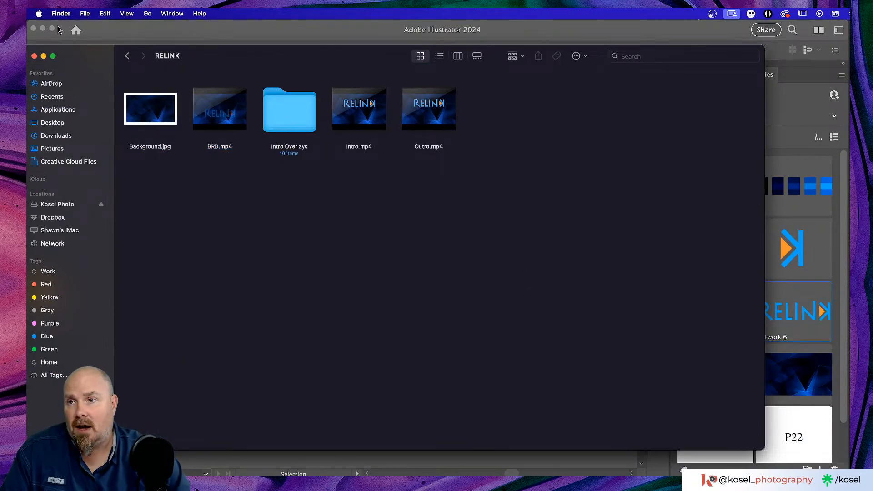
{"action": "left_click_drag", "start_coordinate": [207, 54], "coordinate": [233, 49]}
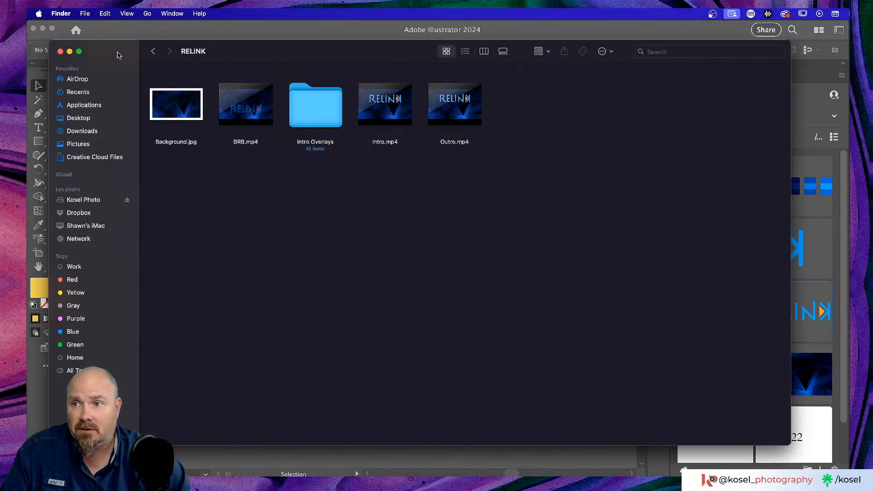
{"action": "left_click", "coordinate": [60, 52]}
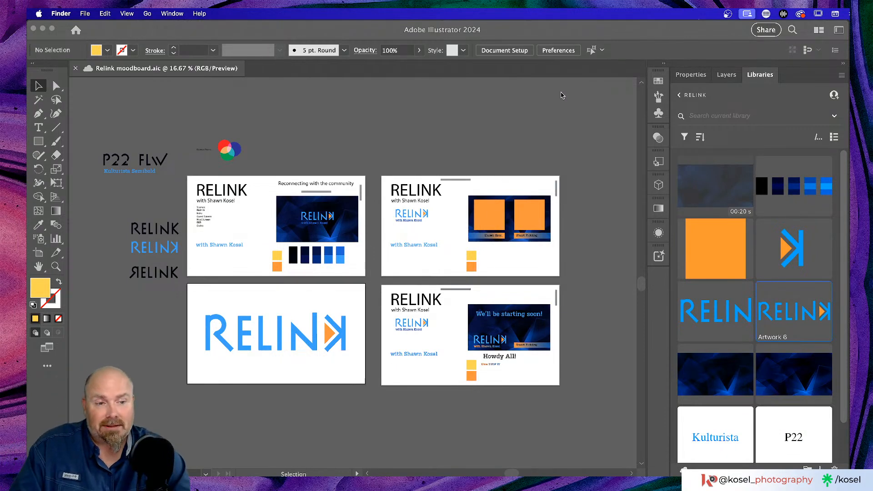
Cycle the app switcher over to Adobe Photoshop 2024
{"action": "key", "text": "super+Tab"}
{"action": "key", "text": "super+Tab"}
{"action": "key", "text": "super+Tab"}
{"action": "key", "text": "super+Tab"}
{"action": "key", "text": "super+Tab"}
{"action": "key", "text": "super+Tab"}
{"action": "key", "text": "super+Tab"}
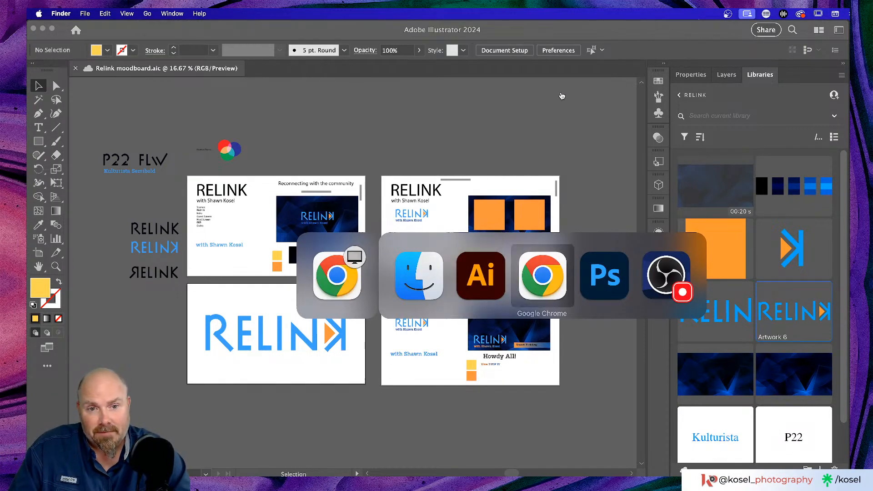
{"action": "key", "text": "super+Tab"}
{"action": "key", "text": "super+Tab"}
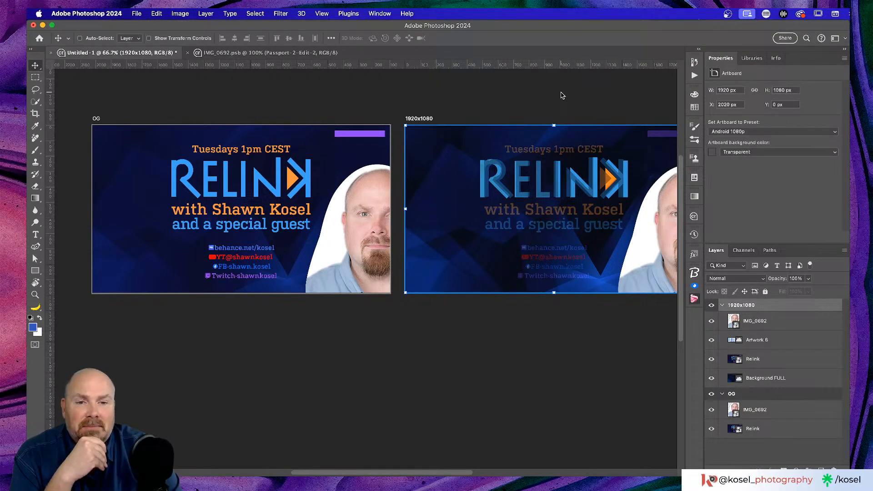
Delete the IMG_0692 portrait layer from both the 1920x1080 and OG artboards
{"action": "scroll", "coordinate": [364, 301], "scroll_direction": "right", "scroll_amount": 3}
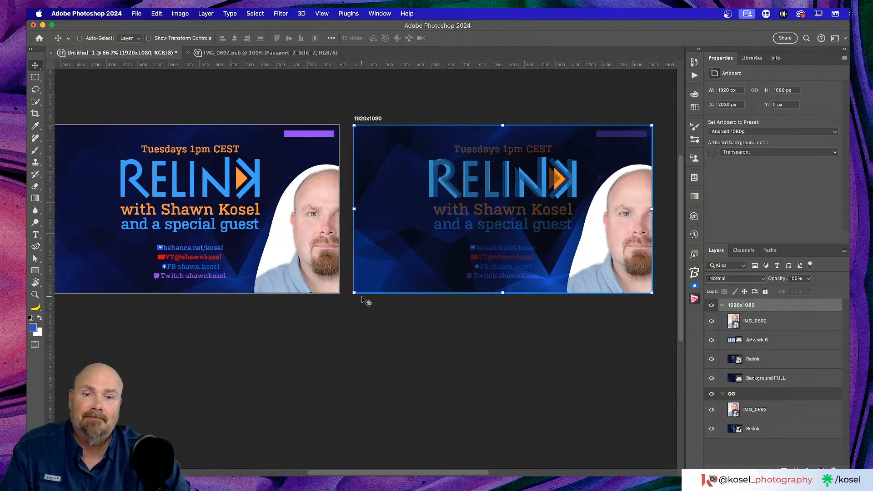
{"action": "scroll", "coordinate": [364, 301], "scroll_direction": "down", "scroll_amount": 3}
{"action": "scroll", "coordinate": [364, 301], "scroll_direction": "right", "scroll_amount": 2}
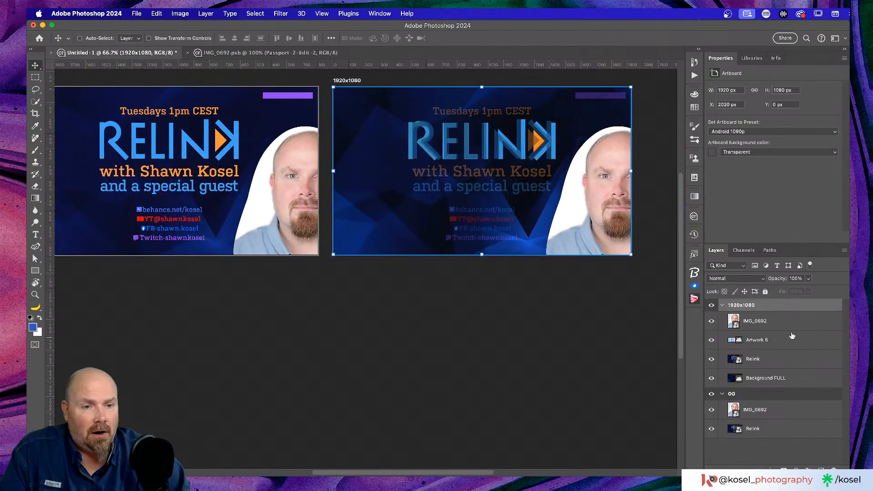
{"action": "left_click", "coordinate": [818, 411]}
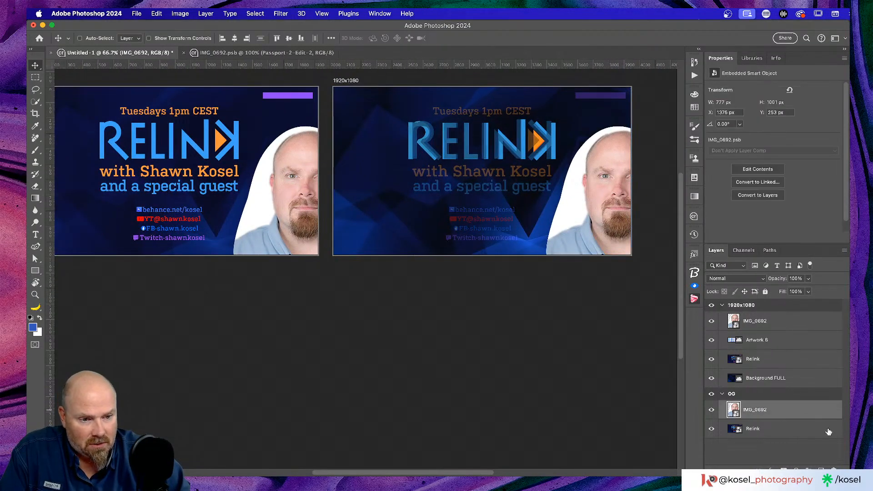
{"action": "left_click", "coordinate": [805, 320]}
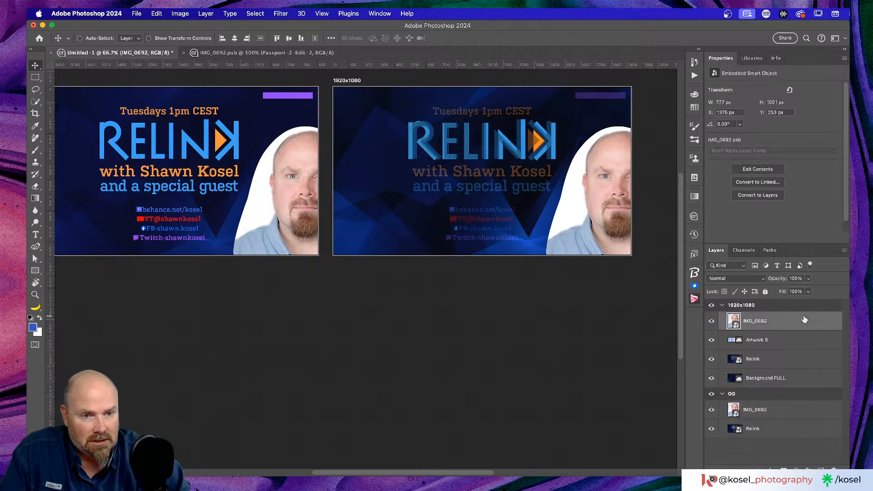
{"action": "key", "text": "BackSpace"}
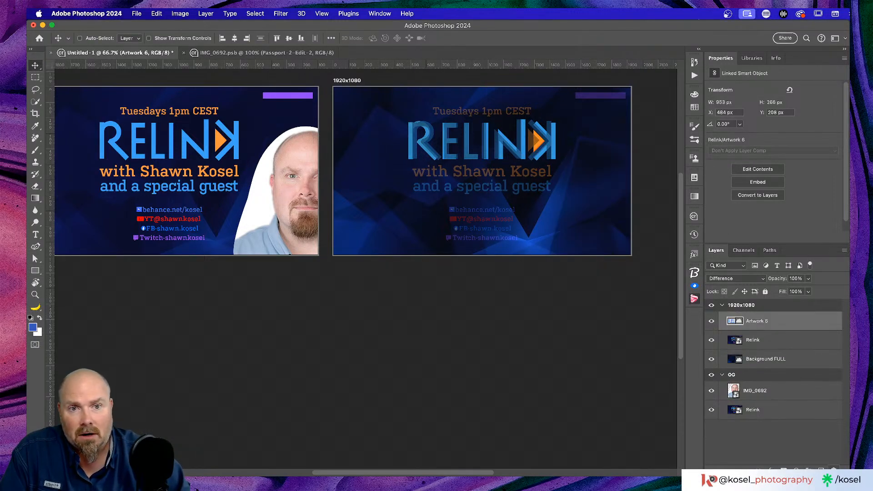
{"action": "left_click", "coordinate": [792, 391]}
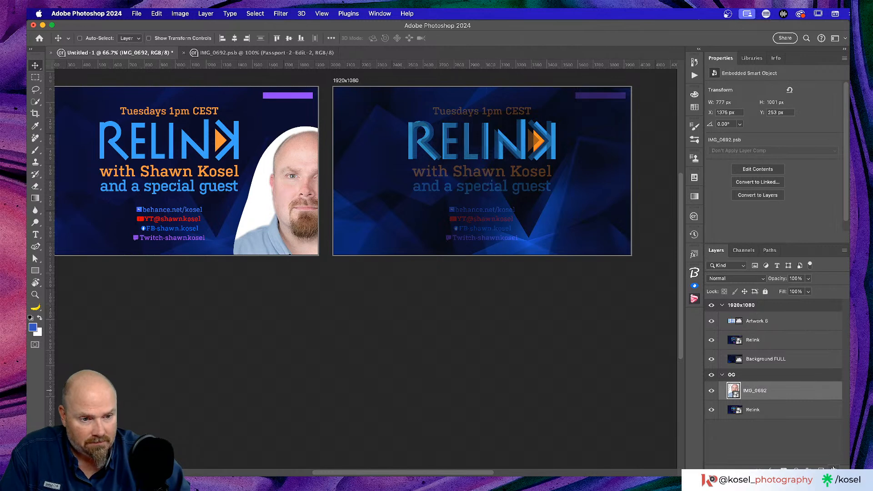
{"action": "key", "text": "BackSpace"}
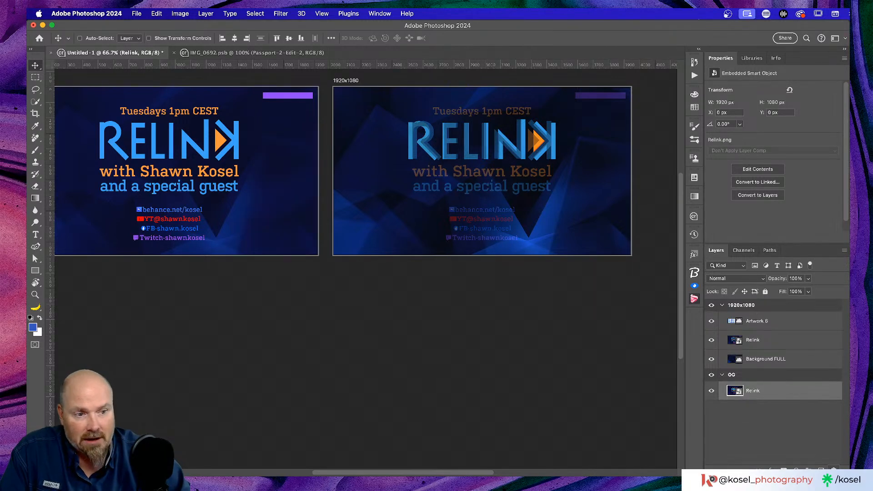
{"action": "scroll", "coordinate": [286, 233], "scroll_direction": "up", "scroll_amount": 3}
{"action": "scroll", "coordinate": [286, 233], "scroll_direction": "right", "scroll_amount": 2}
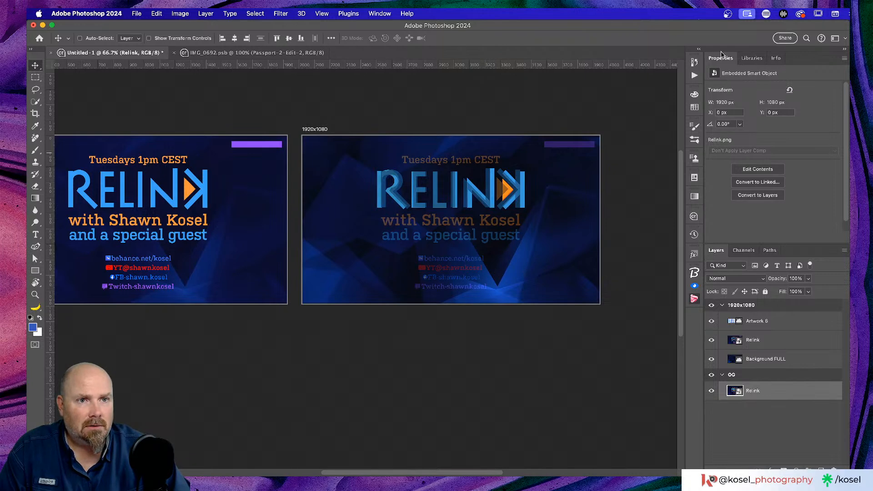
{"action": "key", "text": "y"}
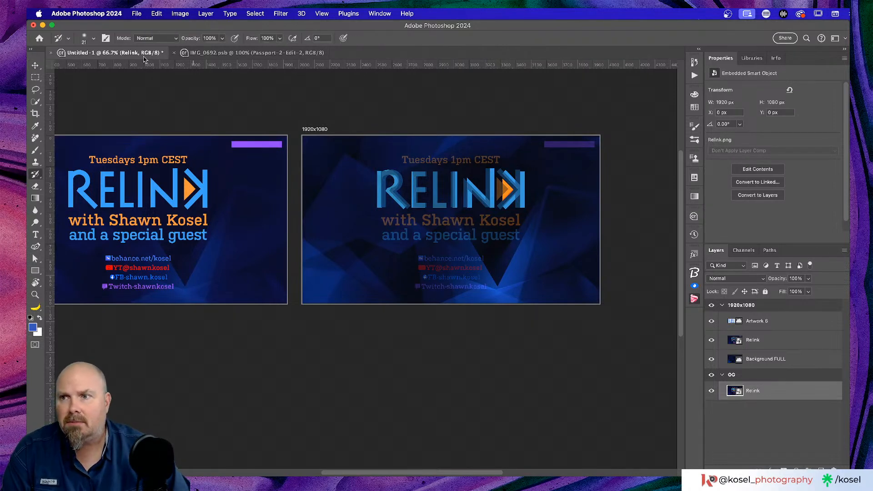
{"action": "left_click", "coordinate": [778, 321]}
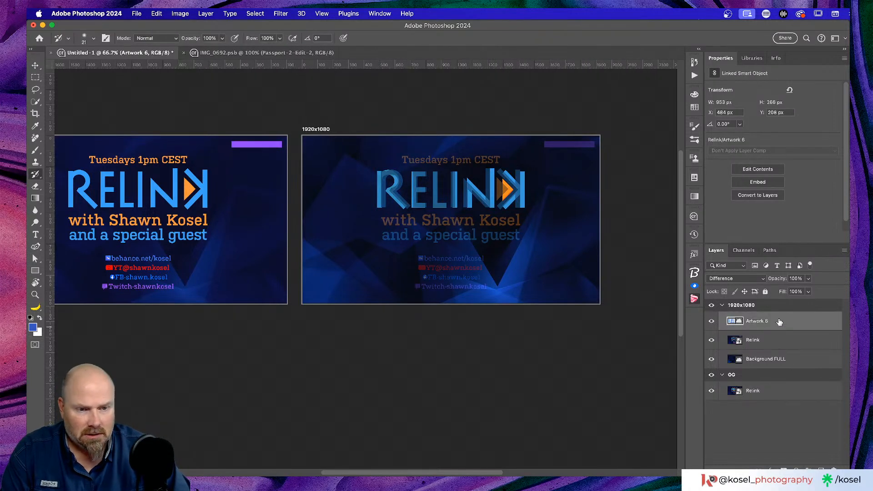
Add a Kulturista SemiBold text line reading 'with' plus the host's name below the logo
{"action": "key", "text": "t"}
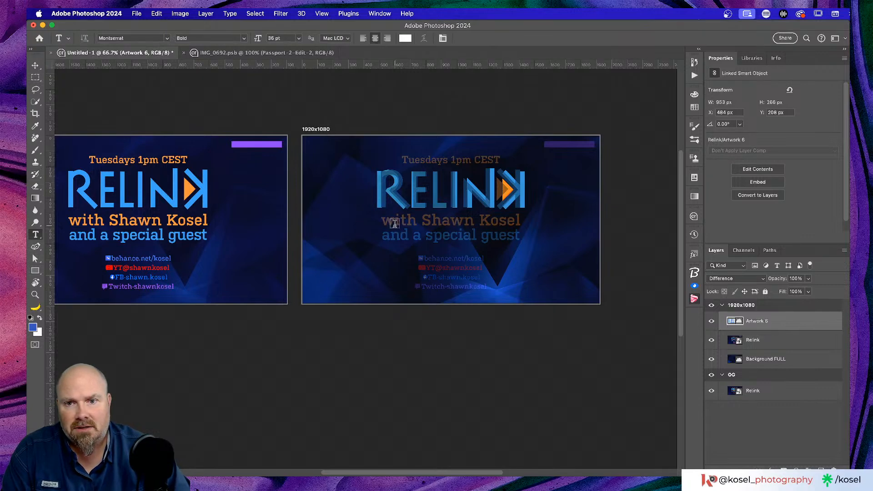
{"action": "left_click", "coordinate": [354, 218]}
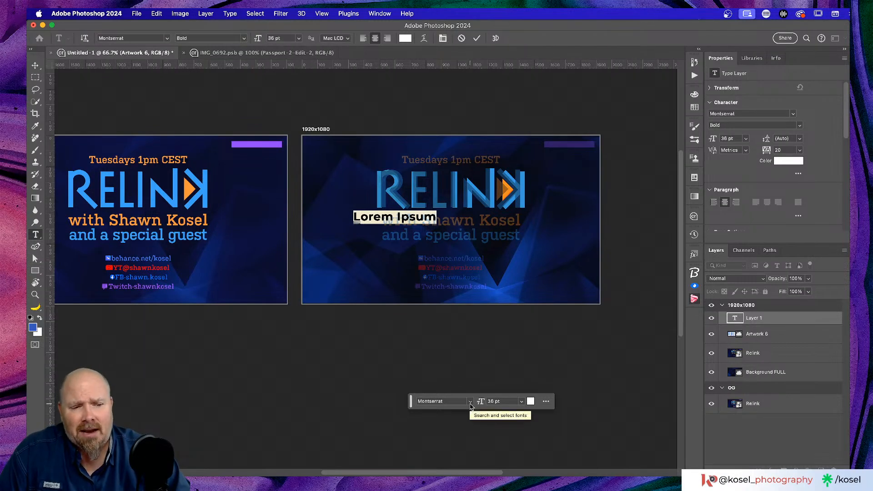
{"action": "left_click", "coordinate": [452, 401]}
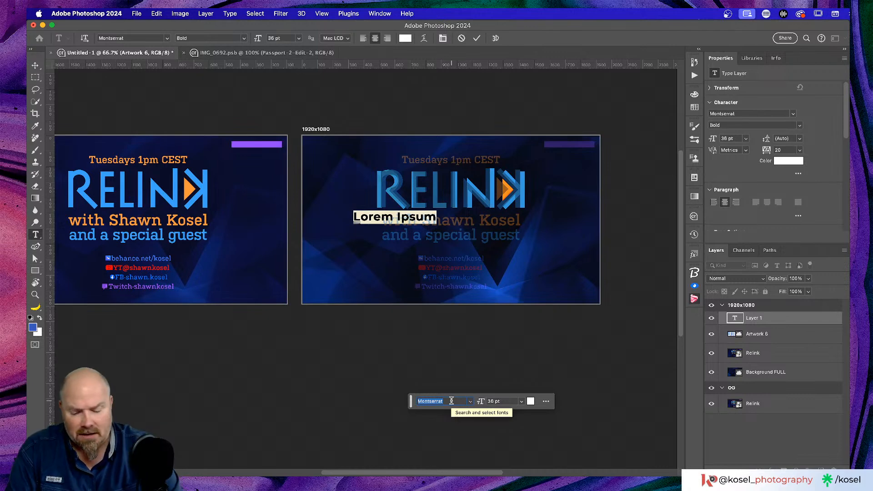
{"action": "type", "text": "kult"}
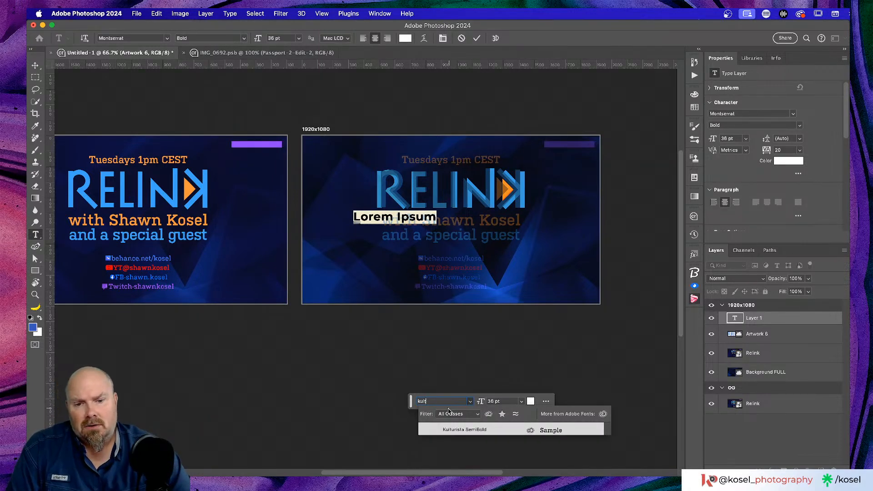
{"action": "left_click", "coordinate": [458, 430]}
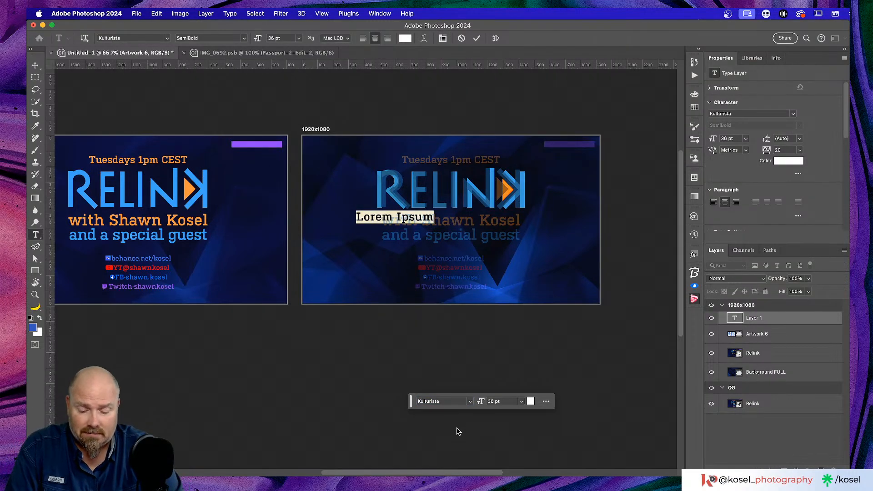
{"action": "type", "text": "with Shaw"}
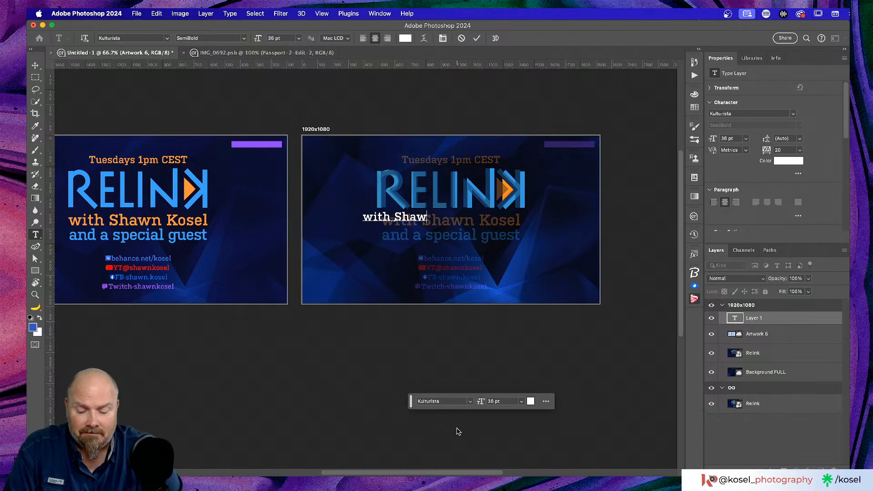
{"action": "type", "text": "n Kosel"}
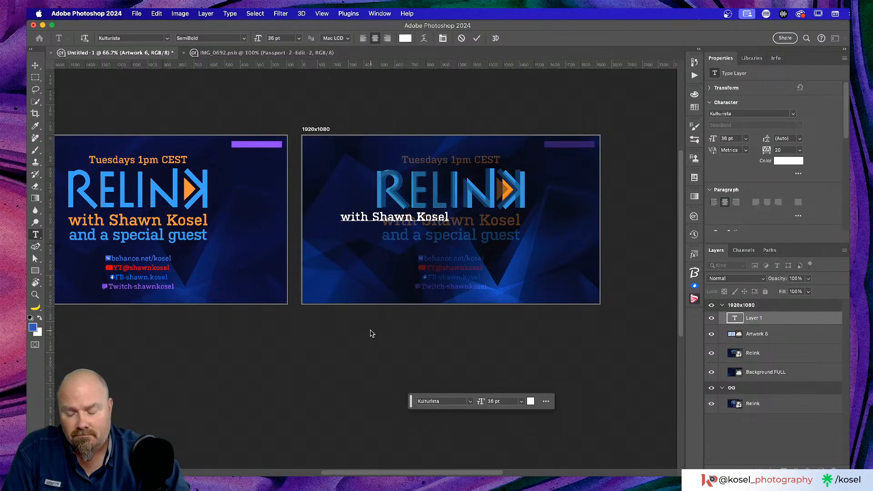
Color the host line orange sampled from the logo's arrow and move it below RELINK
{"action": "key", "text": "super"}
{"action": "key", "text": "super+a"}
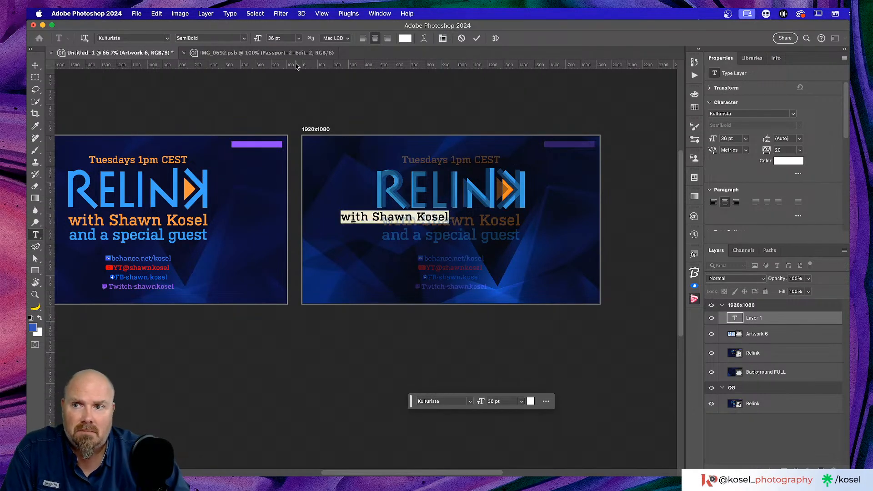
{"action": "left_click", "coordinate": [405, 38]}
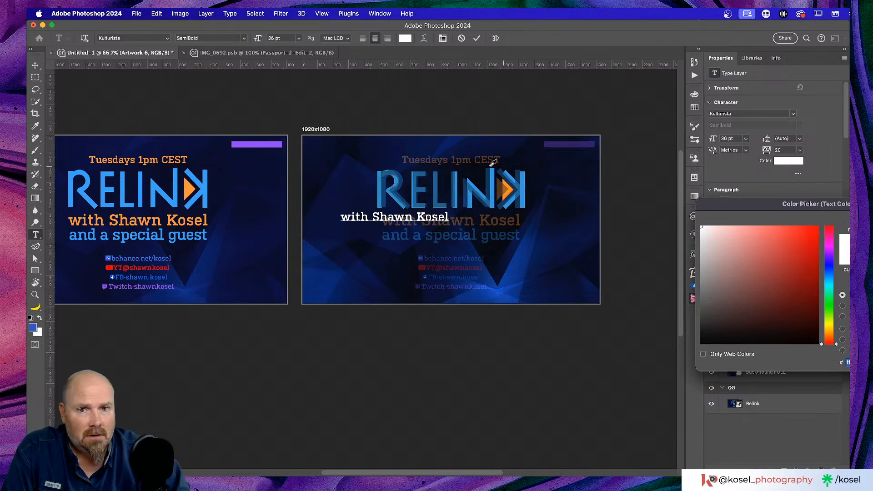
{"action": "left_click", "coordinate": [506, 182]}
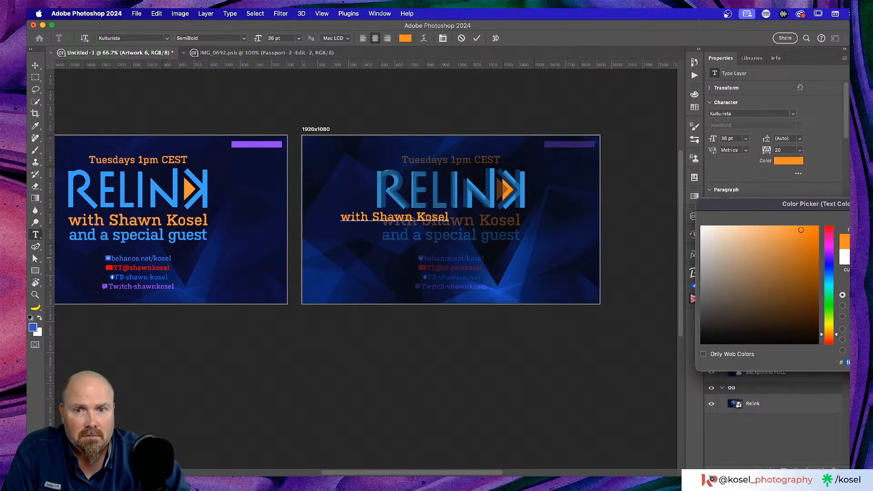
{"action": "key", "text": "Return"}
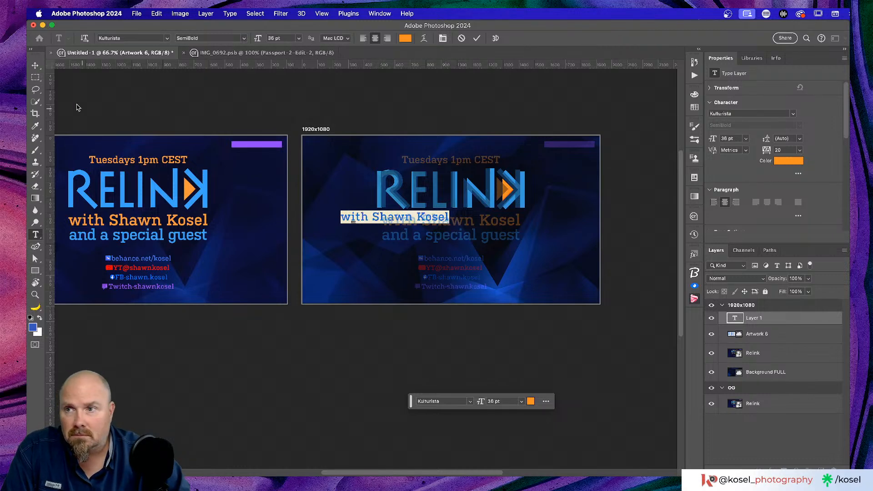
{"action": "left_click", "coordinate": [35, 63]}
{"action": "left_click_drag", "start_coordinate": [425, 218], "coordinate": [478, 224]}
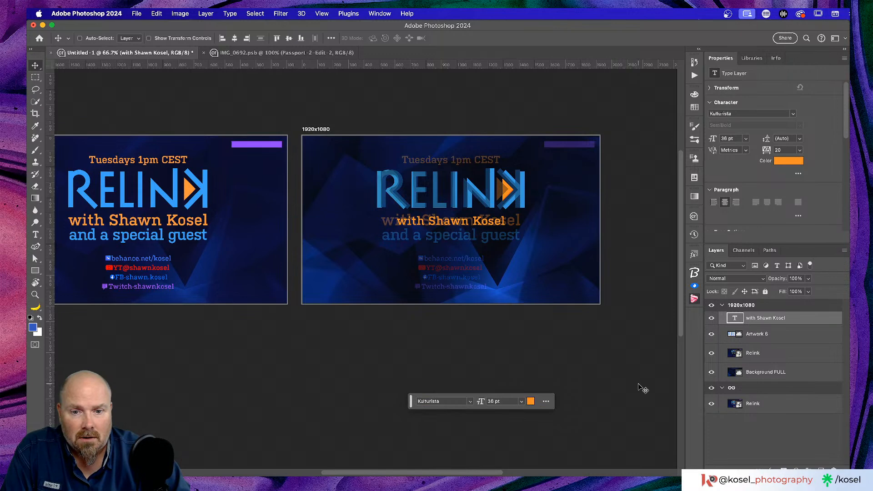
Set the host line's font size to 45 pt and tuck it under the logo
{"action": "left_click", "coordinate": [493, 402]}
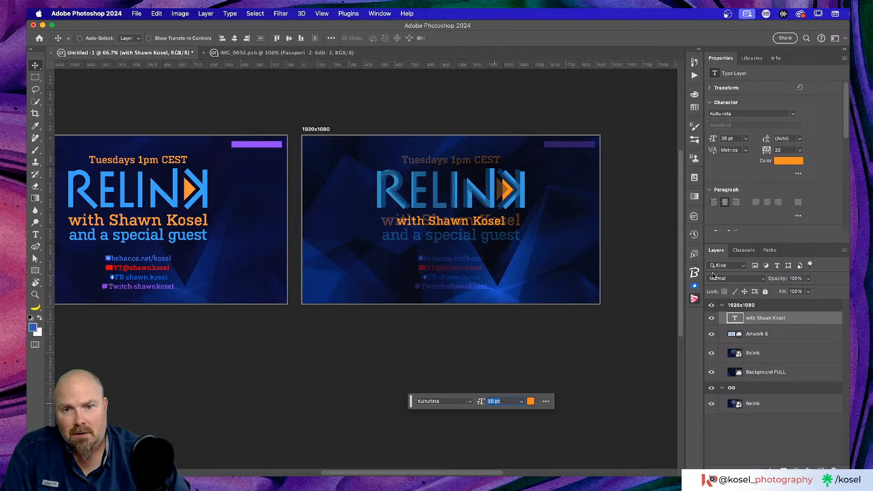
{"action": "key", "text": "super+equal"}
{"action": "key", "text": "super+equal"}
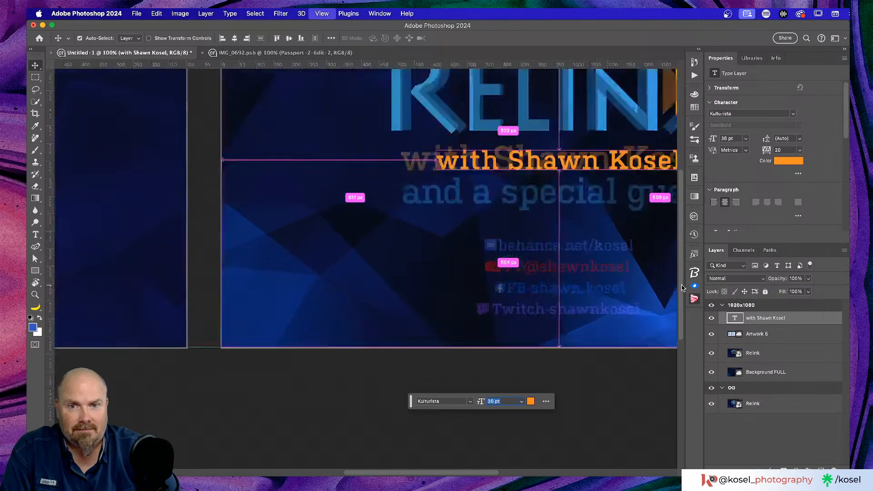
{"action": "scroll", "coordinate": [654, 285], "scroll_direction": "up", "scroll_amount": 5}
{"action": "scroll", "coordinate": [655, 285], "scroll_direction": "right", "scroll_amount": 5}
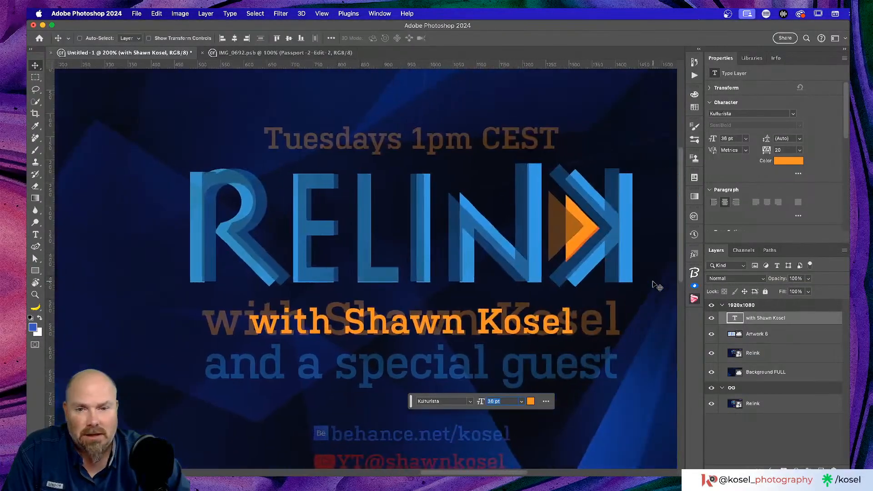
{"action": "scroll", "coordinate": [653, 285], "scroll_direction": "down", "scroll_amount": 2}
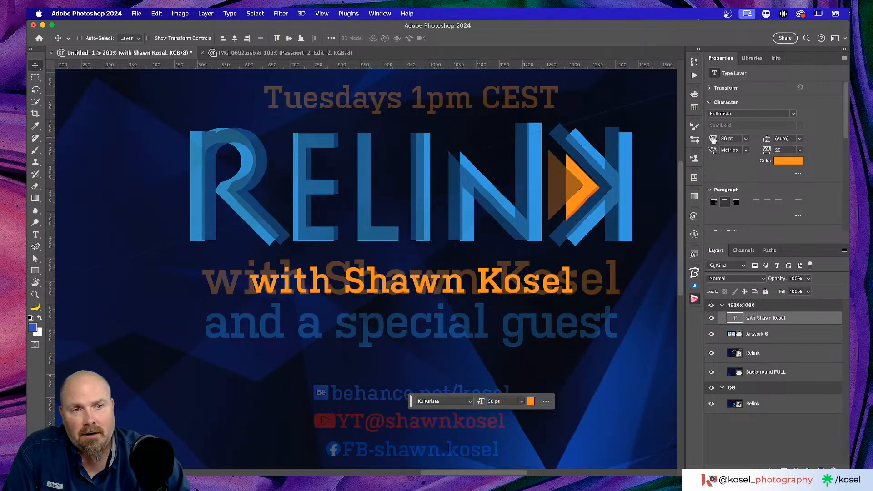
{"action": "left_click_drag", "start_coordinate": [716, 139], "coordinate": [719, 141]}
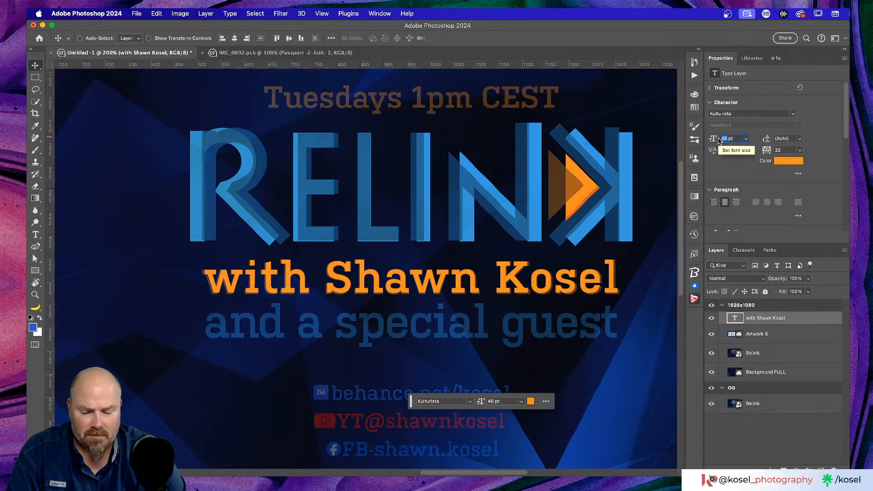
{"action": "type", "text": "45"}
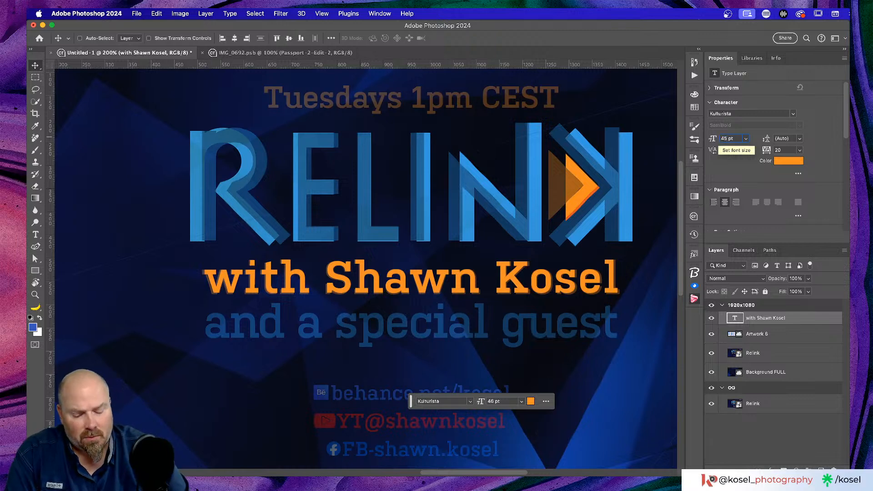
{"action": "key", "text": "Return"}
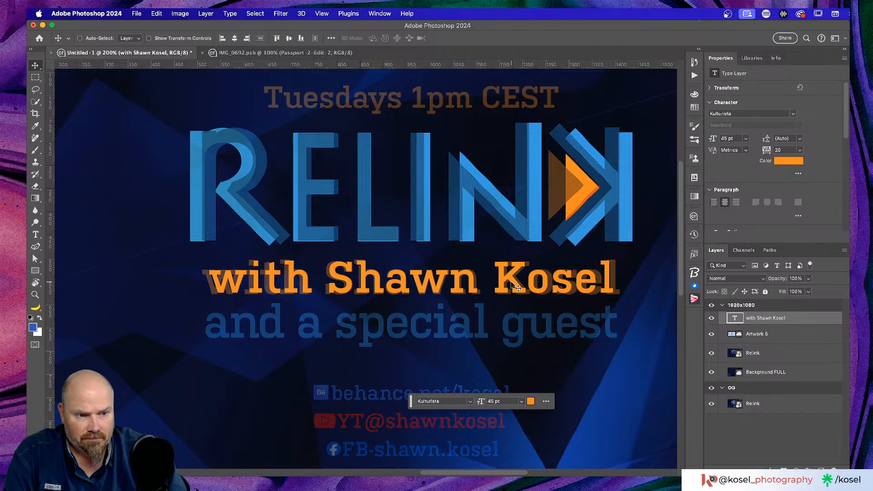
{"action": "left_click_drag", "start_coordinate": [514, 286], "coordinate": [502, 270]}
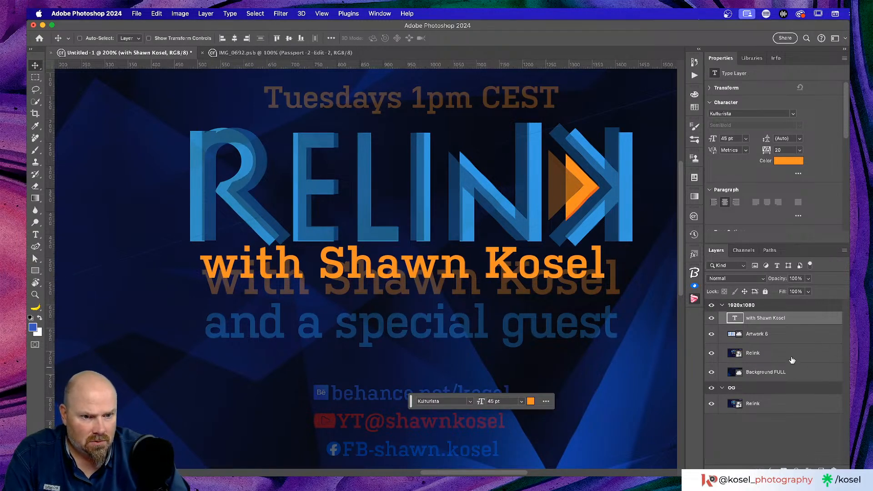
Fade the Relink reference layer to 18% opacity, leaving its position unchanged
{"action": "left_click", "coordinate": [792, 359]}
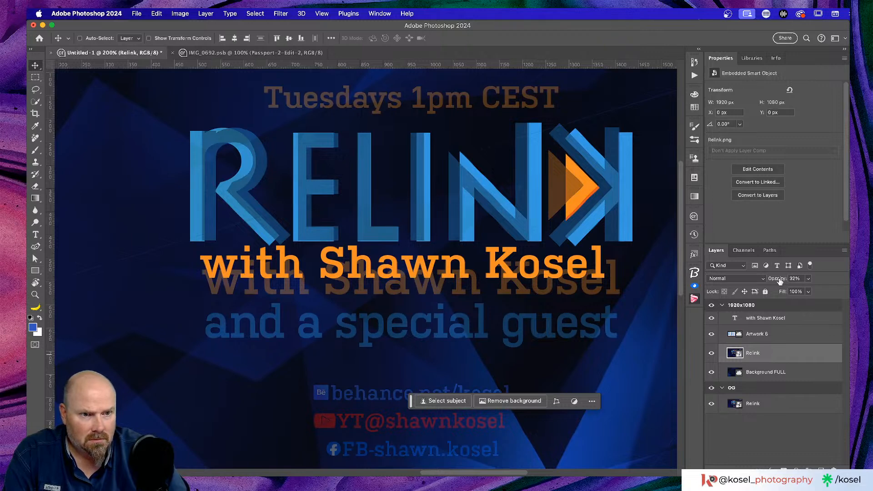
{"action": "left_click_drag", "start_coordinate": [780, 281], "coordinate": [776, 281]}
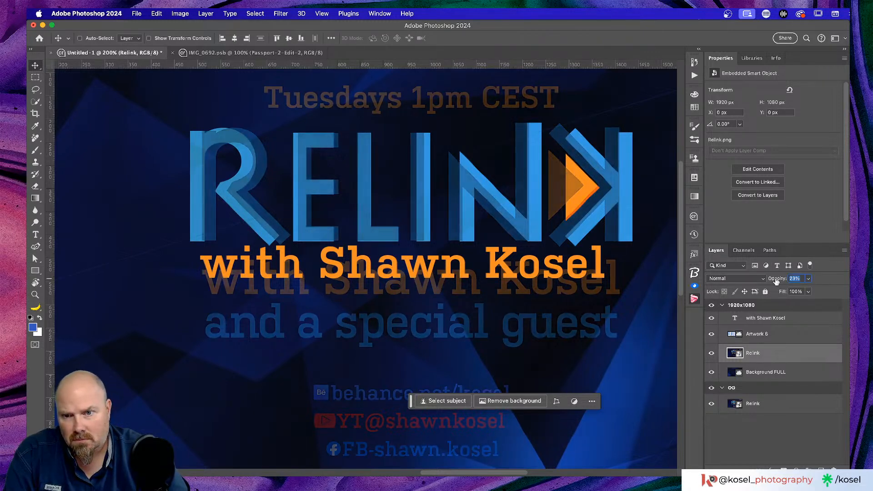
{"action": "left_click_drag", "start_coordinate": [775, 281], "coordinate": [779, 283]}
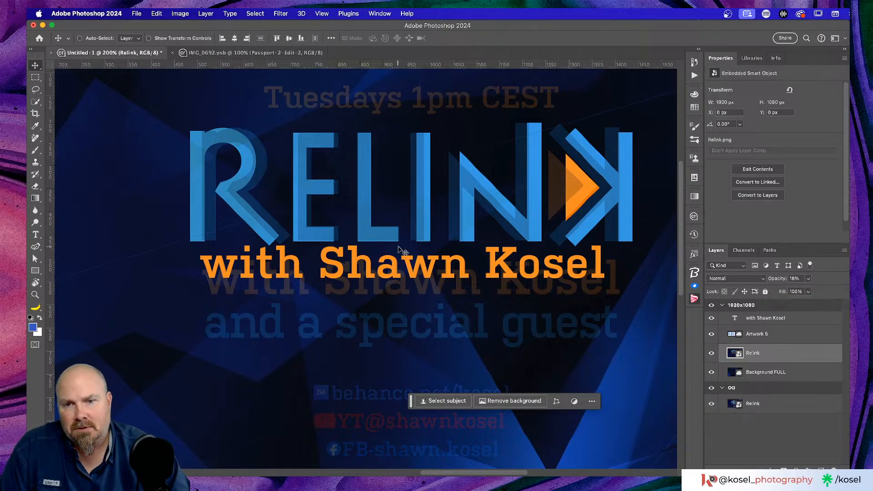
{"action": "left_click_drag", "start_coordinate": [432, 269], "coordinate": [432, 286]}
{"action": "key", "text": "super+z"}
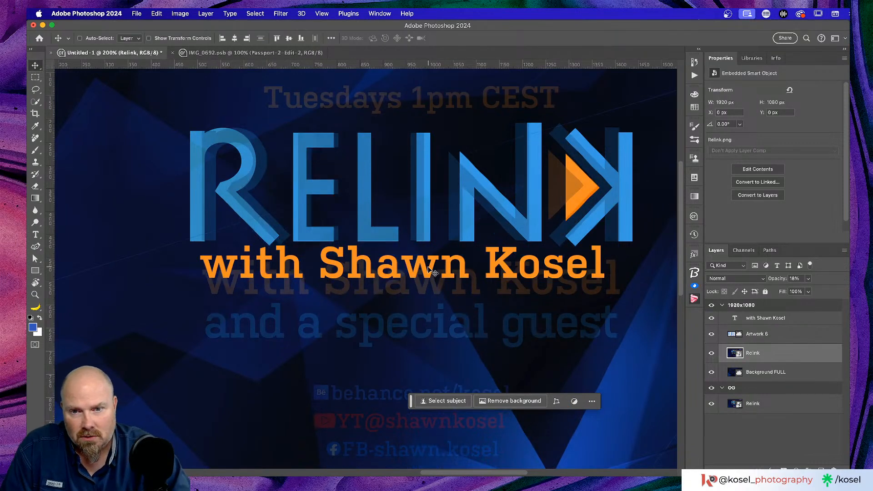
Widen the host line's letter spacing and reset its leading to Auto
{"action": "left_click", "coordinate": [808, 321]}
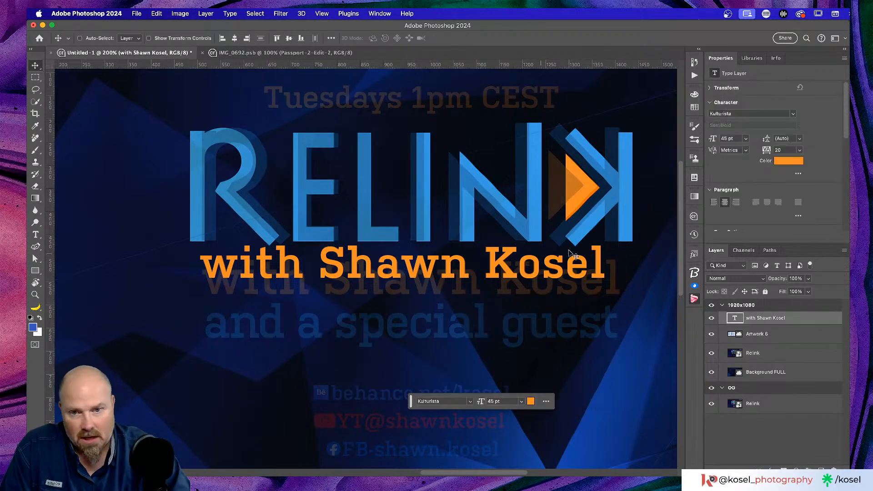
{"action": "left_click_drag", "start_coordinate": [427, 277], "coordinate": [460, 276]}
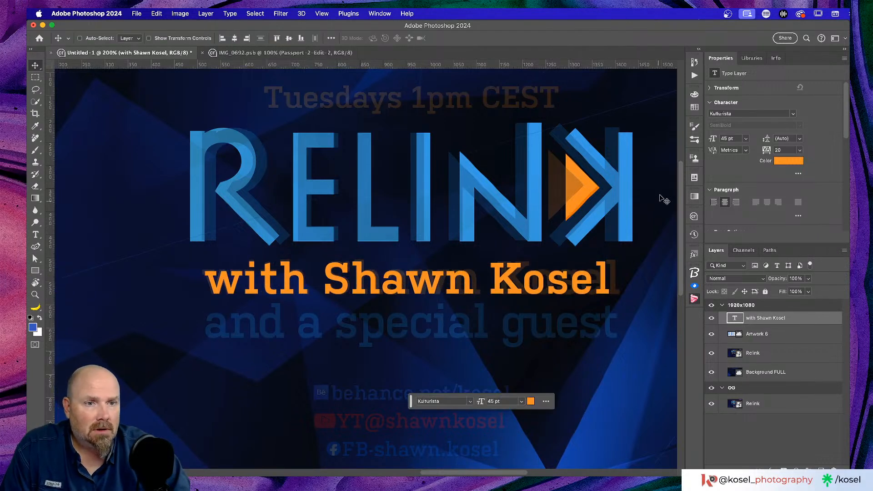
{"action": "left_click", "coordinate": [771, 151]}
{"action": "left_click_drag", "start_coordinate": [771, 147], "coordinate": [766, 151]}
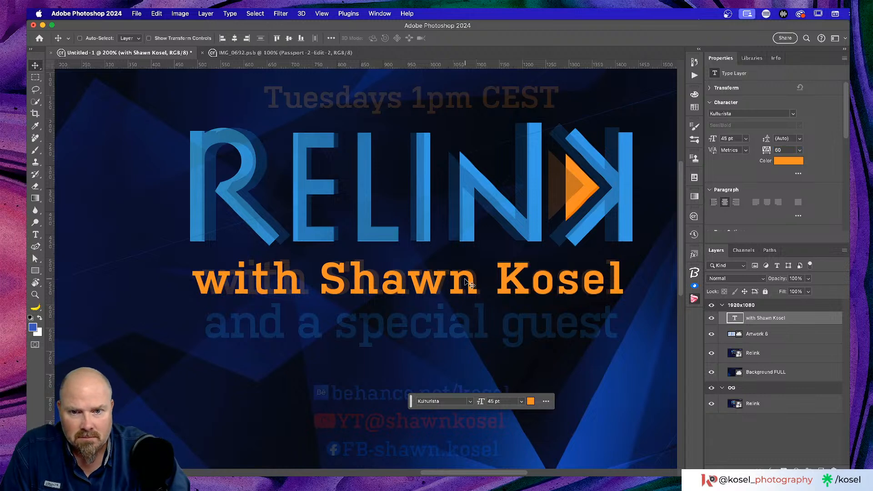
{"action": "left_click_drag", "start_coordinate": [477, 282], "coordinate": [471, 229]}
{"action": "left_click_drag", "start_coordinate": [764, 138], "coordinate": [767, 140]}
{"action": "left_click", "coordinate": [800, 139]}
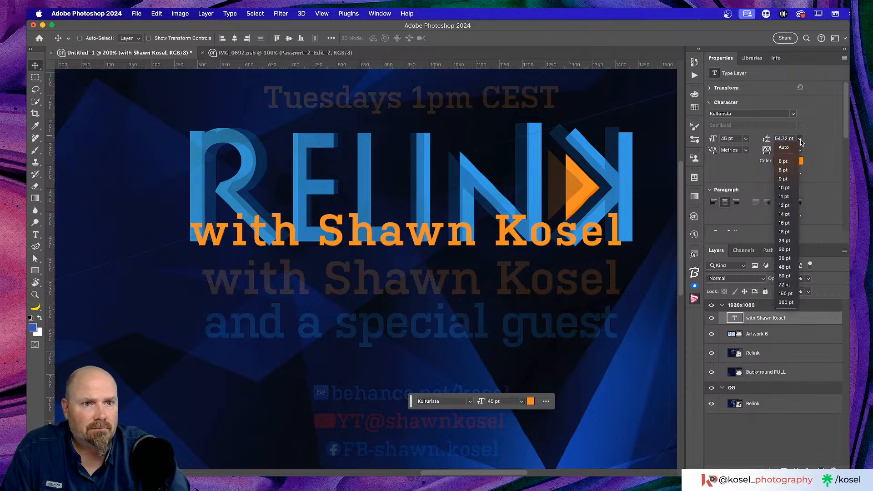
{"action": "left_click", "coordinate": [783, 138]}
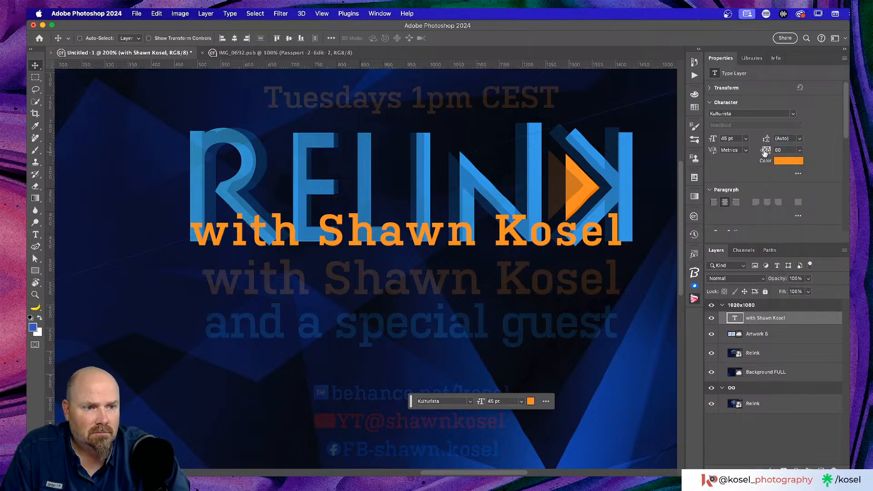
Raise the host line's tracking to 80 and settle it just below the RELINK logo
{"action": "left_click_drag", "start_coordinate": [765, 152], "coordinate": [767, 153]}
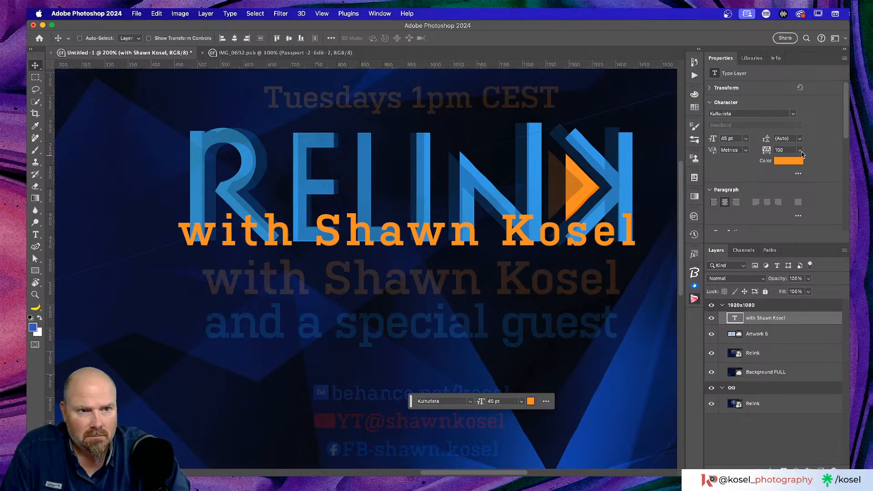
{"action": "left_click", "coordinate": [800, 150]}
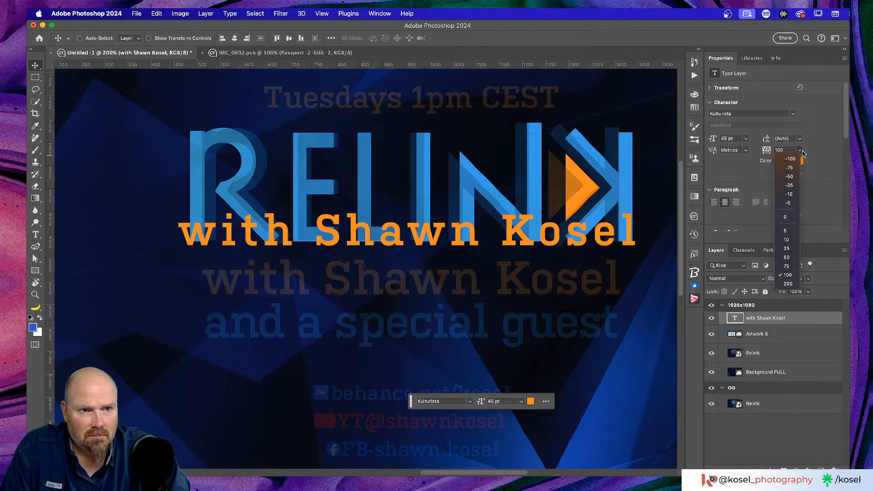
{"action": "left_click", "coordinate": [787, 266]}
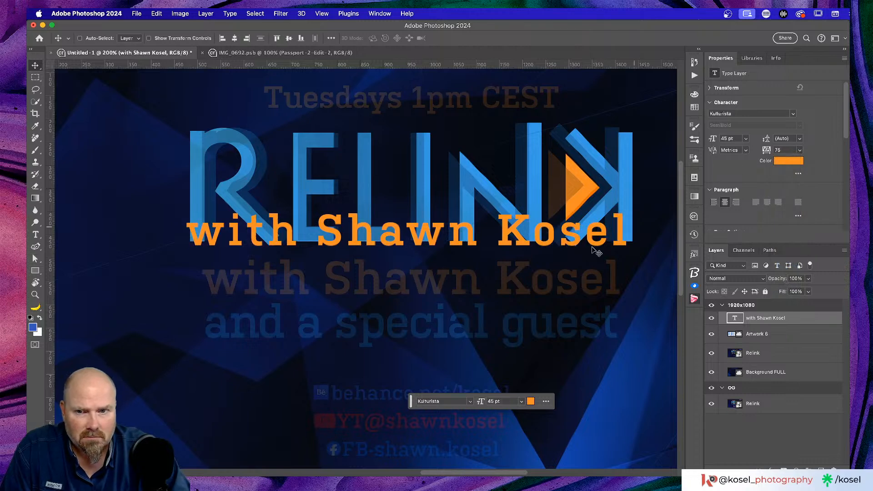
{"action": "left_click_drag", "start_coordinate": [398, 243], "coordinate": [402, 241]}
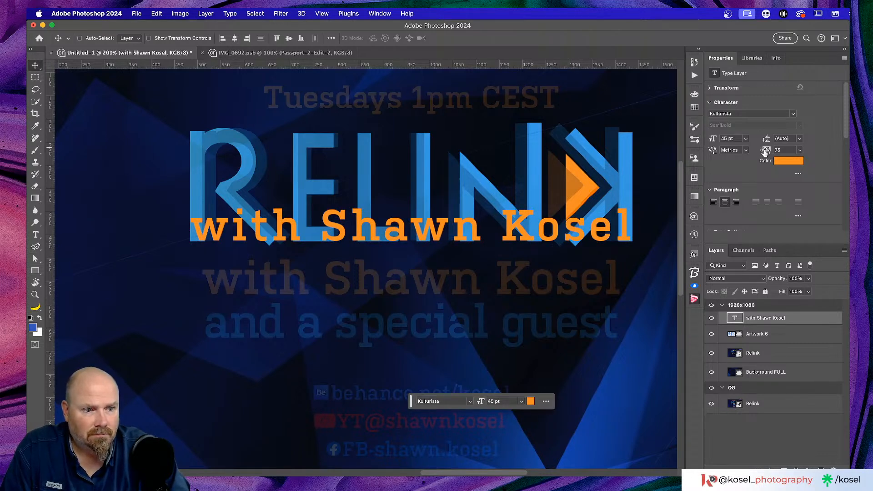
{"action": "left_click_drag", "start_coordinate": [766, 153], "coordinate": [767, 152]}
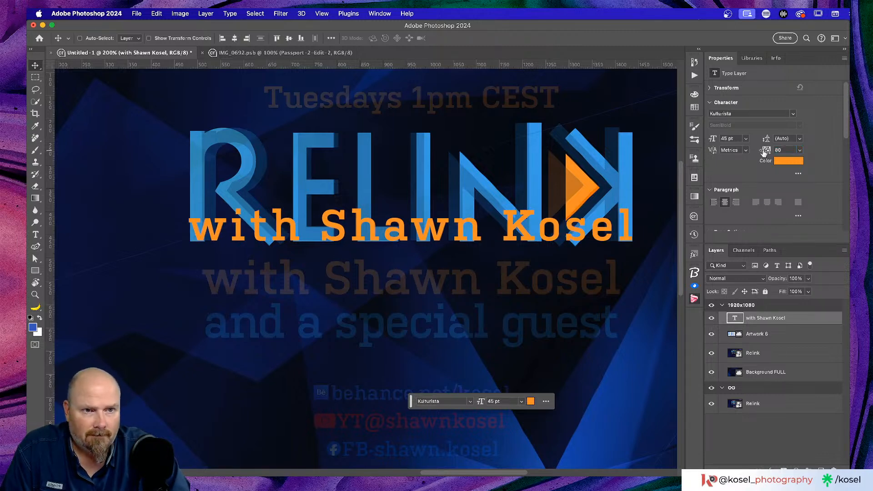
{"action": "left_click_drag", "start_coordinate": [386, 236], "coordinate": [390, 234]}
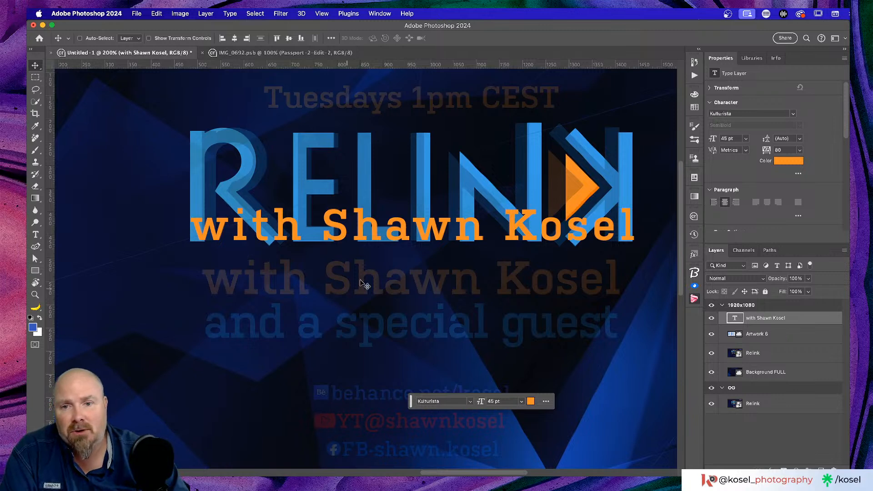
{"action": "left_click_drag", "start_coordinate": [436, 234], "coordinate": [434, 287]}
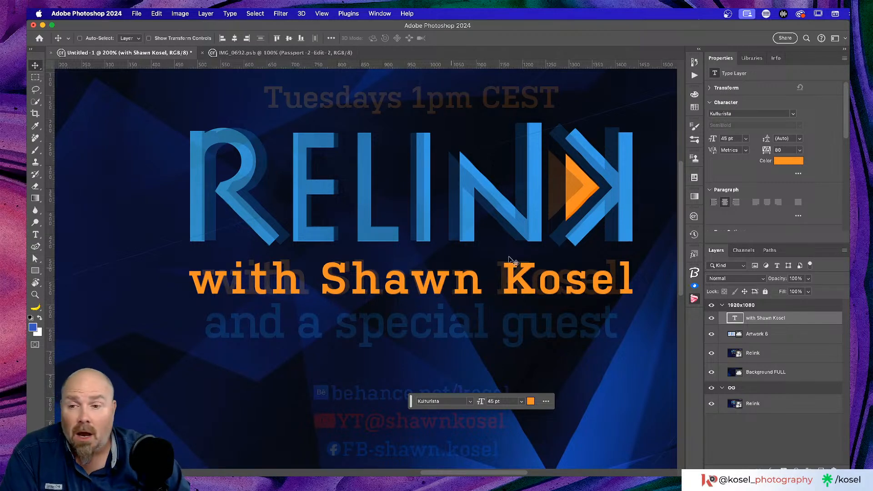
Glance over the Relink library and character properties, then zoom out to show the full 1920x1080 card
{"action": "left_click", "coordinate": [753, 59]}
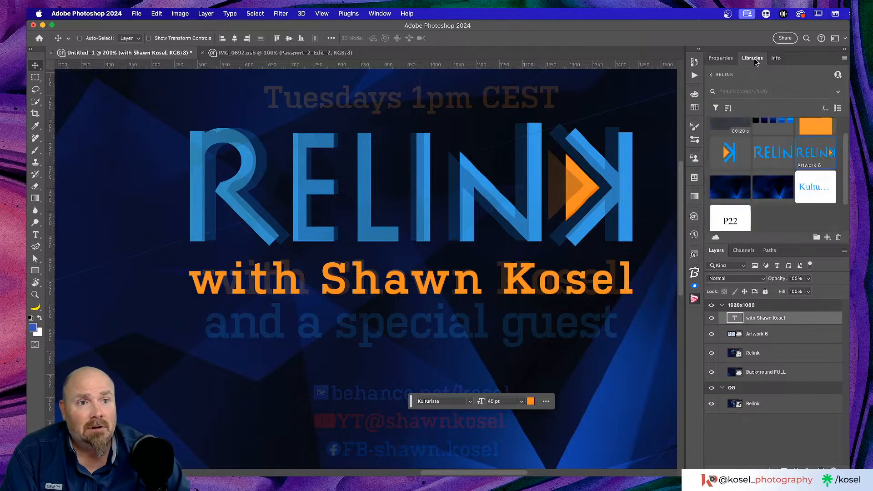
{"action": "left_click", "coordinate": [720, 58]}
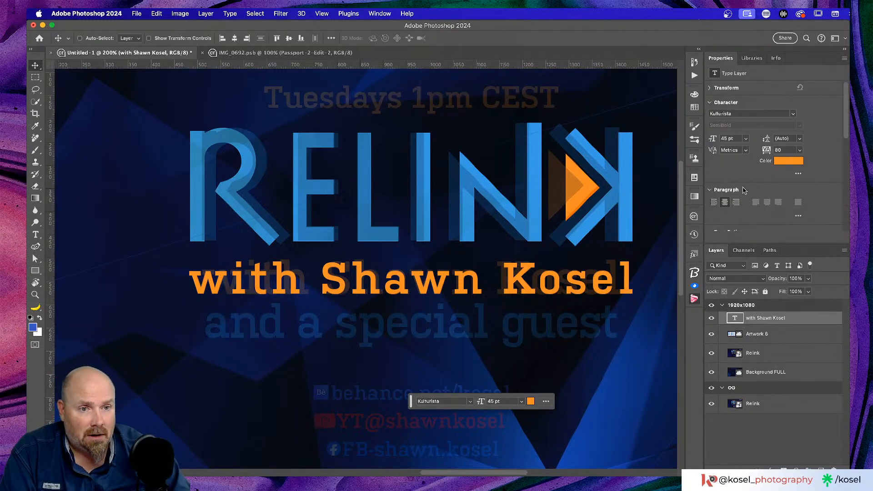
{"action": "scroll", "coordinate": [767, 196], "scroll_direction": "down", "scroll_amount": 5}
{"action": "scroll", "coordinate": [767, 197], "scroll_direction": "up", "scroll_amount": 3}
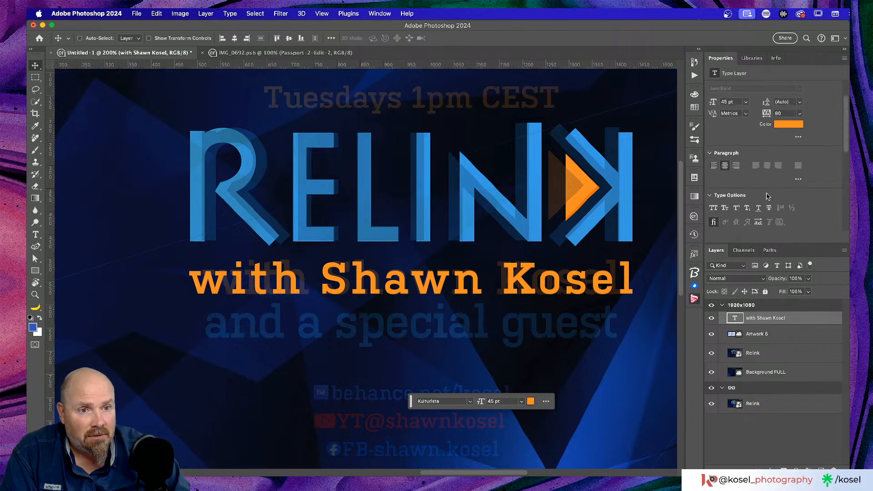
{"action": "scroll", "coordinate": [768, 196], "scroll_direction": "up", "scroll_amount": 1}
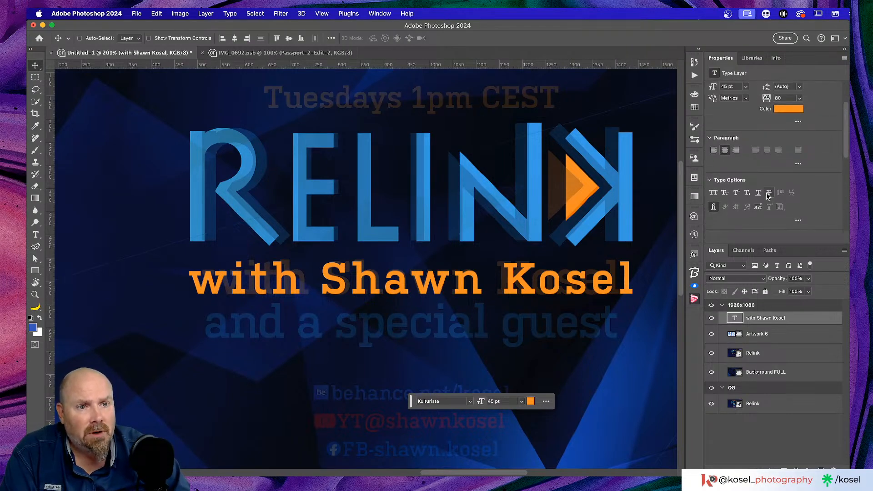
{"action": "scroll", "coordinate": [813, 193], "scroll_direction": "down", "scroll_amount": 3}
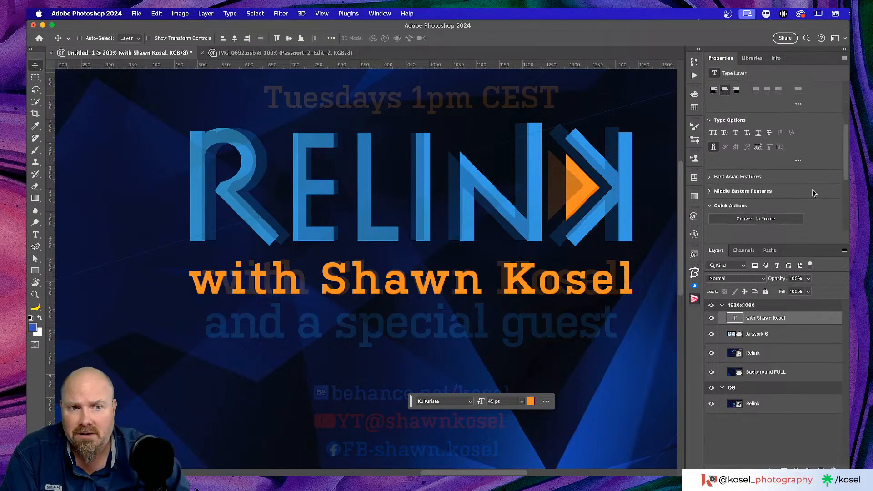
{"action": "scroll", "coordinate": [813, 194], "scroll_direction": "up", "scroll_amount": 1}
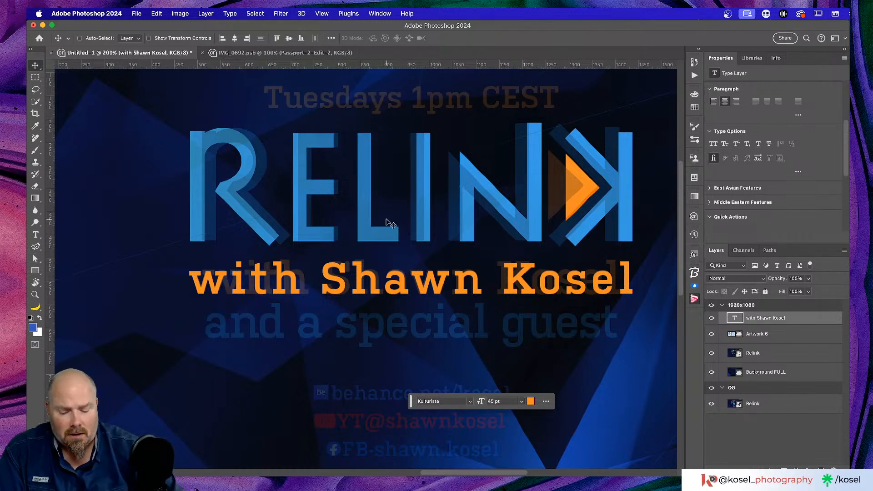
{"action": "key", "text": "super+minus"}
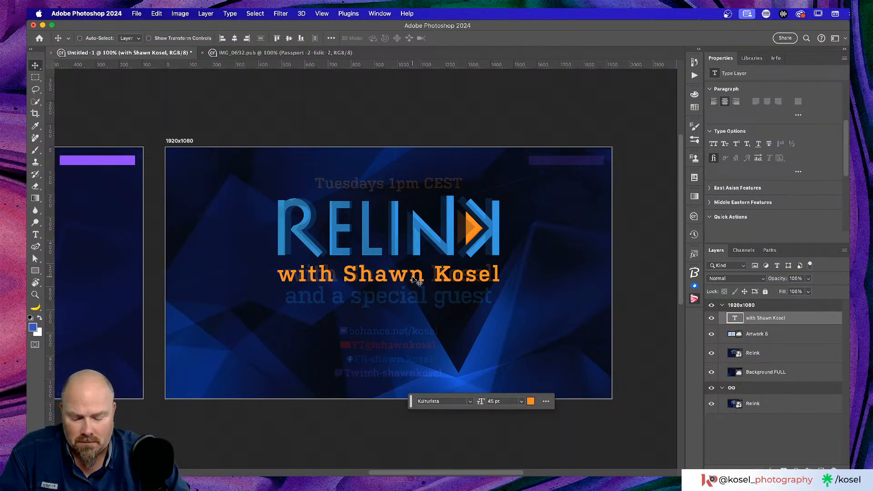
Drag a copy of the orange host line just below it and start retyping it as 'And'
{"action": "left_click_drag", "start_coordinate": [415, 276], "coordinate": [416, 299]}
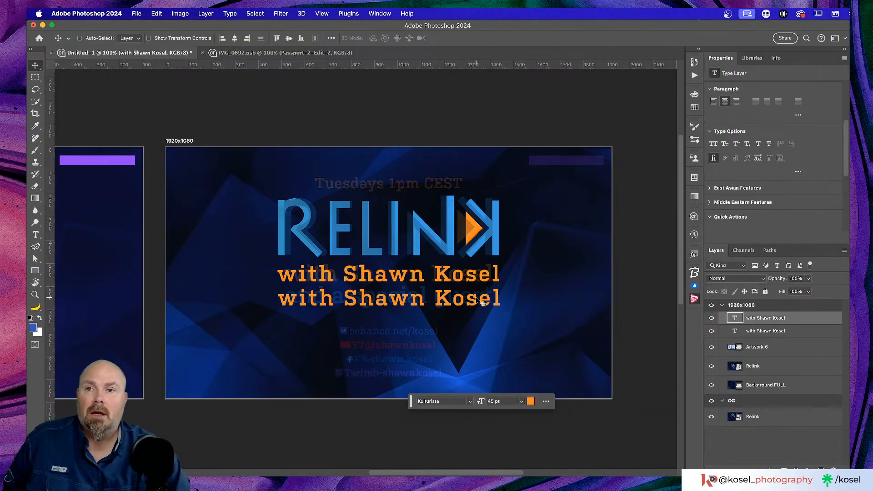
{"action": "key", "text": "super+Tab"}
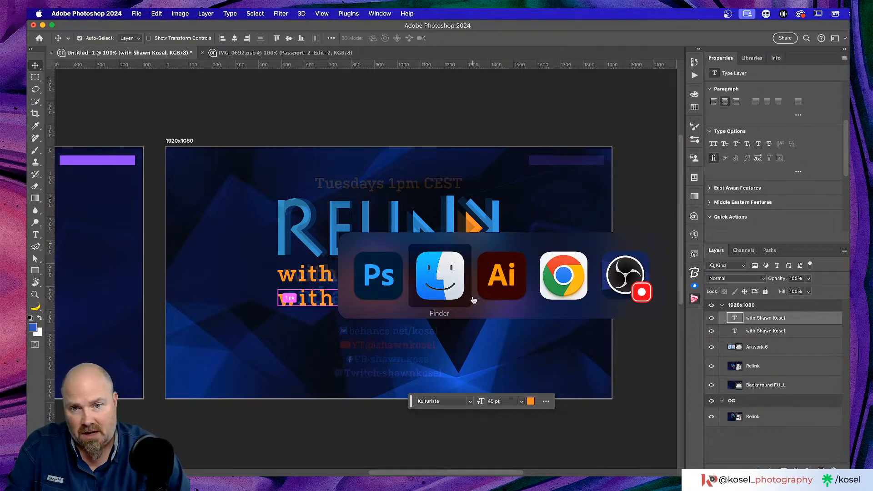
{"action": "key", "text": "super+Tab"}
{"action": "key", "text": "super+Tab"}
{"action": "key", "text": "super+Tab"}
{"action": "key", "text": "super+Tab"}
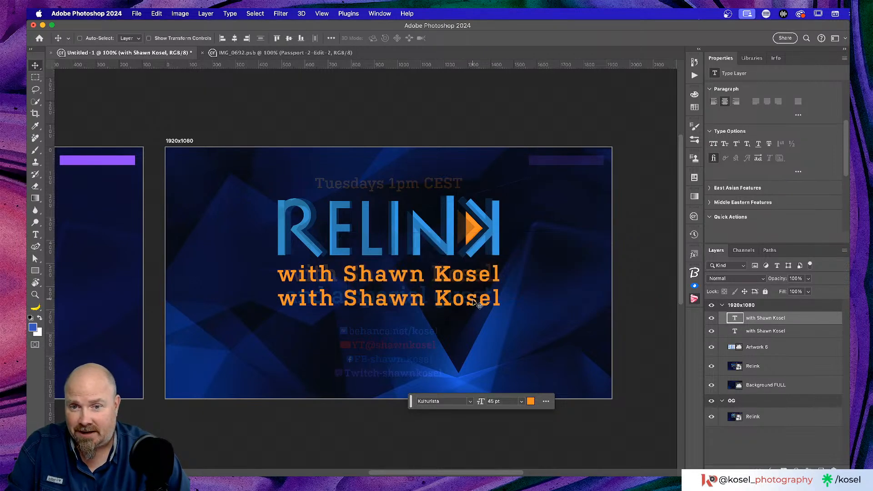
{"action": "double_click", "coordinate": [410, 299]}
{"action": "key", "text": "super+a"}
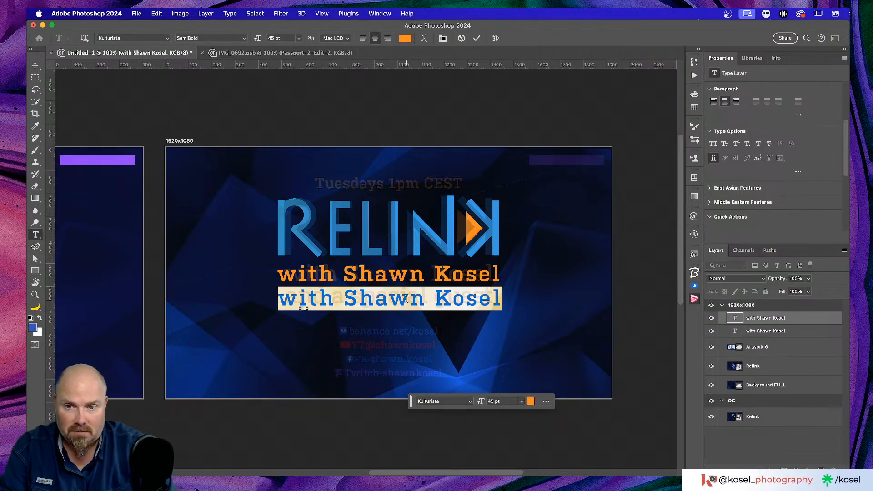
{"action": "type", "text": "An"}
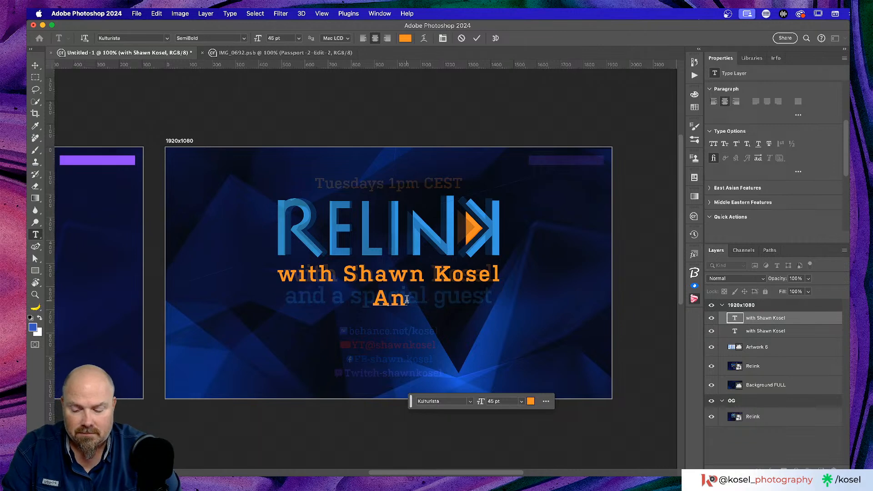
{"action": "type", "text": "d"}
Retype the copied line as 'and' plus the guest co-host's full name, then select it
{"action": "key", "text": "BackSpace"}
{"action": "key", "text": "BackSpace"}
{"action": "key", "text": "BackSpace"}
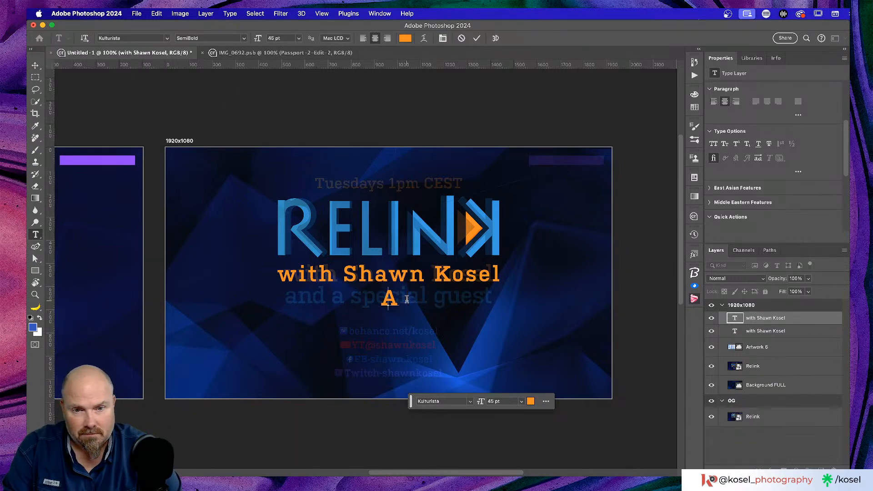
{"action": "type", "text": "and a"}
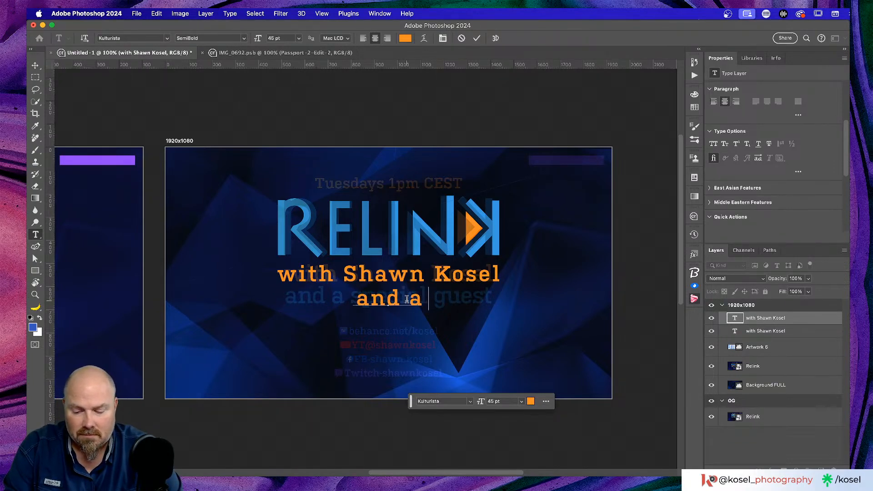
{"action": "key", "text": "BackSpace"}
{"action": "key", "text": "BackSpace"}
{"action": "key", "text": "BackSpace"}
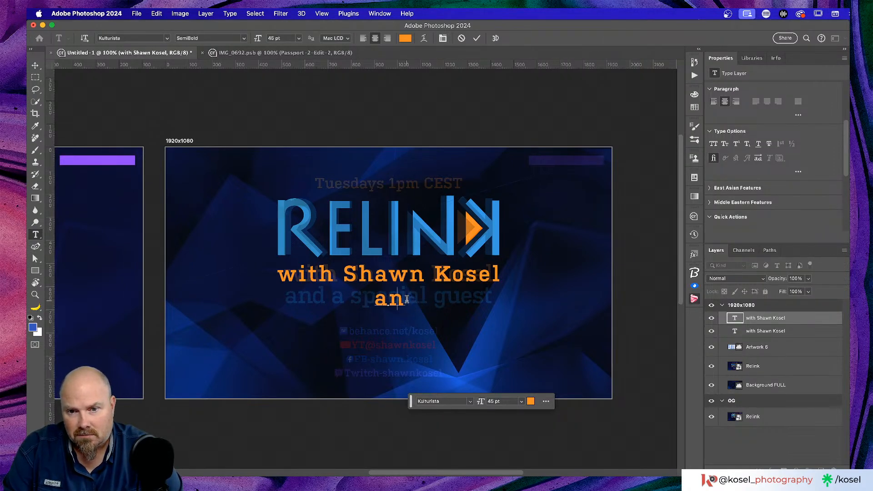
{"action": "key", "text": "BackSpace"}
{"action": "key", "text": "BackSpace"}
{"action": "type", "text": "and"}
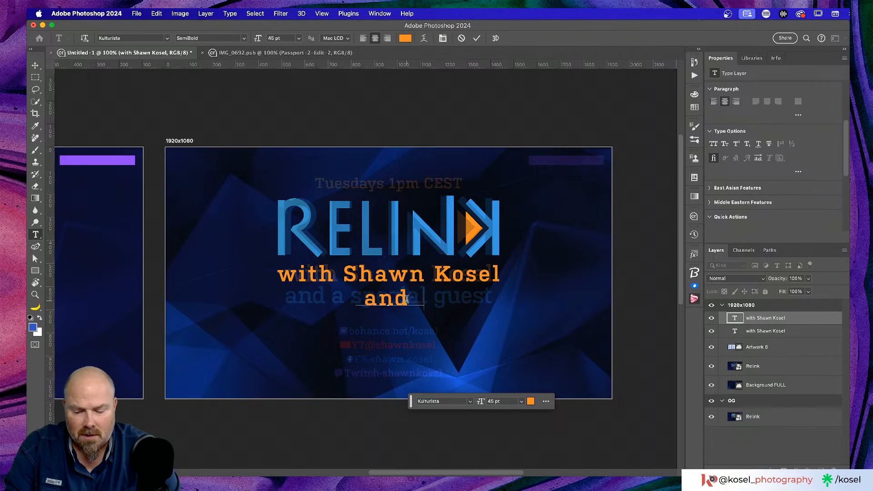
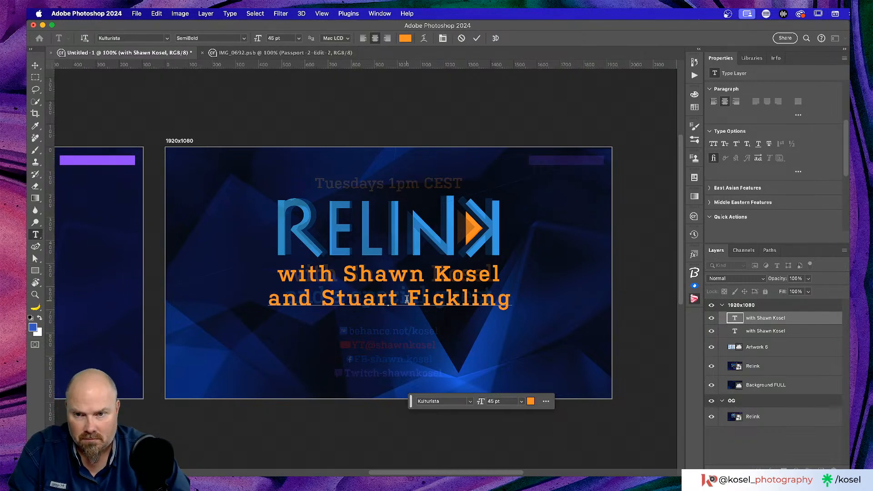
{"action": "triple_click", "coordinate": [407, 298]}
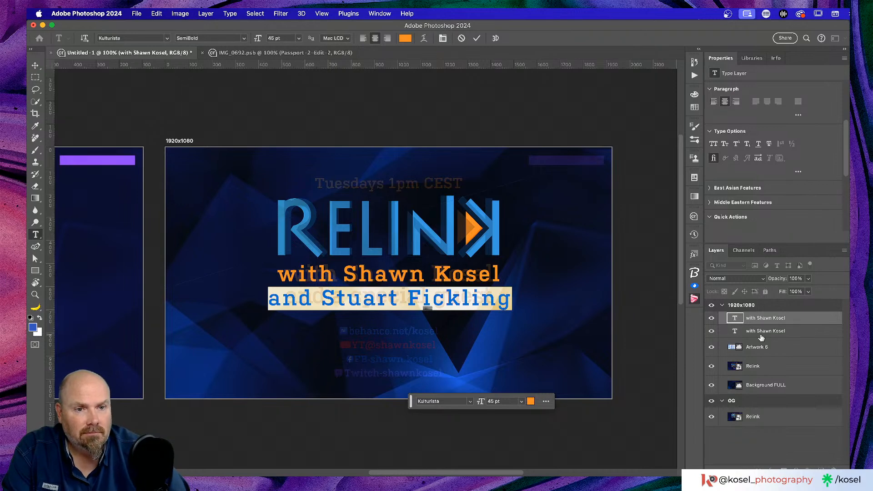
Color the guest line with the RELINK logo's blue sampled by eyedropper and commit the edit
{"action": "left_click", "coordinate": [405, 39]}
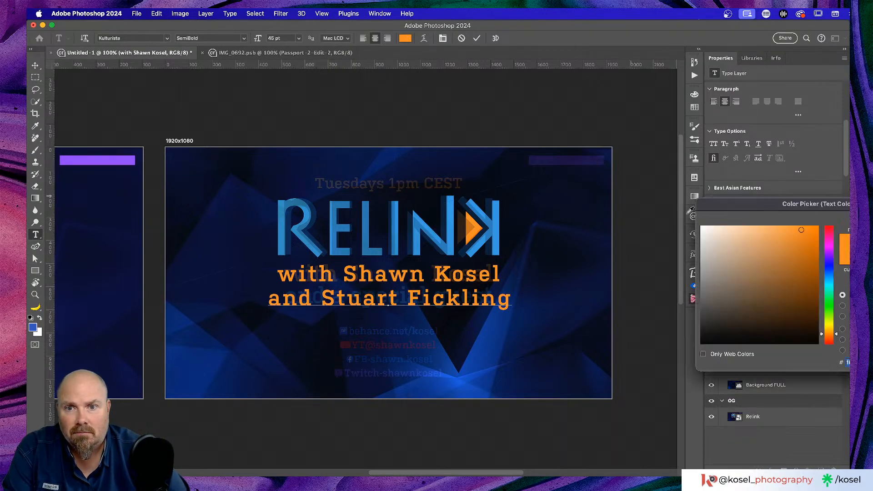
{"action": "left_click", "coordinate": [453, 209]}
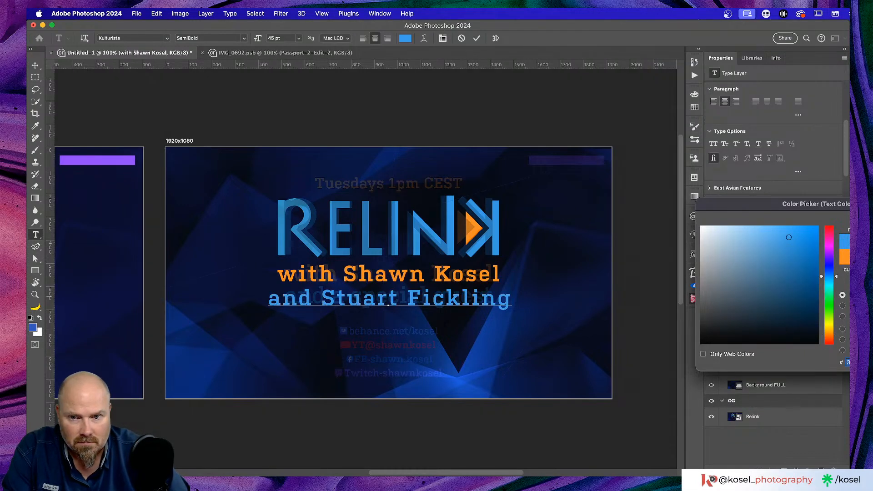
{"action": "key", "text": "Return"}
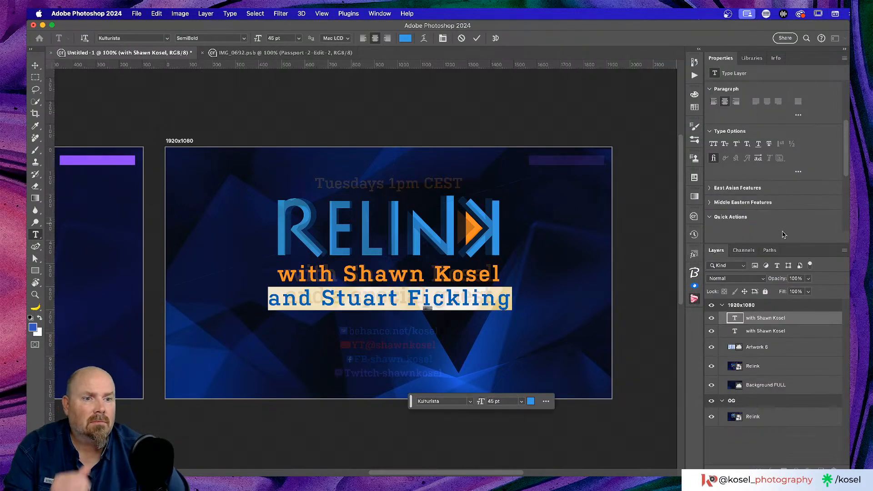
{"action": "left_click", "coordinate": [753, 58]}
{"action": "scroll", "coordinate": [748, 169], "scroll_direction": "up", "scroll_amount": 1}
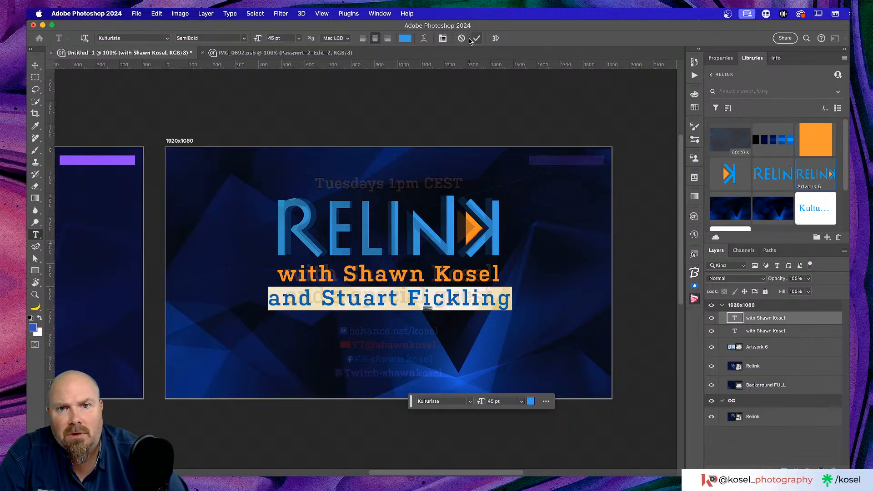
{"action": "left_click", "coordinate": [477, 39]}
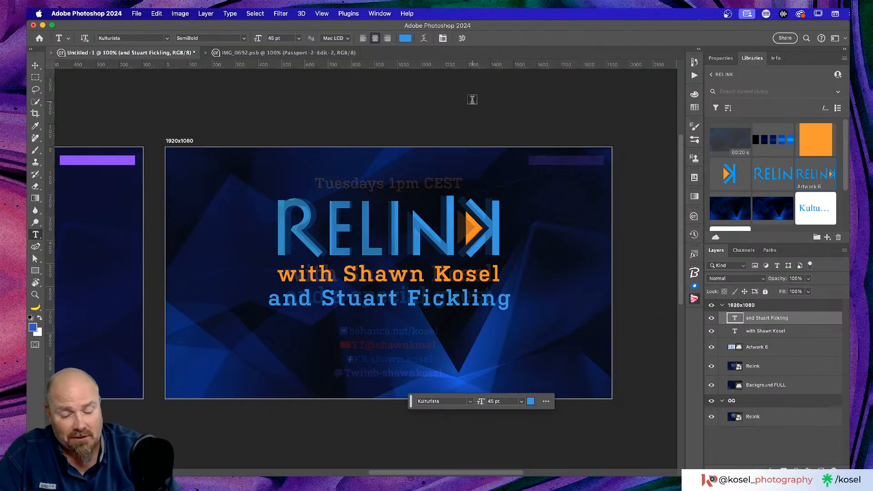
Zoom to 200% to inspect the guest line's text, then switch to the Behance page in Chrome
{"action": "key", "text": "super+equal"}
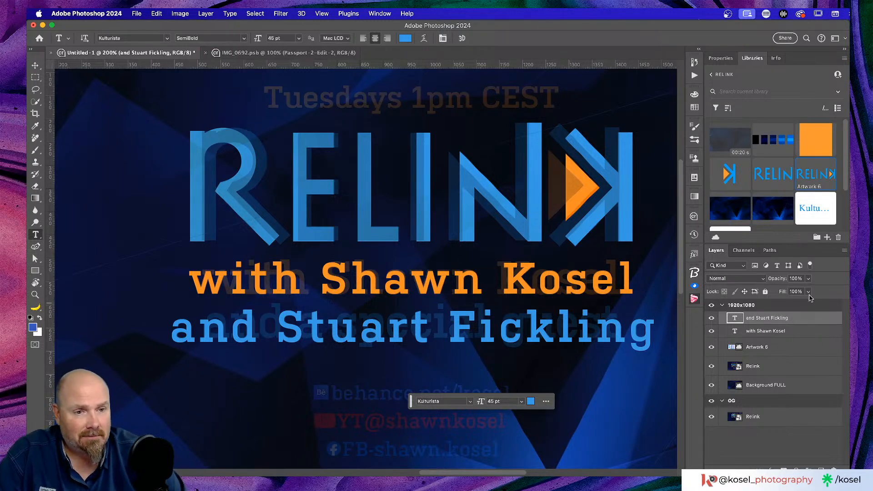
{"action": "left_click", "coordinate": [496, 339]}
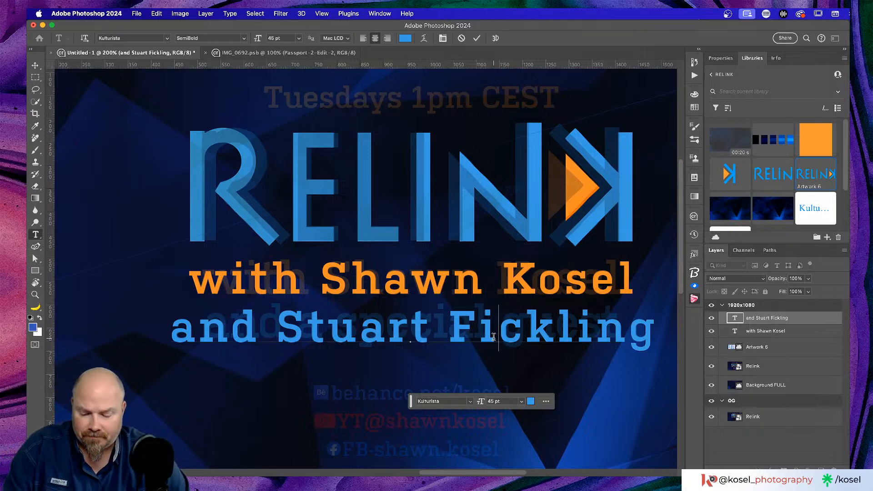
{"action": "key", "text": "super+a"}
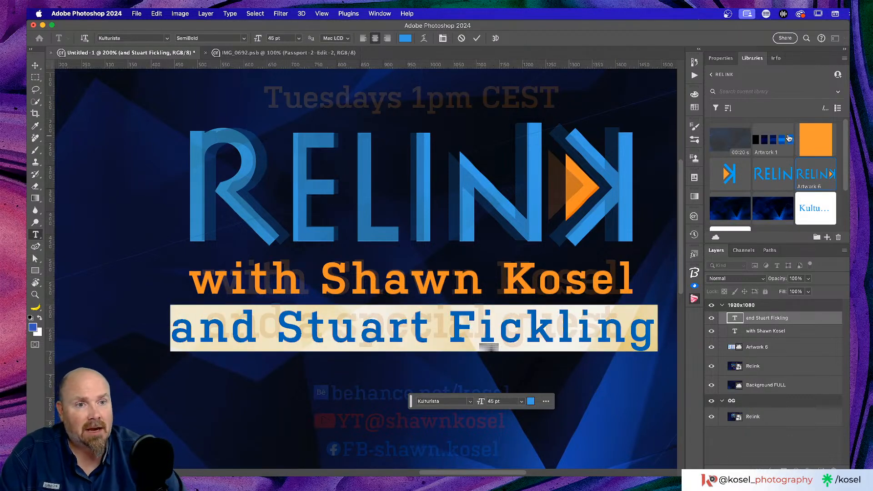
{"action": "scroll", "coordinate": [775, 156], "scroll_direction": "down", "scroll_amount": 2}
{"action": "scroll", "coordinate": [775, 156], "scroll_direction": "down", "scroll_amount": 1}
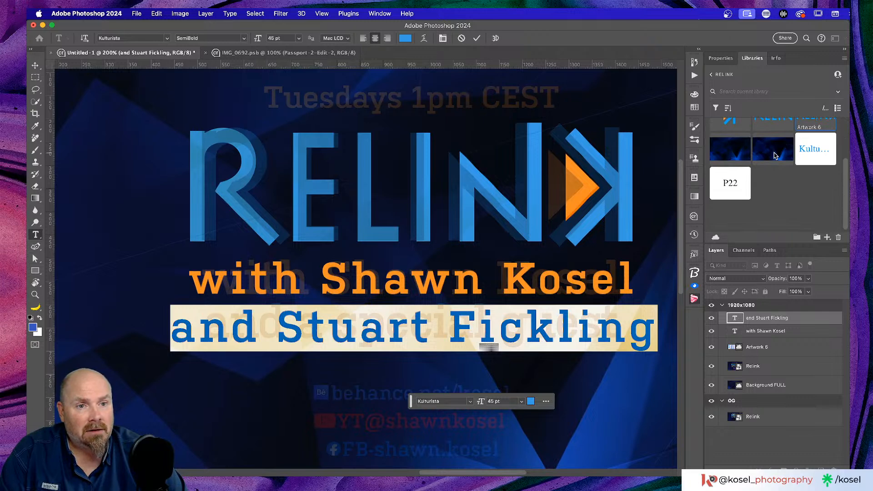
{"action": "scroll", "coordinate": [773, 157], "scroll_direction": "up", "scroll_amount": 3}
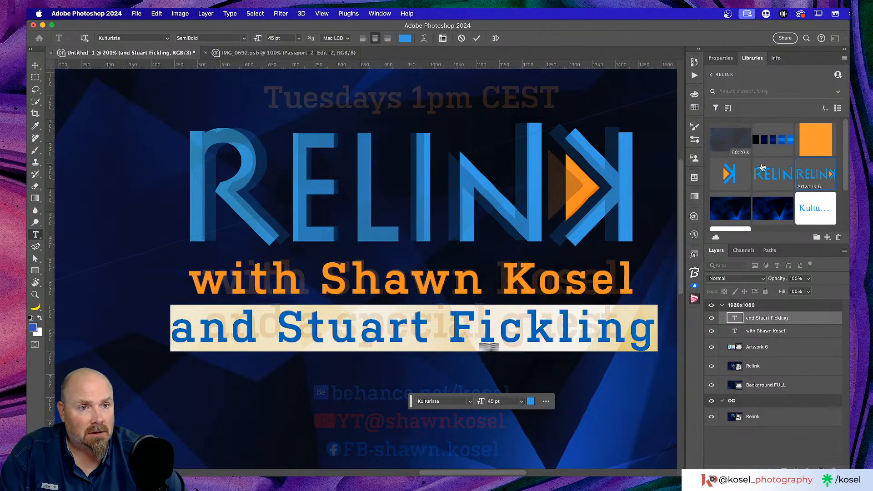
{"action": "left_click", "coordinate": [722, 58]}
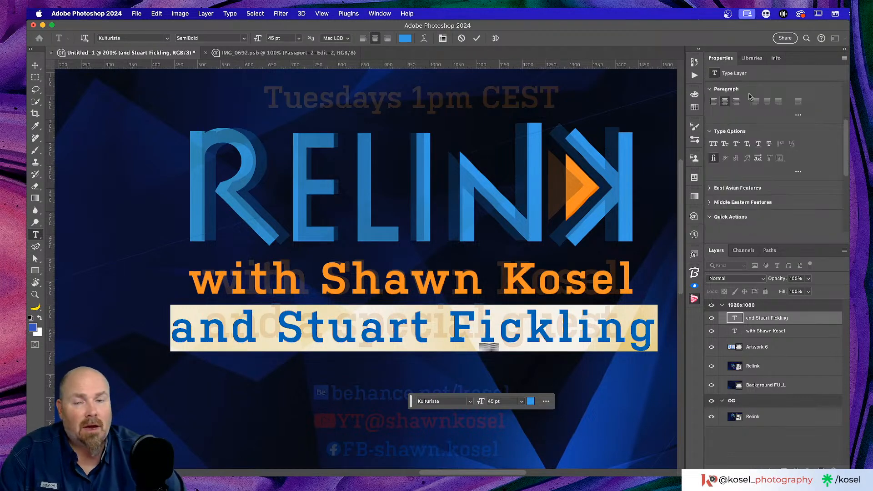
{"action": "key", "text": "super+Tab"}
{"action": "key", "text": "super+Tab"}
{"action": "key", "text": "super+Tab"}
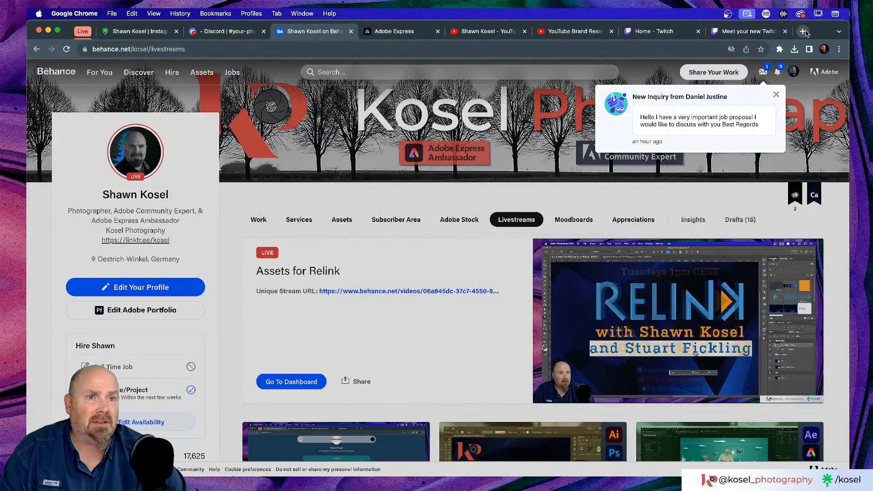
Load blog.adobe.com in a new Chrome tab and highlight its web address
{"action": "left_click", "coordinate": [803, 31]}
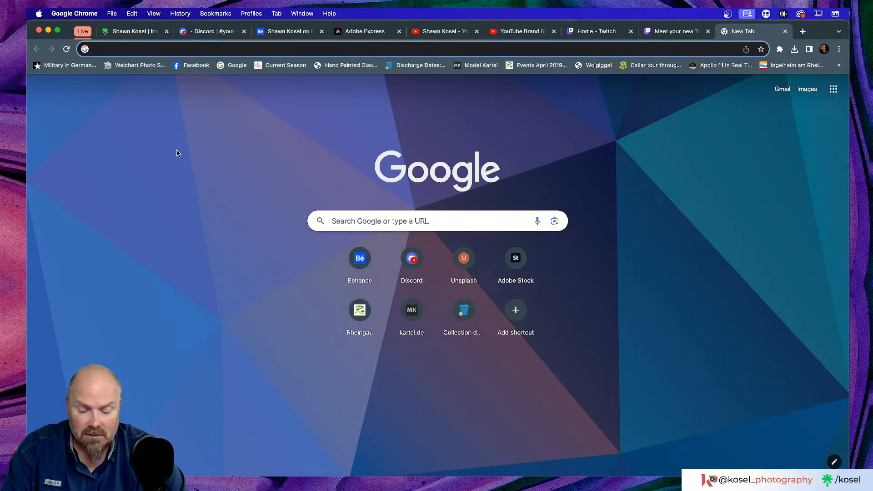
{"action": "type", "text": "blog"}
{"action": "key", "text": "Return"}
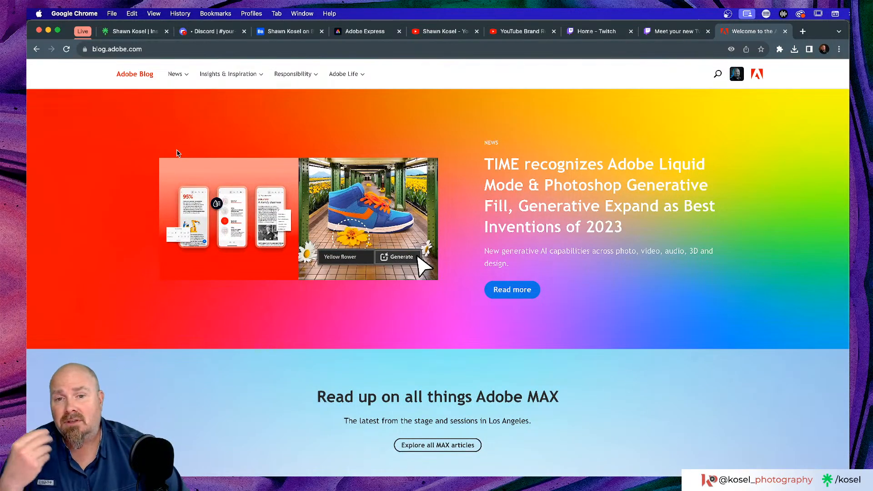
{"action": "left_click", "coordinate": [174, 48]}
{"action": "left_click", "coordinate": [173, 48]}
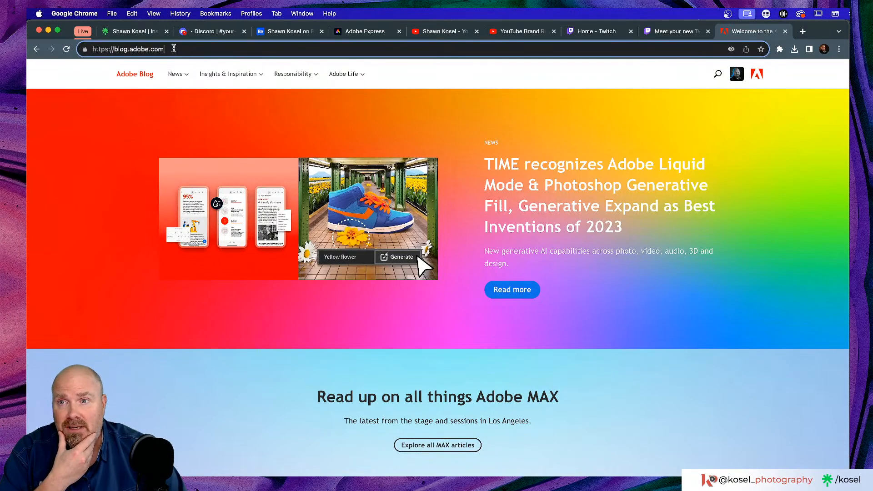
{"action": "left_click_drag", "start_coordinate": [185, 48], "coordinate": [40, 50]}
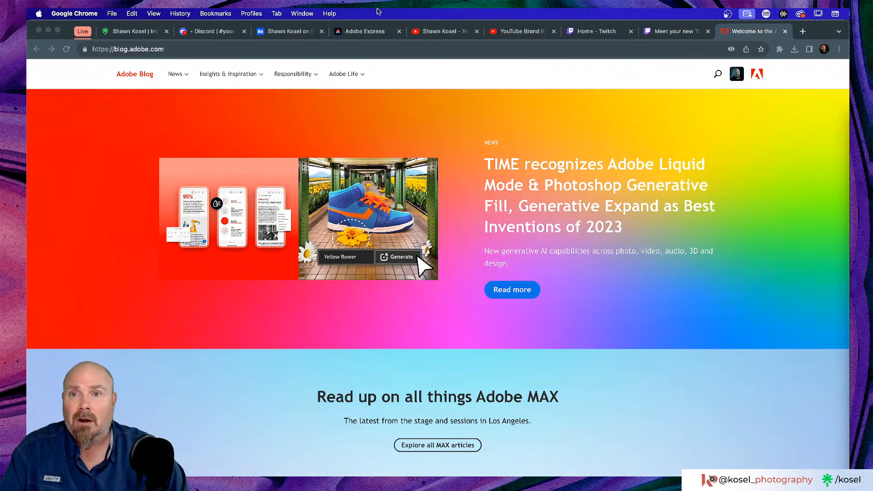
Scroll through Behance's What's New livestream carousel, close the Behance tabs, and return to the Adobe Blog
{"action": "left_click", "coordinate": [83, 31]}
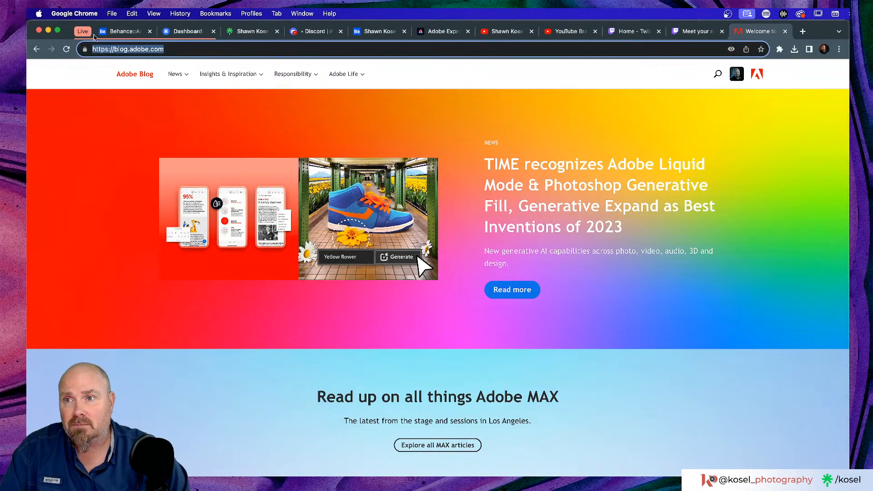
{"action": "left_click", "coordinate": [116, 31]}
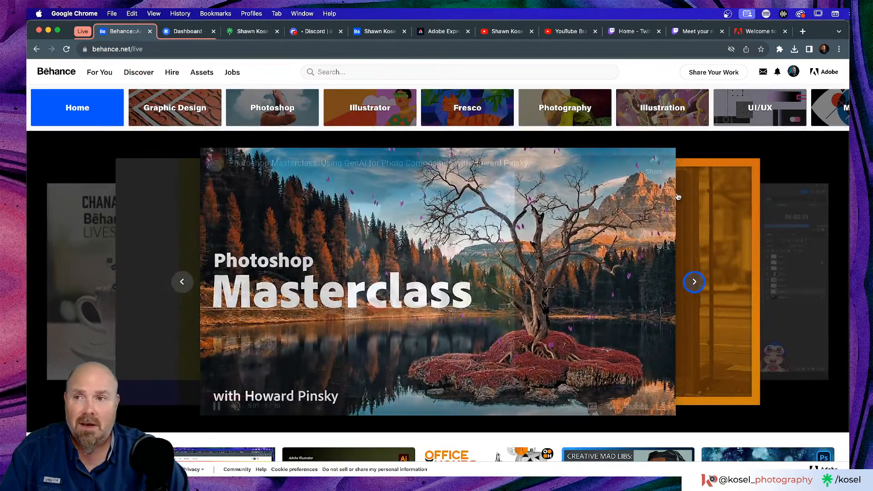
{"action": "scroll", "coordinate": [510, 181], "scroll_direction": "down", "scroll_amount": 1}
{"action": "scroll", "coordinate": [510, 181], "scroll_direction": "down", "scroll_amount": 5}
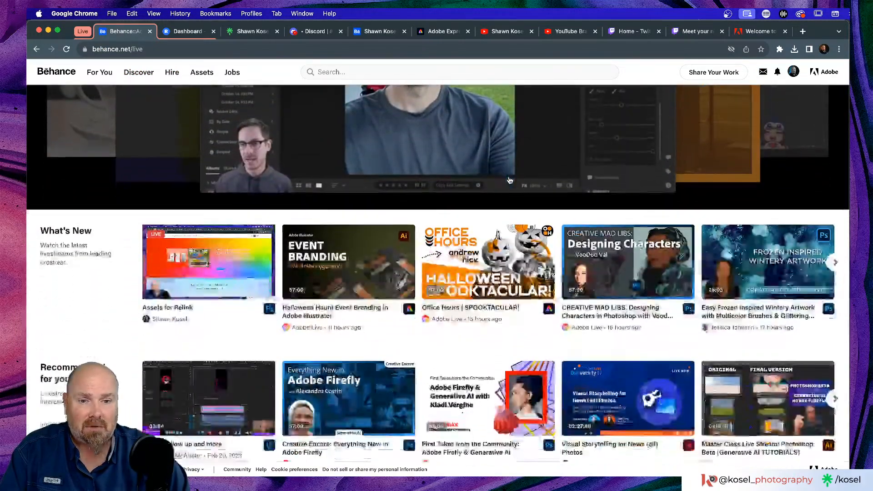
{"action": "scroll", "coordinate": [502, 260], "scroll_direction": "right", "scroll_amount": 2}
{"action": "scroll", "coordinate": [502, 259], "scroll_direction": "right", "scroll_amount": 3}
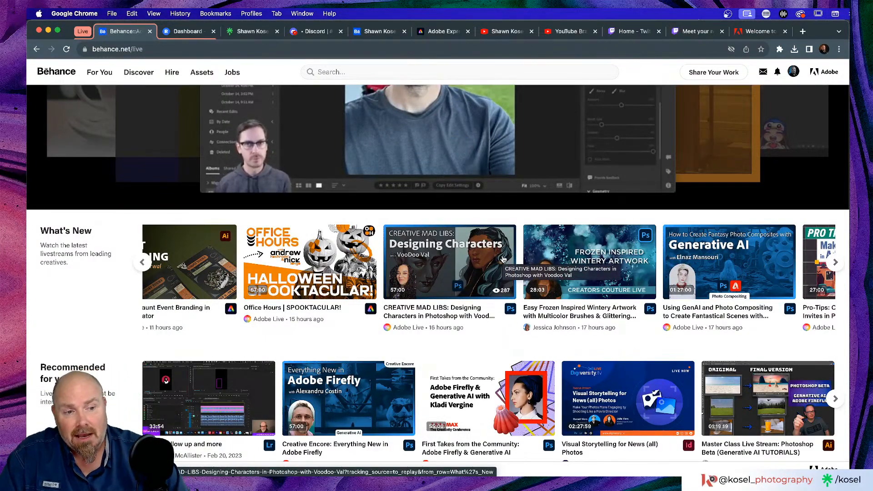
{"action": "scroll", "coordinate": [503, 259], "scroll_direction": "right", "scroll_amount": 3}
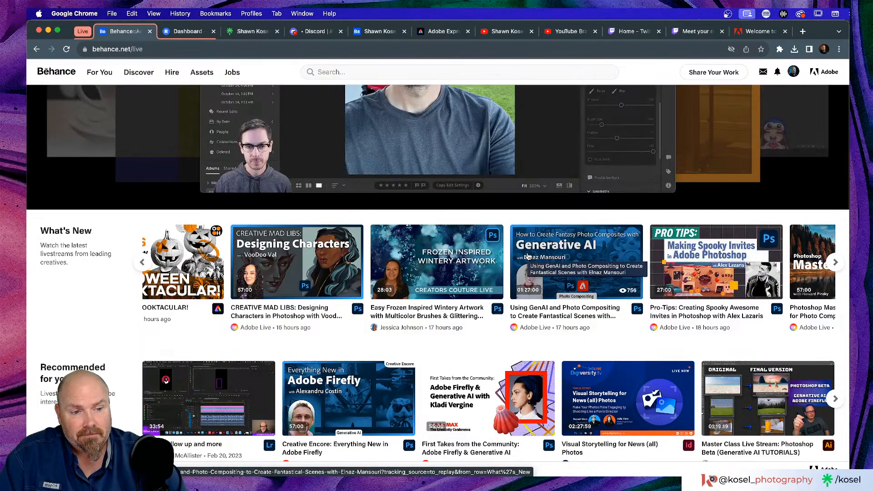
{"action": "scroll", "coordinate": [559, 259], "scroll_direction": "right", "scroll_amount": 2}
{"action": "scroll", "coordinate": [559, 259], "scroll_direction": "left", "scroll_amount": 3}
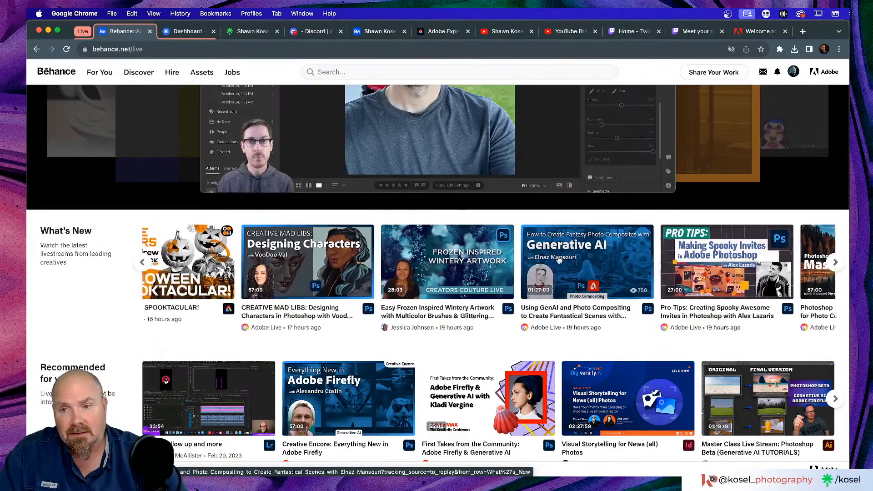
{"action": "scroll", "coordinate": [560, 259], "scroll_direction": "left", "scroll_amount": 4}
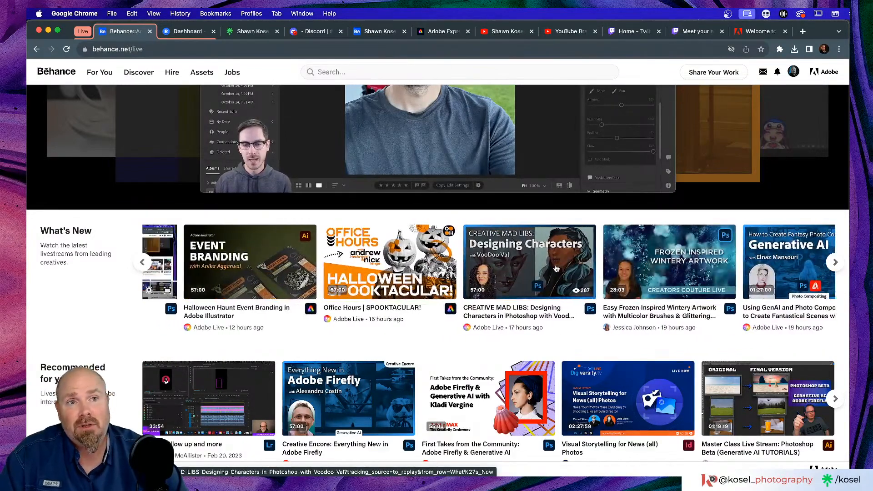
{"action": "key", "text": "super+w"}
{"action": "key", "text": "super+w"}
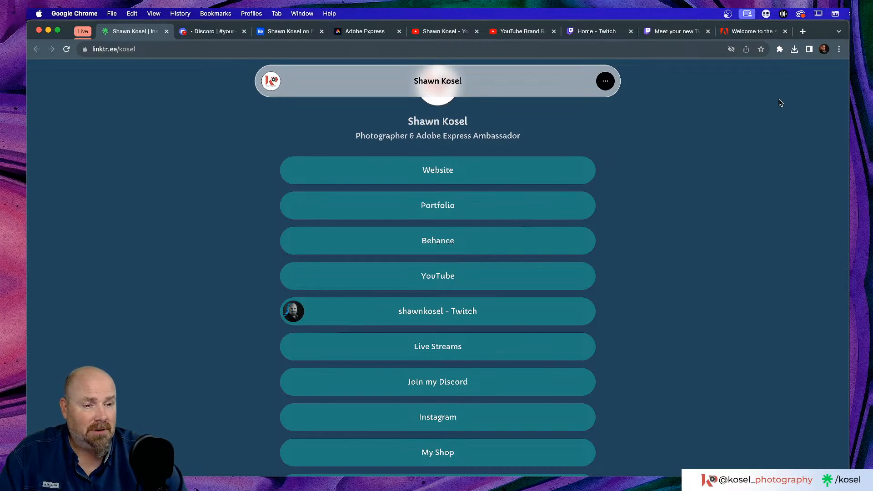
{"action": "left_click", "coordinate": [761, 32]}
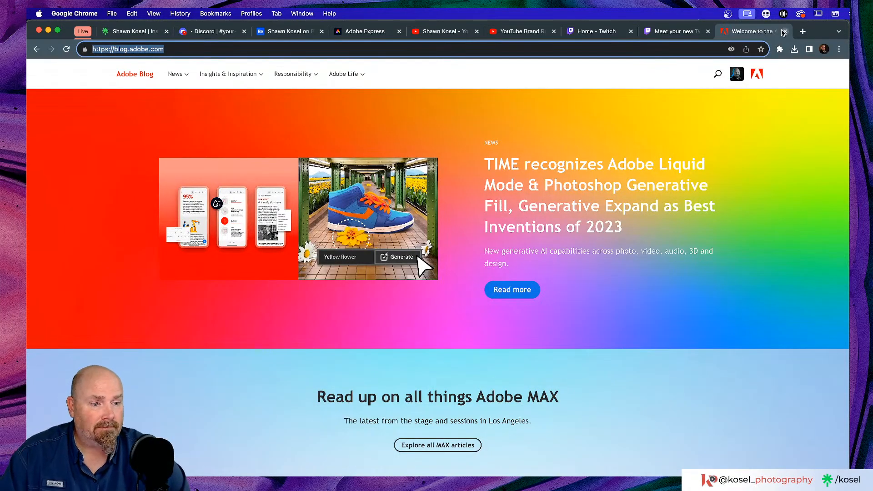
Look over the RELINK moodboard in Illustrator, then bring Photoshop's title card forward
{"action": "key", "text": "super+Tab"}
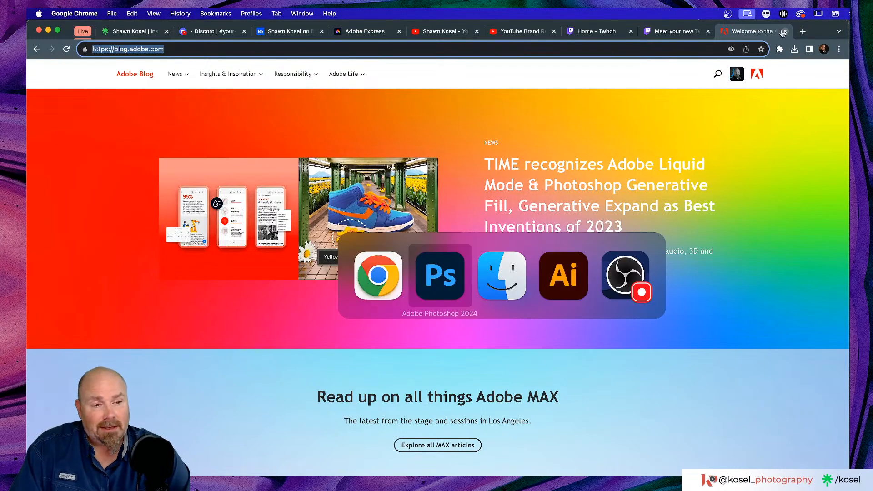
{"action": "key", "text": "super+Tab"}
{"action": "key", "text": "super+Tab"}
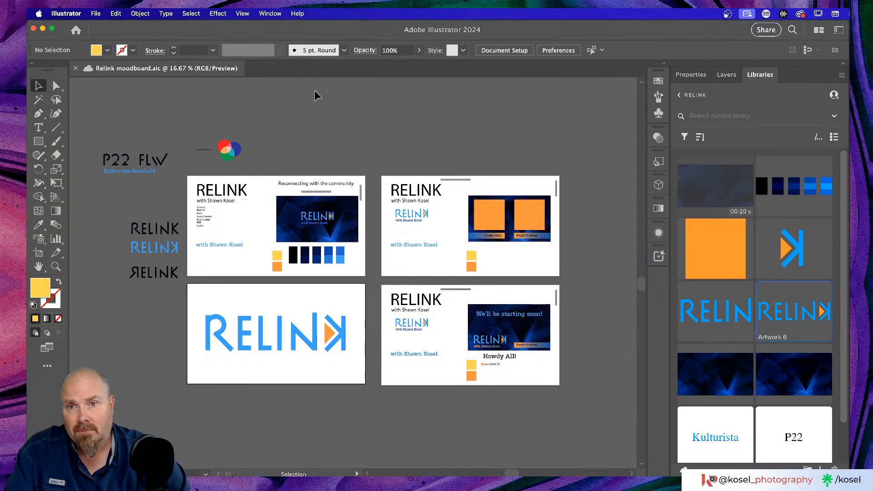
{"action": "key", "text": "super+Tab"}
{"action": "key", "text": "super+Tab"}
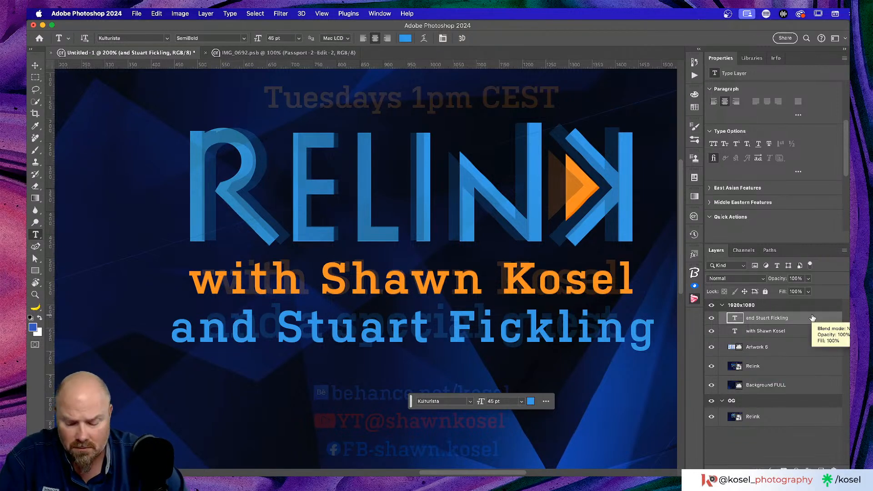
Convert the blue guest line into a 1038 × 89 px Smart Object, then select the orange host layer
{"action": "key", "text": "v"}
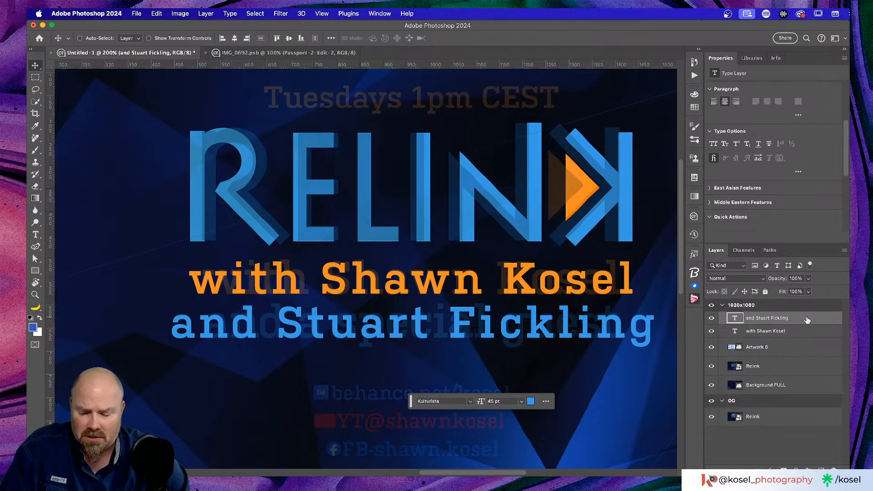
{"action": "key", "text": "super"}
{"action": "key", "text": "super+shift+o"}
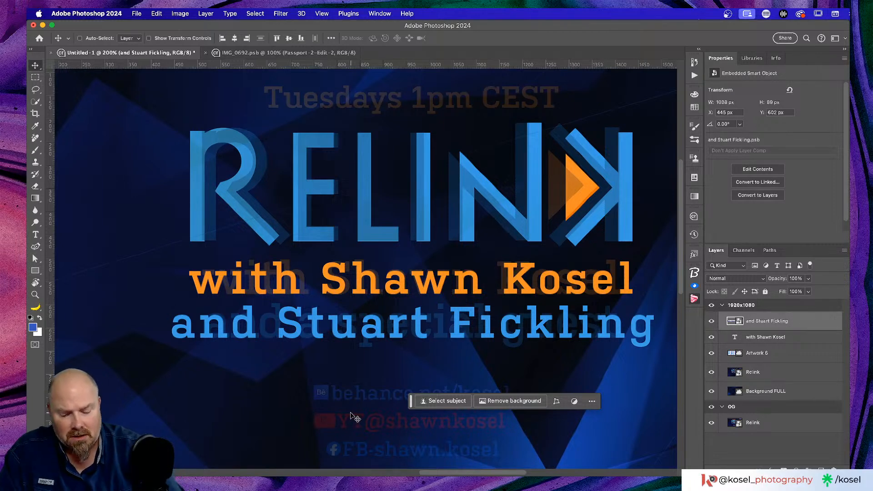
{"action": "key", "text": "super"}
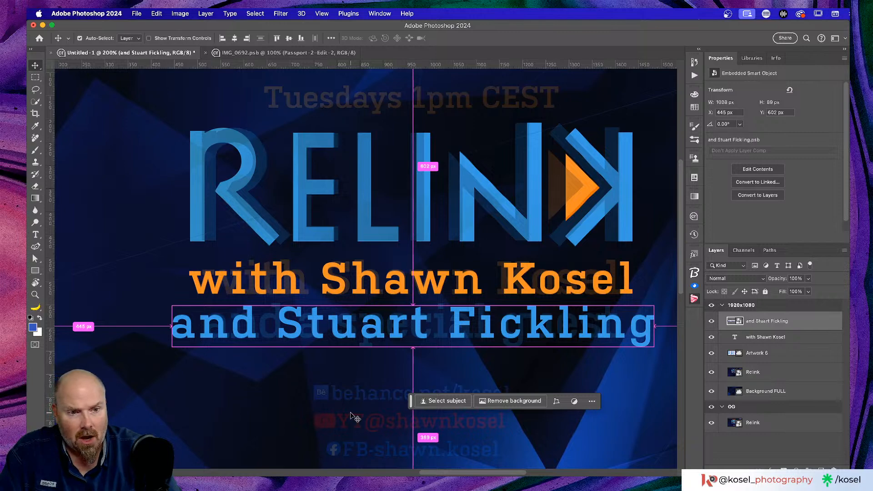
{"action": "key", "text": "super+plus"}
{"action": "key", "text": "super+plus"}
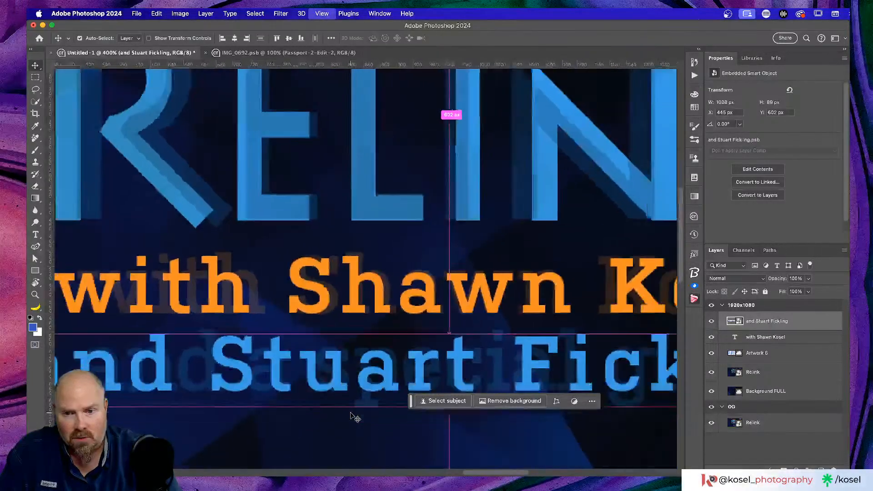
{"action": "key", "text": "super+minus"}
{"action": "key", "text": "super+minus"}
{"action": "key", "text": "super+minus"}
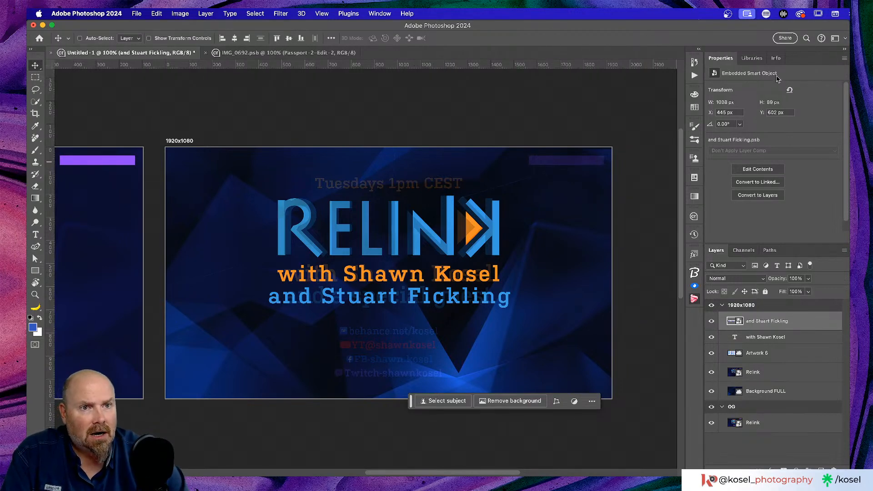
{"action": "left_click", "coordinate": [750, 340]}
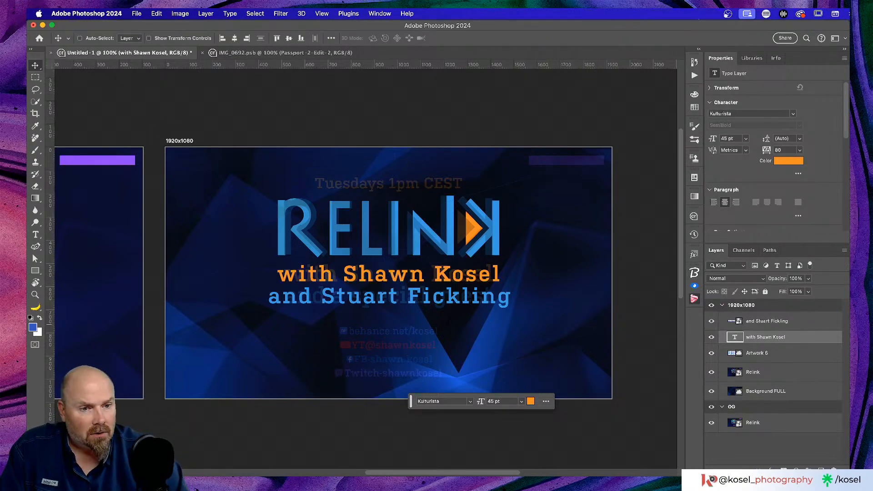
Copy the orange host line above the logo, resize it to 30 pt, and retype it 'Tuesdays 1pm CEST'
{"action": "left_click_drag", "start_coordinate": [423, 277], "coordinate": [420, 184]}
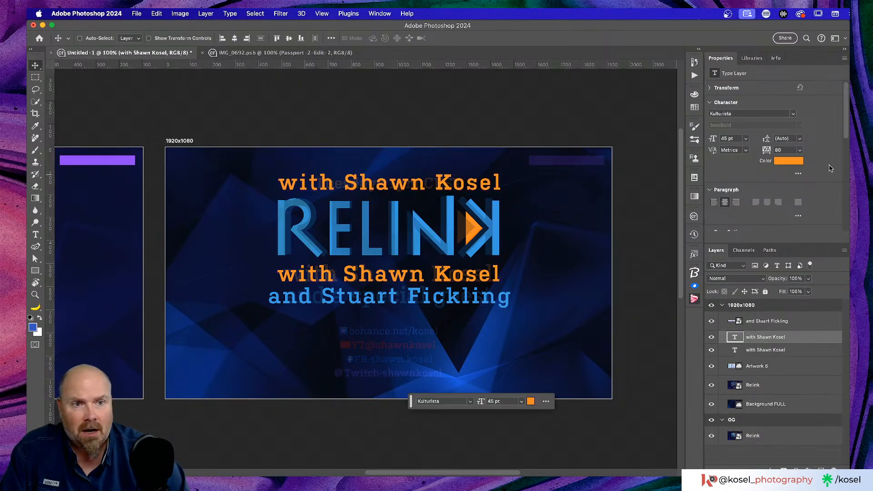
{"action": "key", "text": "t"}
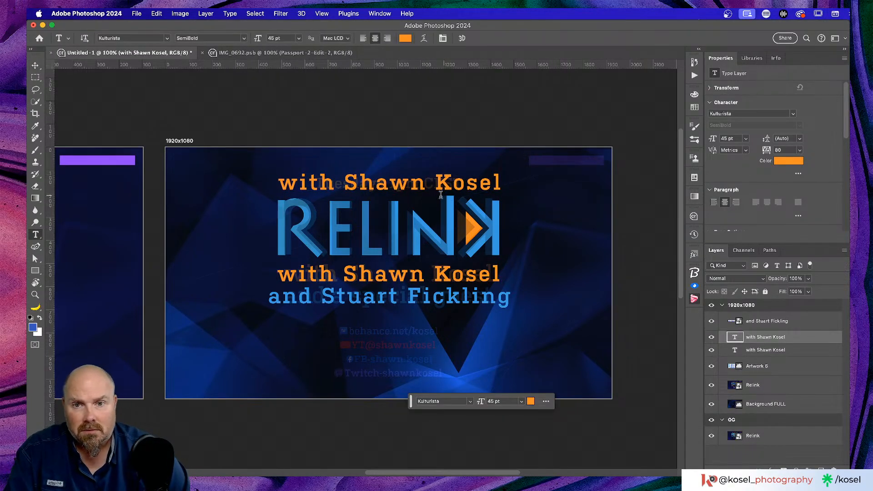
{"action": "left_click", "coordinate": [444, 186]}
{"action": "key", "text": "super+a"}
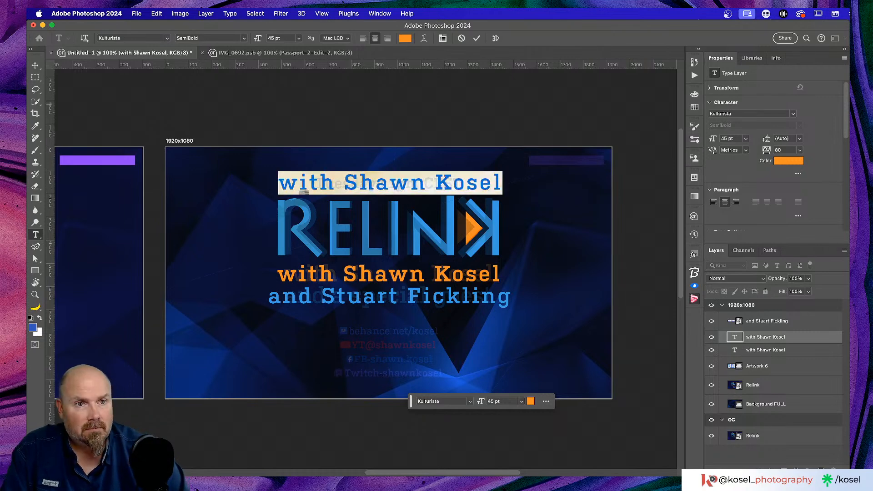
{"action": "double_click", "coordinate": [729, 139]}
{"action": "type", "text": "3"}
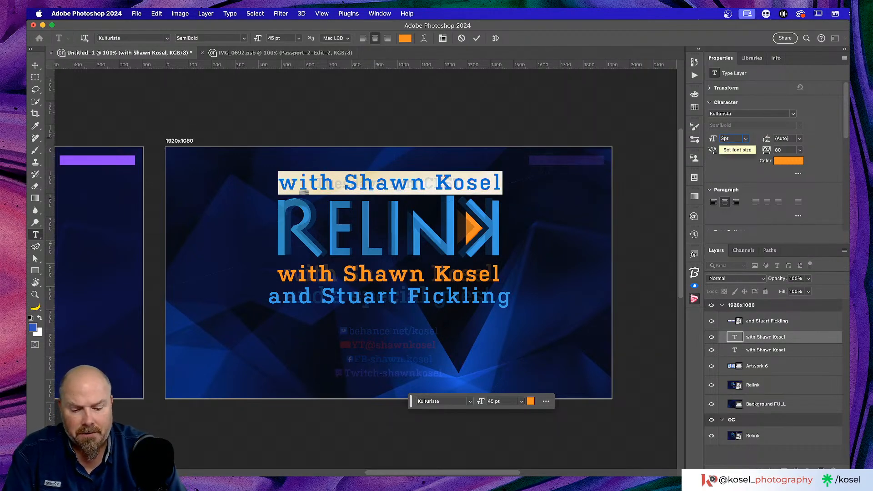
{"action": "type", "text": "0"}
{"action": "key", "text": "Return"}
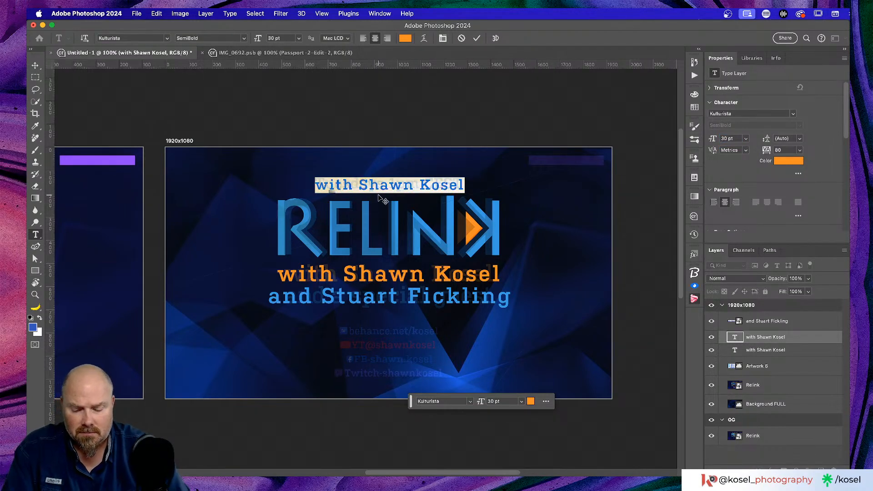
{"action": "type", "text": "Tuesda"}
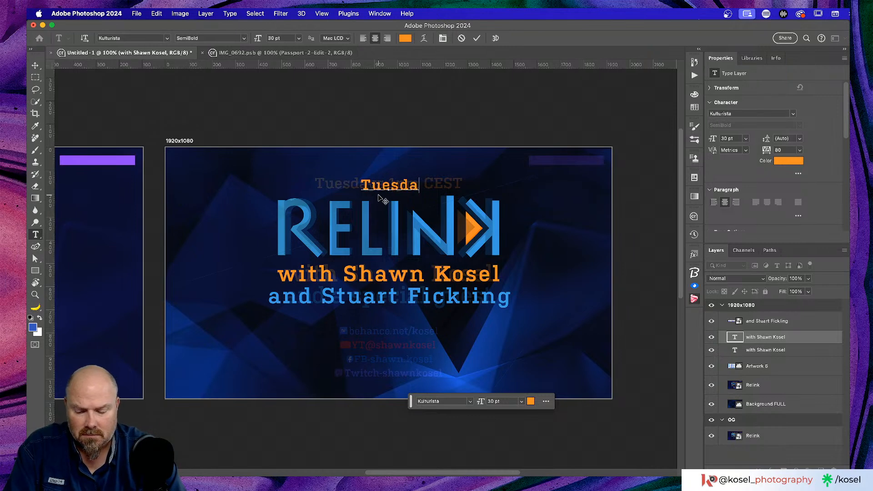
{"action": "type", "text": "ys"}
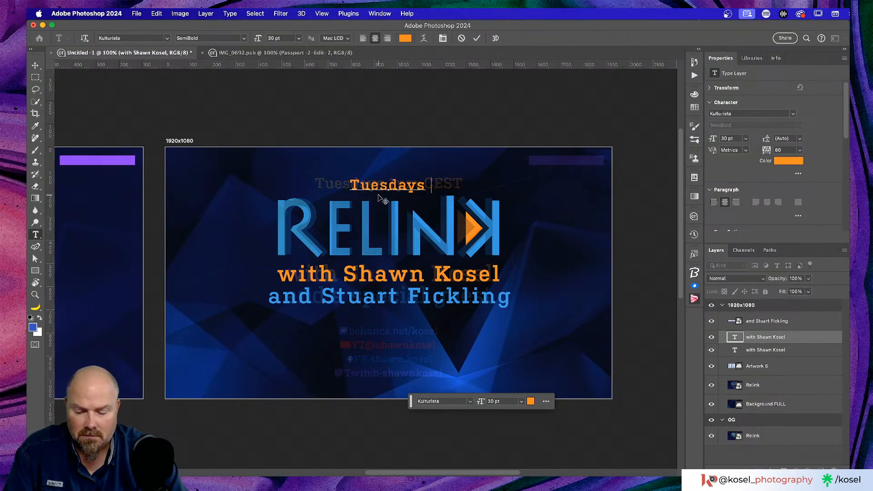
{"action": "type", "text": " 1pm"}
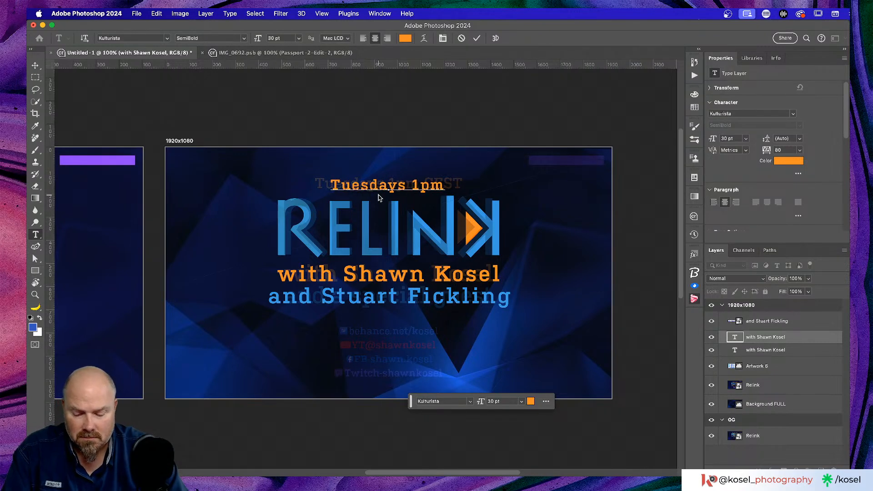
{"action": "type", "text": " CEST"}
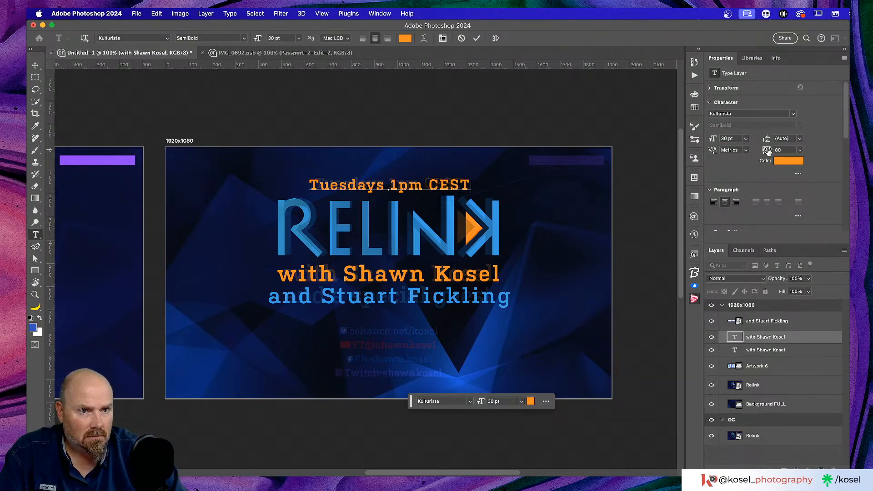
Reset the 'Tuesdays 1pm CEST' text's letter spacing to 0 and commit the type edit
{"action": "left_click", "coordinate": [799, 150]}
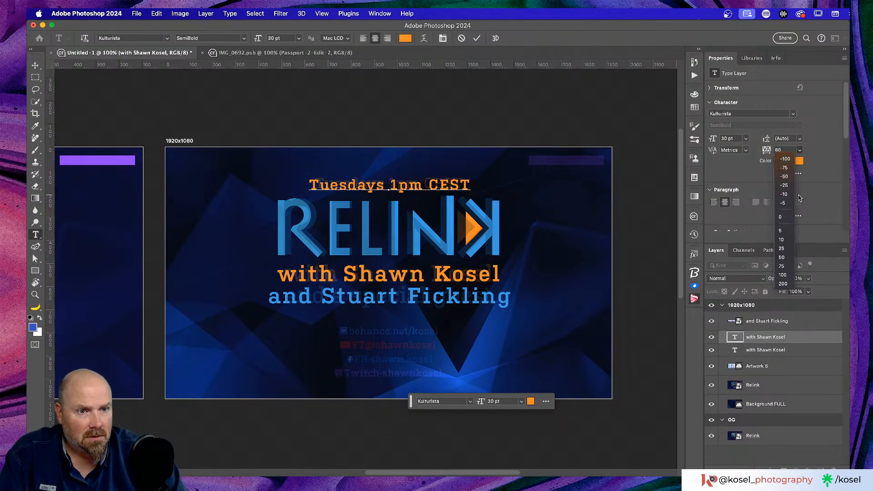
{"action": "left_click", "coordinate": [783, 218]}
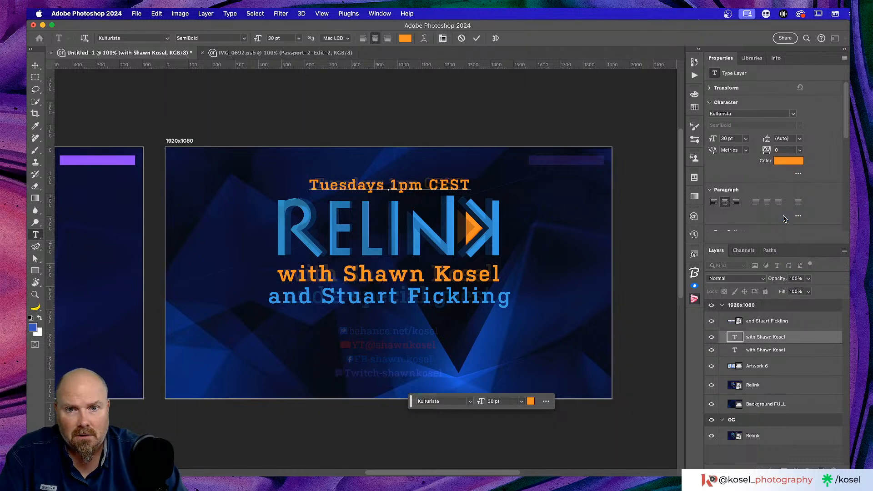
{"action": "key", "text": "super+a"}
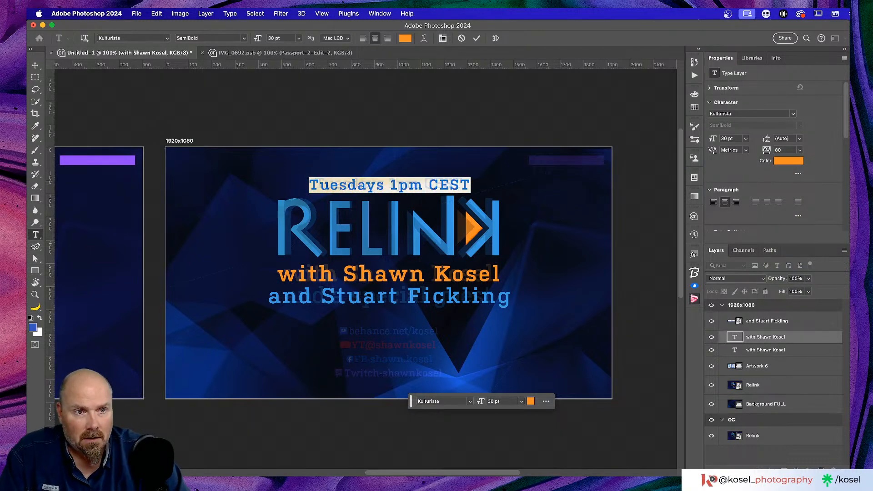
{"action": "left_click", "coordinate": [800, 150]}
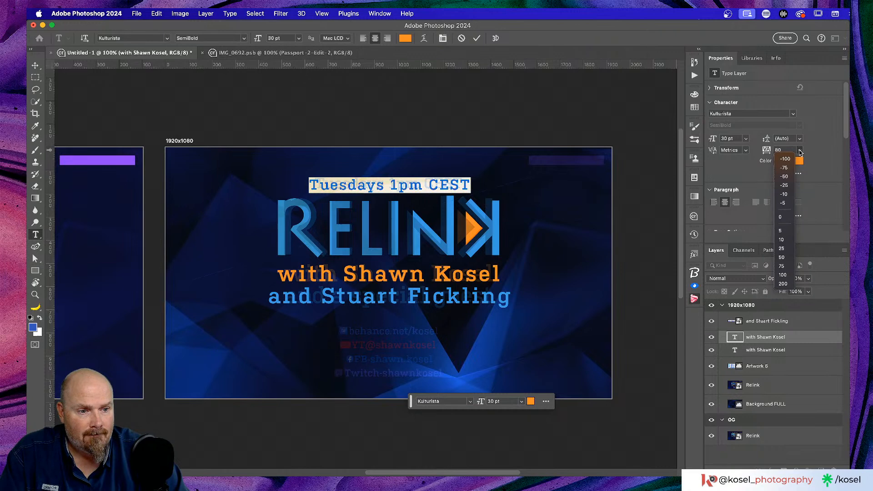
{"action": "left_click", "coordinate": [783, 218]}
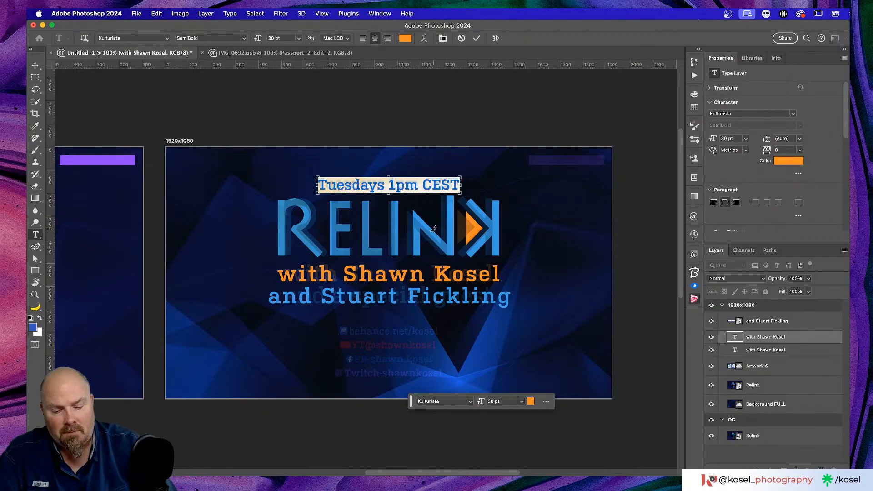
{"action": "key", "text": "super+plus"}
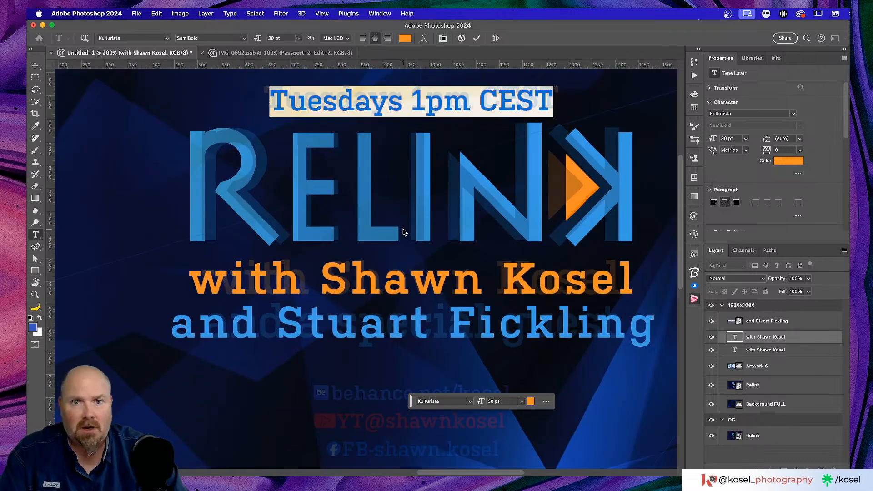
{"action": "scroll", "coordinate": [403, 233], "scroll_direction": "up", "scroll_amount": 3}
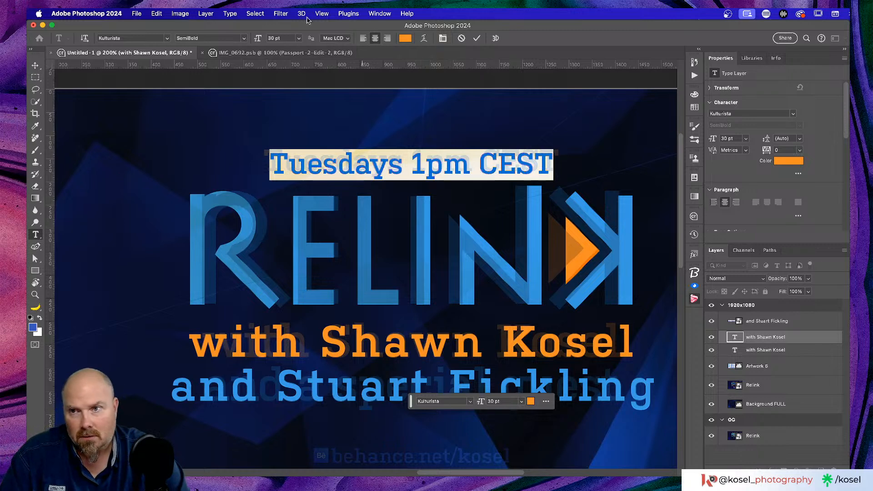
{"action": "left_click", "coordinate": [35, 65]}
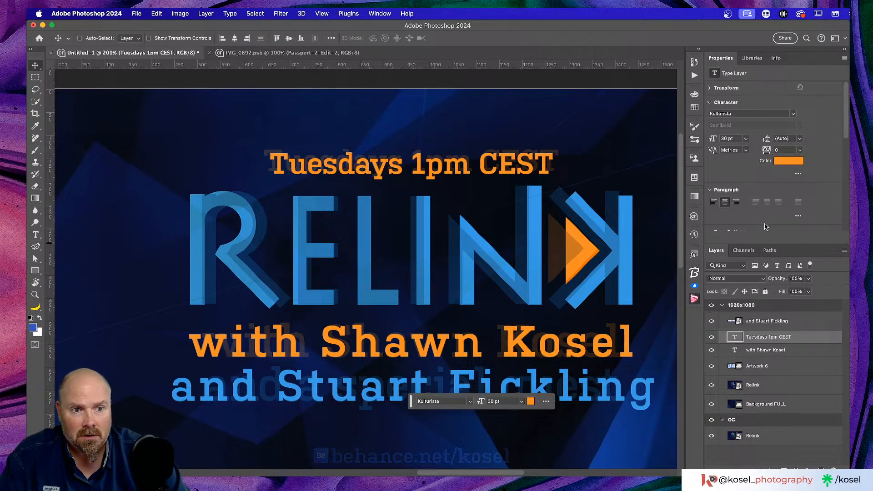
Nudge the 'Tuesdays 1pm CEST' line above the RELINK logo and centre it horizontally on the artboard
{"action": "left_click_drag", "start_coordinate": [440, 166], "coordinate": [440, 162]}
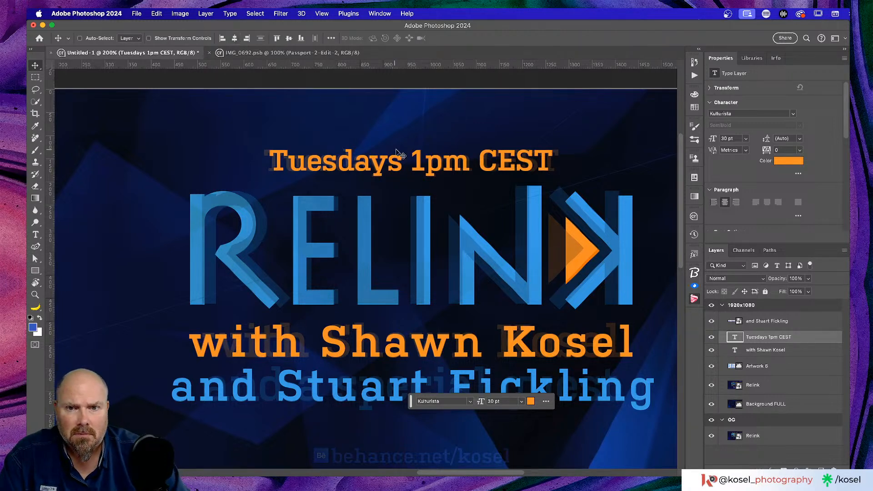
{"action": "left_click_drag", "start_coordinate": [417, 162], "coordinate": [438, 162]}
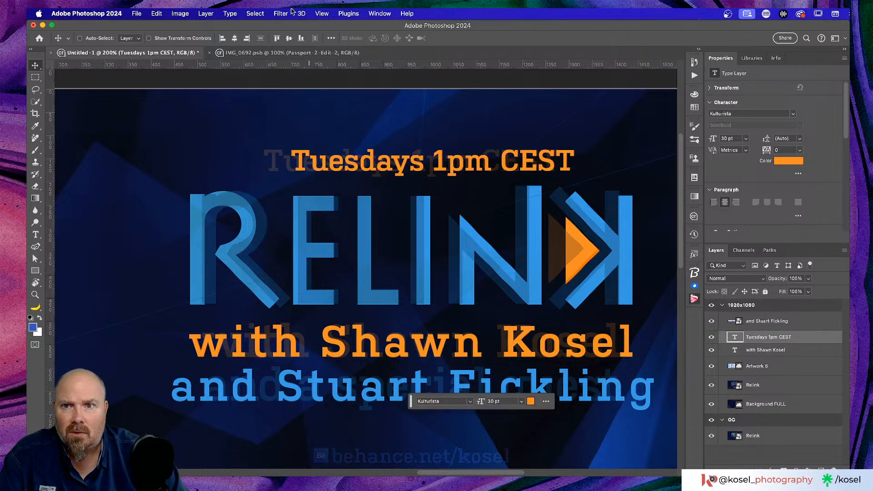
{"action": "left_click", "coordinate": [235, 39]}
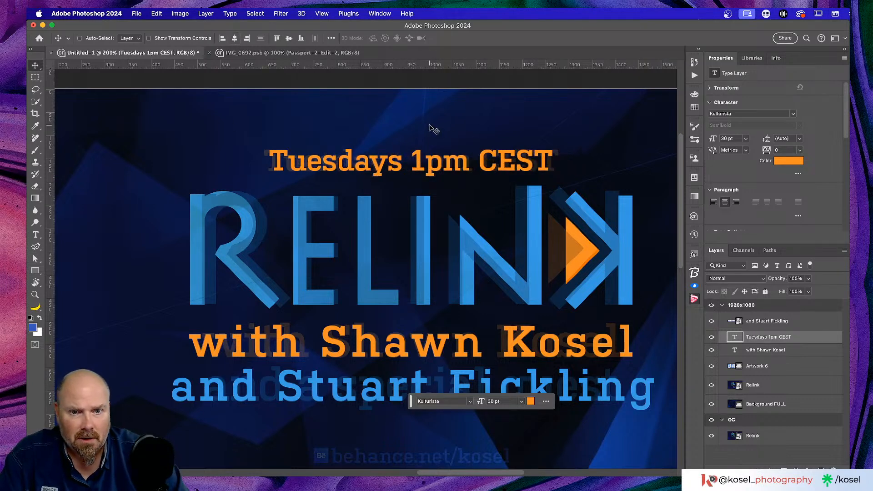
{"action": "scroll", "coordinate": [432, 129], "scroll_direction": "down", "scroll_amount": 2}
{"action": "scroll", "coordinate": [432, 129], "scroll_direction": "down", "scroll_amount": 10}
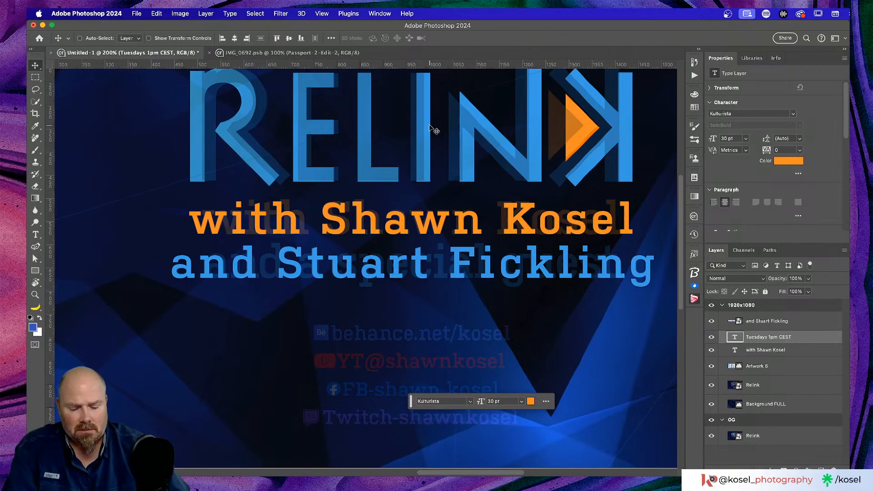
{"action": "key", "text": "super+minus"}
{"action": "key", "text": "super+minus"}
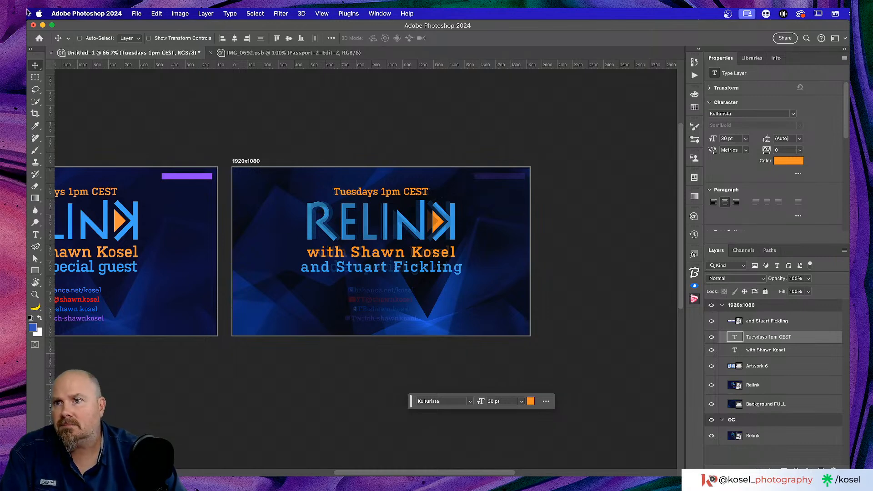
Use Save As to store the title card as 'Assets Social.psd' in the Relink Stream folder
{"action": "left_click", "coordinate": [137, 13]}
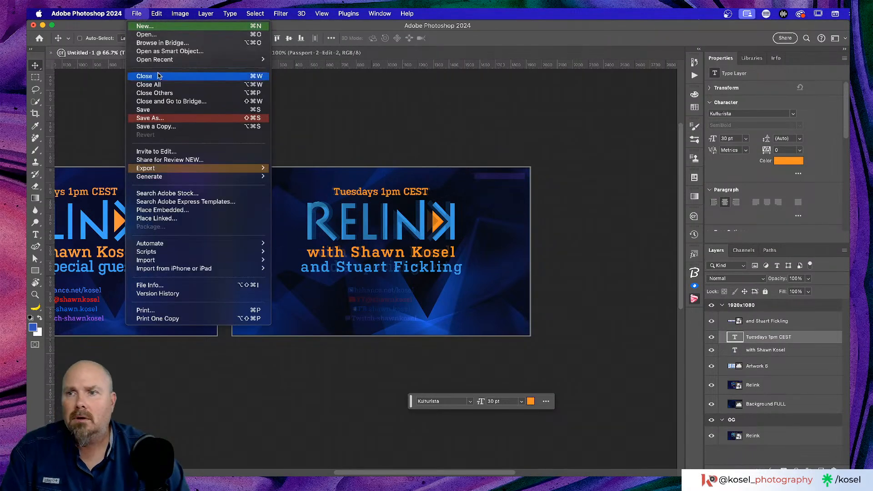
{"action": "left_click", "coordinate": [169, 119]}
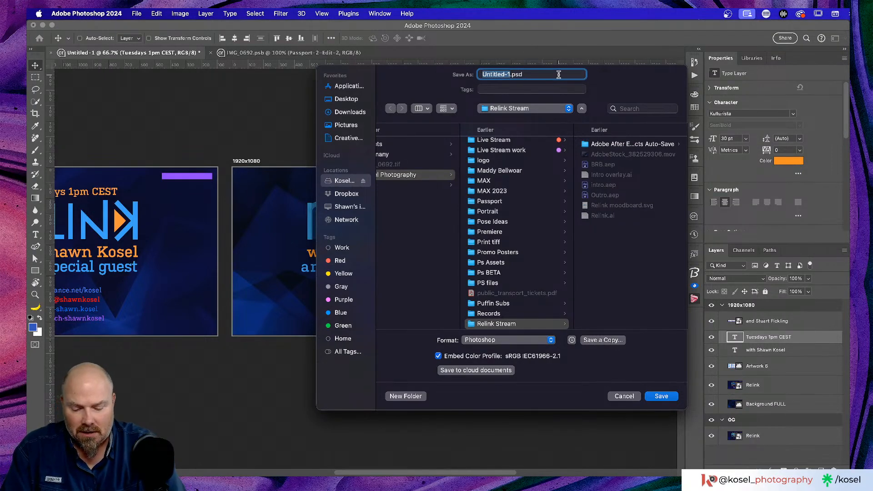
{"action": "type", "text": "Asset"}
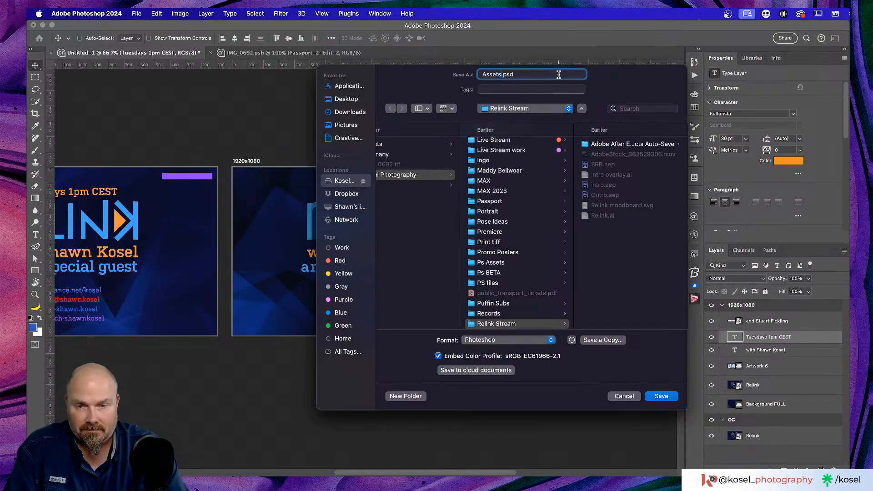
{"action": "type", "text": "s Social"}
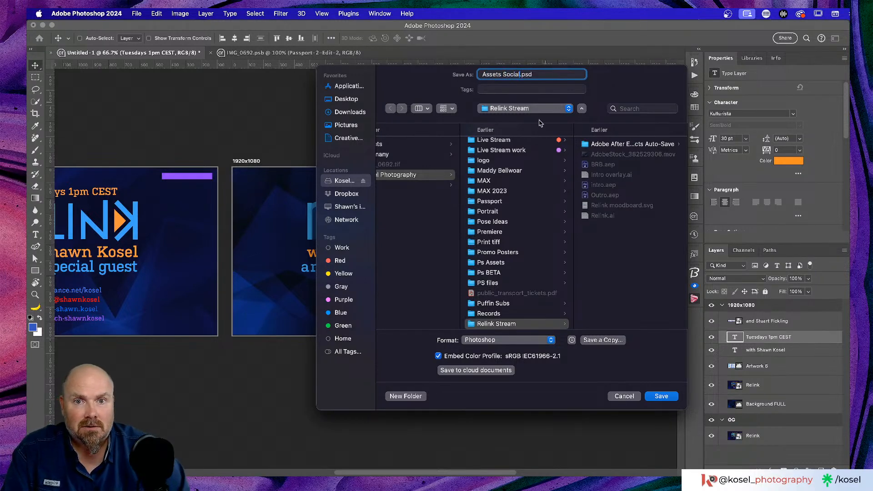
{"action": "left_click", "coordinate": [661, 397]}
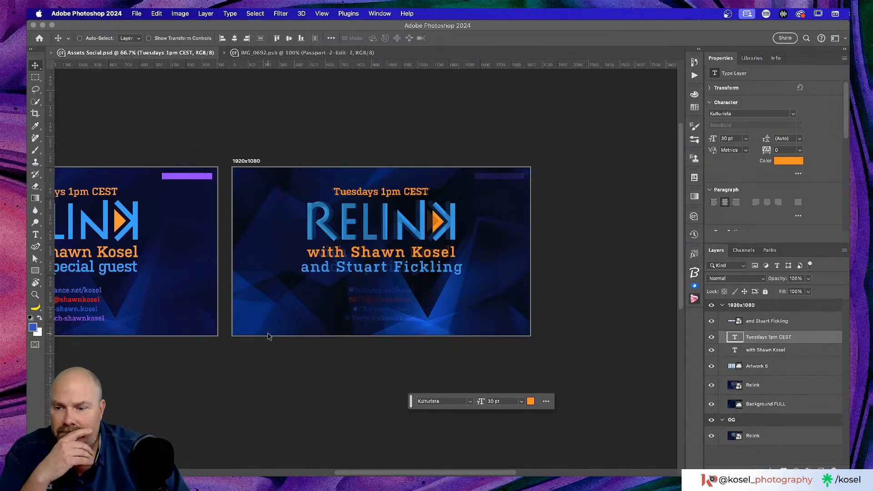
{"action": "scroll", "coordinate": [272, 336], "scroll_direction": "left", "scroll_amount": 5}
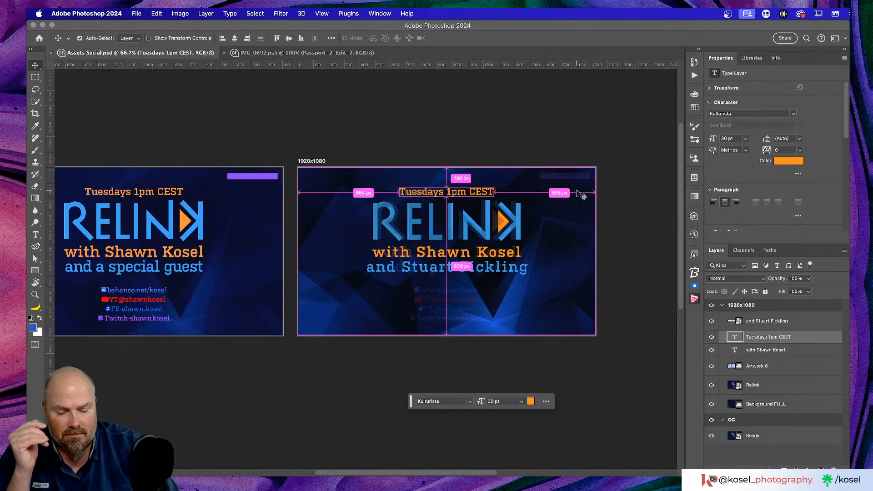
{"action": "key", "text": "super+equal"}
{"action": "key", "text": "super+equal"}
{"action": "scroll", "coordinate": [558, 191], "scroll_direction": "right", "scroll_amount": 4}
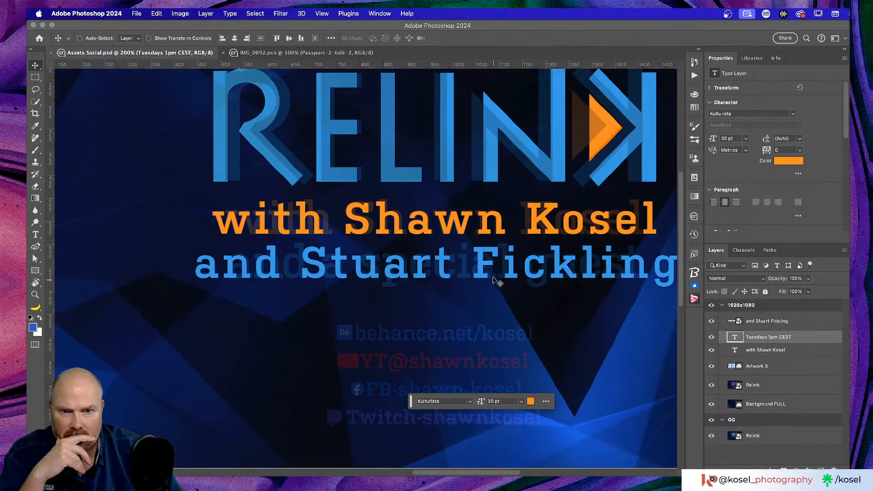
{"action": "scroll", "coordinate": [510, 275], "scroll_direction": "down", "scroll_amount": 2}
{"action": "scroll", "coordinate": [509, 277], "scroll_direction": "down", "scroll_amount": 3}
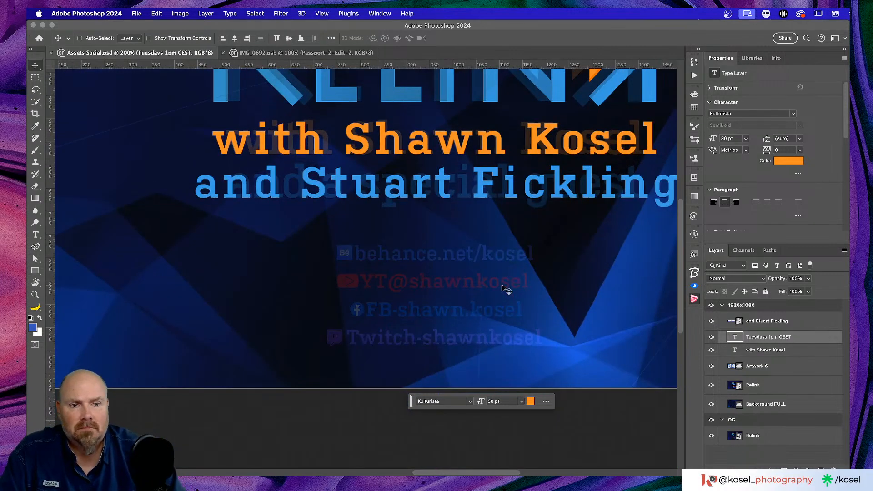
{"action": "left_click", "coordinate": [792, 326]}
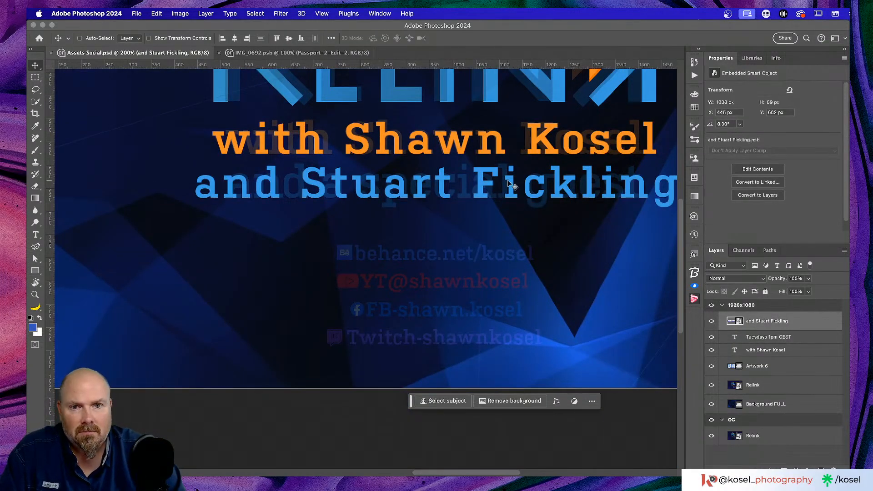
{"action": "left_click", "coordinate": [794, 351]}
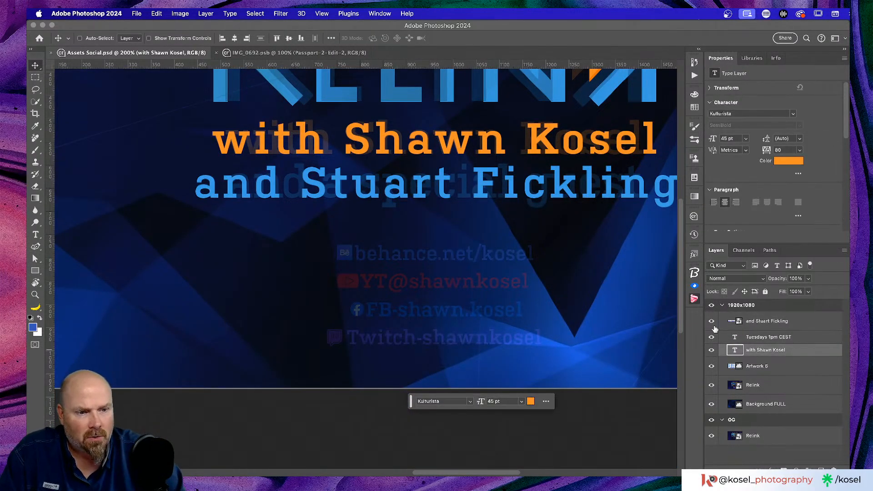
{"action": "left_click_drag", "start_coordinate": [462, 150], "coordinate": [463, 259]}
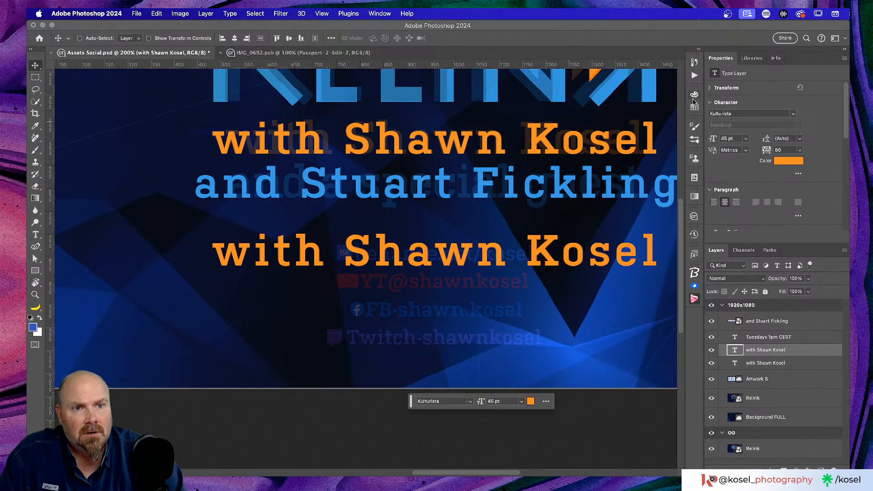
{"action": "double_click", "coordinate": [456, 256]}
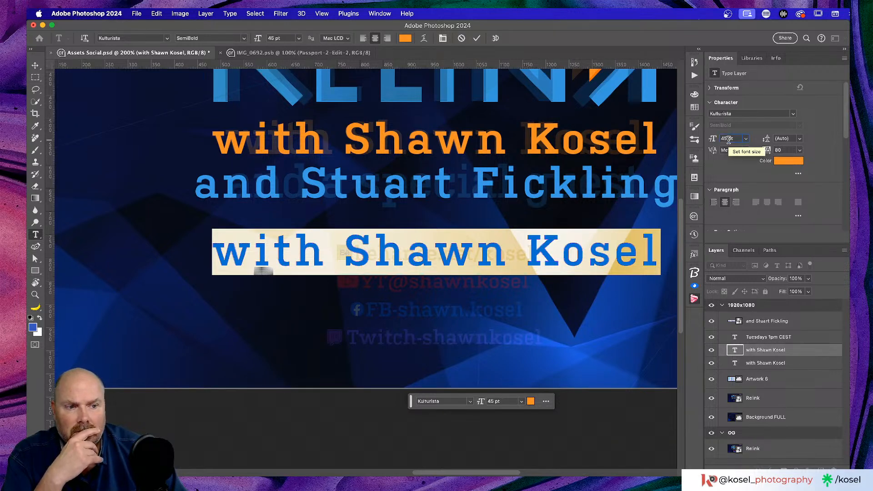
{"action": "left_click", "coordinate": [746, 139]}
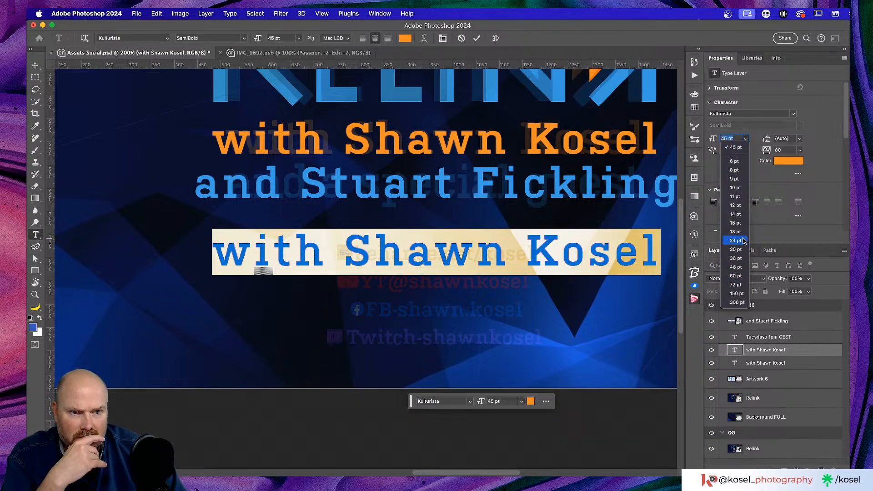
{"action": "left_click", "coordinate": [737, 223]}
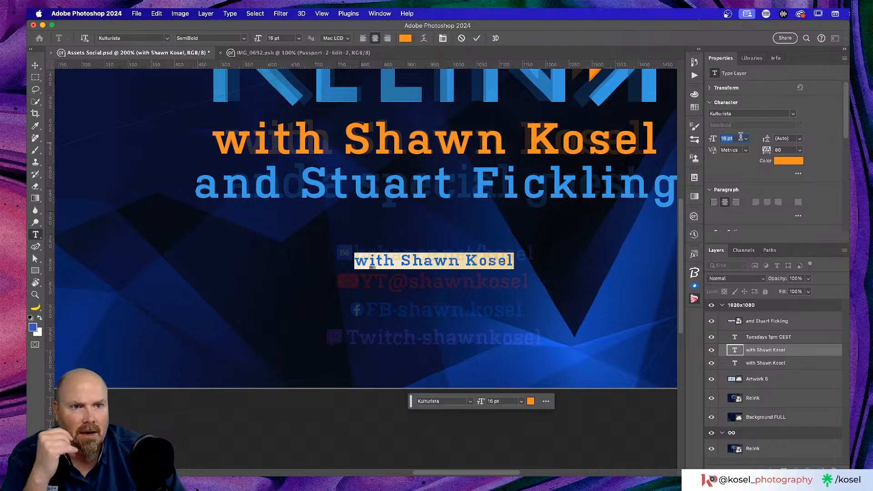
{"action": "left_click", "coordinate": [727, 139]}
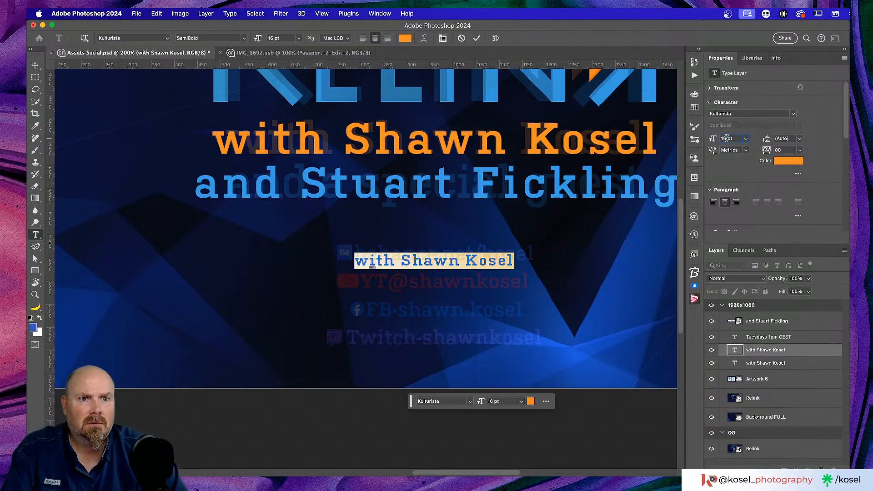
{"action": "key", "text": "BackSpace"}
{"action": "key", "text": "BackSpace"}
{"action": "type", "text": "20"}
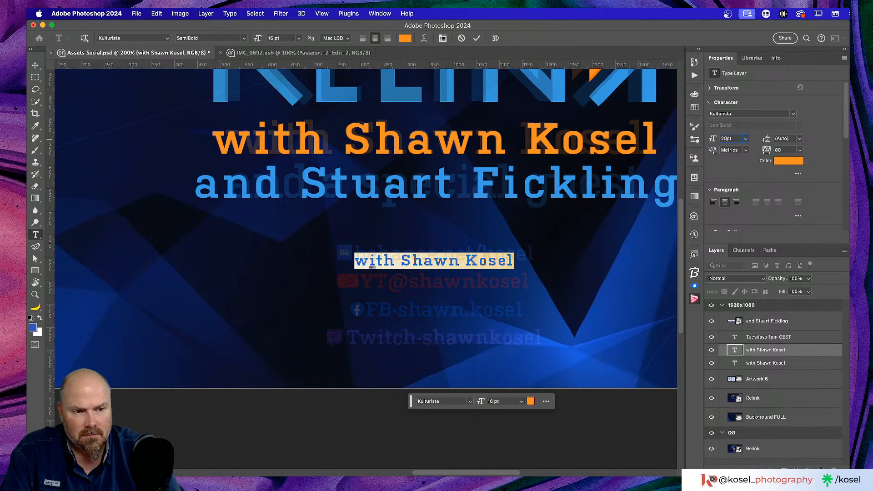
{"action": "key", "text": "Return"}
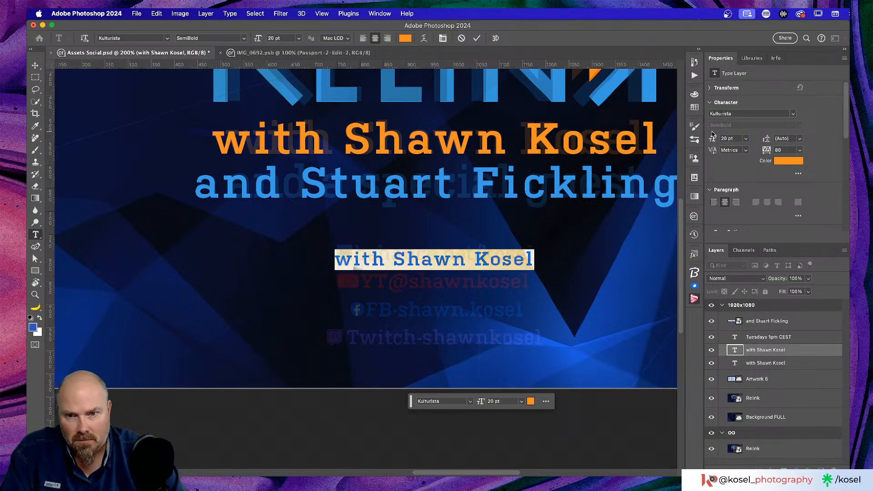
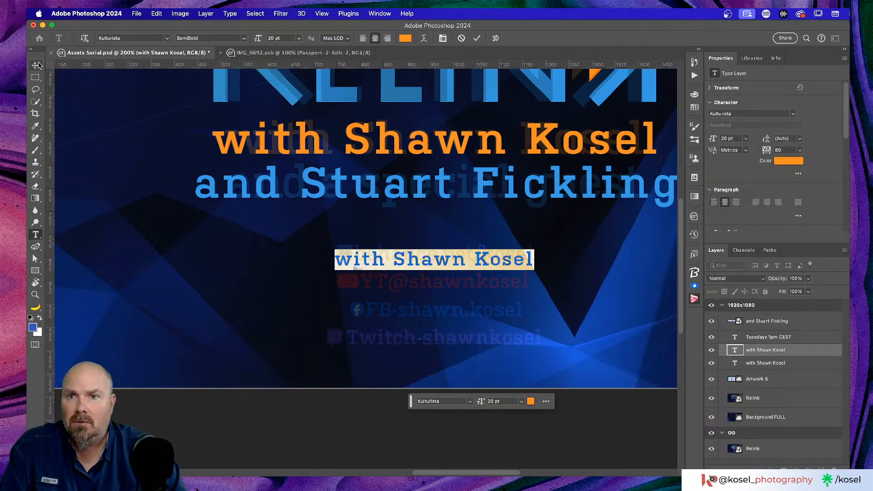
Commit the host credit line and move its copy just below the guest line
{"action": "left_click", "coordinate": [476, 38]}
{"action": "key", "text": "v"}
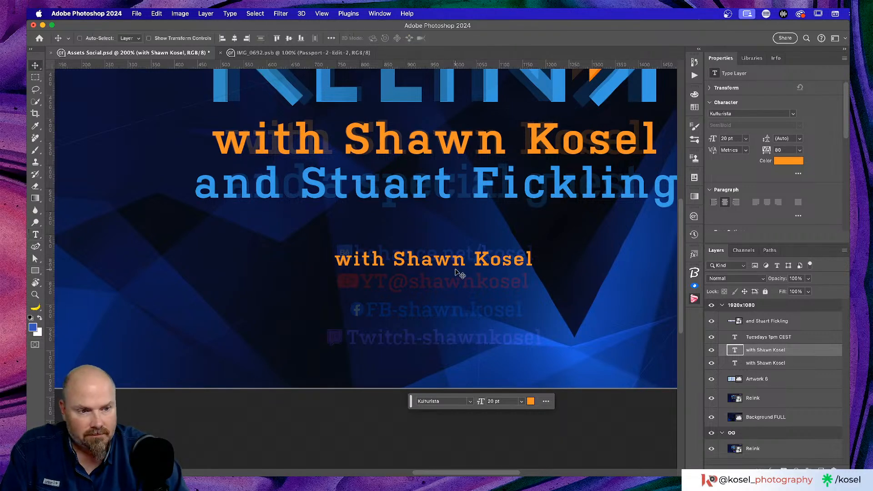
{"action": "left_click_drag", "start_coordinate": [433, 270], "coordinate": [473, 235]}
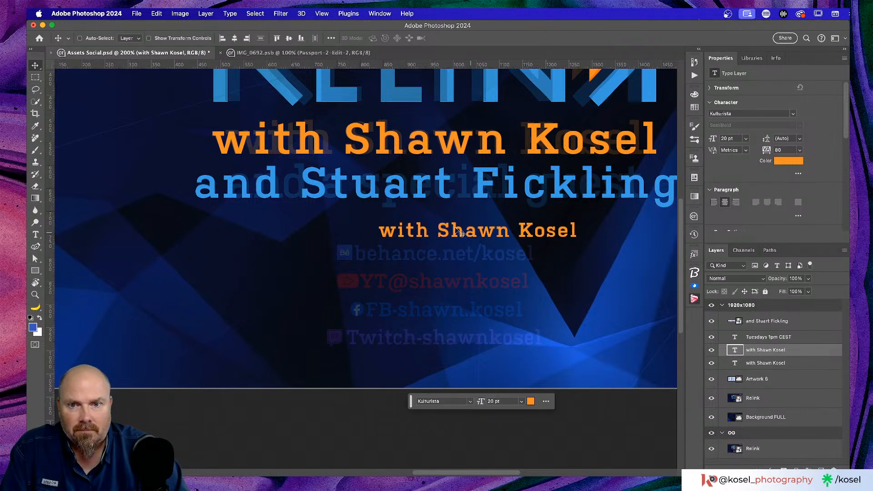
Replace the copied line's text with 'behance.net/kosel', discarding a stray placeholder text layer
{"action": "key", "text": "t"}
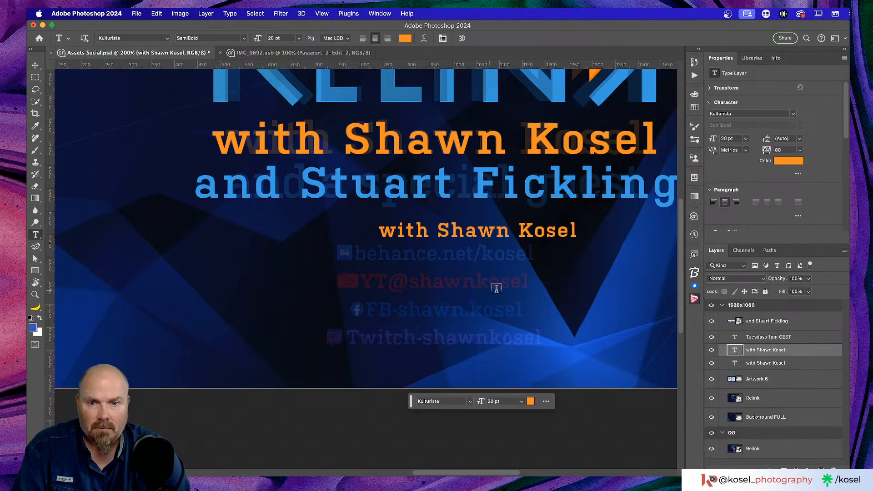
{"action": "left_click", "coordinate": [499, 240]}
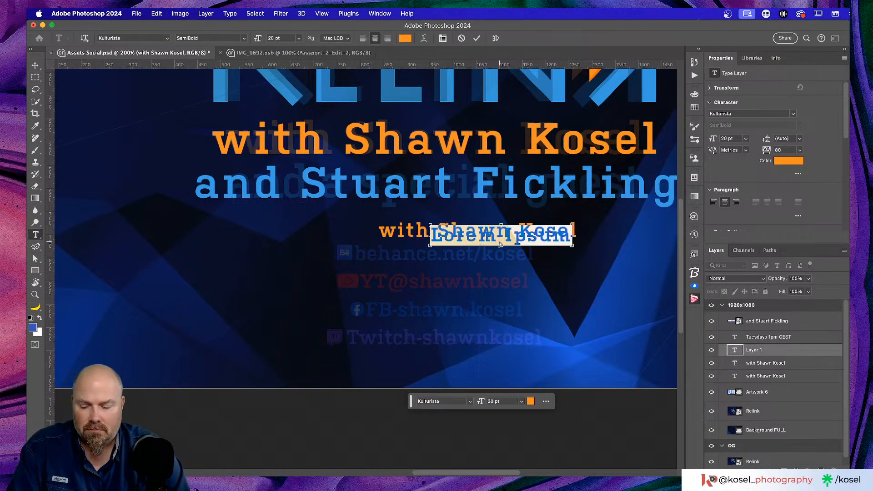
{"action": "left_click", "coordinate": [817, 353]}
{"action": "left_click", "coordinate": [834, 468]}
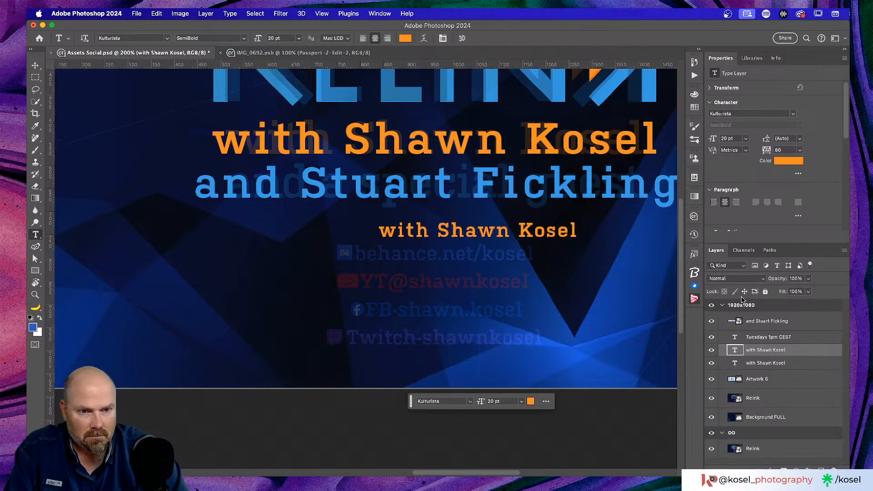
{"action": "left_click", "coordinate": [504, 233]}
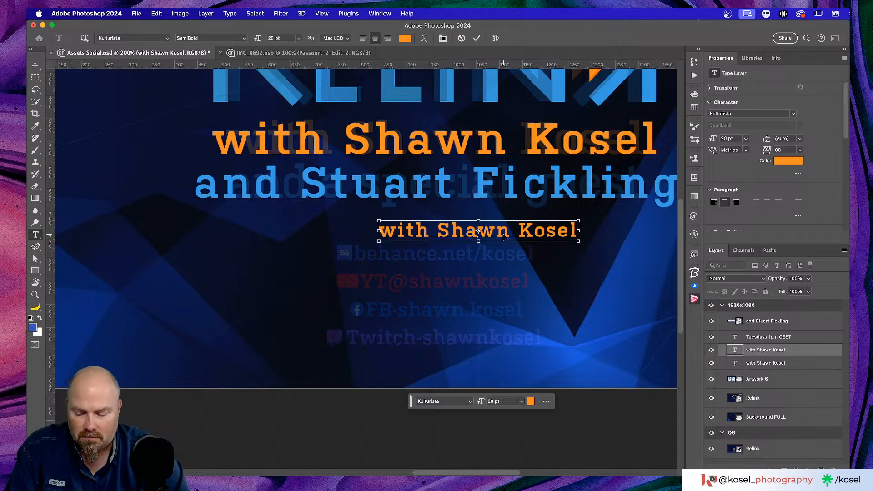
{"action": "key", "text": "super+a"}
{"action": "type", "text": "be"}
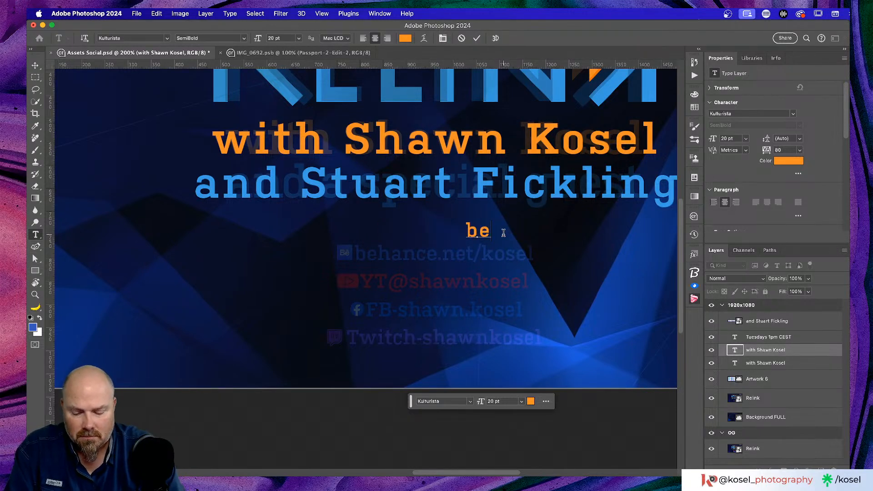
{"action": "type", "text": "hance.net"}
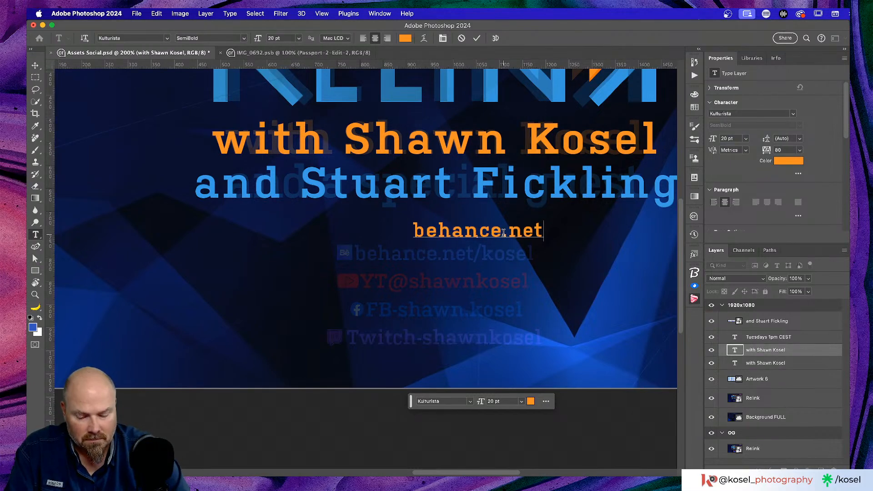
{"action": "type", "text": "/kosel"}
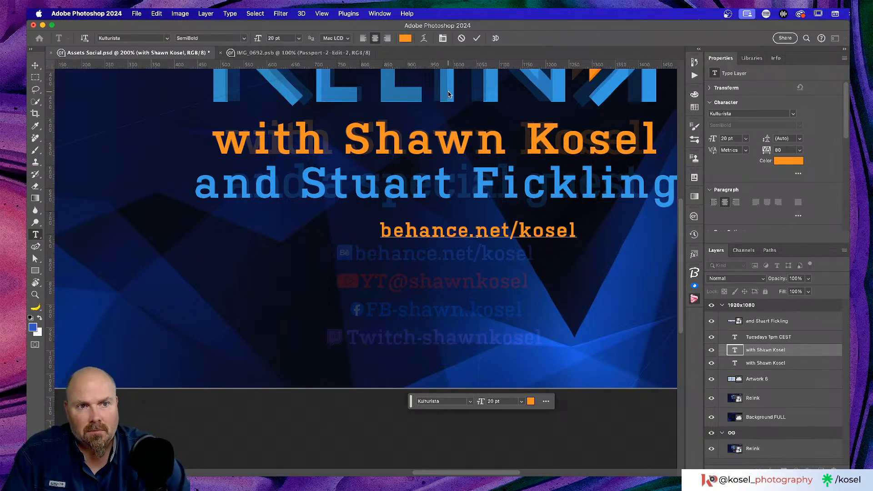
{"action": "left_click", "coordinate": [35, 66]}
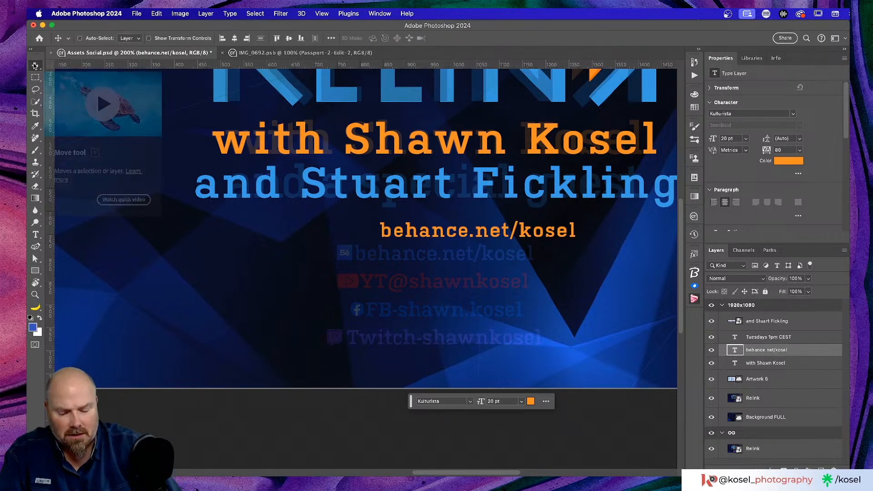
{"action": "key", "text": "super+minus"}
{"action": "key", "text": "super+minus"}
{"action": "key", "text": "super+minus"}
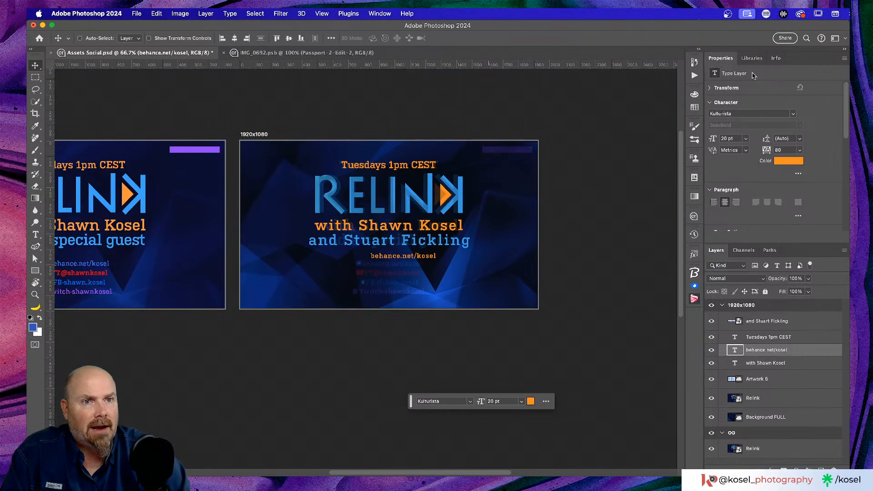
From the Adobe Icons library, place the Facebook logo on the artboard at about half size
{"action": "left_click", "coordinate": [752, 58]}
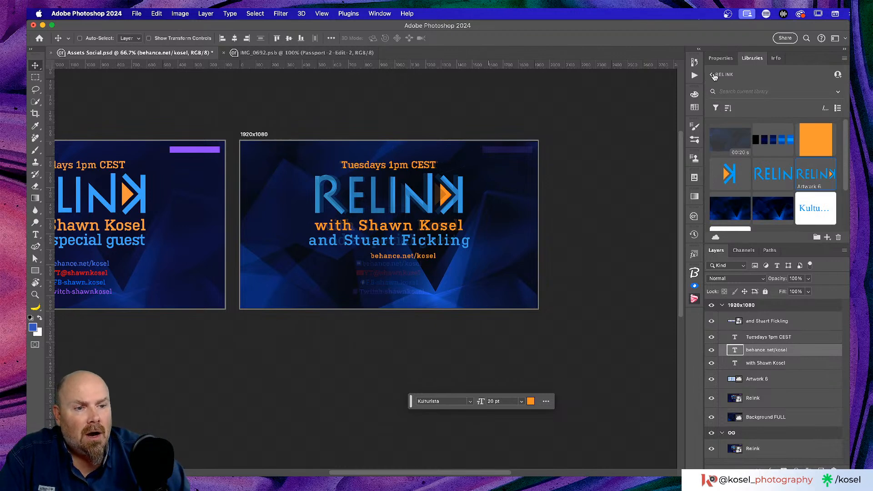
{"action": "left_click", "coordinate": [712, 75]}
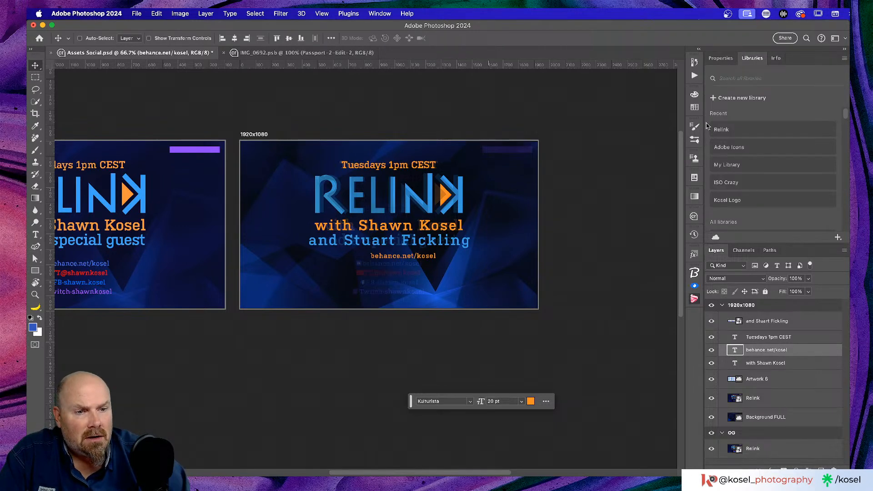
{"action": "left_click", "coordinate": [756, 148]}
{"action": "scroll", "coordinate": [757, 162], "scroll_direction": "down", "scroll_amount": 15}
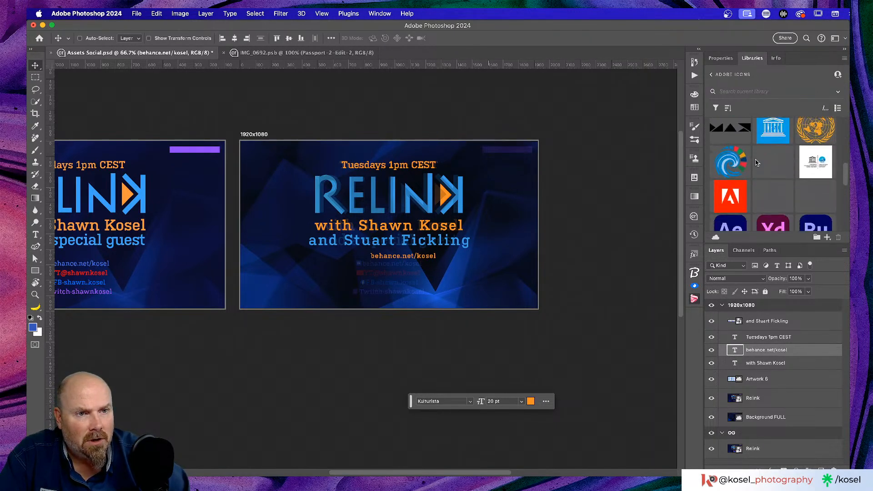
{"action": "scroll", "coordinate": [757, 162], "scroll_direction": "up", "scroll_amount": 3}
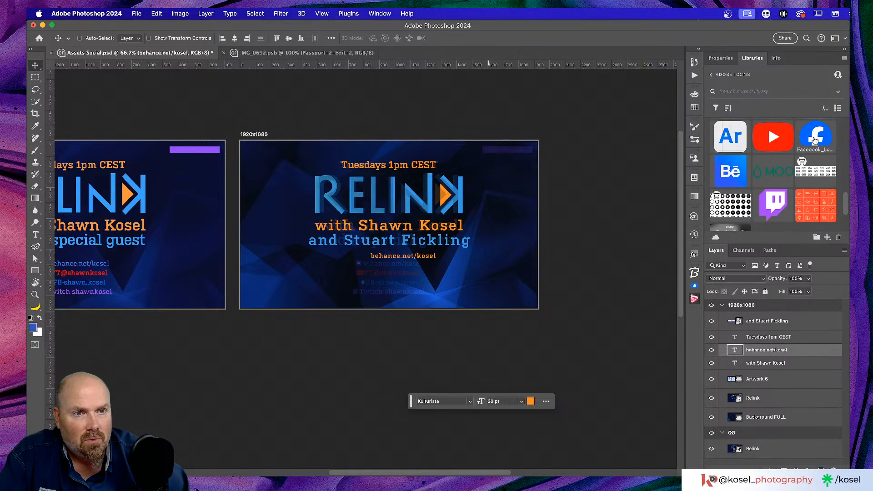
{"action": "left_click_drag", "start_coordinate": [815, 137], "coordinate": [266, 197]}
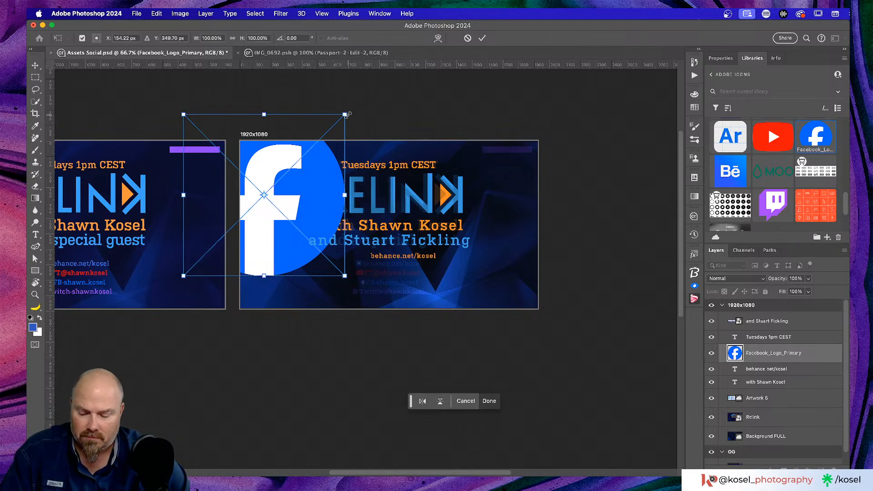
{"action": "left_click_drag", "start_coordinate": [346, 115], "coordinate": [307, 152]}
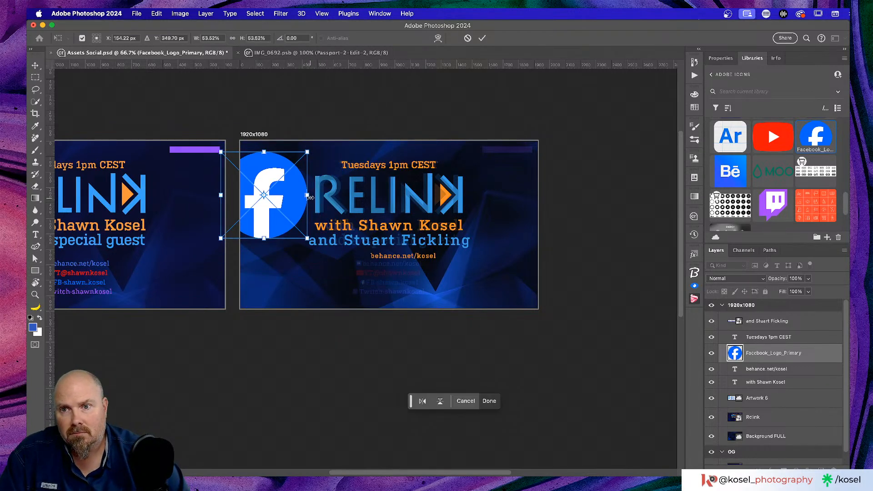
{"action": "left_click", "coordinate": [482, 38]}
Place the Behance icon and a shrunken Twitch icon on the artboard
{"action": "left_click_drag", "start_coordinate": [746, 168], "coordinate": [395, 231]}
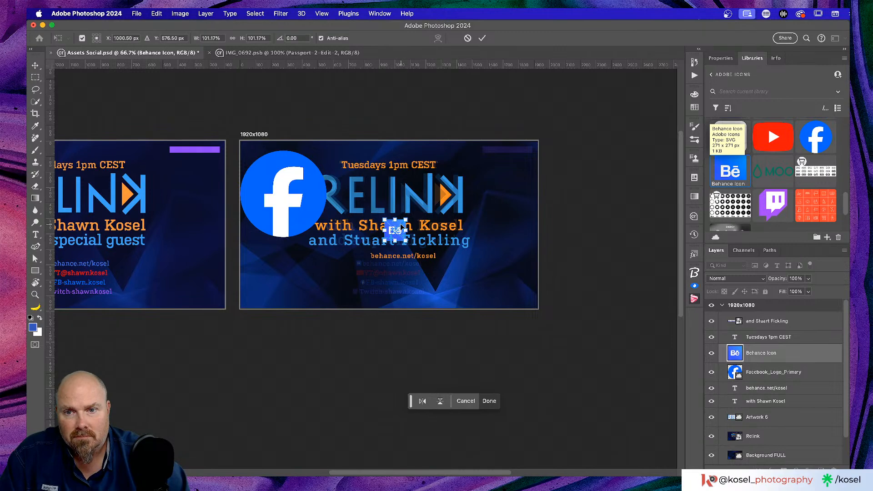
{"action": "left_click", "coordinate": [483, 37]}
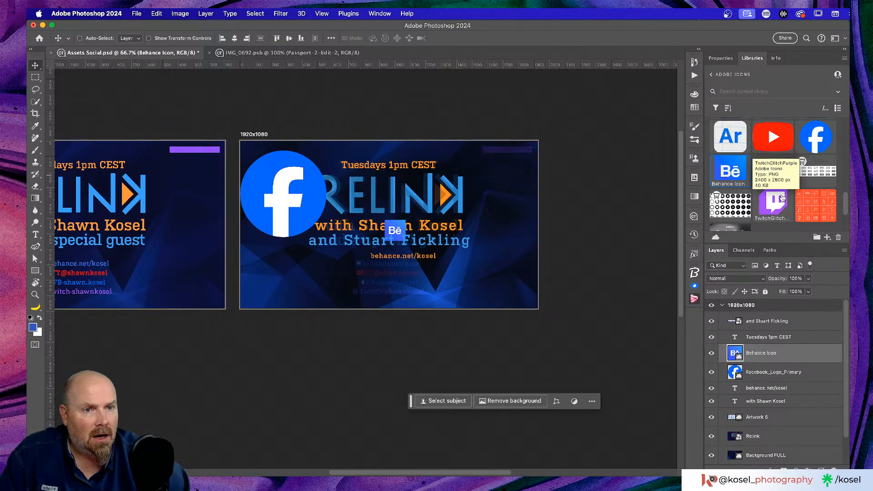
{"action": "left_click_drag", "start_coordinate": [777, 197], "coordinate": [493, 265]}
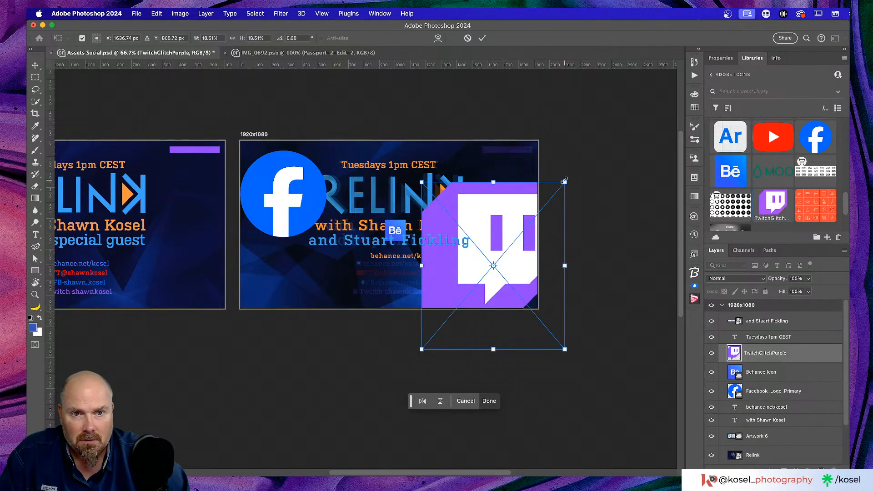
{"action": "left_click_drag", "start_coordinate": [565, 181], "coordinate": [512, 214]}
{"action": "scroll", "coordinate": [807, 161], "scroll_direction": "down", "scroll_amount": 2}
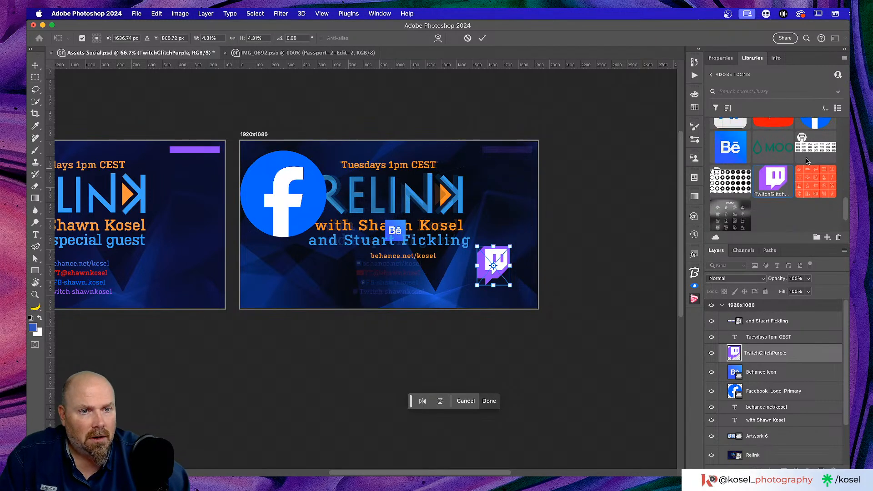
{"action": "scroll", "coordinate": [805, 162], "scroll_direction": "up", "scroll_amount": 2}
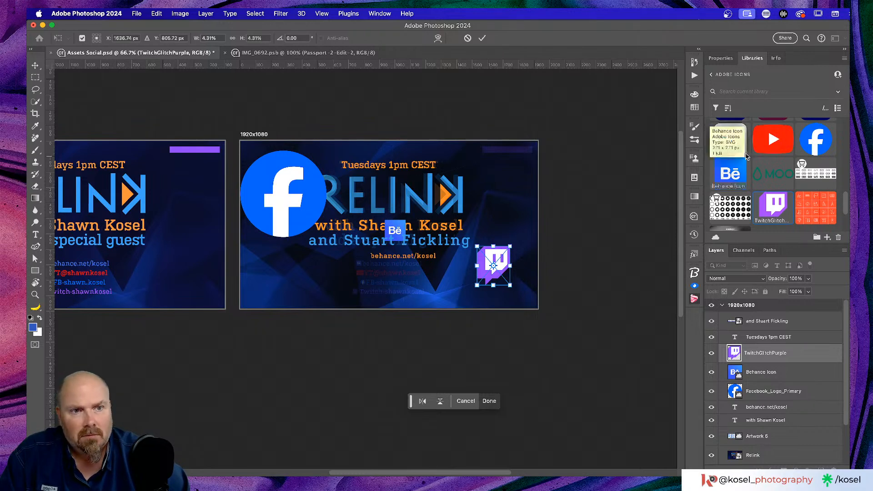
{"action": "left_click", "coordinate": [482, 38]}
Place the YouTube icon near the top-right at about 59%, then review the four icon layers
{"action": "left_click_drag", "start_coordinate": [787, 141], "coordinate": [507, 191]}
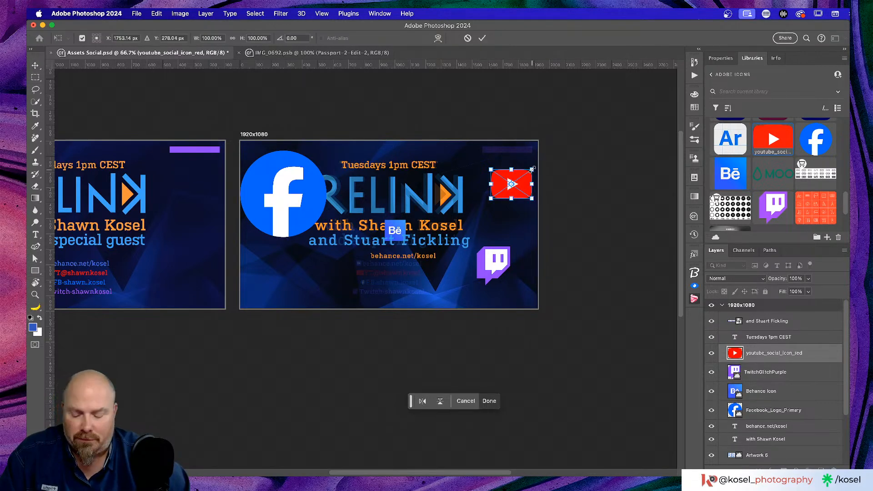
{"action": "left_click_drag", "start_coordinate": [532, 169], "coordinate": [525, 175]}
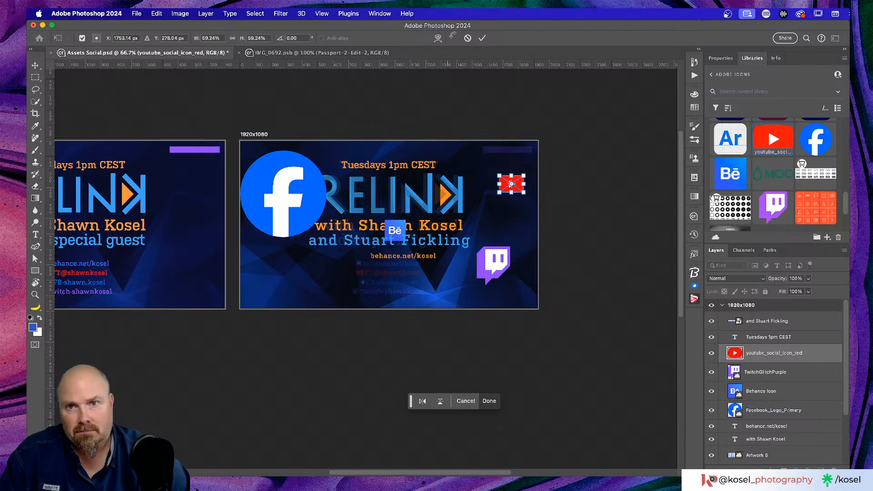
{"action": "left_click", "coordinate": [482, 38]}
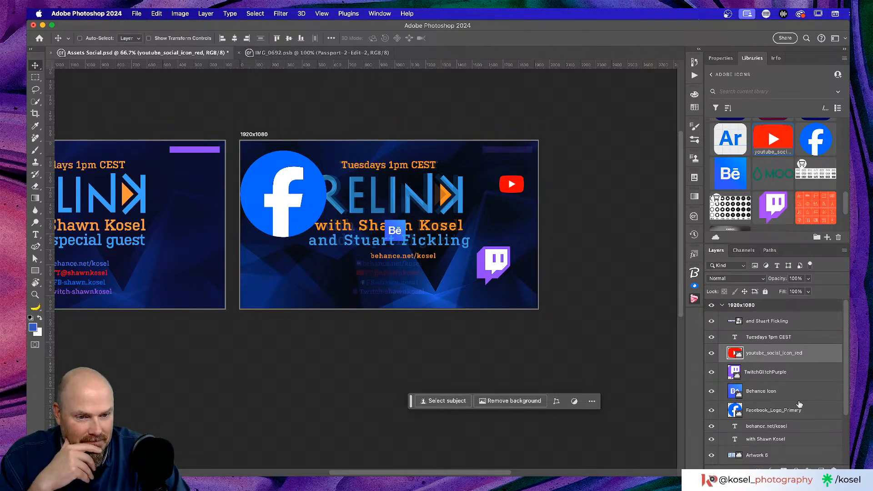
{"action": "left_click", "coordinate": [817, 418]}
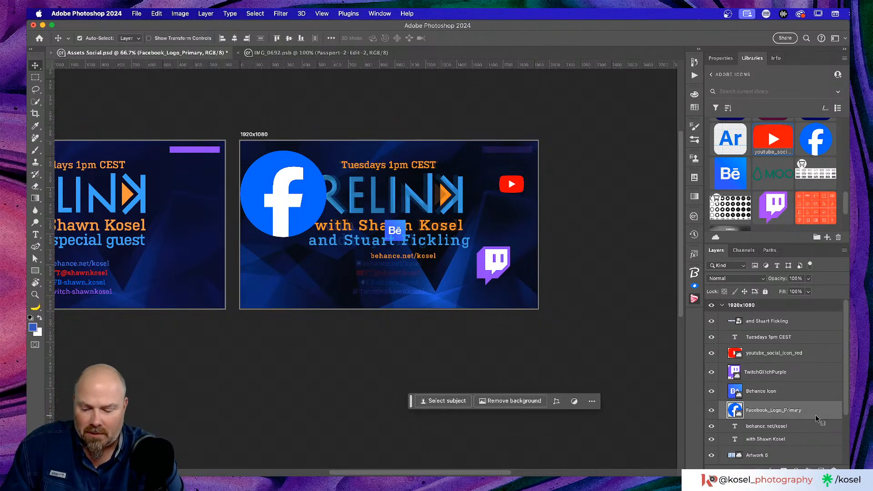
{"action": "left_click", "coordinate": [785, 394]}
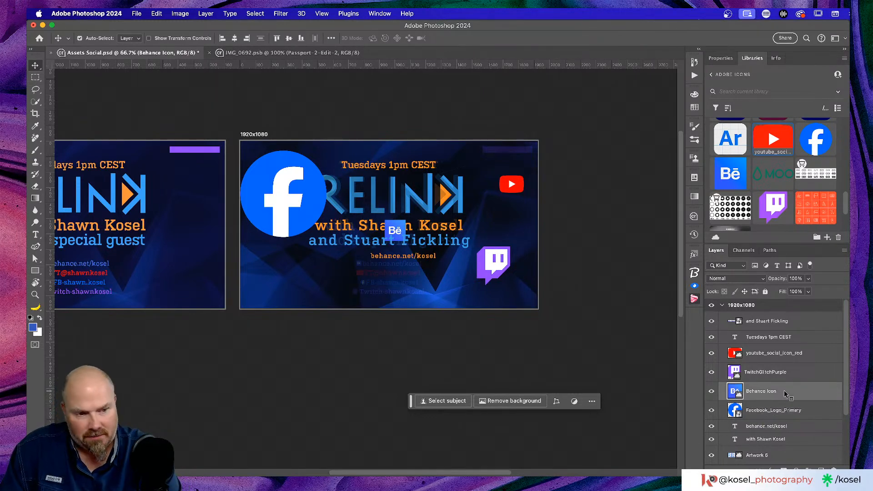
{"action": "left_click", "coordinate": [799, 372]}
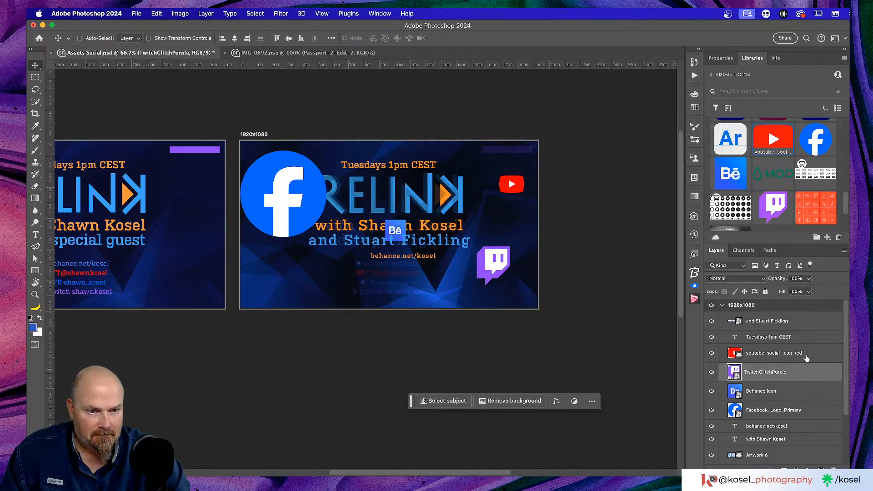
{"action": "left_click", "coordinate": [806, 355]}
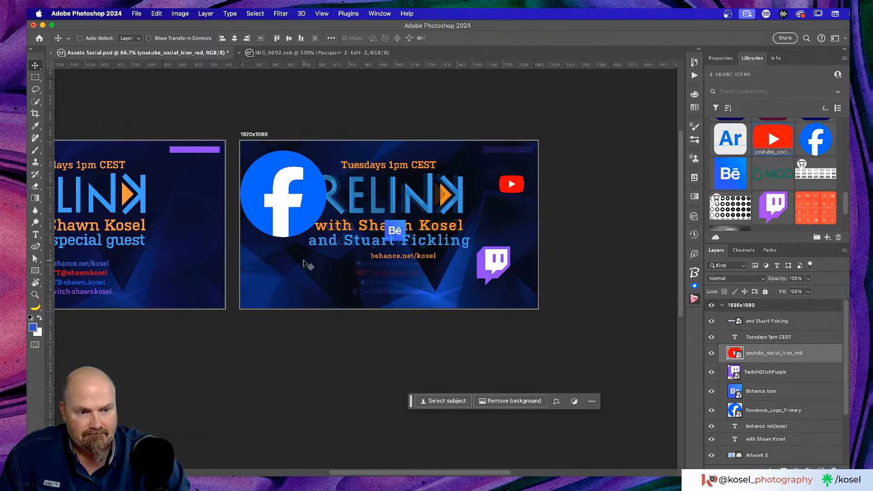
{"action": "scroll", "coordinate": [290, 258], "scroll_direction": "up", "scroll_amount": 1}
{"action": "scroll", "coordinate": [290, 258], "scroll_direction": "left", "scroll_amount": 2}
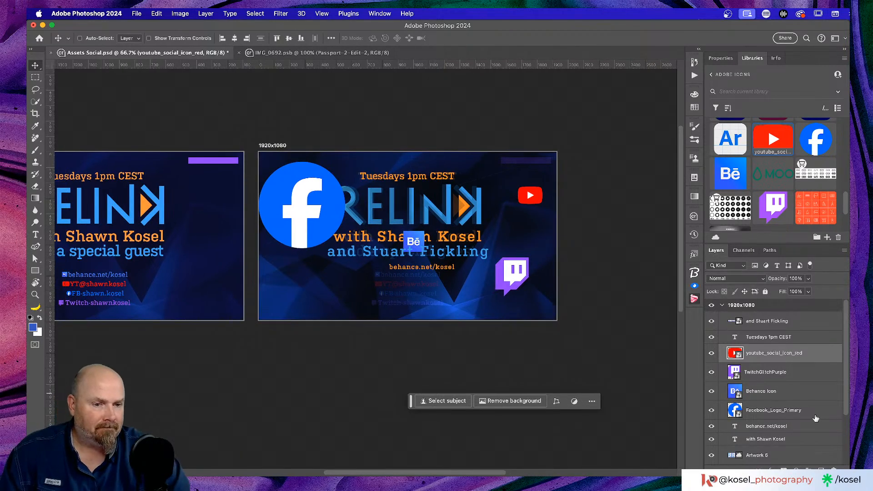
Scale the Facebook logo down to about 29%
{"action": "left_click", "coordinate": [822, 415]}
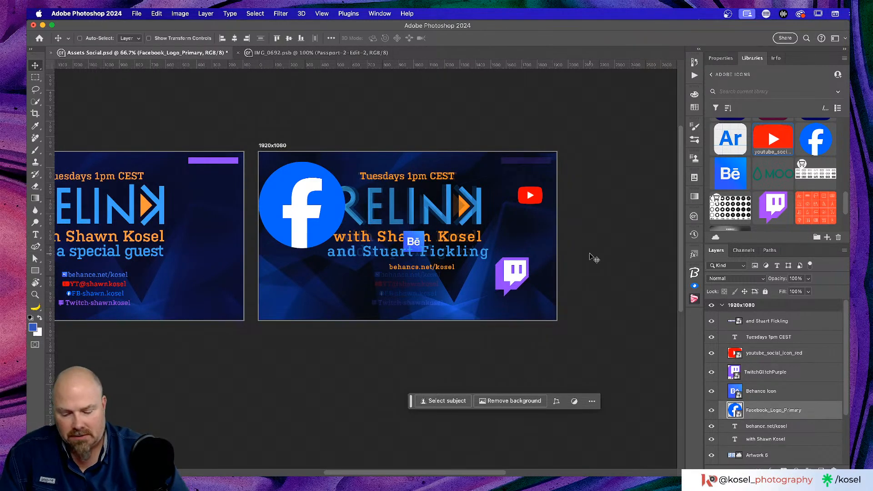
{"action": "key", "text": "super+t"}
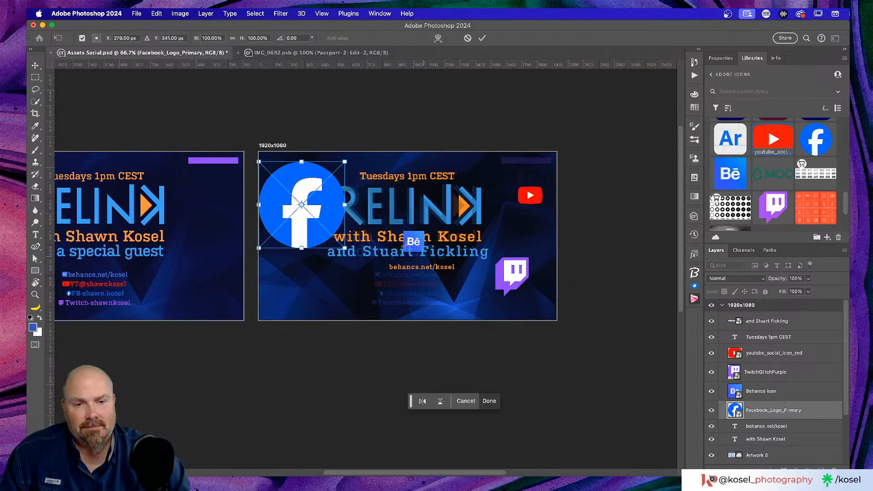
{"action": "left_click_drag", "start_coordinate": [345, 162], "coordinate": [328, 301]}
{"action": "left_click", "coordinate": [482, 38]}
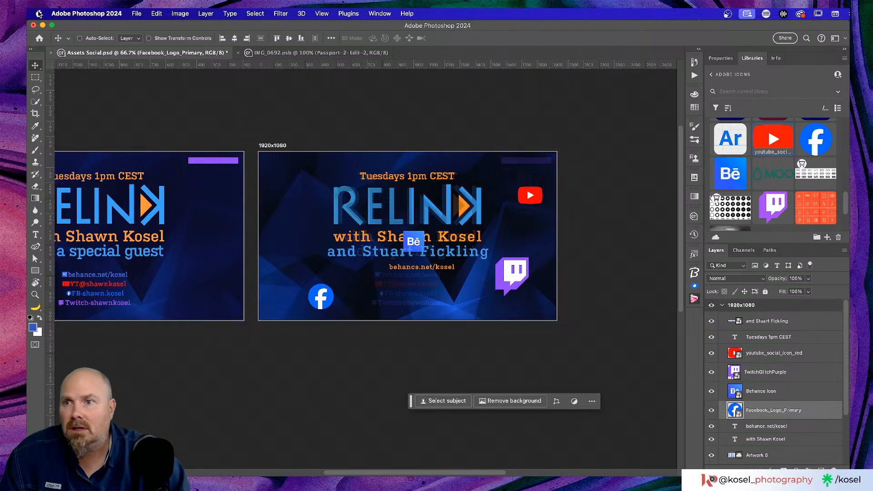
With Auto-Select on, drag the Behance, Twitch and YouTube icons into a left-side column
{"action": "left_click", "coordinate": [80, 38]}
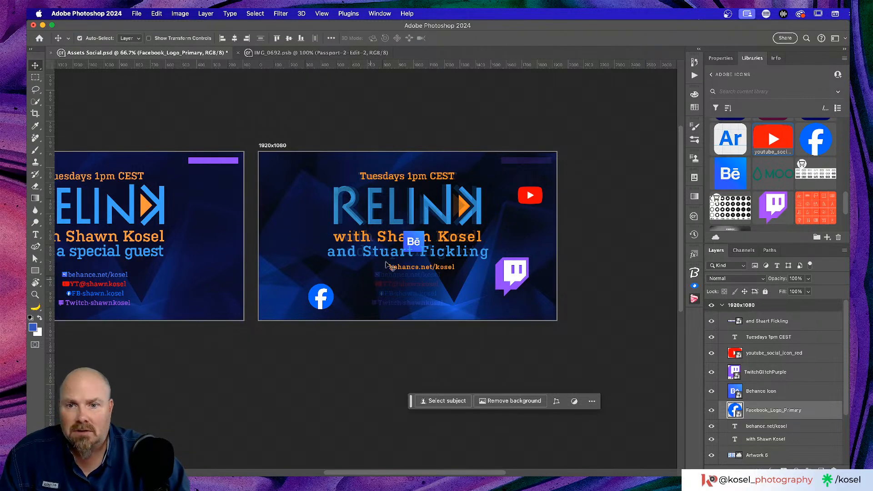
{"action": "left_click", "coordinate": [417, 241]}
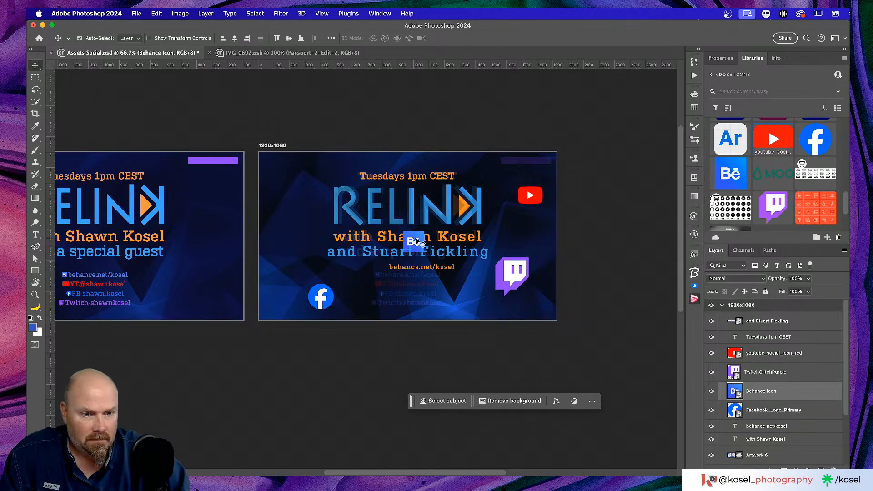
{"action": "left_click_drag", "start_coordinate": [418, 242], "coordinate": [291, 268]}
{"action": "left_click_drag", "start_coordinate": [503, 277], "coordinate": [291, 234]}
{"action": "left_click_drag", "start_coordinate": [527, 195], "coordinate": [263, 186]}
{"action": "scroll", "coordinate": [473, 334], "scroll_direction": "left", "scroll_amount": 3}
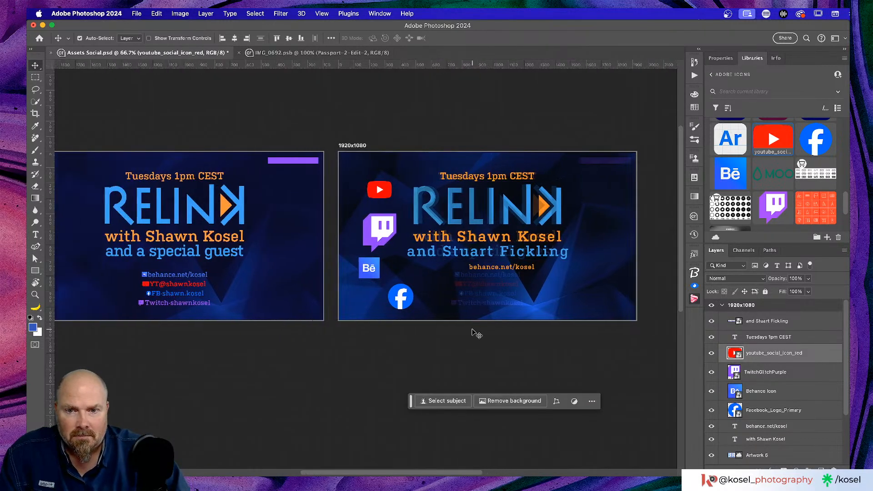
{"action": "scroll", "coordinate": [473, 334], "scroll_direction": "down", "scroll_amount": 3}
Colour the behance.net/kosel text with the Behance icon's blue, sampled with the eyedropper
{"action": "key", "text": "super+equal"}
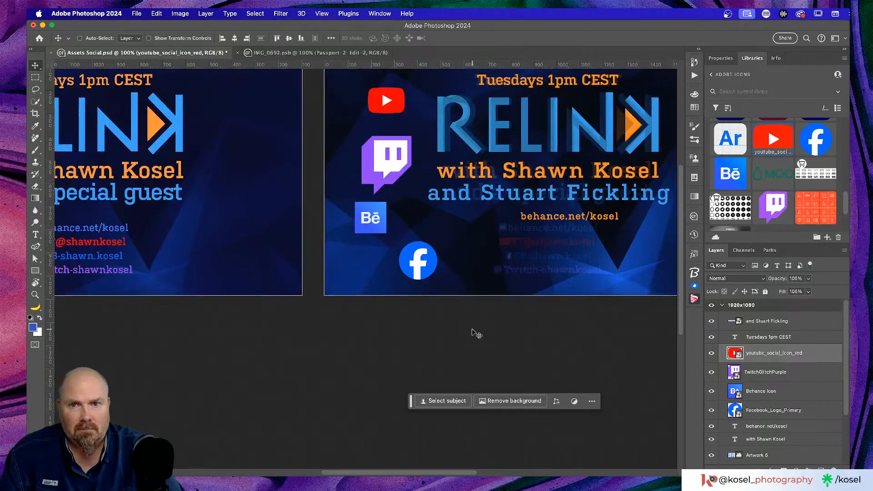
{"action": "scroll", "coordinate": [477, 332], "scroll_direction": "right", "scroll_amount": 3}
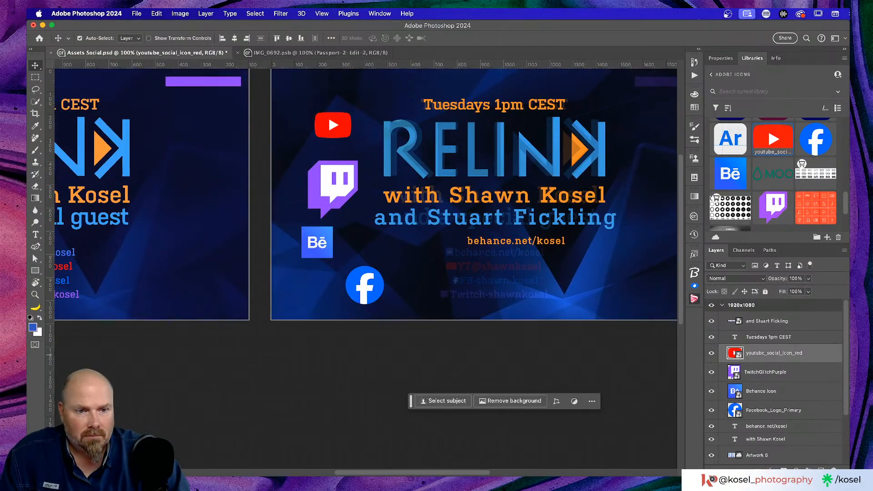
{"action": "left_click", "coordinate": [776, 409]}
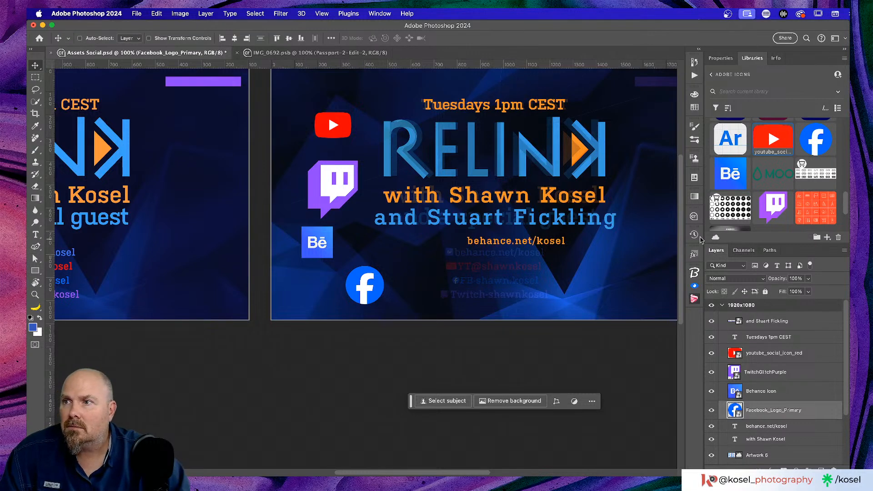
{"action": "key", "text": "t"}
{"action": "left_click", "coordinate": [520, 240]}
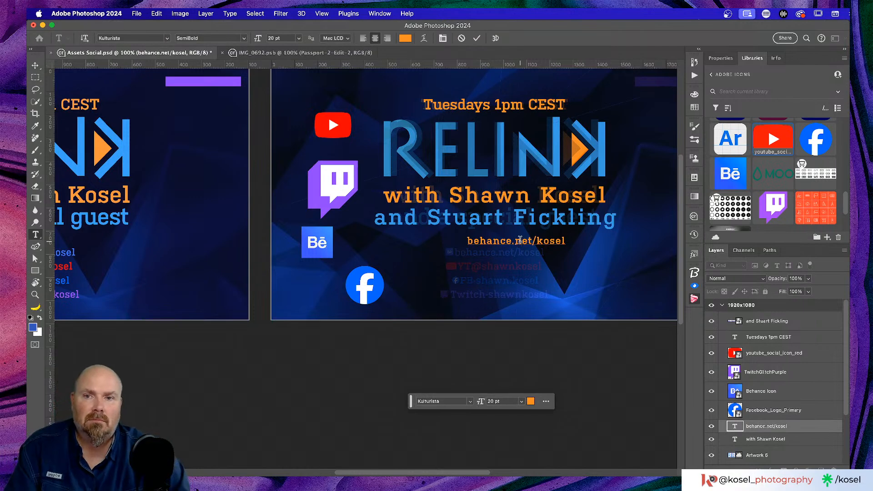
{"action": "left_click", "coordinate": [520, 240]}
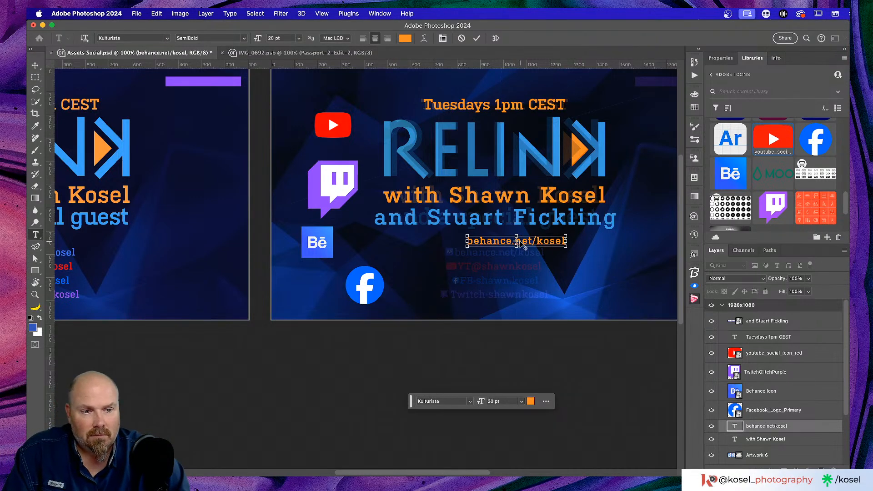
{"action": "triple_click", "coordinate": [520, 240]}
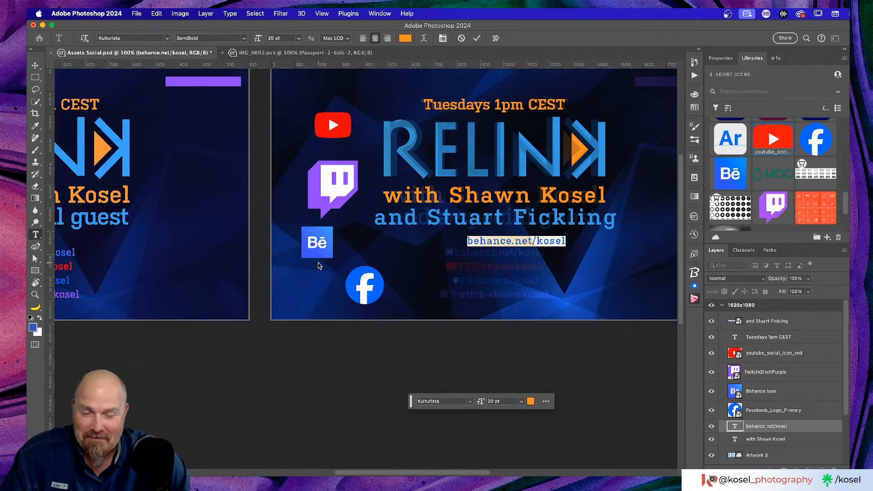
{"action": "left_click", "coordinate": [721, 59]}
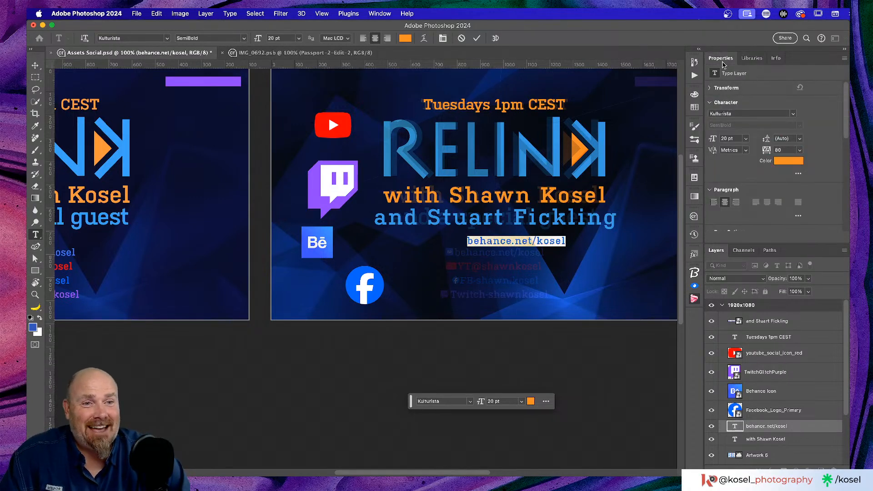
{"action": "left_click", "coordinate": [798, 163]}
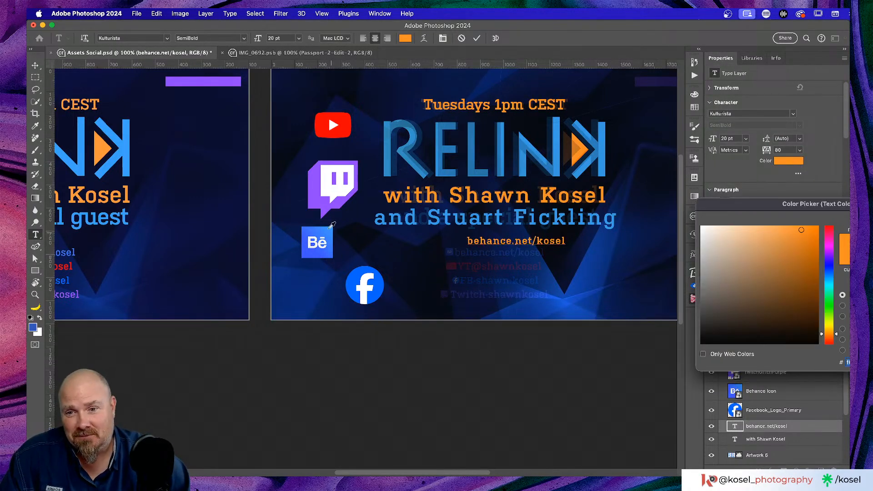
{"action": "left_click", "coordinate": [311, 230]}
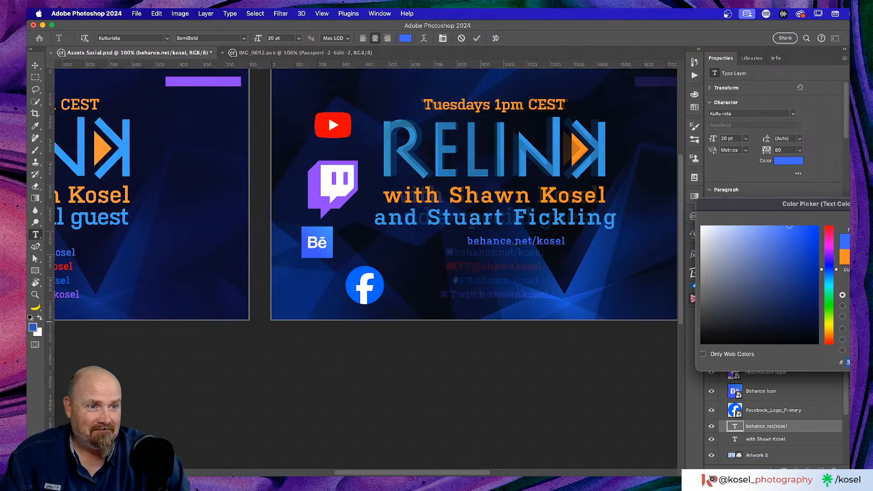
{"action": "key", "text": "Return"}
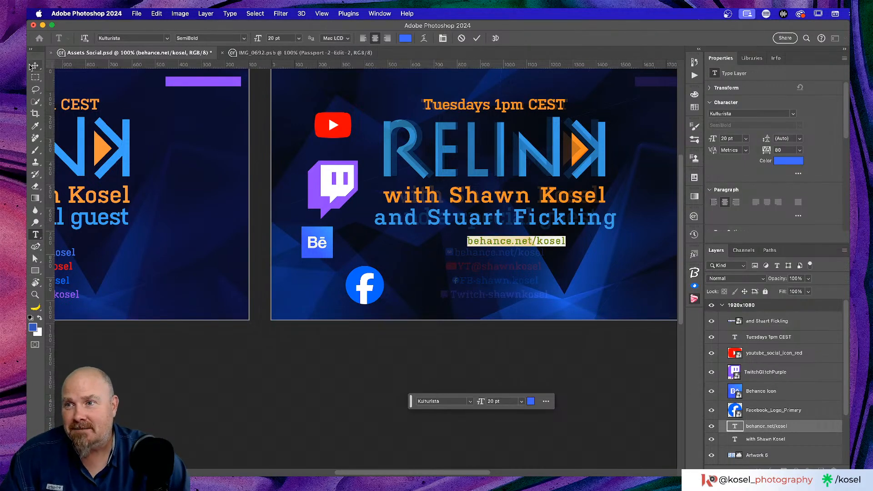
{"action": "left_click", "coordinate": [35, 65]}
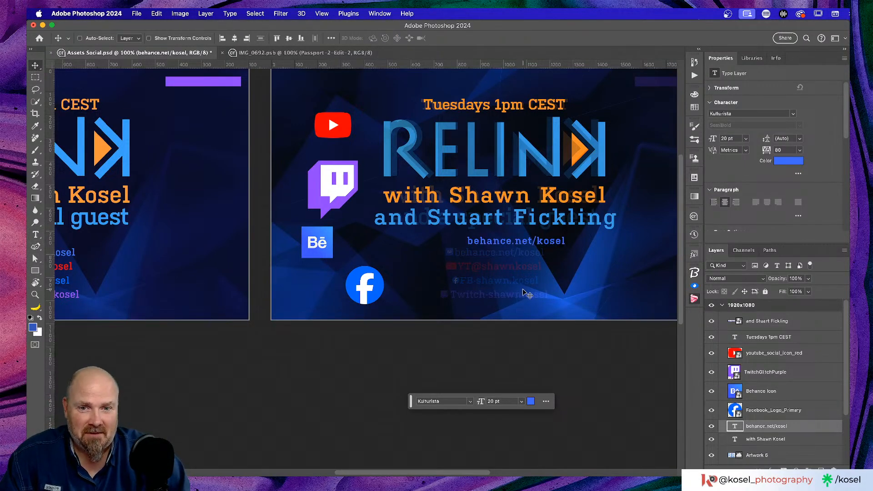
Move the behance.net/kosel line slightly lower on the artboard
{"action": "key", "text": "super+plus"}
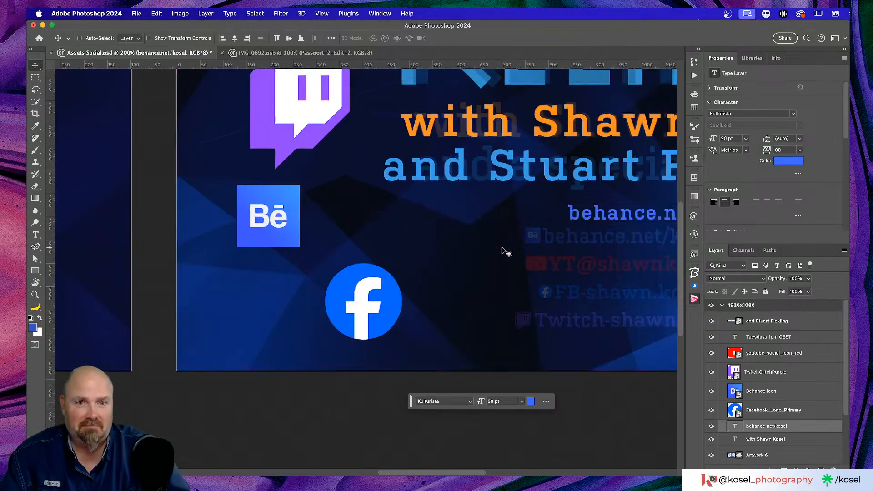
{"action": "scroll", "coordinate": [509, 241], "scroll_direction": "right", "scroll_amount": 5}
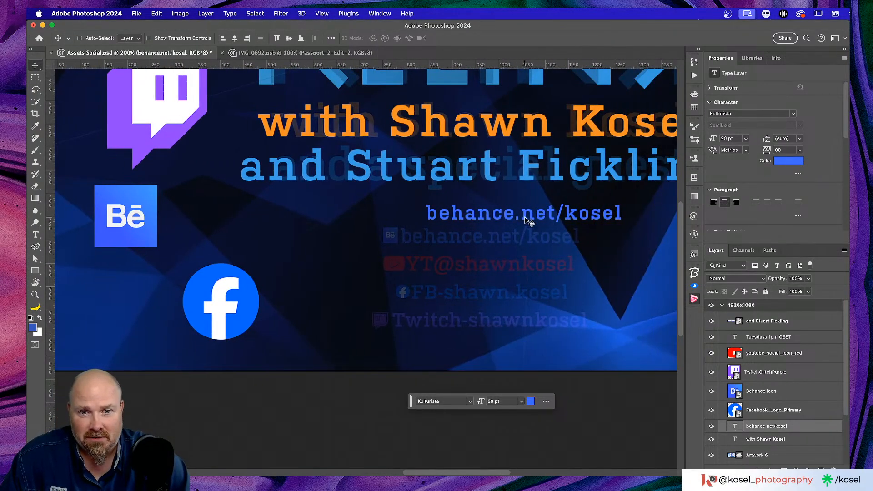
{"action": "left_click_drag", "start_coordinate": [525, 217], "coordinate": [508, 241]}
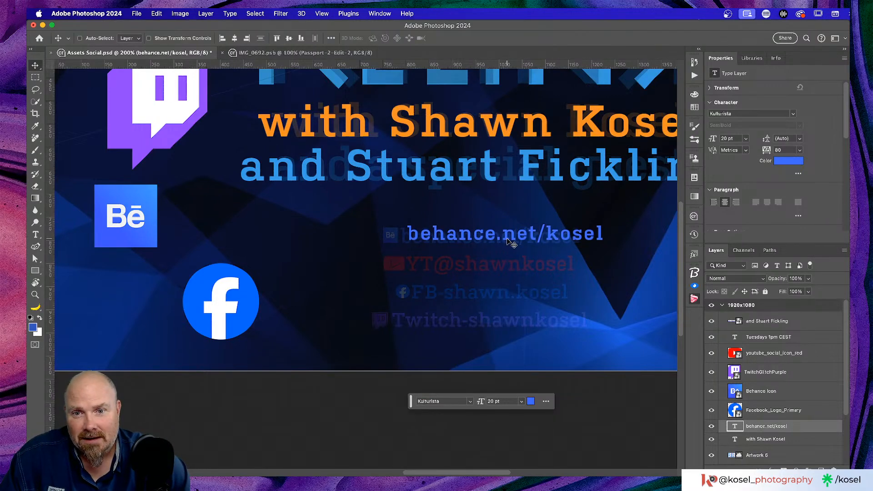
{"action": "key", "text": "Down"}
{"action": "key", "text": "Down"}
{"action": "key", "text": "Down"}
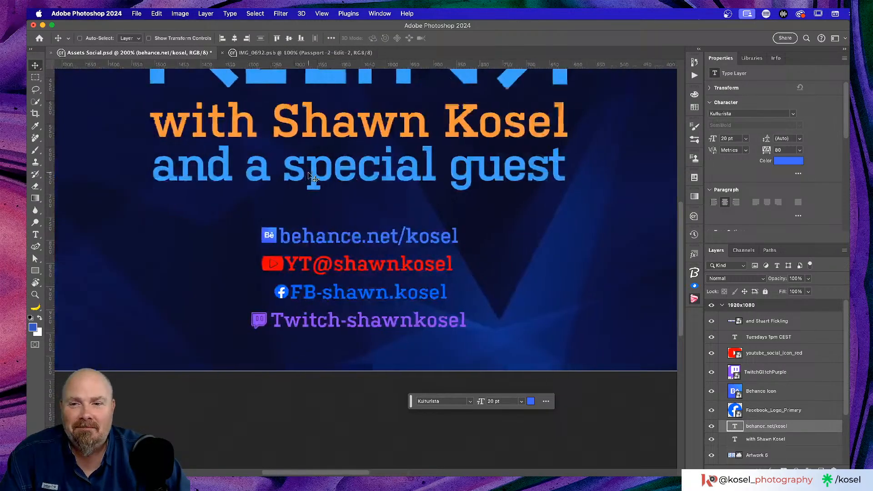
{"action": "scroll", "coordinate": [318, 182], "scroll_direction": "left", "scroll_amount": 10}
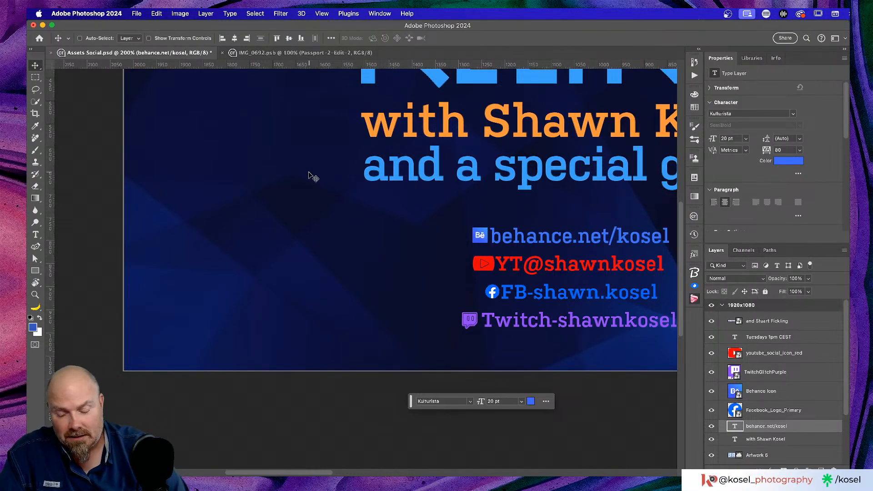
{"action": "scroll", "coordinate": [316, 171], "scroll_direction": "down", "scroll_amount": 1}
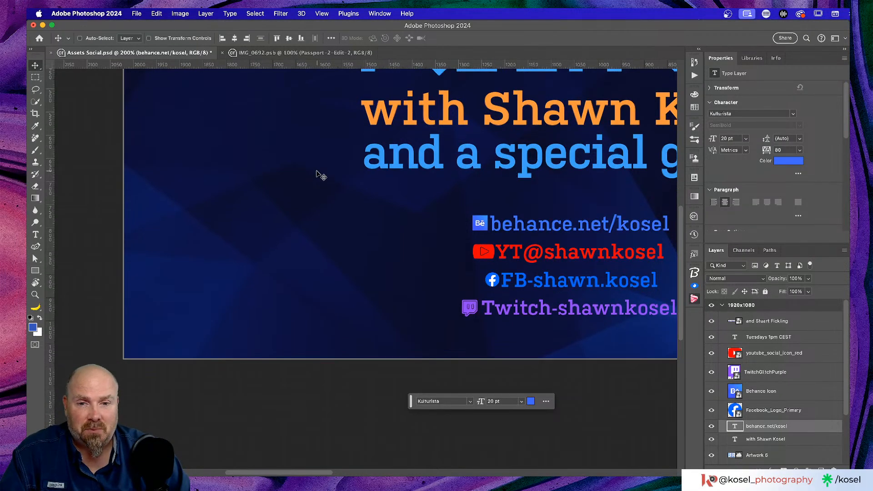
{"action": "scroll", "coordinate": [534, 234], "scroll_direction": "right", "scroll_amount": 2}
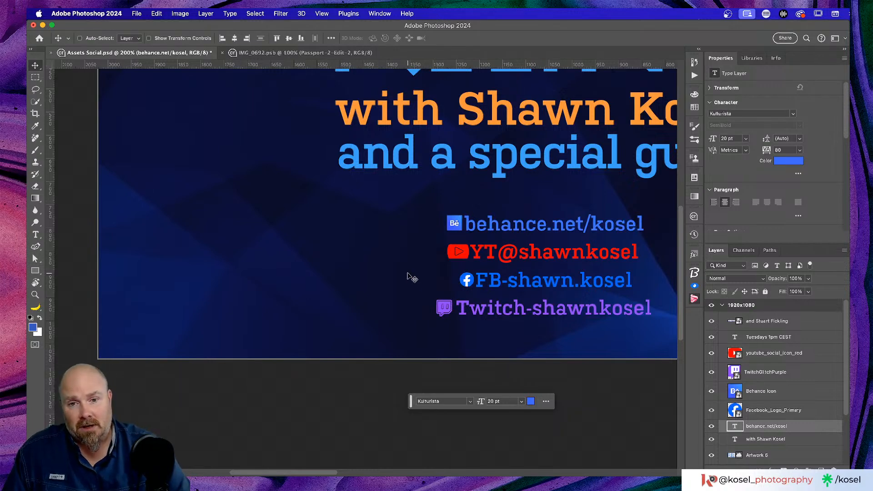
{"action": "scroll", "coordinate": [412, 277], "scroll_direction": "right", "scroll_amount": 2}
{"action": "key", "text": "super+minus"}
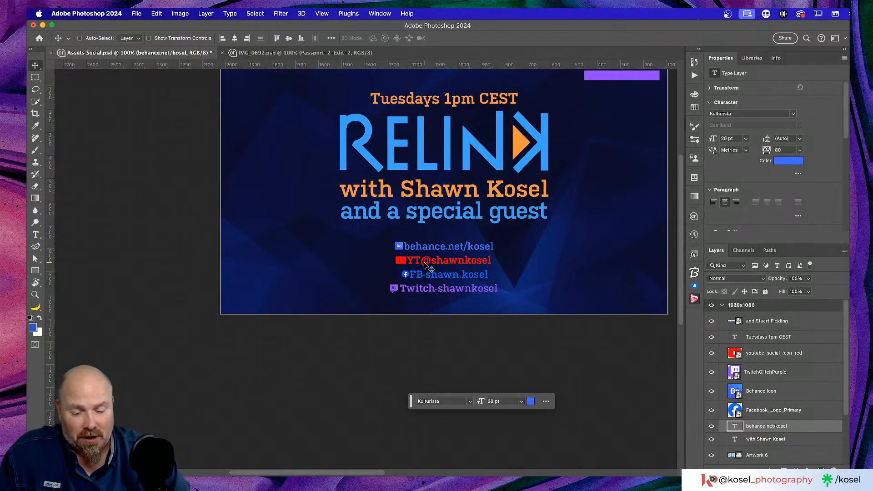
{"action": "scroll", "coordinate": [425, 265], "scroll_direction": "right", "scroll_amount": 10}
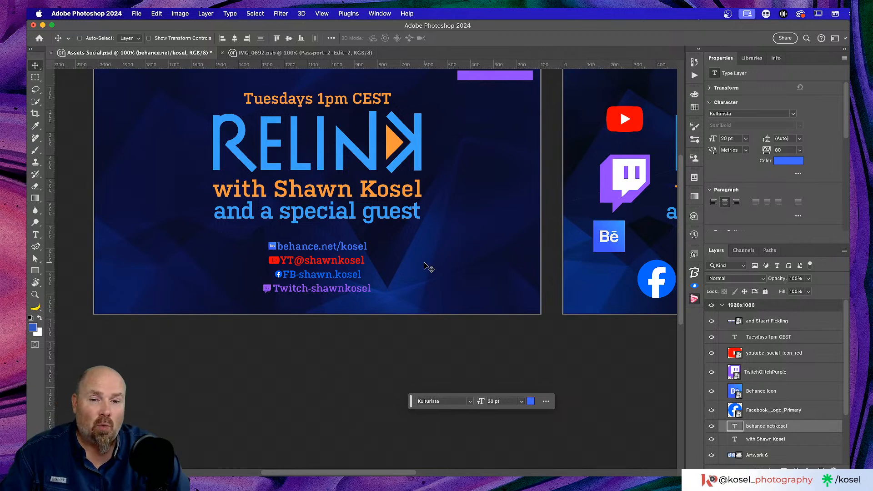
{"action": "scroll", "coordinate": [430, 268], "scroll_direction": "right", "scroll_amount": 20}
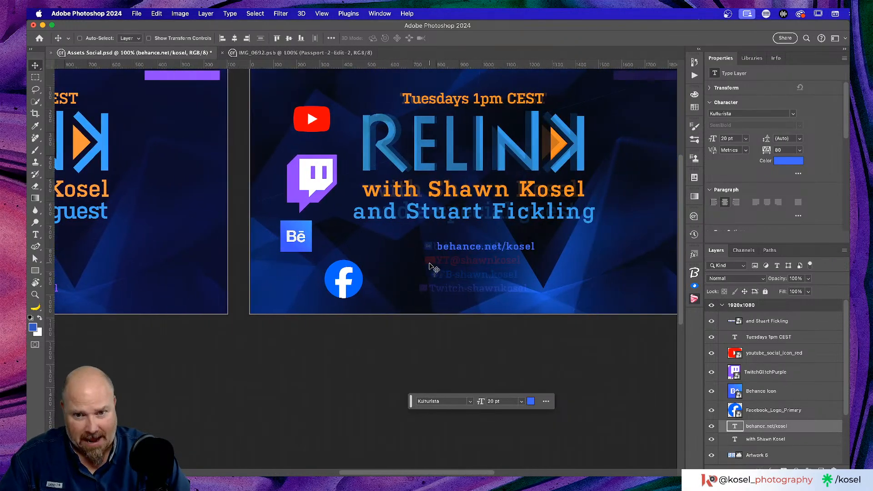
{"action": "scroll", "coordinate": [430, 266], "scroll_direction": "up", "scroll_amount": 3}
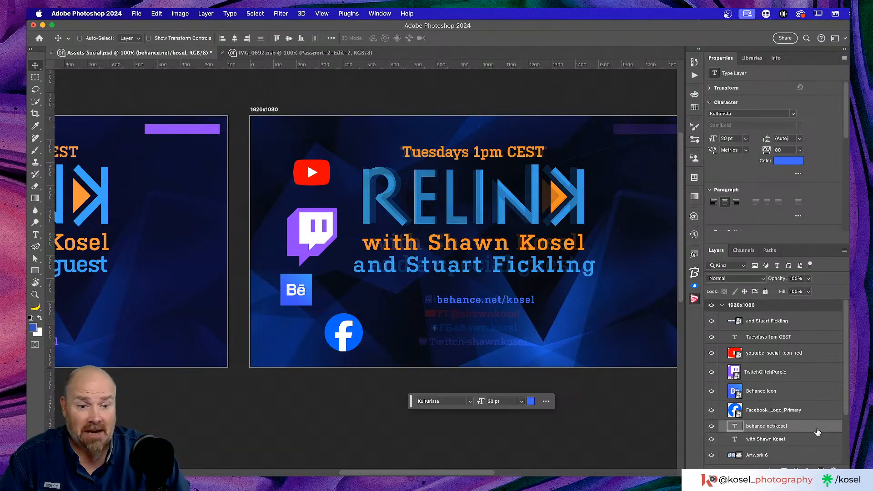
Stack the behance.net/kosel layer above Behance Icon and centre the text horizontally
{"action": "left_click_drag", "start_coordinate": [815, 430], "coordinate": [814, 390]}
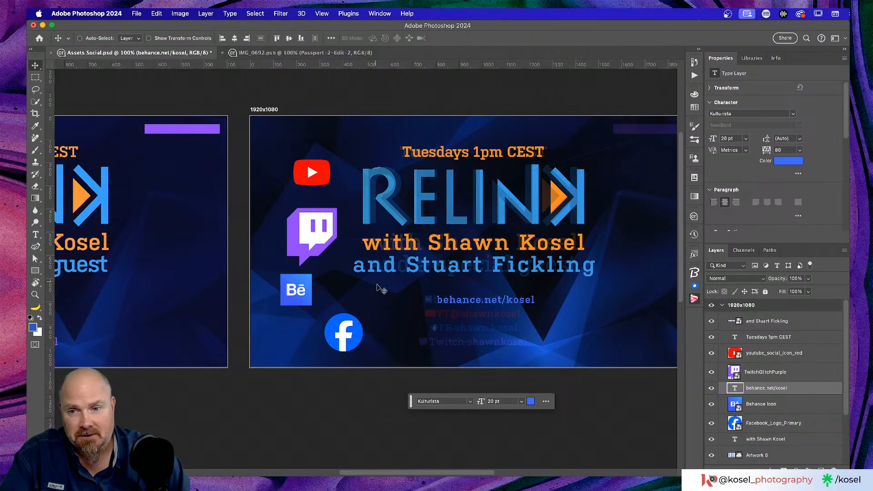
{"action": "key", "text": "super+equal"}
{"action": "key", "text": "super+equal"}
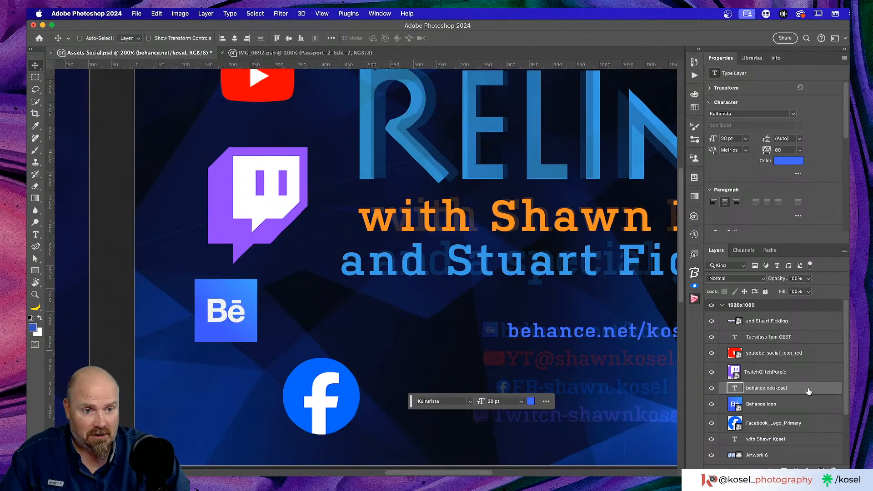
{"action": "left_click", "coordinate": [234, 39]}
{"action": "scroll", "coordinate": [445, 242], "scroll_direction": "right", "scroll_amount": 5}
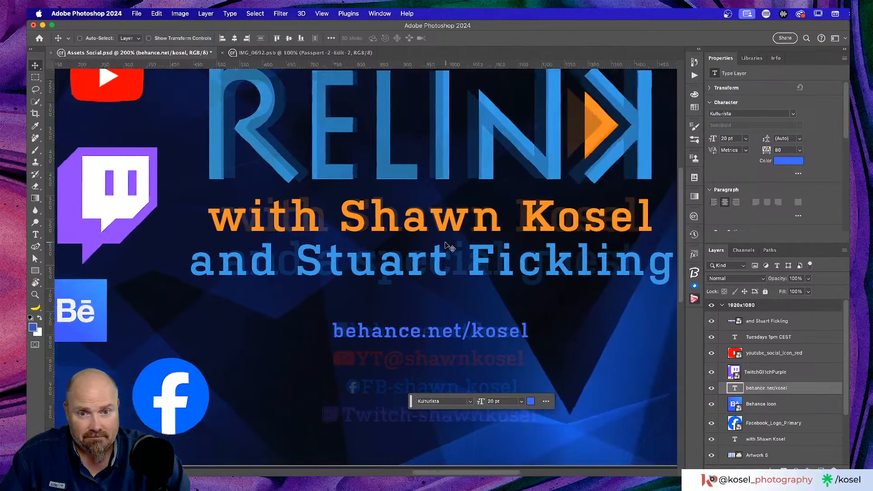
{"action": "scroll", "coordinate": [445, 242], "scroll_direction": "left", "scroll_amount": 5}
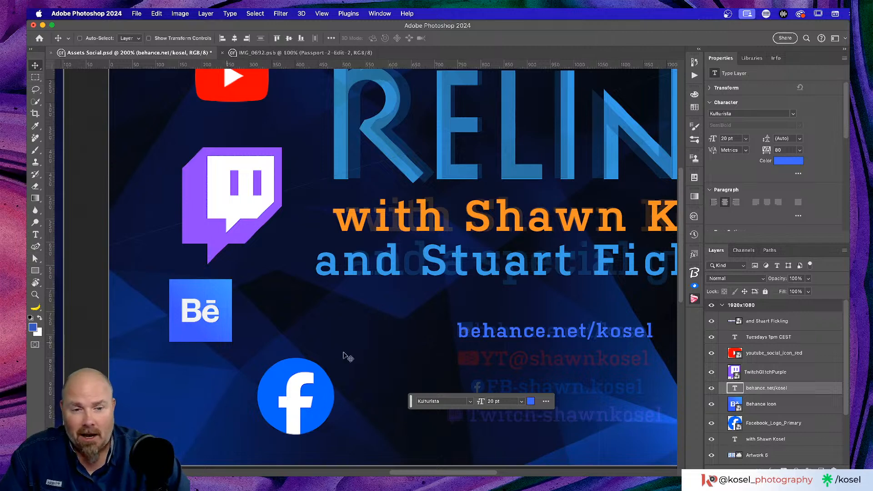
Scale the Behance icon to about 36 px and place it left of the behance.net/kosel line
{"action": "left_click", "coordinate": [788, 404]}
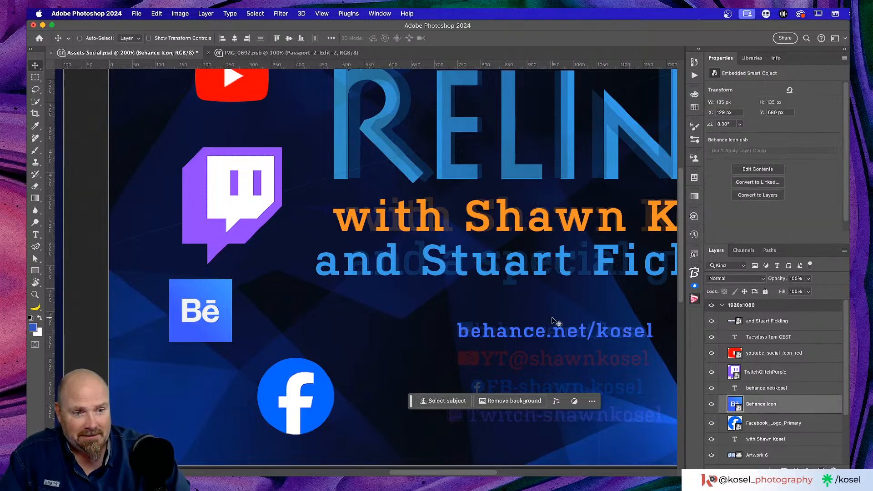
{"action": "key", "text": "super+t"}
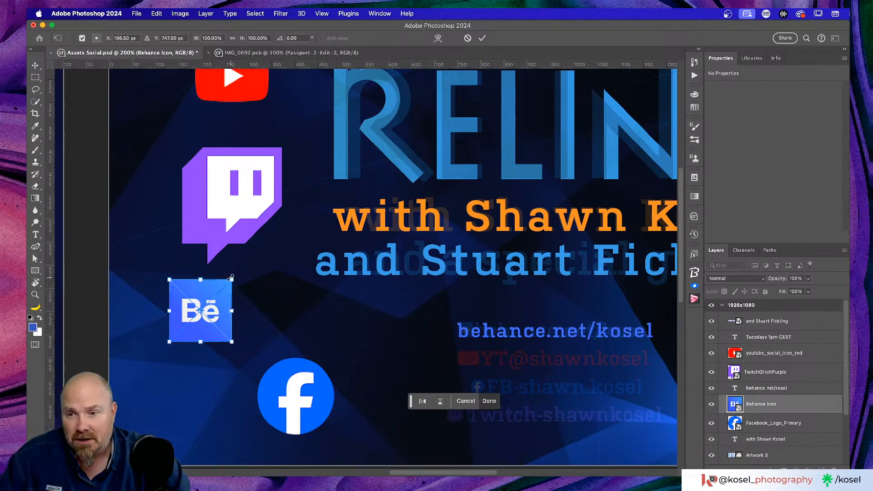
{"action": "left_click_drag", "start_coordinate": [232, 280], "coordinate": [436, 325]}
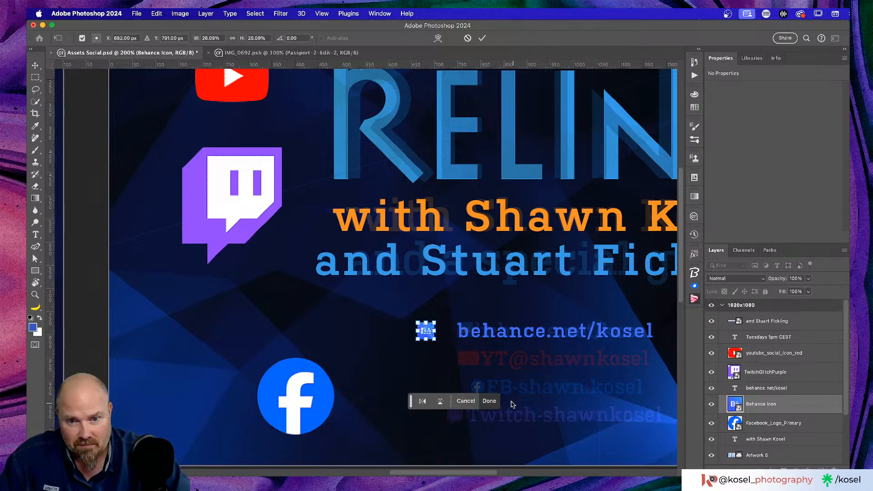
{"action": "left_click", "coordinate": [490, 401]}
{"action": "scroll", "coordinate": [214, 290], "scroll_direction": "up", "scroll_amount": 1}
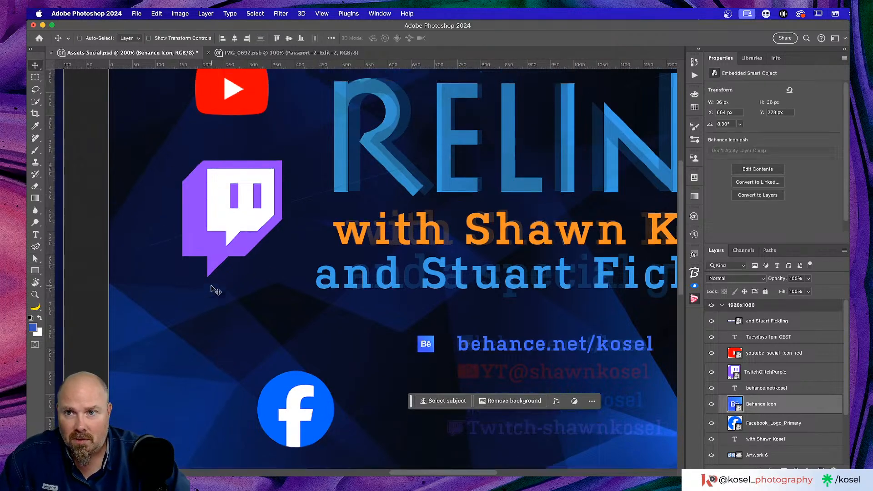
{"action": "scroll", "coordinate": [214, 290], "scroll_direction": "down", "scroll_amount": 3}
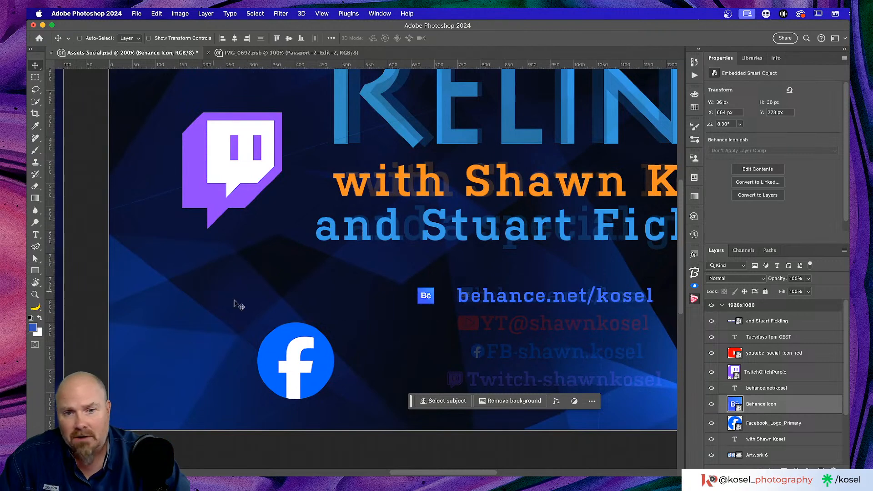
Scale the Twitch logo to about 35 px wide and place it beside the Twitch-shawnkosel line
{"action": "left_click", "coordinate": [790, 371]}
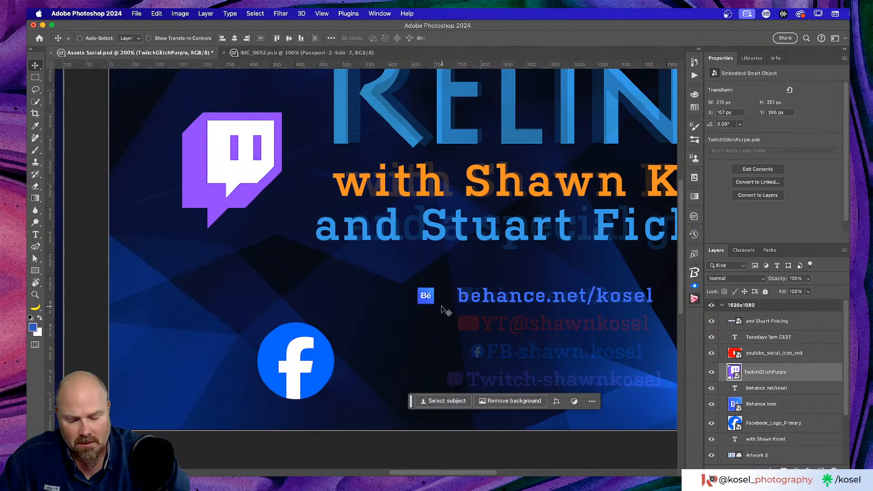
{"action": "key", "text": "super+t"}
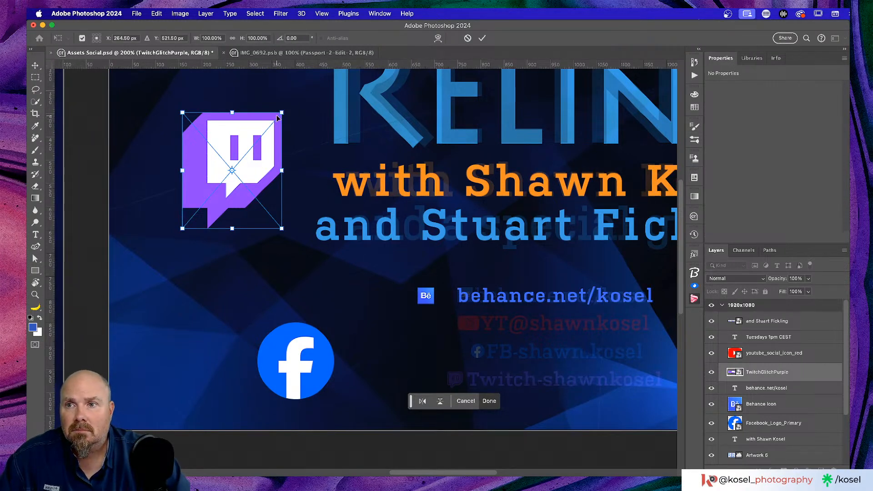
{"action": "left_click_drag", "start_coordinate": [276, 116], "coordinate": [241, 160]}
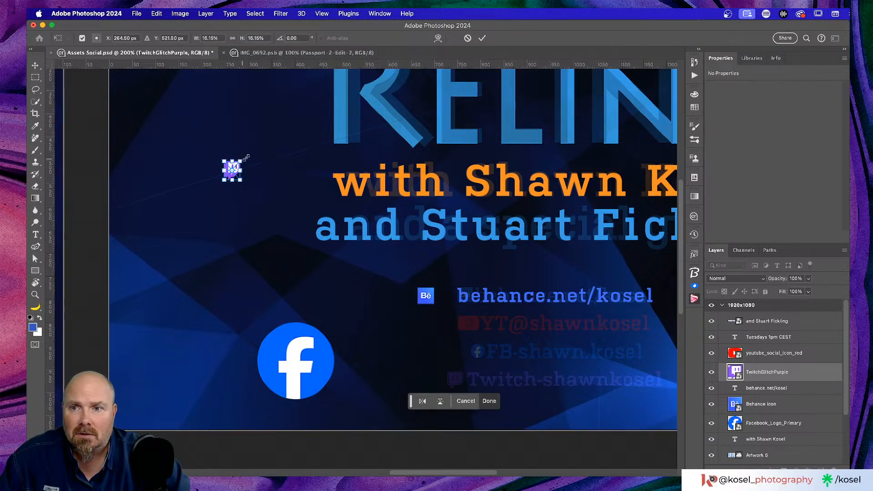
{"action": "left_click", "coordinate": [482, 38]}
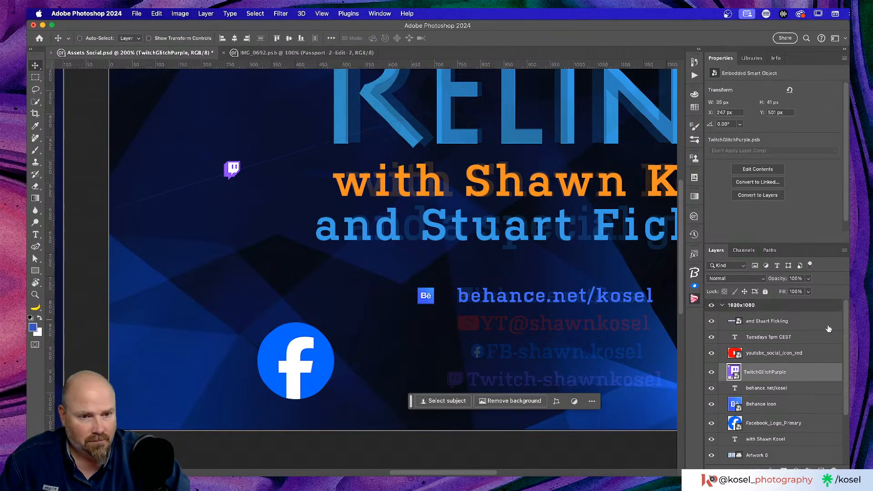
{"action": "left_click_drag", "start_coordinate": [230, 182], "coordinate": [429, 382]}
{"action": "scroll", "coordinate": [311, 298], "scroll_direction": "right", "scroll_amount": 3}
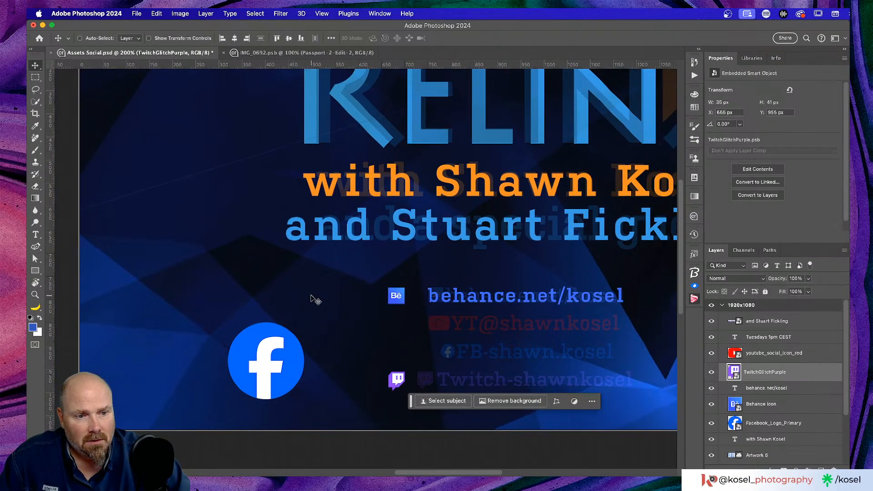
{"action": "scroll", "coordinate": [317, 300], "scroll_direction": "down", "scroll_amount": 2}
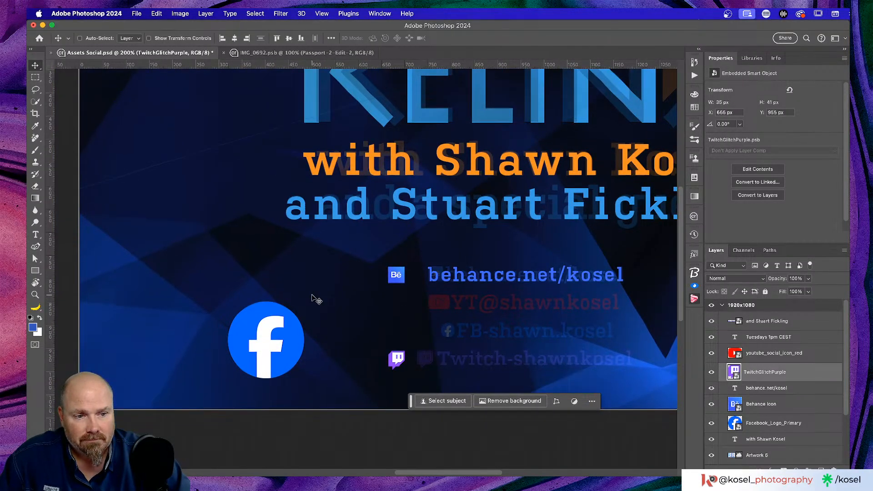
Scale the Facebook logo to 35×35 px at the artboard's left edge, then switch to Finder
{"action": "left_click", "coordinate": [818, 428]}
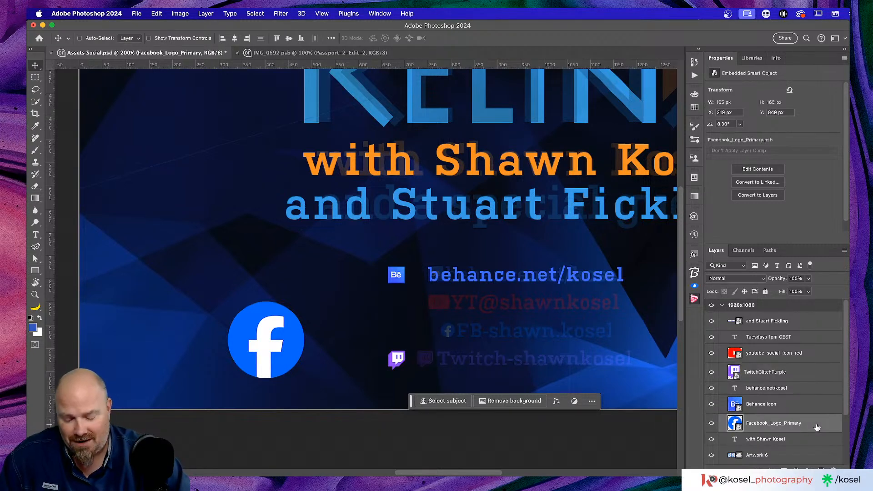
{"action": "key", "text": "super+t"}
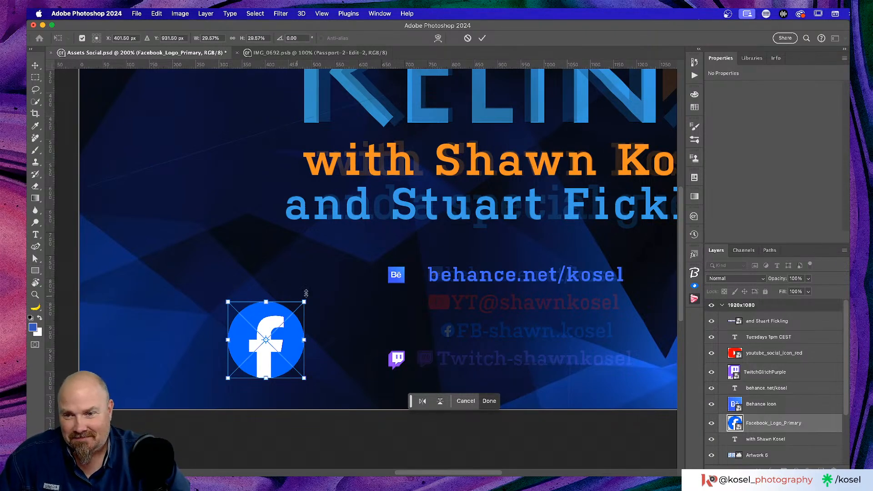
{"action": "left_click_drag", "start_coordinate": [304, 301], "coordinate": [278, 336]}
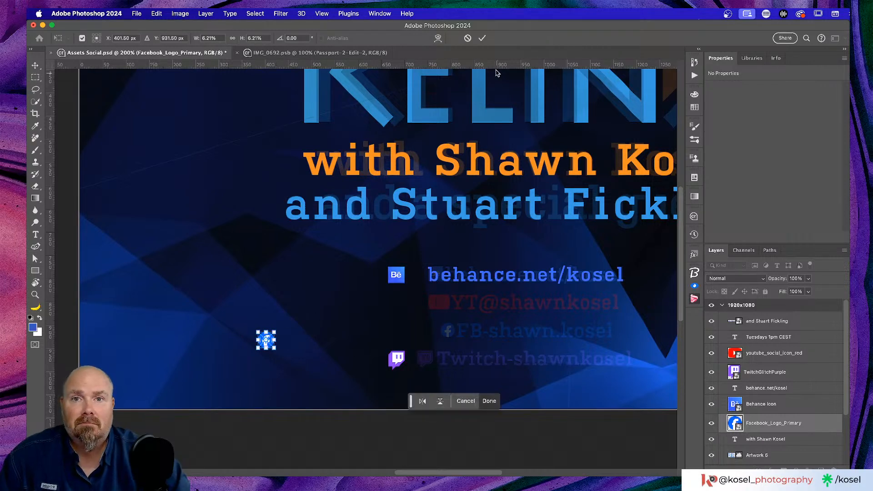
{"action": "left_click", "coordinate": [482, 38]}
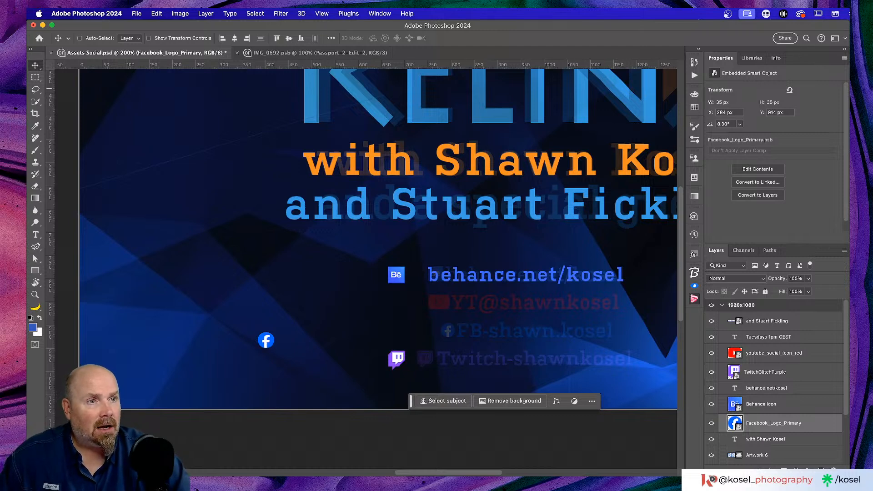
{"action": "key", "text": "super+Tab"}
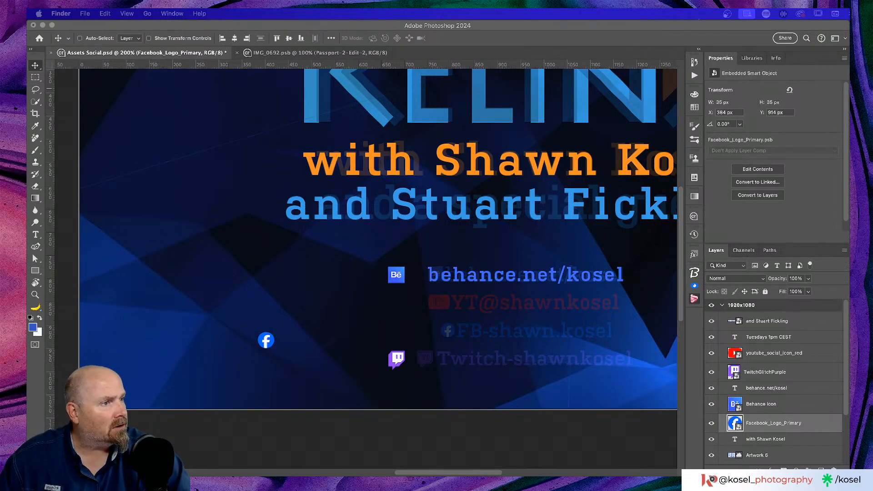
{"action": "left_click_drag", "start_coordinate": [848, 182], "coordinate": [457, 110]}
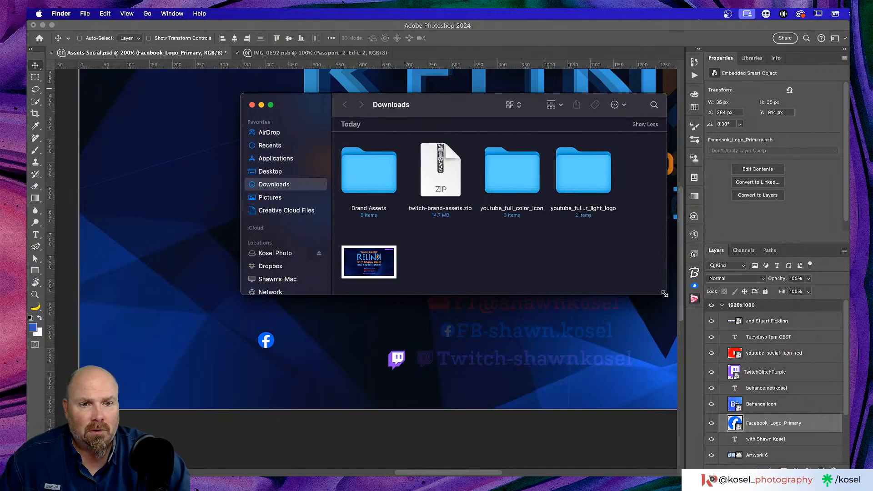
{"action": "left_click_drag", "start_coordinate": [665, 294], "coordinate": [793, 425]}
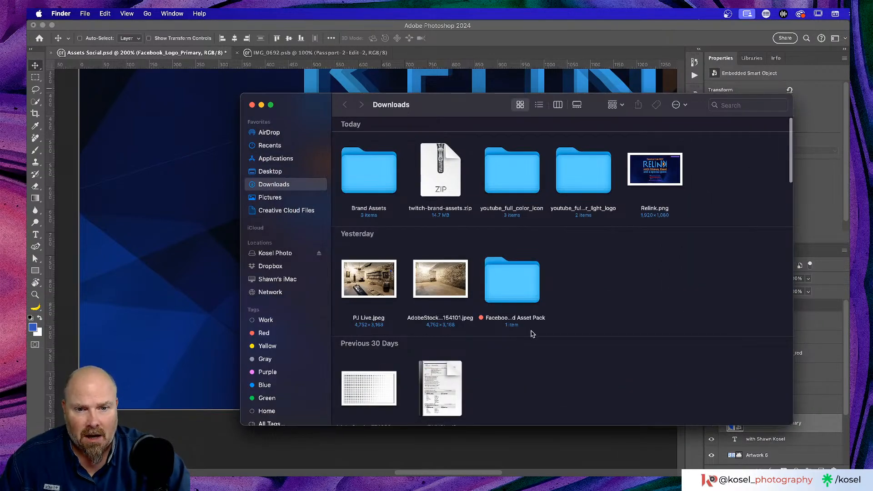
{"action": "scroll", "coordinate": [530, 328], "scroll_direction": "down", "scroll_amount": 5}
{"action": "scroll", "coordinate": [523, 314], "scroll_direction": "up", "scroll_amount": 4}
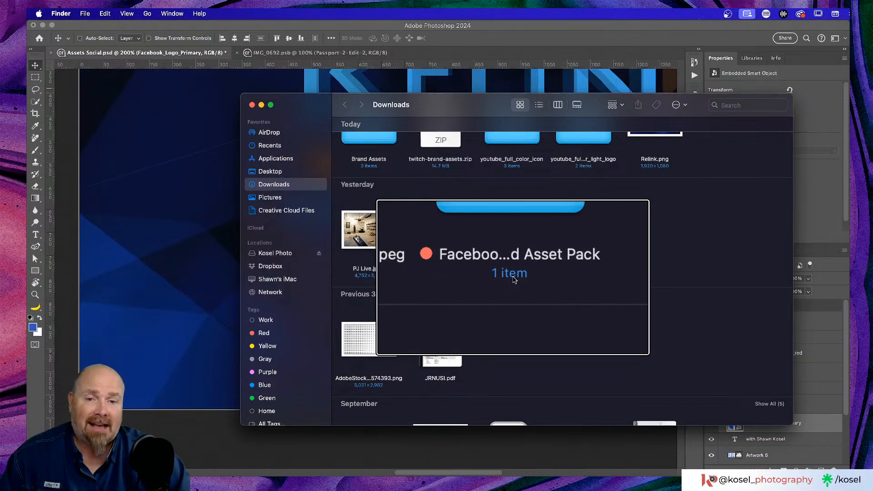
{"action": "double_click", "coordinate": [514, 234]}
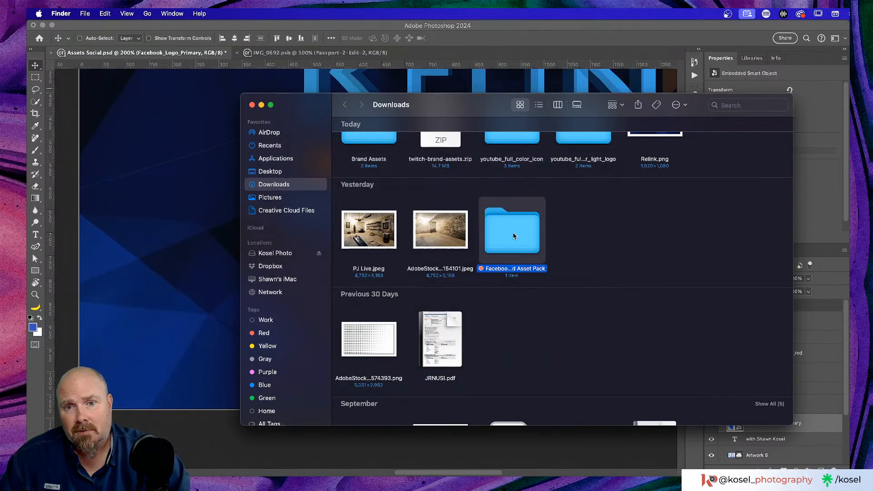
{"action": "double_click", "coordinate": [363, 153]}
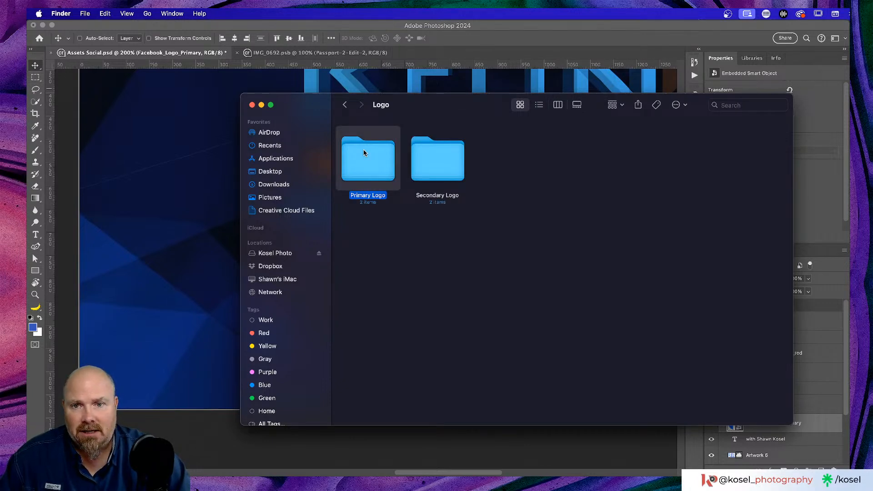
{"action": "double_click", "coordinate": [369, 162]}
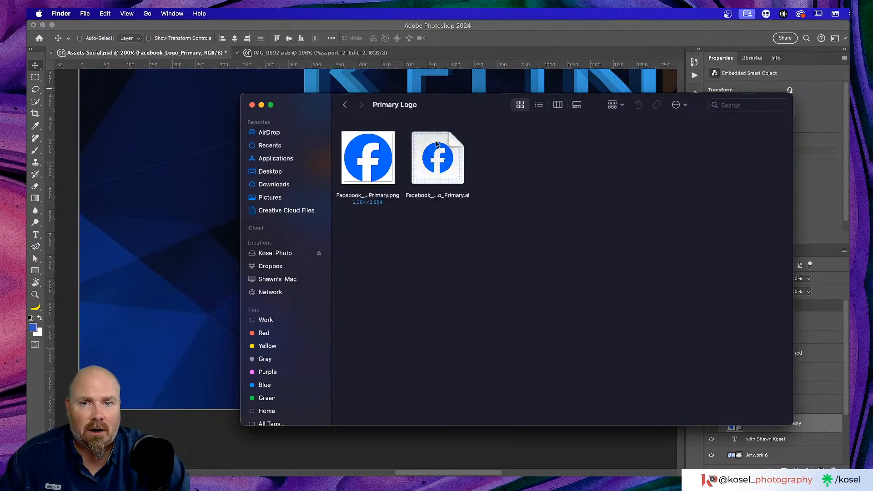
{"action": "left_click", "coordinate": [345, 105]}
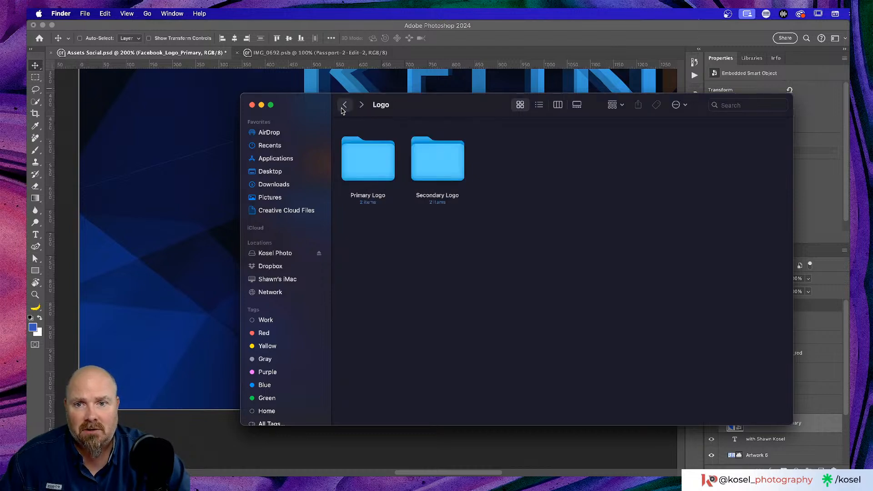
{"action": "left_click", "coordinate": [460, 177]}
{"action": "double_click", "coordinate": [459, 177]}
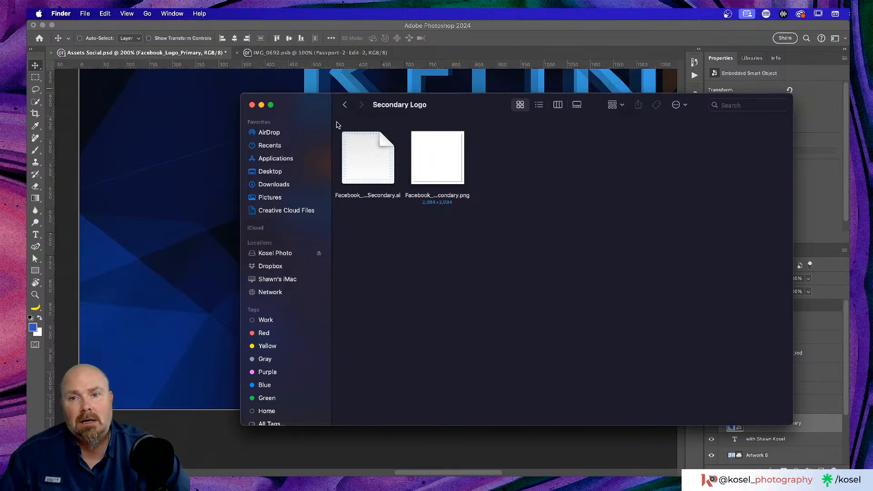
{"action": "left_click", "coordinate": [251, 105]}
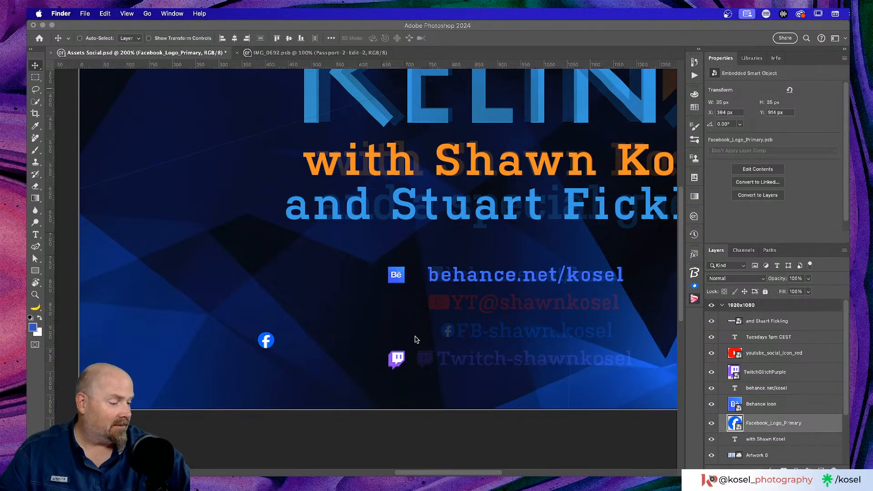
Scale the red YouTube icon down to about 49×35 px
{"action": "scroll", "coordinate": [402, 239], "scroll_direction": "right", "scroll_amount": 3}
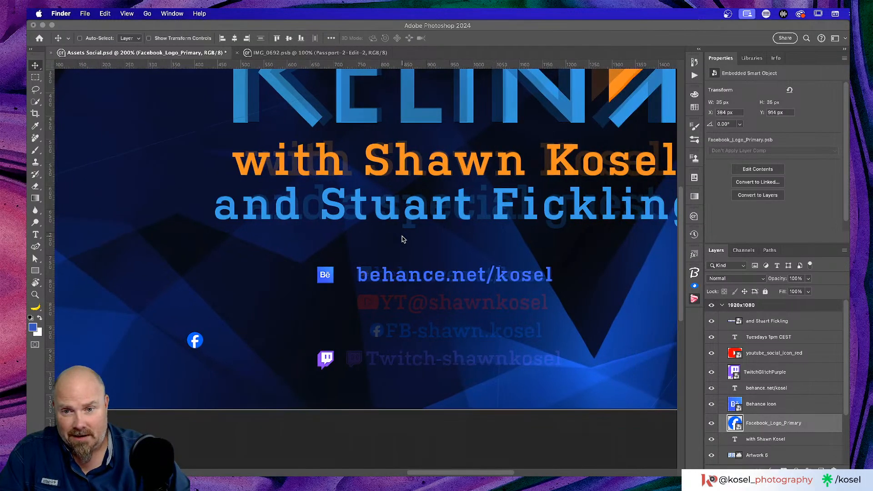
{"action": "scroll", "coordinate": [402, 239], "scroll_direction": "down", "scroll_amount": 1}
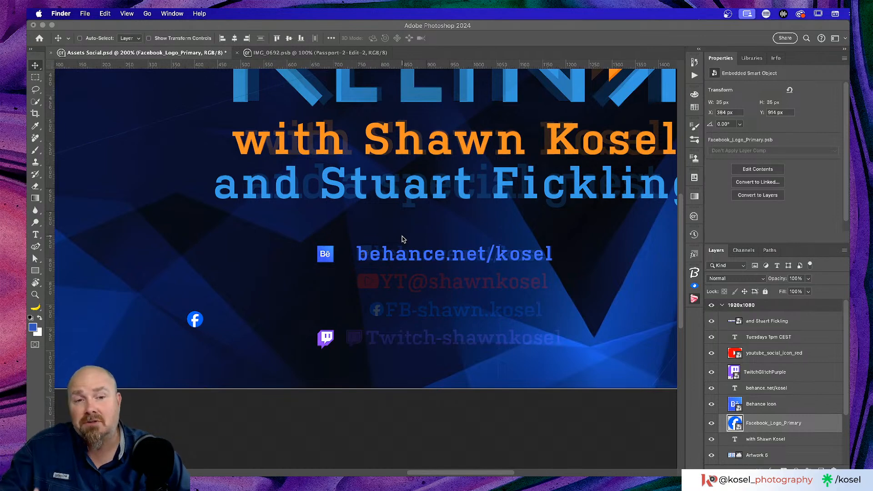
{"action": "scroll", "coordinate": [448, 285], "scroll_direction": "up", "scroll_amount": 8}
{"action": "scroll", "coordinate": [448, 285], "scroll_direction": "left", "scroll_amount": 8}
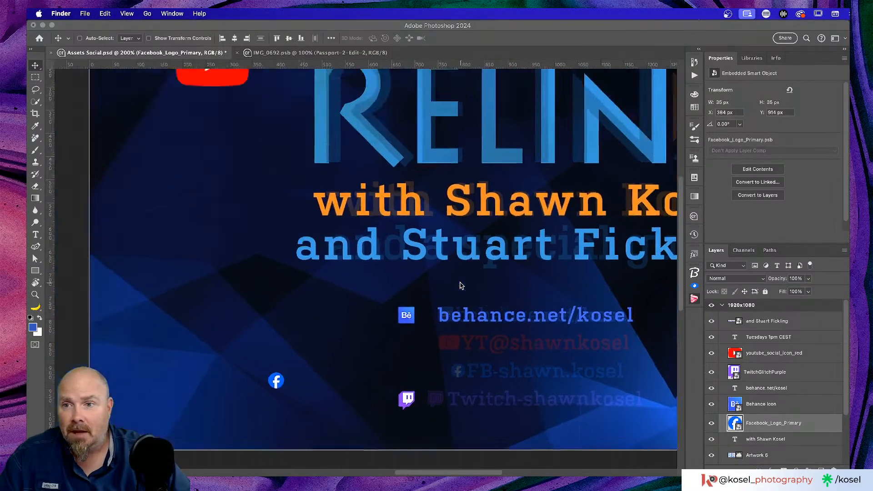
{"action": "left_click", "coordinate": [815, 358]}
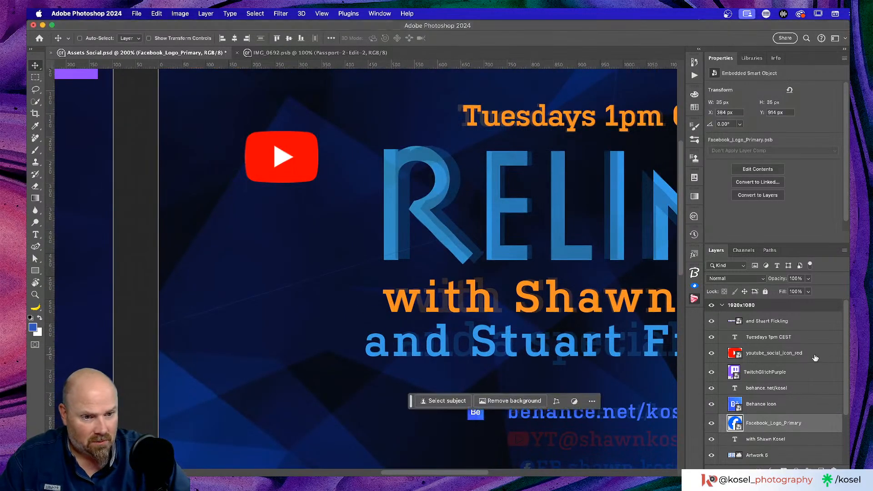
{"action": "left_click", "coordinate": [823, 354]}
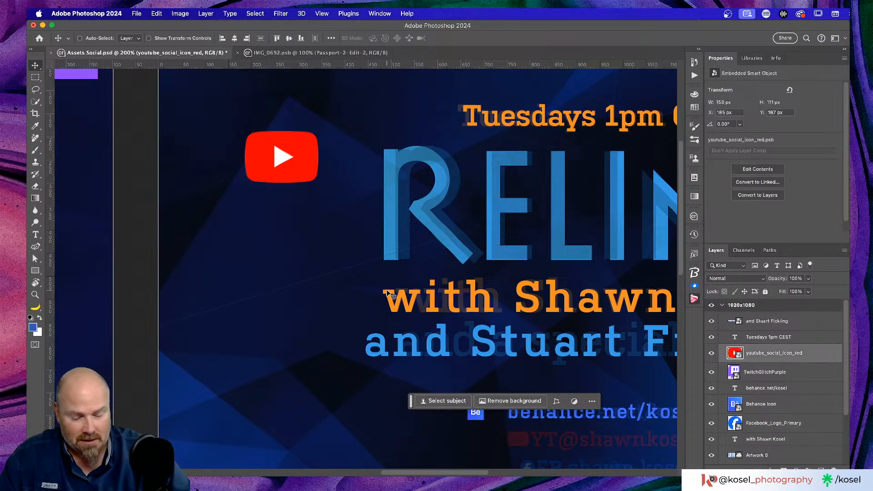
{"action": "key", "text": "super+t"}
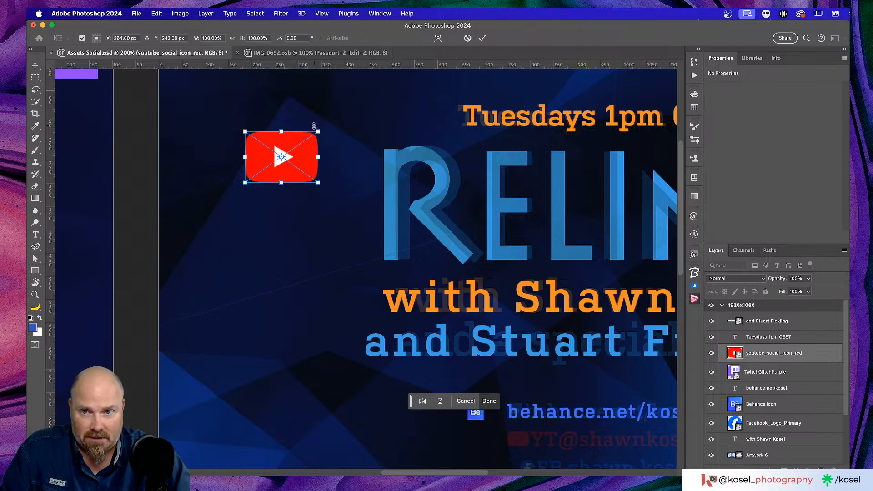
{"action": "left_click_drag", "start_coordinate": [319, 133], "coordinate": [272, 170]}
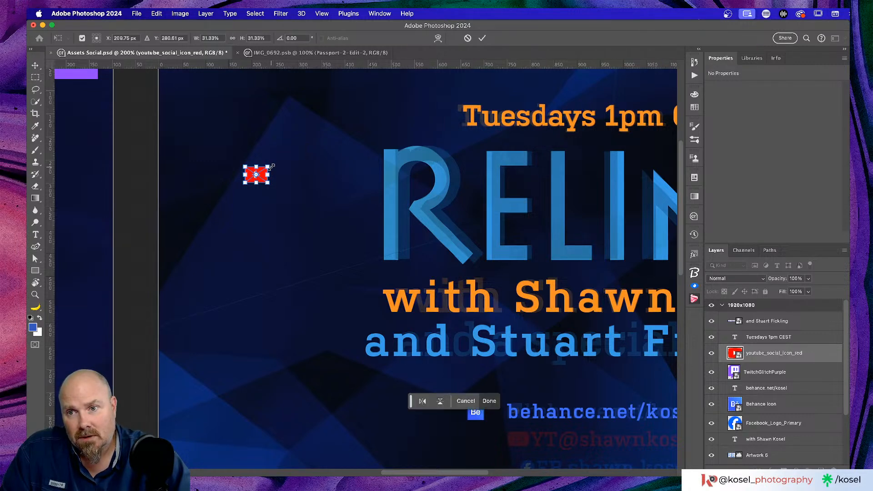
{"action": "left_click", "coordinate": [482, 37]}
Move the YouTube icon below the Behance icon, beside the YT@shawnkosel line
{"action": "scroll", "coordinate": [266, 167], "scroll_direction": "down", "scroll_amount": 3}
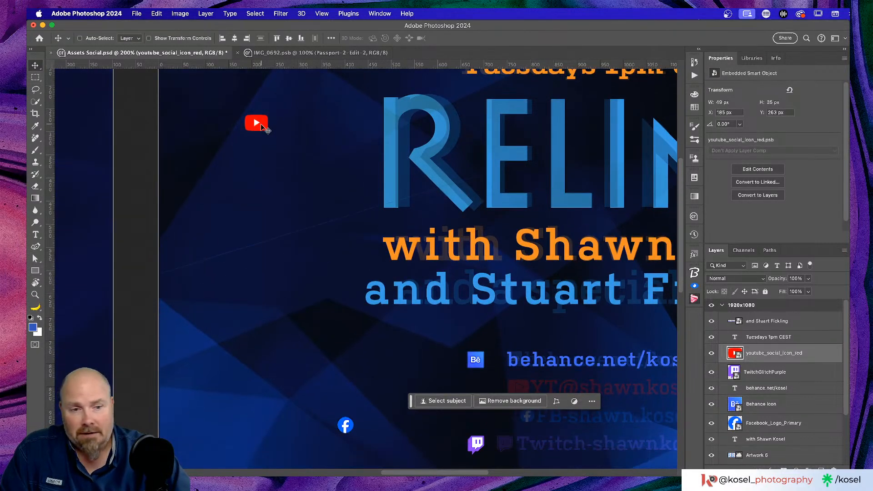
{"action": "left_click_drag", "start_coordinate": [260, 124], "coordinate": [476, 391]}
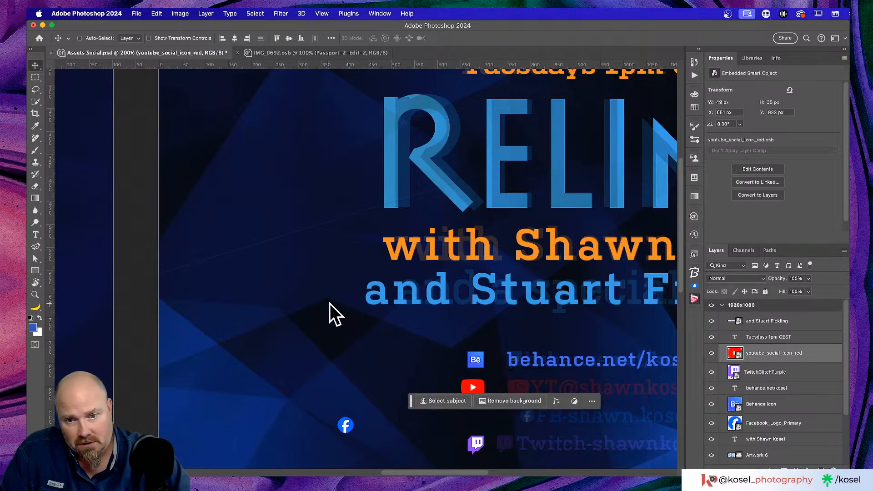
{"action": "scroll", "coordinate": [332, 306], "scroll_direction": "down", "scroll_amount": 5}
{"action": "scroll", "coordinate": [331, 304], "scroll_direction": "right", "scroll_amount": 8}
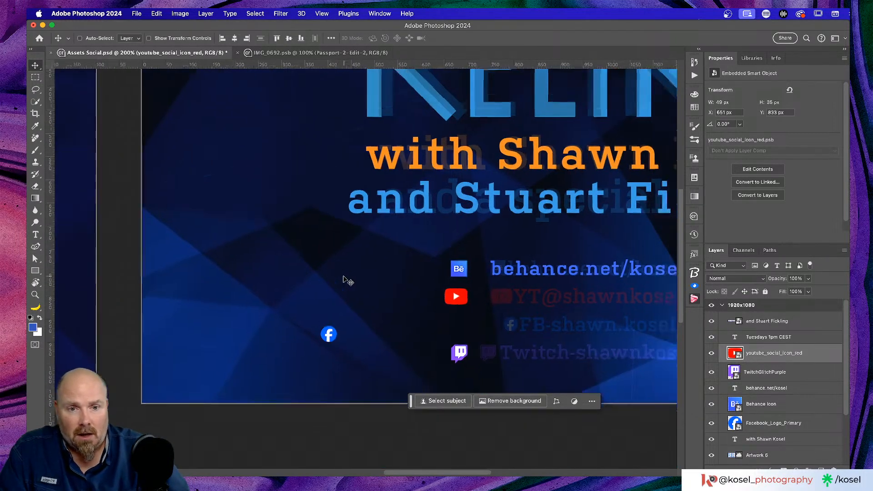
{"action": "scroll", "coordinate": [429, 254], "scroll_direction": "left", "scroll_amount": 2}
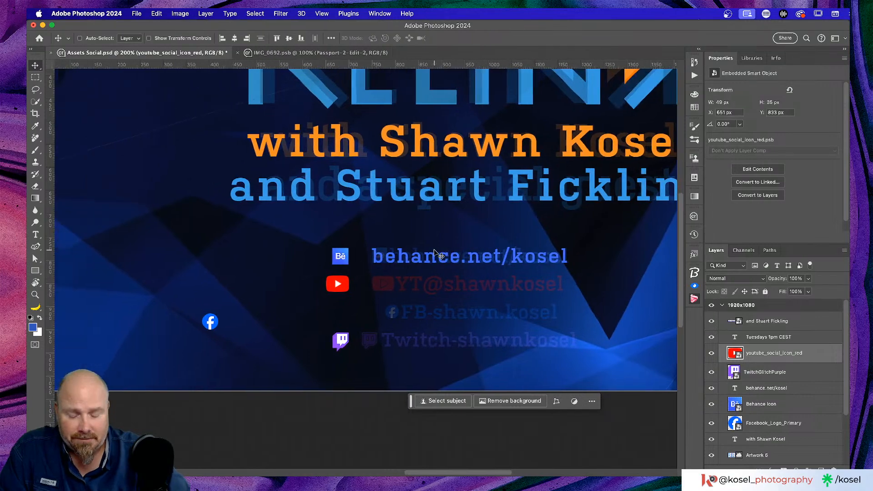
{"action": "scroll", "coordinate": [434, 250], "scroll_direction": "up", "scroll_amount": 2}
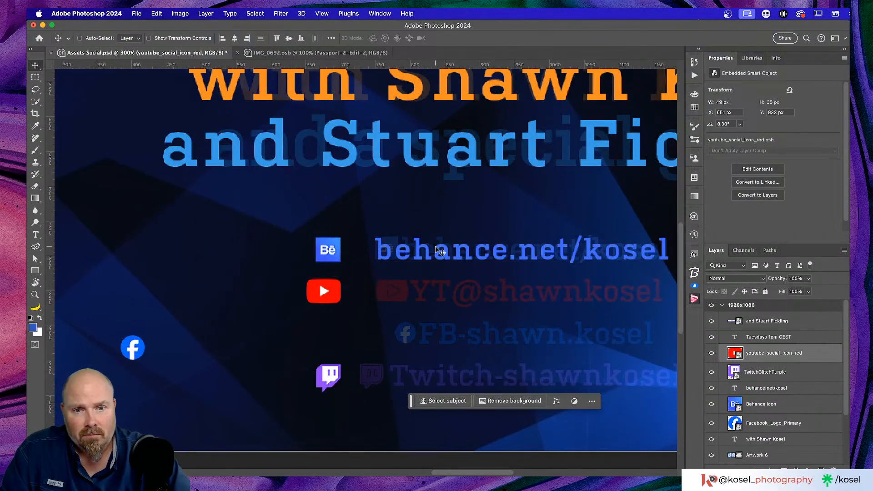
{"action": "scroll", "coordinate": [436, 250], "scroll_direction": "down", "scroll_amount": 3}
{"action": "scroll", "coordinate": [487, 150], "scroll_direction": "down", "scroll_amount": 1}
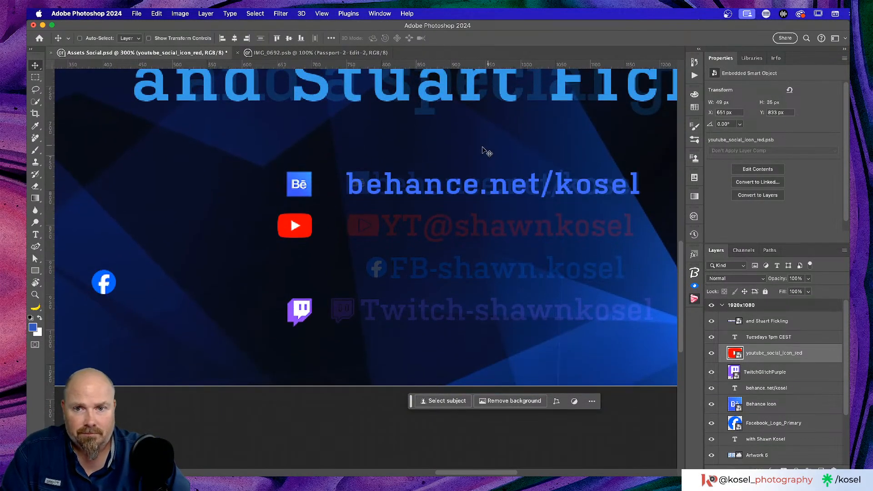
Duplicate the Behance link text above itself and retype the copy as 'TY@shawnkosel'
{"action": "key", "text": "super+minus"}
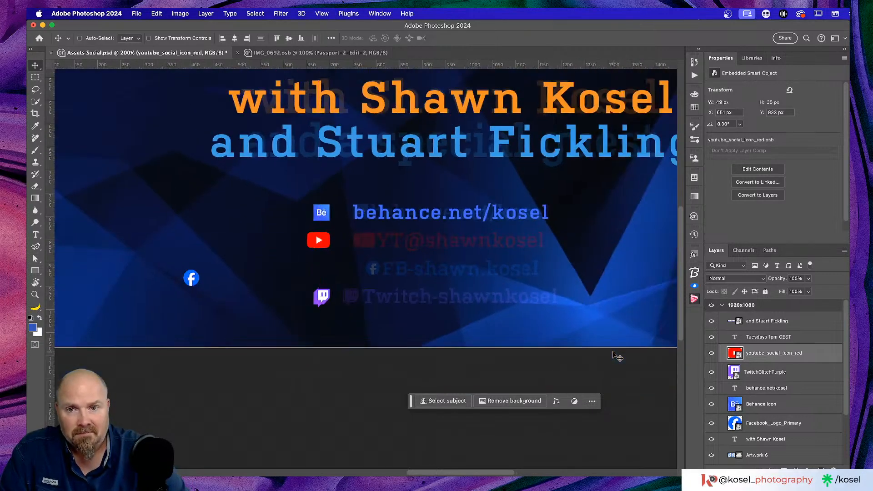
{"action": "left_click", "coordinate": [779, 410]}
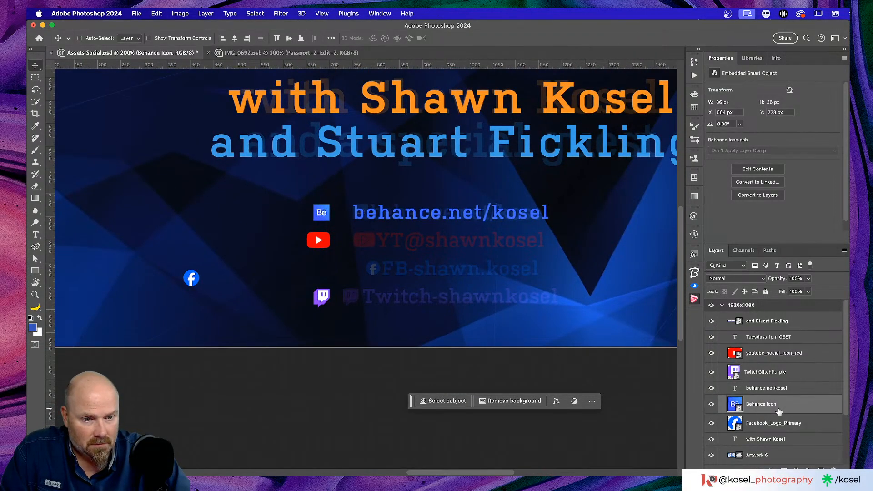
{"action": "left_click", "coordinate": [782, 392]}
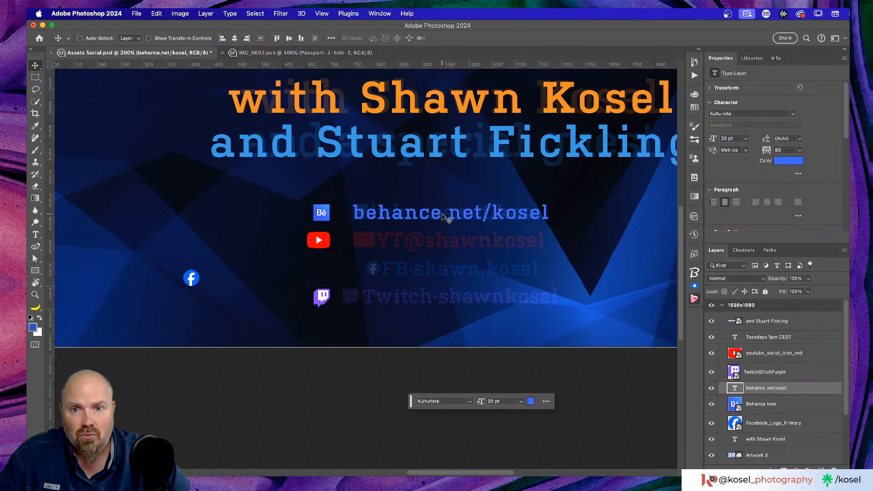
{"action": "left_click_drag", "start_coordinate": [441, 214], "coordinate": [439, 193]}
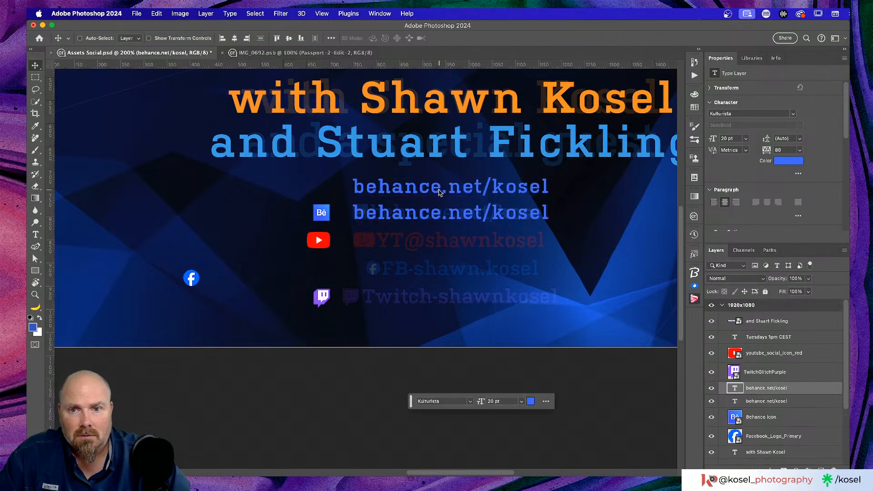
{"action": "key", "text": "t"}
{"action": "left_click", "coordinate": [435, 188]}
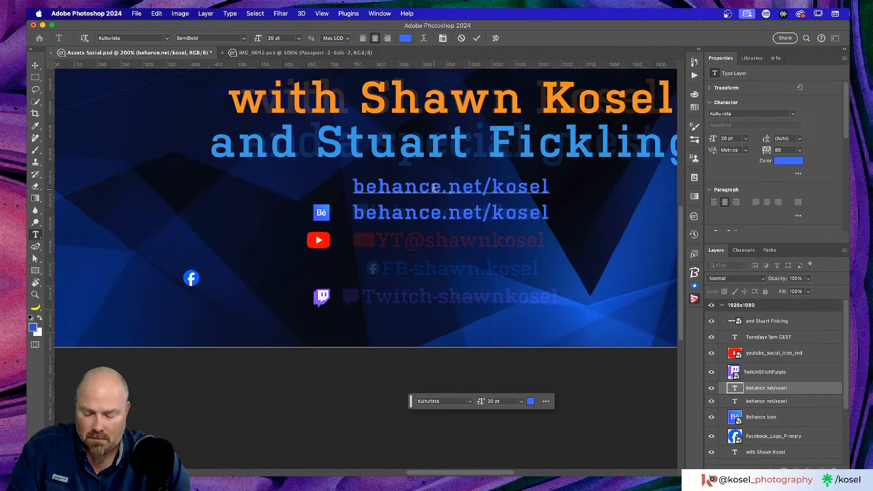
{"action": "key", "text": "super+a"}
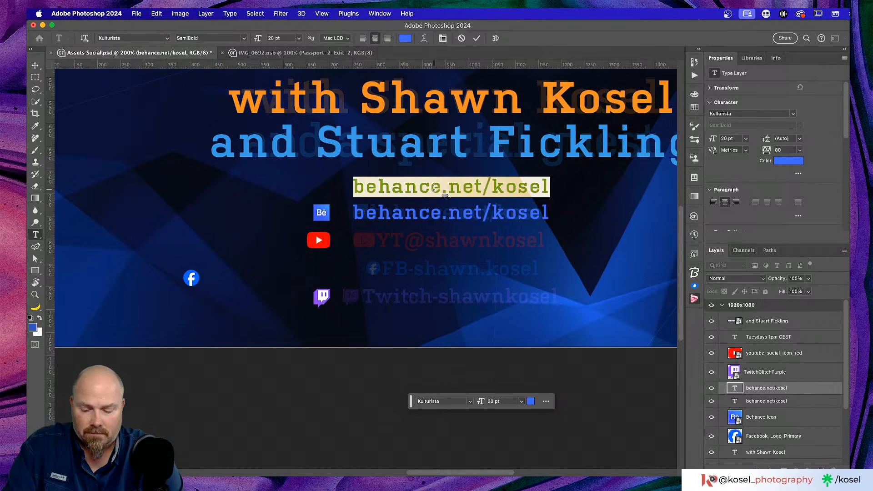
{"action": "type", "text": "TY"}
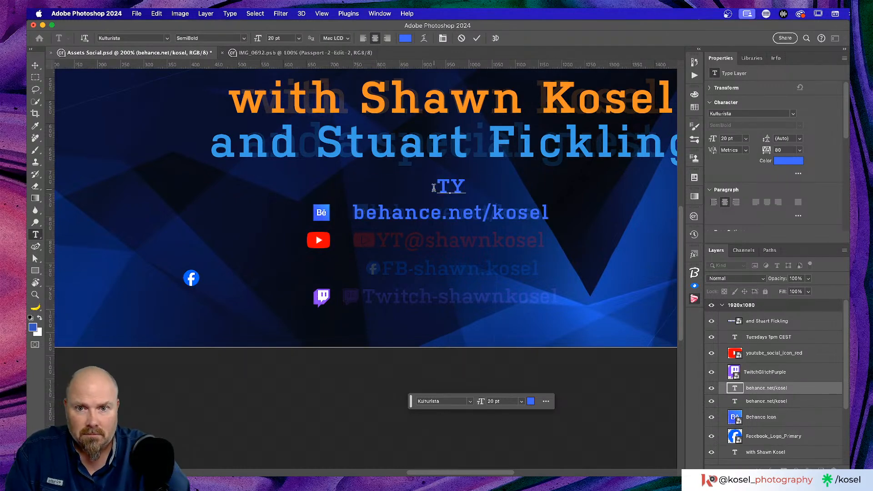
{"action": "type", "text": "@shawn"}
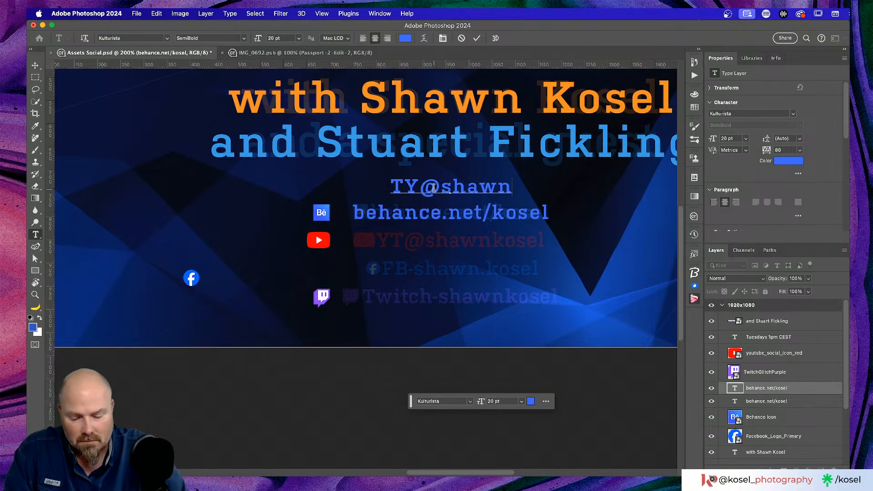
{"action": "type", "text": "kosel"}
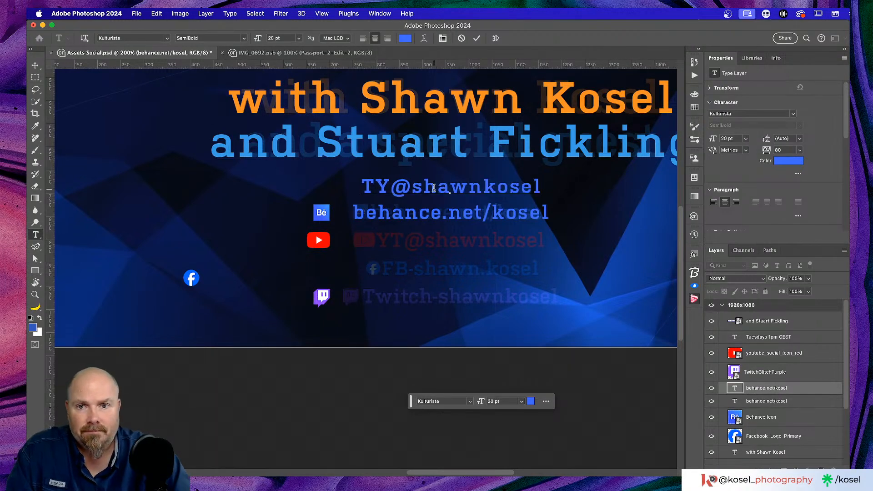
Colour 'TY@shawnkosel' with the YouTube icon's red, move it beside the icon, and duplicate it upward
{"action": "key", "text": "super+a"}
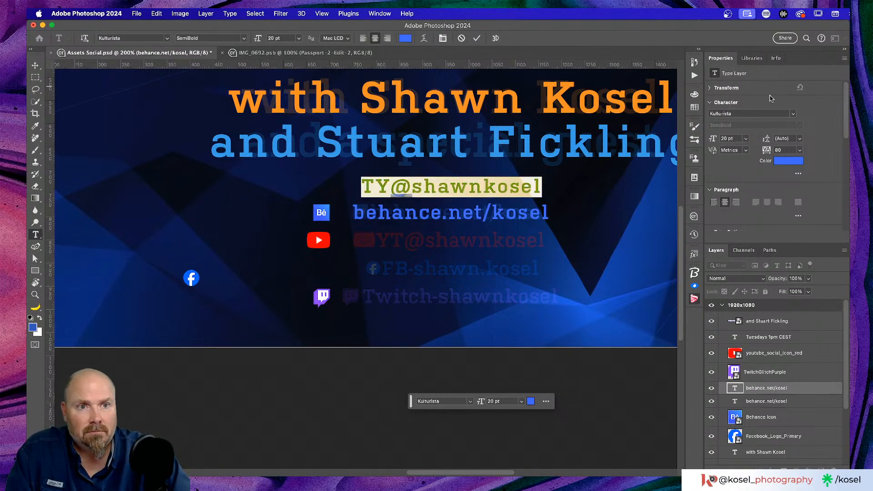
{"action": "left_click", "coordinate": [788, 161]}
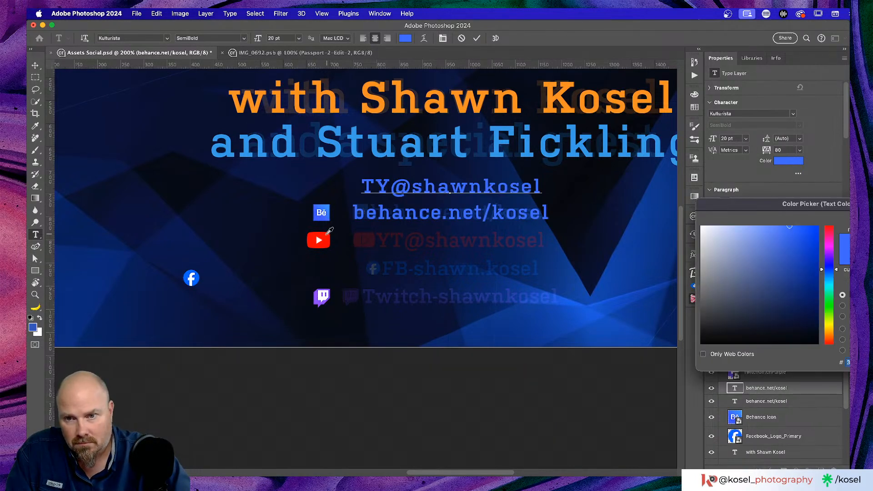
{"action": "left_click", "coordinate": [327, 234]}
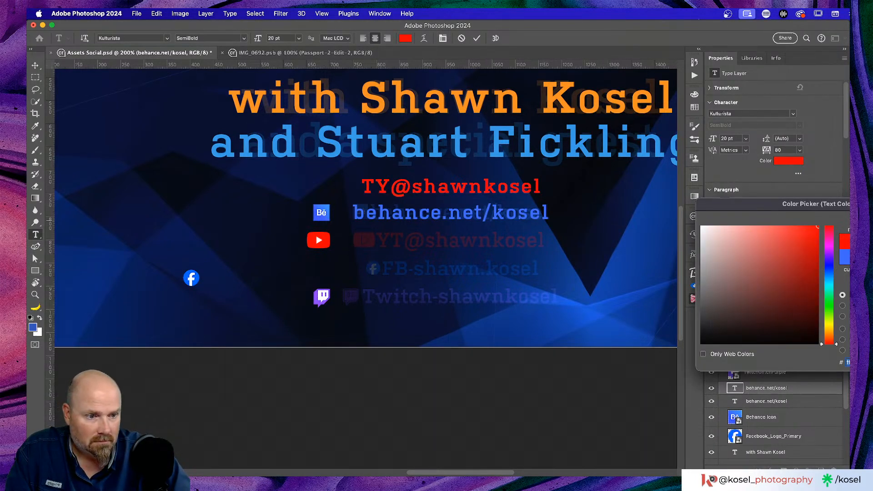
{"action": "key", "text": "Return"}
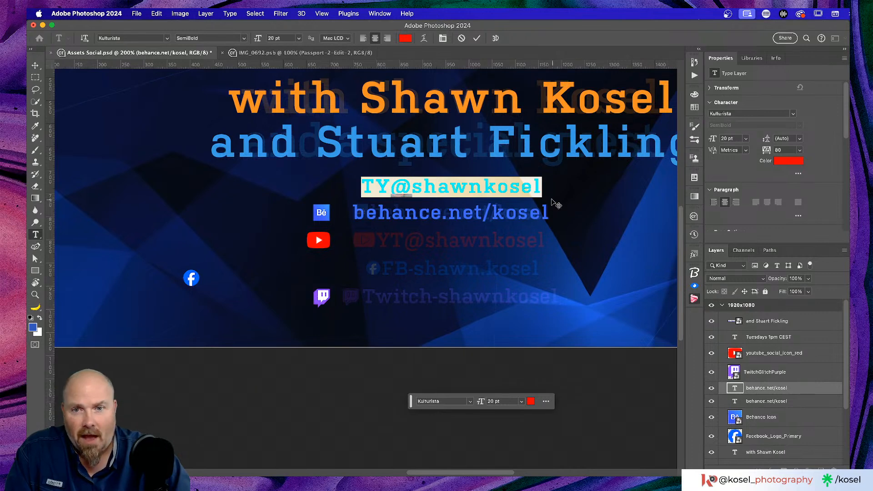
{"action": "left_click", "coordinate": [35, 65]}
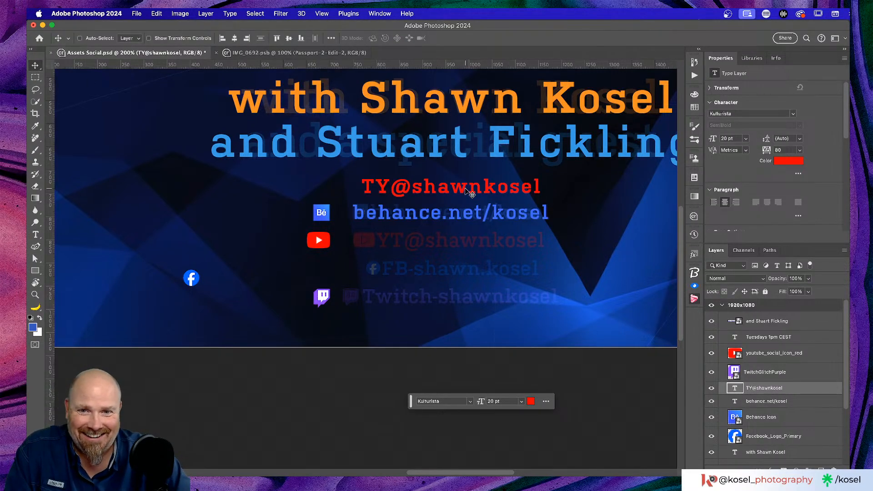
{"action": "left_click_drag", "start_coordinate": [463, 192], "coordinate": [455, 244]}
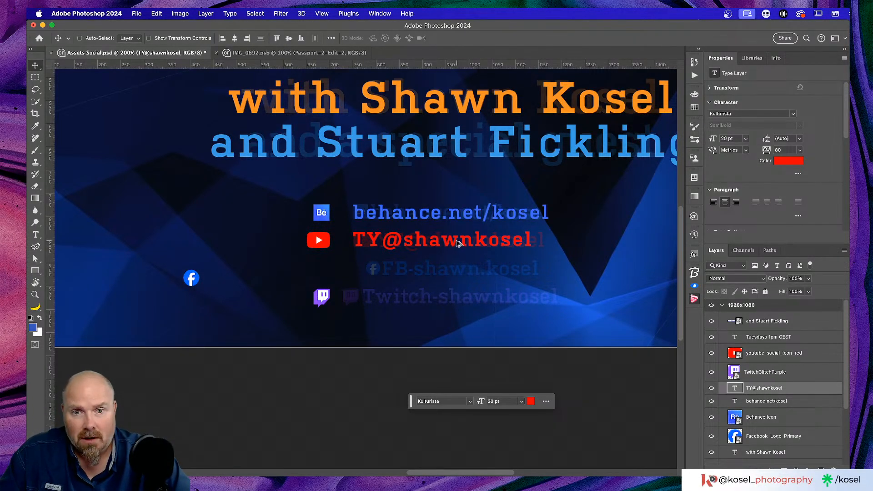
{"action": "left_click_drag", "start_coordinate": [453, 242], "coordinate": [464, 186]}
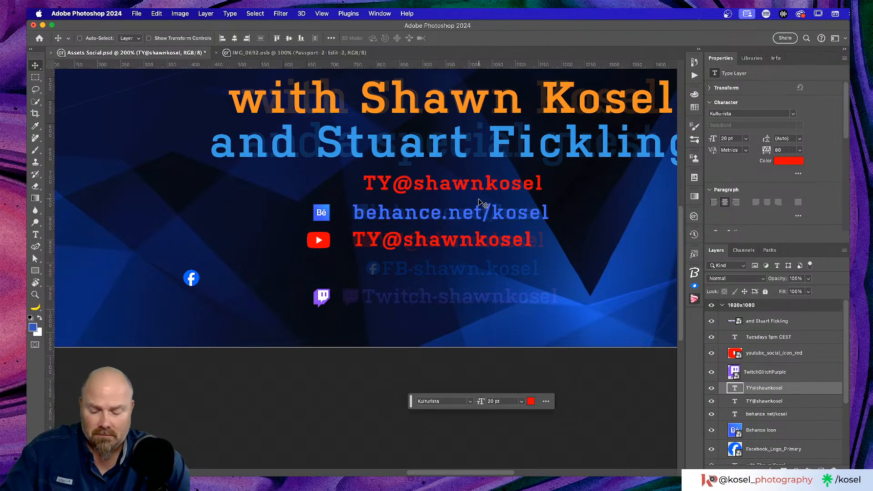
{"action": "key", "text": "t"}
{"action": "left_click", "coordinate": [452, 184]}
{"action": "key", "text": "super+a"}
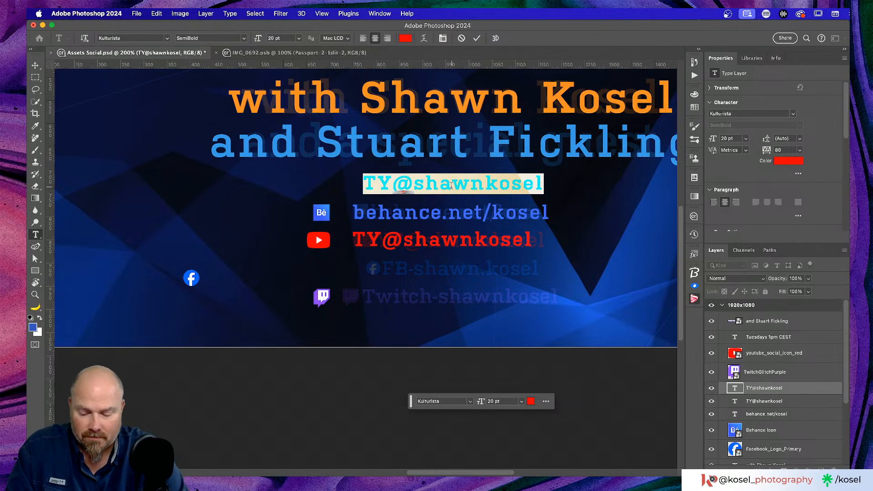
{"action": "type", "text": "FB"}
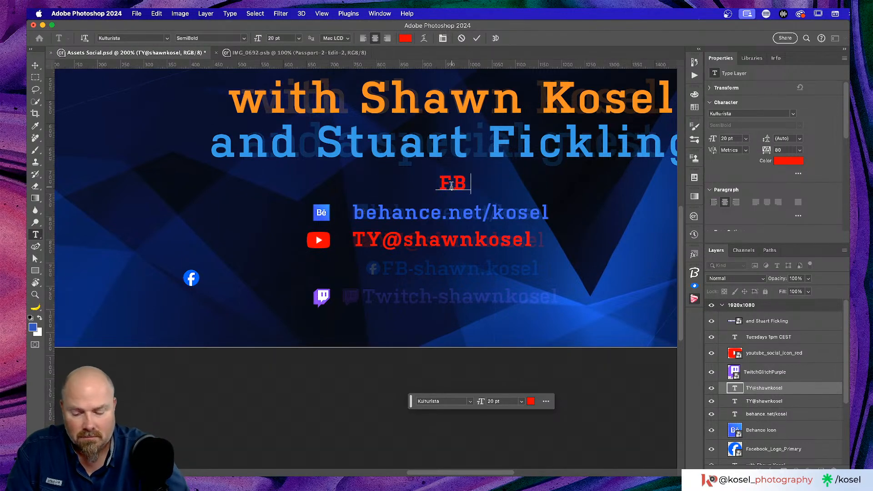
{"action": "type", "text": "-shawn"}
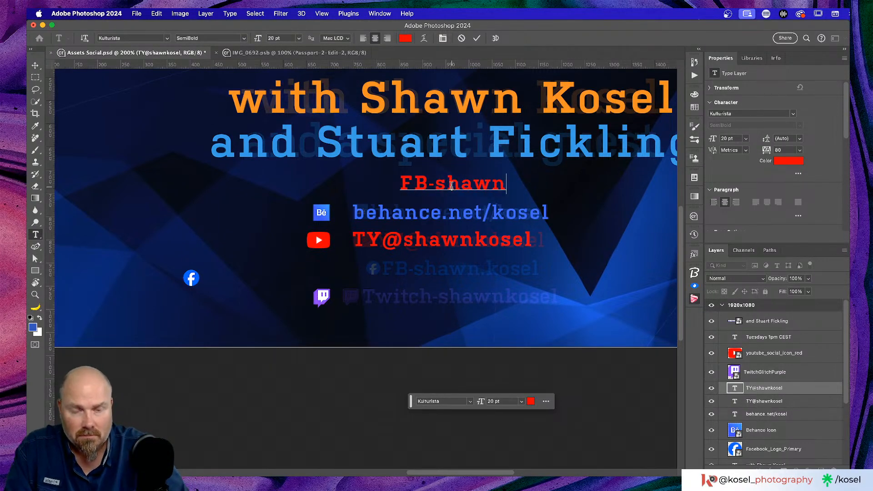
{"action": "type", "text": ".kosel"}
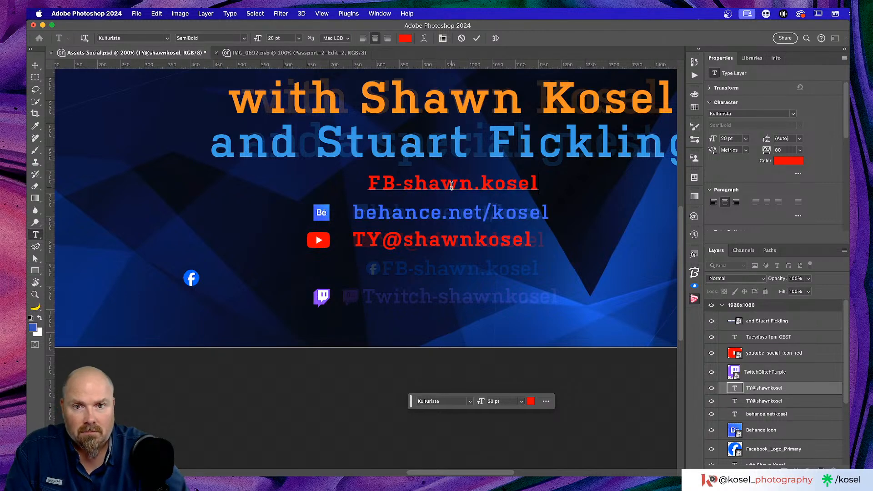
{"action": "key", "text": "super+a"}
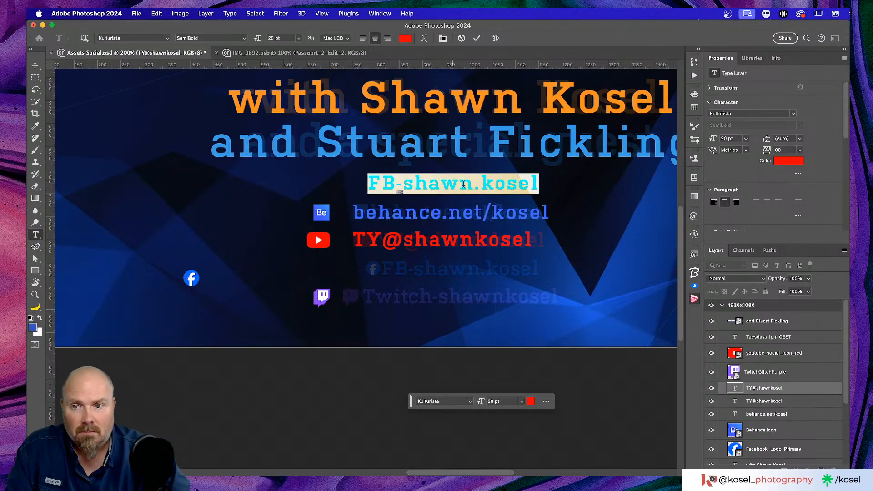
{"action": "left_click", "coordinate": [794, 163]}
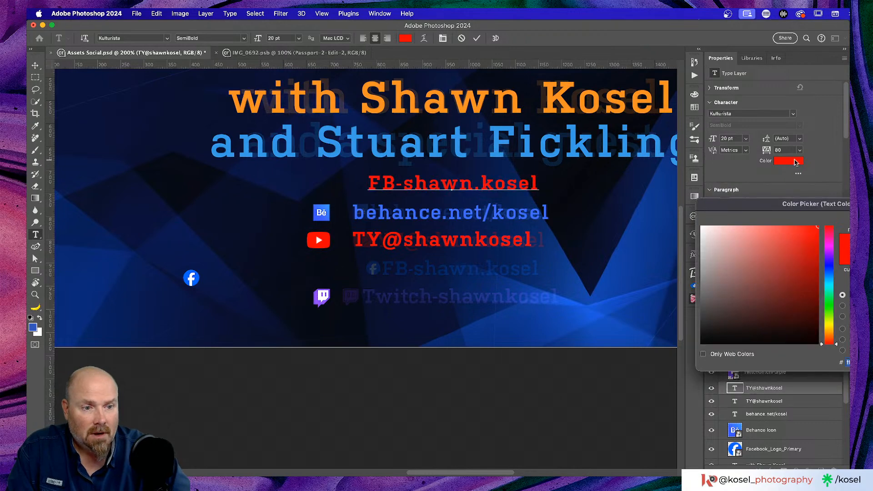
{"action": "left_click", "coordinate": [198, 276]}
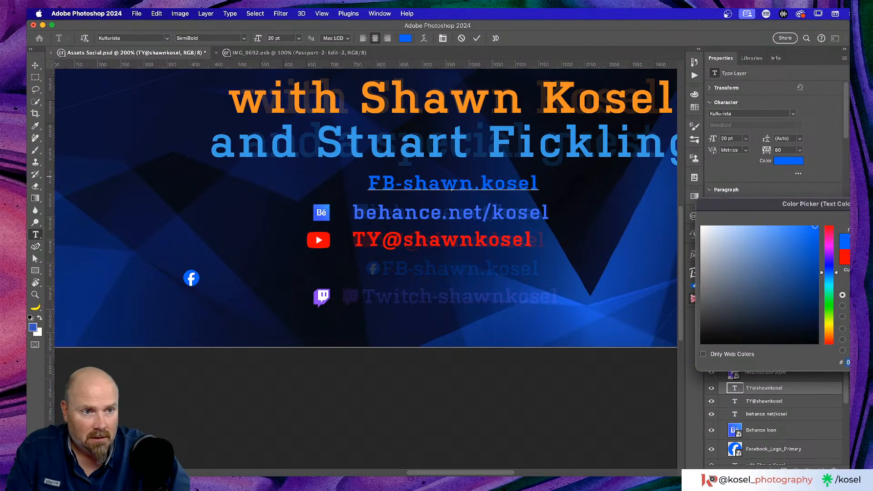
{"action": "key", "text": "Return"}
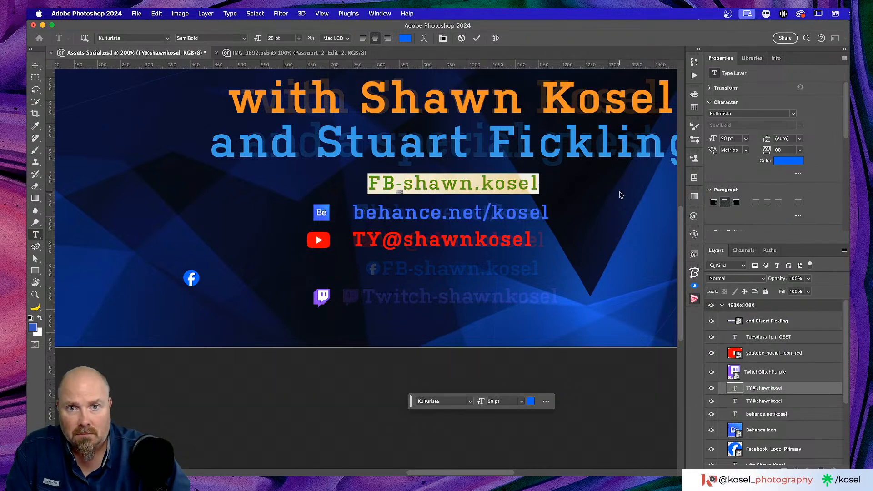
{"action": "left_click", "coordinate": [476, 39]}
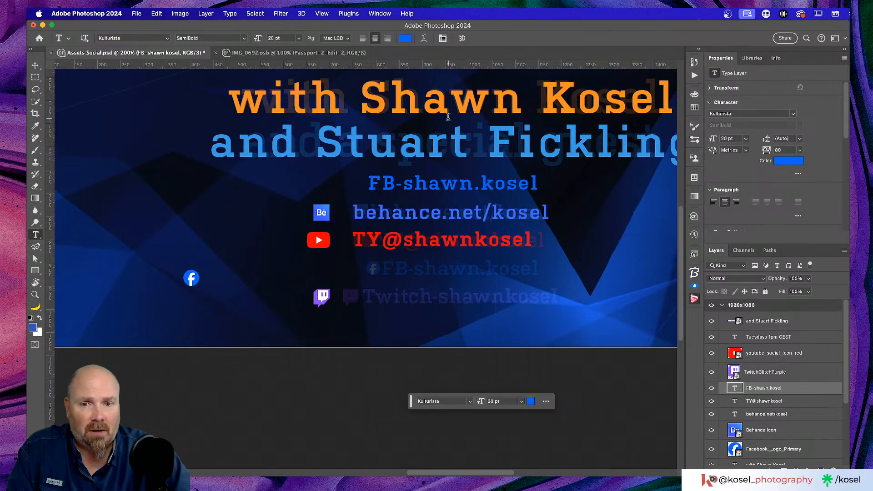
Move the FB-shawn.kosel line below the TY@shawnkosel line
{"action": "scroll", "coordinate": [386, 174], "scroll_direction": "down", "scroll_amount": 3}
{"action": "left_click", "coordinate": [35, 65]}
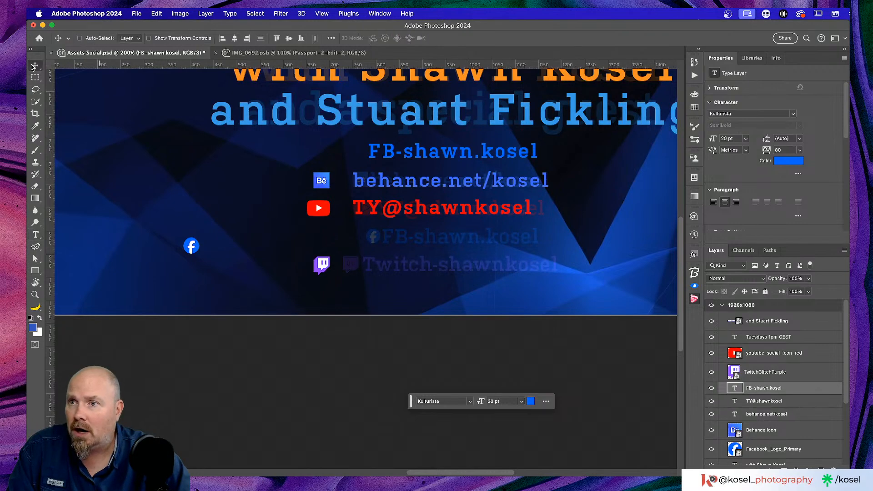
{"action": "left_click_drag", "start_coordinate": [424, 159], "coordinate": [432, 240]}
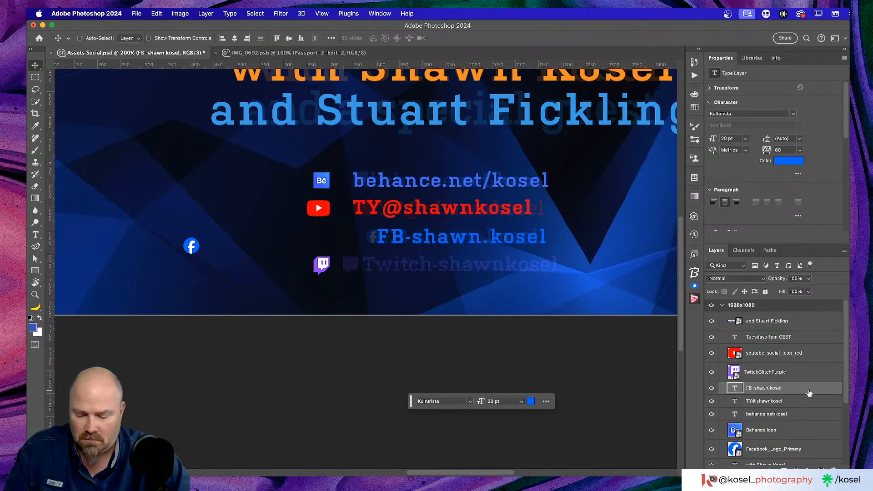
Duplicate the FB-shawn.kosel line, retype it as 'Twitch-shawnkosel' and colour it purple from the Twitch icon
{"action": "left_click_drag", "start_coordinate": [477, 237], "coordinate": [478, 295]}
{"action": "double_click", "coordinate": [477, 296]}
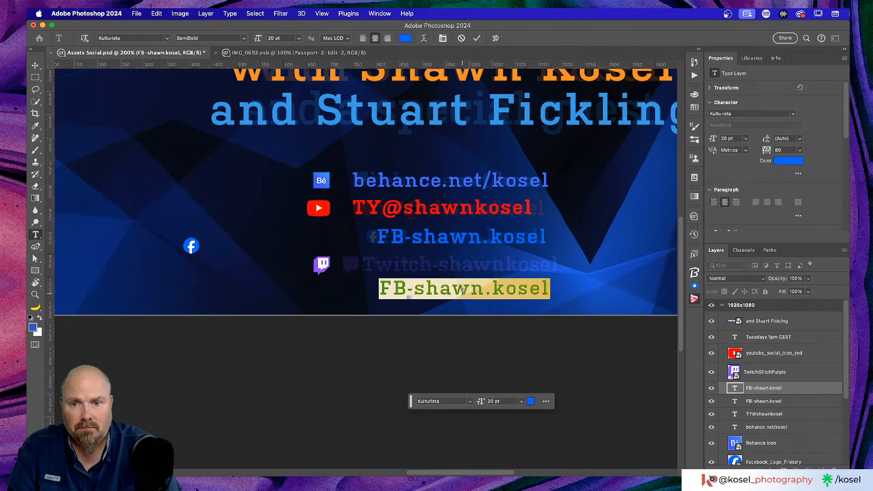
{"action": "type", "text": "Twi"}
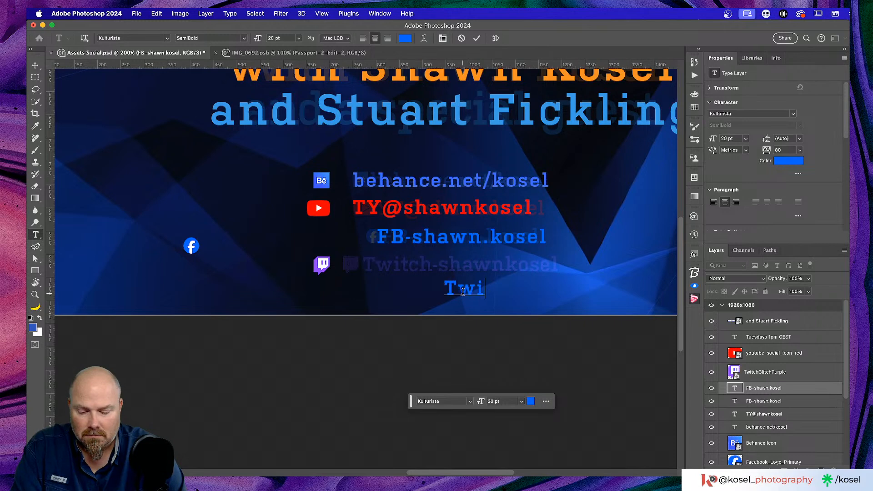
{"action": "type", "text": "tch"}
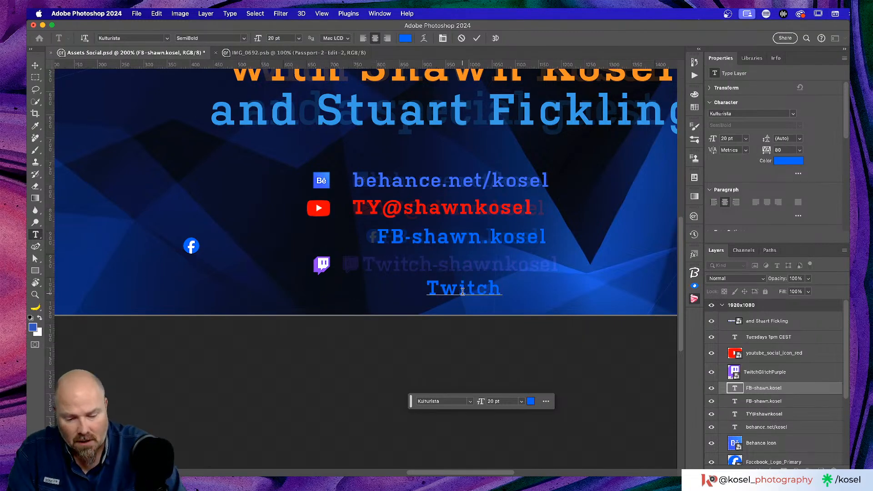
{"action": "type", "text": "-sha"}
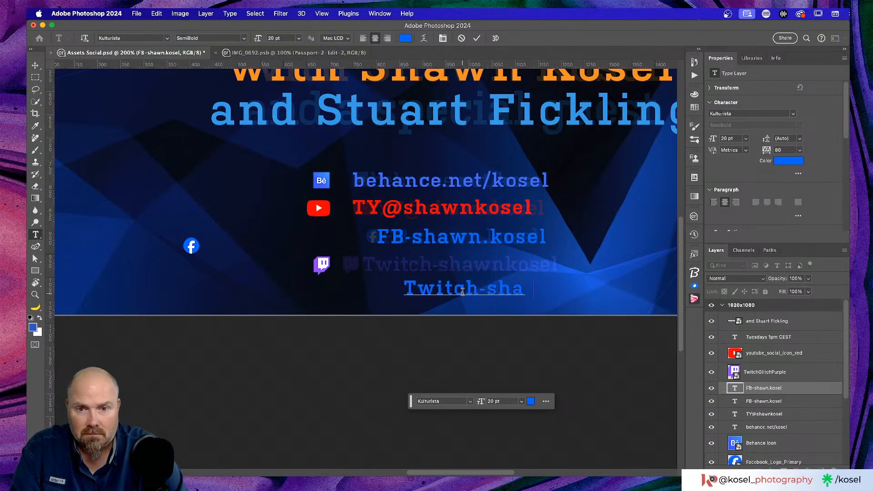
{"action": "type", "text": "wnkosel"}
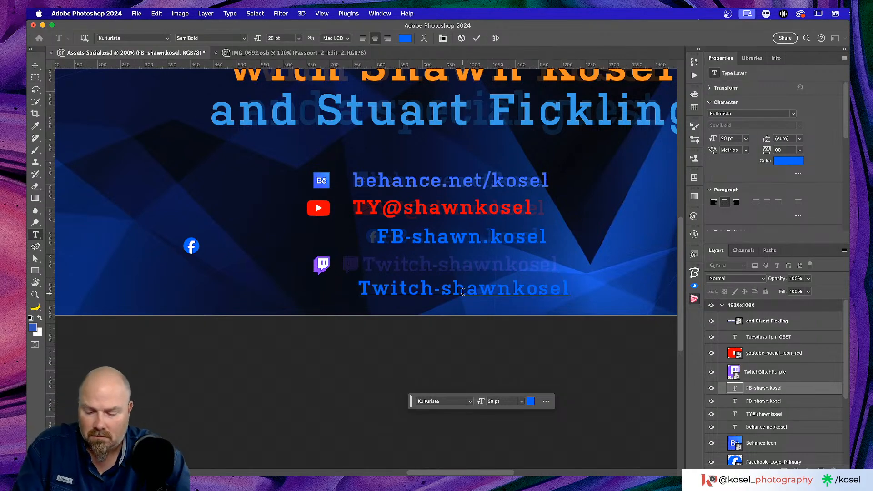
{"action": "key", "text": "super+a"}
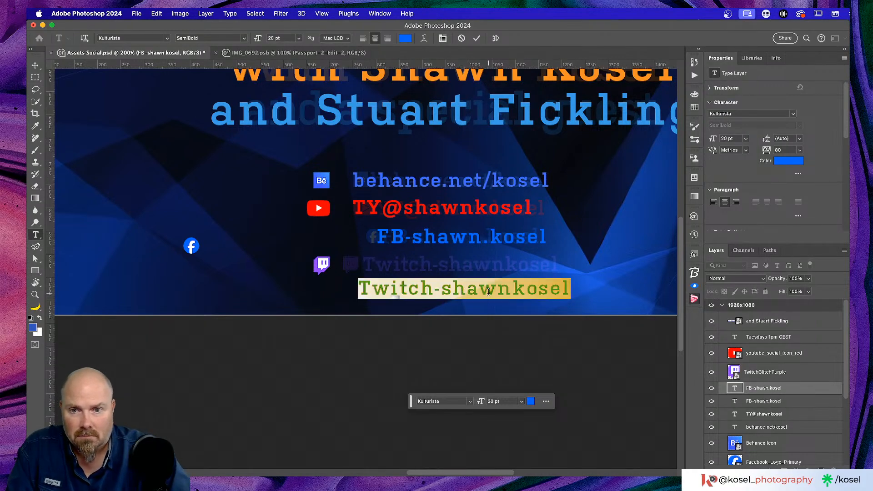
{"action": "left_click", "coordinate": [791, 161]}
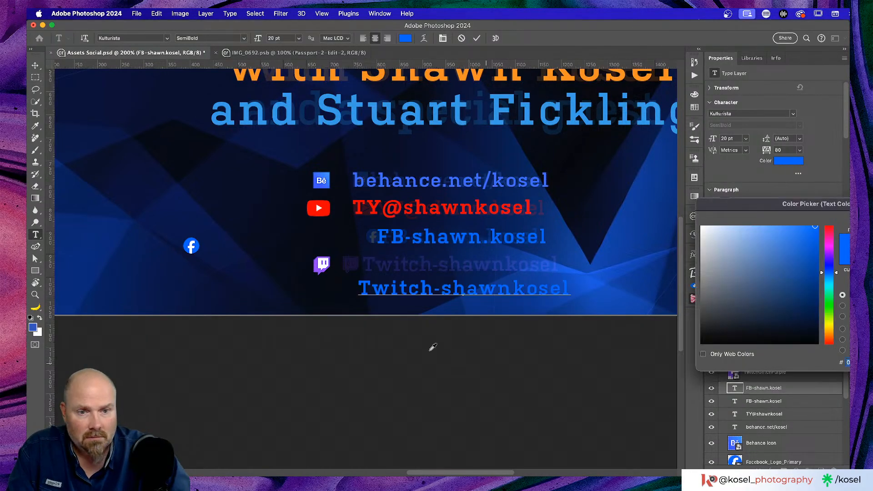
{"action": "left_click", "coordinate": [320, 267]}
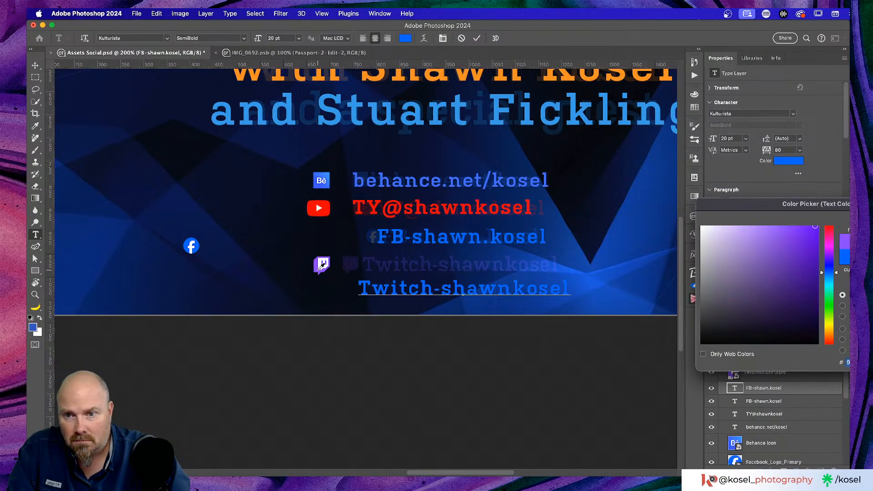
{"action": "key", "text": "Return"}
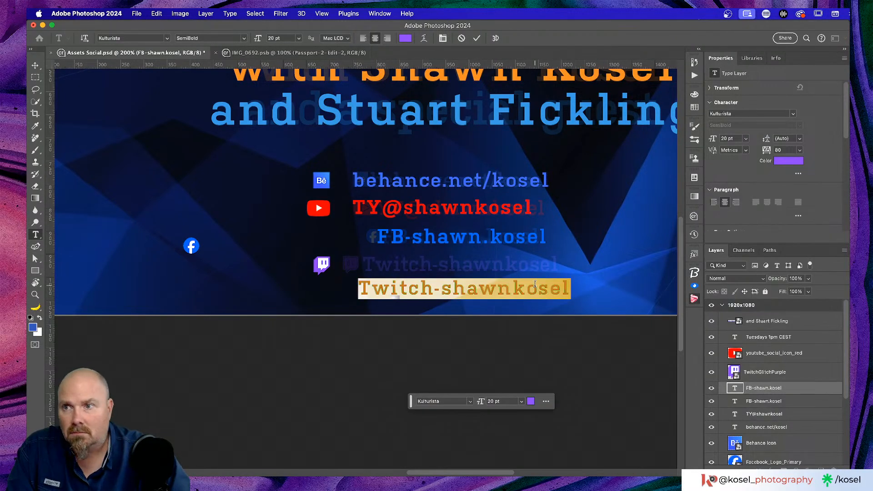
{"action": "left_click", "coordinate": [476, 39]}
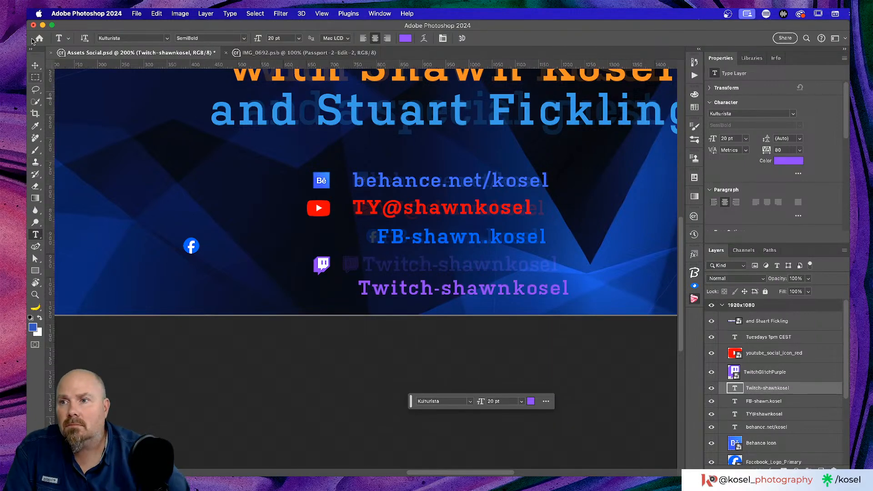
{"action": "left_click", "coordinate": [34, 66]}
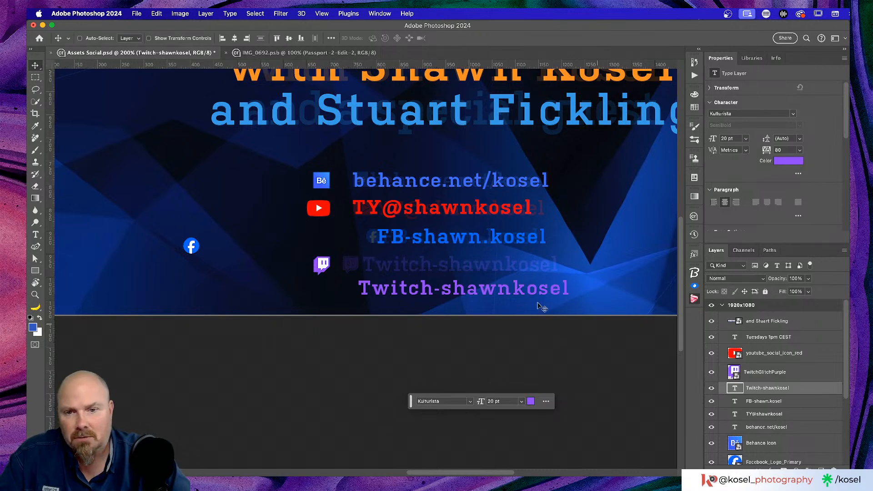
{"action": "left_click_drag", "start_coordinate": [477, 293], "coordinate": [475, 271]}
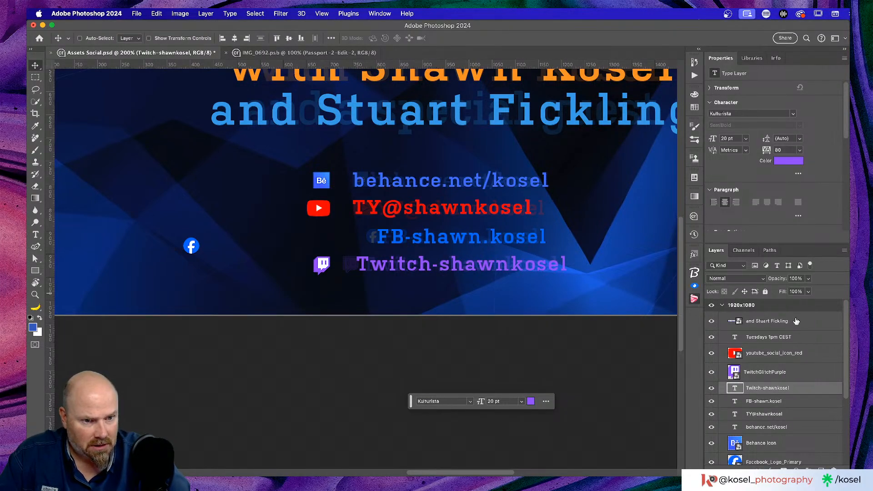
{"action": "scroll", "coordinate": [798, 321], "scroll_direction": "down", "scroll_amount": 5}
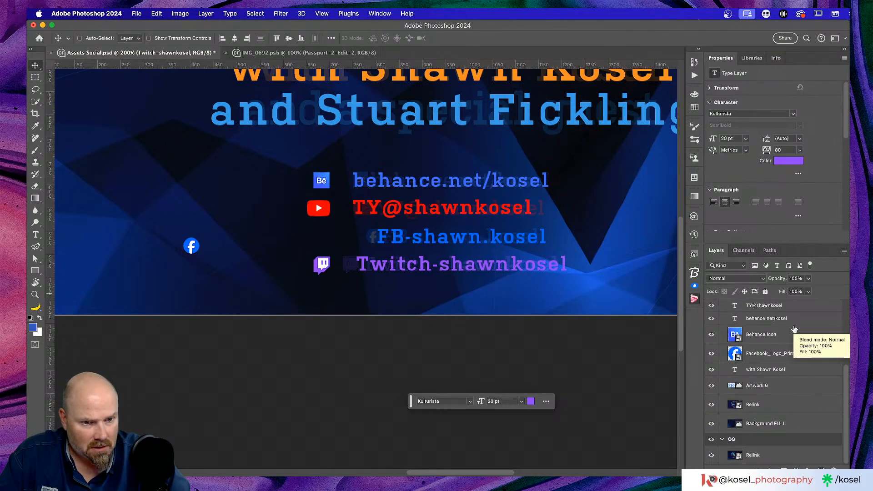
Rename the Artwork 6 layer in the Layers panel to 'Relink logo'
{"action": "double_click", "coordinate": [757, 386]}
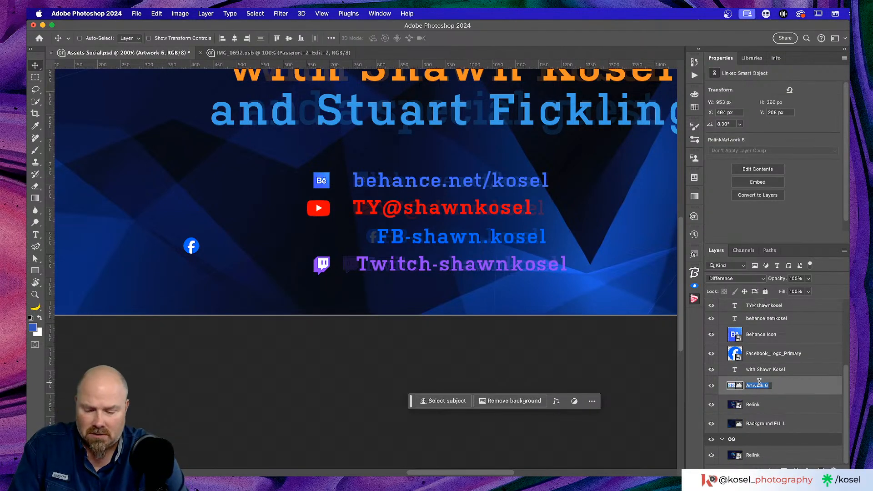
{"action": "type", "text": "Rel"}
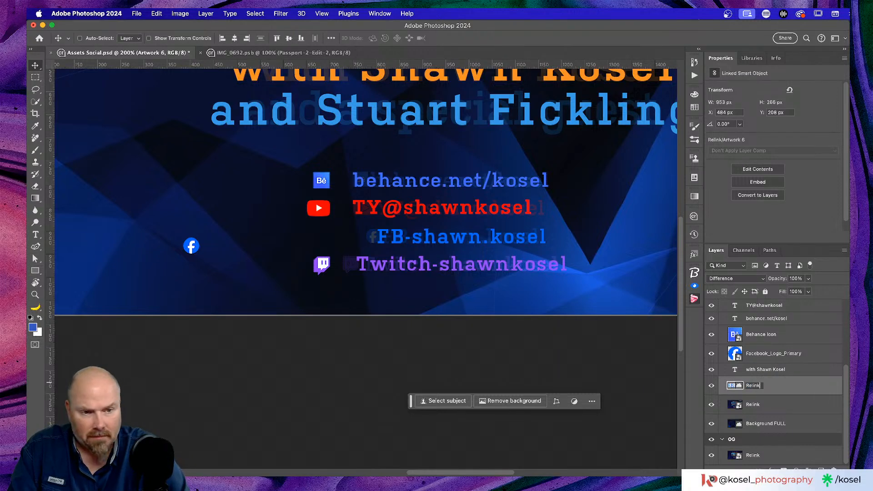
{"action": "type", "text": "ink logo"}
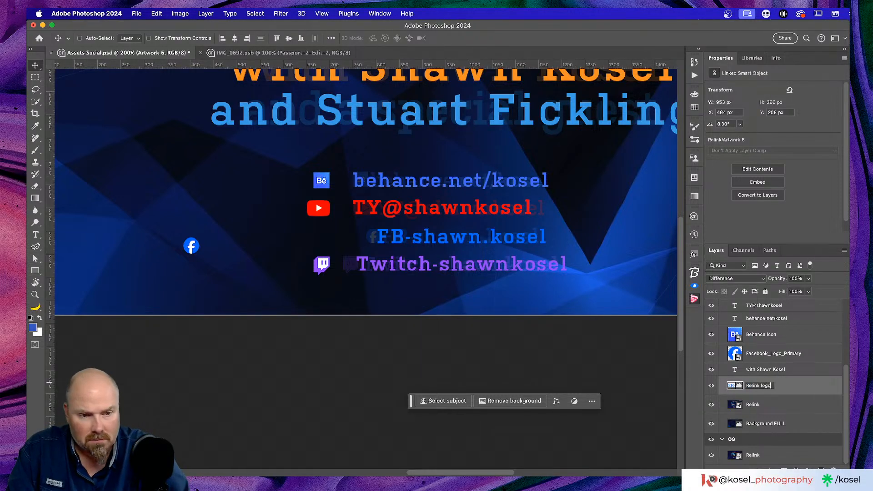
{"action": "key", "text": "Return"}
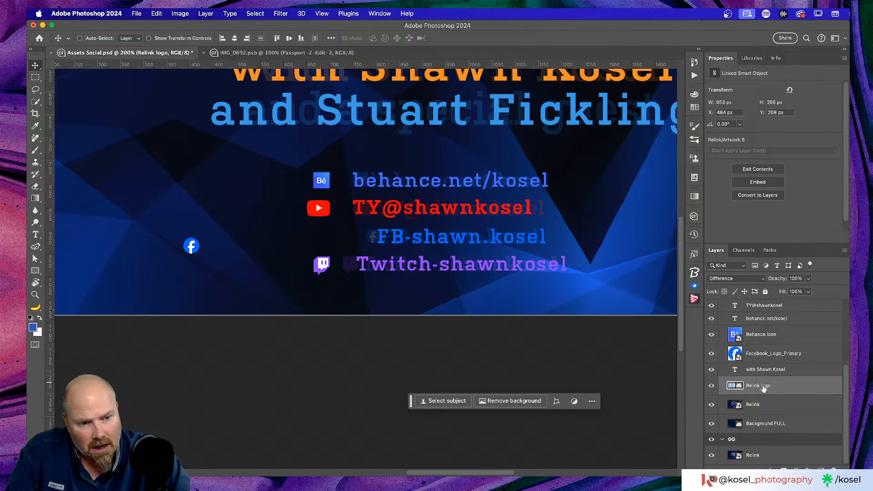
{"action": "scroll", "coordinate": [764, 388], "scroll_direction": "up", "scroll_amount": 3}
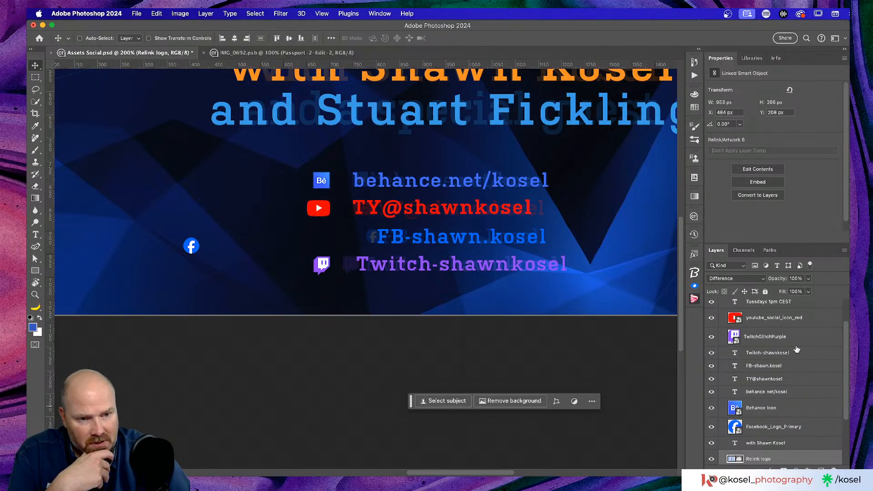
{"action": "scroll", "coordinate": [795, 357], "scroll_direction": "up", "scroll_amount": 3}
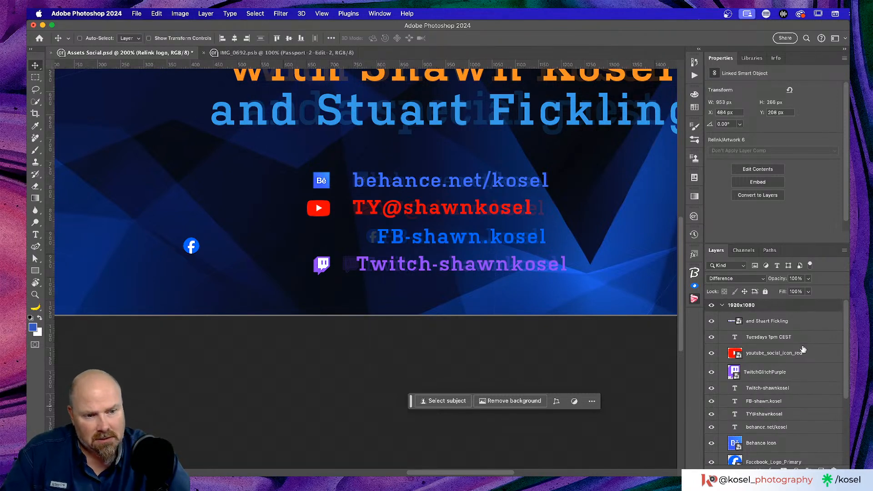
{"action": "scroll", "coordinate": [804, 350], "scroll_direction": "down", "scroll_amount": 2}
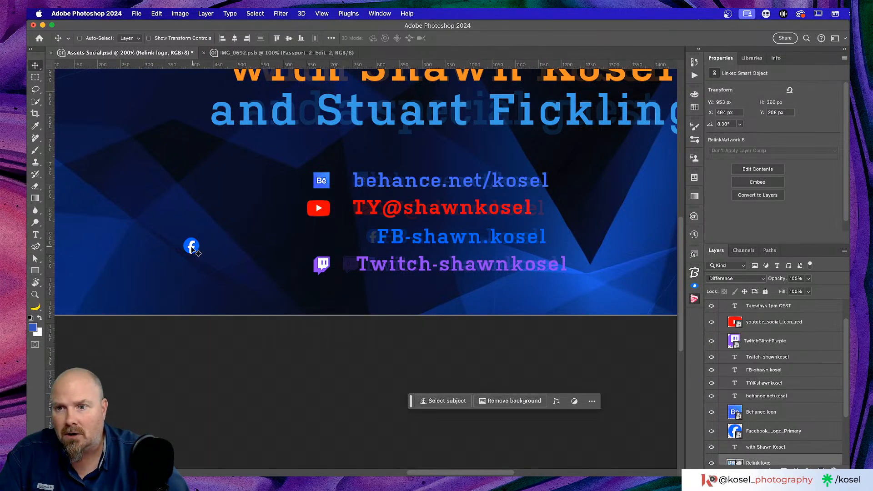
Move the Facebook_Logo_Primary icon beside the FB-shawn.kosel line
{"action": "left_click_drag", "start_coordinate": [190, 248], "coordinate": [340, 240]}
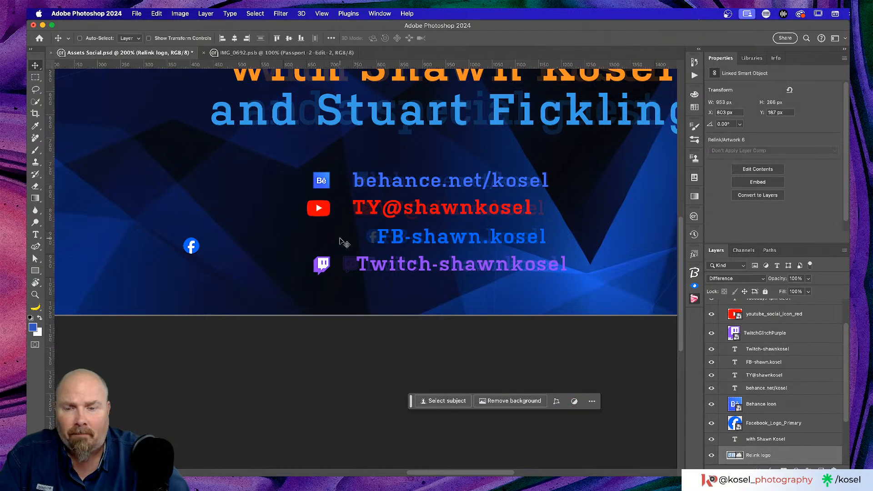
{"action": "key", "text": "super"}
{"action": "key", "text": "super+z"}
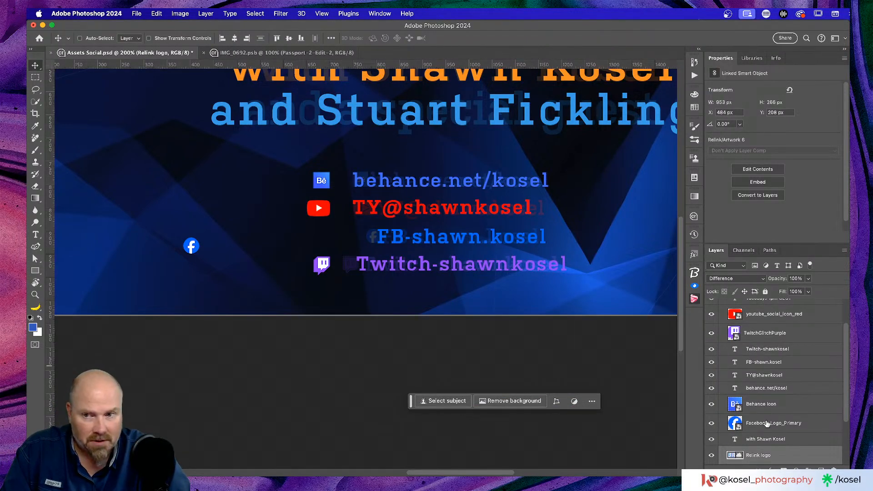
{"action": "left_click", "coordinate": [814, 423]}
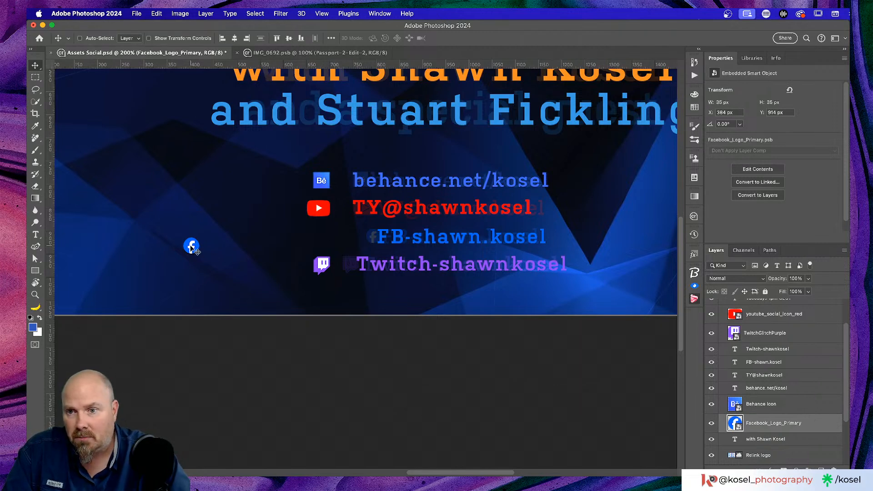
{"action": "left_click_drag", "start_coordinate": [195, 249], "coordinate": [339, 239]}
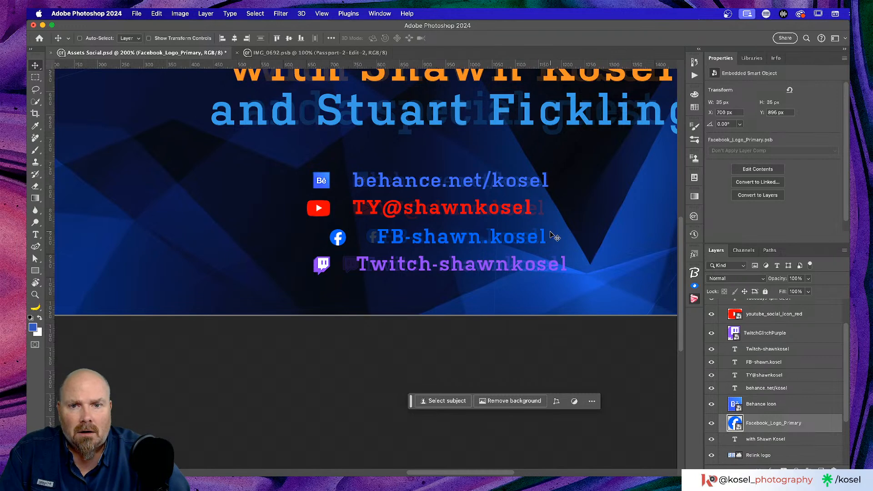
Select the four handle text layers, then drag TwitchGlitchPurple and the YouTube icon layers beneath behance.net/kosel
{"action": "left_click", "coordinate": [799, 350]}
{"action": "left_click", "coordinate": [813, 388]}
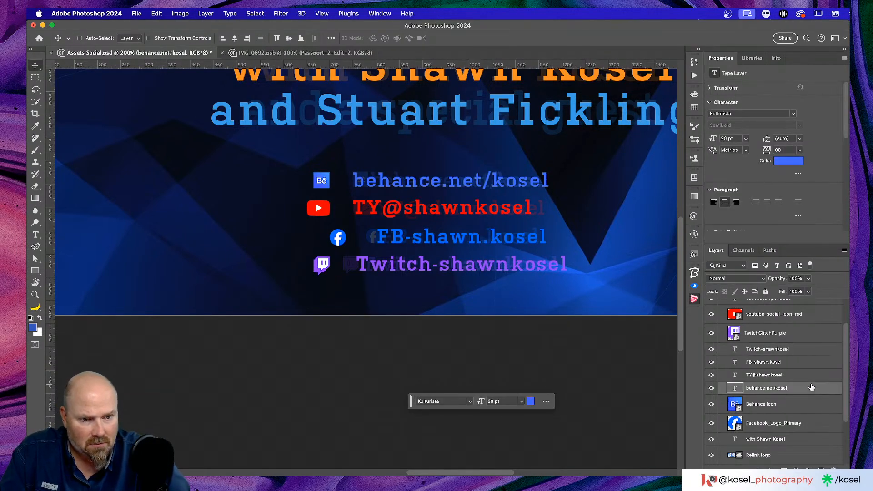
{"action": "left_click", "coordinate": [798, 350], "text": "shift"}
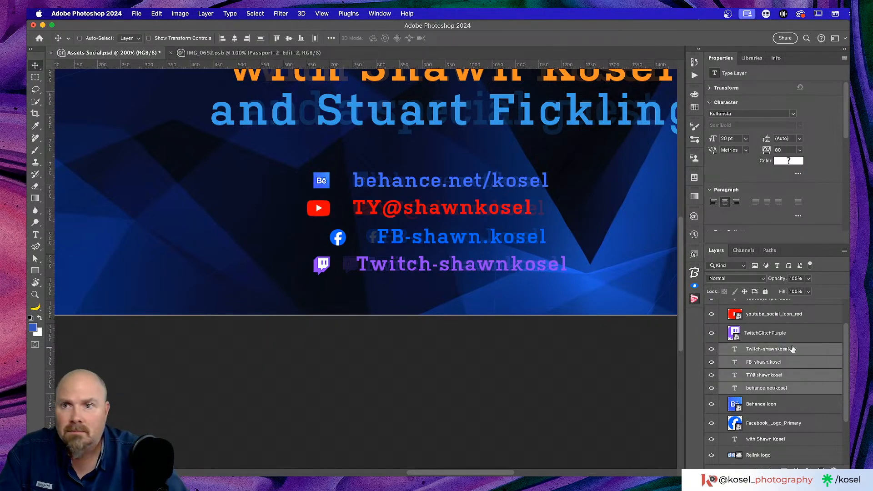
{"action": "left_click", "coordinate": [331, 38]}
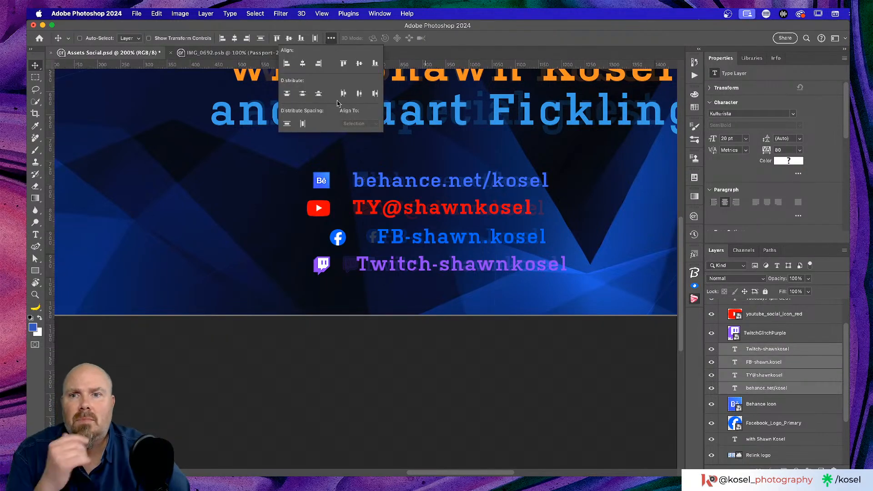
{"action": "left_click", "coordinate": [286, 124]}
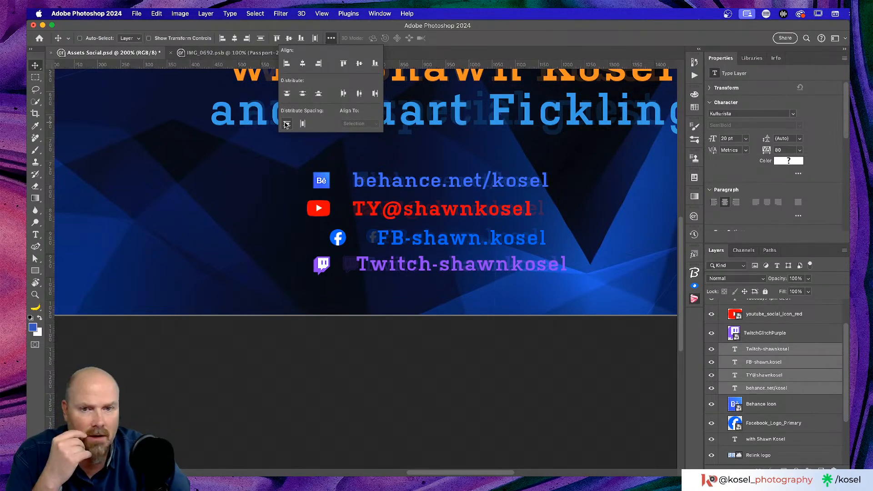
{"action": "left_click", "coordinate": [553, 30]}
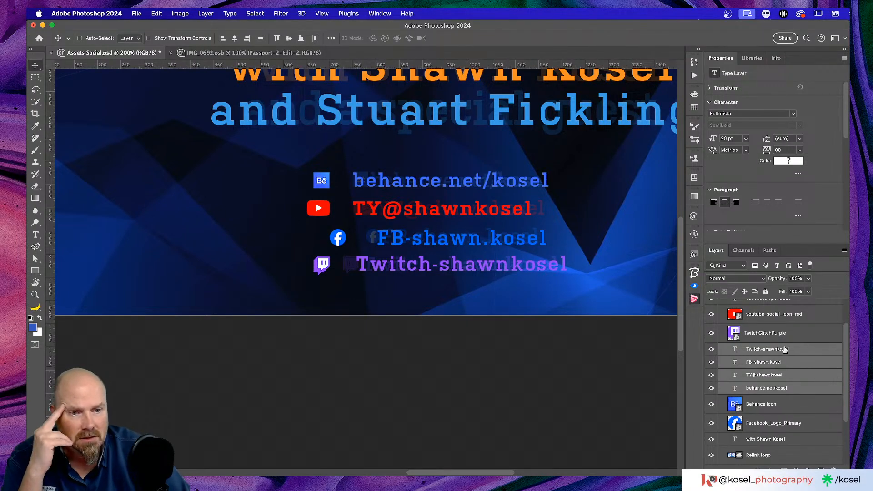
{"action": "left_click_drag", "start_coordinate": [805, 337], "coordinate": [805, 396]}
{"action": "left_click_drag", "start_coordinate": [810, 314], "coordinate": [805, 377]}
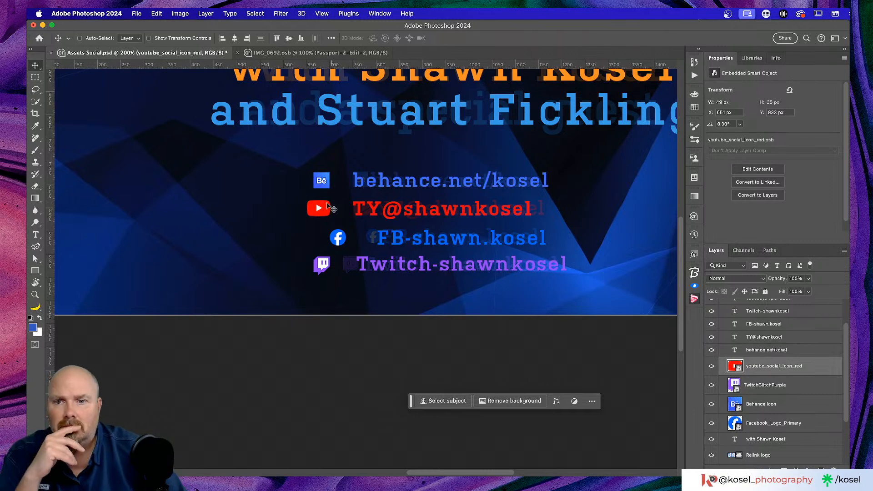
With Auto-Select on, line up the Behance, YouTube, Facebook and Twitch icons in one column
{"action": "key", "text": "super+equal"}
{"action": "scroll", "coordinate": [326, 177], "scroll_direction": "left", "scroll_amount": 3}
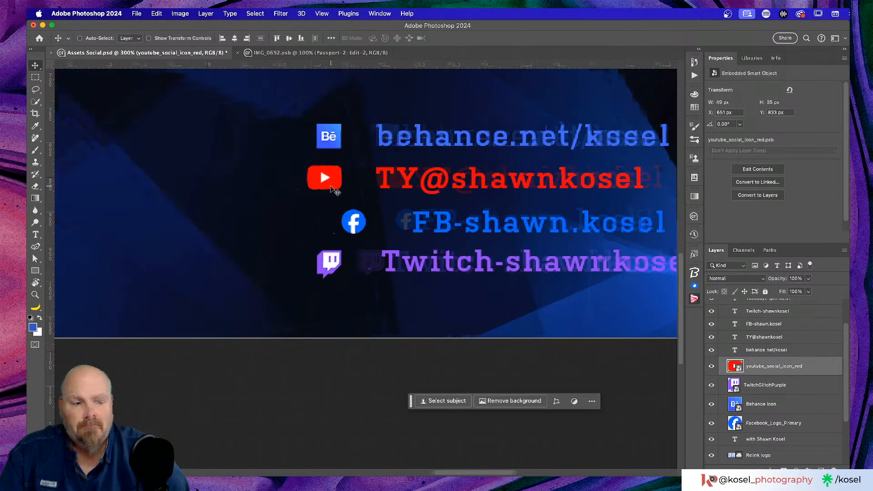
{"action": "left_click_drag", "start_coordinate": [335, 178], "coordinate": [365, 178]}
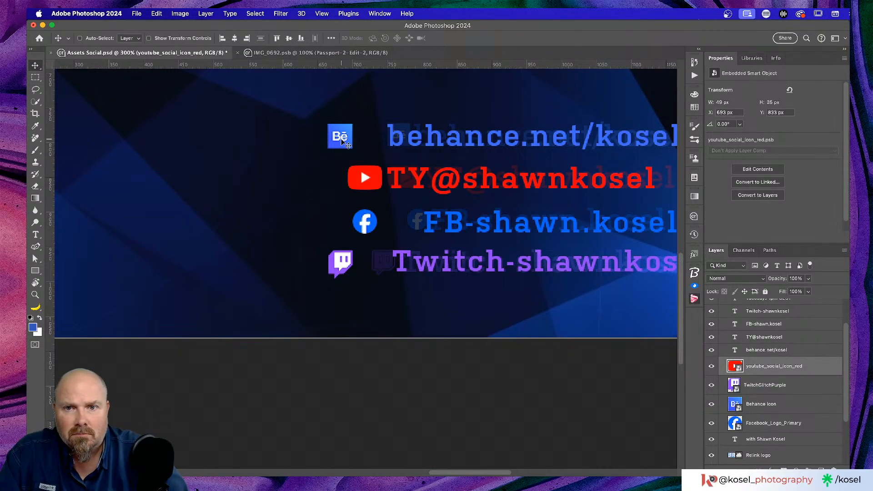
{"action": "left_click_drag", "start_coordinate": [347, 135], "coordinate": [369, 142]}
{"action": "key", "text": "super+z"}
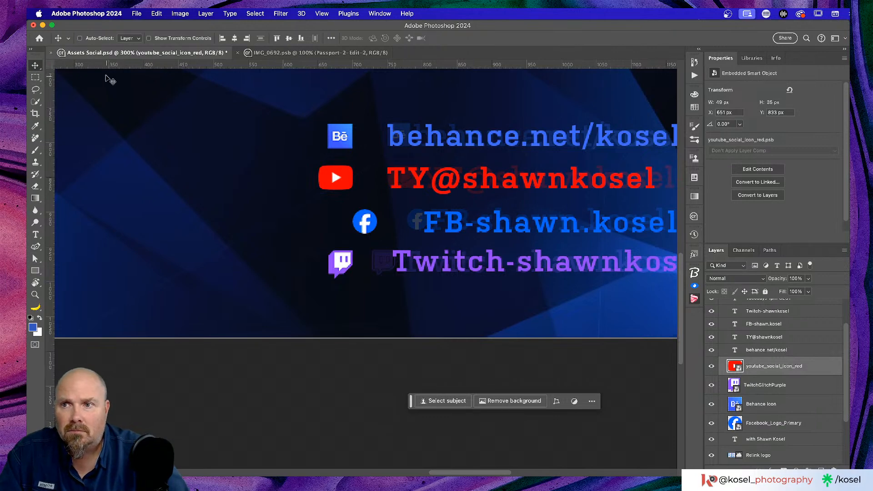
{"action": "left_click", "coordinate": [79, 38]}
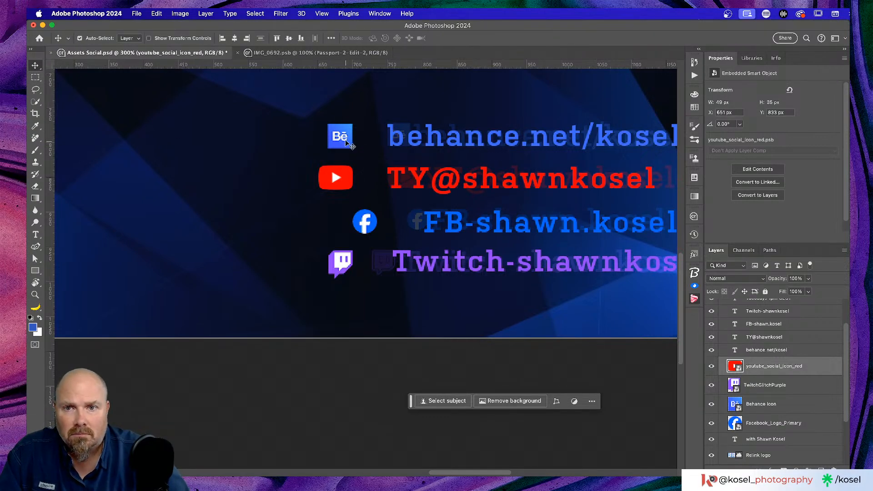
{"action": "left_click_drag", "start_coordinate": [345, 140], "coordinate": [369, 142]}
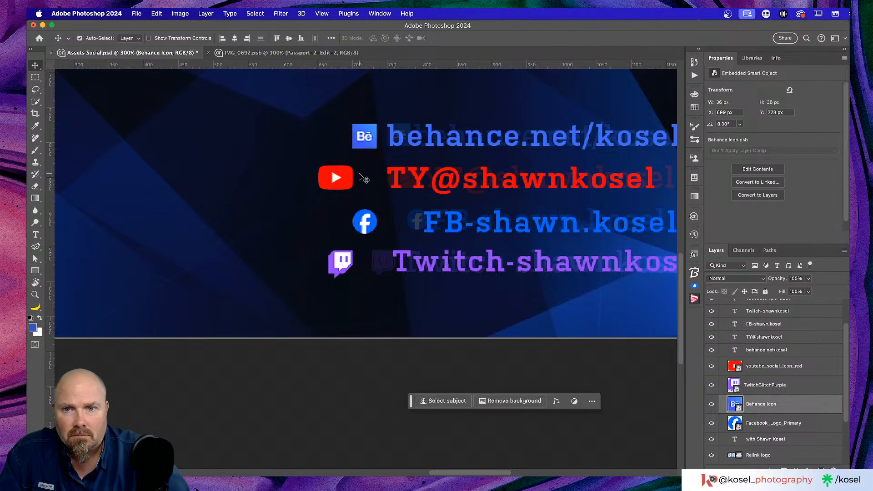
{"action": "left_click", "coordinate": [337, 180]}
{"action": "left_click_drag", "start_coordinate": [335, 178], "coordinate": [360, 182]}
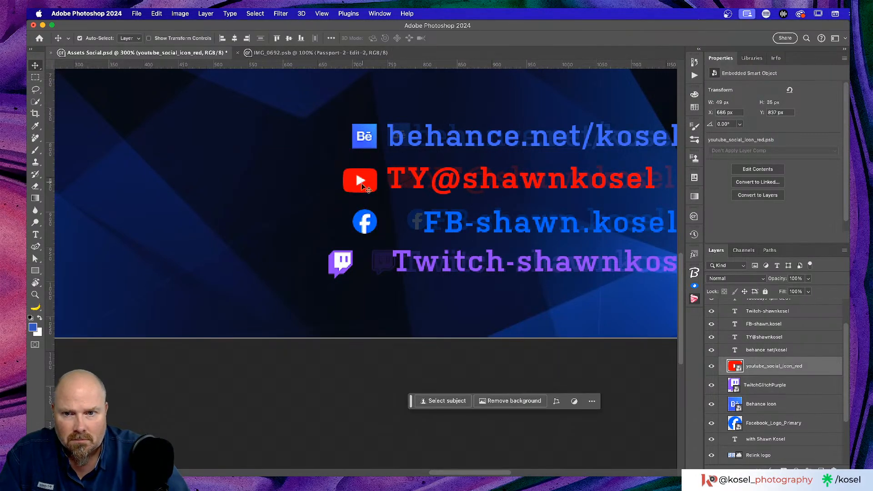
{"action": "left_click", "coordinate": [369, 221]}
{"action": "mouse_move", "coordinate": [370, 221]}
{"action": "left_mouse_down"}
{"action": "mouse_move", "coordinate": [362, 223]}
{"action": "mouse_move", "coordinate": [374, 213]}
{"action": "mouse_move", "coordinate": [384, 219]}
{"action": "mouse_move", "coordinate": [372, 220]}
{"action": "left_mouse_up"}
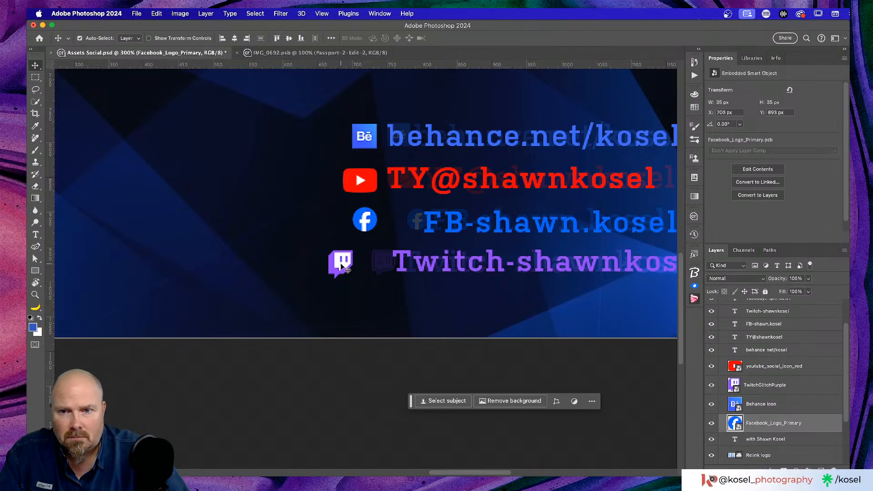
{"action": "left_click", "coordinate": [337, 267]}
{"action": "left_click_drag", "start_coordinate": [337, 267], "coordinate": [362, 265]}
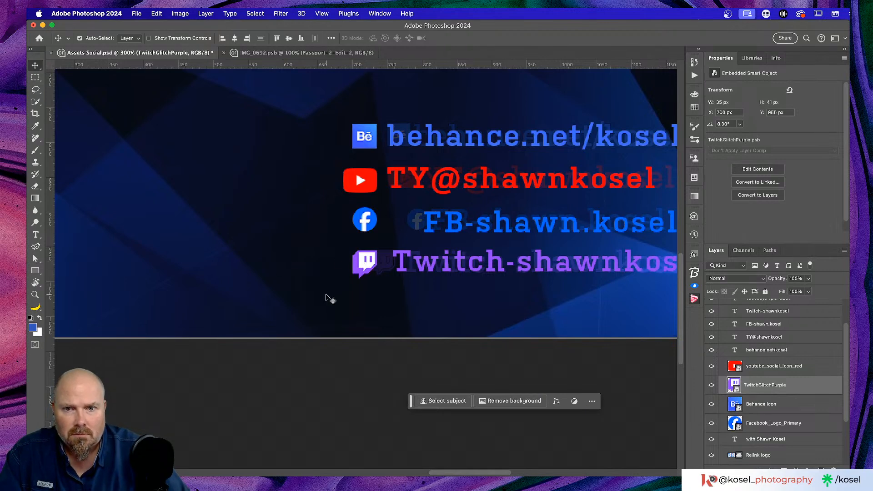
Shift the FB, TY@shawnkosel and behance.net/kosel texts to a shared left edge, then zoom out
{"action": "scroll", "coordinate": [330, 299], "scroll_direction": "right", "scroll_amount": 3}
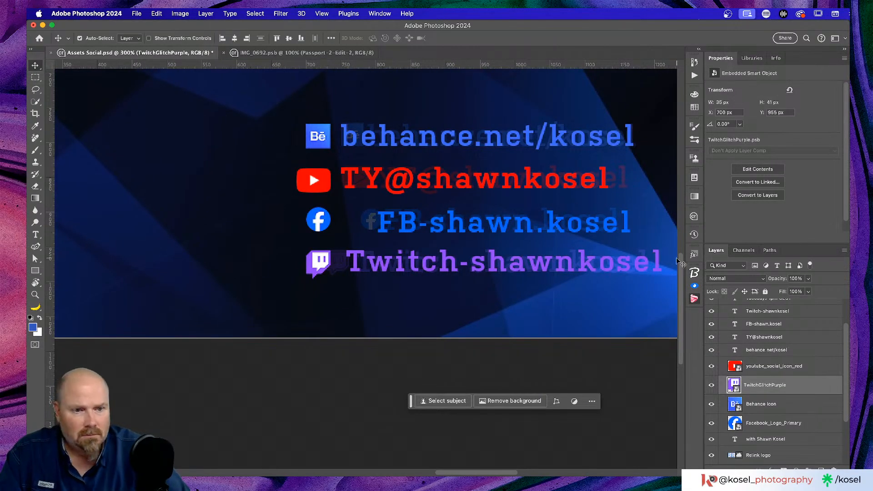
{"action": "left_click", "coordinate": [551, 229]}
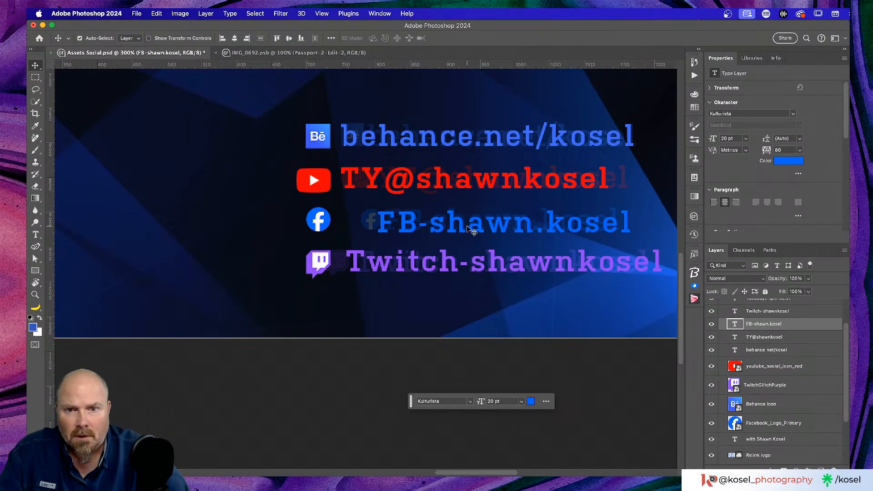
{"action": "left_click_drag", "start_coordinate": [472, 230], "coordinate": [436, 225]}
{"action": "left_click", "coordinate": [392, 172]}
{"action": "left_click_drag", "start_coordinate": [402, 184], "coordinate": [409, 186]}
{"action": "left_click", "coordinate": [411, 136]}
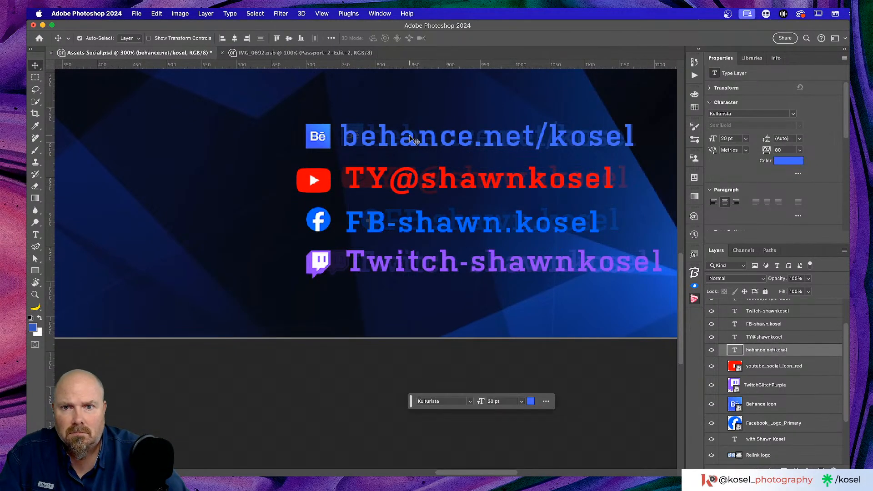
{"action": "left_click_drag", "start_coordinate": [413, 141], "coordinate": [418, 140]}
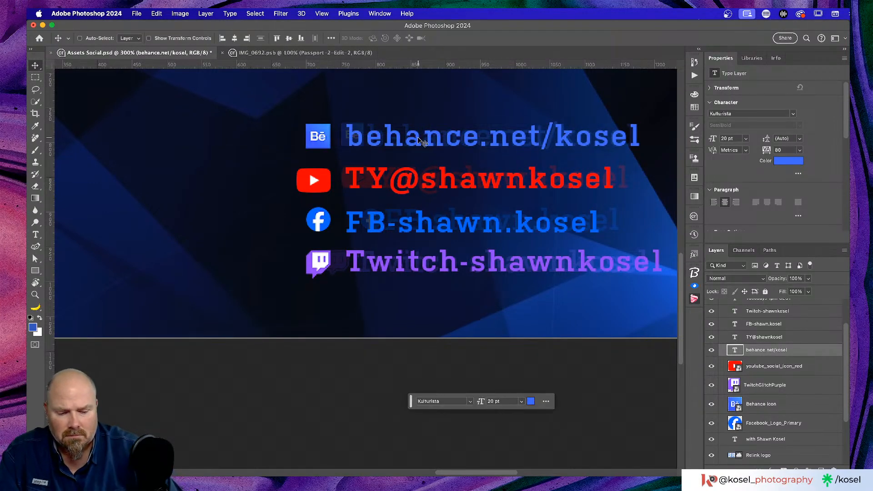
{"action": "key", "text": "super+0"}
Delete the faint Relink overlay layer from the 1920x1080 artboard
{"action": "scroll", "coordinate": [440, 239], "scroll_direction": "down", "scroll_amount": 2}
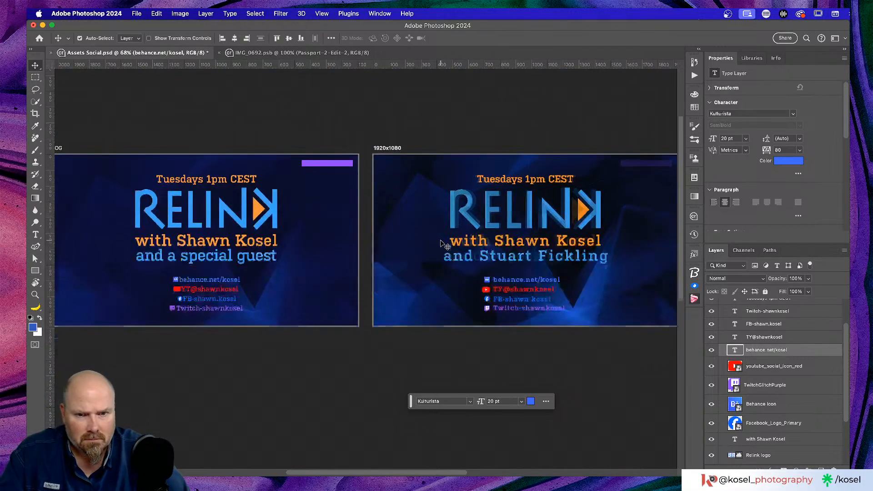
{"action": "scroll", "coordinate": [436, 238], "scroll_direction": "right", "scroll_amount": 3}
{"action": "scroll", "coordinate": [758, 400], "scroll_direction": "up", "scroll_amount": 2}
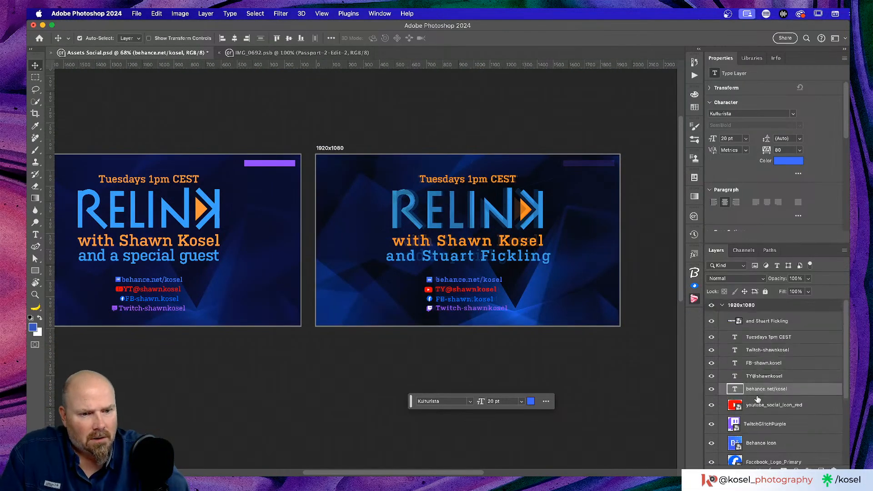
{"action": "scroll", "coordinate": [758, 400], "scroll_direction": "down", "scroll_amount": 5}
{"action": "scroll", "coordinate": [468, 240], "scroll_direction": "down", "scroll_amount": 1}
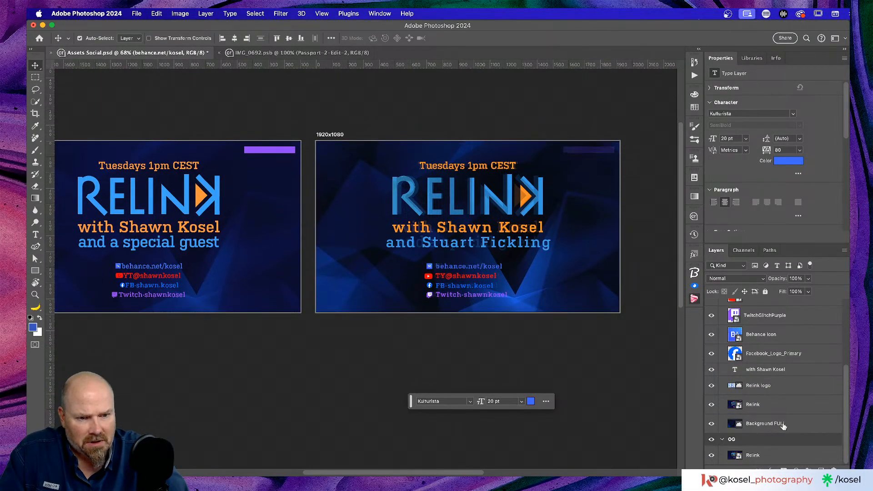
{"action": "left_click", "coordinate": [781, 408]}
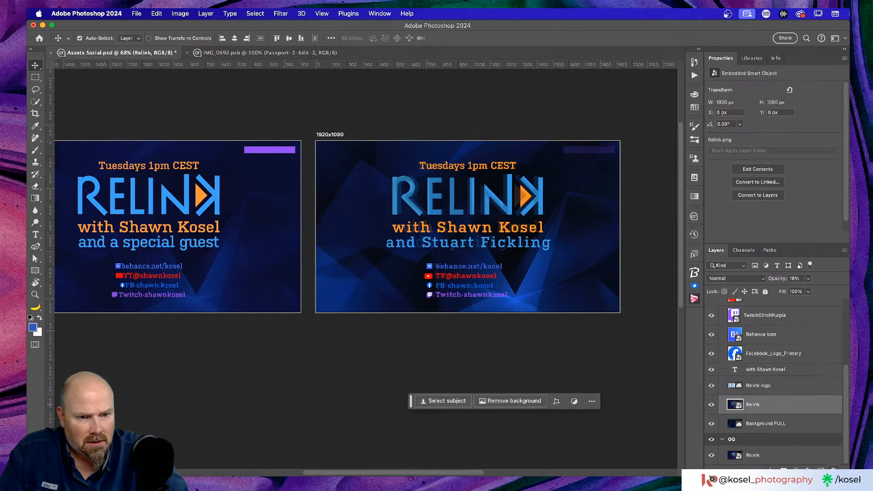
{"action": "key", "text": "Delete"}
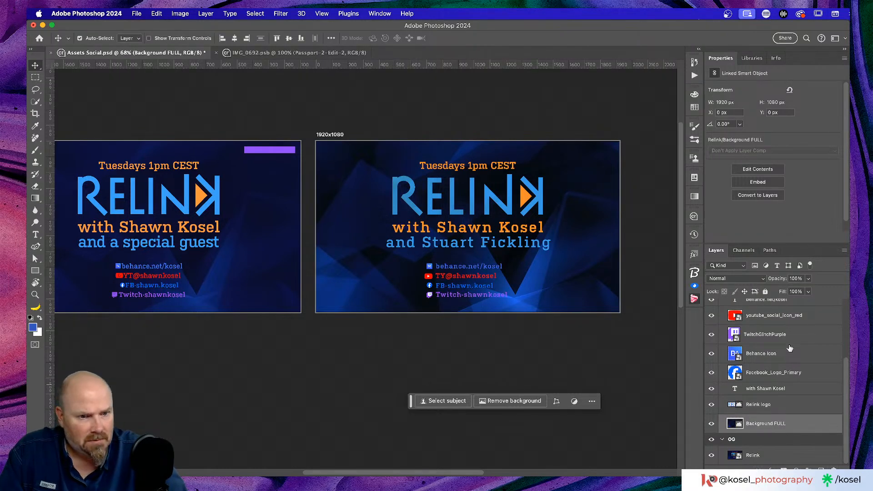
Group the layers from Tuesdays 1pm CEST through Facebook_Logo_Primary into Group 1
{"action": "scroll", "coordinate": [787, 359], "scroll_direction": "up", "scroll_amount": 5}
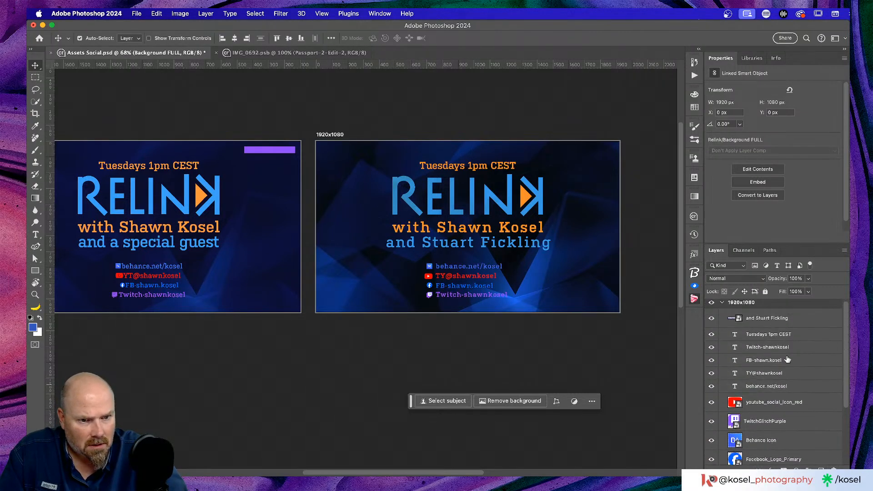
{"action": "left_click", "coordinate": [802, 323]}
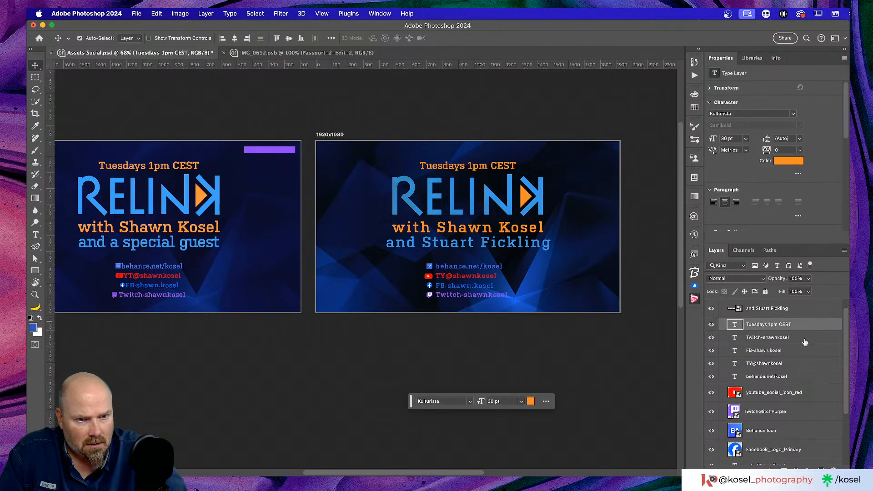
{"action": "scroll", "coordinate": [802, 346], "scroll_direction": "down", "scroll_amount": 5}
{"action": "left_click", "coordinate": [810, 380], "text": "shift"}
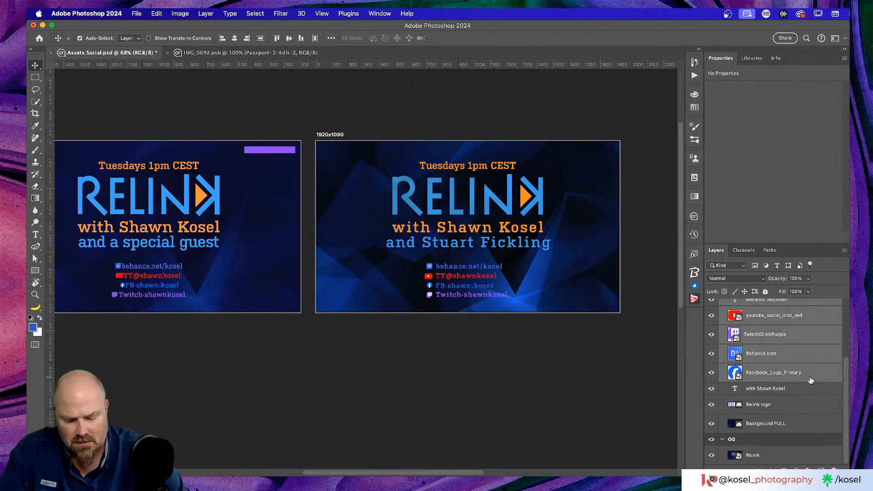
{"action": "key", "text": "super+g"}
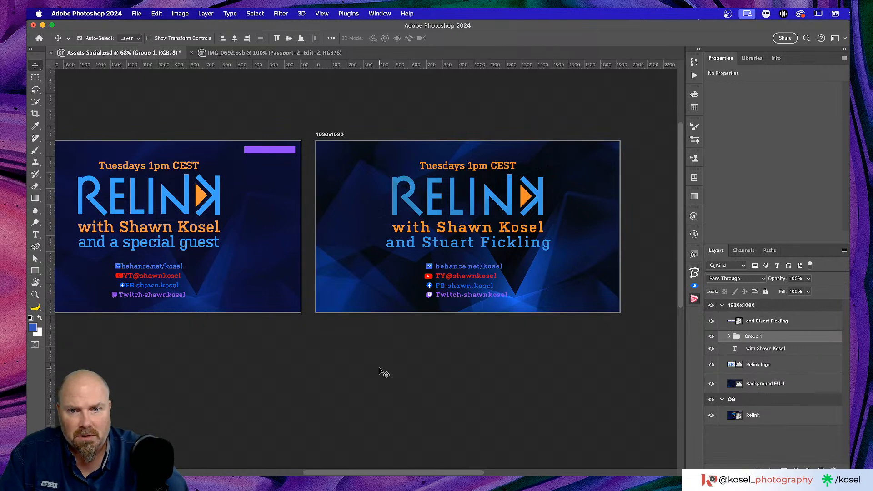
{"action": "scroll", "coordinate": [392, 371], "scroll_direction": "up", "scroll_amount": 2}
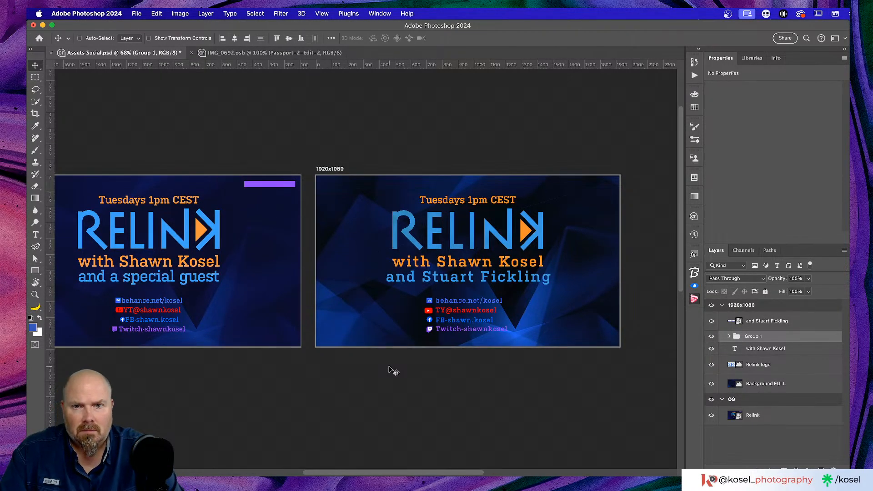
{"action": "key", "text": "super+1"}
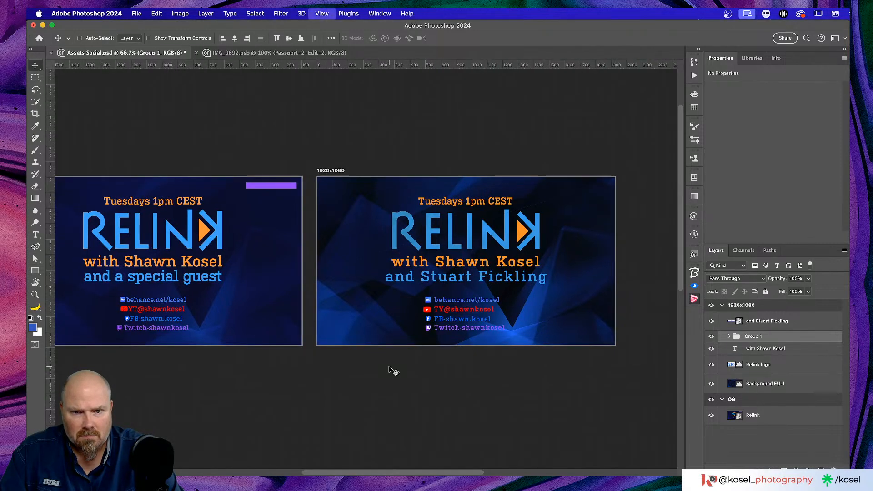
{"action": "key", "text": "super+equal"}
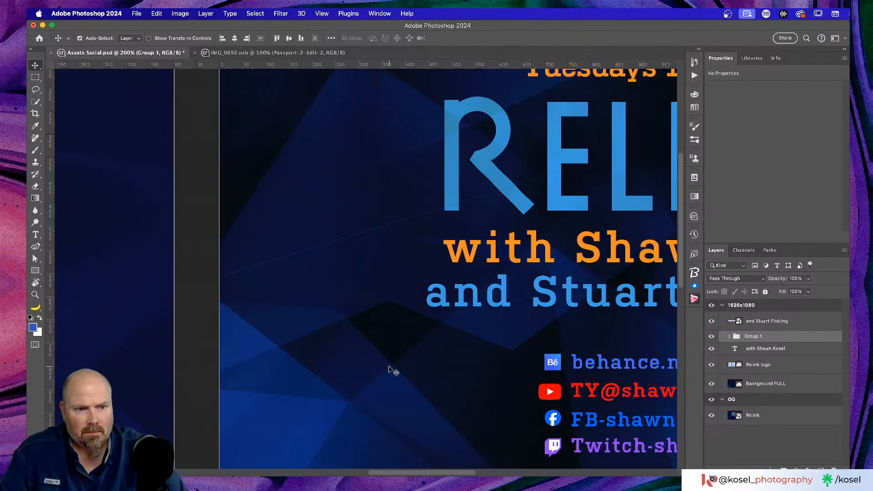
{"action": "key", "text": "super+0"}
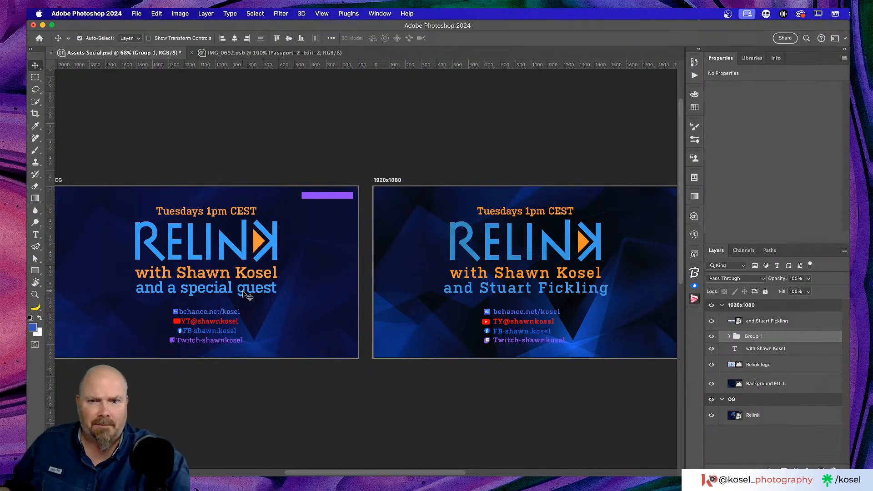
{"action": "scroll", "coordinate": [247, 296], "scroll_direction": "right", "scroll_amount": 3}
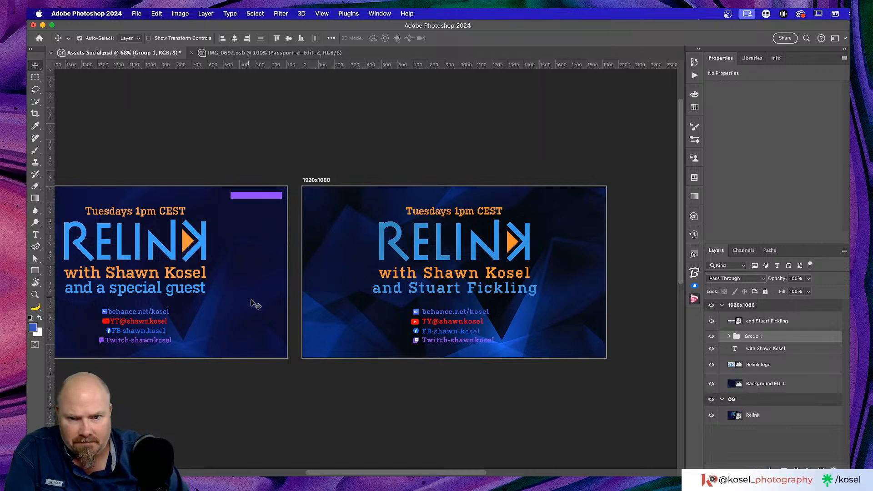
{"action": "left_click", "coordinate": [783, 322]}
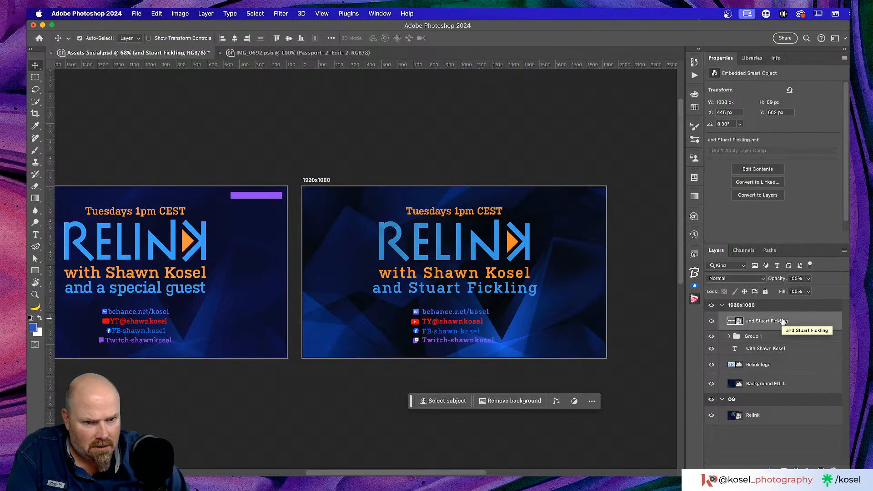
{"action": "left_click_drag", "start_coordinate": [800, 351], "coordinate": [798, 316]}
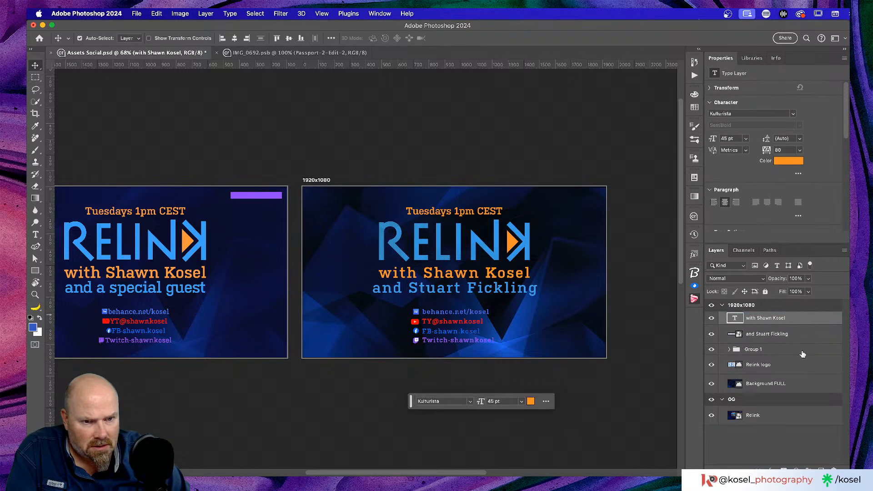
{"action": "double_click", "coordinate": [753, 349]}
{"action": "type", "text": "Lin"}
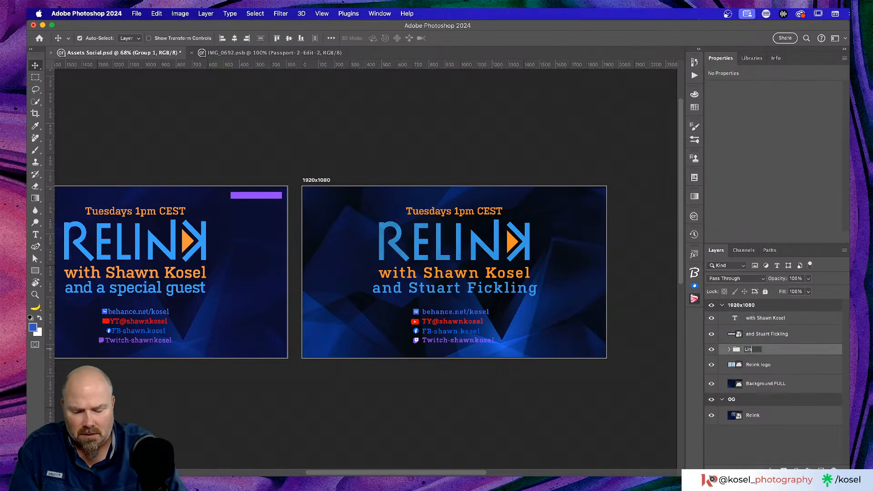
{"action": "type", "text": "ks"}
{"action": "key", "text": "Return"}
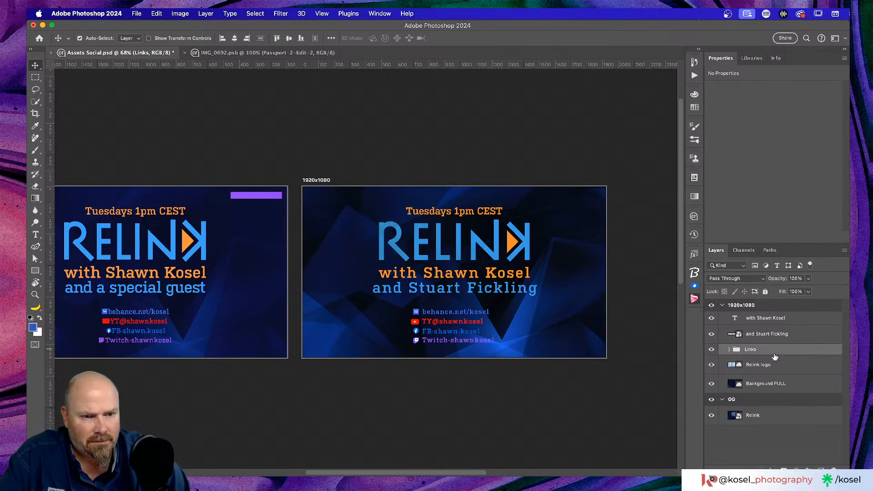
Select the 1920x1080 artboard, the host name text, then the guest name smart object
{"action": "left_click", "coordinate": [762, 312]}
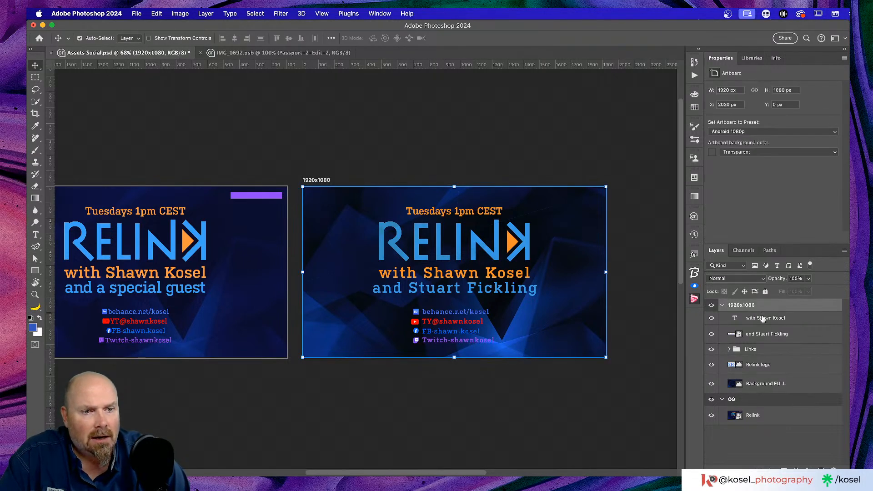
{"action": "left_click", "coordinate": [763, 319]}
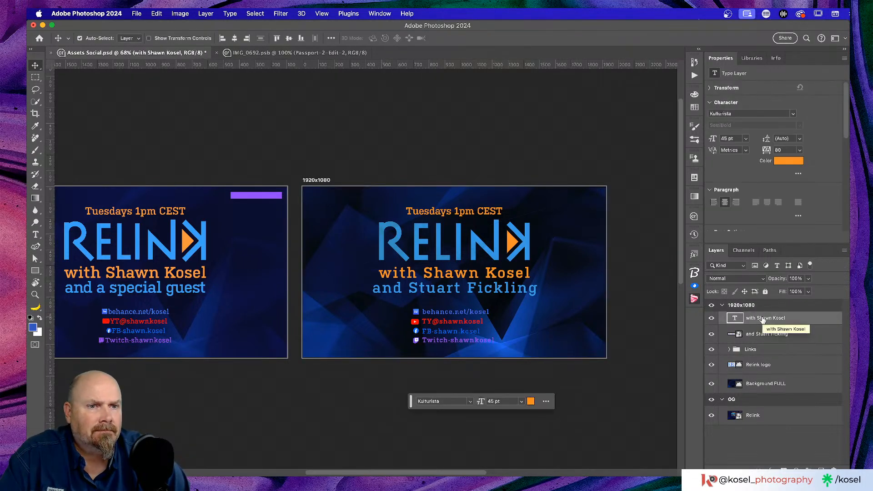
{"action": "left_click", "coordinate": [737, 337]}
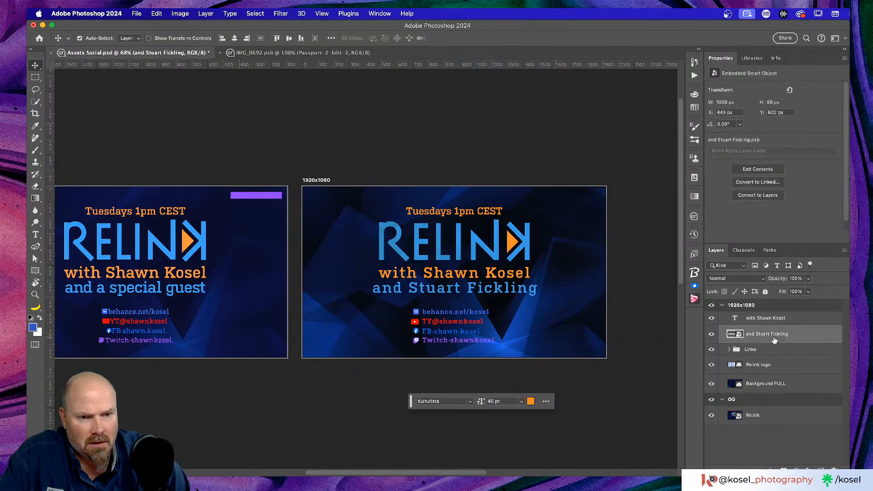
Edit the guest-name smart object, reduce its tracking to 40, save and close the .psb
{"action": "double_click", "coordinate": [737, 335]}
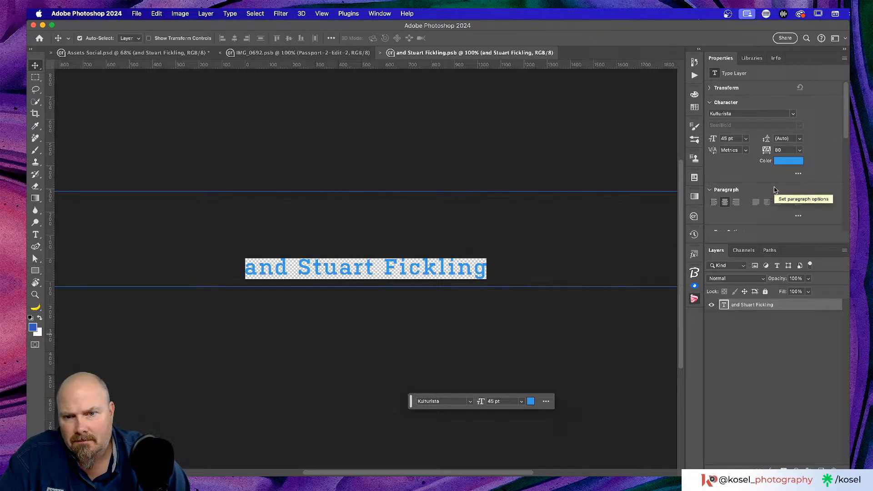
{"action": "left_click", "coordinate": [800, 151]}
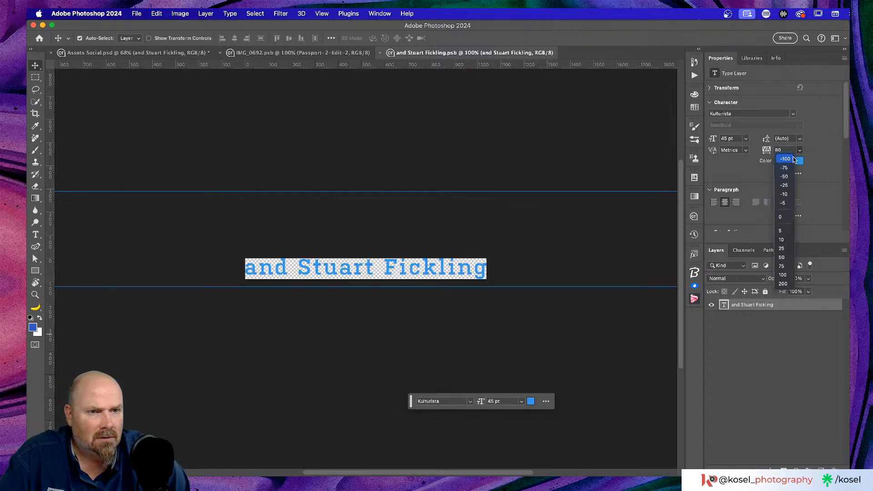
{"action": "left_click", "coordinate": [775, 151]}
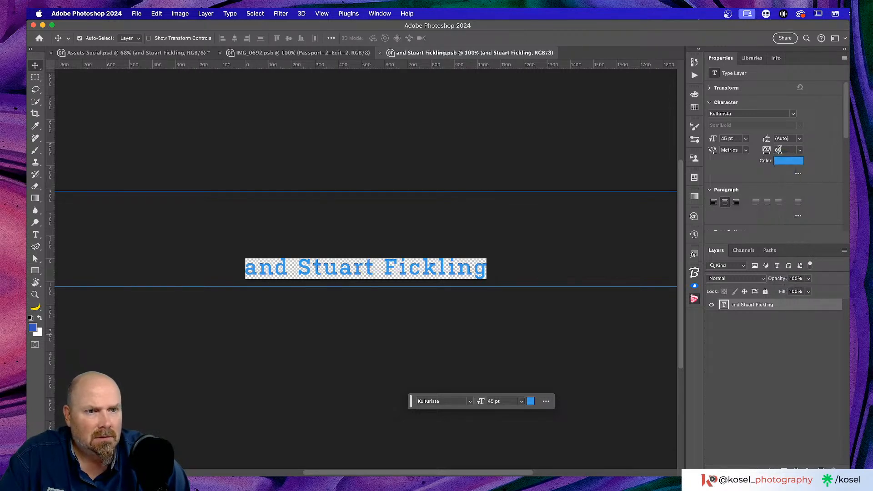
{"action": "left_click_drag", "start_coordinate": [768, 151], "coordinate": [767, 154]}
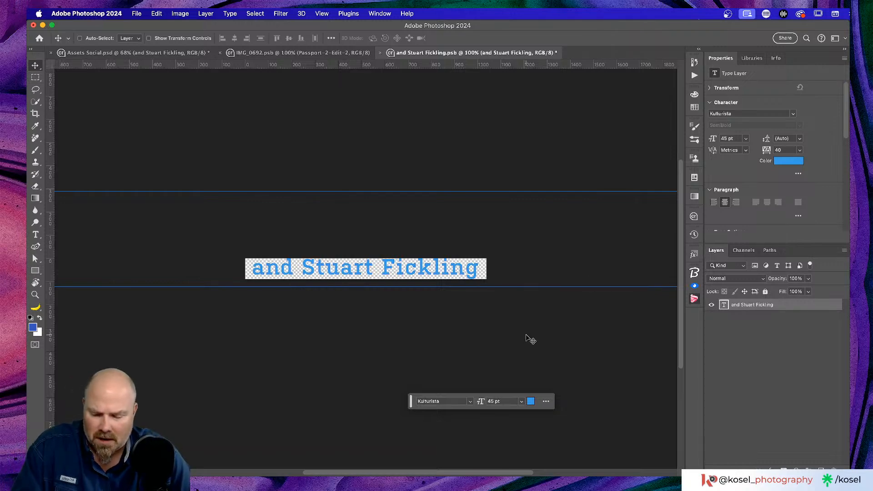
{"action": "key", "text": "super+s"}
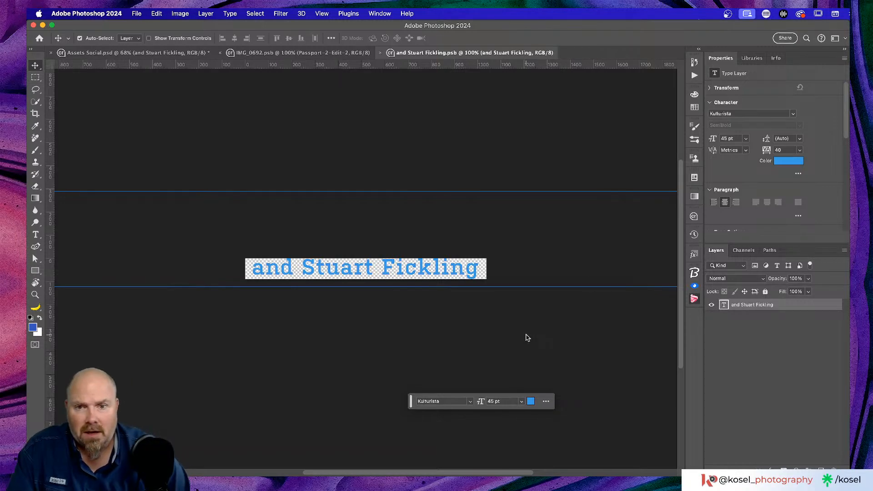
{"action": "left_click", "coordinate": [381, 53]}
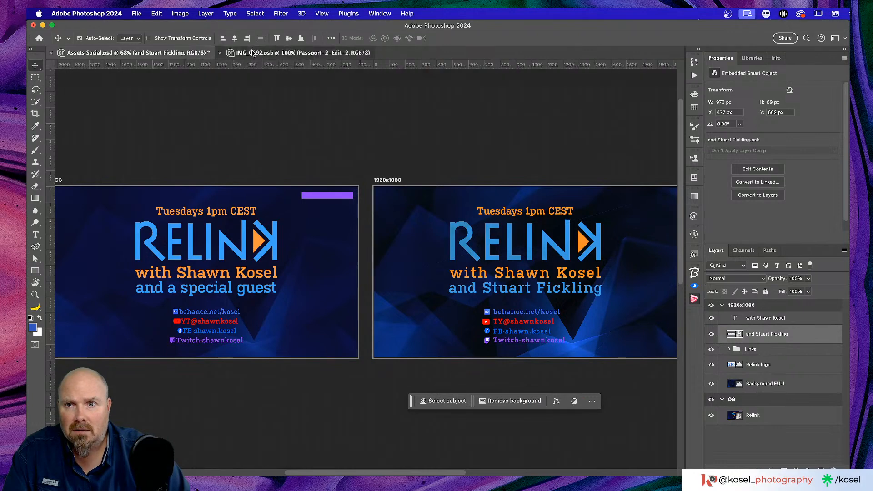
Close the IMG_0692 photo document
{"action": "left_click", "coordinate": [220, 53]}
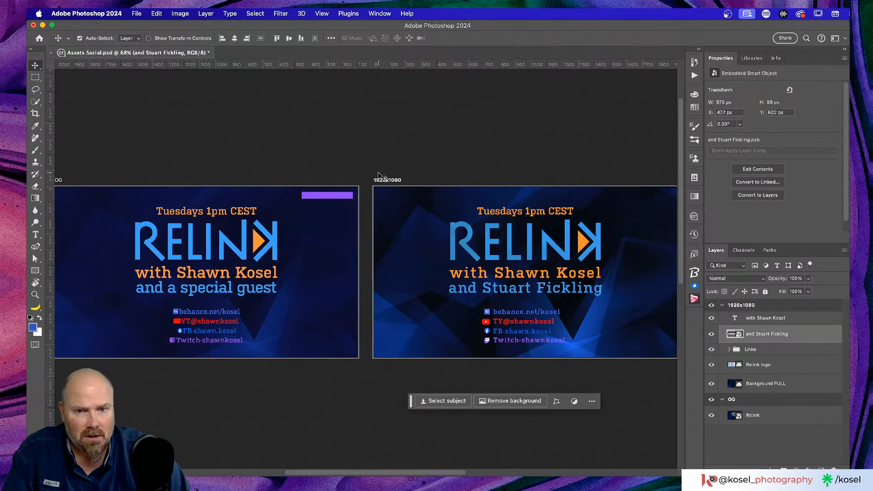
{"action": "scroll", "coordinate": [382, 174], "scroll_direction": "right", "scroll_amount": 2}
{"action": "scroll", "coordinate": [382, 174], "scroll_direction": "down", "scroll_amount": 2}
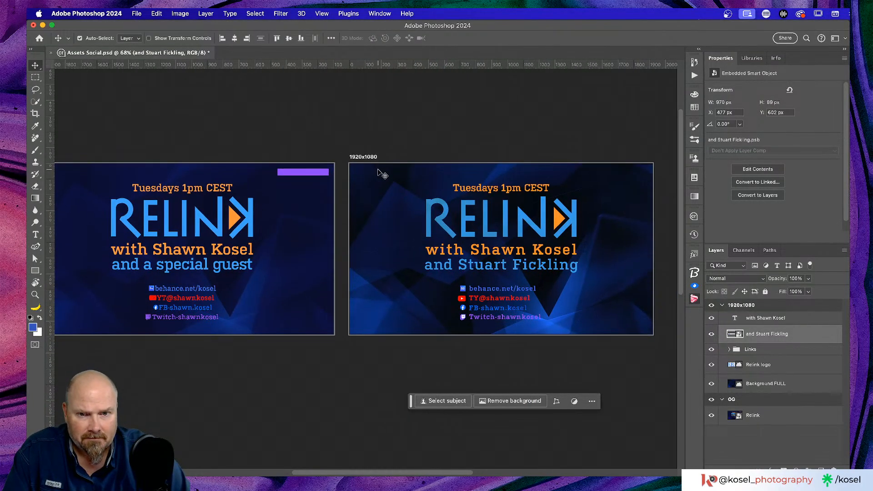
{"action": "scroll", "coordinate": [382, 174], "scroll_direction": "down", "scroll_amount": 1}
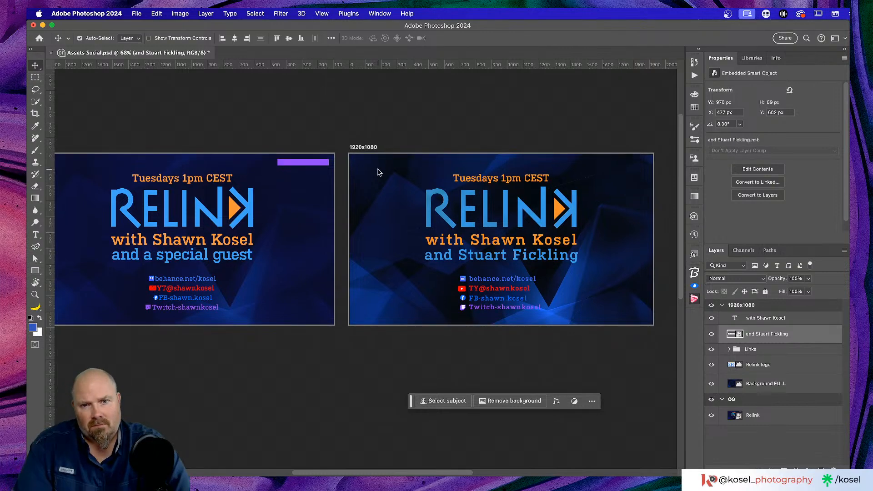
{"action": "scroll", "coordinate": [560, 221], "scroll_direction": "down", "scroll_amount": 1}
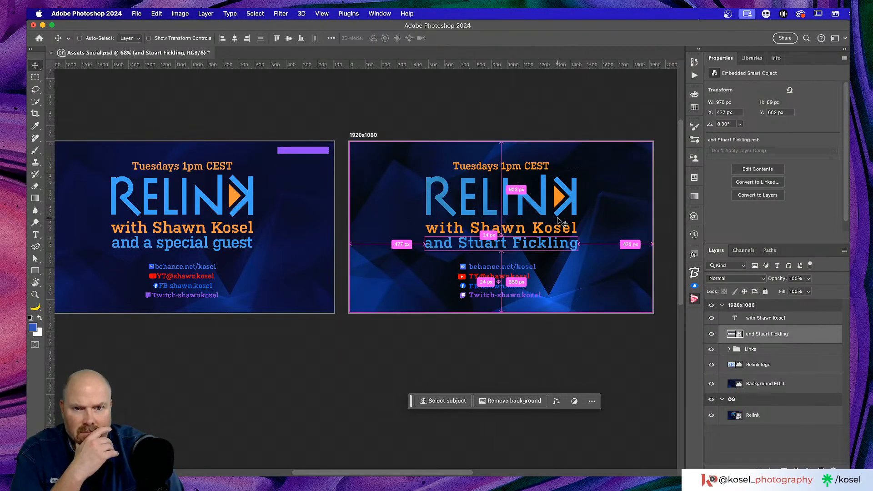
Inspect the guest line up close, save Assets Social, and zoom back out to both artboards
{"action": "key", "text": "super+equal"}
{"action": "scroll", "coordinate": [552, 222], "scroll_direction": "right", "scroll_amount": 5}
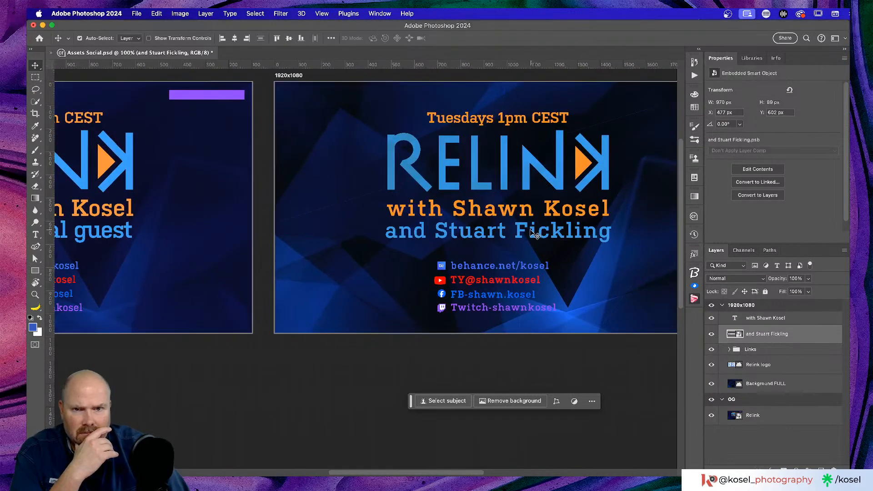
{"action": "key", "text": "super+s"}
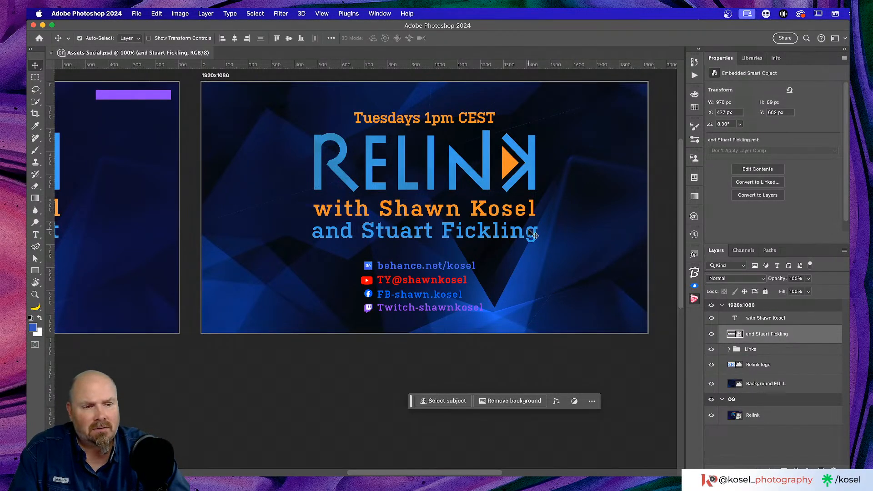
{"action": "scroll", "coordinate": [533, 233], "scroll_direction": "up", "scroll_amount": 3}
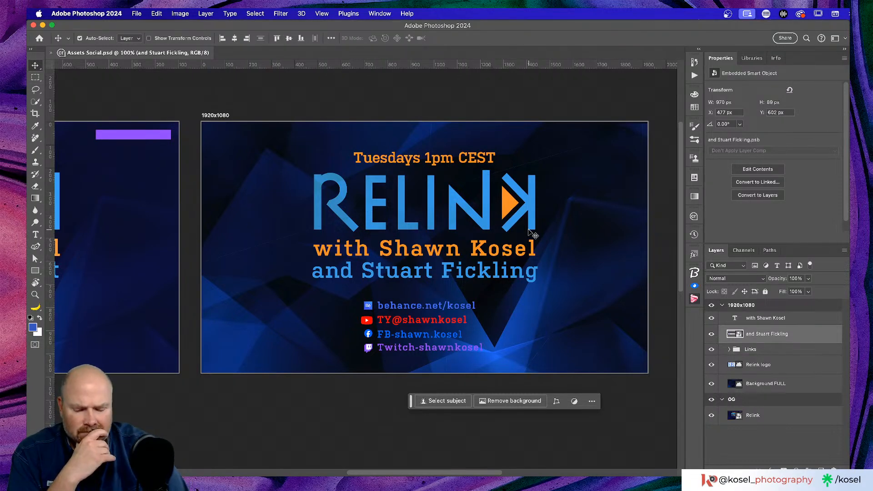
{"action": "key", "text": "super+minus"}
{"action": "key", "text": "super+minus"}
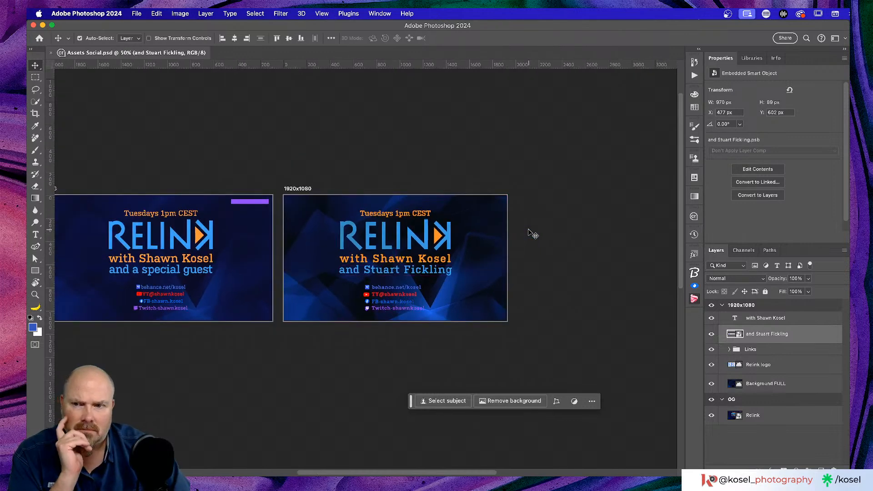
{"action": "scroll", "coordinate": [527, 257], "scroll_direction": "left", "scroll_amount": 5}
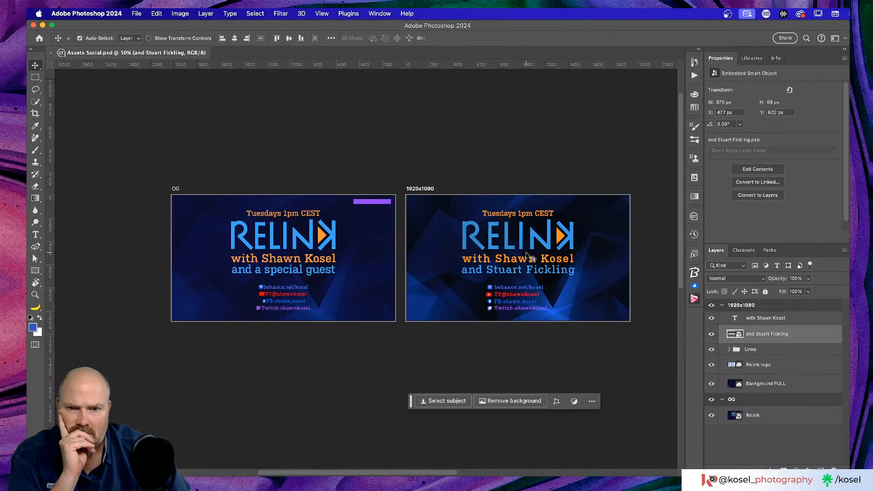
{"action": "scroll", "coordinate": [527, 255], "scroll_direction": "right", "scroll_amount": 4}
{"action": "scroll", "coordinate": [528, 255], "scroll_direction": "left", "scroll_amount": 2}
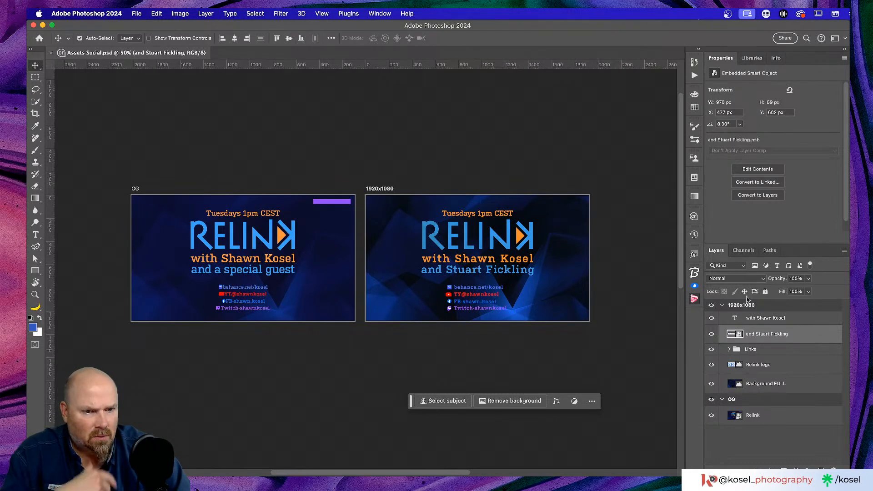
Rename the second artboard to '1920x1080 OG'
{"action": "double_click", "coordinate": [743, 305]}
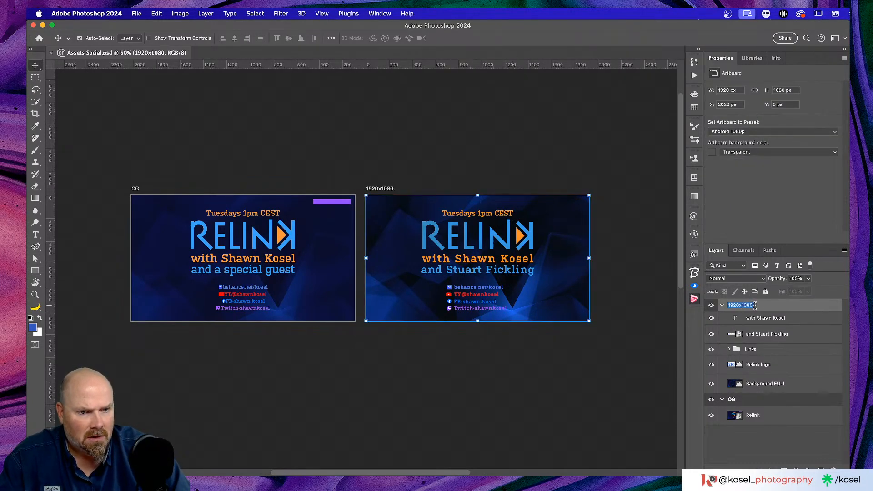
{"action": "left_click", "coordinate": [755, 305]}
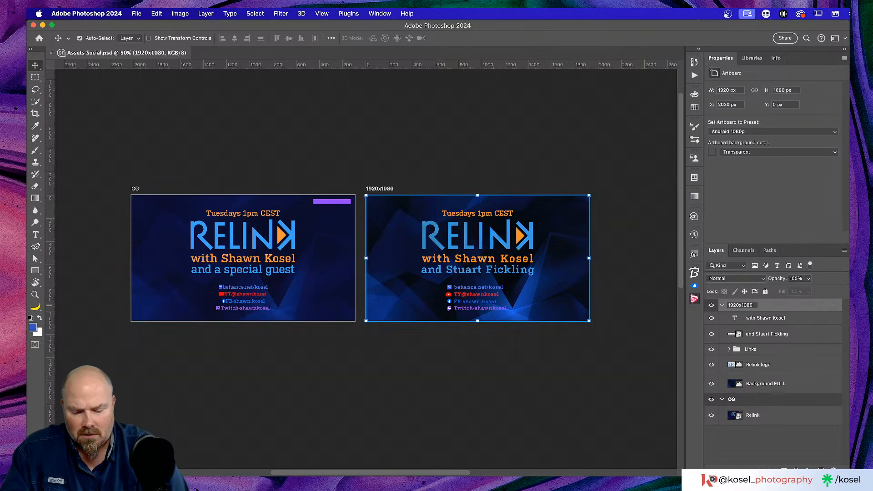
{"action": "type", "text": "OG"}
{"action": "key", "text": "Return"}
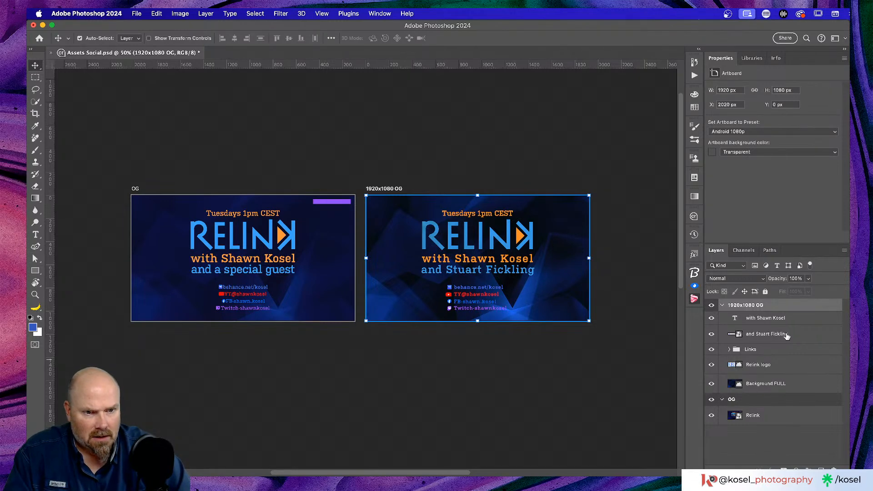
Append '(Change guest name here)' to the guest smart object layer's name
{"action": "double_click", "coordinate": [769, 334]}
{"action": "left_click", "coordinate": [791, 335]}
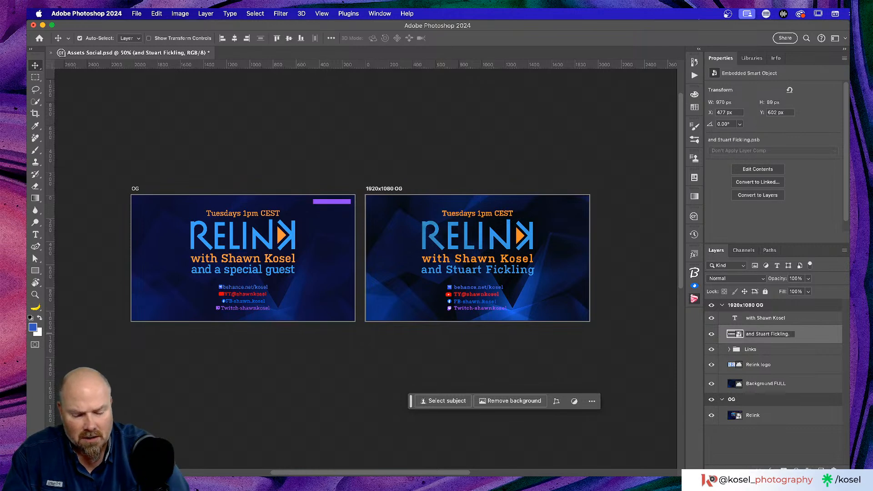
{"action": "type", "text": "("}
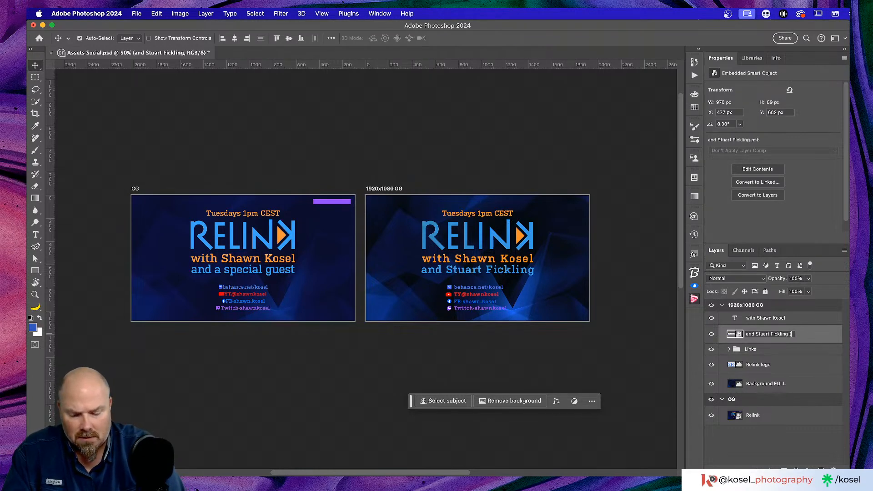
{"action": "type", "text": "Change"}
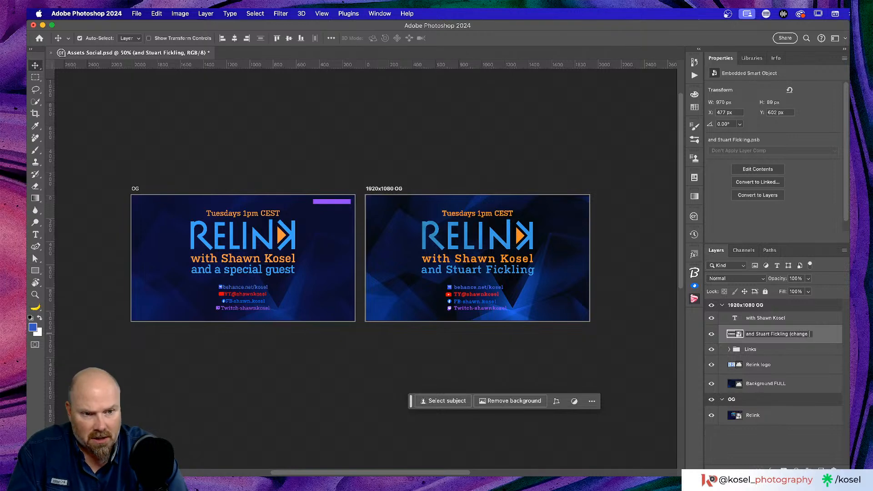
{"action": "type", "text": " guest"}
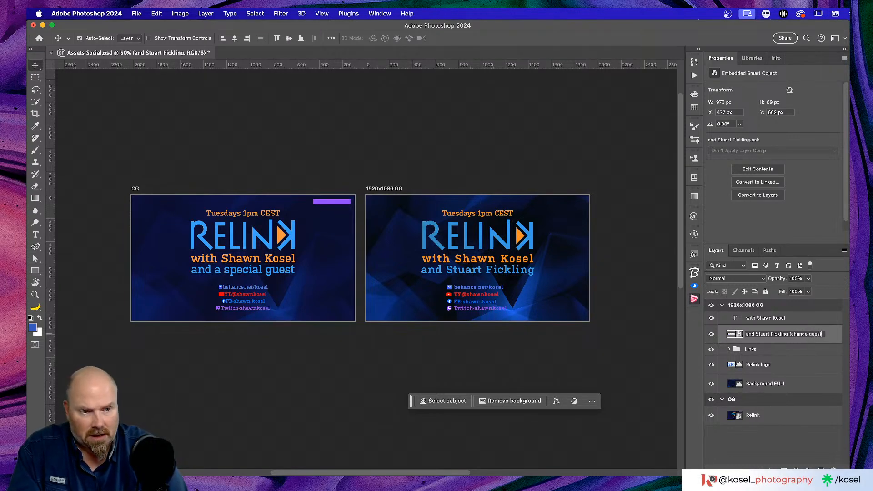
{"action": "type", "text": " name here"}
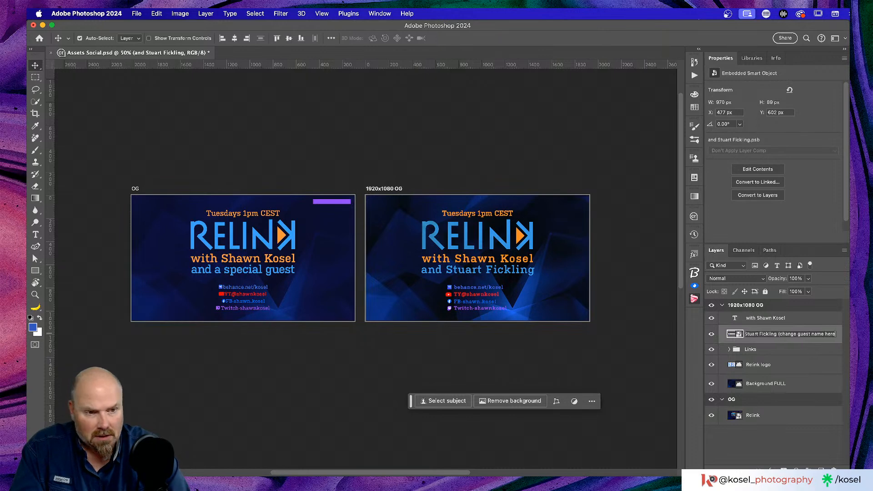
{"action": "type", "text": ")"}
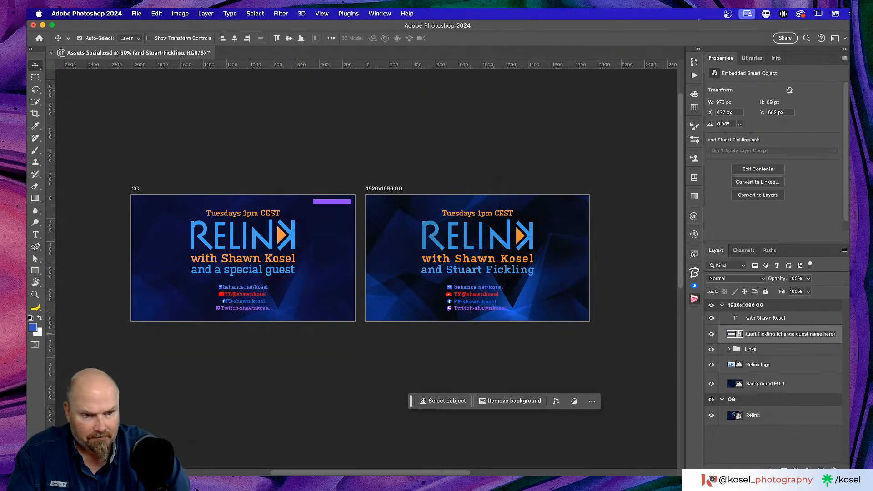
{"action": "key", "text": "Return"}
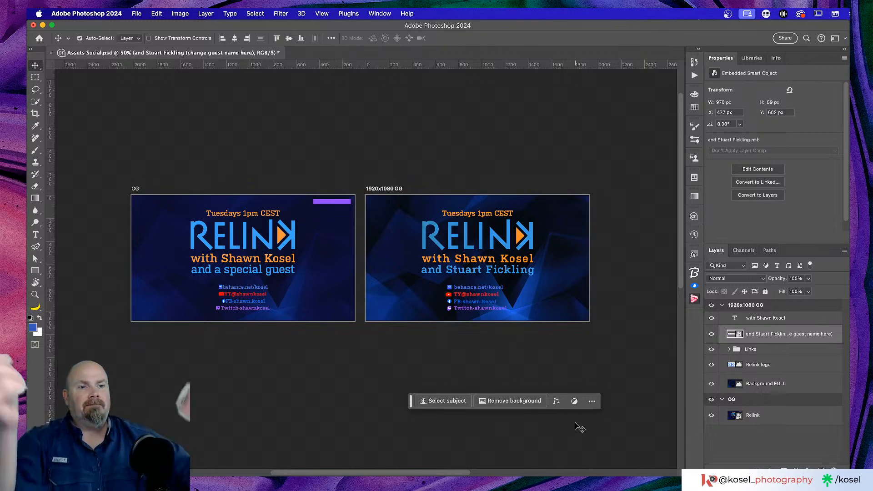
Switch to Chrome, check the stream Dashboard in the Live tab group, then collapse it onto the linktree tab
{"action": "key", "text": "super"}
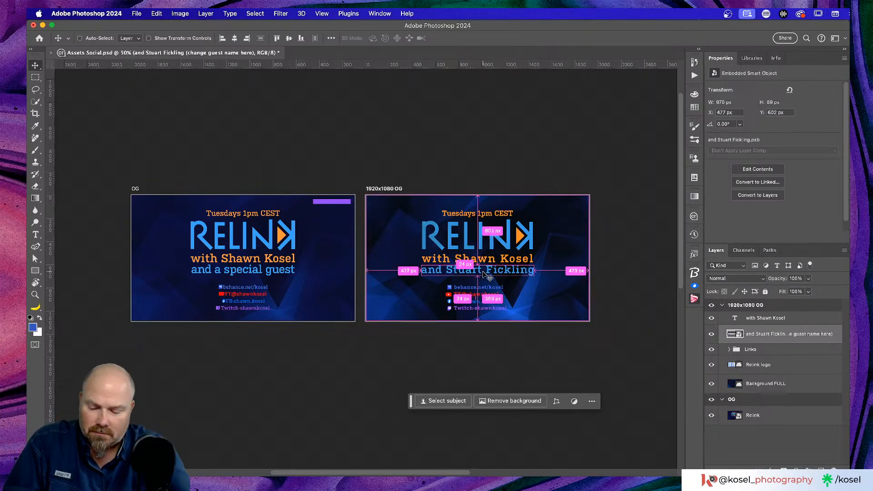
{"action": "key", "text": "super+Tab"}
{"action": "key", "text": "super+Tab"}
{"action": "key", "text": "super+Tab"}
{"action": "key", "text": "super+Tab"}
{"action": "key", "text": "super+Tab"}
{"action": "key", "text": "super+Tab"}
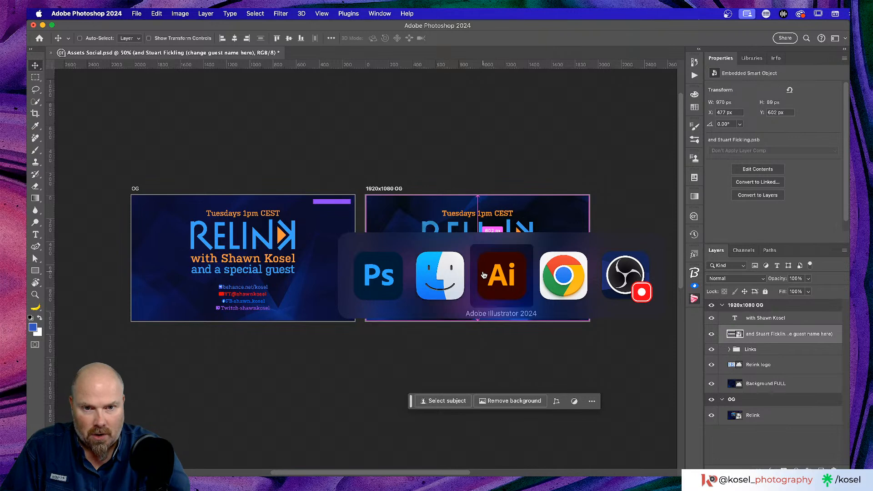
{"action": "key", "text": "super+Tab"}
{"action": "key", "text": "super+Tab"}
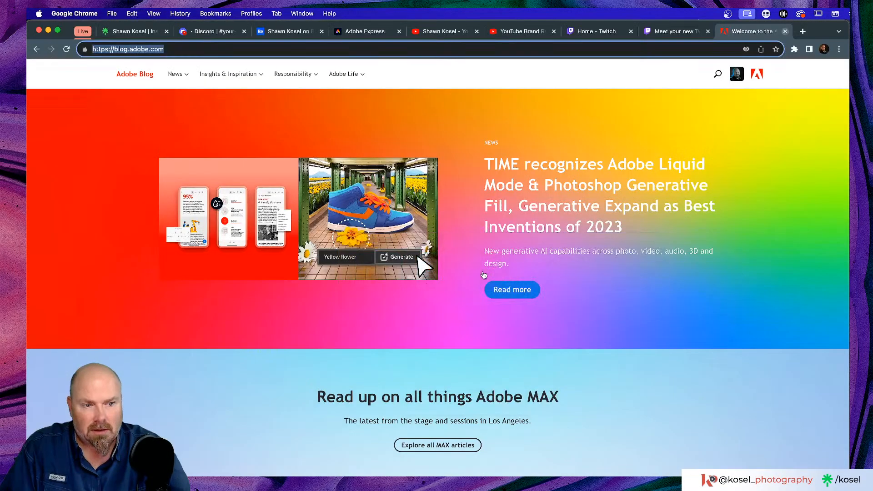
{"action": "left_click", "coordinate": [80, 32]}
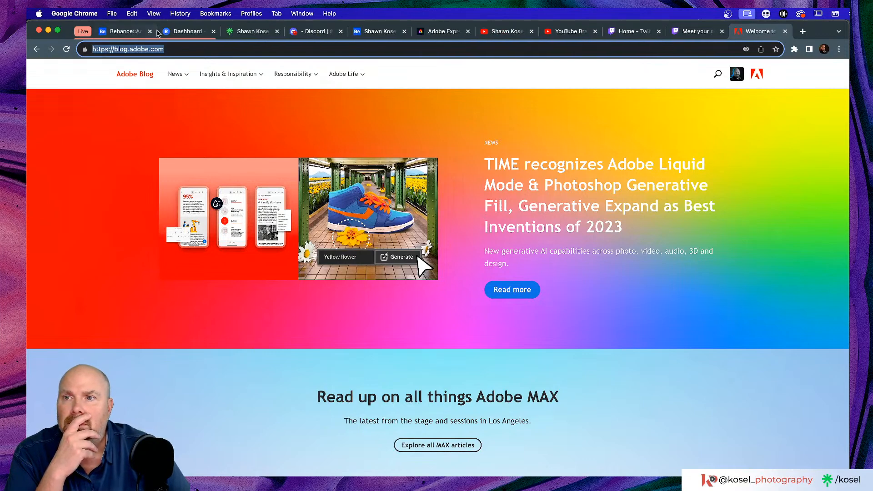
{"action": "left_click", "coordinate": [190, 32]}
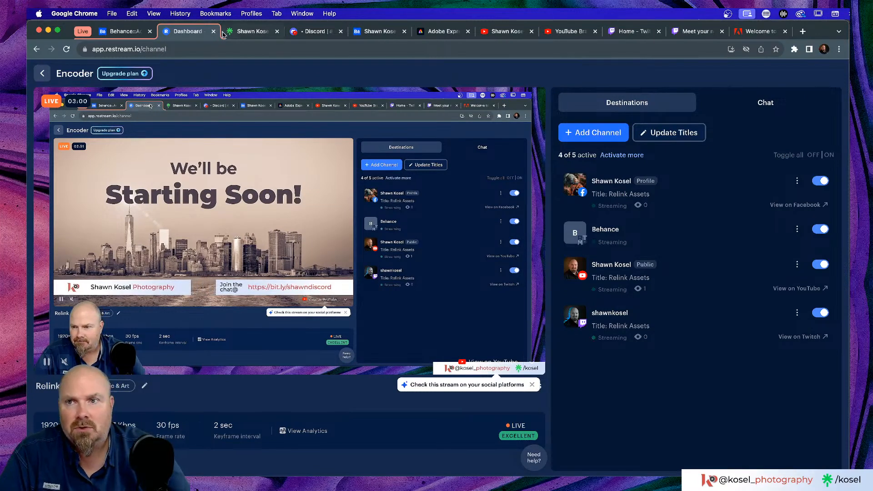
{"action": "left_click", "coordinate": [76, 35]}
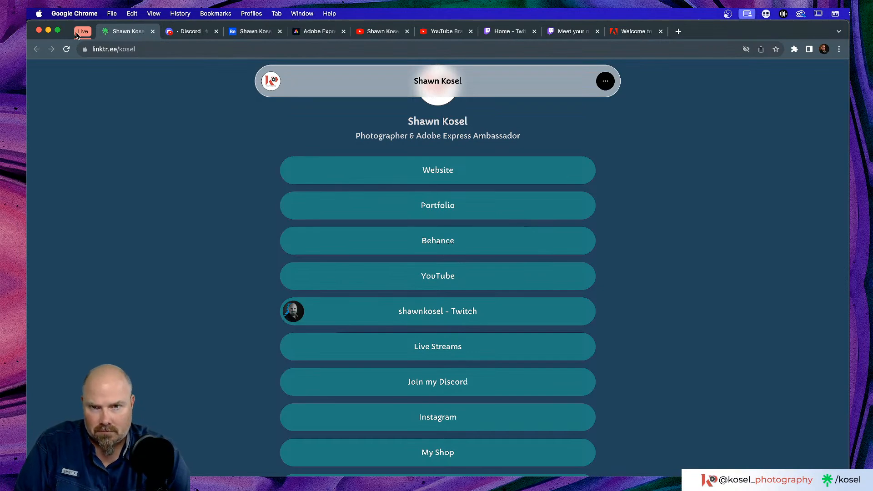
{"action": "key", "text": "super+Tab"}
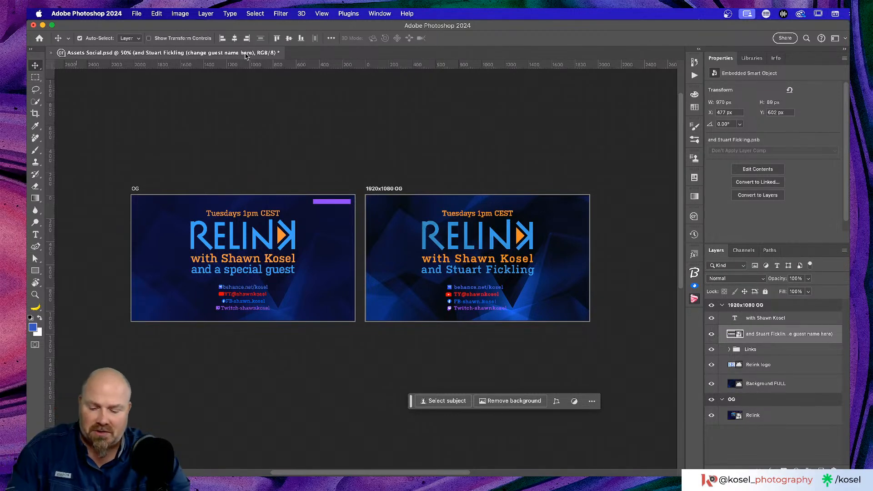
{"action": "key", "text": "super"}
{"action": "key", "text": "super+Tab"}
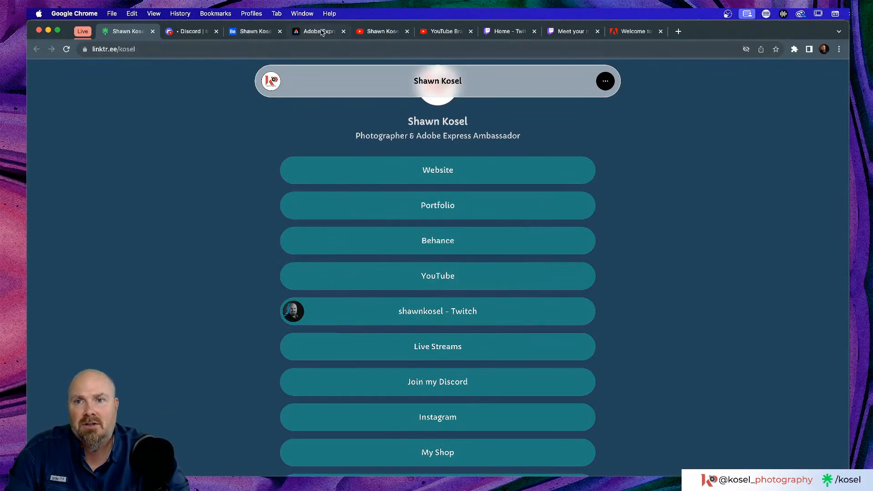
Open the Relink design in Adobe Express and view its three RELINK pages side by side
{"action": "left_click", "coordinate": [321, 33]}
{"action": "left_click", "coordinate": [191, 452]}
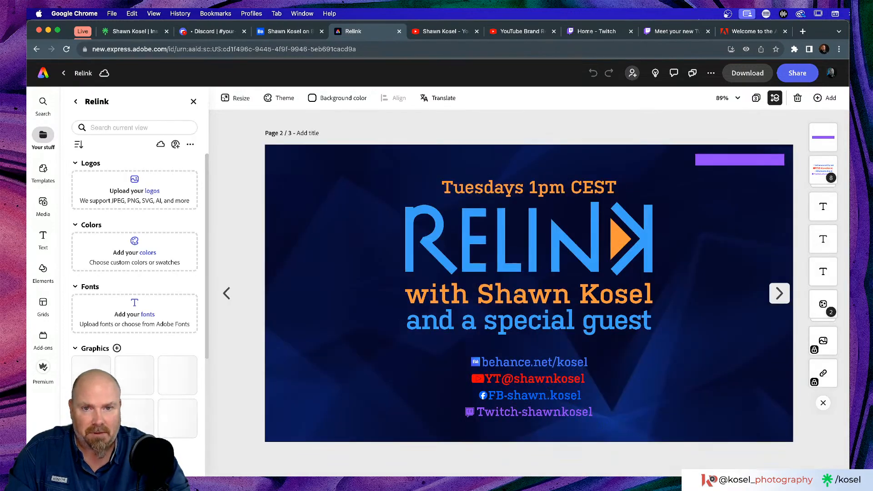
{"action": "left_click", "coordinate": [756, 98]}
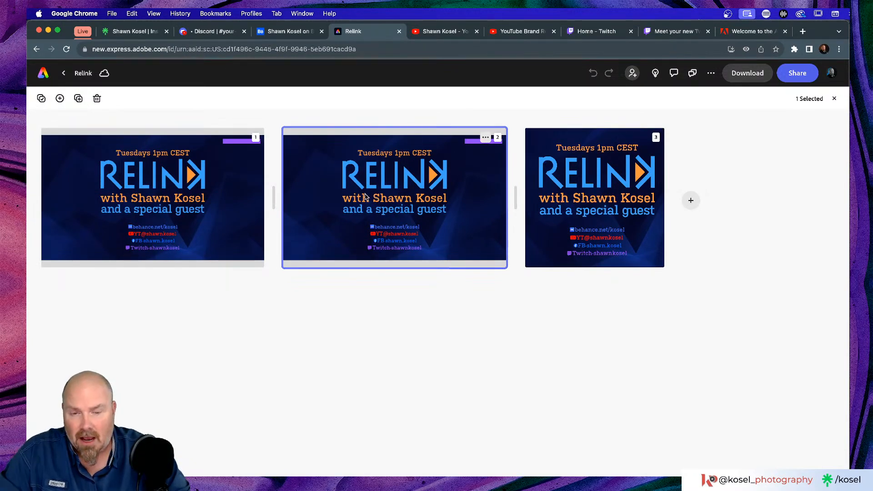
{"action": "mouse_move", "coordinate": [621, 198]}
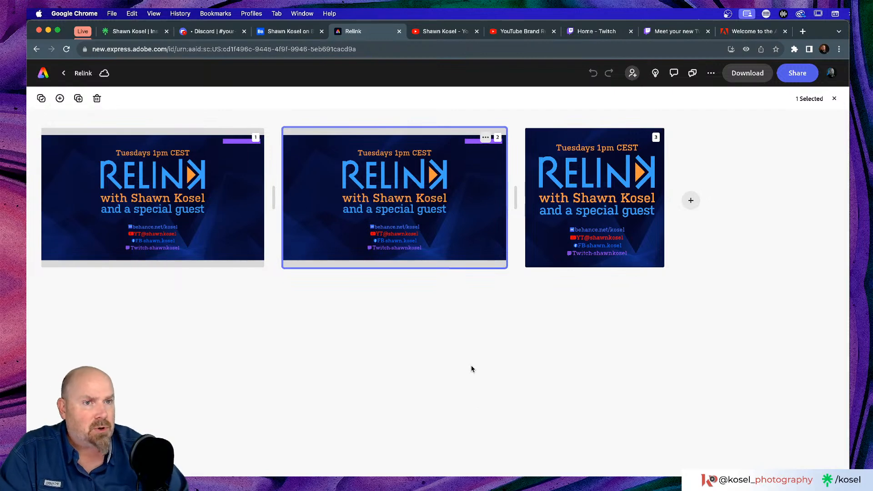
Switch to Illustrator and scroll across the four Relink moodboard logo and layout artboards
{"action": "key", "text": "super+Tab"}
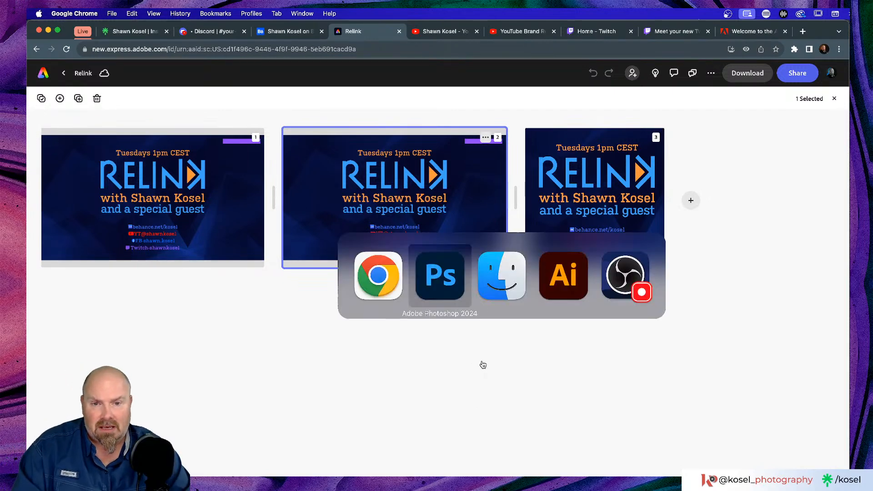
{"action": "key", "text": "super+Tab"}
{"action": "key", "text": "super+Tab"}
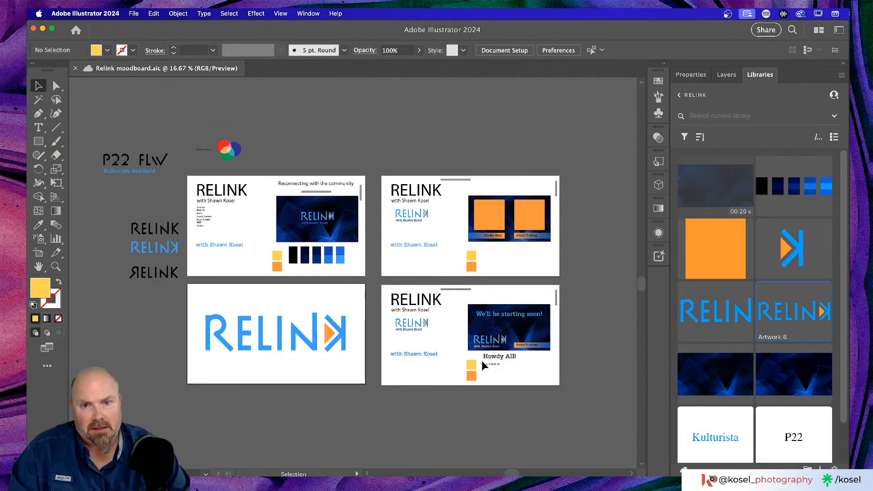
{"action": "scroll", "coordinate": [291, 295], "scroll_direction": "down", "scroll_amount": 1}
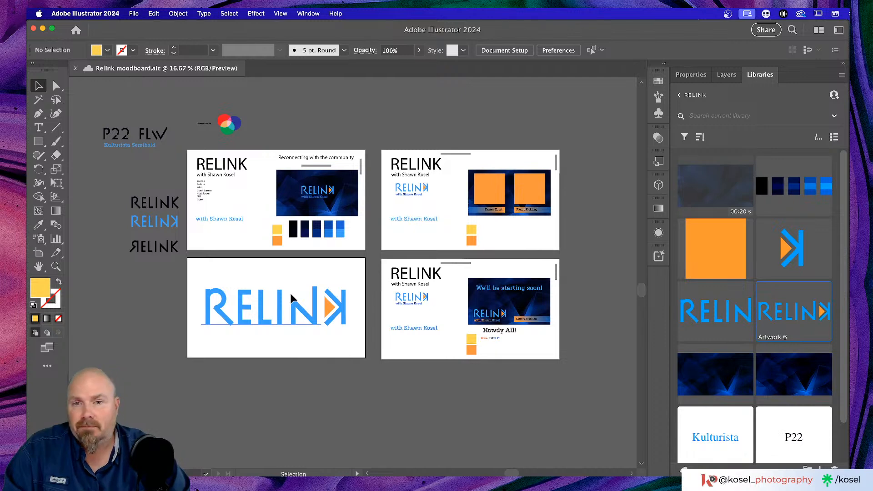
{"action": "scroll", "coordinate": [291, 298], "scroll_direction": "left", "scroll_amount": 1}
{"action": "scroll", "coordinate": [291, 298], "scroll_direction": "up", "scroll_amount": 1}
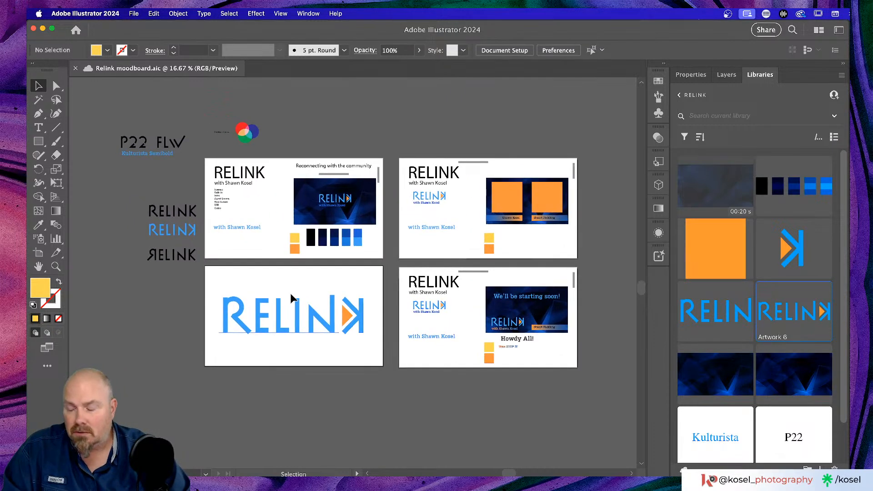
{"action": "scroll", "coordinate": [291, 299], "scroll_direction": "left", "scroll_amount": 1}
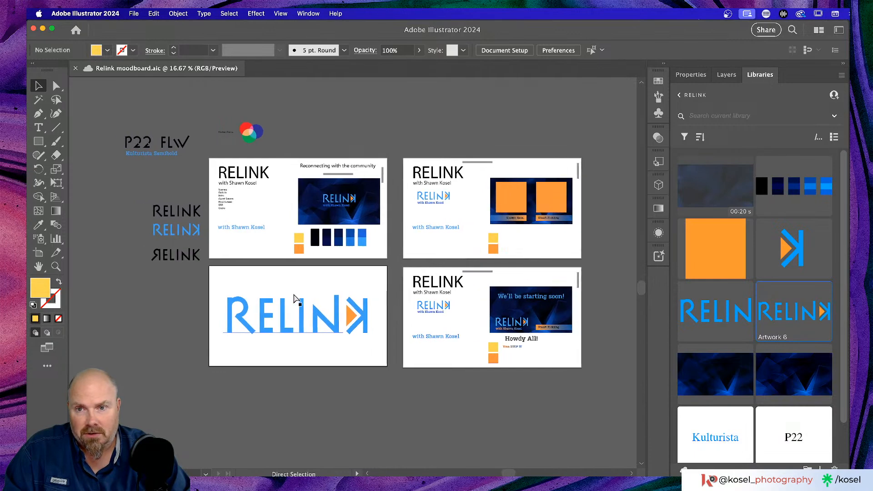
{"action": "key", "text": "super+Tab"}
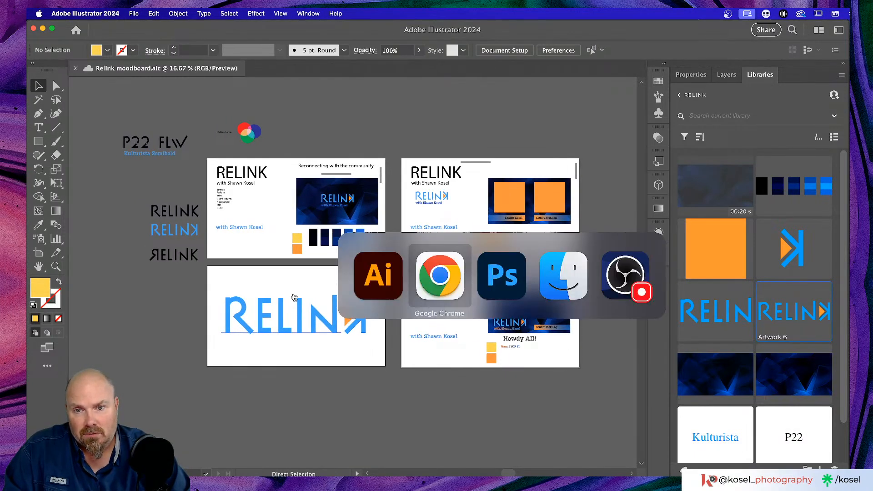
In Photoshop, use the Artboard Tool to duplicate the 1920x1080 OG artboard directly below it
{"action": "key", "text": "super+Tab"}
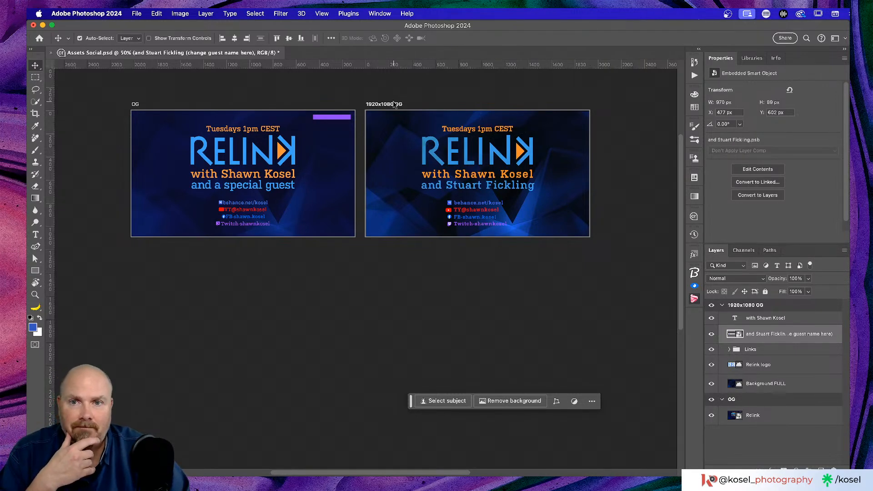
{"action": "right_click", "coordinate": [36, 66]}
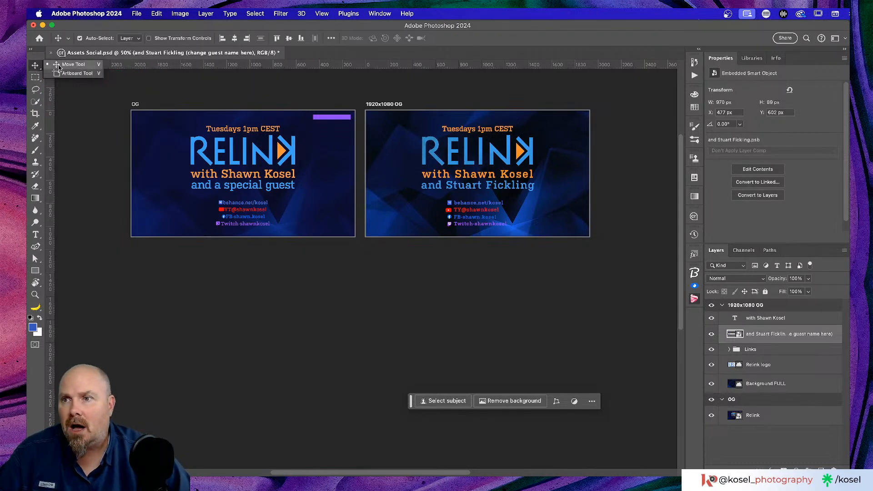
{"action": "left_click", "coordinate": [74, 73]}
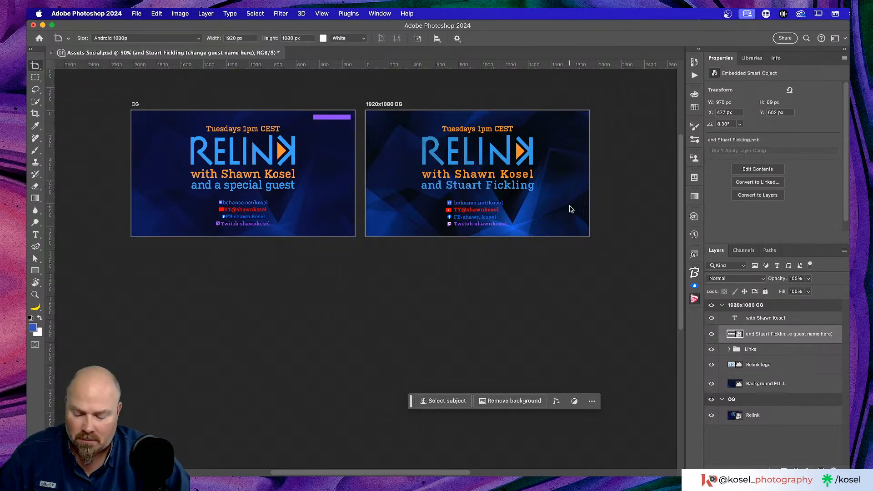
{"action": "left_click", "coordinate": [389, 105]}
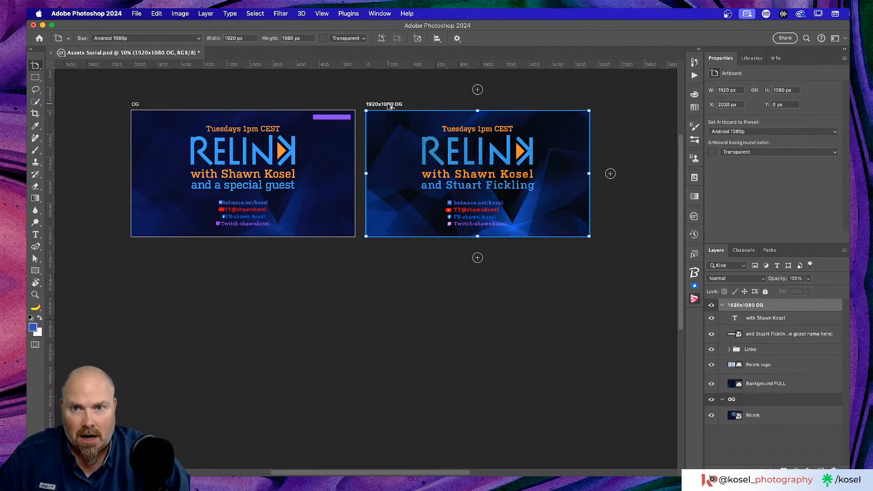
{"action": "left_click_drag", "start_coordinate": [390, 106], "coordinate": [388, 258]}
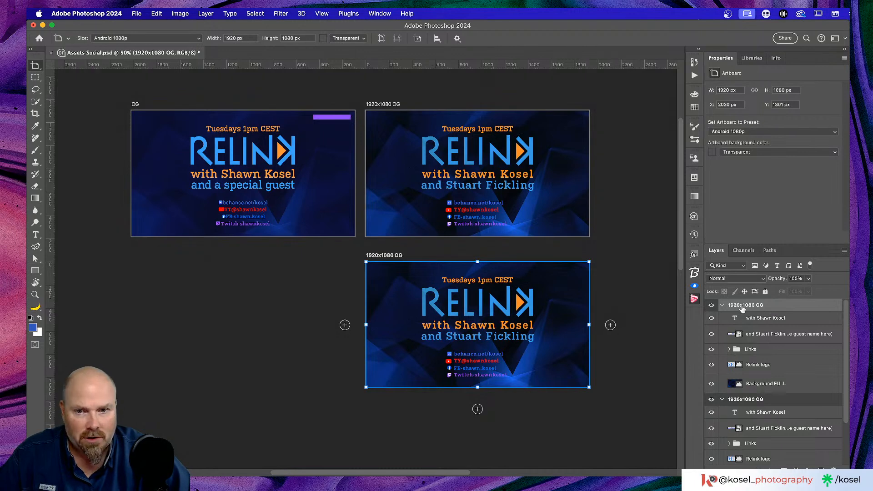
Rename the duplicated artboard to '1080x1080'
{"action": "double_click", "coordinate": [742, 305]}
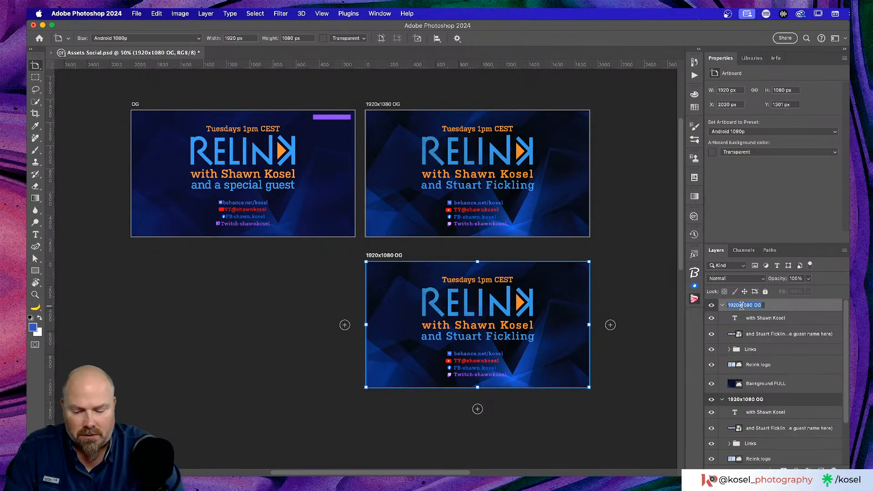
{"action": "type", "text": "1080"}
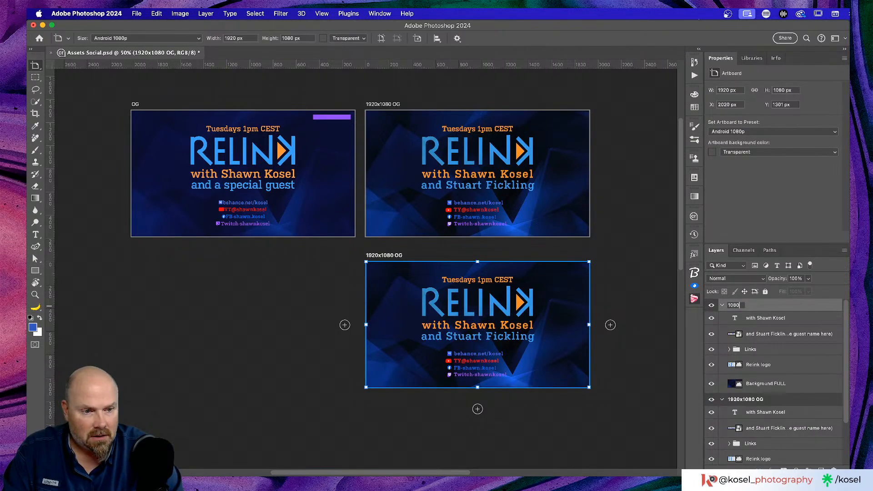
{"action": "type", "text": "x1080"}
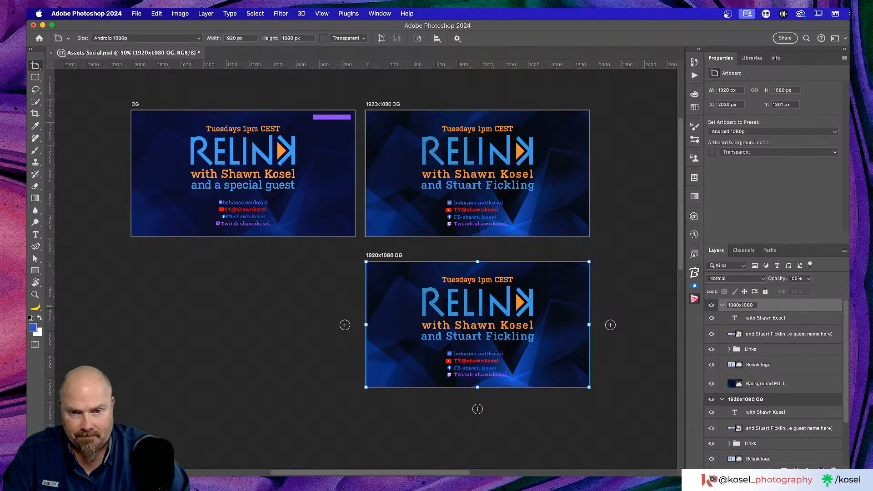
{"action": "key", "text": "Return"}
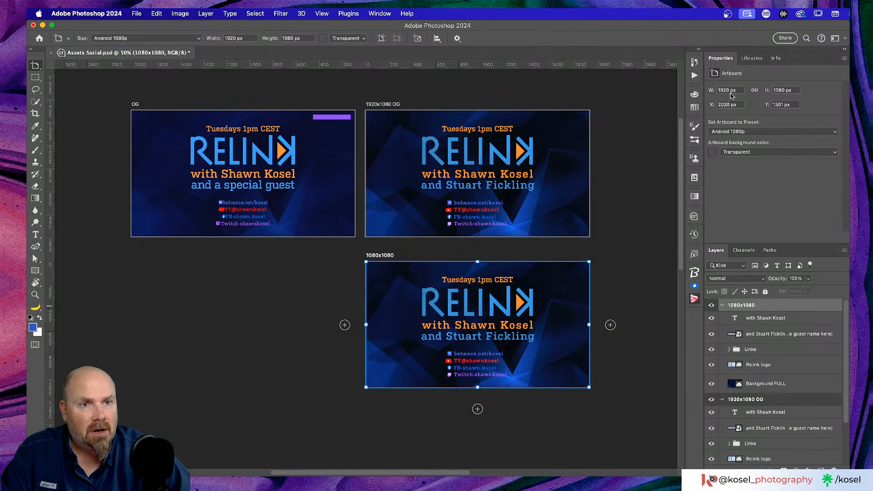
Set the artboard's width to 1080 px in Properties, making it square
{"action": "left_click", "coordinate": [730, 90]}
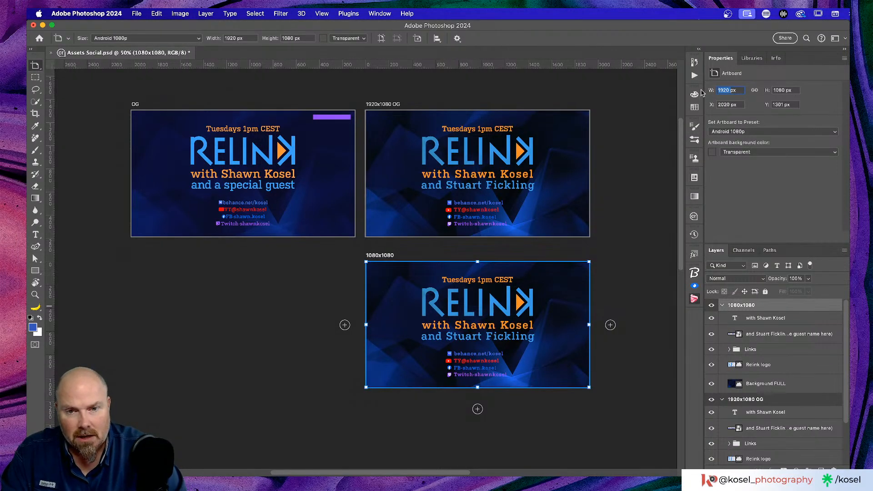
{"action": "type", "text": "1080px"}
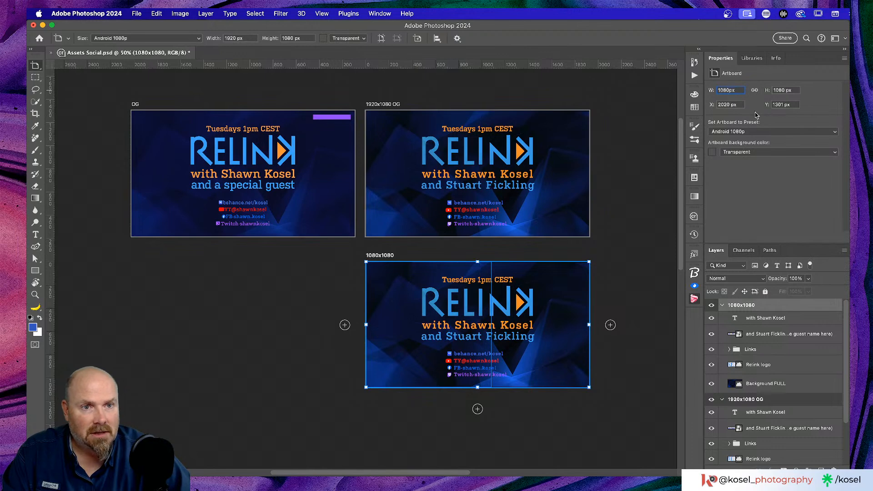
{"action": "key", "text": "Return"}
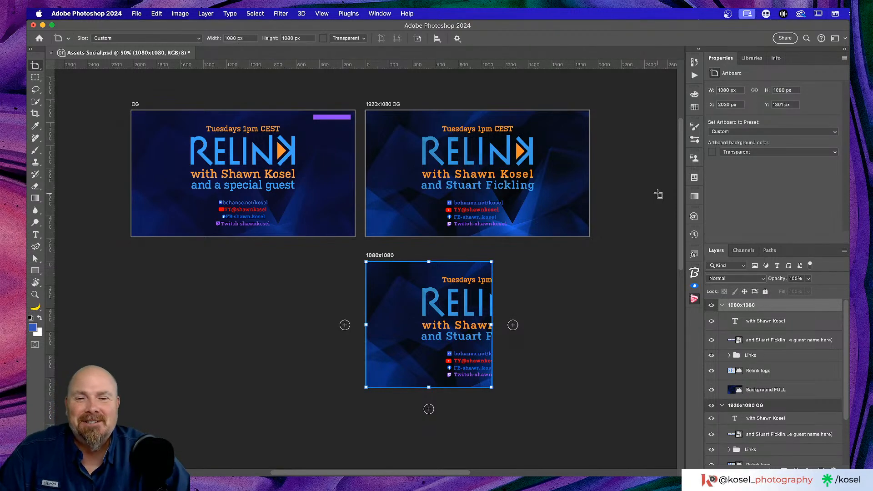
Select the 1080x1080 artboard's content layers and try moving them with the Move tool
{"action": "key", "text": "v"}
{"action": "left_click", "coordinate": [396, 283]}
{"action": "left_click", "coordinate": [789, 326]}
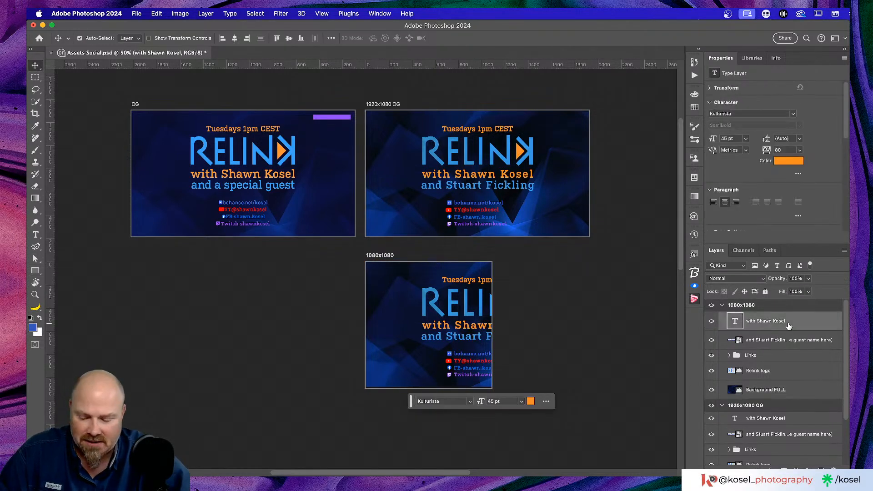
{"action": "left_click", "coordinate": [797, 391], "text": "shift"}
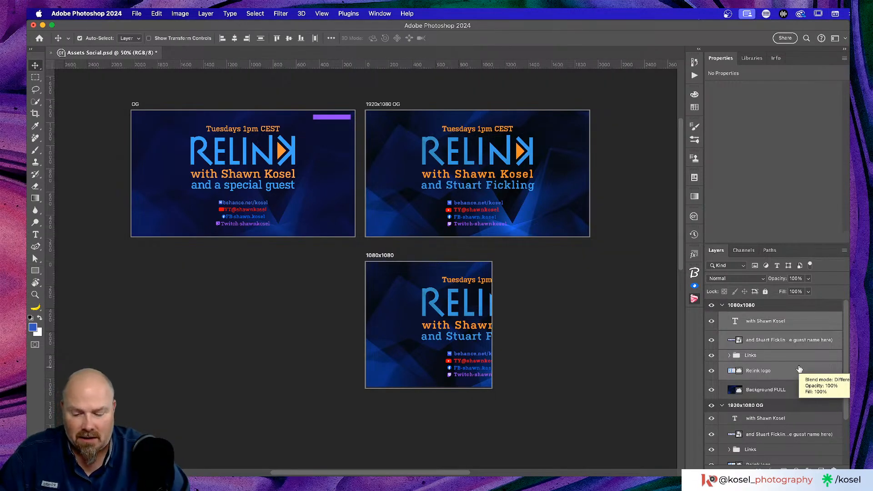
{"action": "key", "text": "shift+v"}
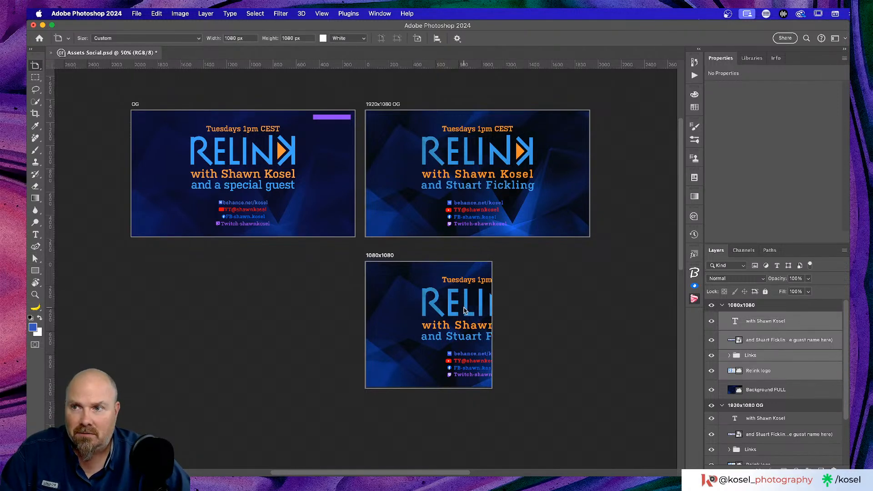
{"action": "right_click", "coordinate": [40, 65]}
{"action": "left_click", "coordinate": [61, 65]}
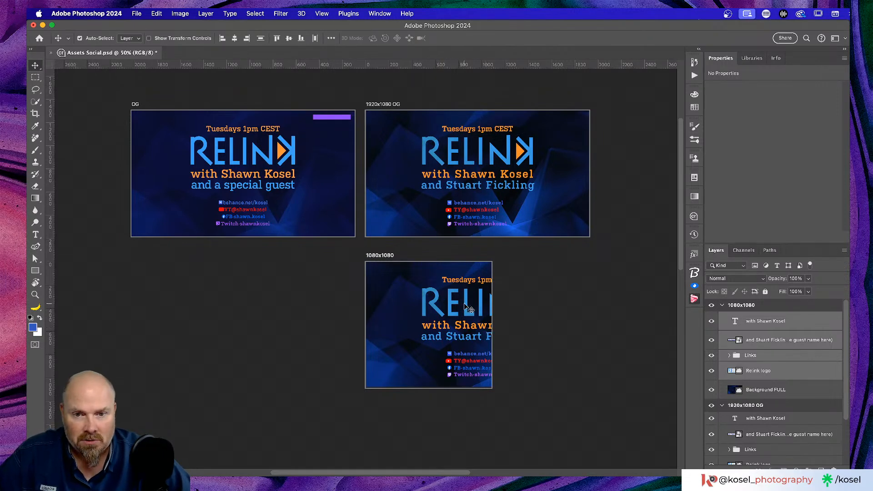
{"action": "left_click_drag", "start_coordinate": [464, 303], "coordinate": [451, 305]}
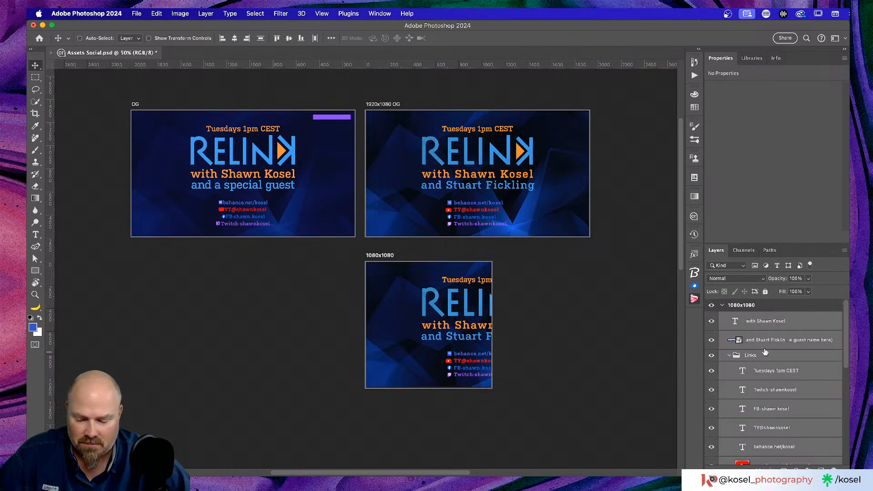
Undo the square resize, turn off Auto-Select, and select the text, Links and logo layers
{"action": "key", "text": "super+z"}
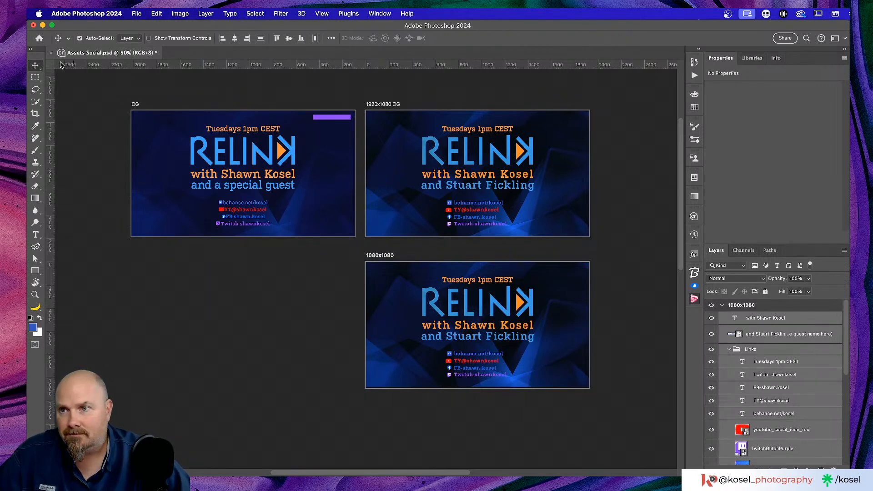
{"action": "left_click", "coordinate": [80, 39]}
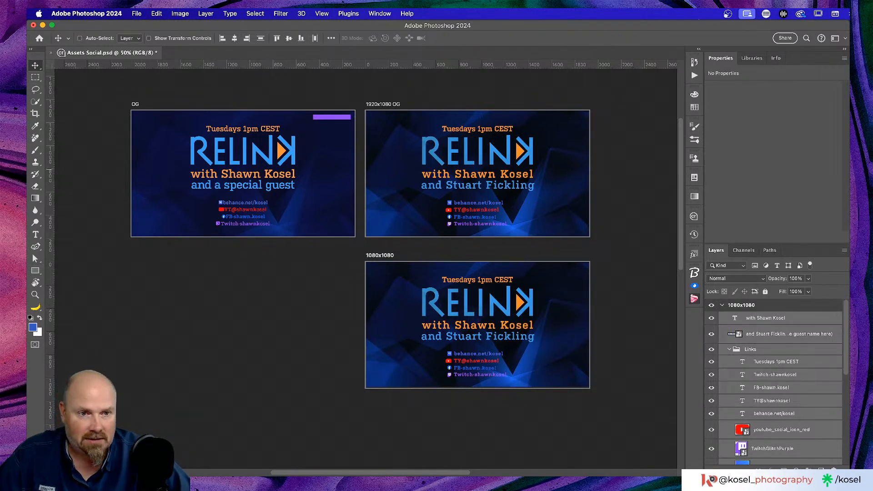
{"action": "left_click", "coordinate": [747, 376]}
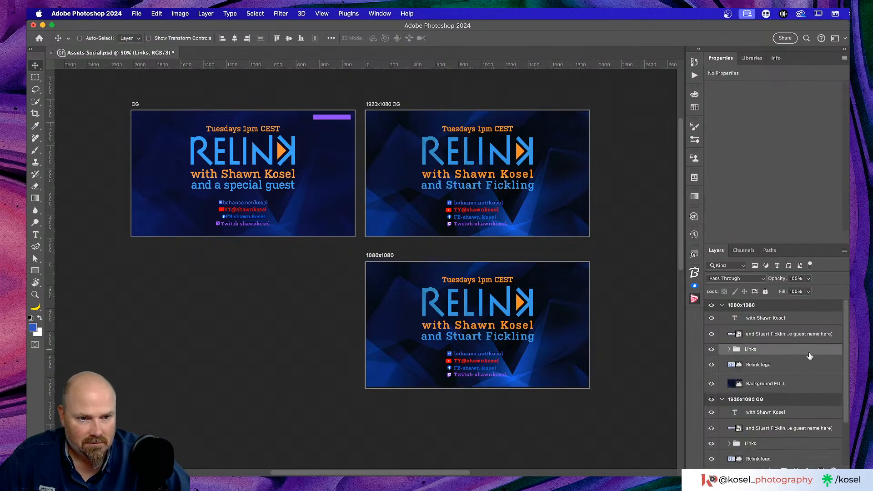
{"action": "left_click", "coordinate": [730, 349]}
{"action": "left_click", "coordinate": [796, 317]}
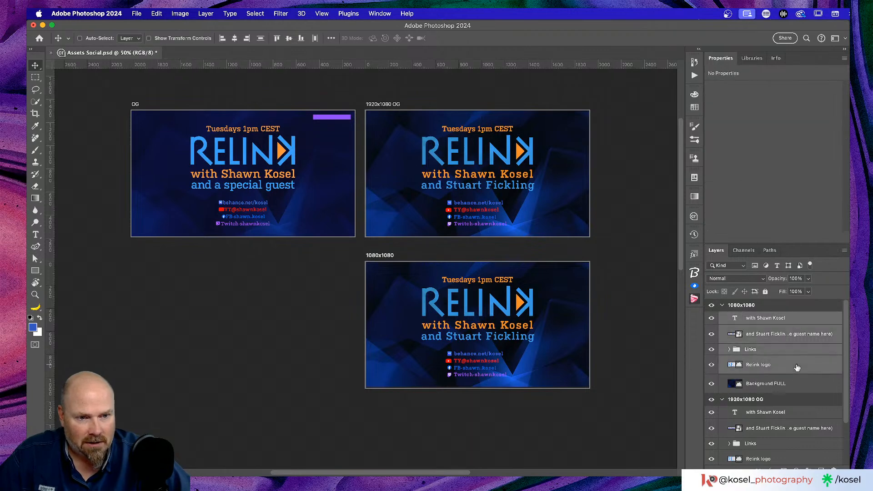
{"action": "left_click", "coordinate": [794, 369], "text": "shift"}
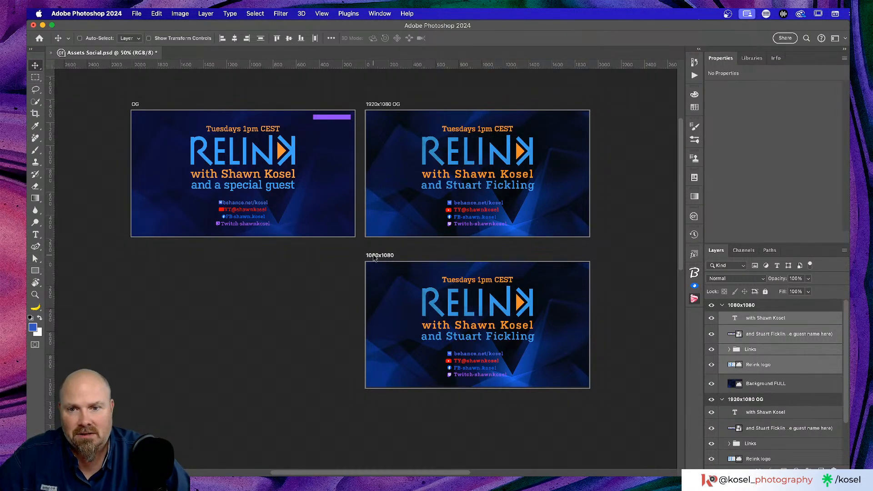
Resize the 1080x1080 artboard to 1080 px wide in Properties
{"action": "left_click", "coordinate": [375, 257]}
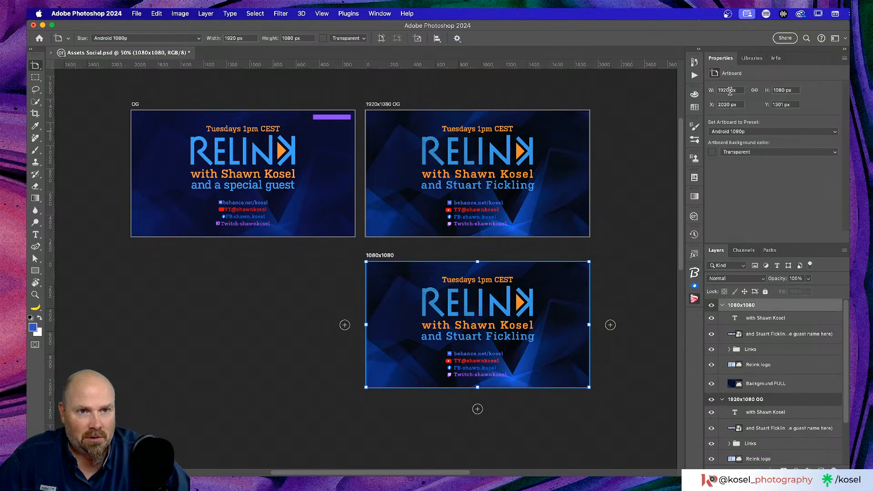
{"action": "left_click", "coordinate": [725, 90]}
{"action": "type", "text": "1080"}
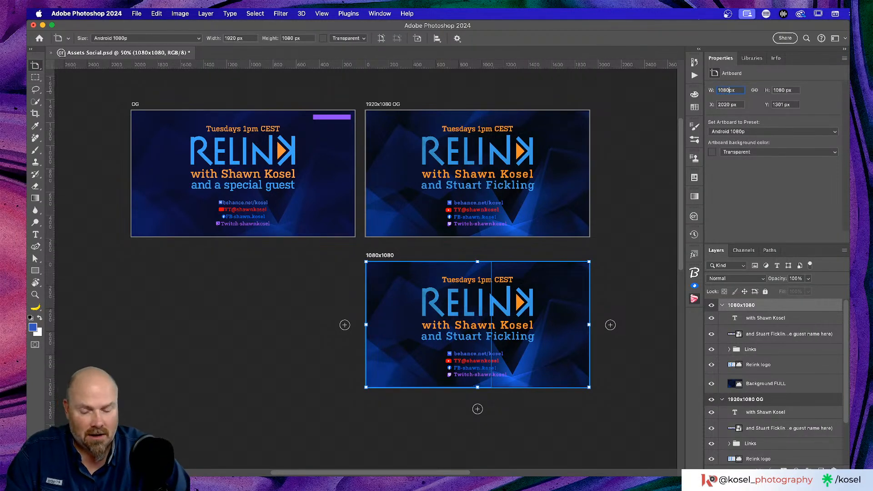
{"action": "key", "text": "Return"}
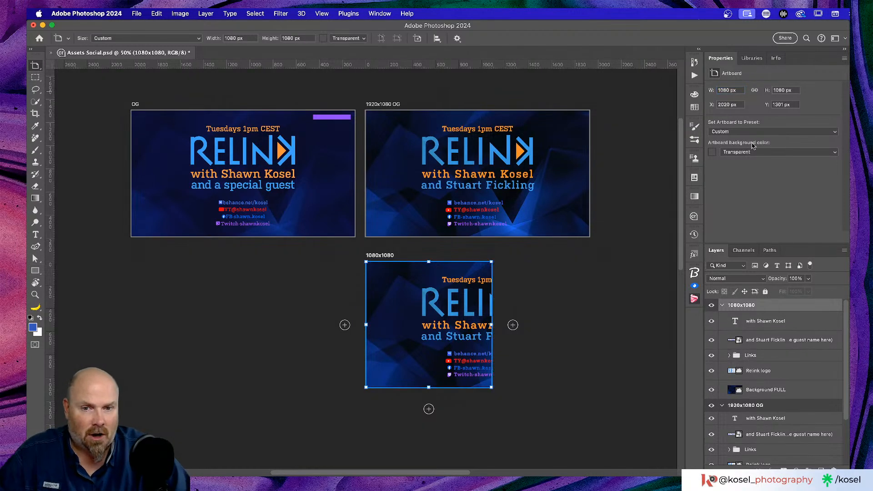
Select the text, links and Relink logo layers and drag them left into the square
{"action": "left_click", "coordinate": [810, 324]}
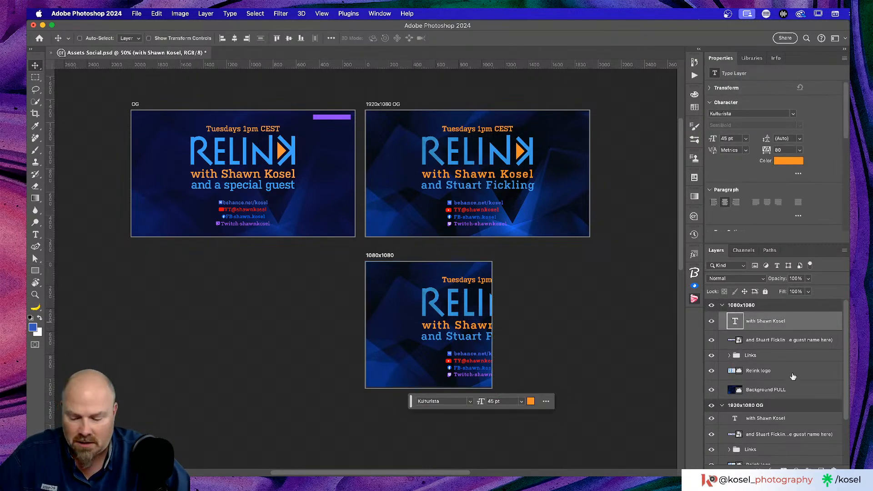
{"action": "left_click", "coordinate": [793, 376], "text": "shift"}
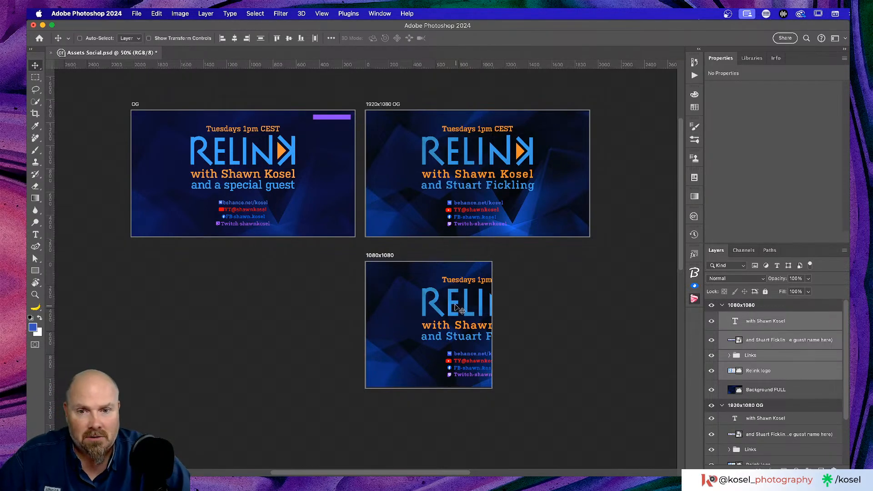
{"action": "left_click_drag", "start_coordinate": [453, 306], "coordinate": [405, 306]}
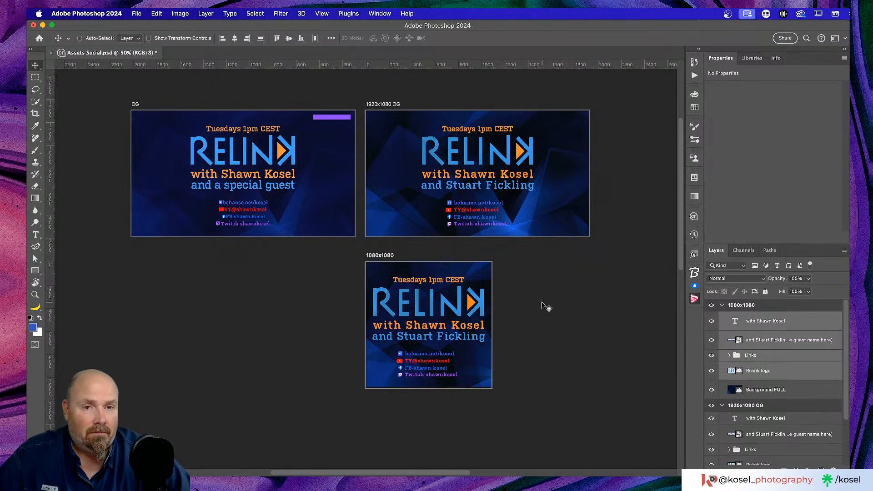
Align the logo, text and links to horizontal centres on the artboard and hide the rulers
{"action": "left_click", "coordinate": [234, 38]}
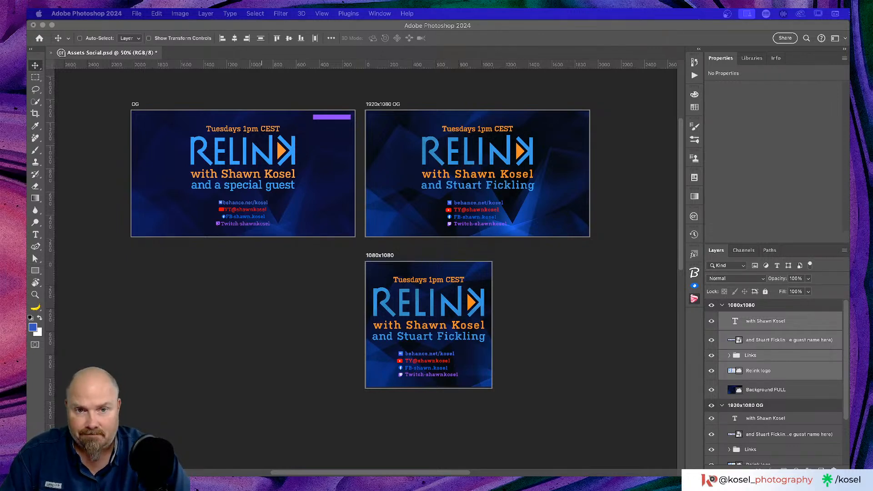
{"action": "left_click", "coordinate": [711, 27]}
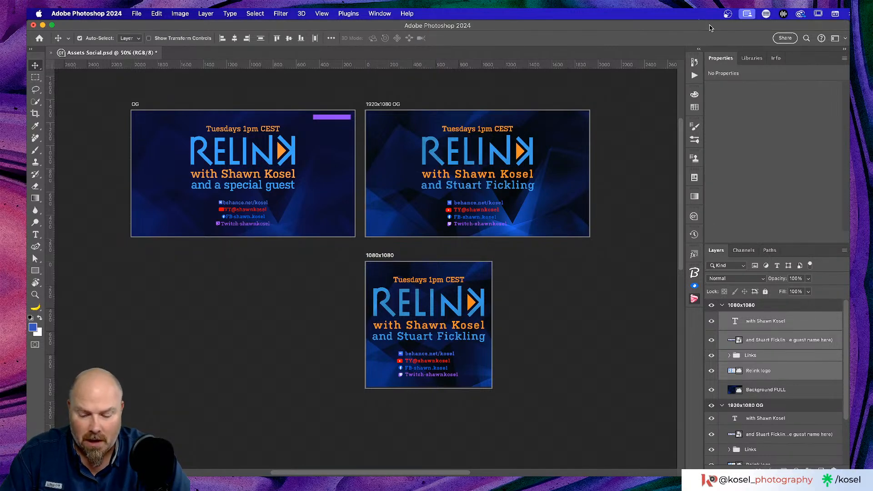
{"action": "key", "text": "super+r"}
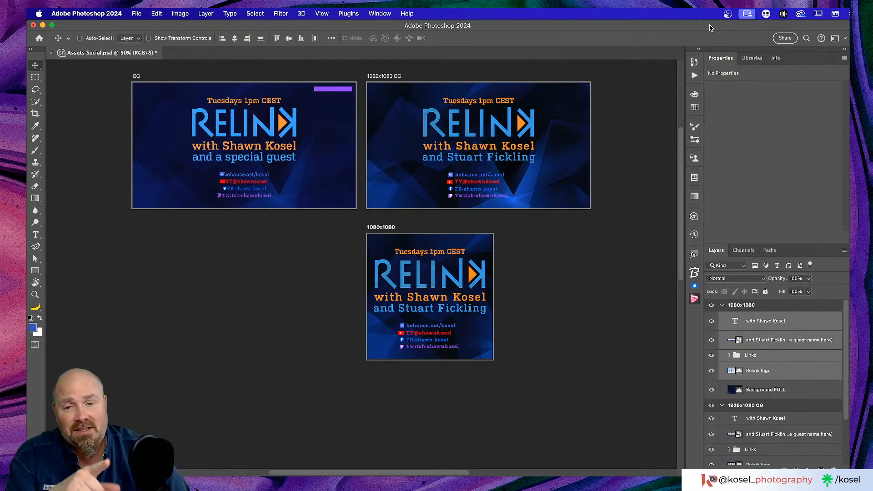
{"action": "key", "text": "super"}
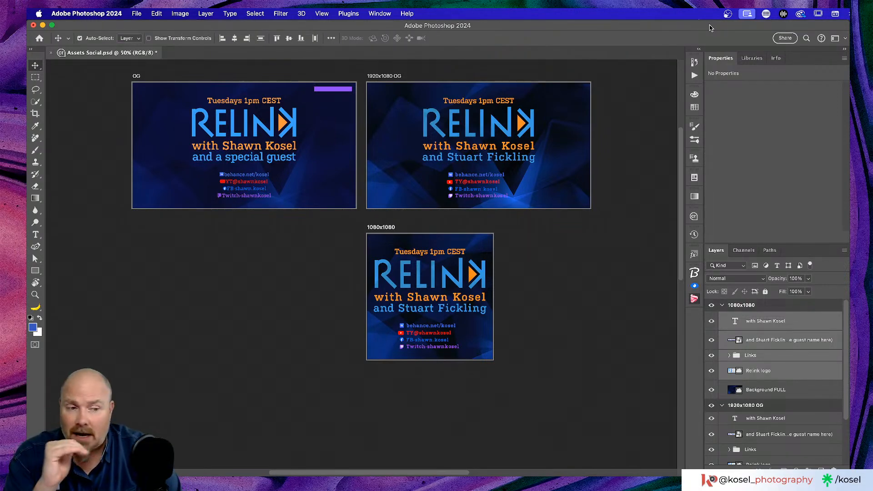
Check the square promo at 100%, save Assets Social, then zoom out to all three artboards
{"action": "key", "text": "super+equal"}
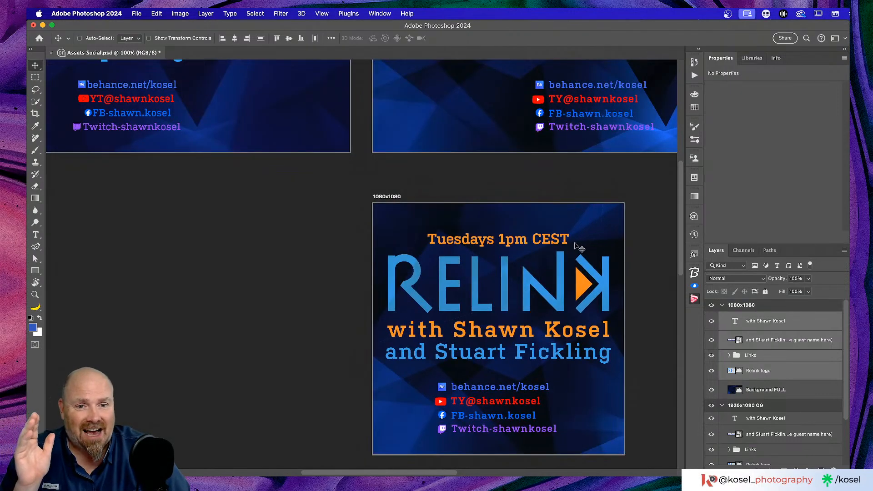
{"action": "scroll", "coordinate": [574, 244], "scroll_direction": "down", "scroll_amount": 3}
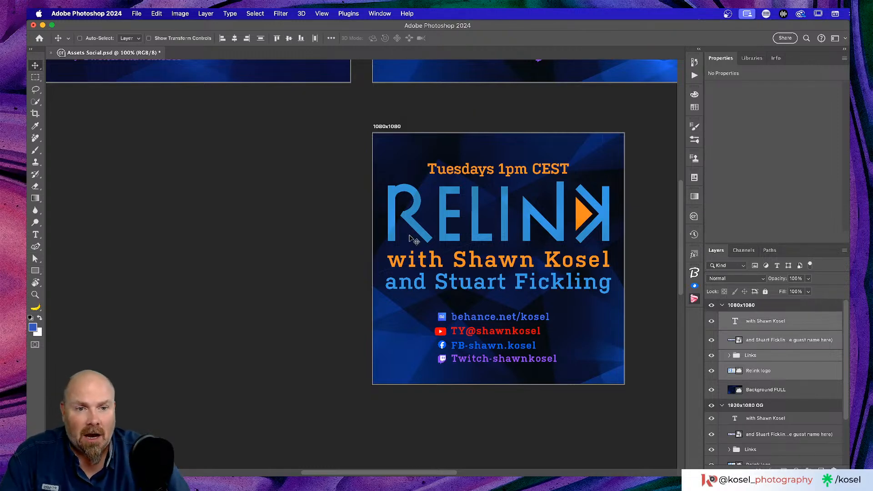
{"action": "scroll", "coordinate": [412, 240], "scroll_direction": "up", "scroll_amount": 2}
{"action": "key", "text": "super+s"}
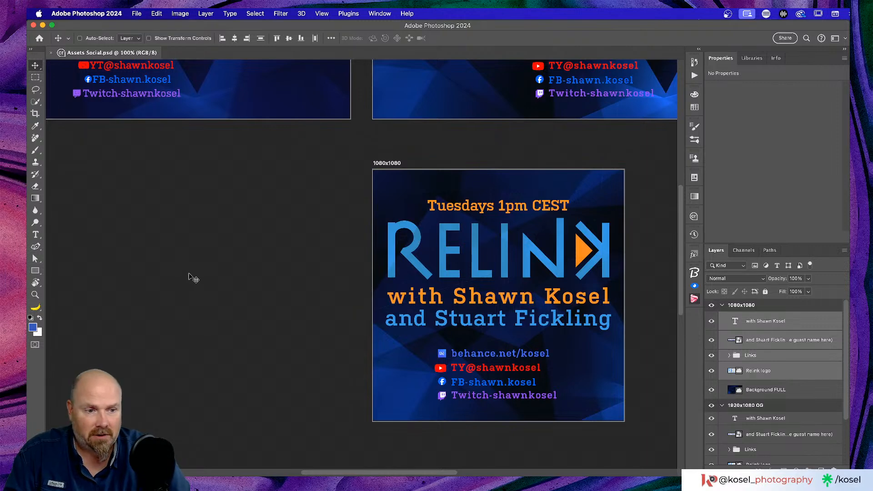
{"action": "scroll", "coordinate": [191, 278], "scroll_direction": "up", "scroll_amount": 1}
{"action": "key", "text": "super+minus"}
{"action": "key", "text": "super+minus"}
{"action": "key", "text": "super+minus"}
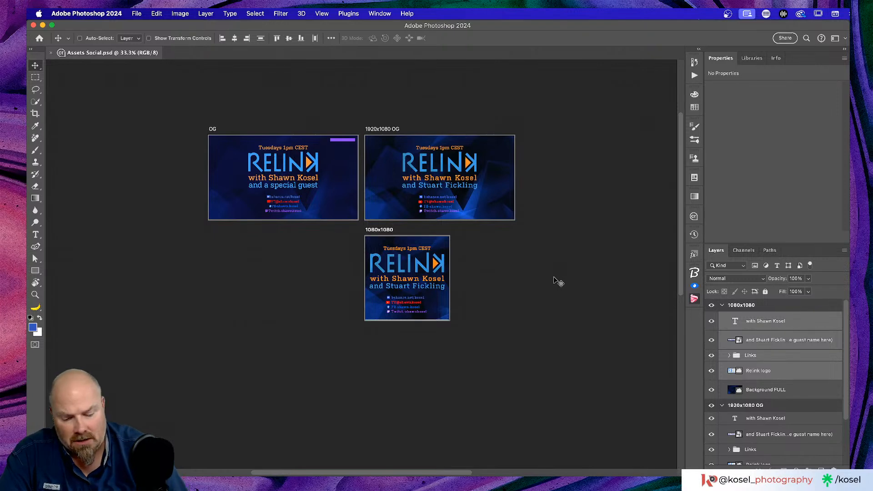
{"action": "key", "text": "super"}
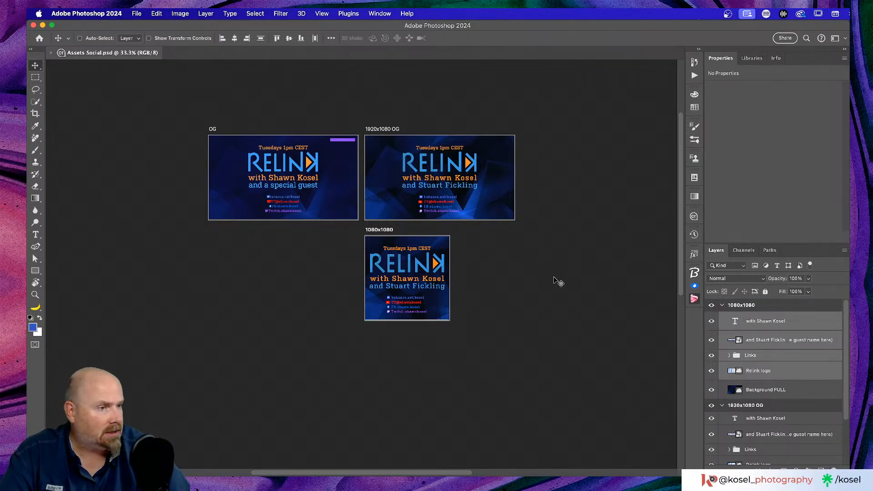